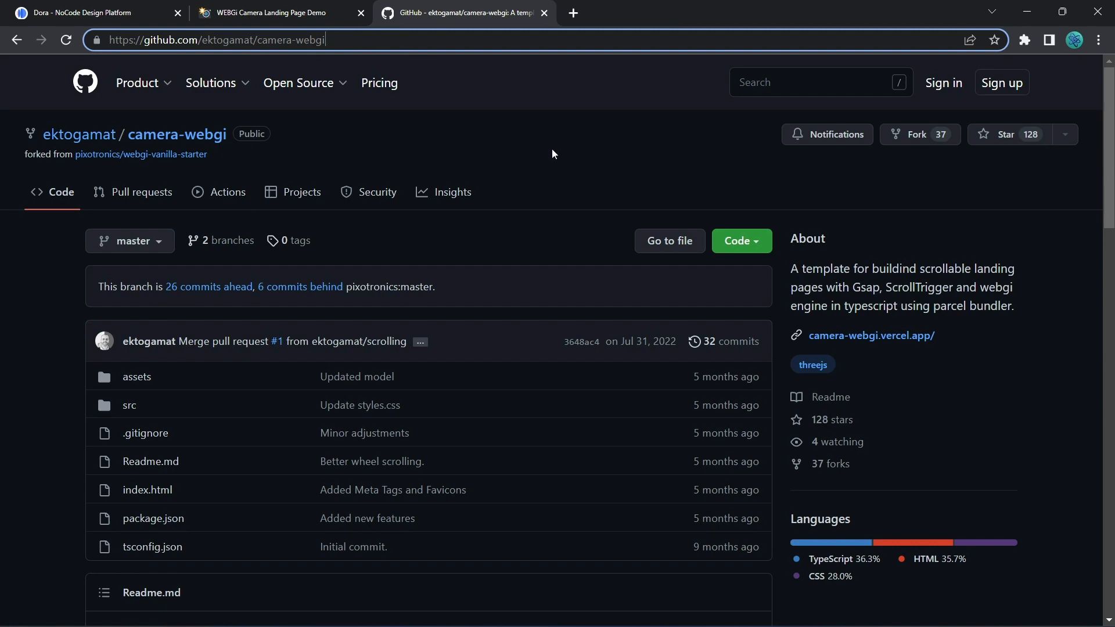
# View the camera.glb file page in the repository's assets folder, then close the repository page.
pyautogui.scroll(-2, 555, 151)
pyautogui.scroll(1, 371, 314)
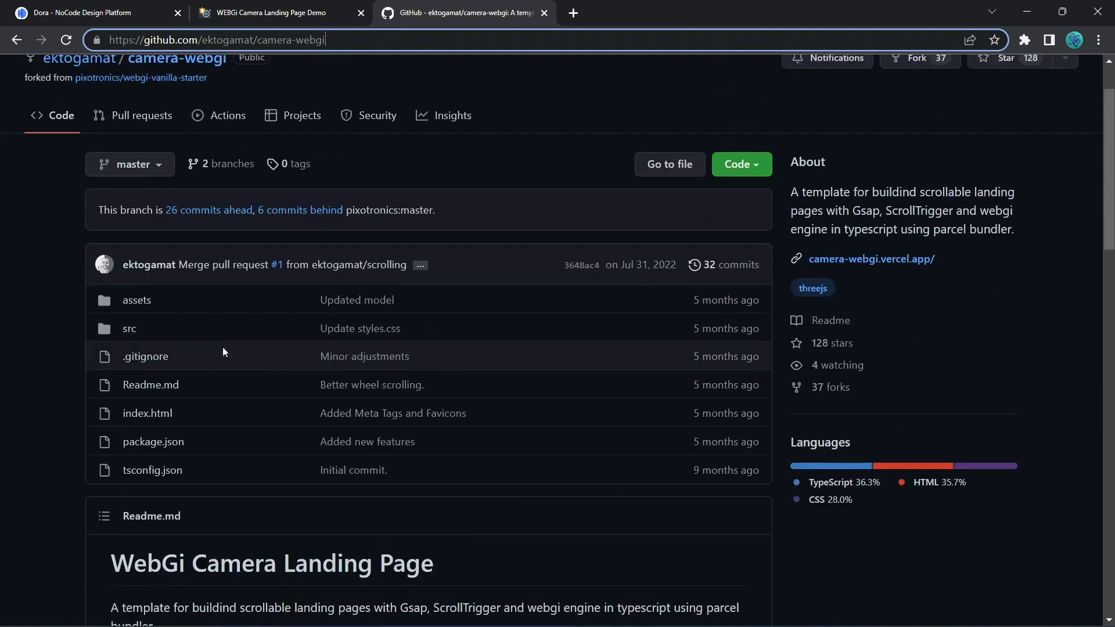
pyautogui.click(135, 300)
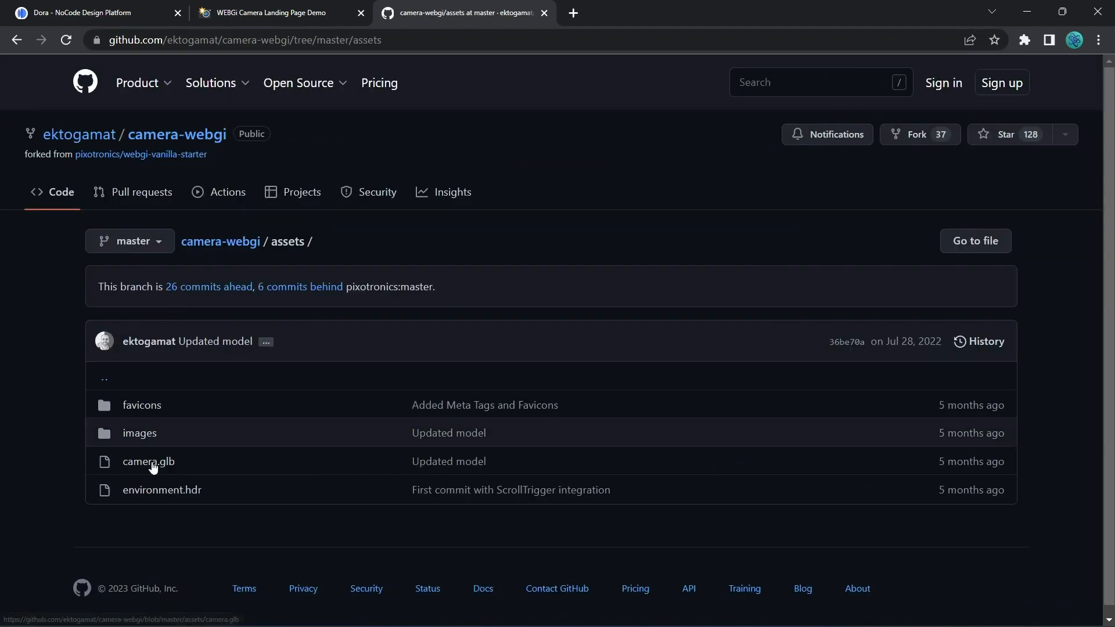
pyautogui.click(148, 462)
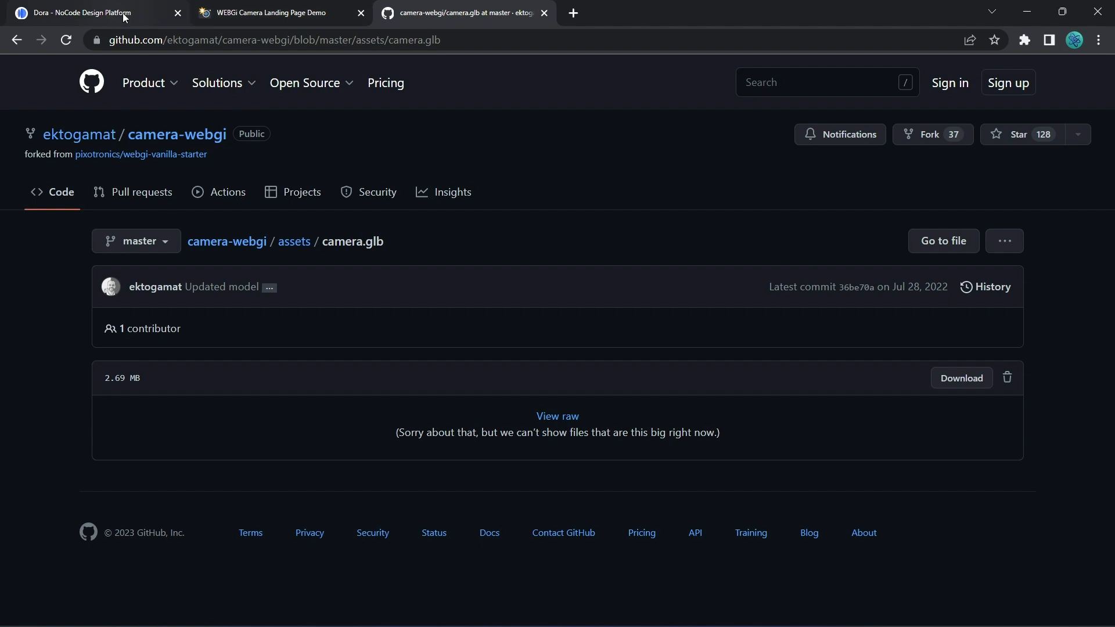
pyautogui.middleClick(419, 12)
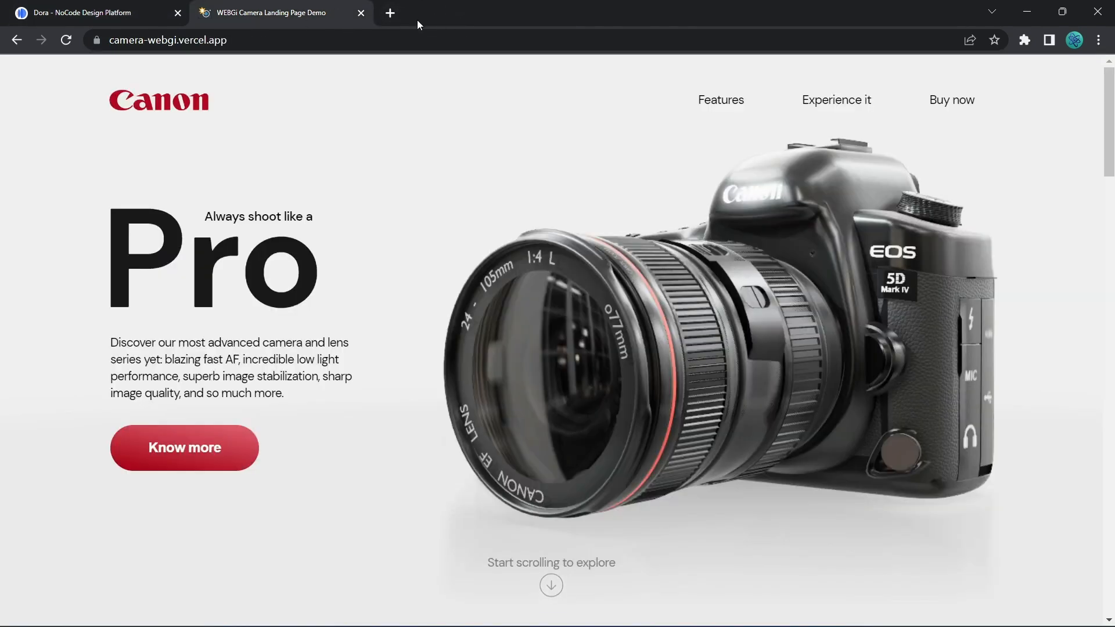
# Switch to the Dora editor and stretch the blank page into a vertically scrolling page about 6414 high.
pyautogui.click(85, 12)
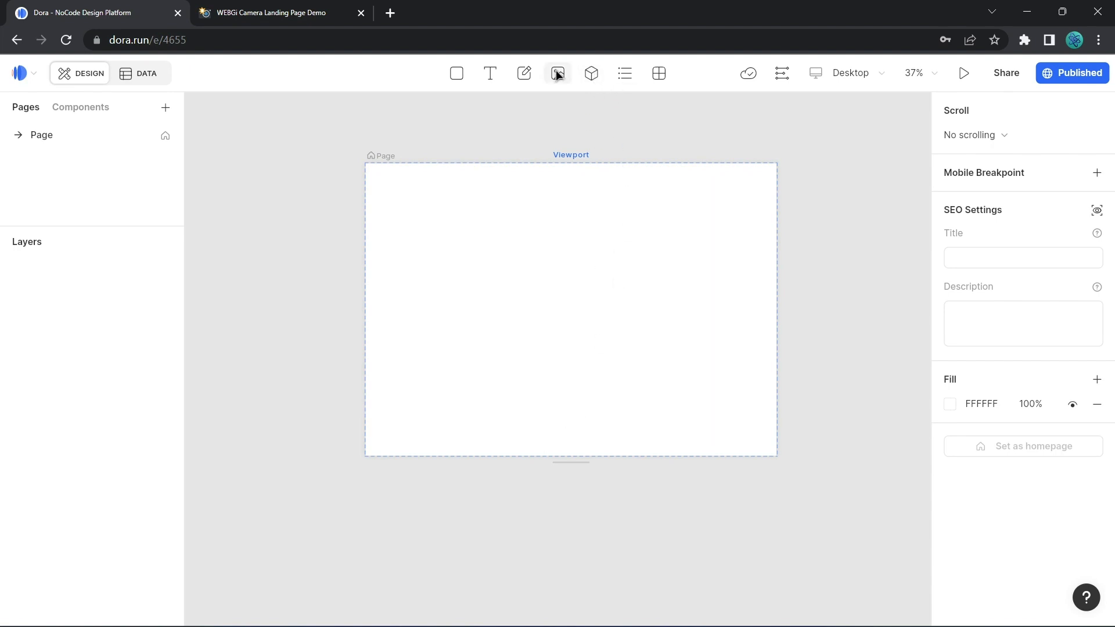
pyautogui.scroll(-5, 576, 331)
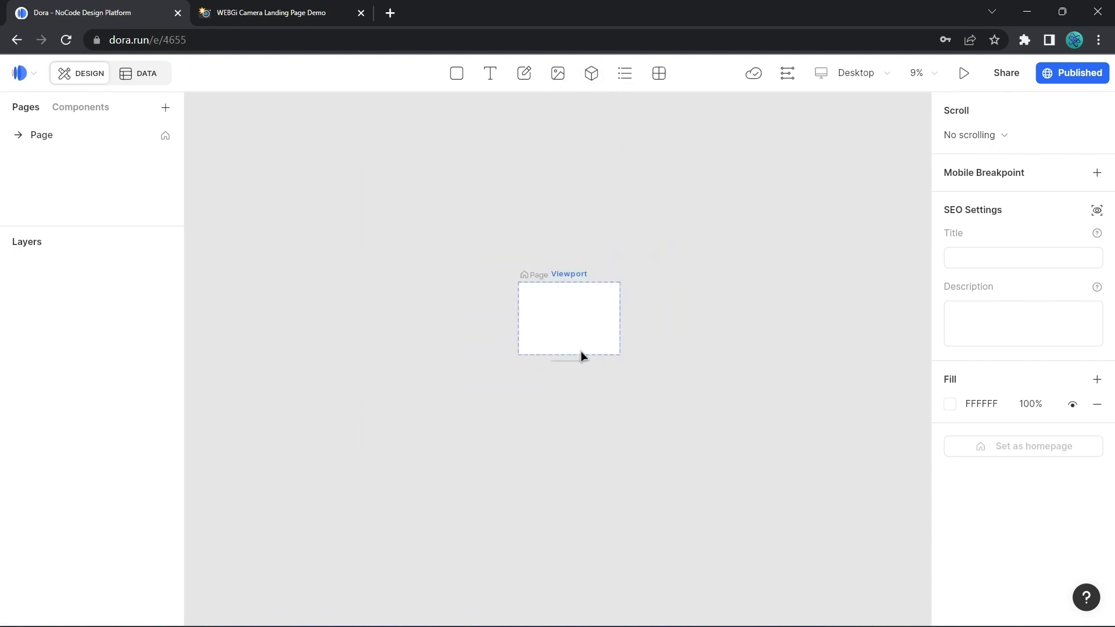
pyautogui.moveTo(621, 441); pyautogui.dragTo(595, 358)
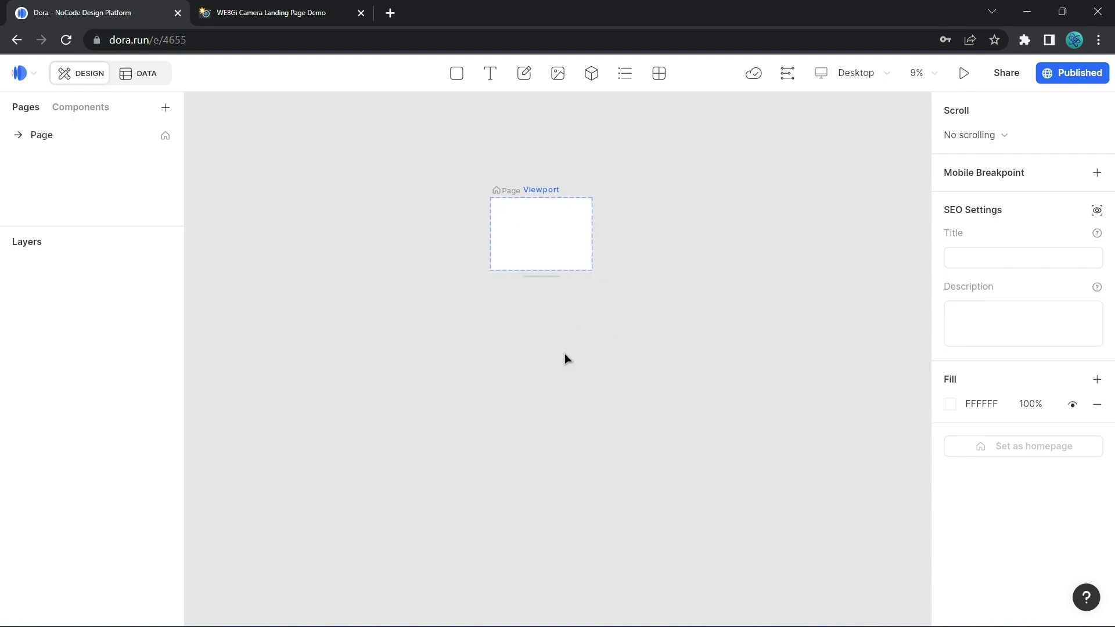
pyautogui.moveTo(578, 395); pyautogui.dragTo(586, 312)
pyautogui.moveTo(548, 194); pyautogui.dragTo(537, 571)
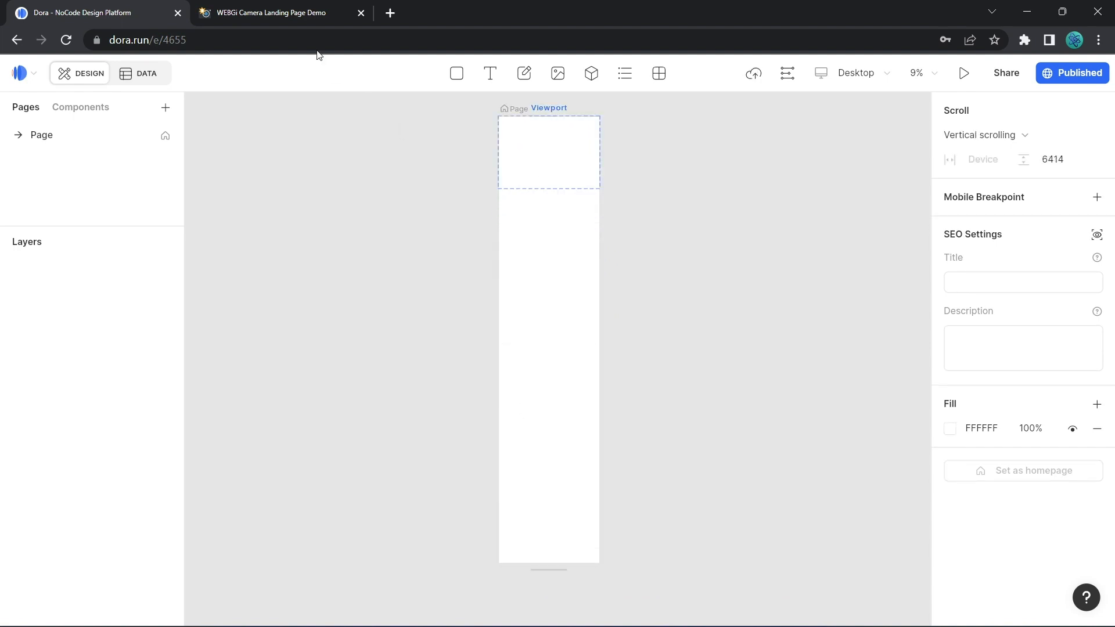
# Check how the WEBGi camera demo page scrolls, then lengthen the Dora page to a height of about 7188.
pyautogui.click(277, 16)
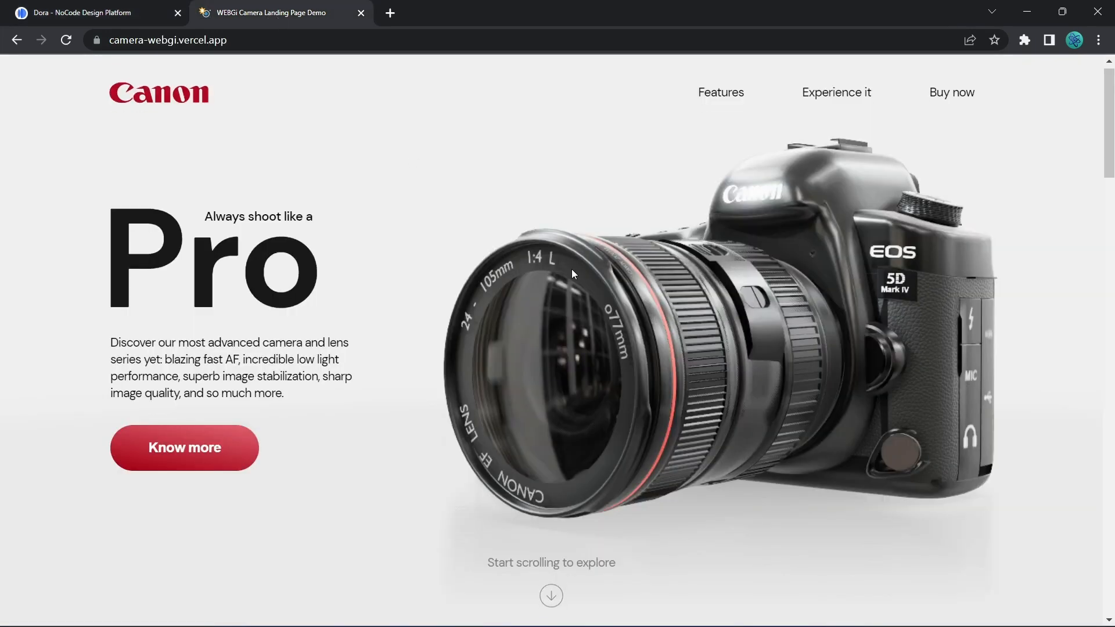
pyautogui.scroll(-4, 570, 269)
pyautogui.scroll(5, 558, 366)
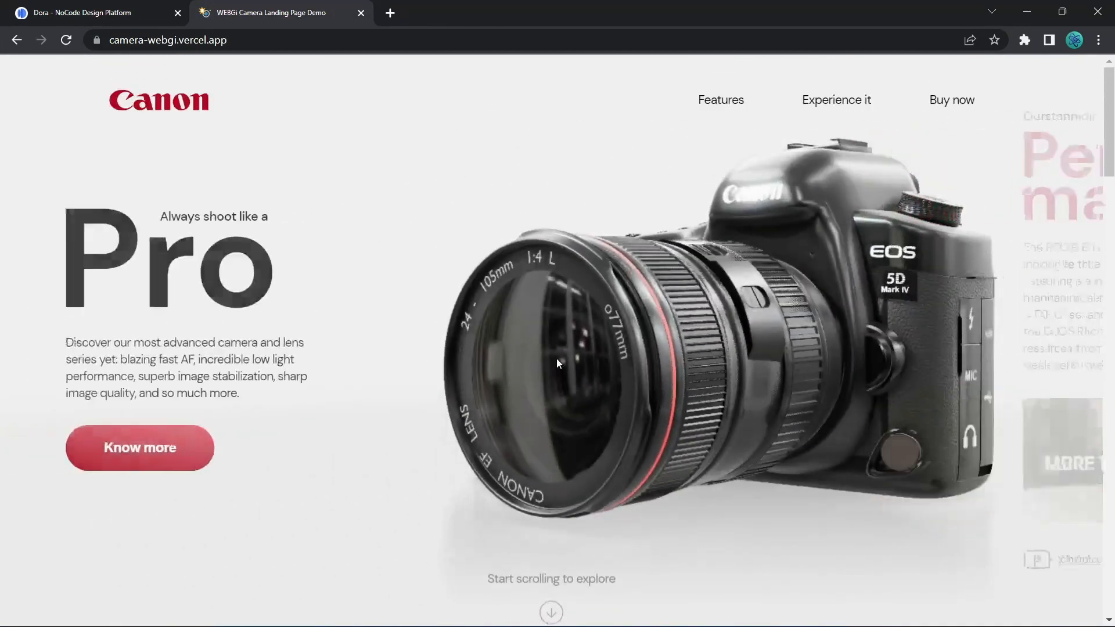
pyautogui.click(93, 12)
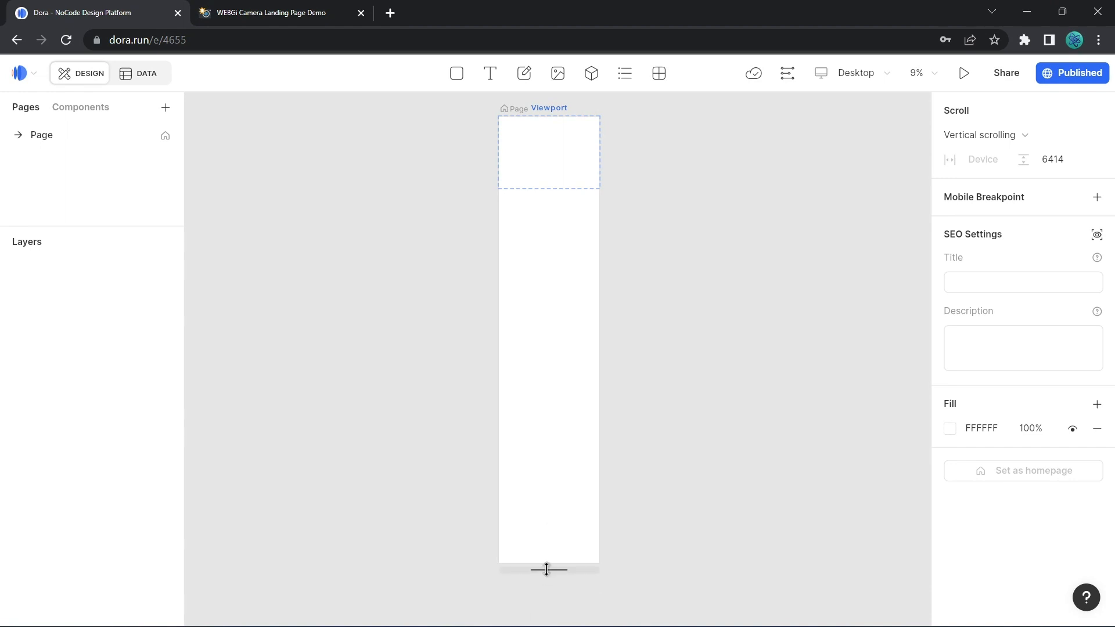
pyautogui.moveTo(547, 570); pyautogui.dragTo(554, 616)
# Show the scroll drivers timeline for the page.
pyautogui.scroll(4, 652, 416)
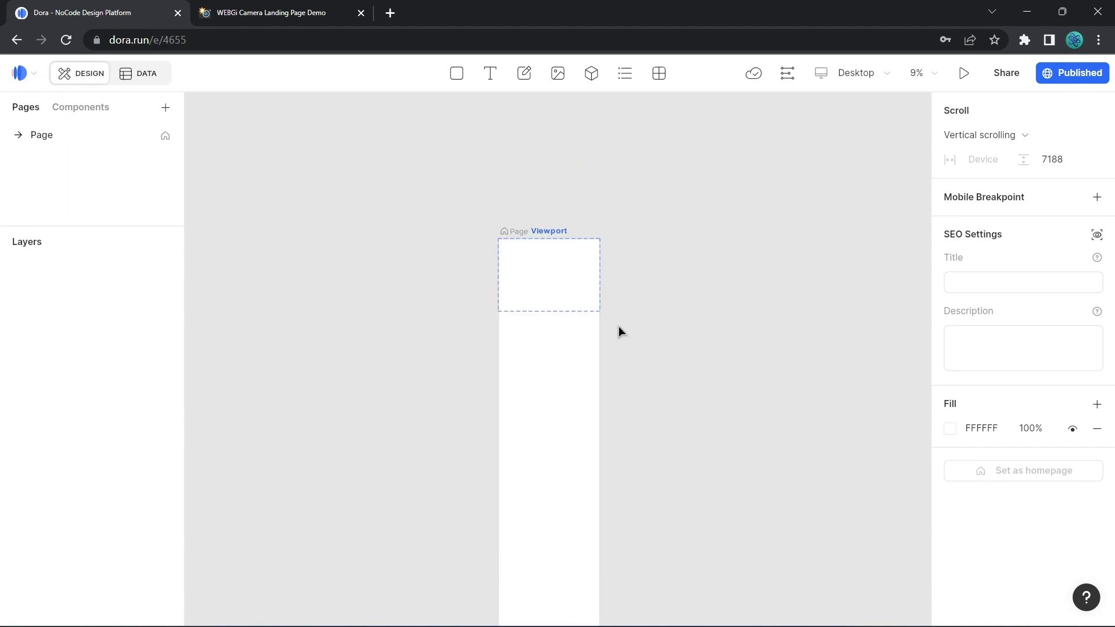
pyautogui.scroll(5, 581, 272)
pyautogui.scroll(-3, 642, 290)
pyautogui.moveTo(431, 239); pyautogui.dragTo(458, 264)
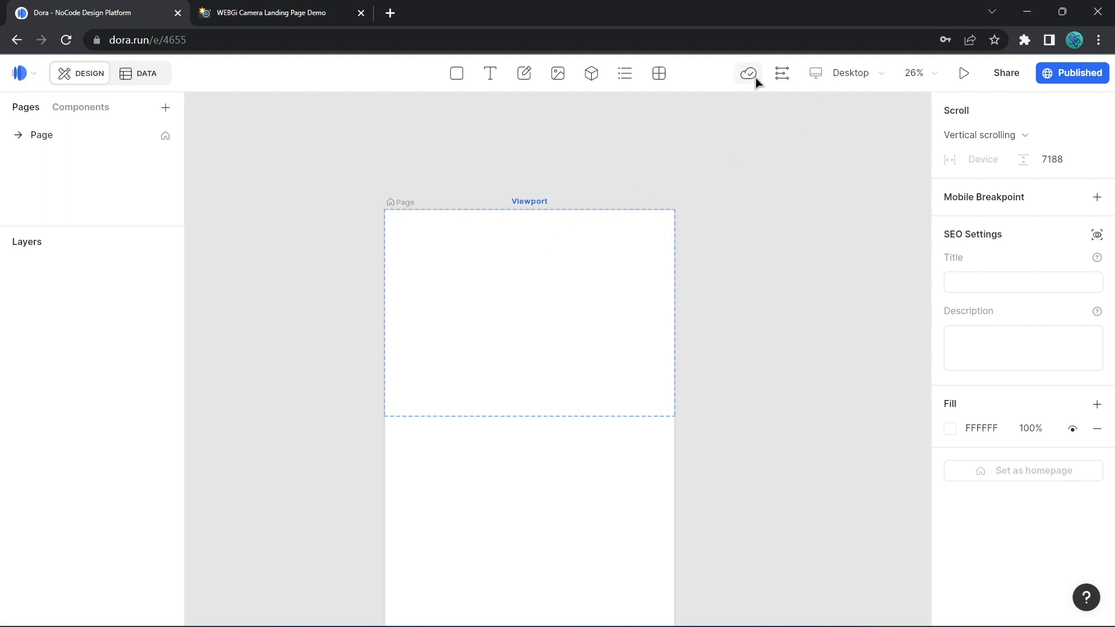
pyautogui.click(782, 75)
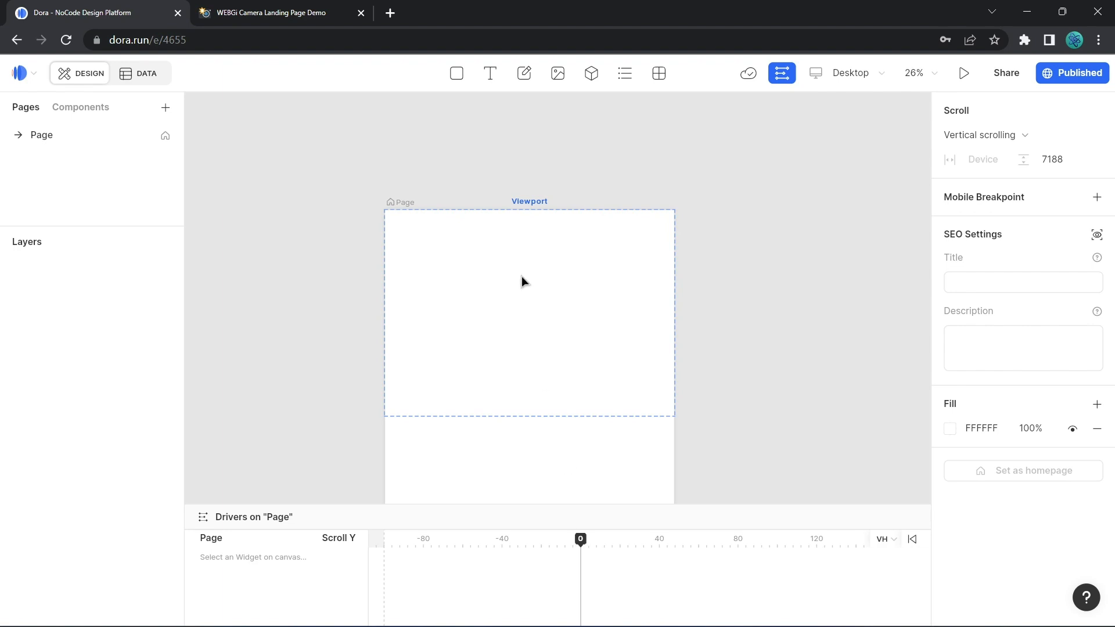
# Draw a 3D widget of about 1303 × 895 inside the page's viewport area.
pyautogui.scroll(-3, 735, 429)
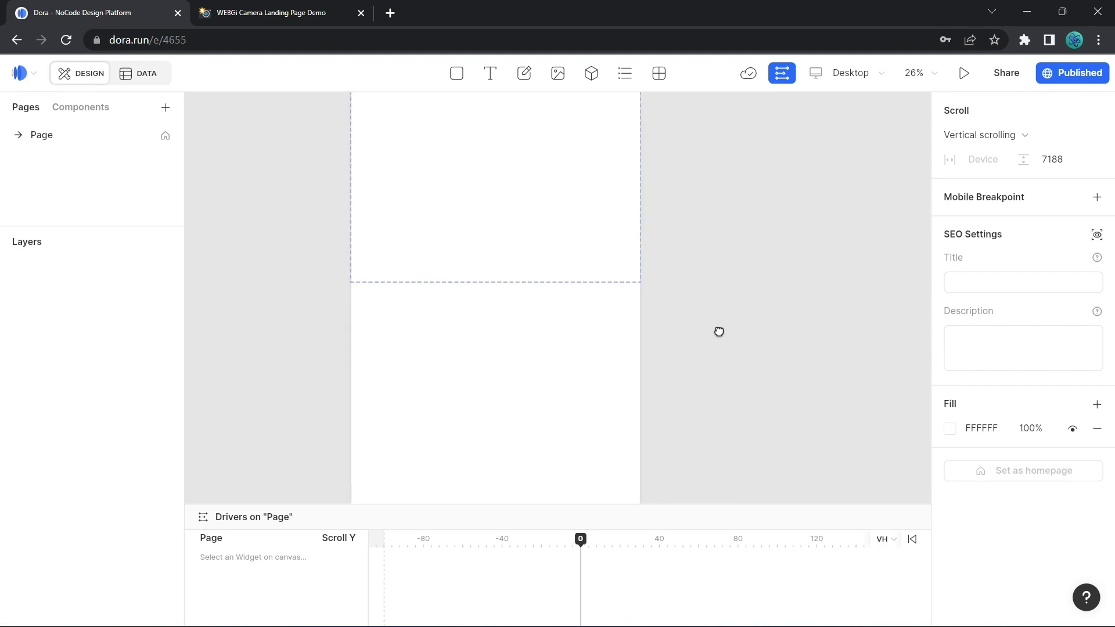
pyautogui.scroll(1, 720, 331)
pyautogui.moveTo(579, 540)
pyautogui.mouseDown()
pyautogui.moveTo(720, 545)
pyautogui.moveTo(582, 541)
pyautogui.mouseUp()
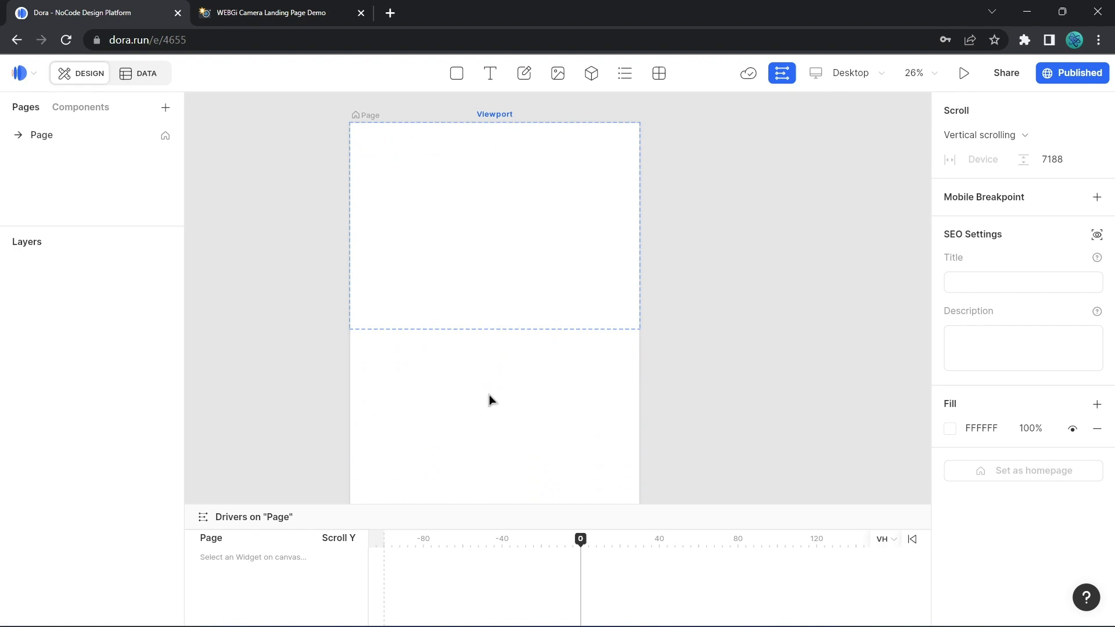
pyautogui.moveTo(730, 284); pyautogui.dragTo(753, 328)
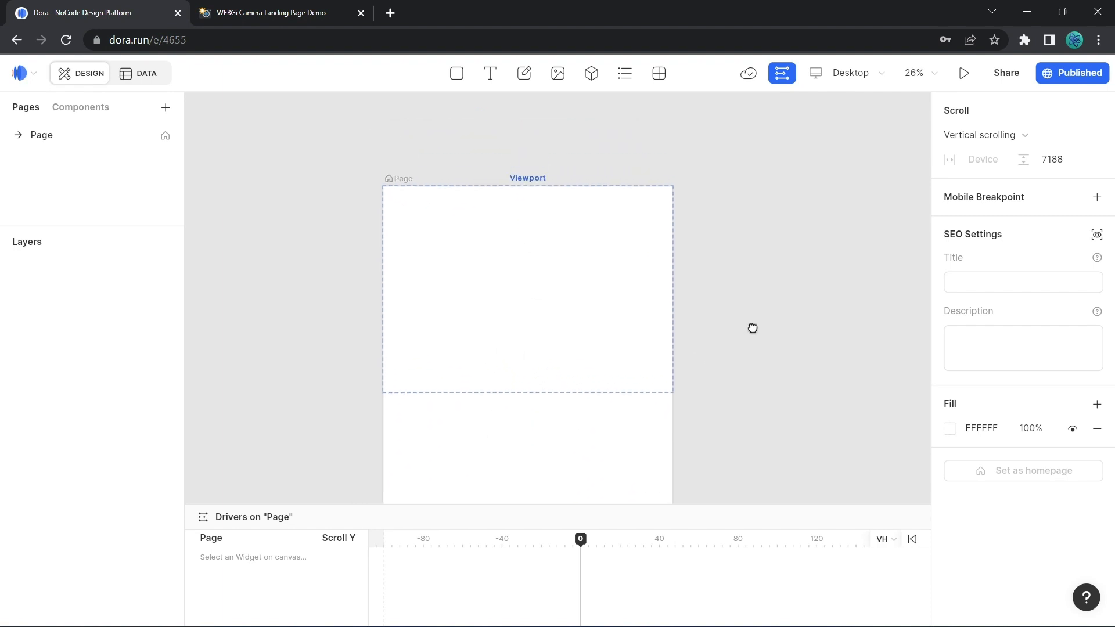
pyautogui.click(592, 74)
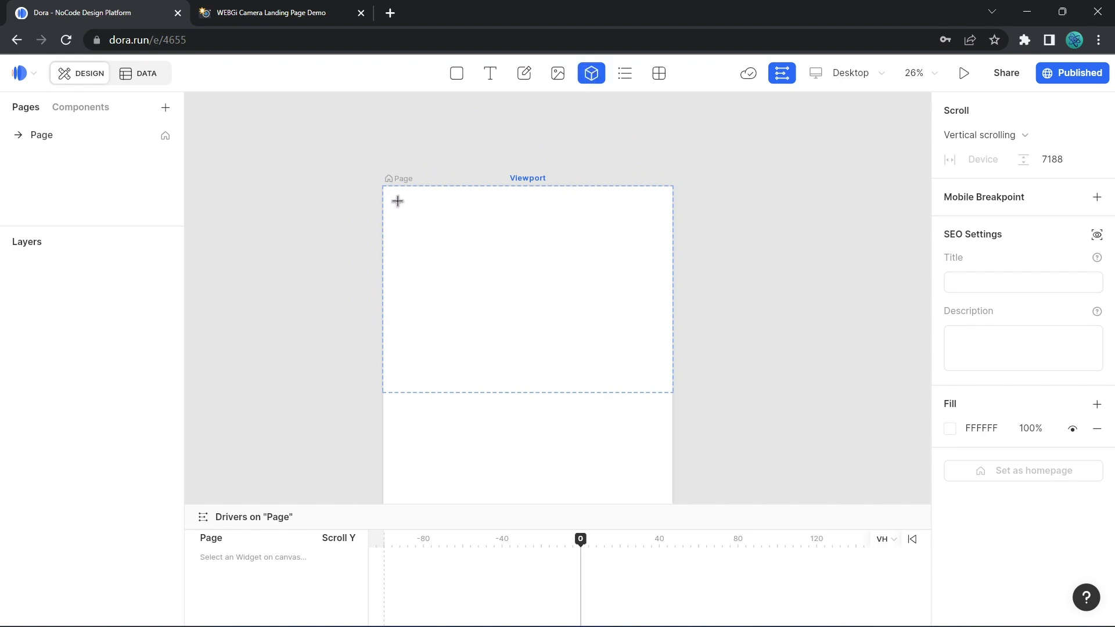
pyautogui.moveTo(397, 199); pyautogui.dragTo(657, 379)
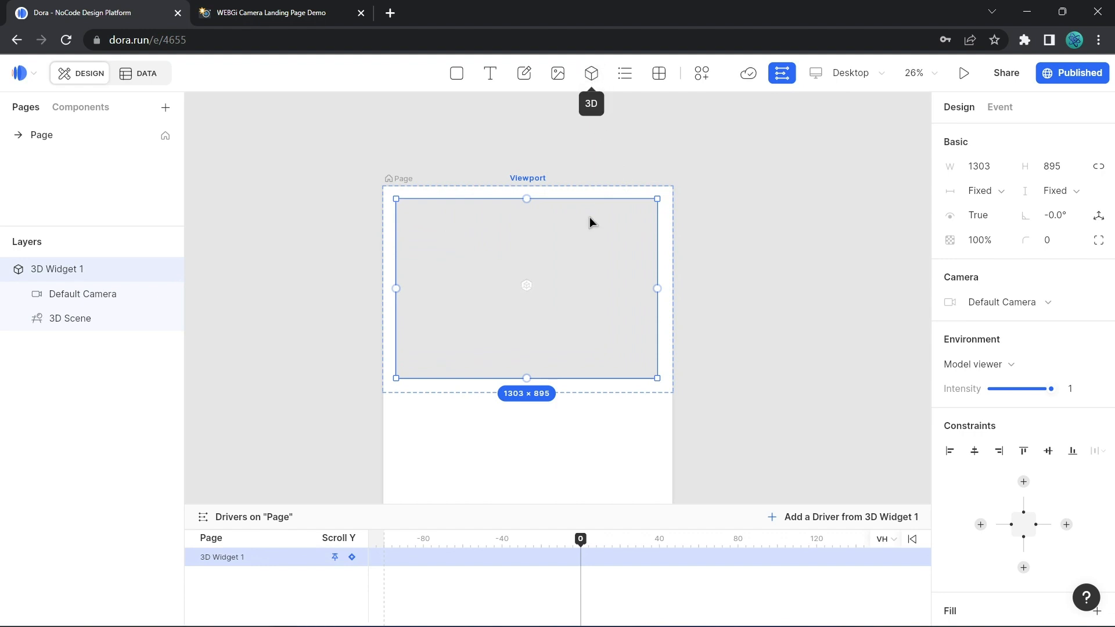
# Import the camera.glb model from the dora folder into the empty 3D widget.
pyautogui.scroll(3, 565, 306)
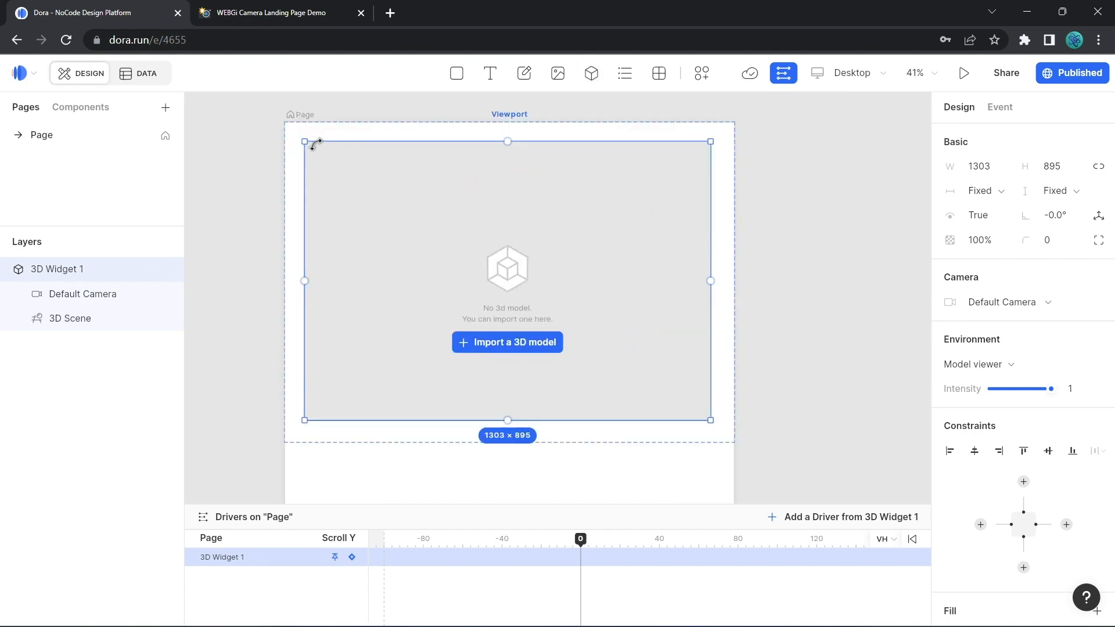
pyautogui.moveTo(552, 252); pyautogui.dragTo(585, 255)
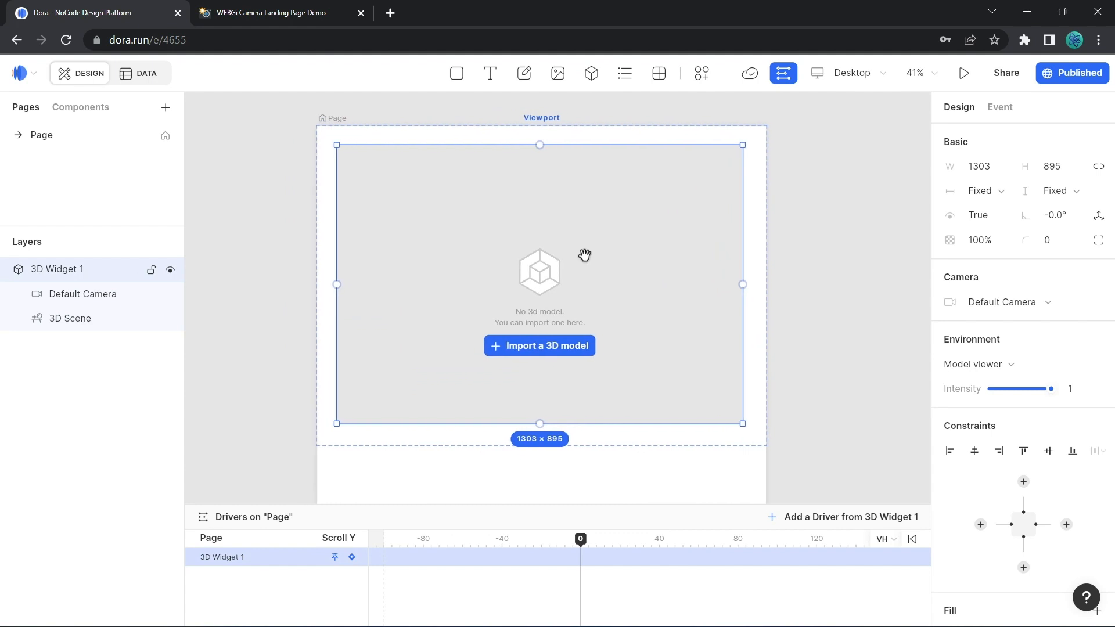
pyautogui.click(544, 347)
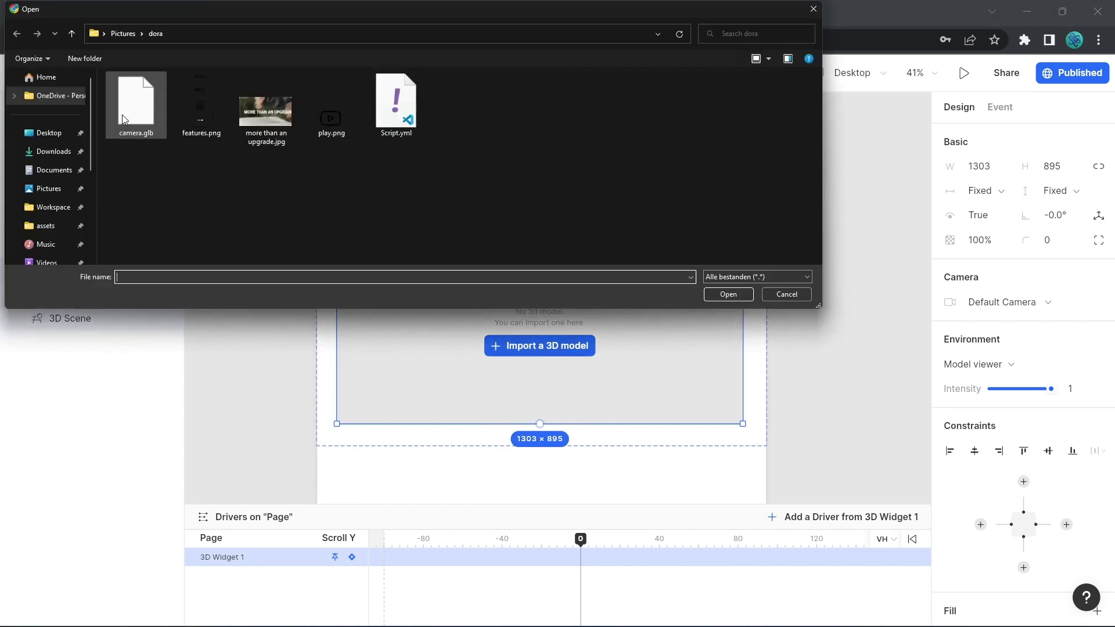
pyautogui.doubleClick(138, 112)
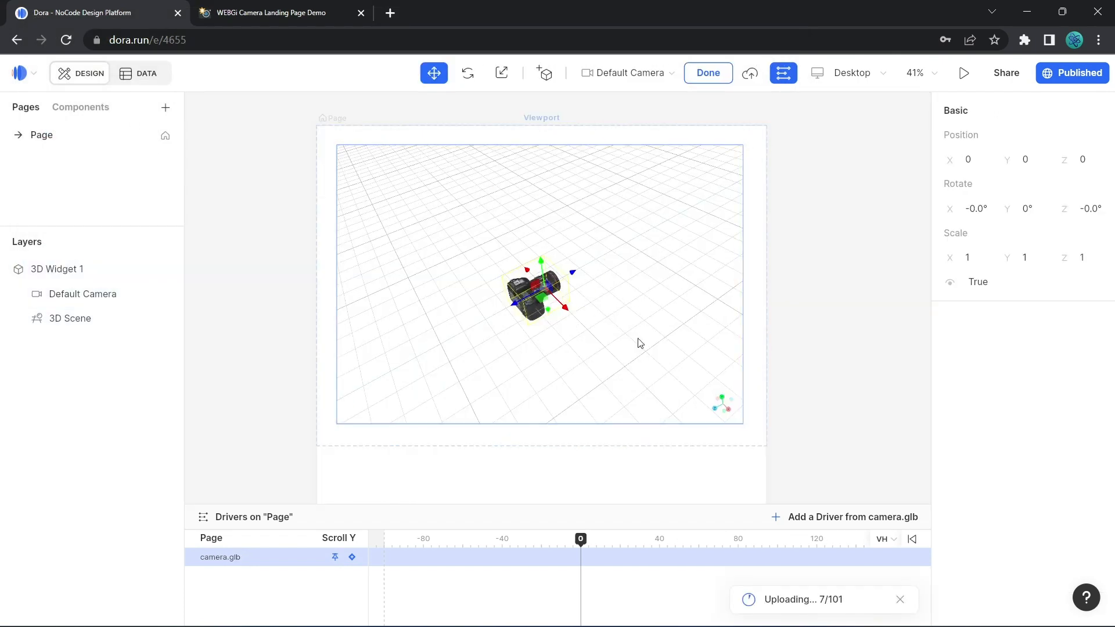
# Frame the camera model larger and from the front at an angle, using the demo page as reference, and leave scene editing.
pyautogui.moveTo(602, 238); pyautogui.dragTo(641, 268)
pyautogui.scroll(5, 641, 258)
pyautogui.scroll(-5, 641, 257)
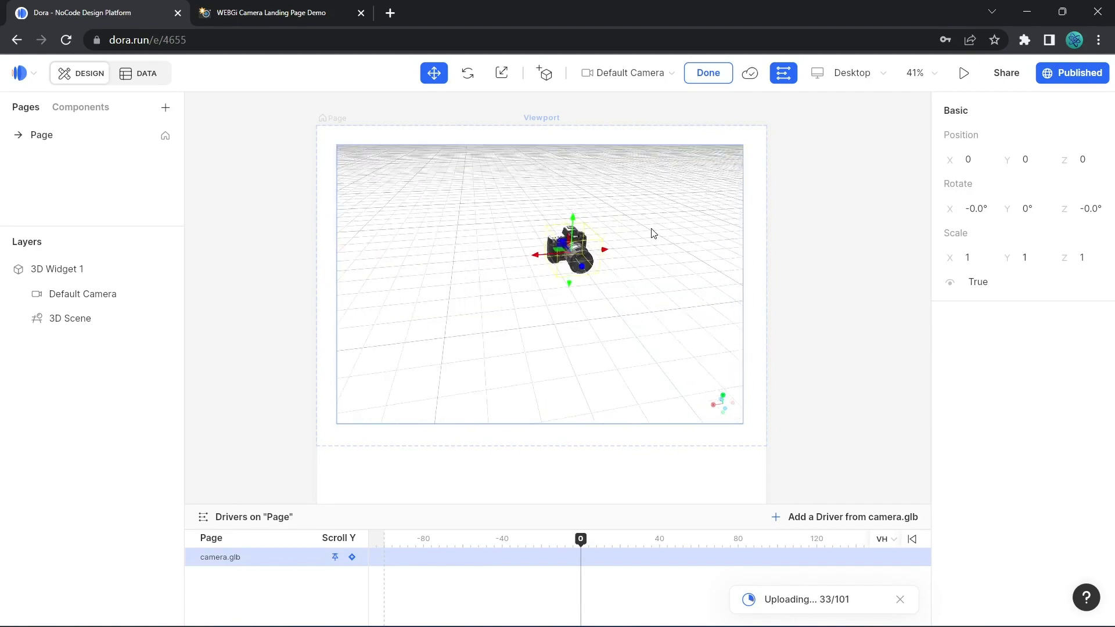
pyautogui.scroll(-5, 628, 247)
pyautogui.scroll(8, 628, 242)
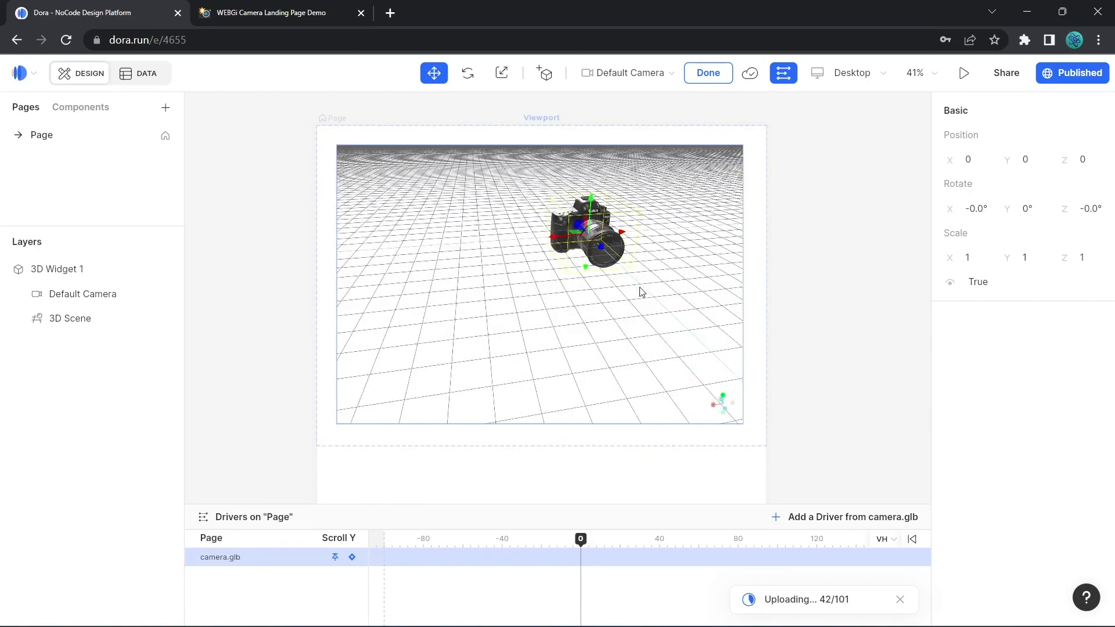
pyautogui.moveTo(640, 288); pyautogui.dragTo(666, 311)
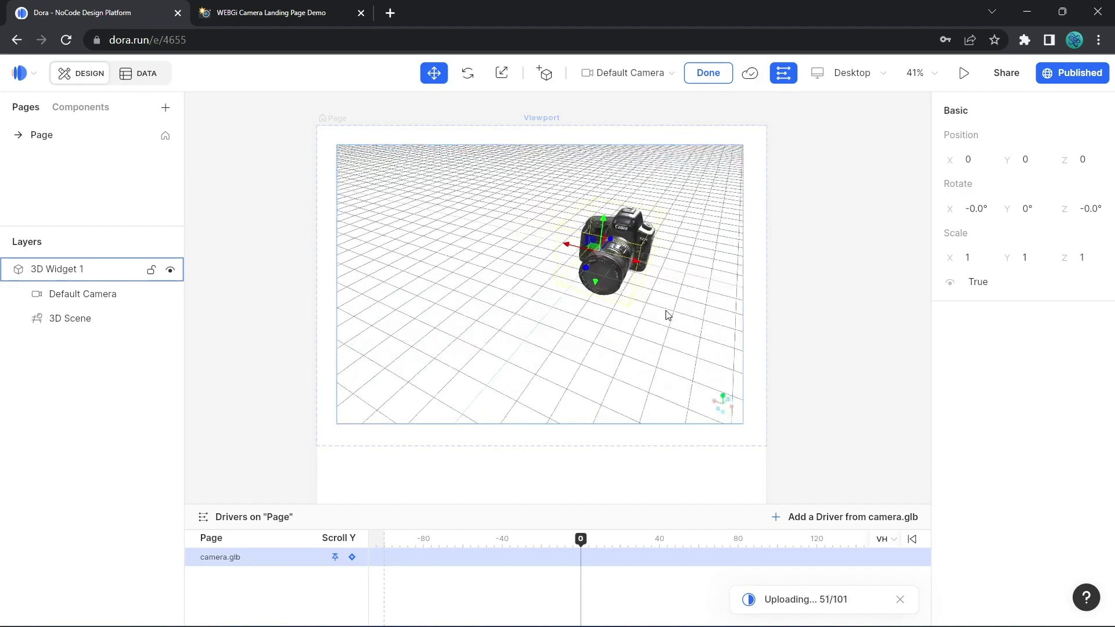
pyautogui.click(290, 13)
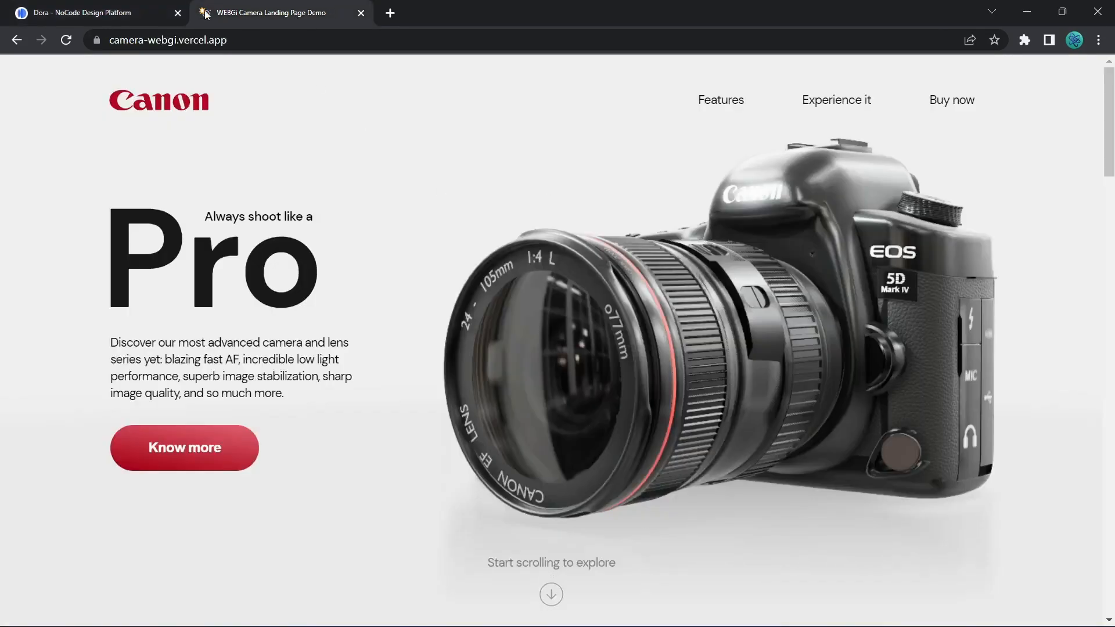
pyautogui.click(125, 13)
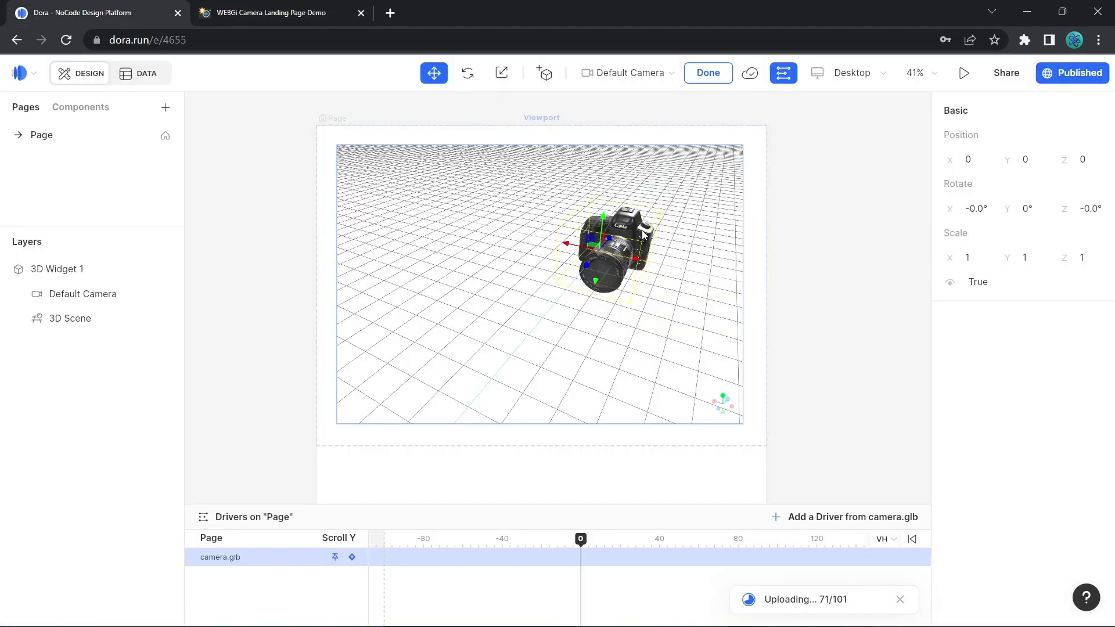
pyautogui.click(754, 184)
pyautogui.click(728, 175)
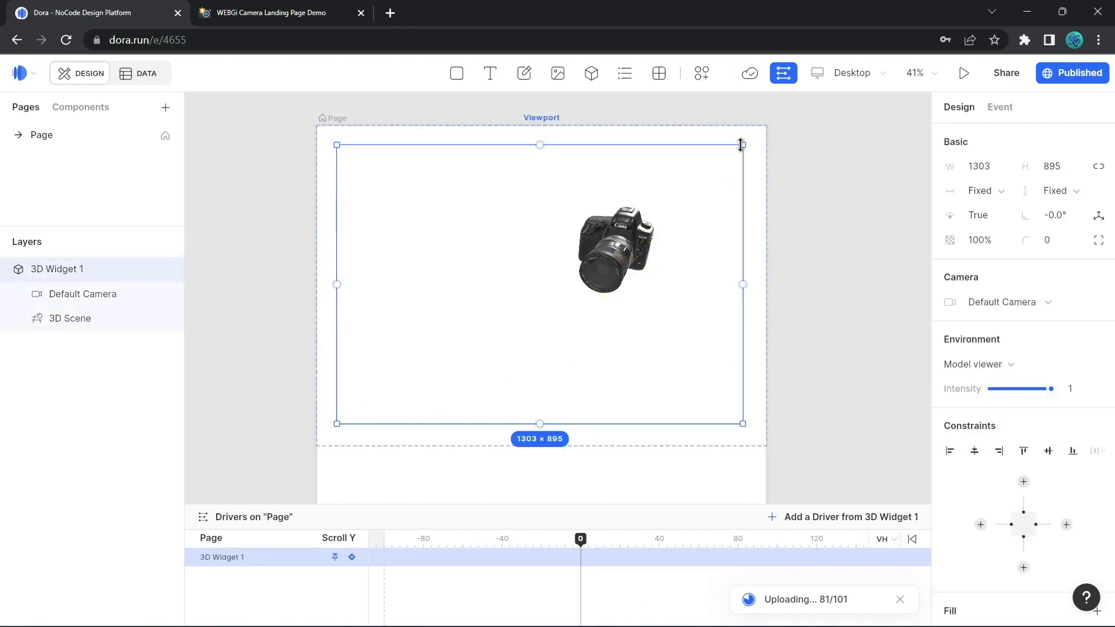
# Enlarge the 3D widget to about 1495 × 1079 so it covers the whole viewport area.
pyautogui.moveTo(744, 145); pyautogui.dragTo(774, 145)
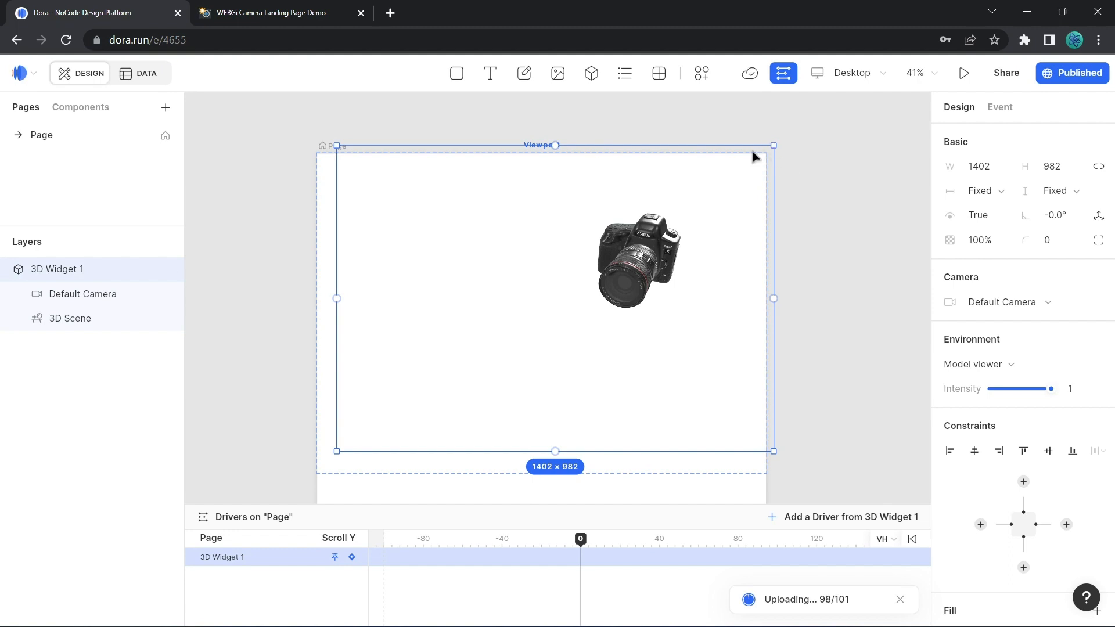
pyautogui.moveTo(337, 450); pyautogui.dragTo(307, 432)
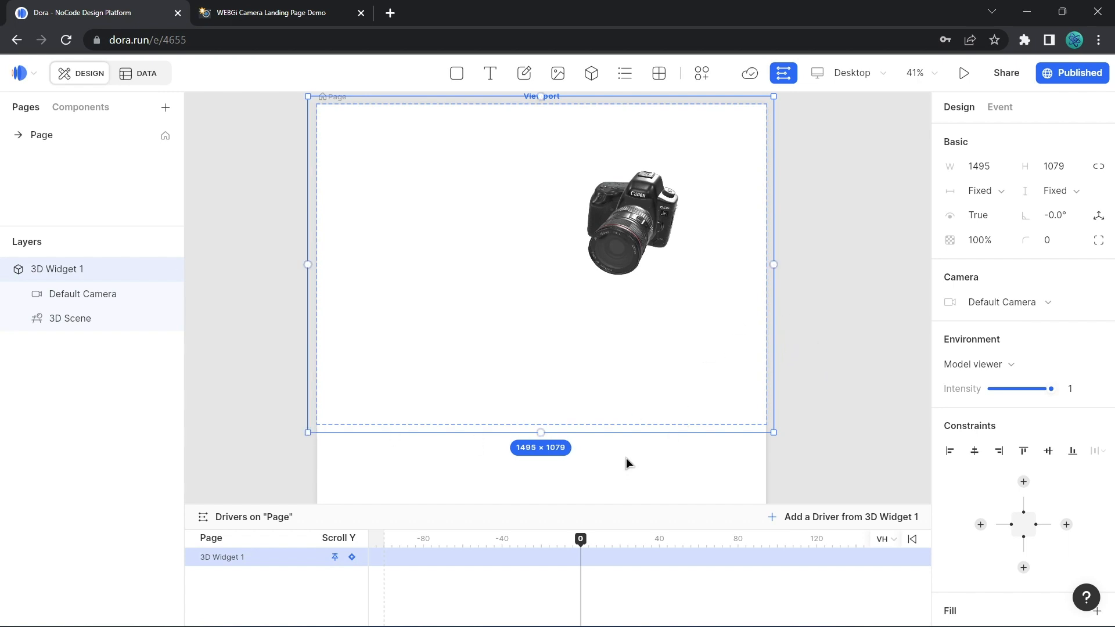
# Preview the page and scroll through it to examine how the 3D camera widget behaves.
pyautogui.moveTo(862, 314); pyautogui.dragTo(785, 332)
pyautogui.scroll(2, 826, 292)
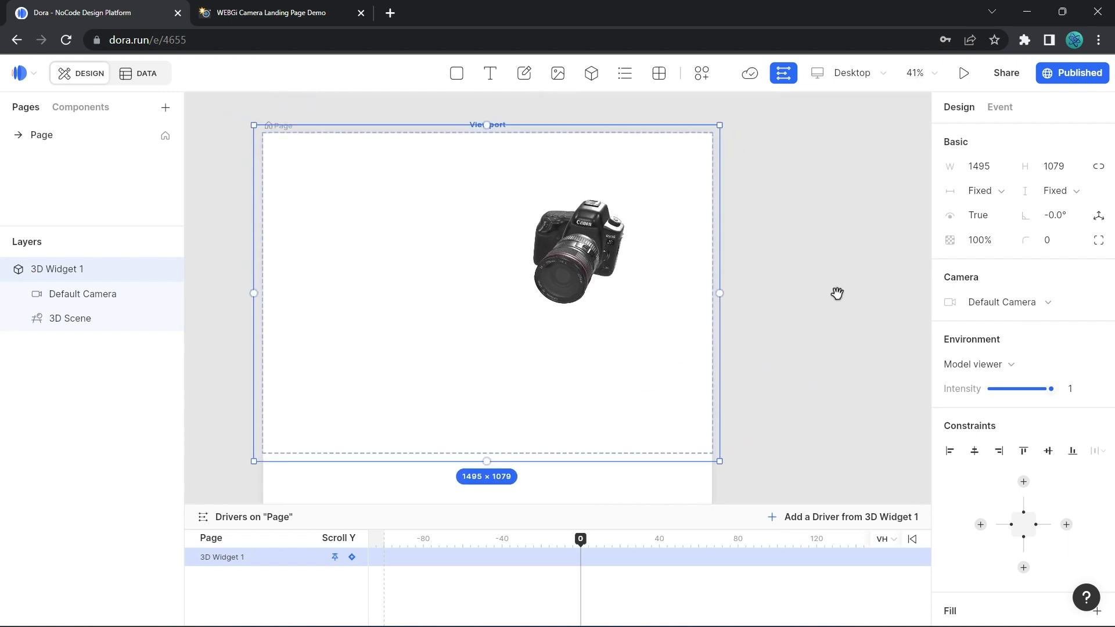
pyautogui.scroll(-5, 760, 335)
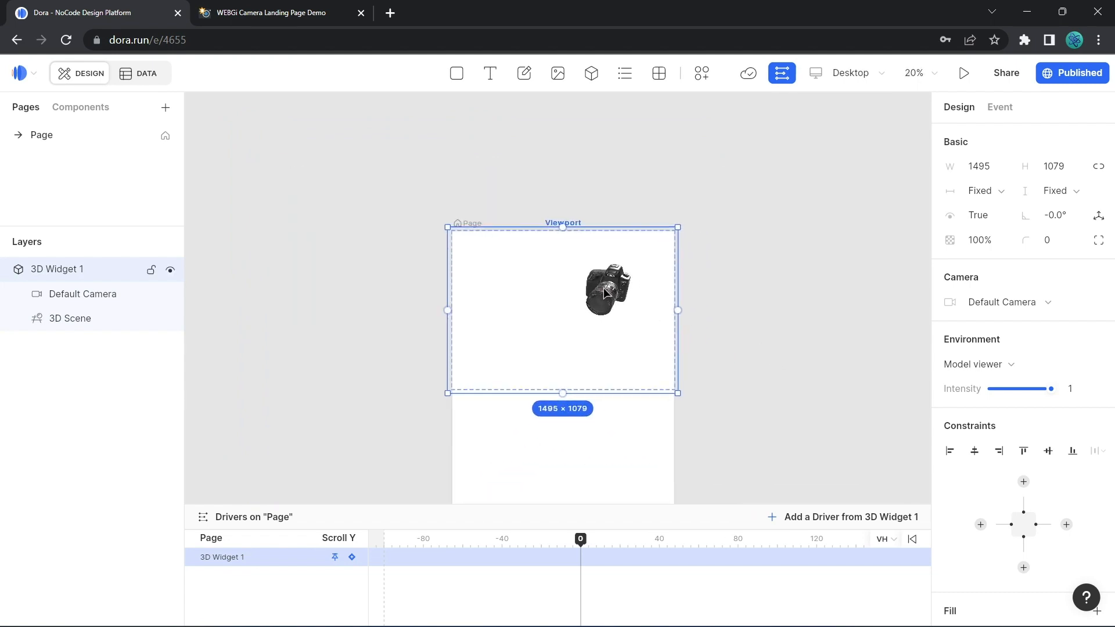
pyautogui.click(964, 75)
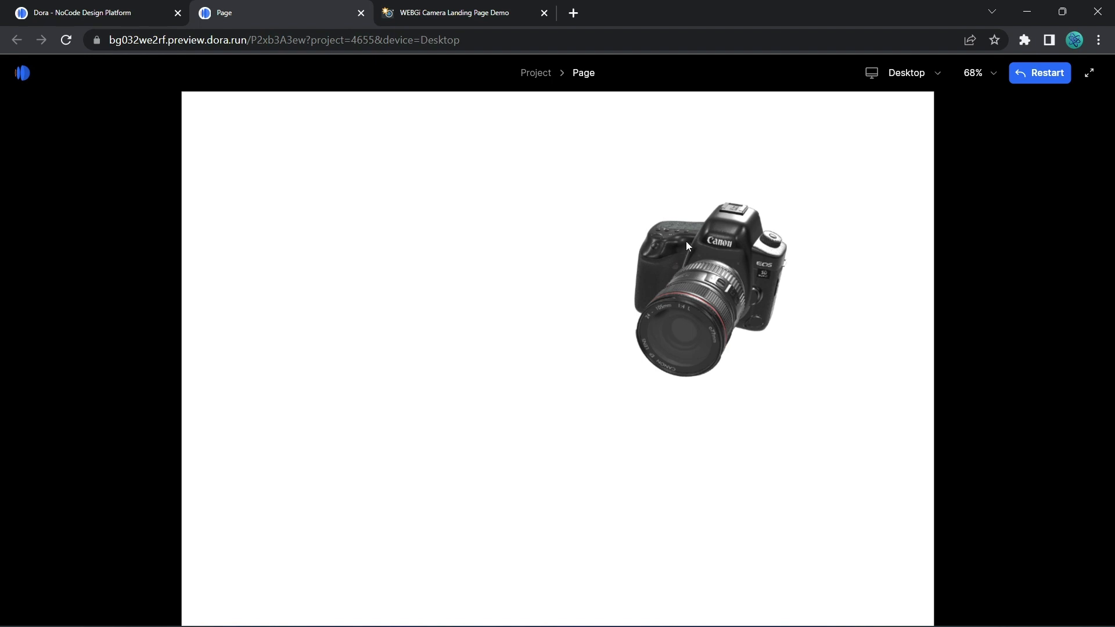
pyautogui.scroll(-3, 702, 284)
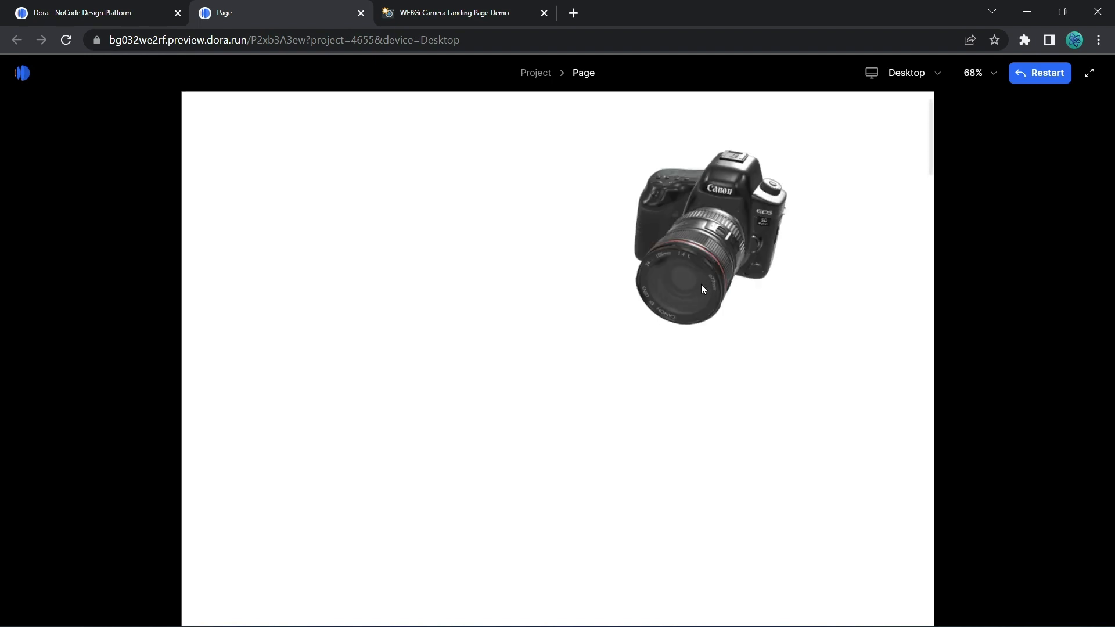
# Scroll the preview and the Canon demo page to compare how the camera model behaves on scroll.
pyautogui.scroll(-1, 658, 323)
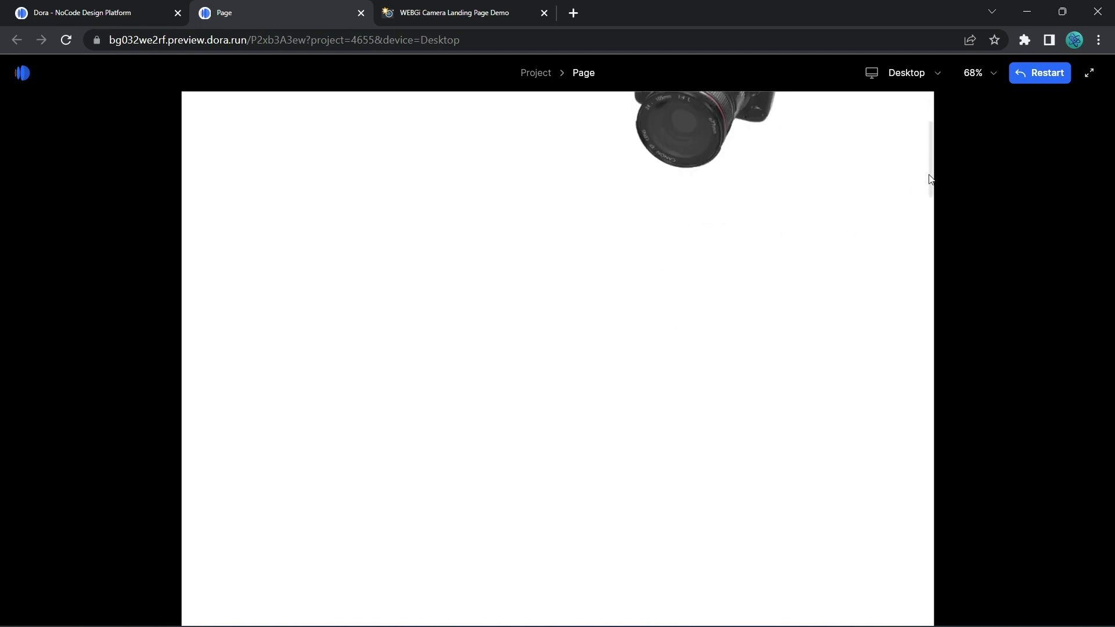
pyautogui.scroll(-2, 932, 179)
pyautogui.moveTo(931, 193); pyautogui.dragTo(928, 98)
pyautogui.click(445, 12)
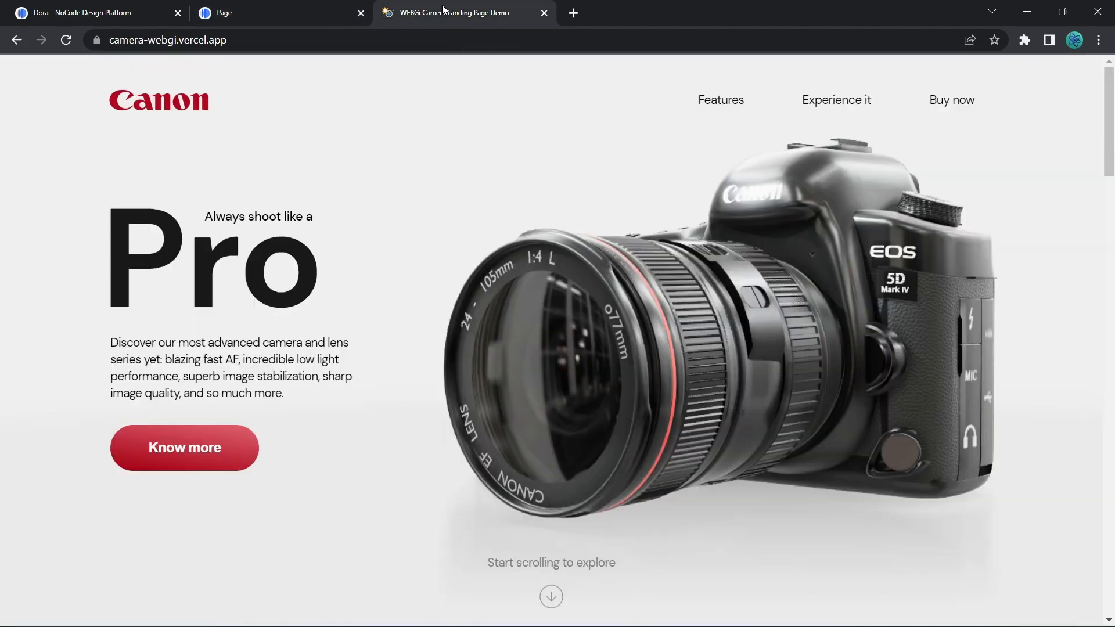
pyautogui.scroll(-5, 670, 290)
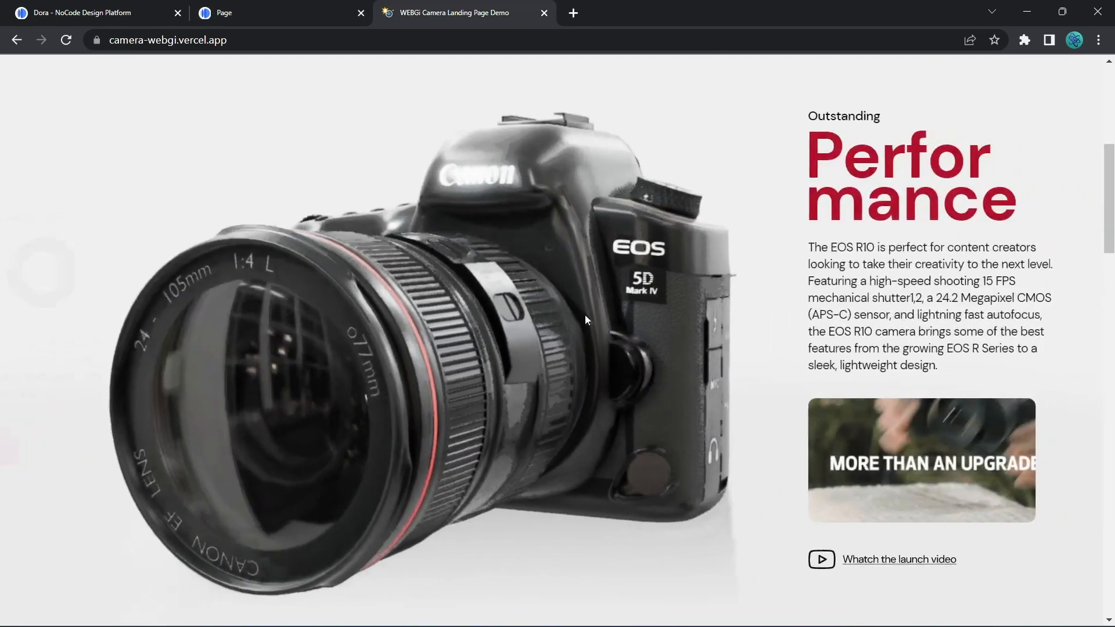
pyautogui.scroll(5, 581, 337)
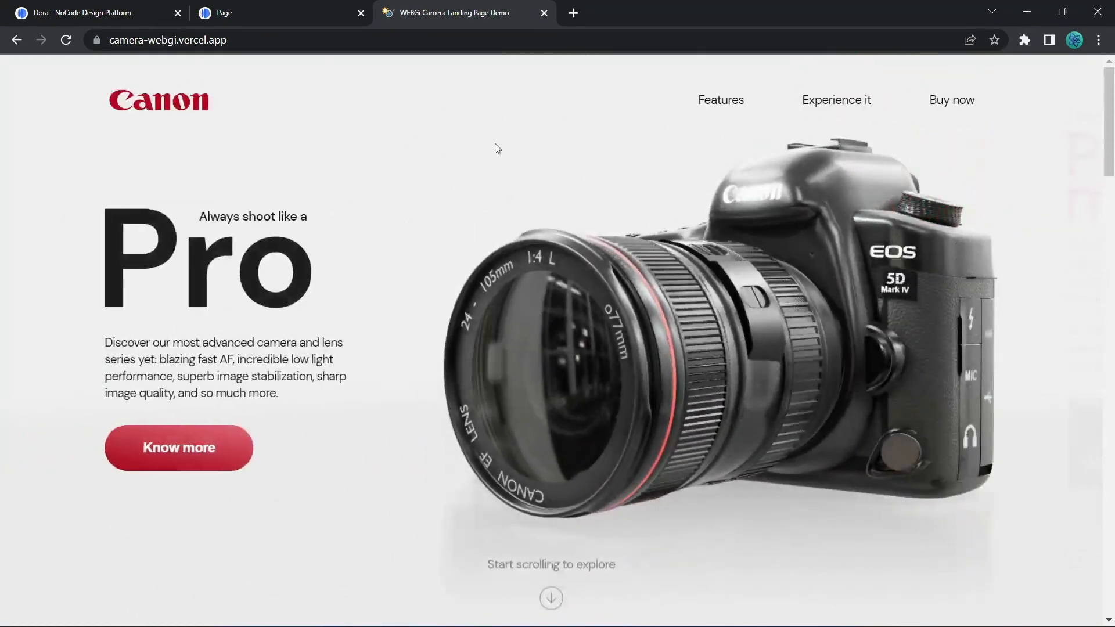
# Back in the Dora editor, constrain the top edge of the 3D widget to the viewport top.
pyautogui.click(86, 12)
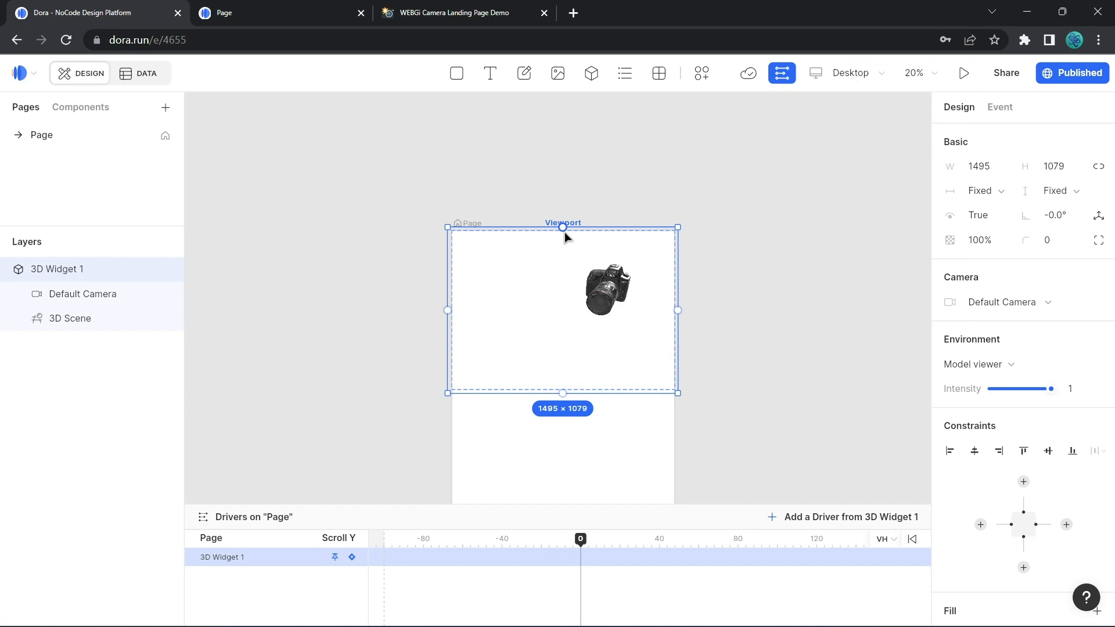
pyautogui.moveTo(563, 228); pyautogui.dragTo(564, 234)
pyautogui.click(534, 249)
pyautogui.moveTo(566, 229); pyautogui.dragTo(562, 234)
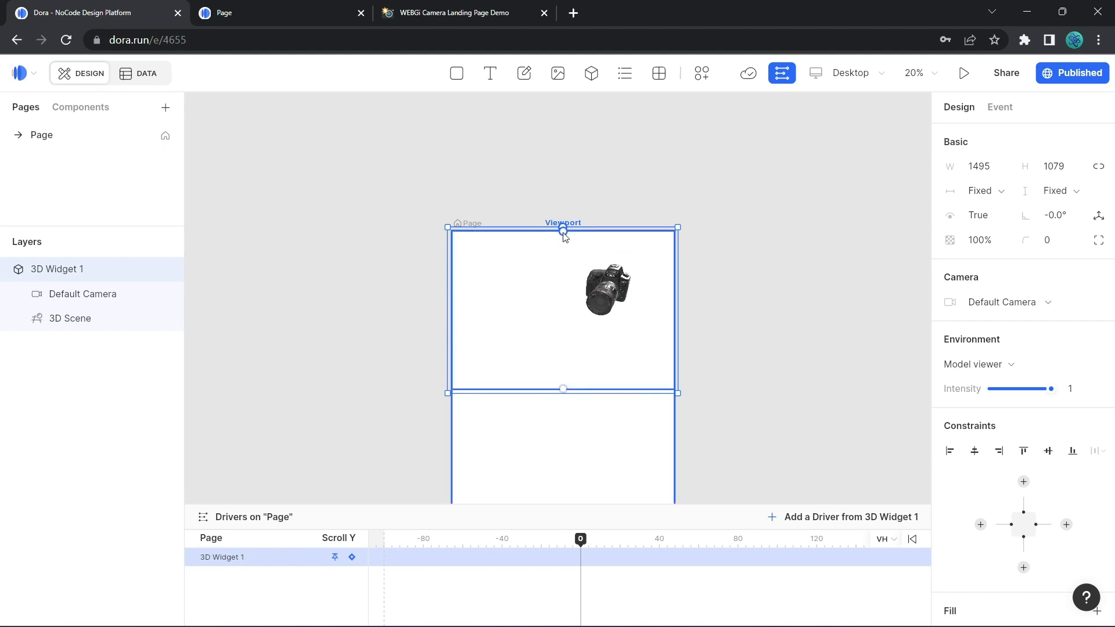
pyautogui.moveTo(566, 238); pyautogui.dragTo(567, 239)
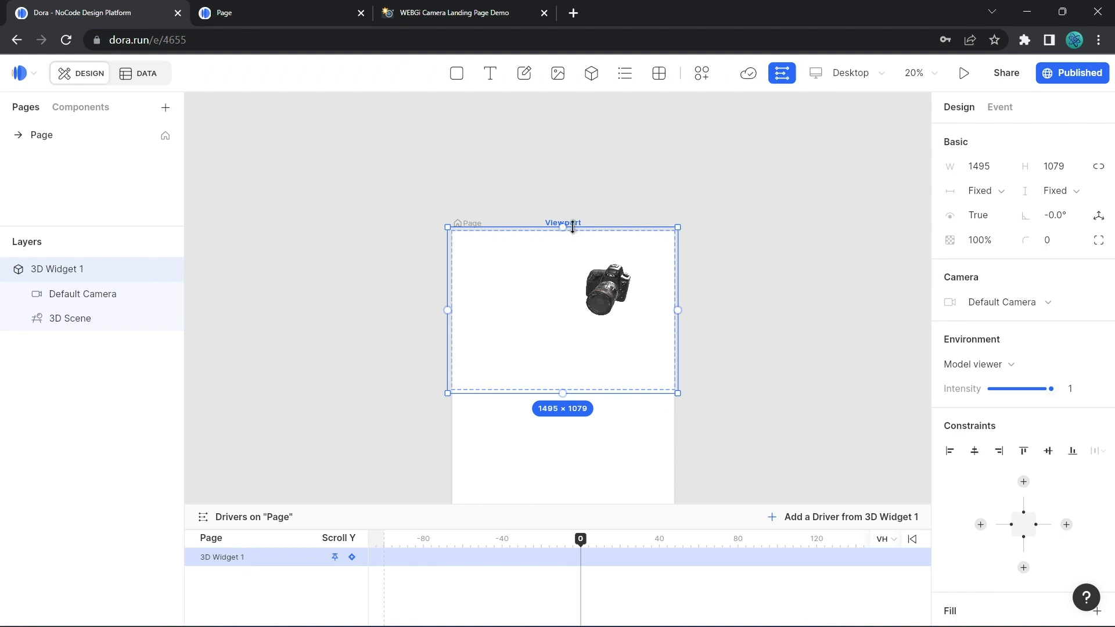
pyautogui.scroll(10, 569, 228)
pyautogui.scroll(2, 570, 228)
pyautogui.click(520, 251)
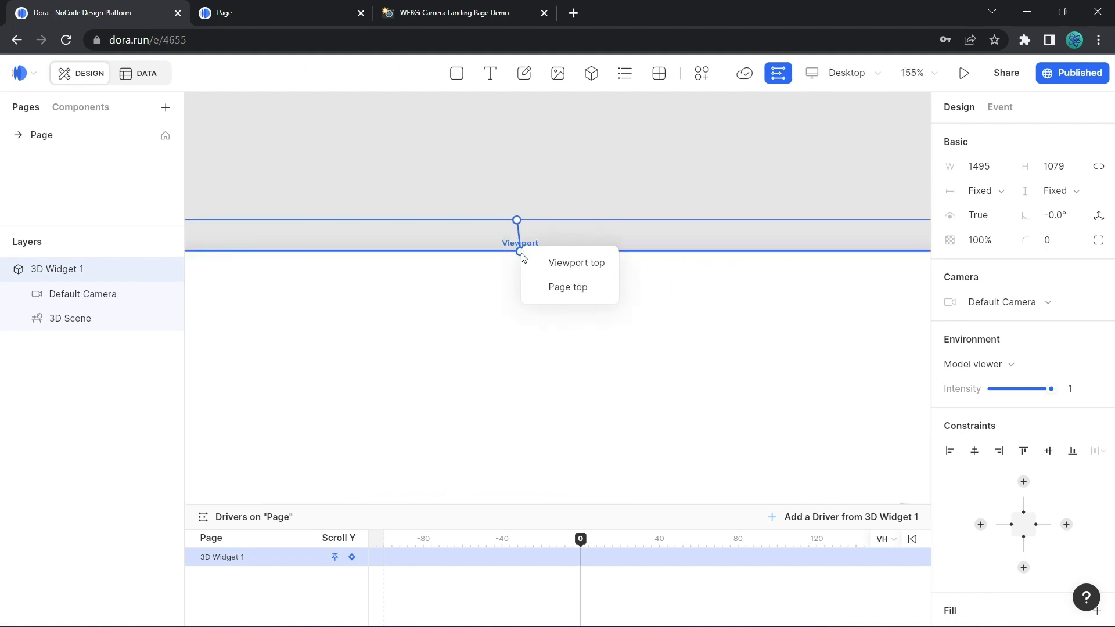
pyautogui.click(552, 260)
# Constrain the 3D widget's bottom, right and left edges to the viewport too, with offsets of 0 on all four sides.
pyautogui.scroll(-5, 516, 296)
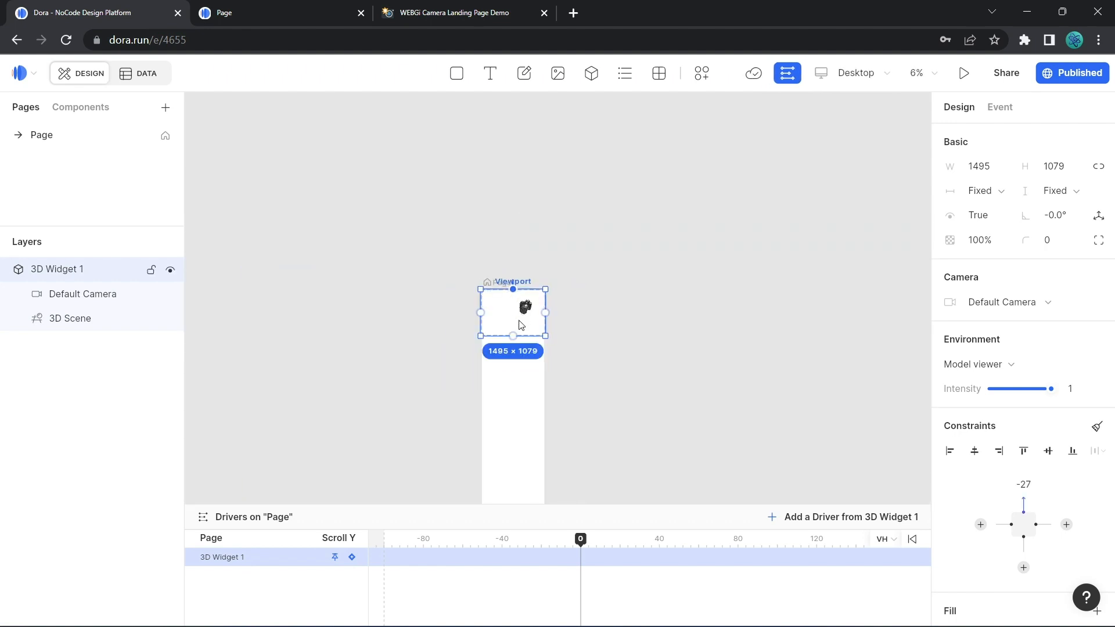
pyautogui.scroll(3, 514, 343)
pyautogui.moveTo(504, 297); pyautogui.dragTo(506, 291)
pyautogui.moveTo(511, 236); pyautogui.dragTo(507, 358)
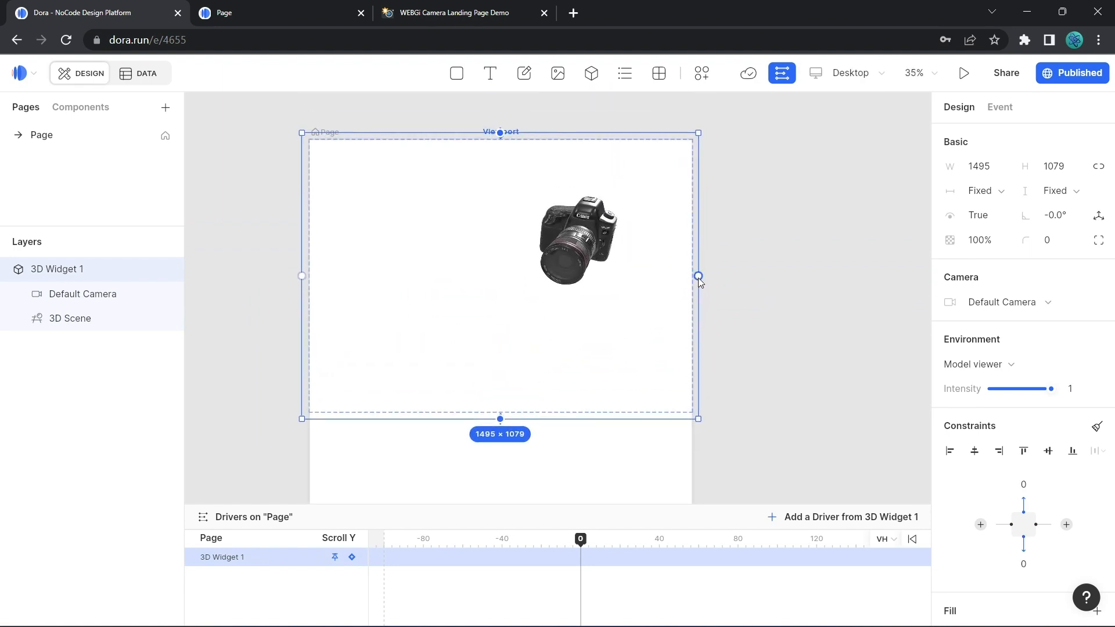
pyautogui.moveTo(698, 278); pyautogui.dragTo(694, 277)
pyautogui.moveTo(297, 278); pyautogui.dragTo(311, 276)
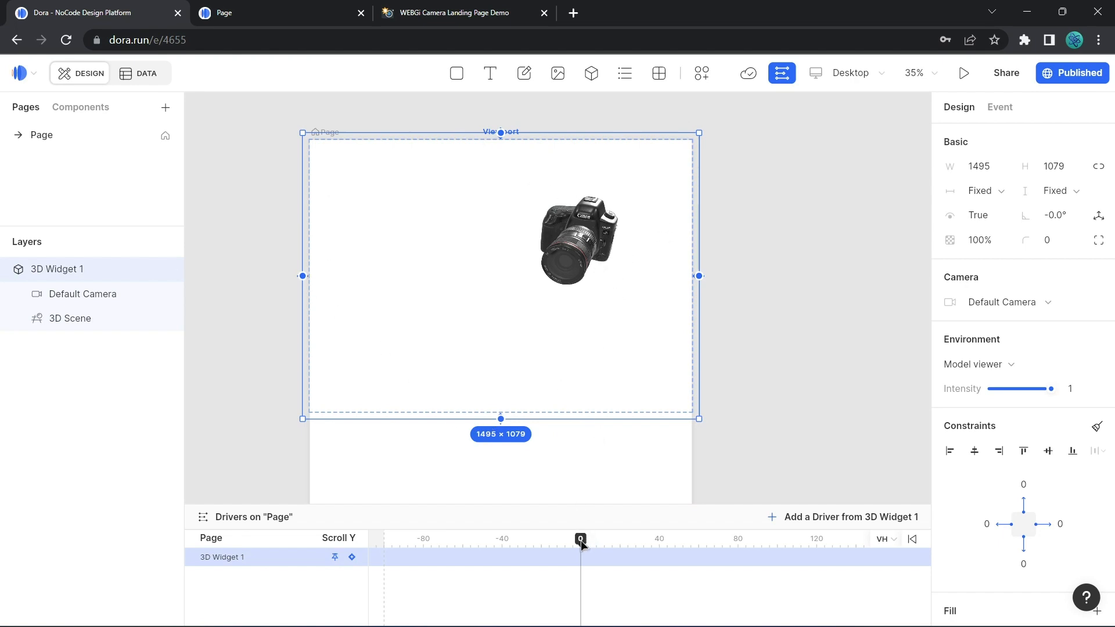
pyautogui.moveTo(581, 542)
pyautogui.mouseDown()
pyautogui.moveTo(630, 529)
pyautogui.moveTo(582, 543)
pyautogui.mouseUp()
# Reload the page preview and scroll through it to check that the 3D widget stays pinned to the viewport.
pyautogui.click(256, 10)
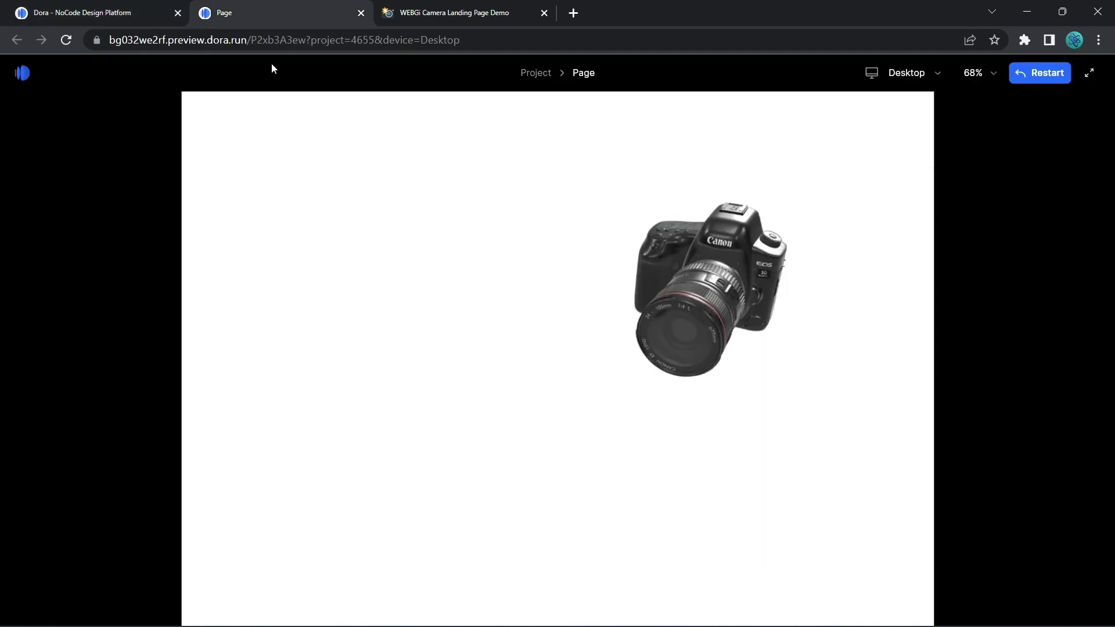
pyautogui.click(65, 40)
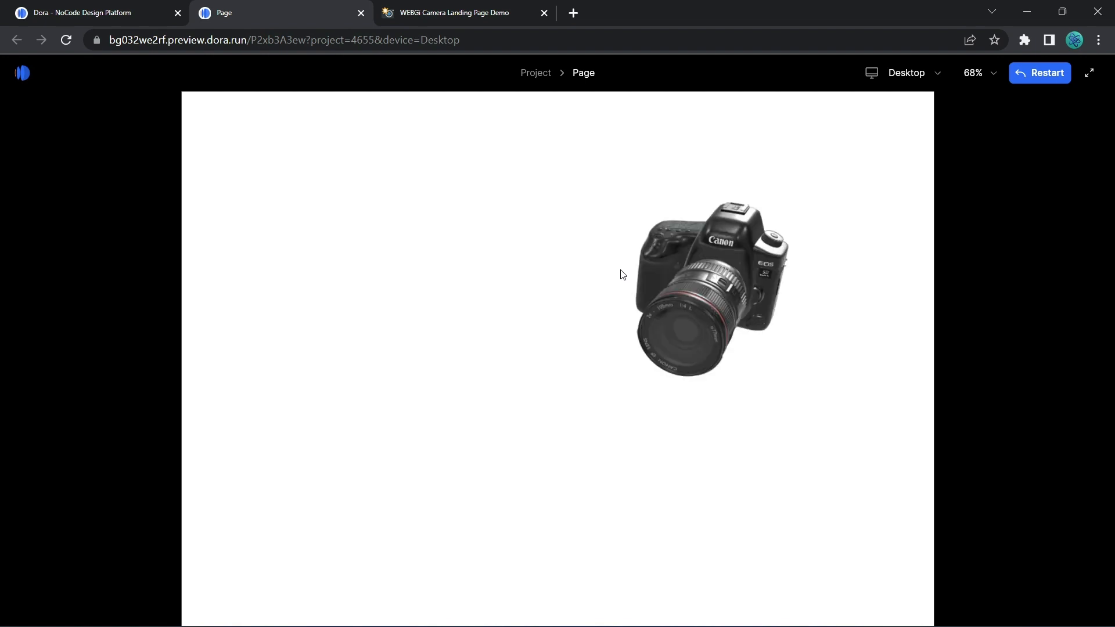
pyautogui.scroll(-10, 623, 275)
pyautogui.moveTo(932, 208); pyautogui.dragTo(927, 117)
# Edit the 3D widget's scene and reframe the camera model larger in a low three-quarter view, using the demo page's opening section as reference.
pyautogui.click(65, 5)
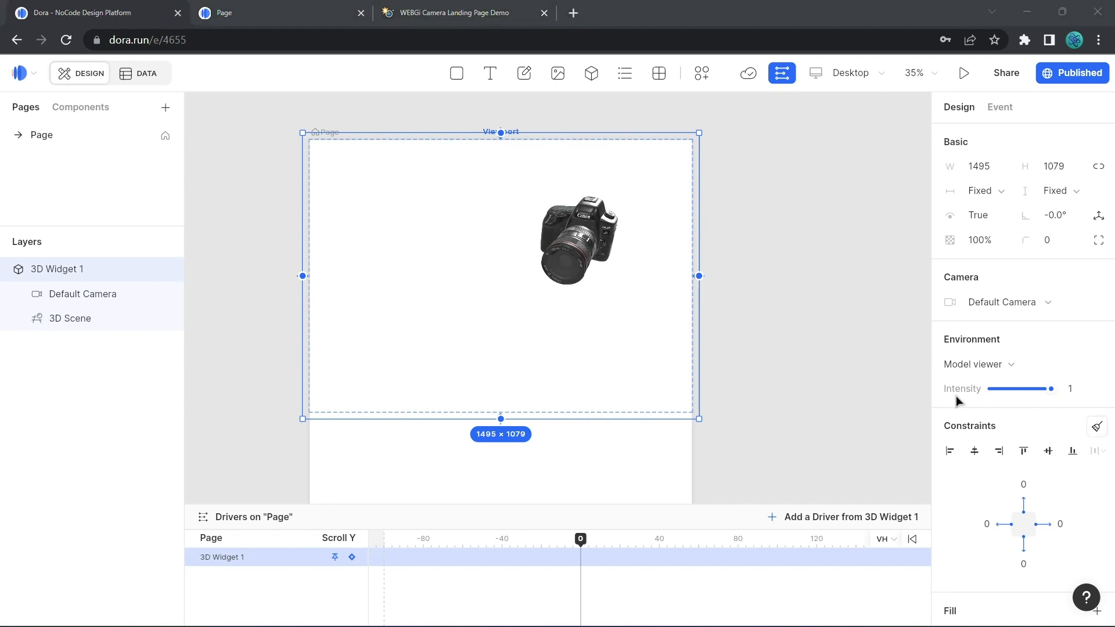
pyautogui.click(737, 273)
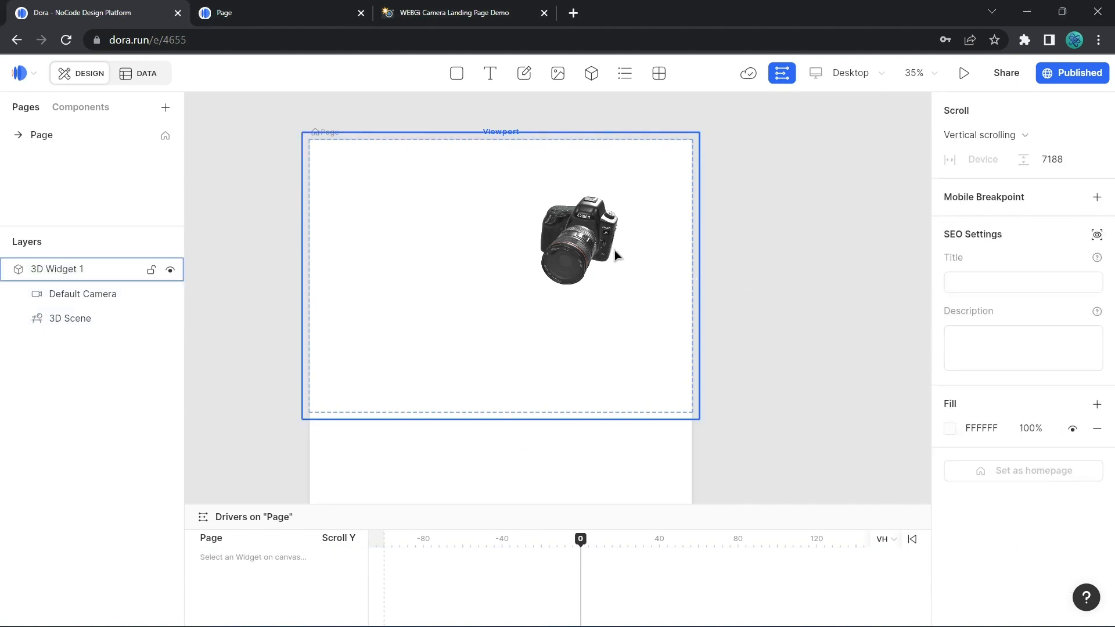
pyautogui.click(584, 243)
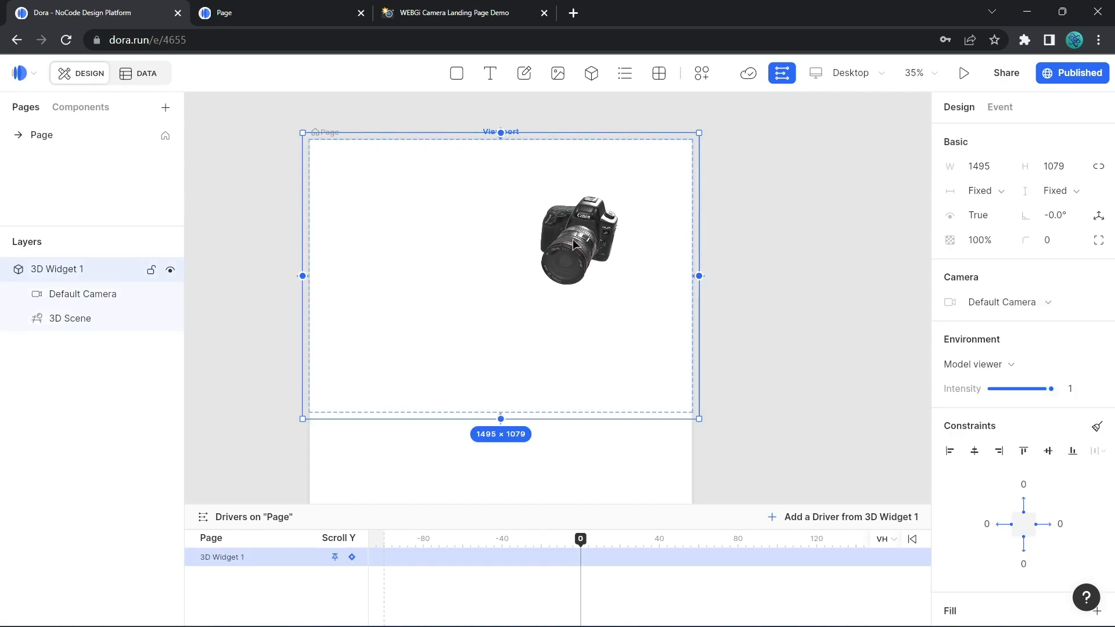
pyautogui.click(450, 13)
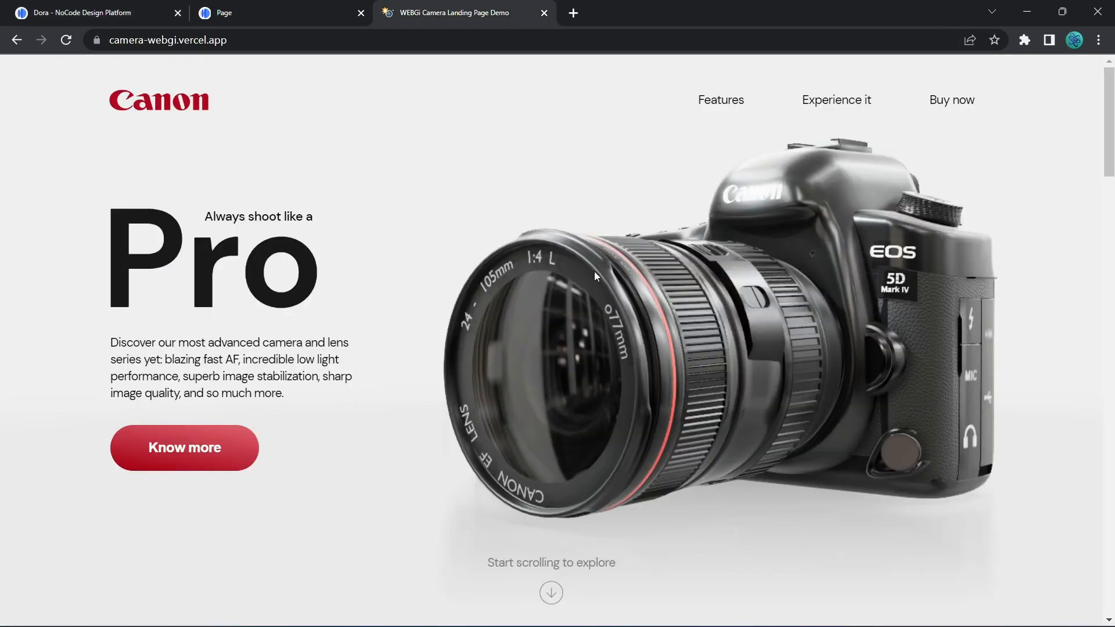
pyautogui.click(102, 12)
pyautogui.doubleClick(539, 243)
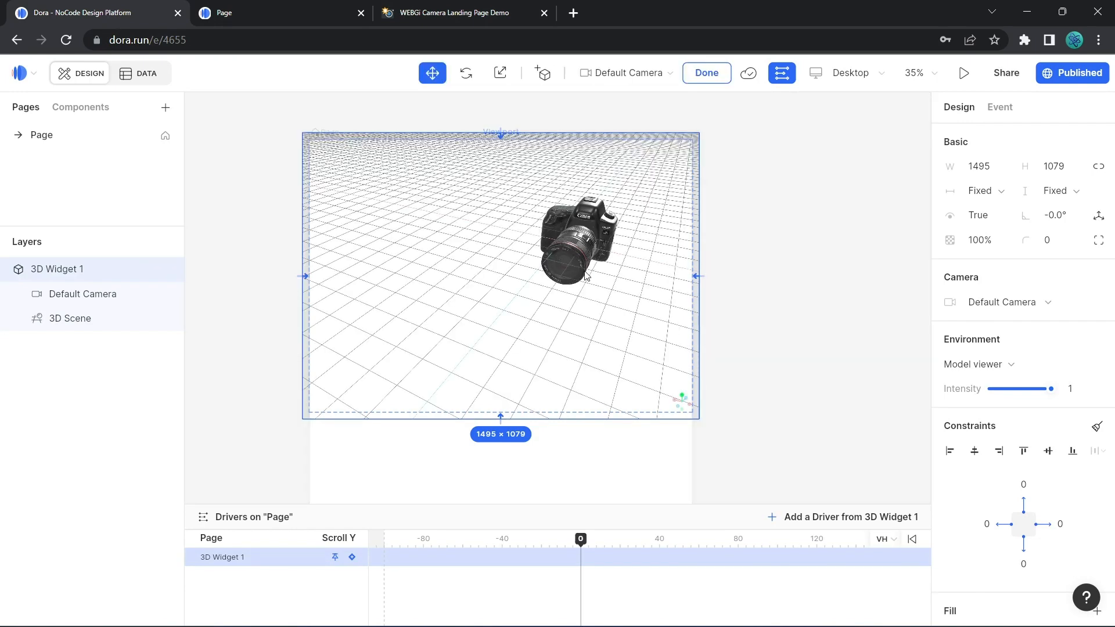
pyautogui.moveTo(585, 275); pyautogui.dragTo(553, 260)
pyautogui.click(608, 237)
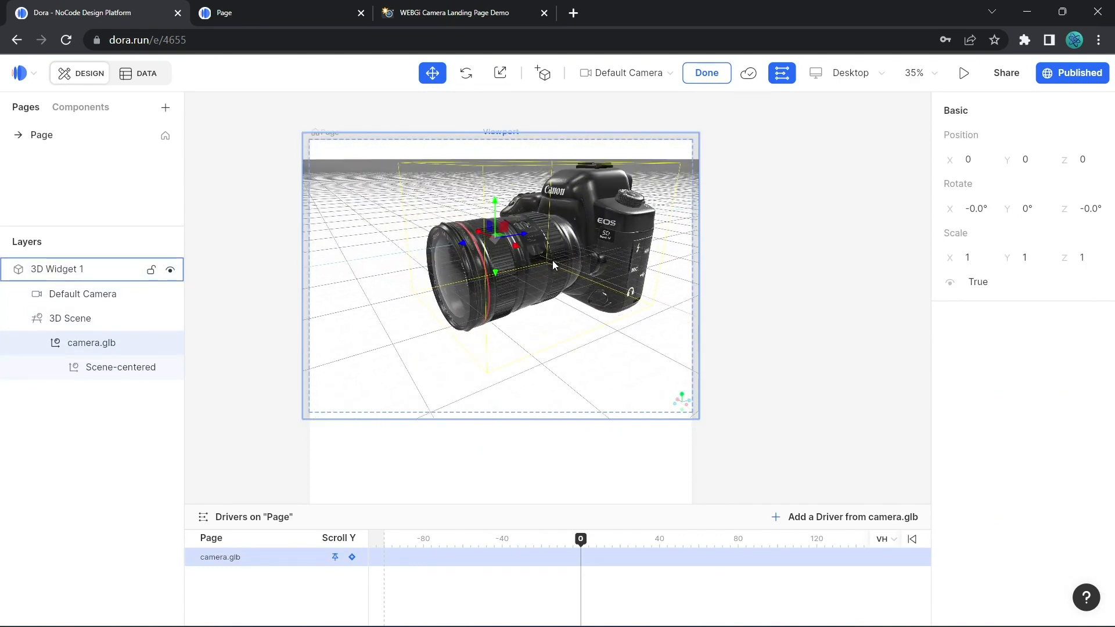
pyautogui.moveTo(527, 204); pyautogui.dragTo(552, 250)
# Check the new framing of the camera model against the demo page and in the reloaded preview.
pyautogui.click(455, 12)
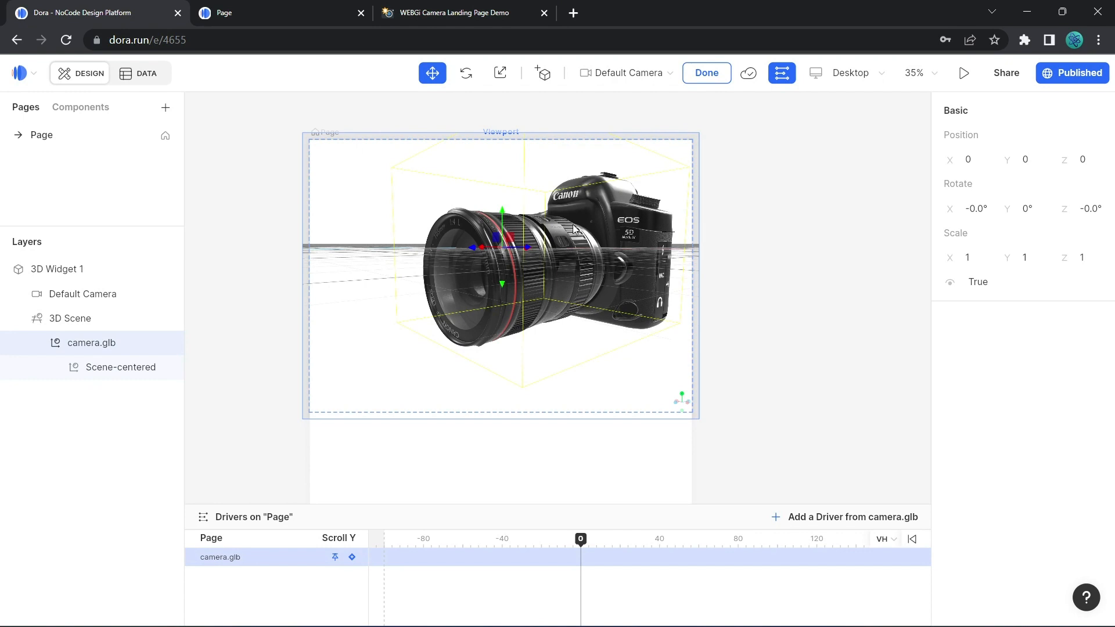
pyautogui.click(463, 13)
pyautogui.click(280, 7)
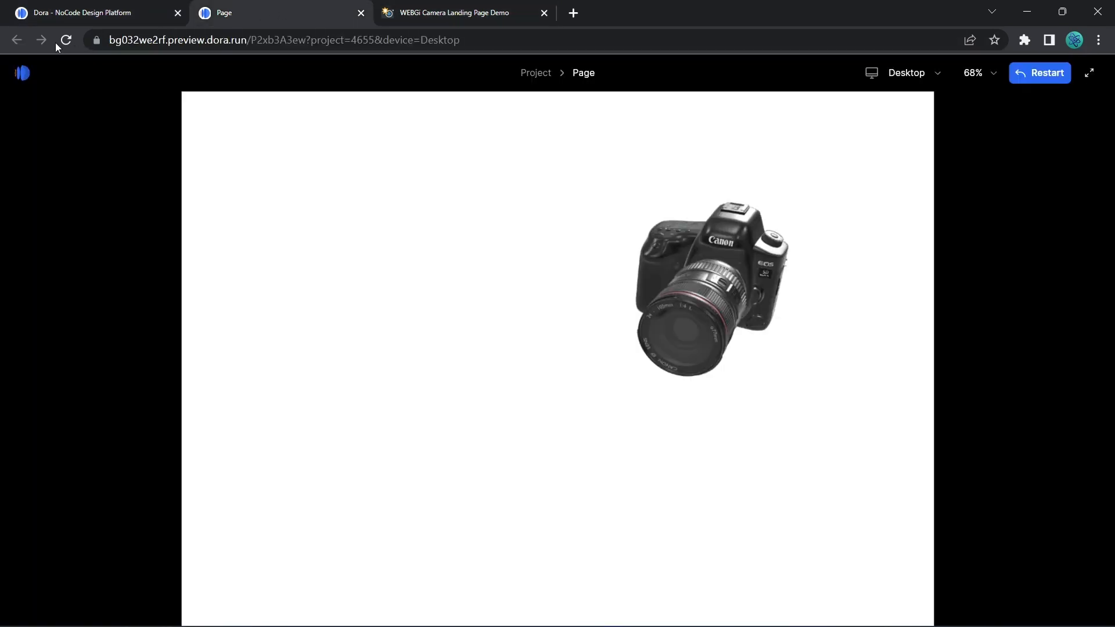
pyautogui.click(64, 42)
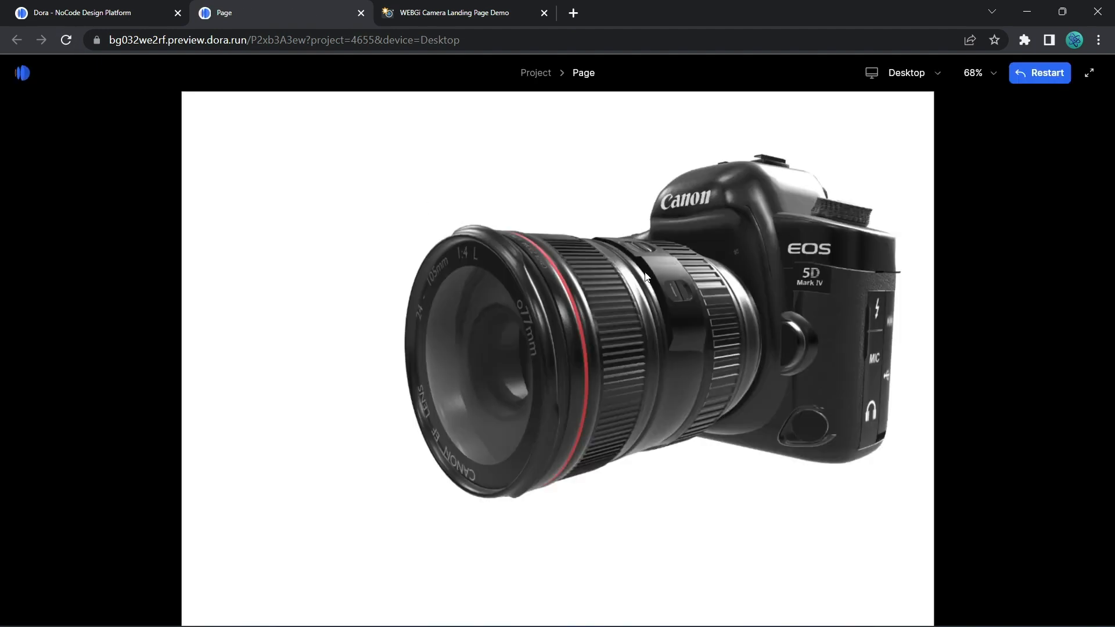
# Examine on the demo page how the camera model moves and turns between the Pro and Performance sections.
pyautogui.click(433, 9)
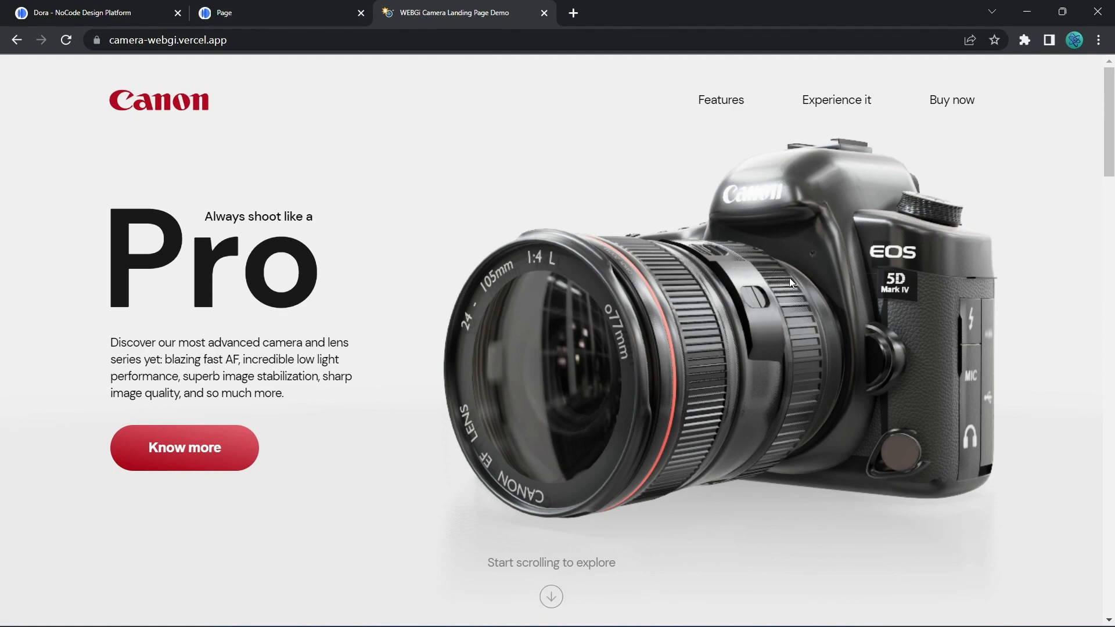
pyautogui.scroll(-5, 790, 277)
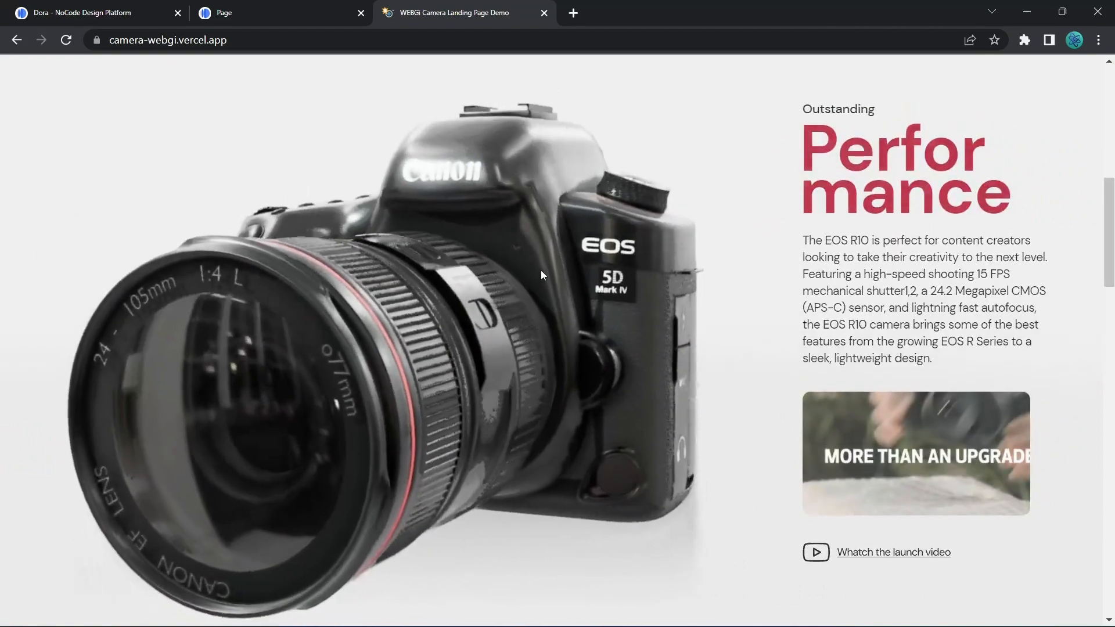
pyautogui.scroll(5, 497, 371)
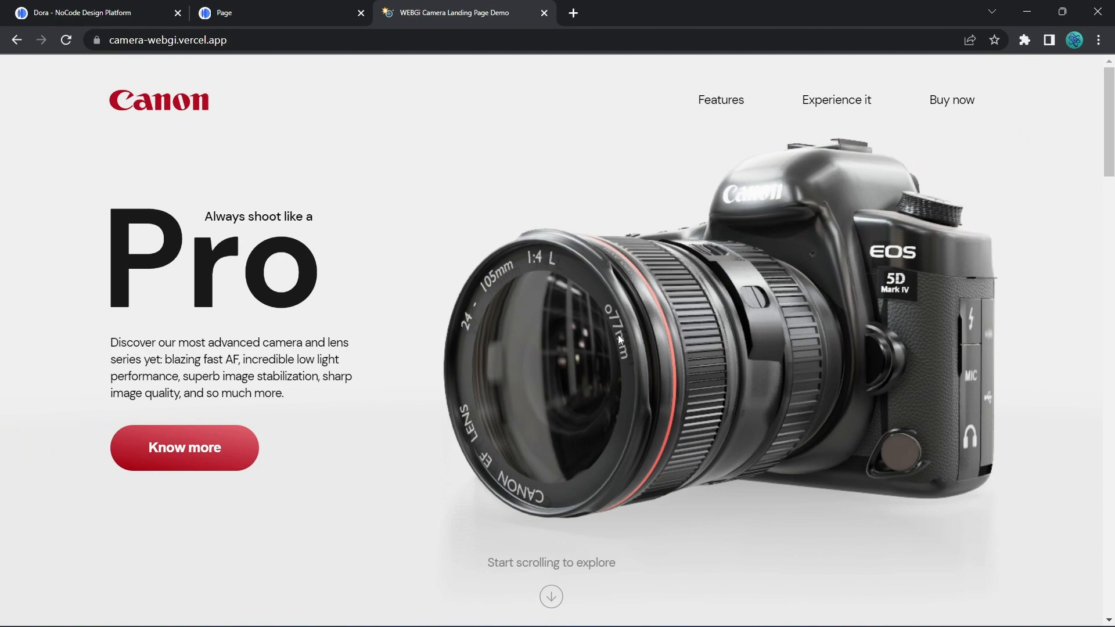
pyautogui.scroll(-1, 769, 297)
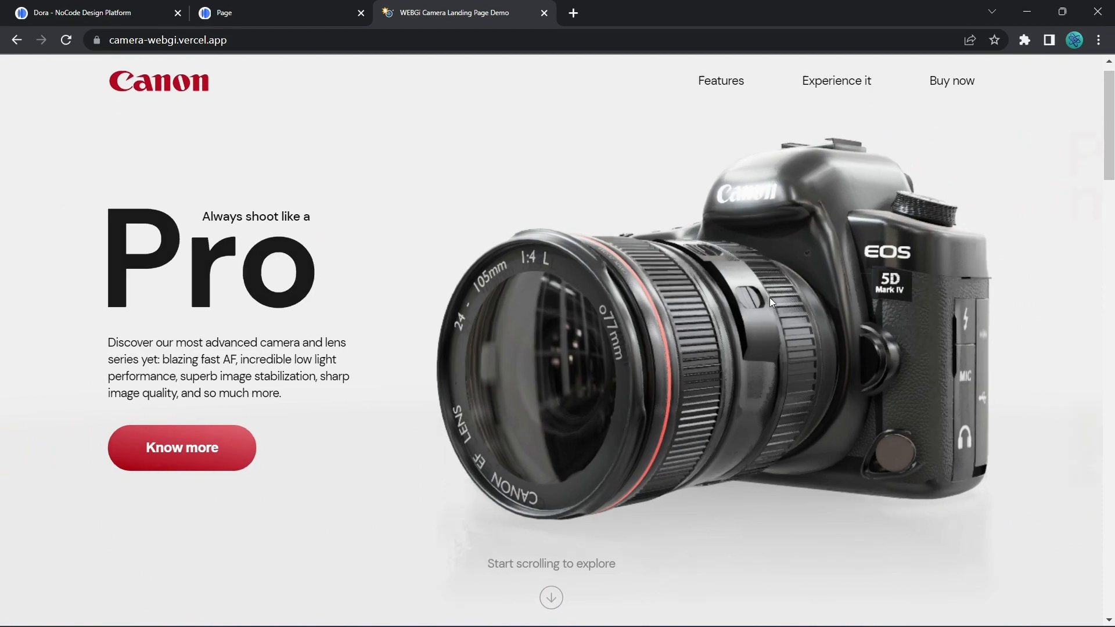
pyautogui.scroll(-5, 769, 297)
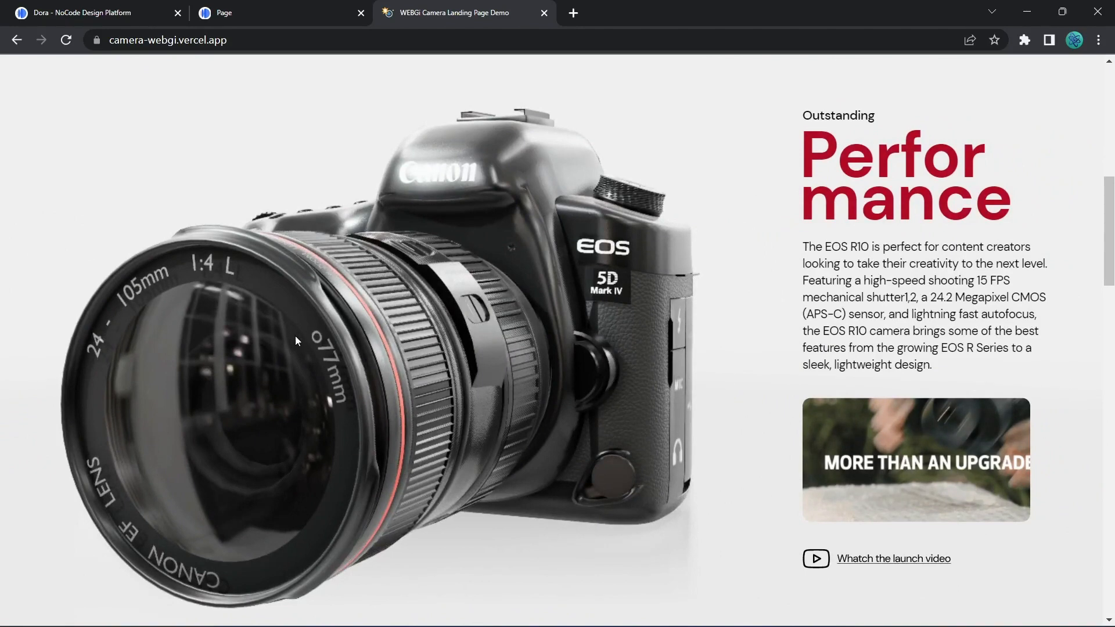
# Return to the Dora editor and add a page scroll keyframe for the Default Camera at 0.
pyautogui.click(100, 15)
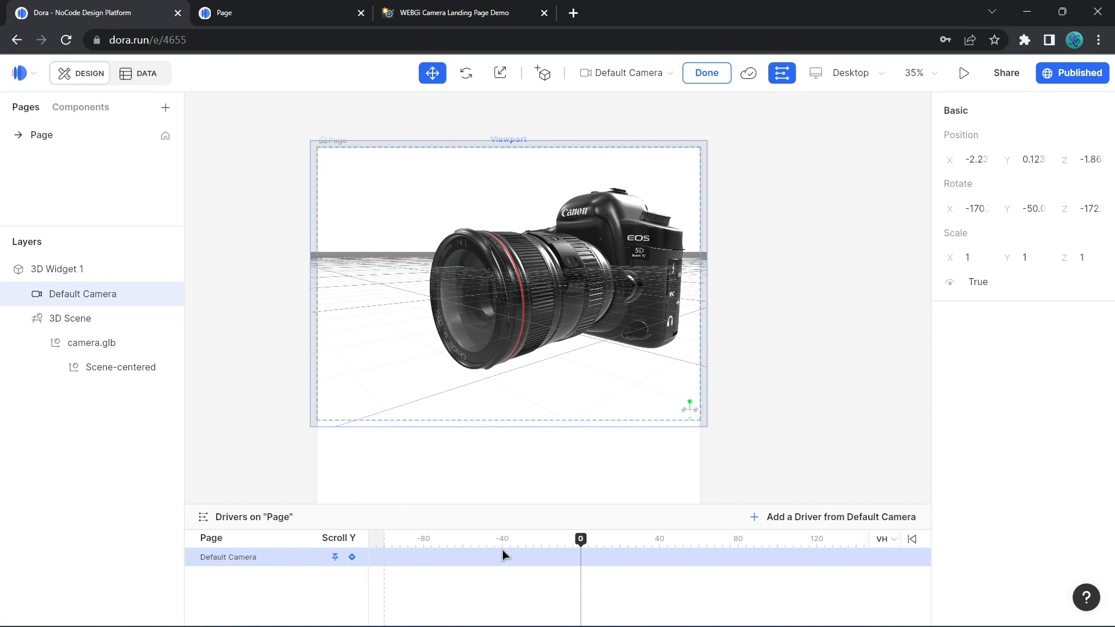
pyautogui.click(352, 559)
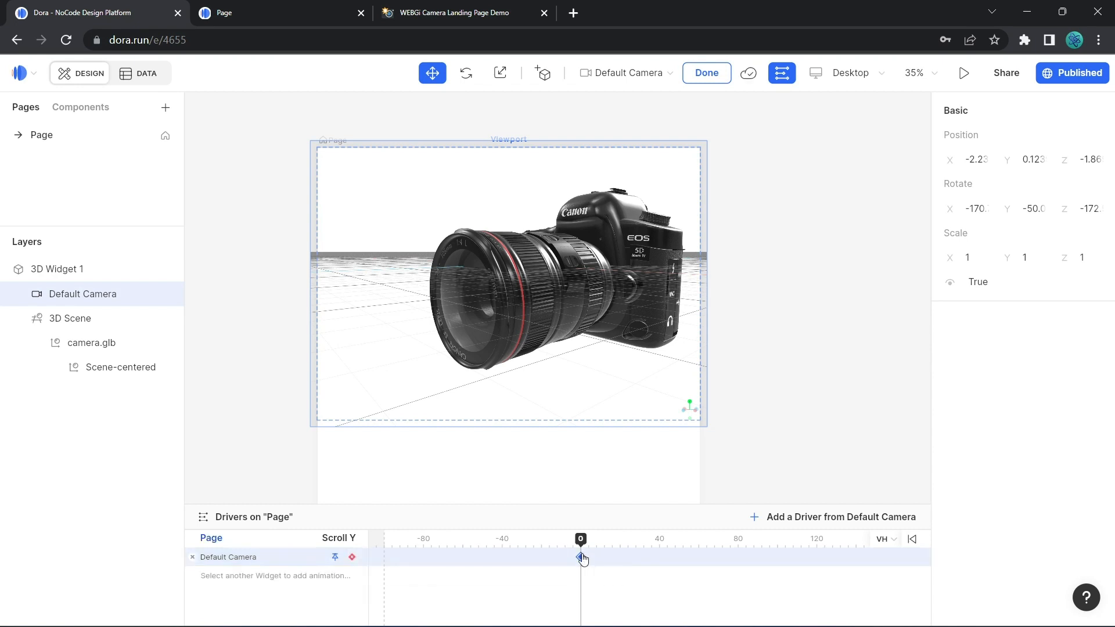
pyautogui.click(580, 558)
# Add a second scroll keyframe for the Default Camera at 100 VH.
pyautogui.moveTo(637, 542); pyautogui.dragTo(778, 540)
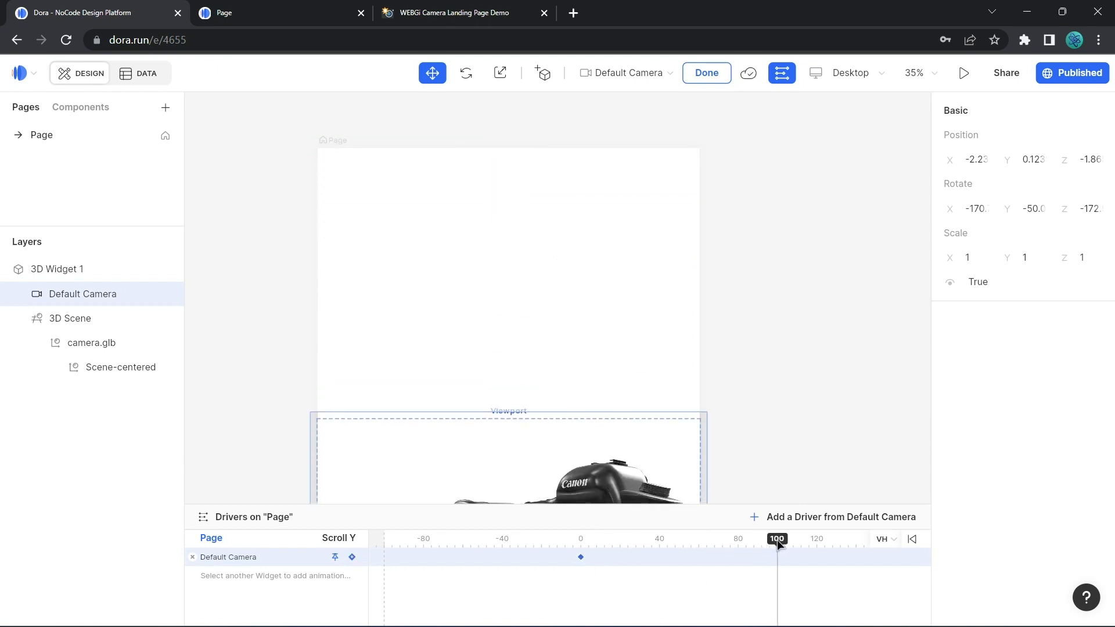
pyautogui.scroll(-5, 772, 393)
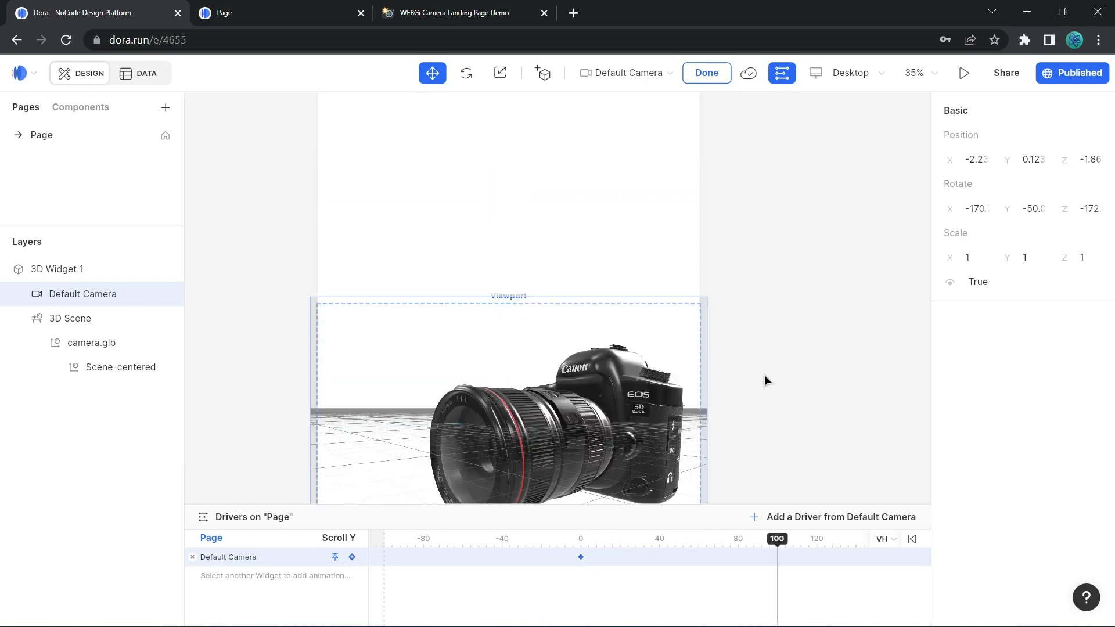
pyautogui.scroll(-2, 736, 318)
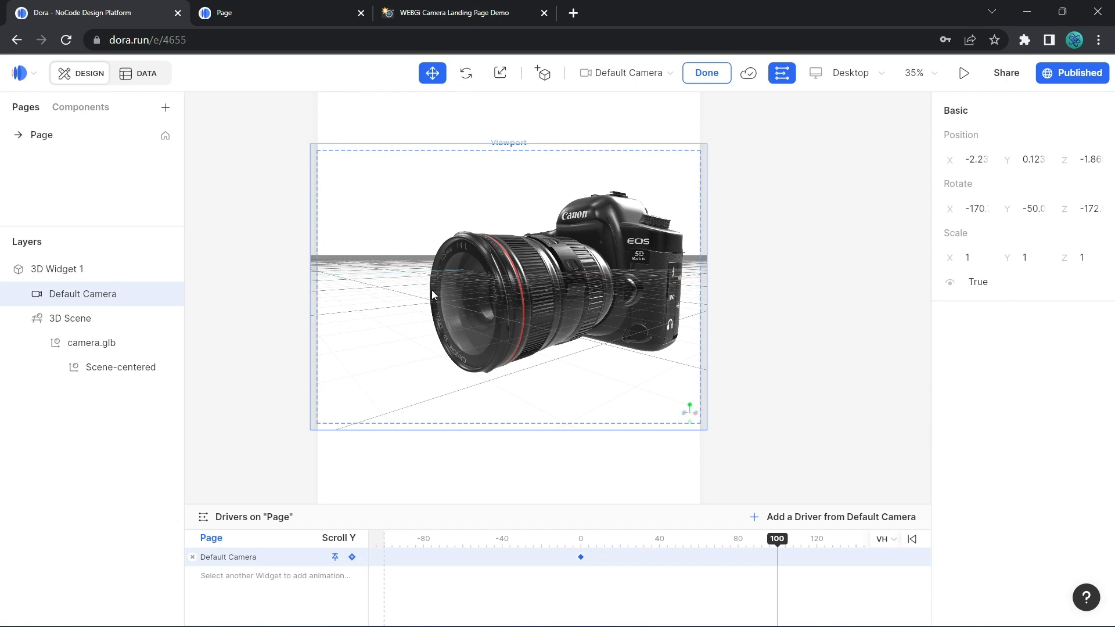
pyautogui.click(352, 557)
# Orbit and zoom the Default Camera at 100 VH so the lens faces forward in the left half of the viewport.
pyautogui.moveTo(531, 300); pyautogui.dragTo(507, 312)
pyautogui.scroll(3, 529, 302)
pyautogui.scroll(2, 504, 316)
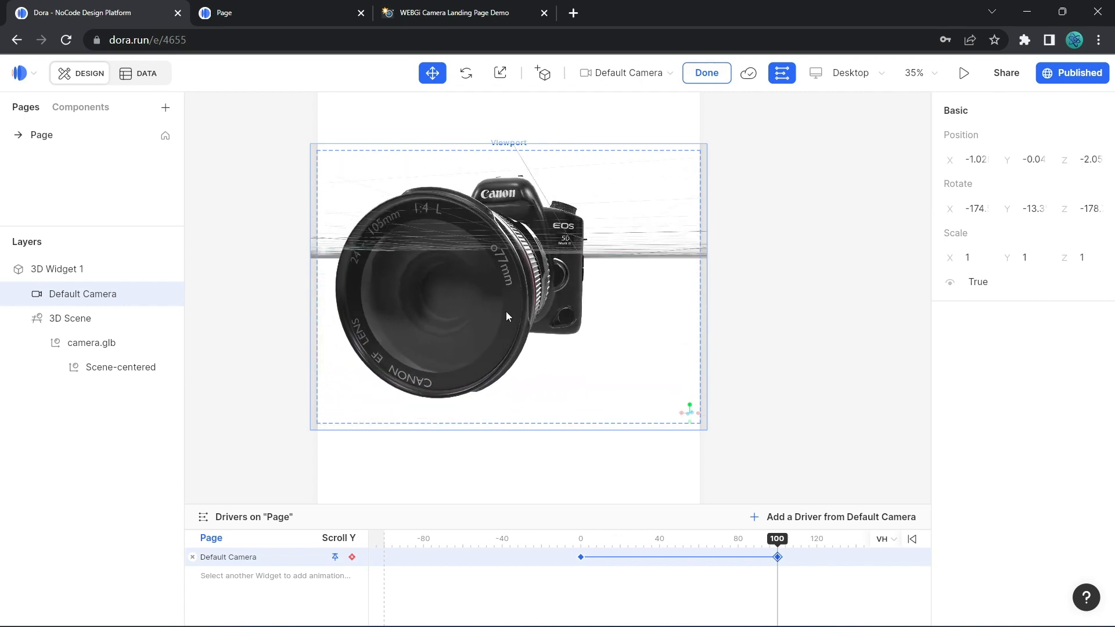
pyautogui.scroll(-3, 507, 311)
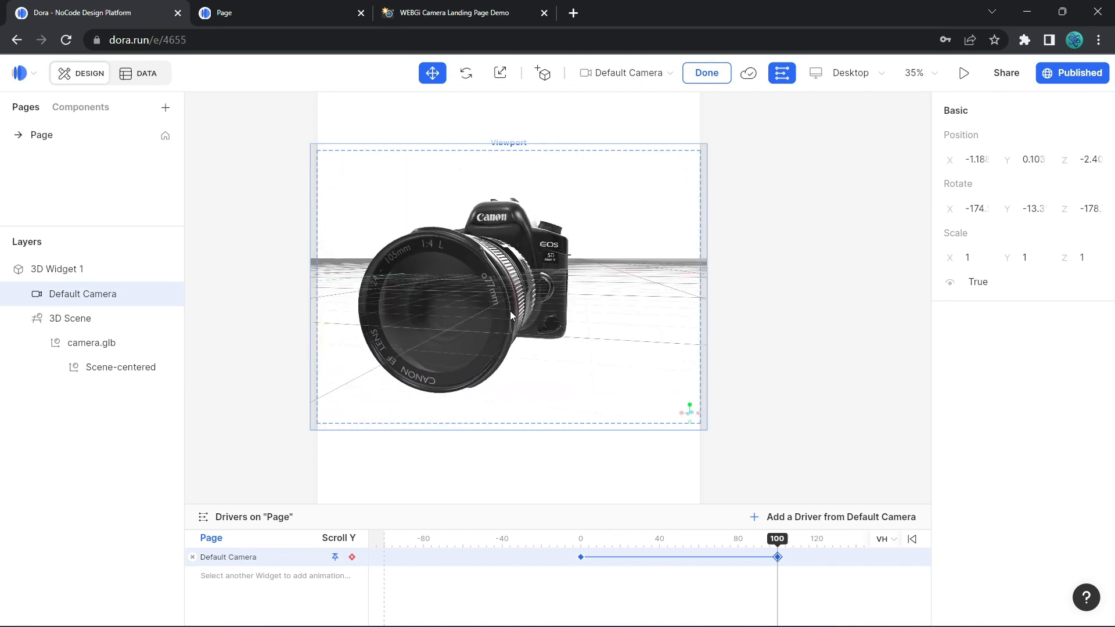
pyautogui.scroll(2, 510, 312)
# Fine-tune the Default Camera's angle at 100 VH to match the camera model in the demo page's Performance section.
pyautogui.click(456, 14)
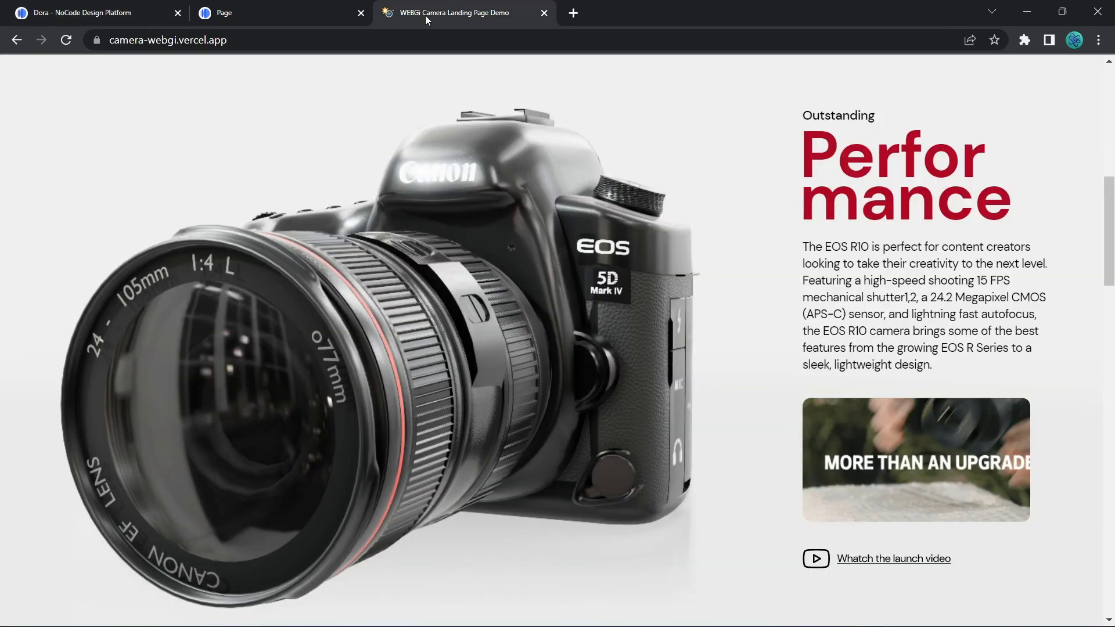
pyautogui.click(116, 13)
pyautogui.moveTo(513, 329); pyautogui.dragTo(505, 323)
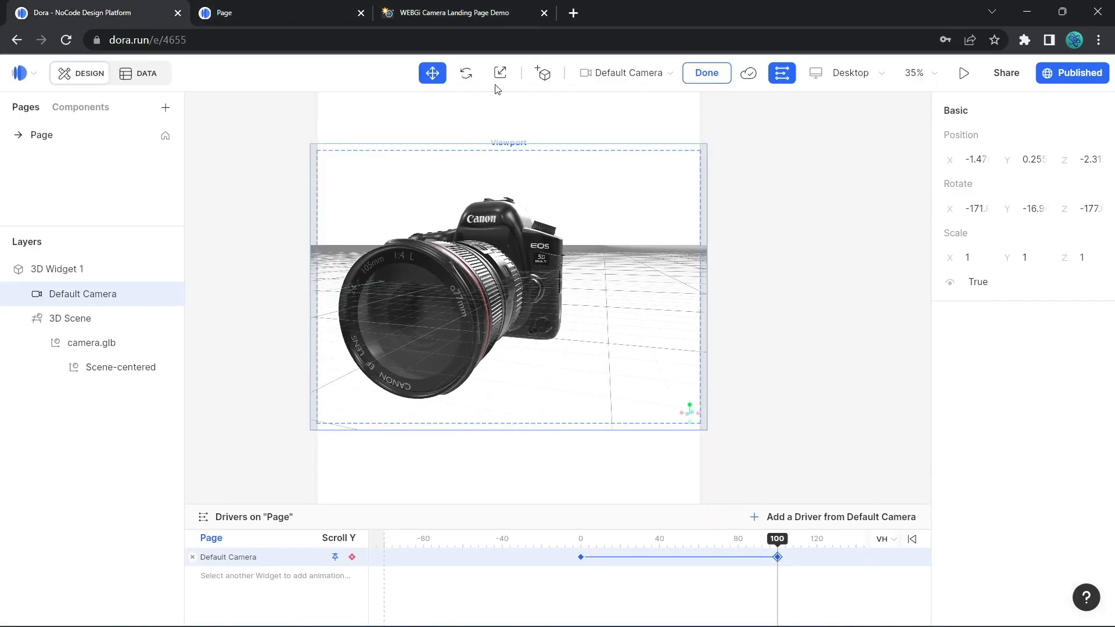
pyautogui.click(456, 13)
pyautogui.click(119, 19)
pyautogui.moveTo(485, 299)
pyautogui.mouseDown()
pyautogui.moveTo(504, 304)
pyautogui.moveTo(495, 285)
pyautogui.mouseUp()
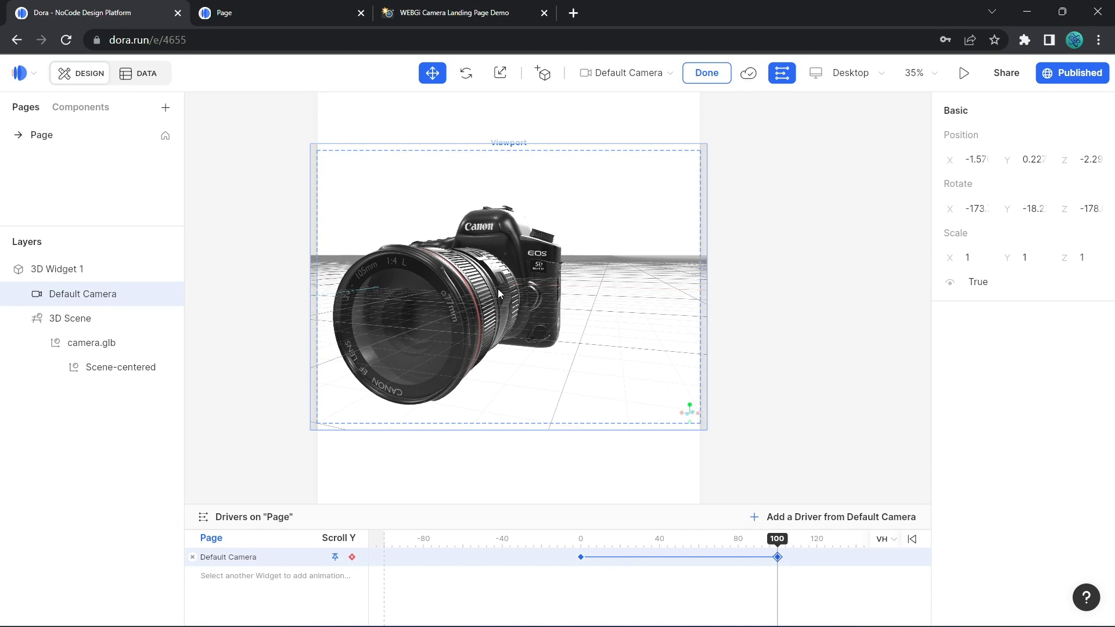
pyautogui.click(456, 13)
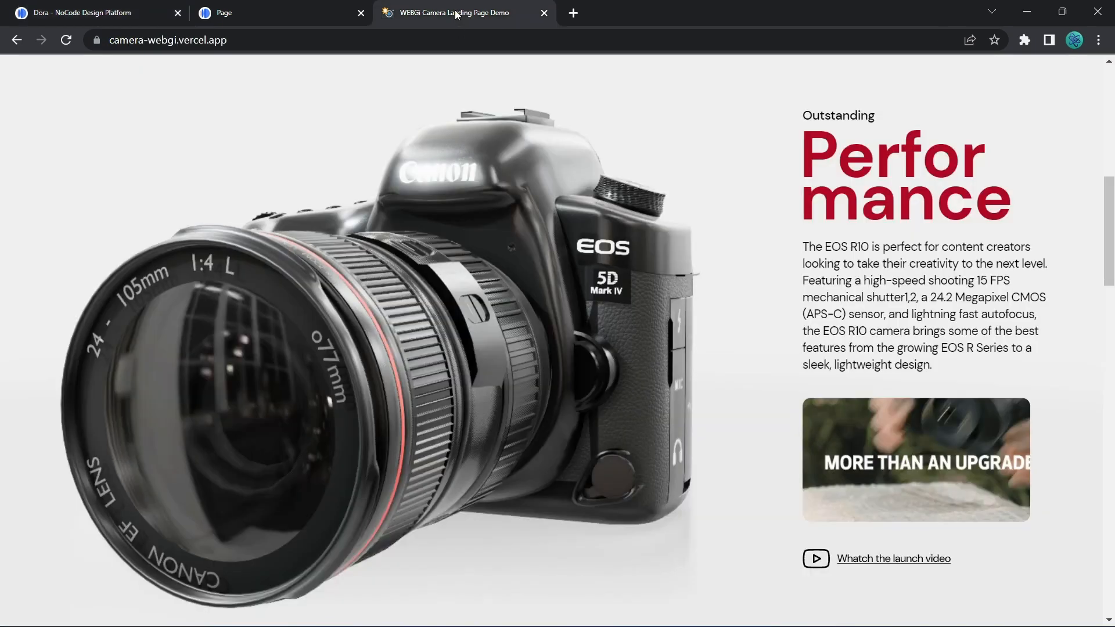
pyautogui.click(93, 13)
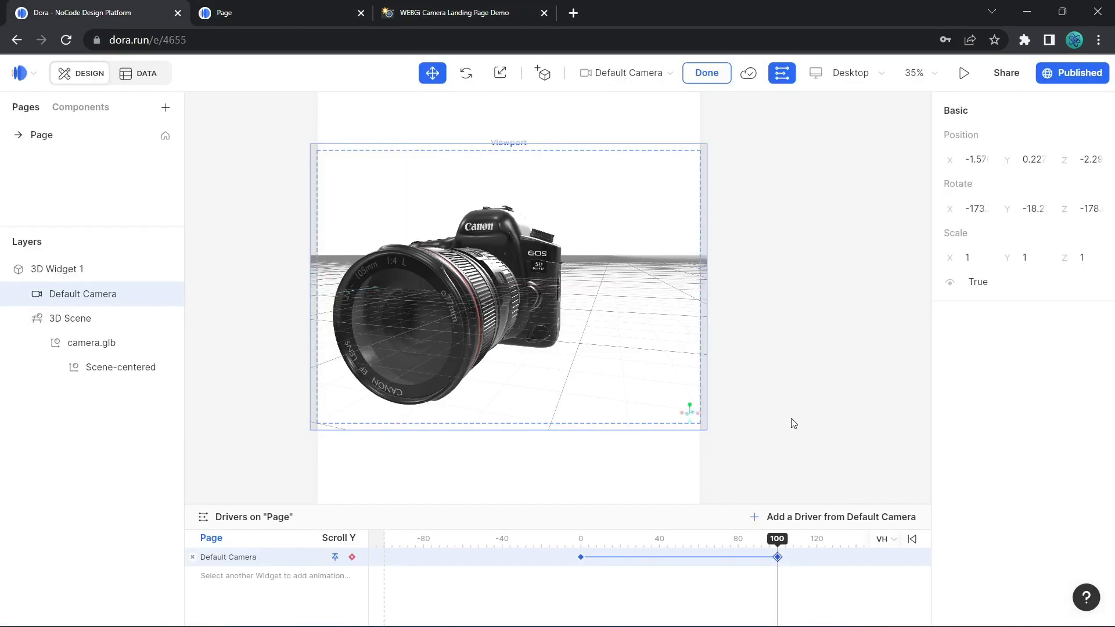
# Leave 3D scene editing and scrub the page scroll between 0 and 100 VH to check the camera animation.
pyautogui.click(797, 375)
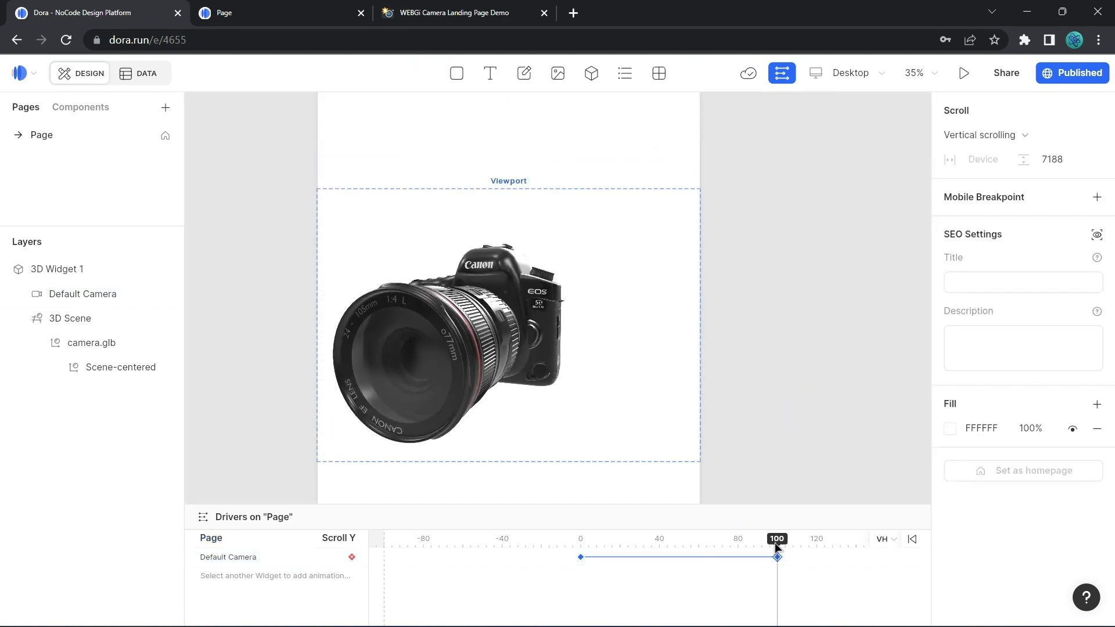
pyautogui.moveTo(777, 542); pyautogui.dragTo(579, 540)
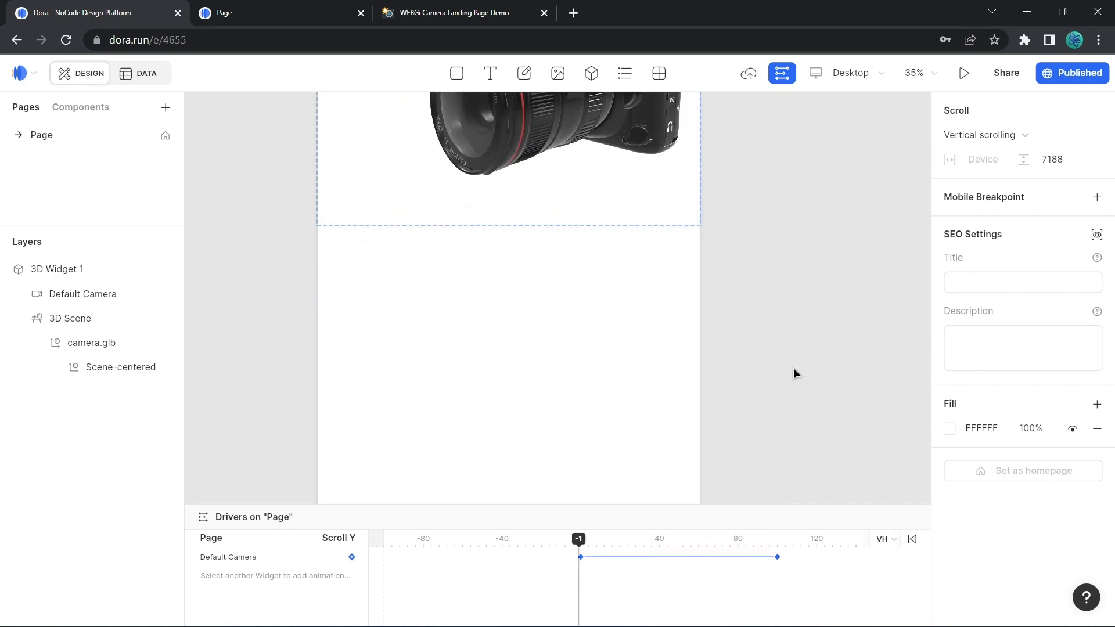
pyautogui.moveTo(580, 541); pyautogui.dragTo(779, 555)
pyautogui.scroll(-5, 785, 429)
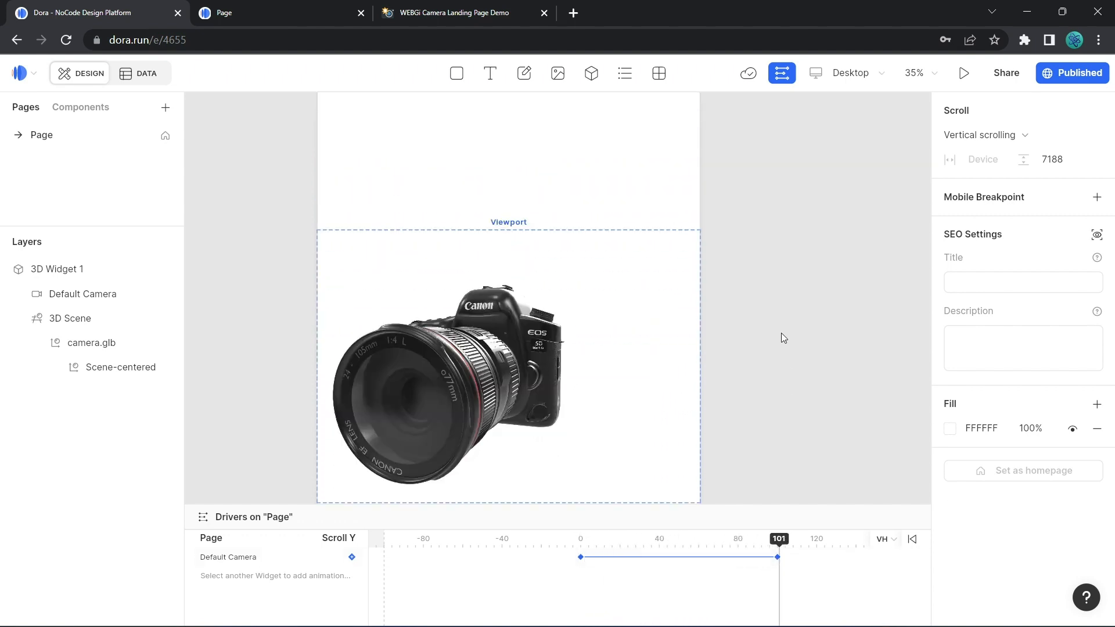
pyautogui.moveTo(781, 547); pyautogui.dragTo(579, 542)
pyautogui.scroll(1, 771, 411)
pyautogui.scroll(1, 771, 411)
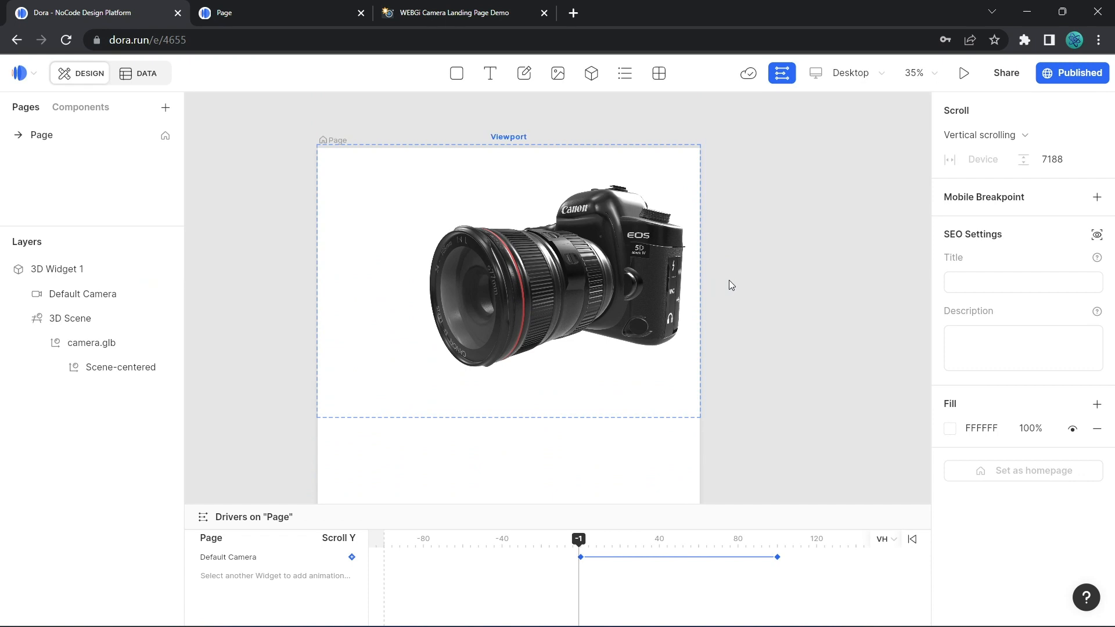
pyautogui.scroll(1, 790, 415)
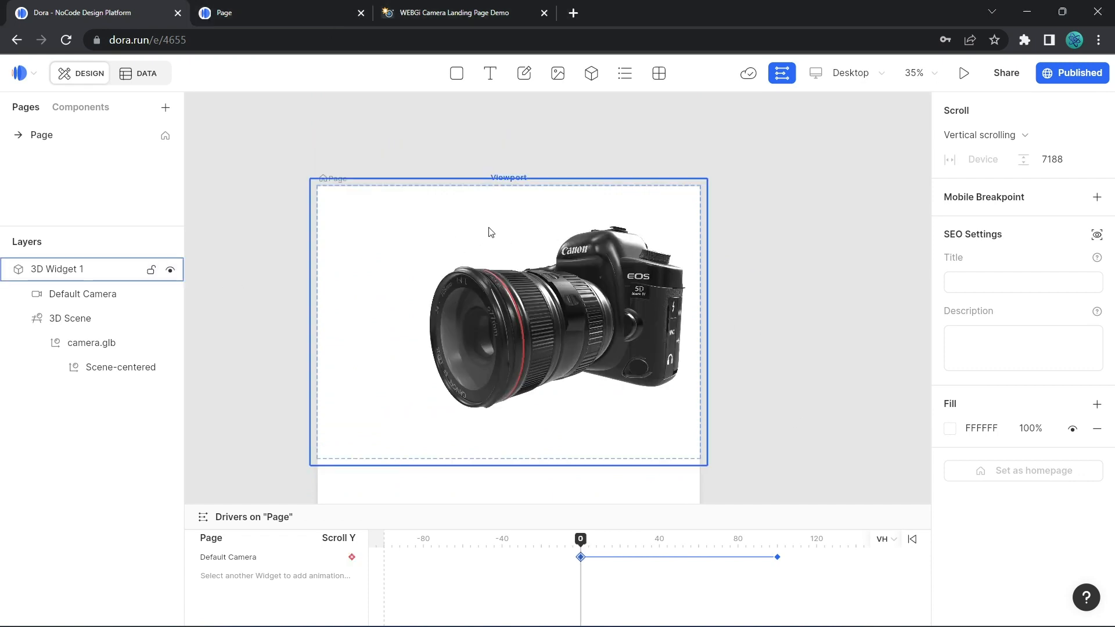
# Switch to the page preview and set its zoom to Actual size (100%).
pyautogui.click(264, 13)
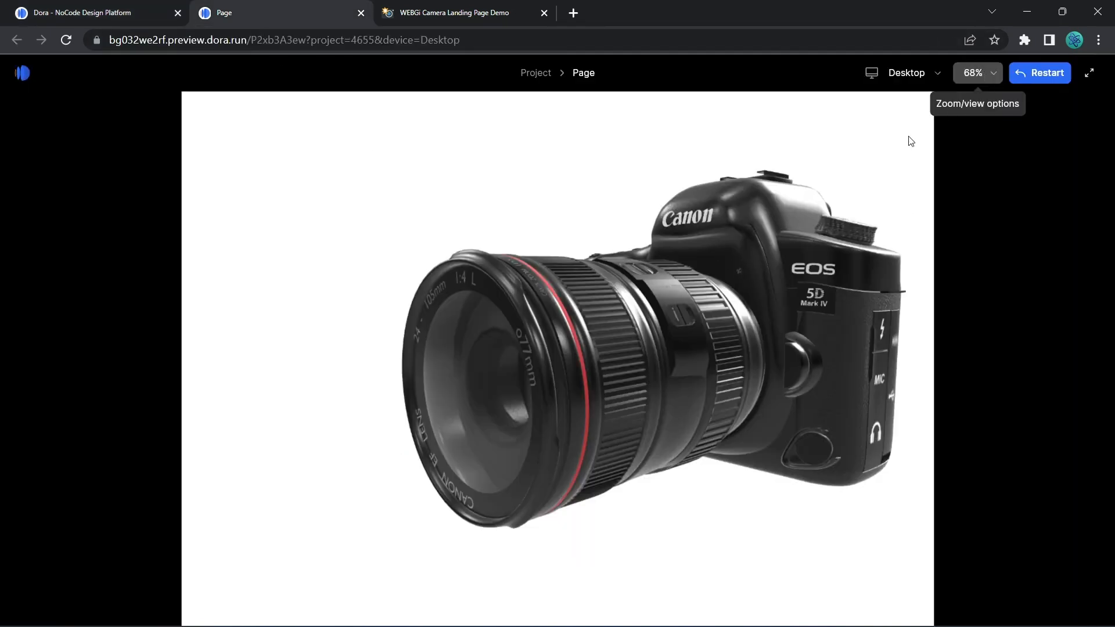
pyautogui.click(984, 68)
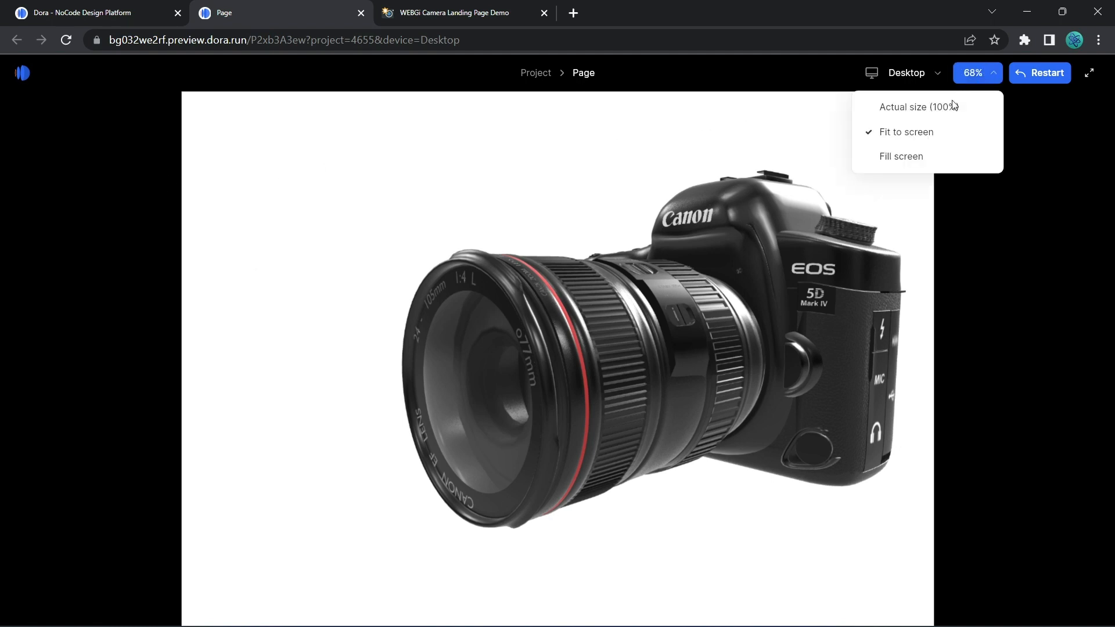
pyautogui.click(944, 111)
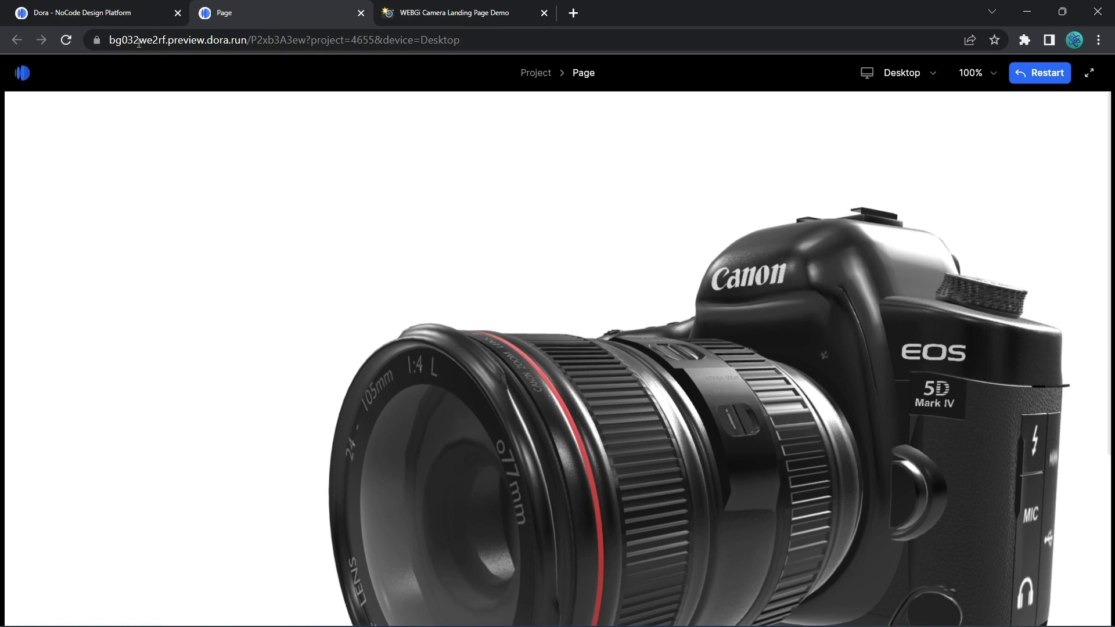
# Open the published site from the editor's publish options and scroll down it to check the camera animation.
pyautogui.click(106, 13)
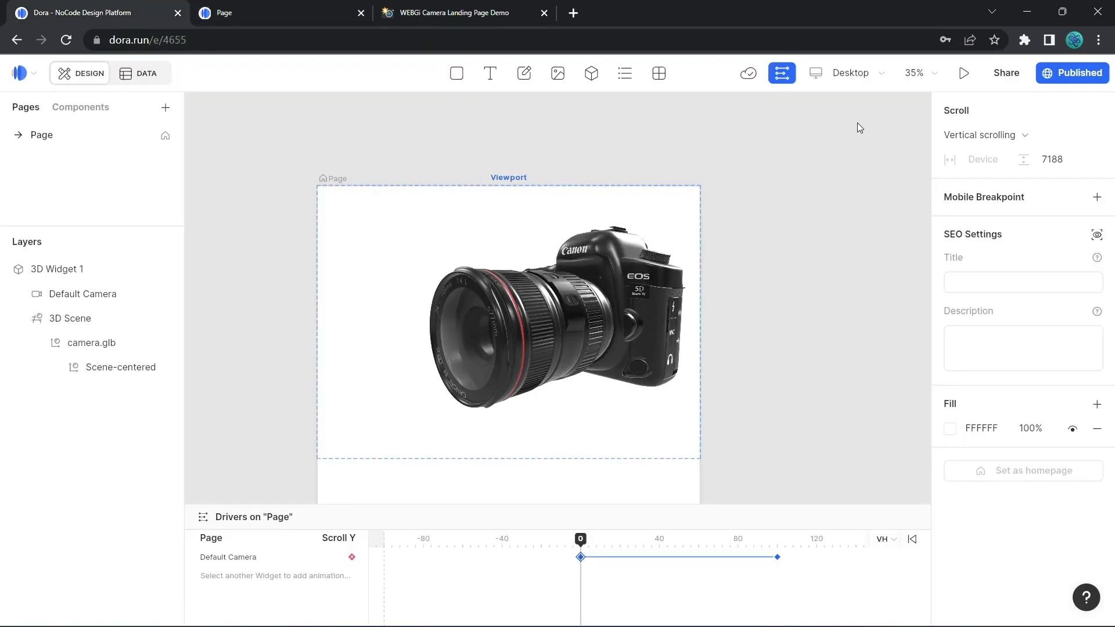
pyautogui.click(1059, 79)
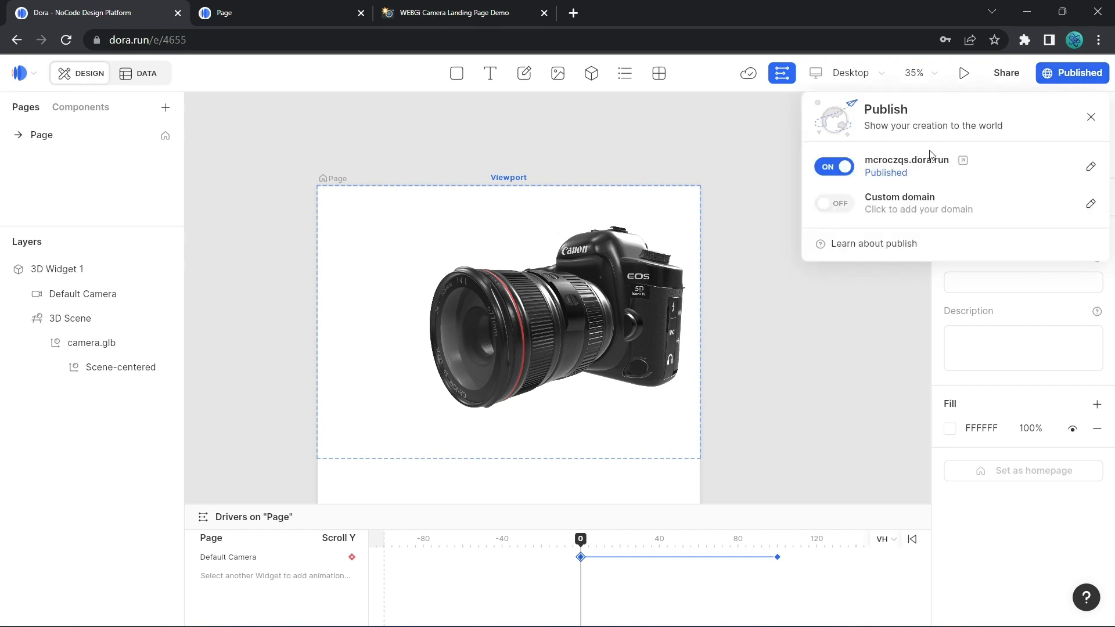
pyautogui.click(963, 162)
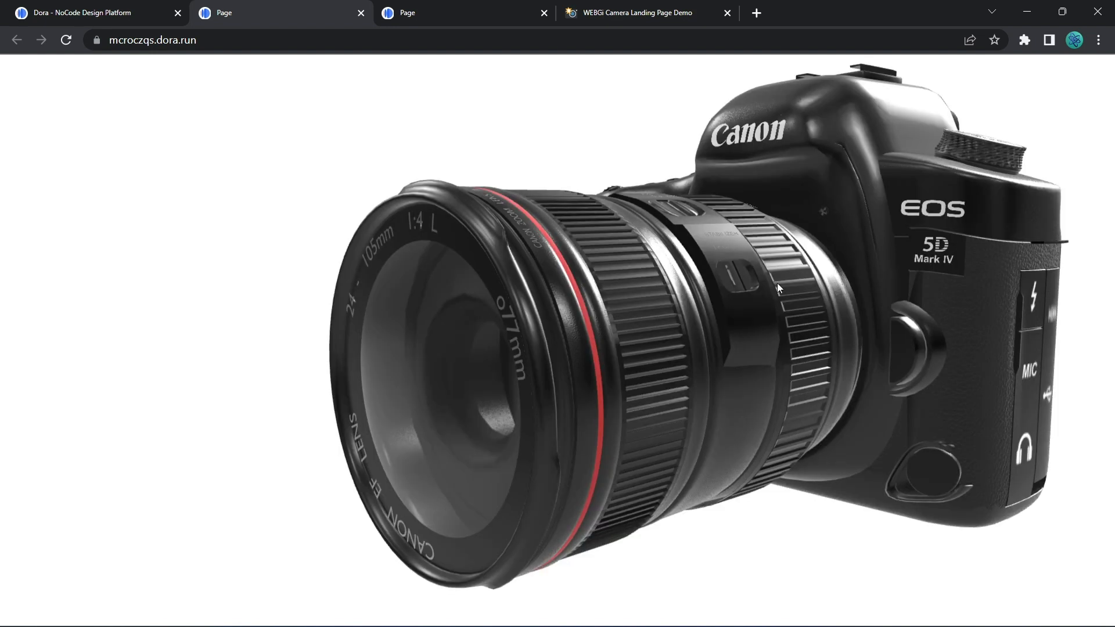
pyautogui.scroll(-5, 743, 308)
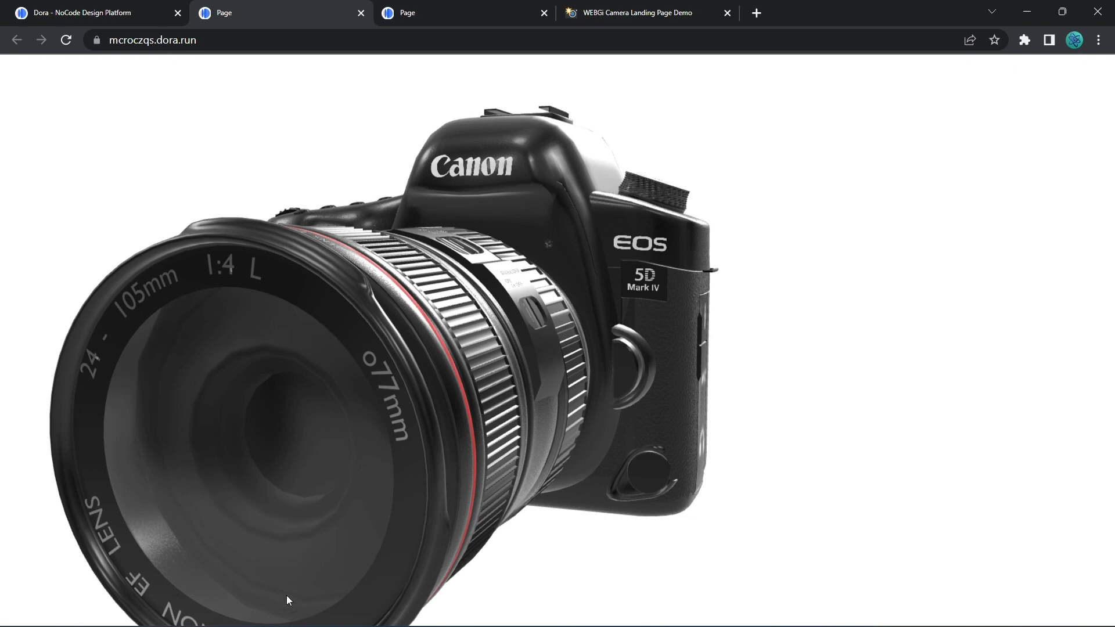
# Return to the Dora editor, move the page scroll position to 99 VH and examine the model's framing in the viewport.
pyautogui.click(73, 14)
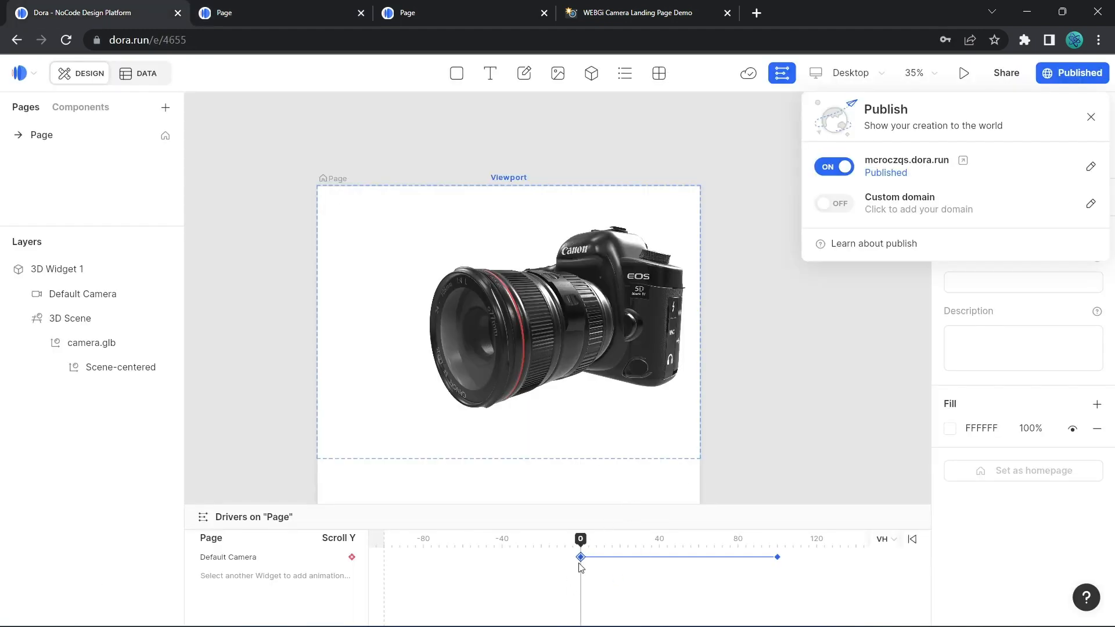
pyautogui.click(807, 383)
pyautogui.moveTo(580, 539); pyautogui.dragTo(776, 549)
pyautogui.scroll(-5, 730, 364)
pyautogui.click(406, 356)
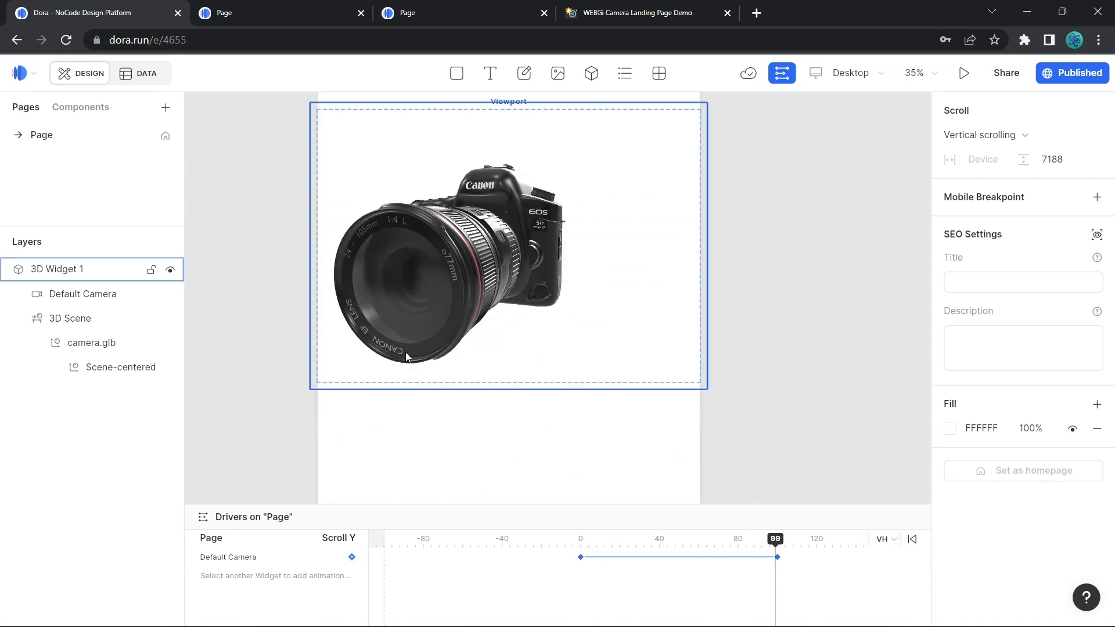
pyautogui.scroll(3, 763, 382)
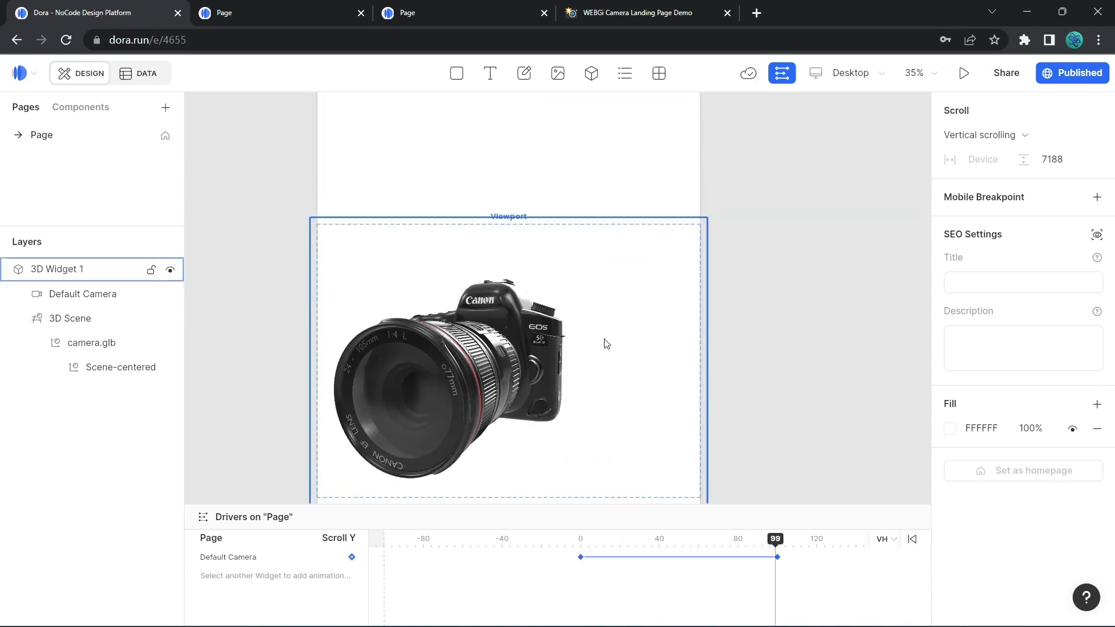
# Set both the width and height sizing of 3D Widget 1 to Fill.
pyautogui.click(619, 303)
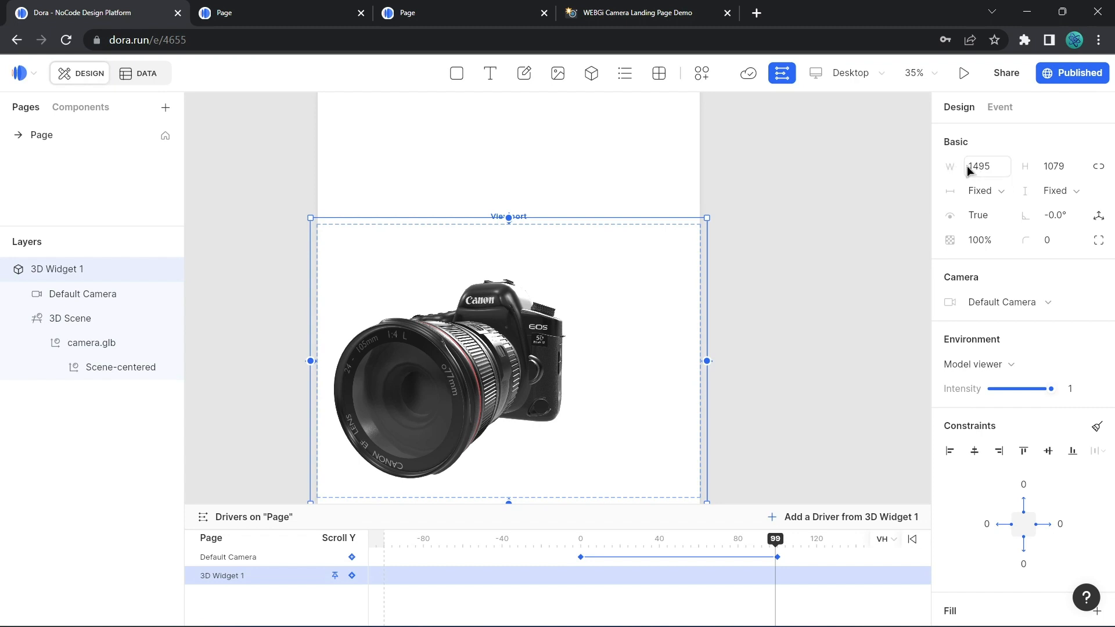
pyautogui.click(994, 193)
pyautogui.click(1001, 243)
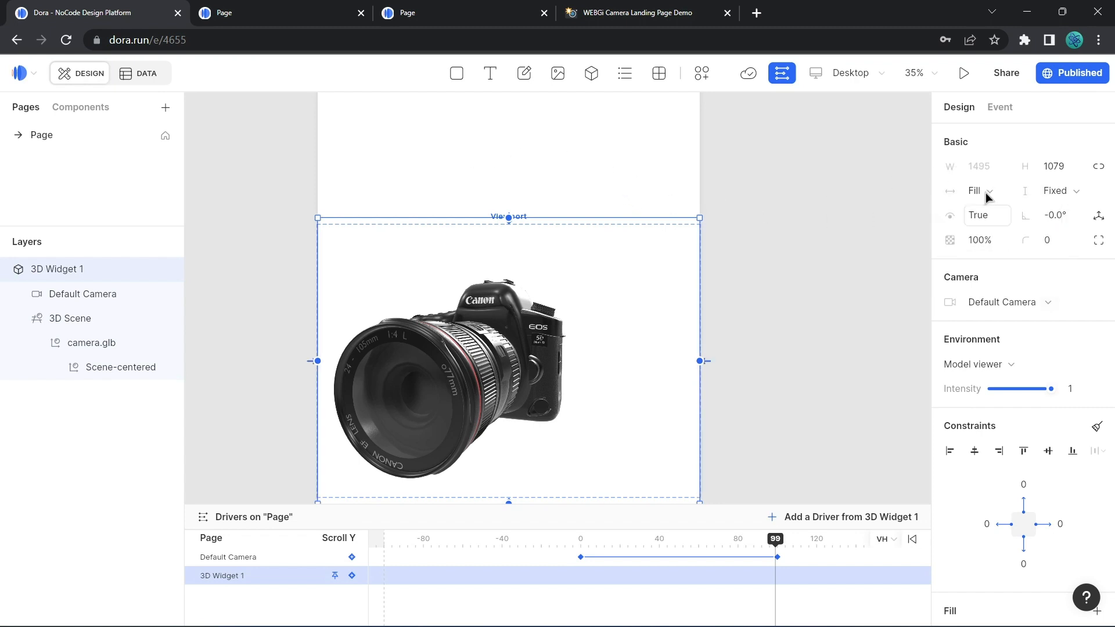
pyautogui.click(1077, 192)
pyautogui.click(1049, 244)
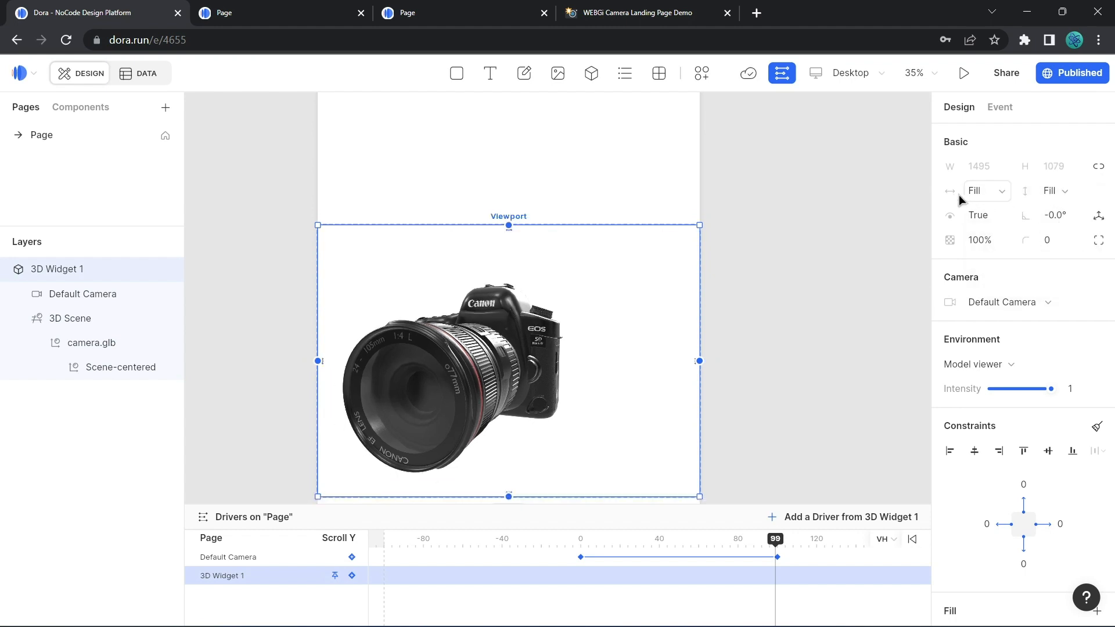
pyautogui.click(689, 174)
# Reload the published page and scroll down it to compare the resized widget's framing with the editor.
pyautogui.click(408, 10)
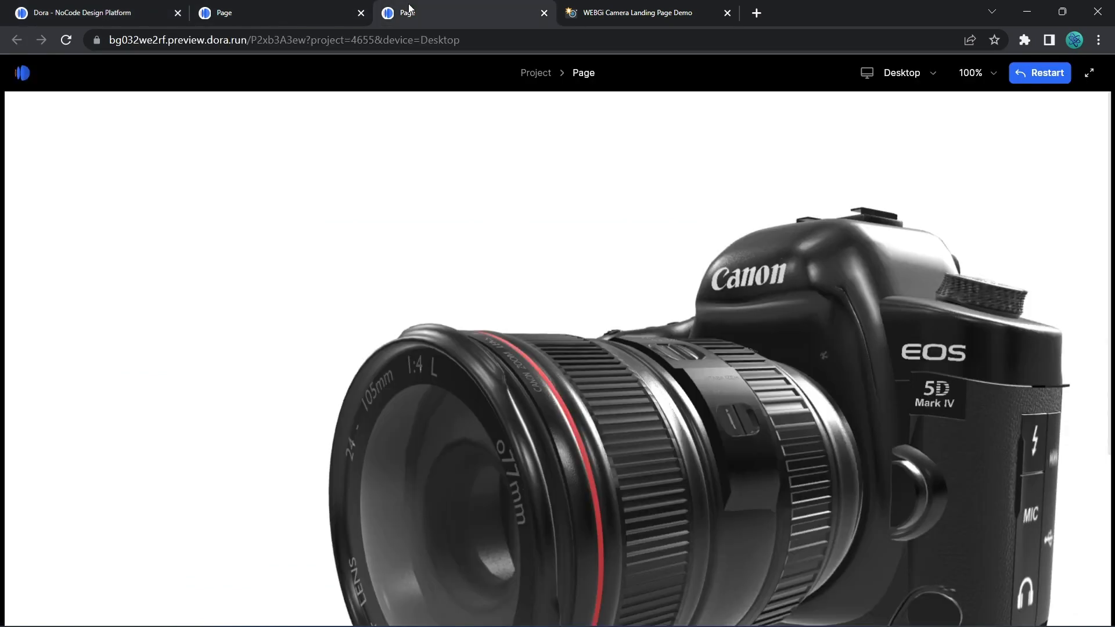
pyautogui.click(277, 4)
pyautogui.press('F5')
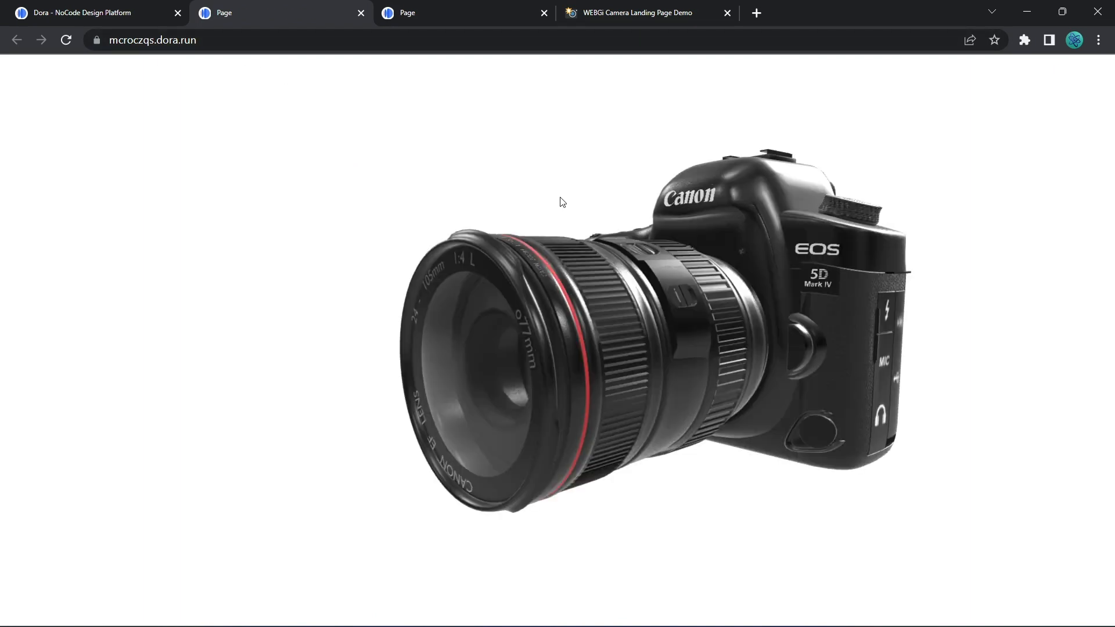
pyautogui.scroll(-5, 735, 318)
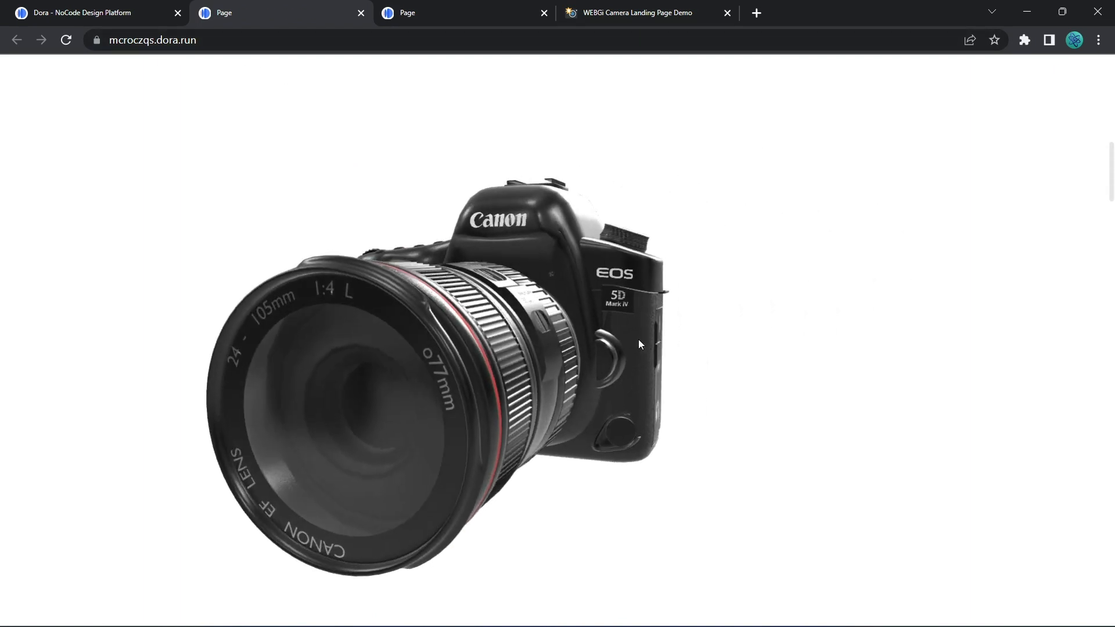
pyautogui.scroll(-1, 384, 502)
pyautogui.click(101, 12)
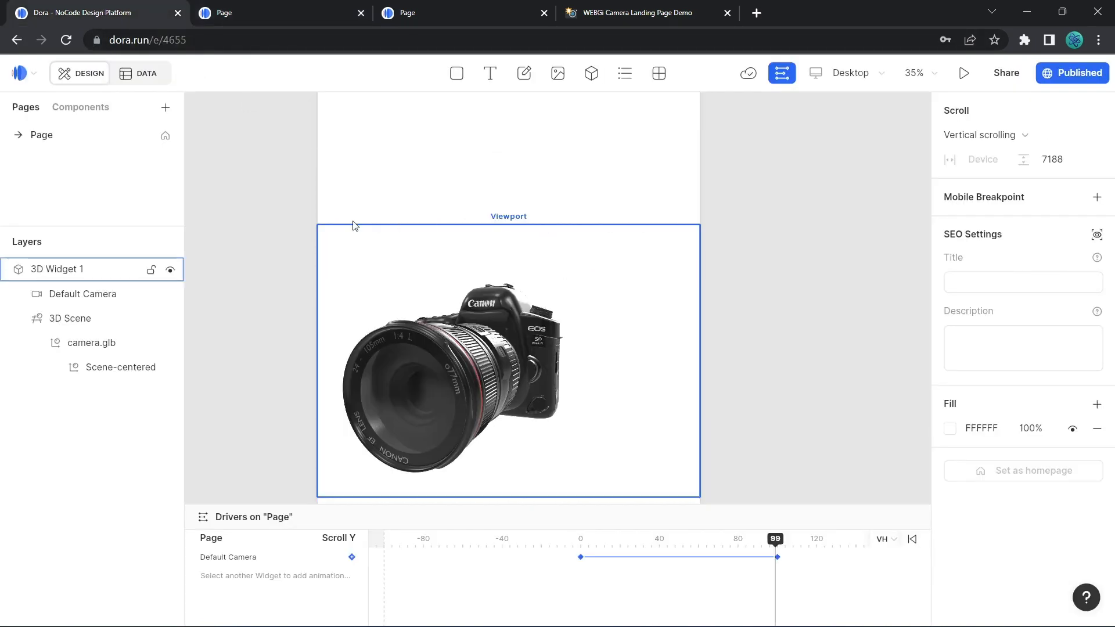
pyautogui.click(242, 12)
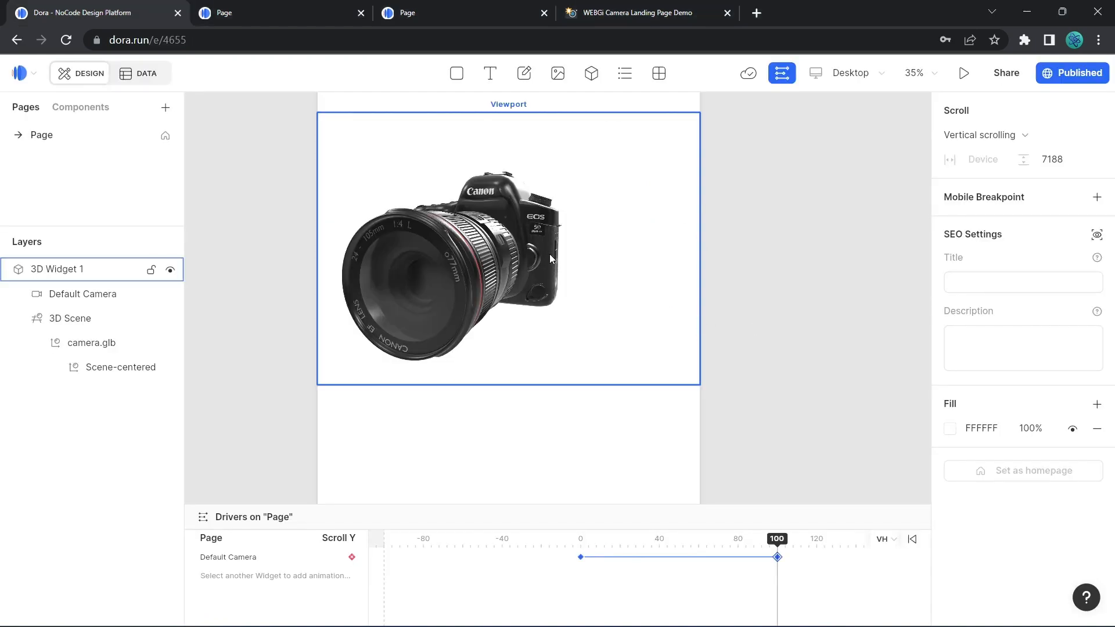
# Select the Default Camera in the editor and add a third page scroll keyframe at 130 VH.
pyautogui.click(604, 294)
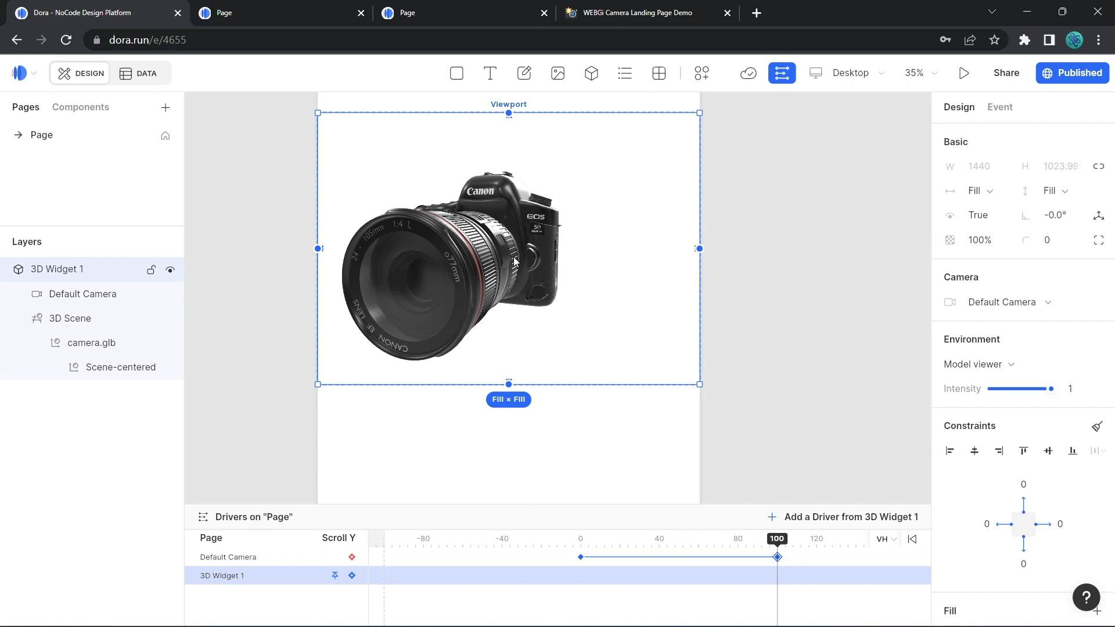
pyautogui.click(96, 296)
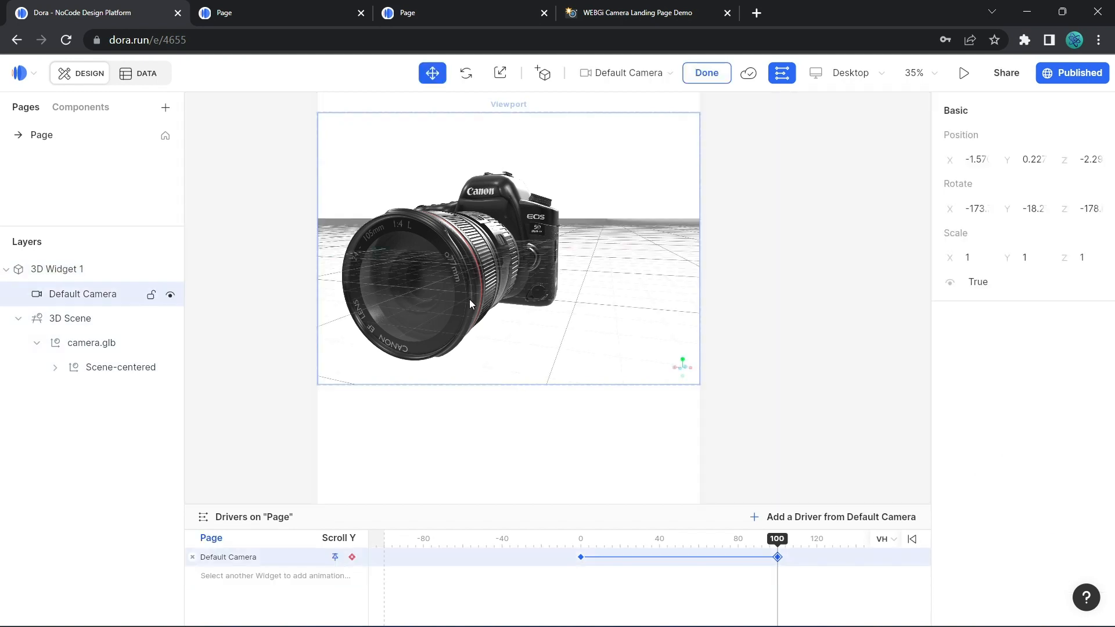
pyautogui.moveTo(781, 545); pyautogui.dragTo(840, 549)
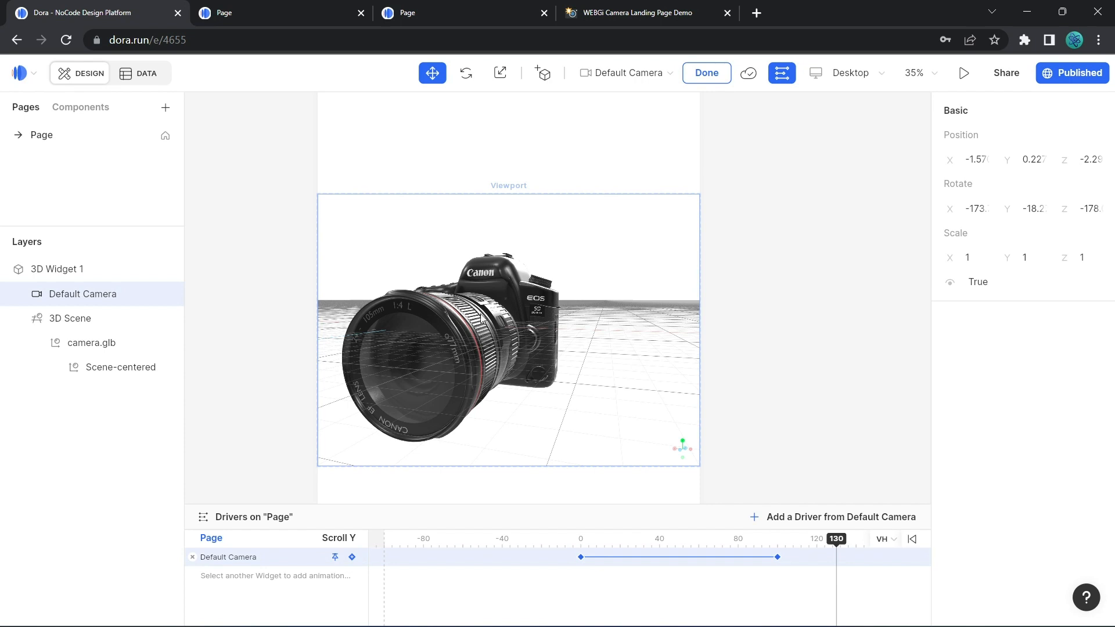
pyautogui.click(352, 557)
pyautogui.scroll(-5, 786, 399)
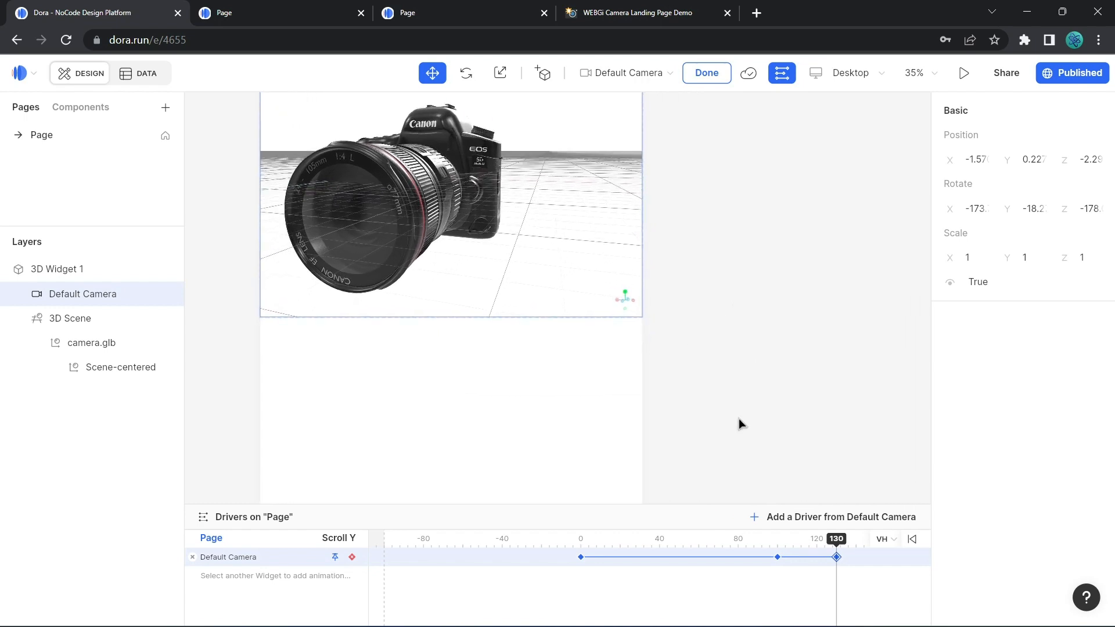
pyautogui.scroll(3, 736, 371)
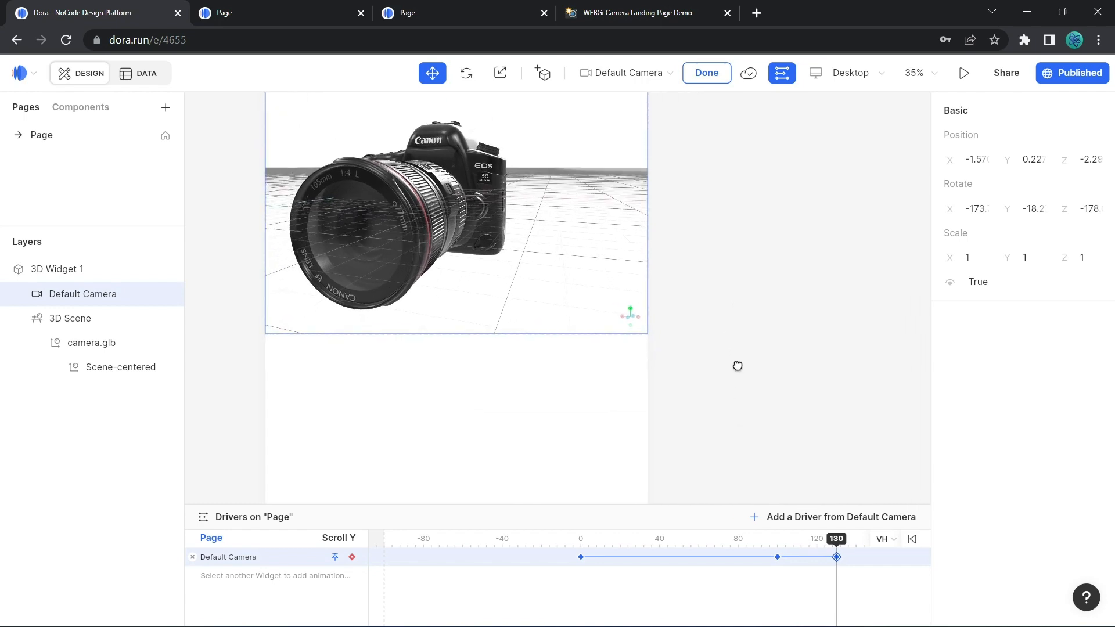
# Check the camera pose in the demo page's Power section and add a Default Camera scroll keyframe at 230 VH in Dora.
pyautogui.click(619, 18)
pyautogui.scroll(-5, 640, 316)
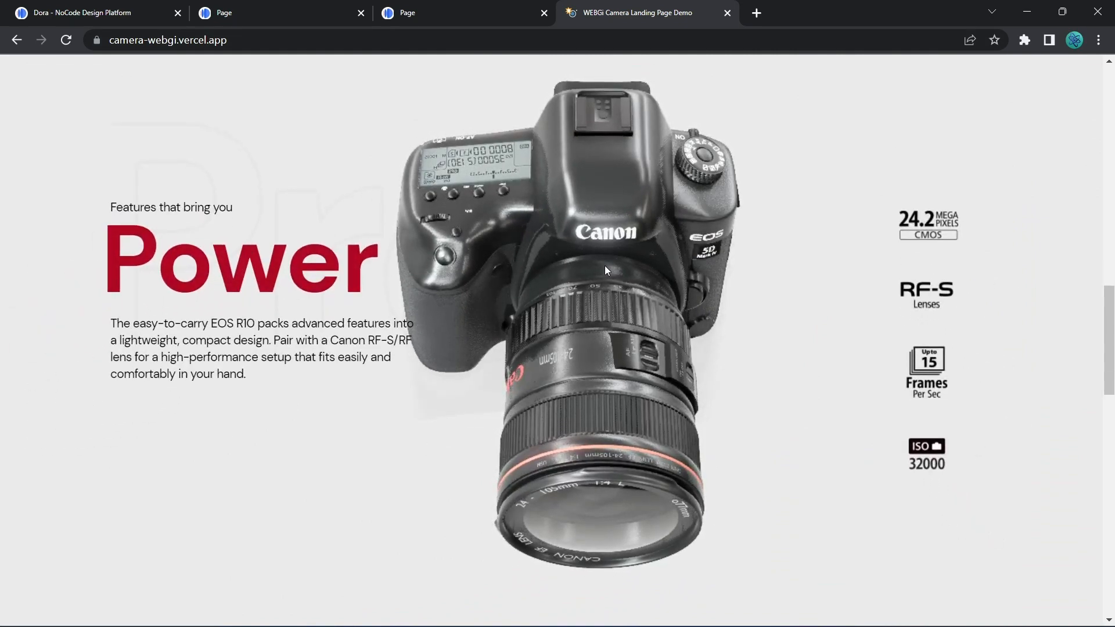
pyautogui.click(119, 13)
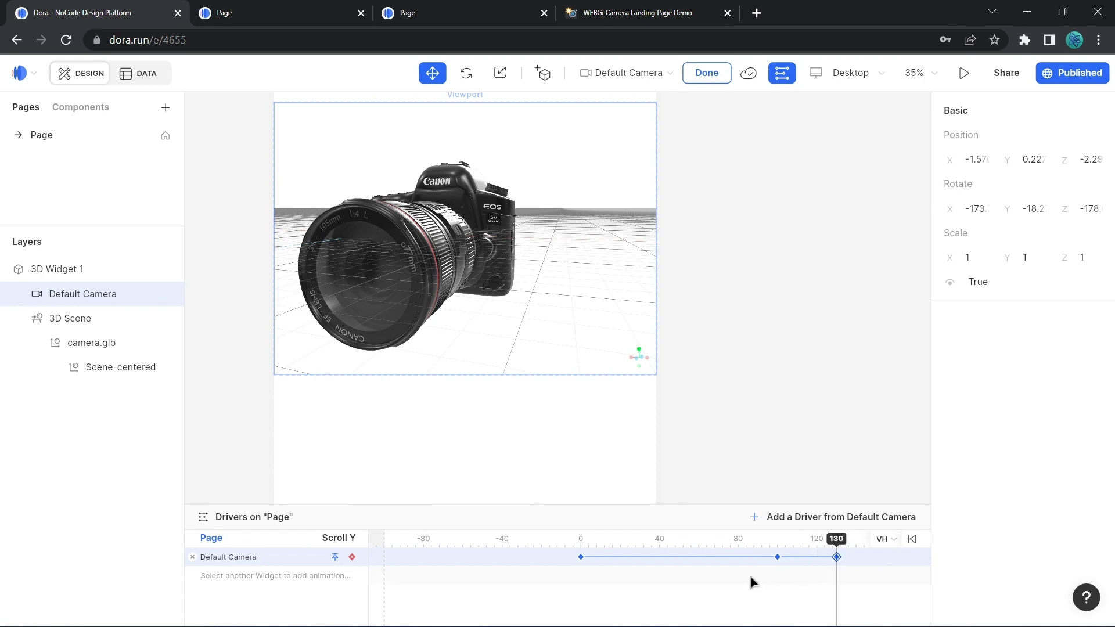
pyautogui.moveTo(751, 577); pyautogui.dragTo(479, 587)
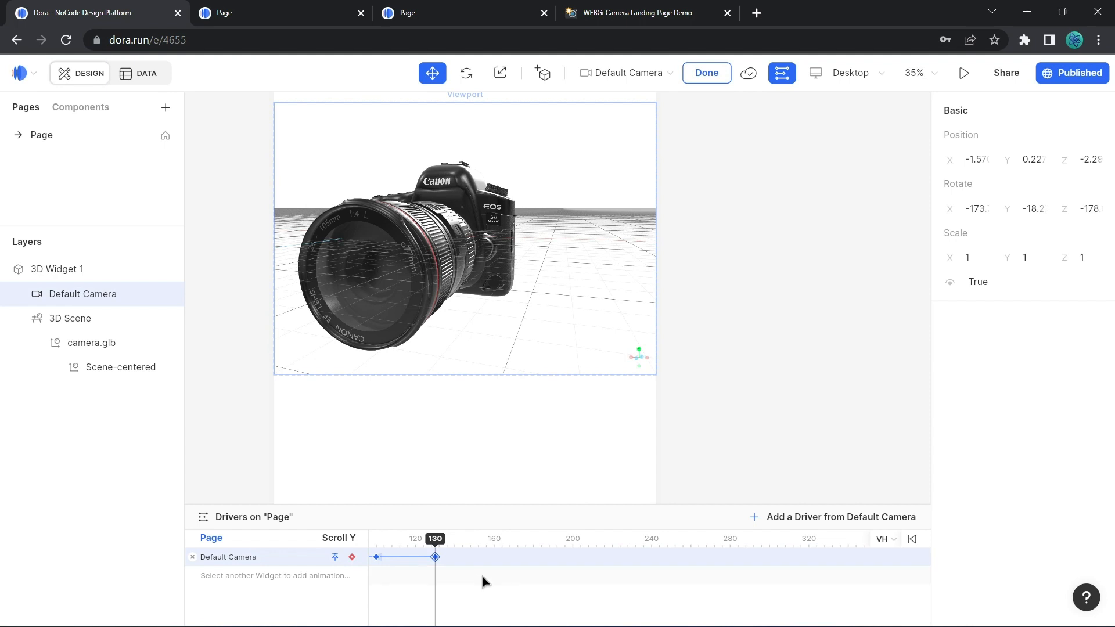
pyautogui.click(630, 541)
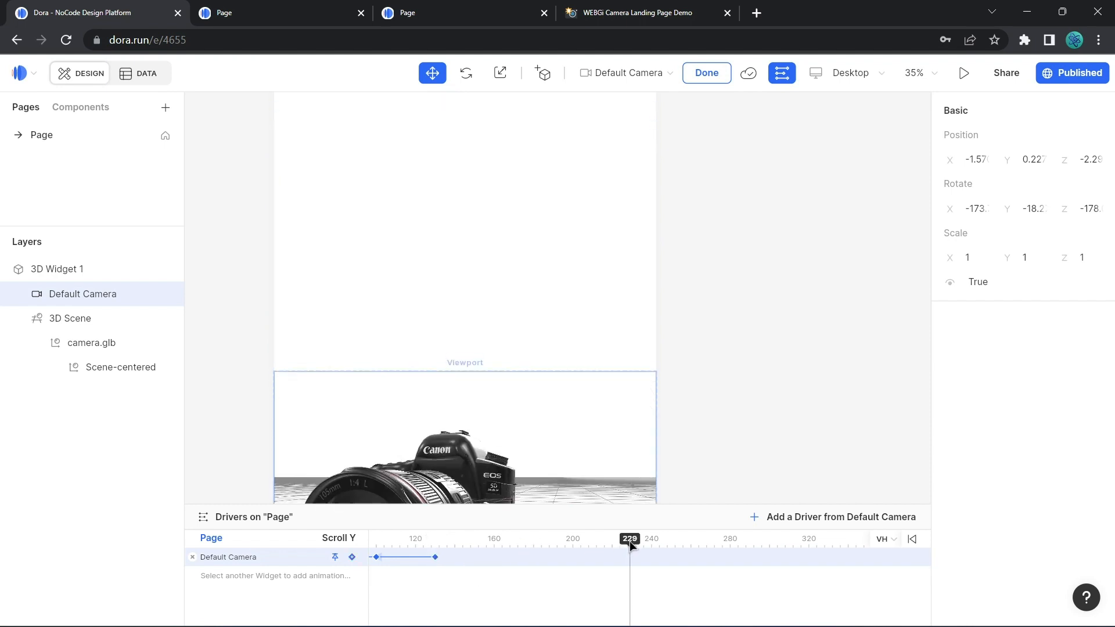
pyautogui.click(632, 542)
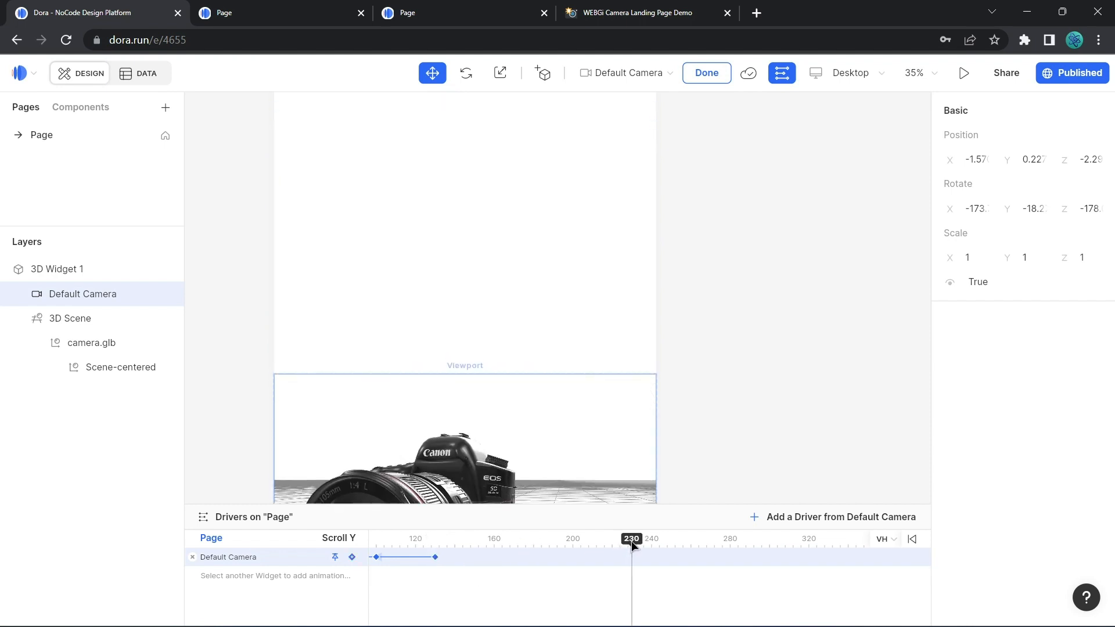
pyautogui.click(352, 557)
pyautogui.click(353, 558)
# Orbit and zoom the Default Camera at 230 VH to a raised front view down onto the model, matching the demo's Power section.
pyautogui.scroll(-3, 649, 322)
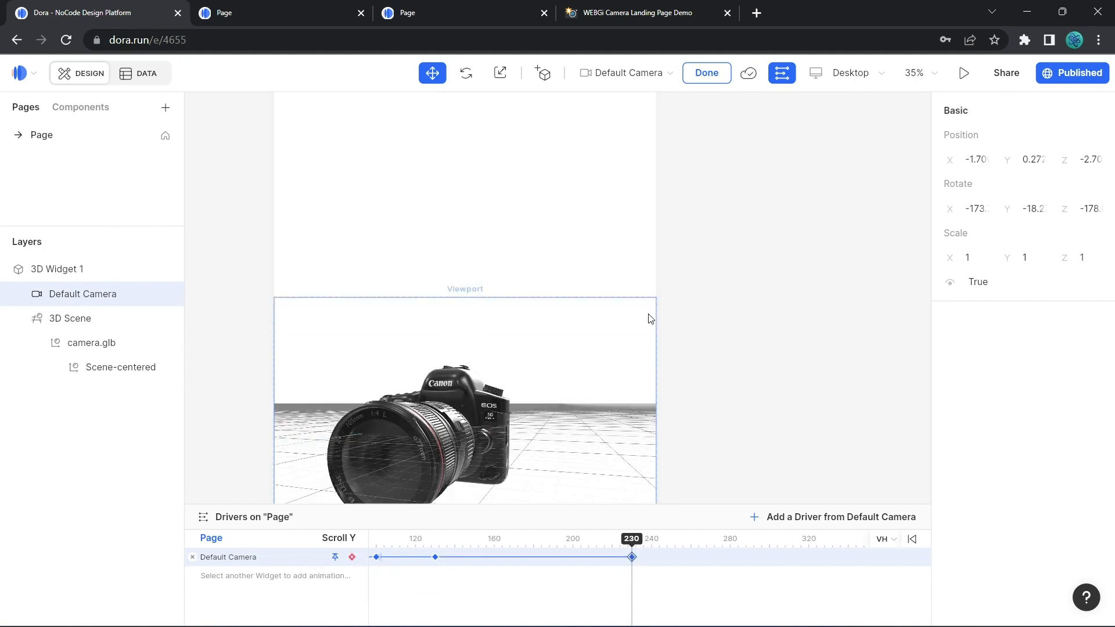
pyautogui.scroll(-2, 565, 352)
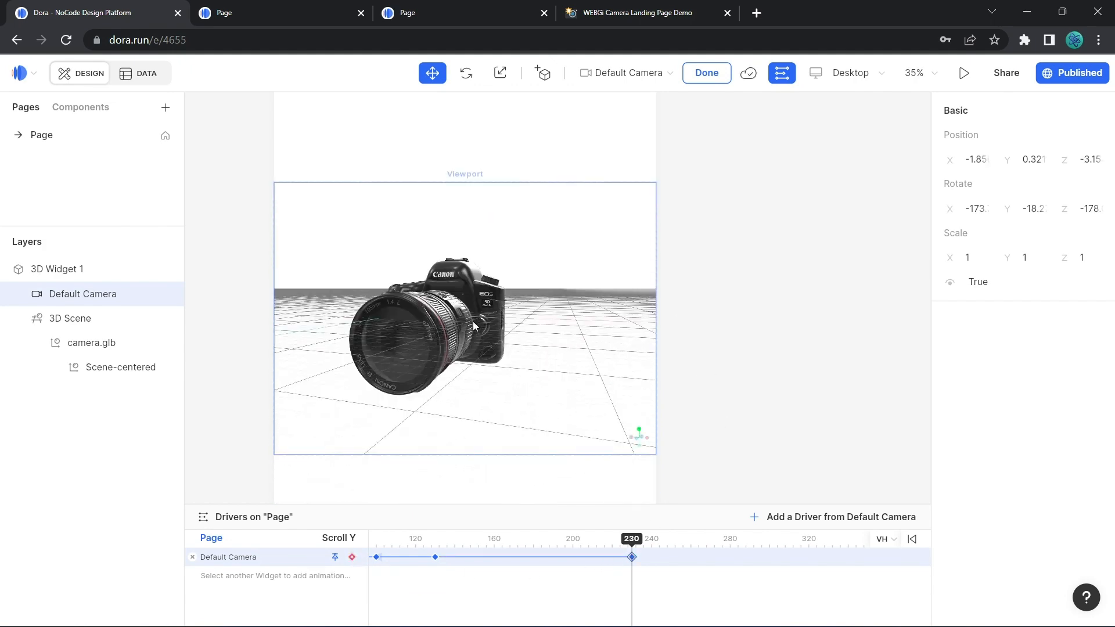
pyautogui.moveTo(473, 322); pyautogui.dragTo(479, 378)
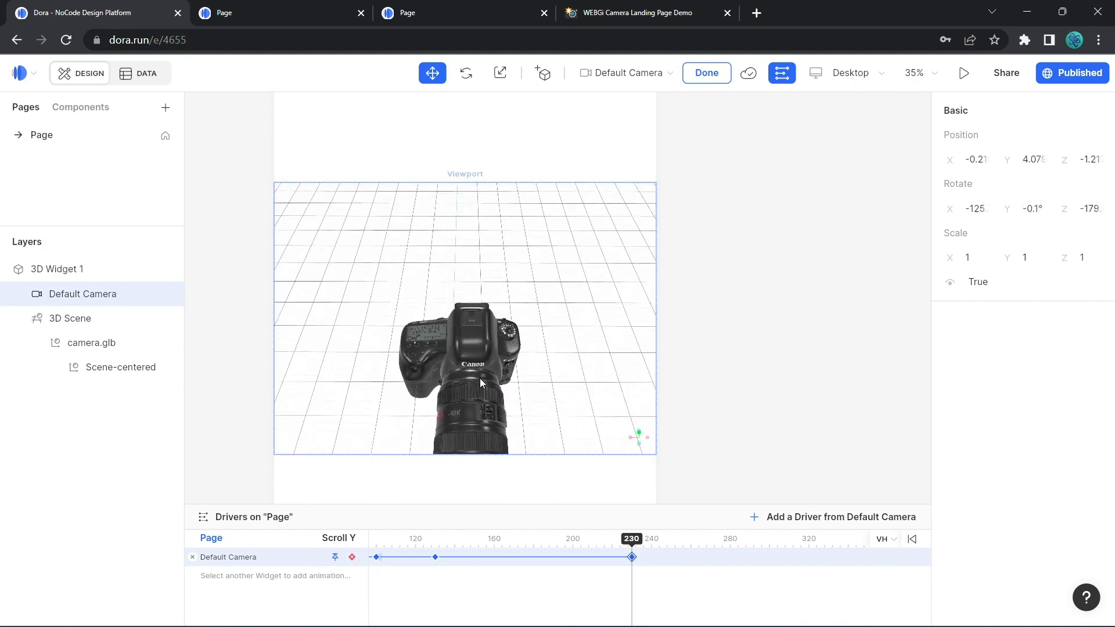
pyautogui.scroll(5, 482, 378)
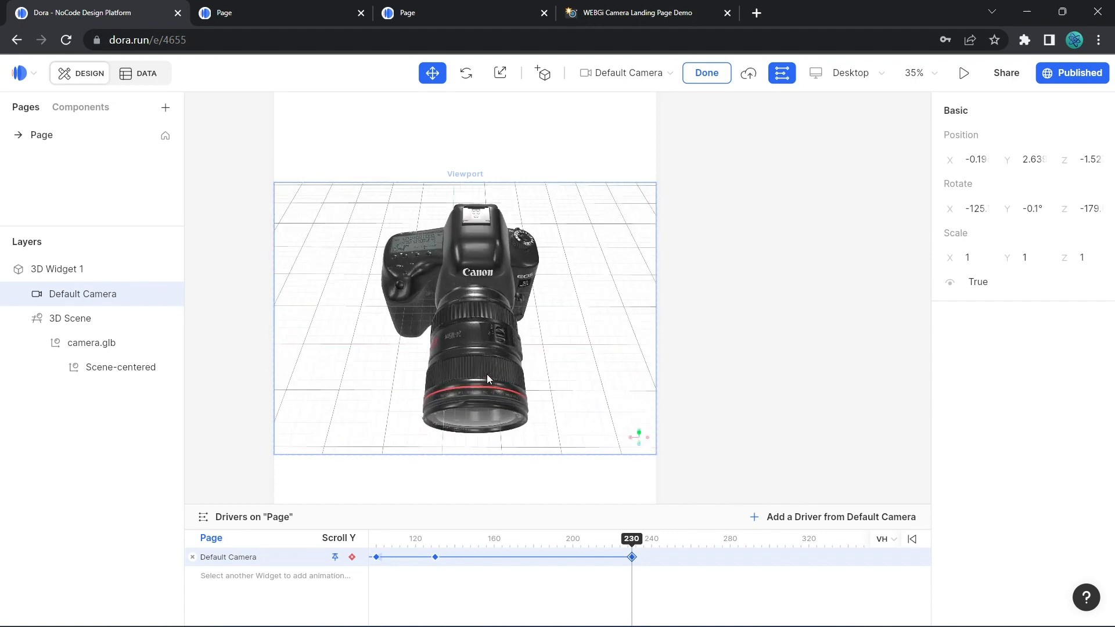
pyautogui.click(627, 13)
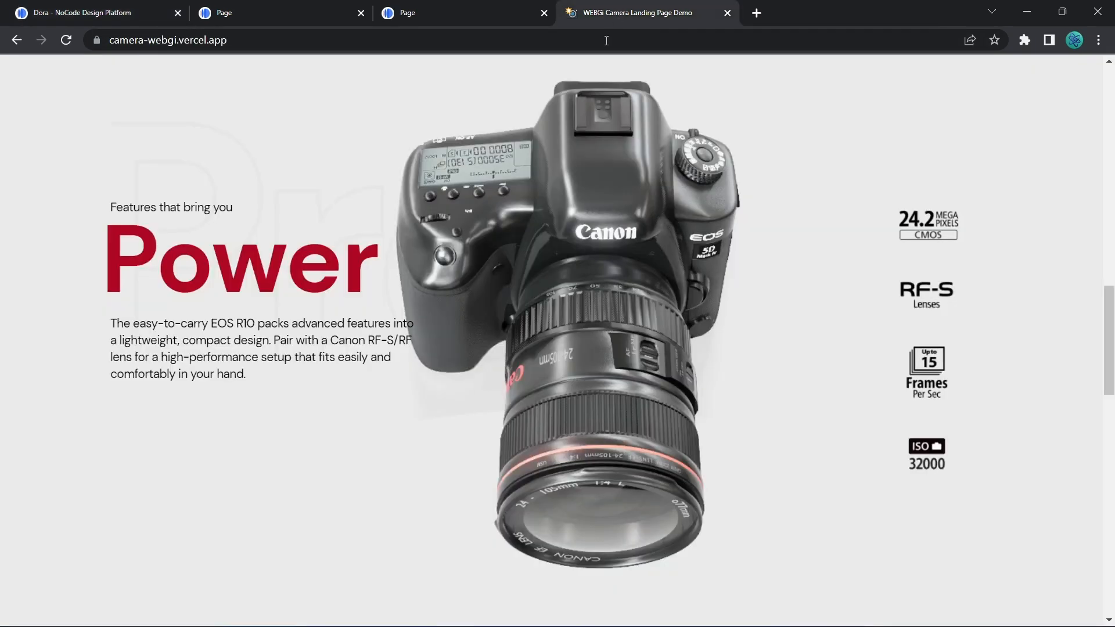
pyautogui.click(118, 17)
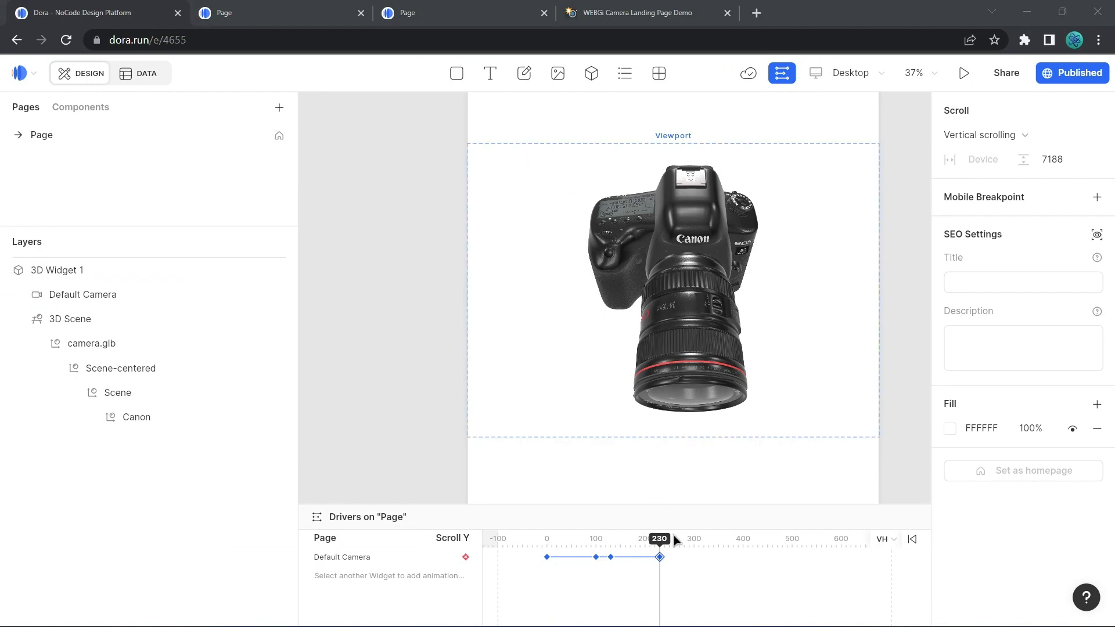
# Move the page scroll position to 330 VH and add a Default Camera keyframe there.
pyautogui.moveTo(660, 542); pyautogui.dragTo(709, 542)
pyautogui.scroll(6, 712, 570)
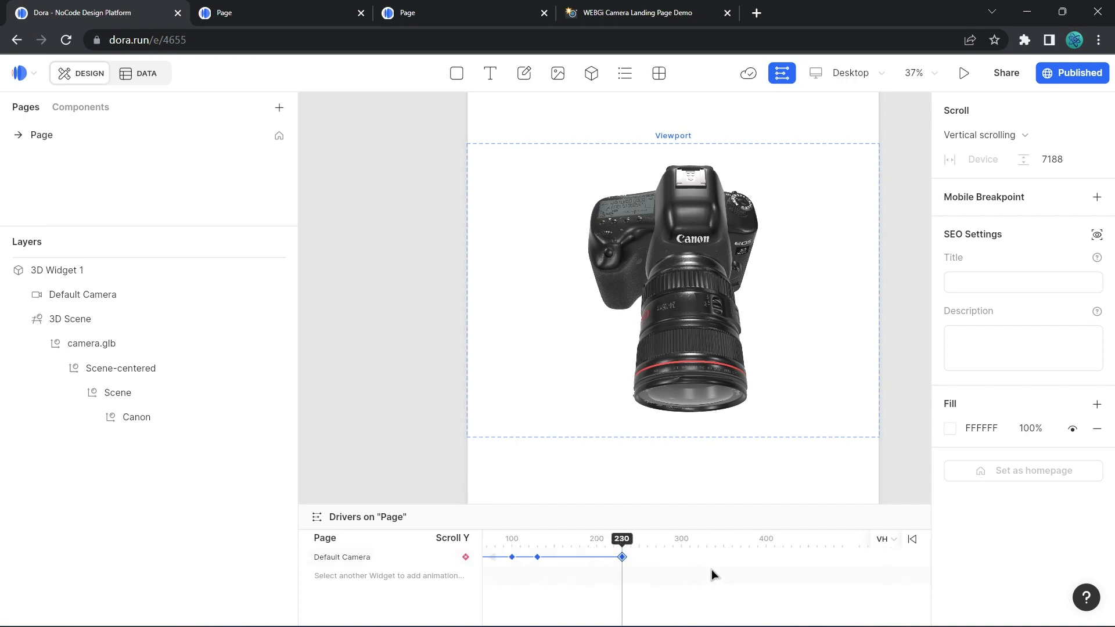
pyautogui.moveTo(560, 540); pyautogui.dragTo(708, 544)
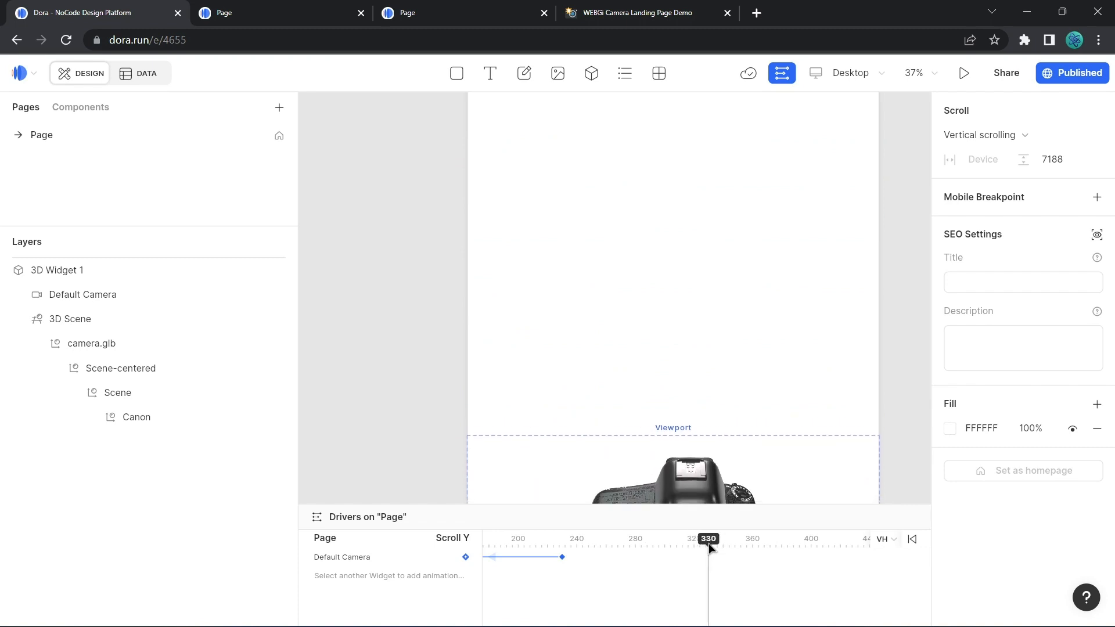
pyautogui.click(465, 557)
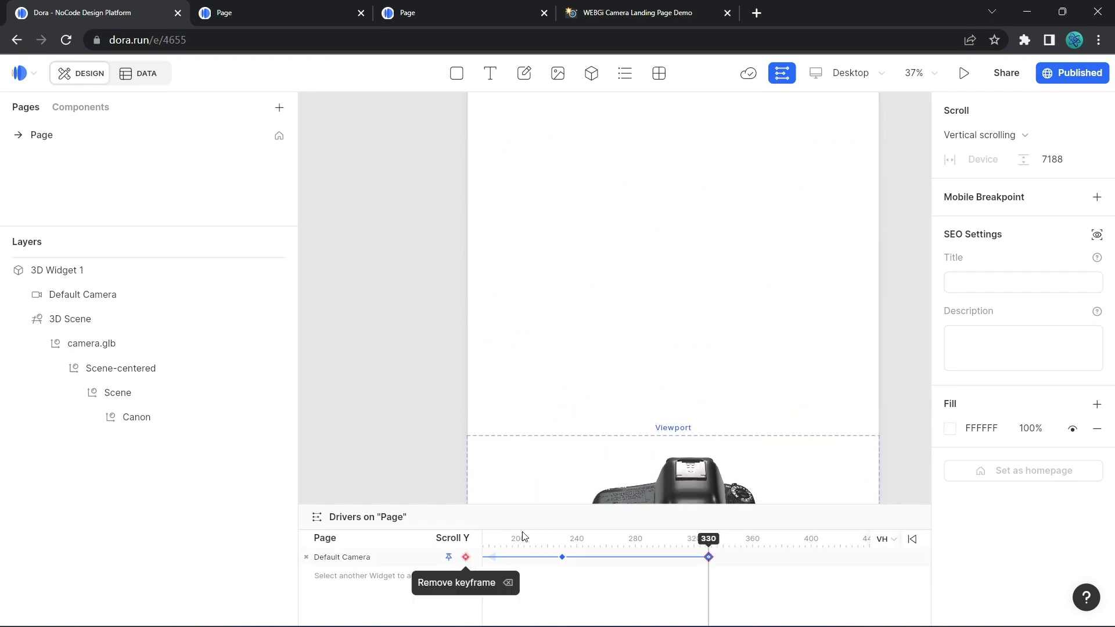
# Orbit the Default Camera at 330 VH to a rear three-quarter view with the lens pointing left, like the demo's autofocus section.
pyautogui.scroll(-1, 858, 279)
pyautogui.scroll(-5, 857, 279)
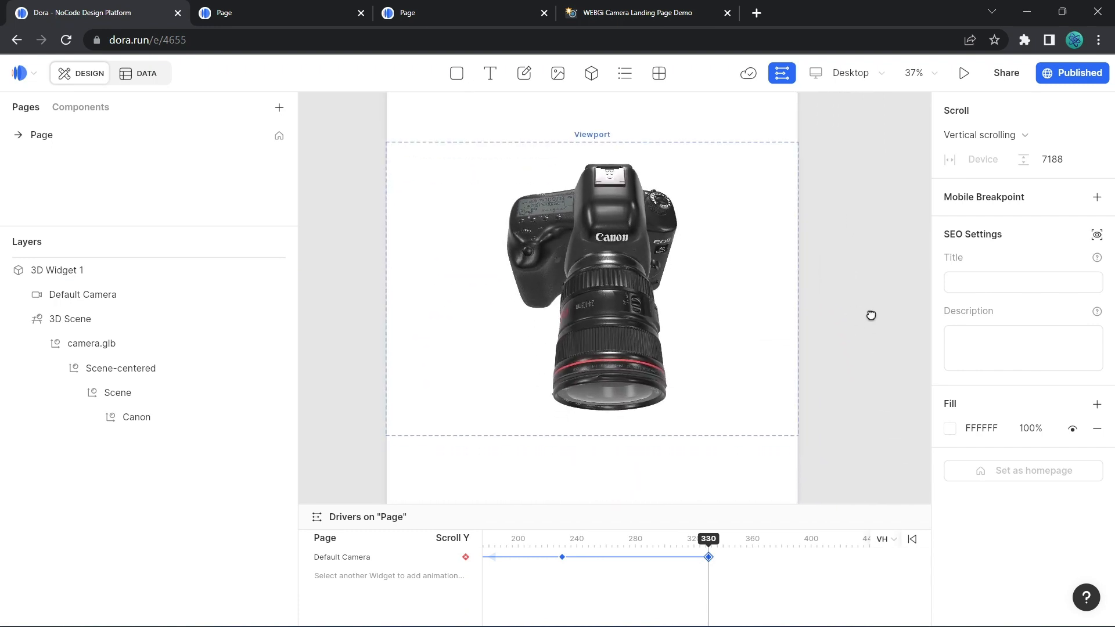
pyautogui.click(107, 295)
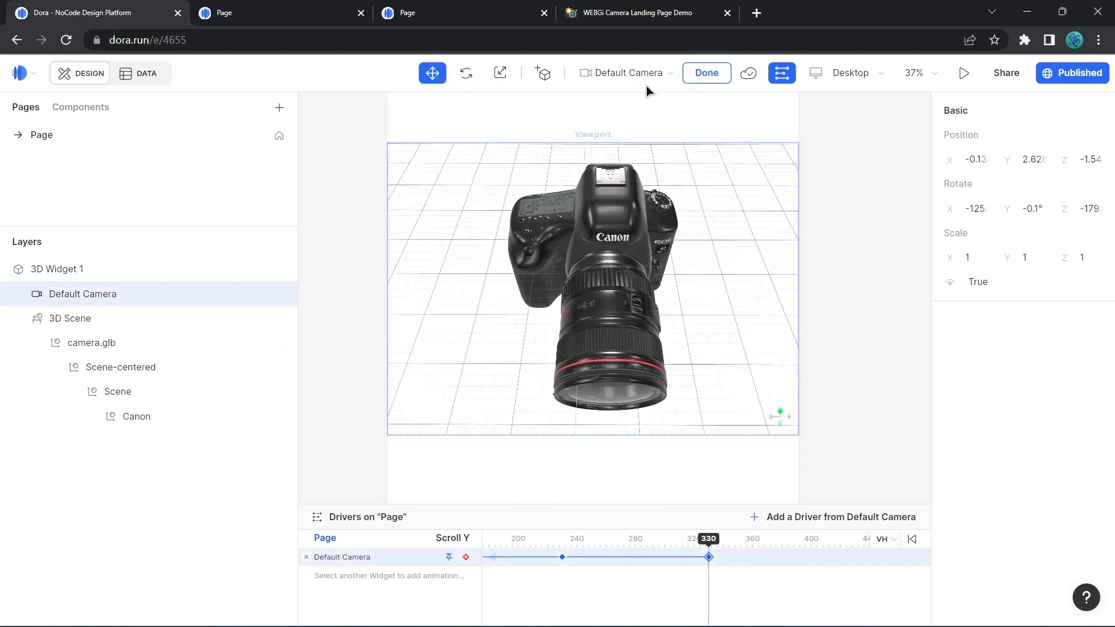
pyautogui.click(639, 13)
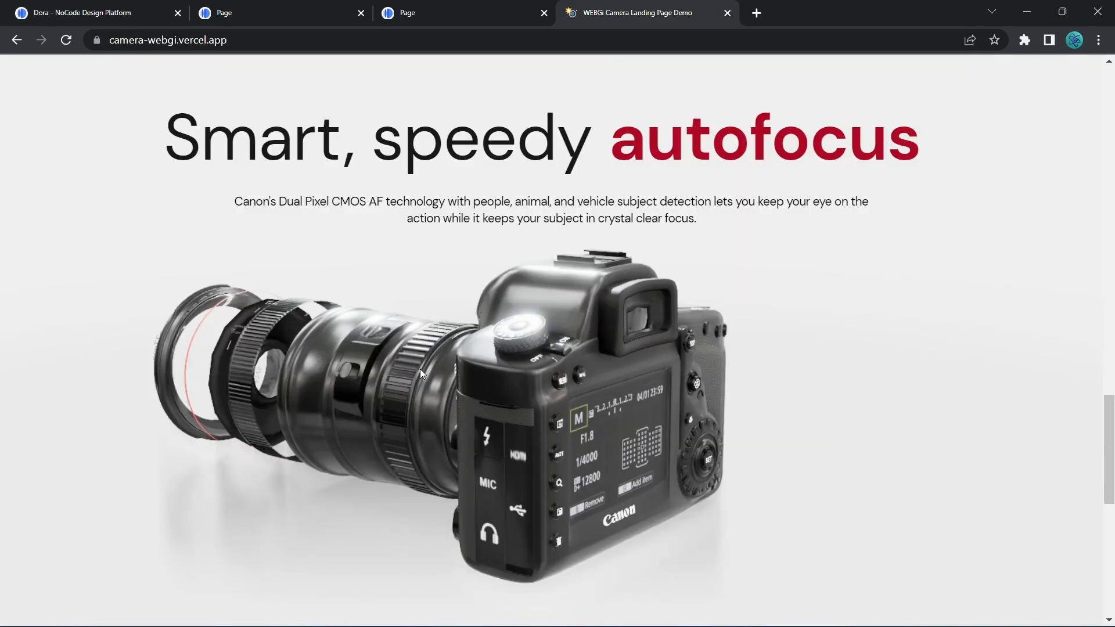
pyautogui.click(96, 16)
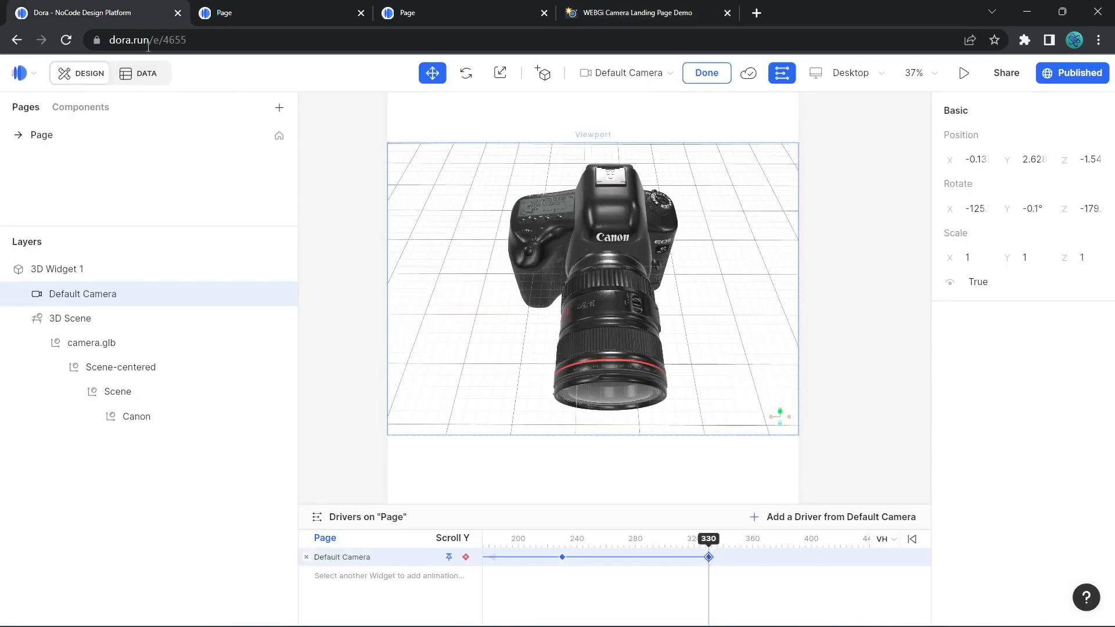
pyautogui.moveTo(697, 320); pyautogui.dragTo(597, 309)
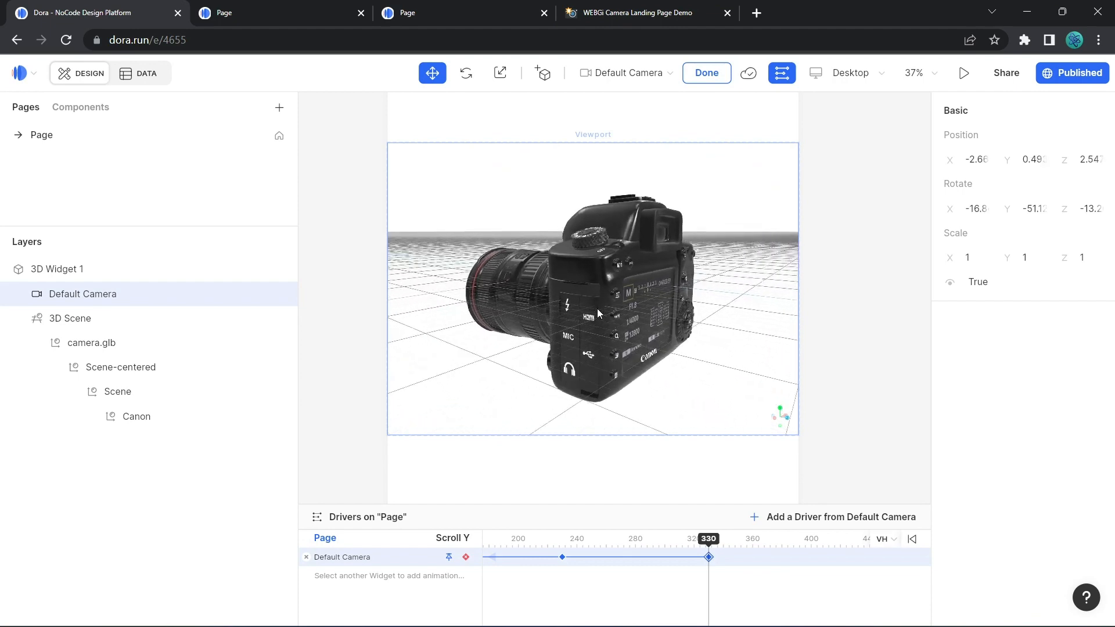
# Refine the rear view's angle and zoom at 330 VH by comparing it with the demo's autofocus section.
pyautogui.click(626, 13)
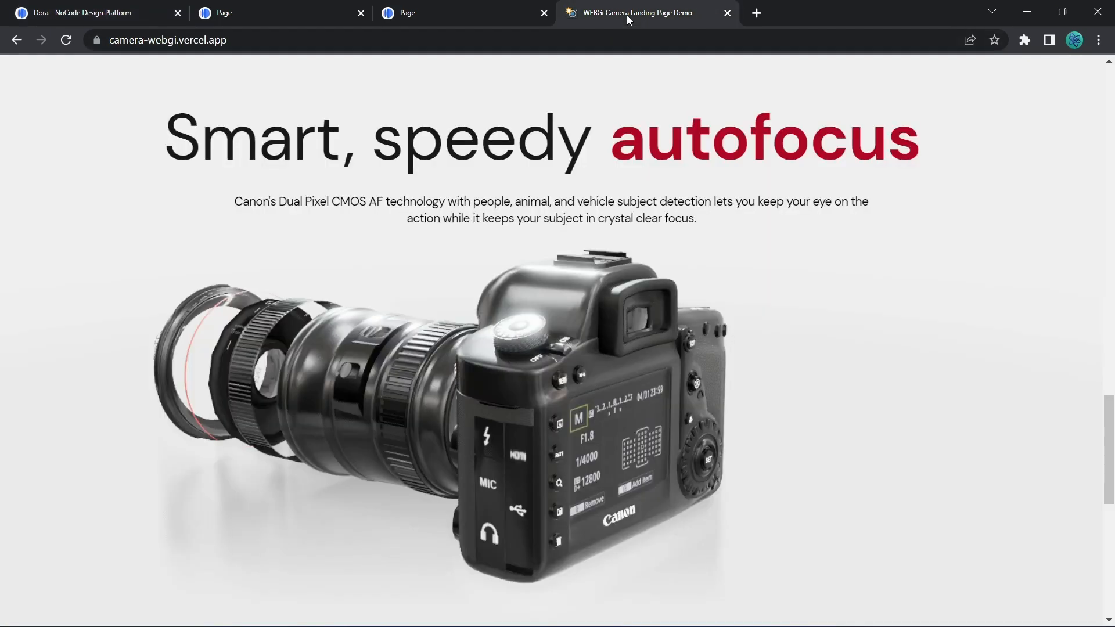
pyautogui.click(107, 12)
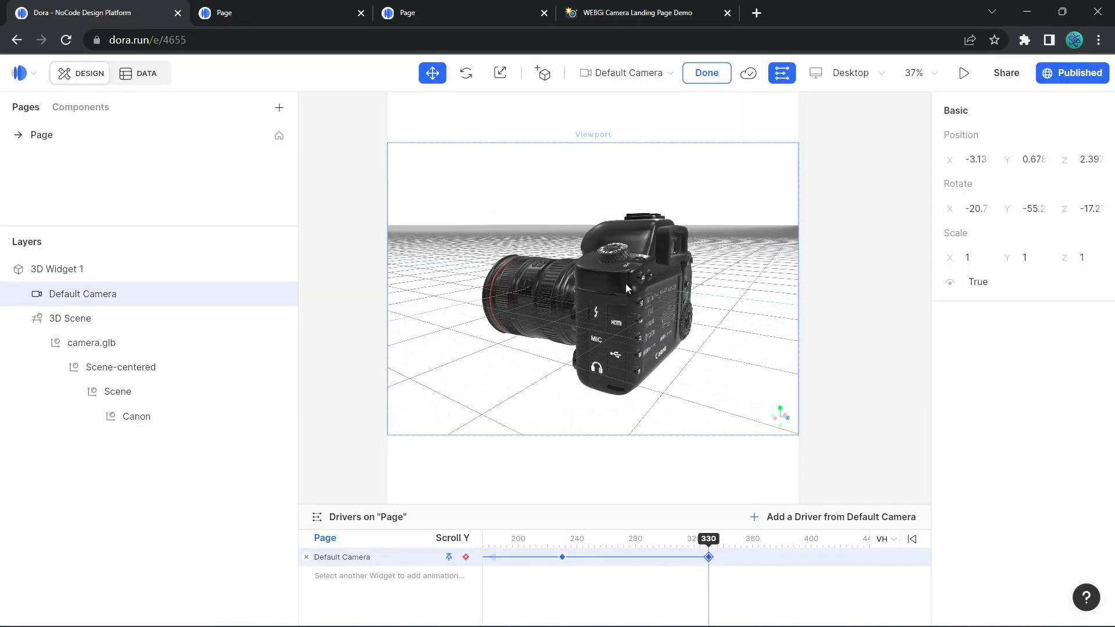
pyautogui.click(626, 9)
pyautogui.click(116, 13)
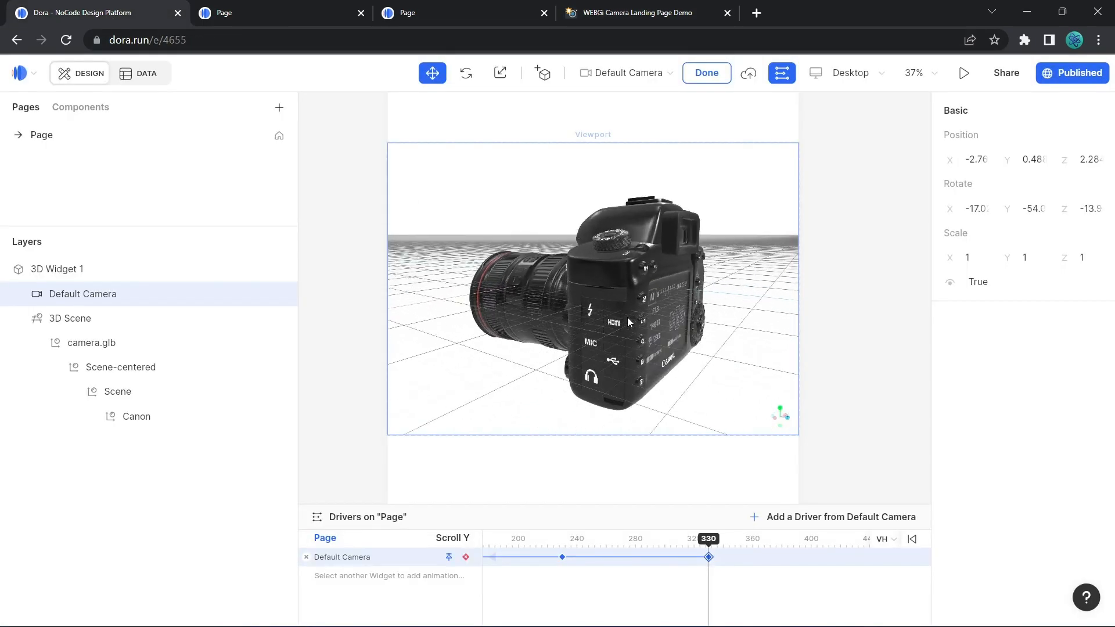
pyautogui.scroll(-2, 627, 311)
pyautogui.moveTo(632, 292); pyautogui.dragTo(625, 292)
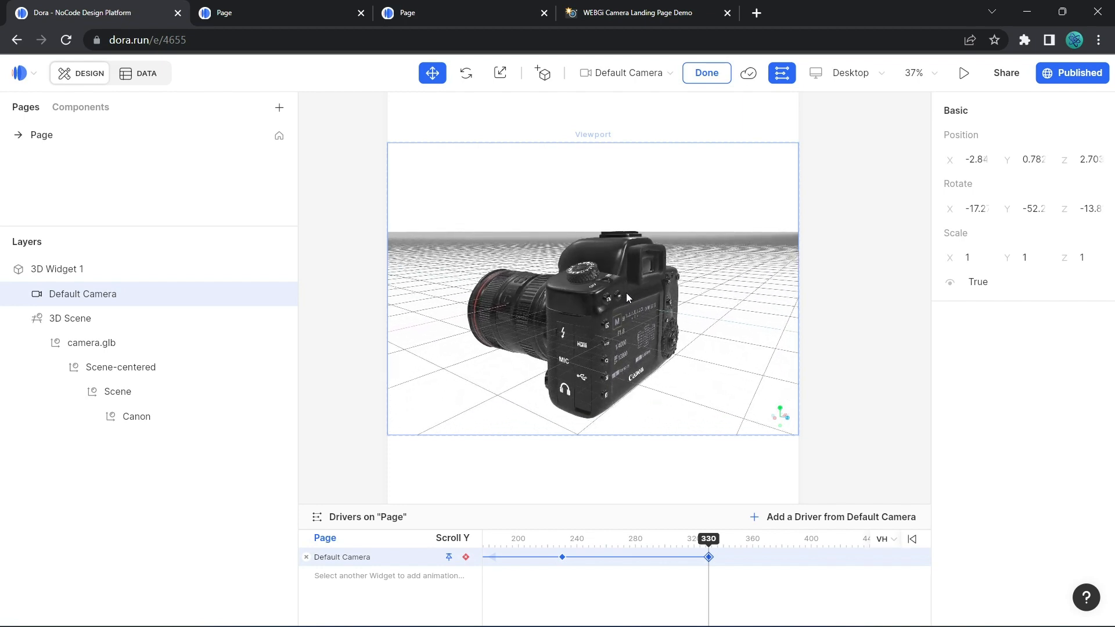
pyautogui.click(642, 13)
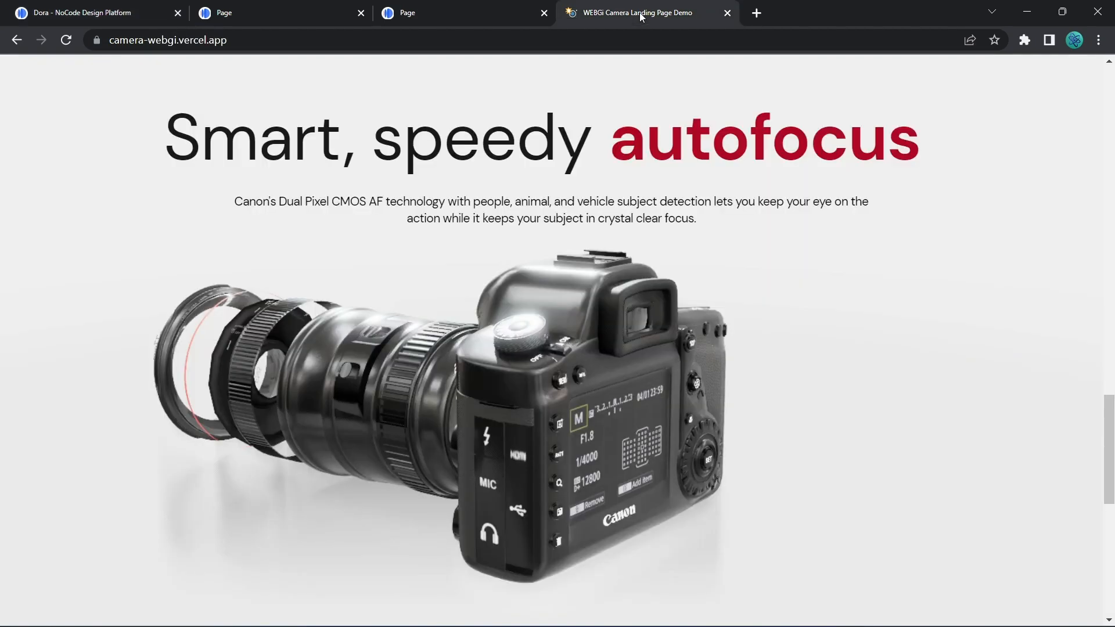
pyautogui.click(88, 15)
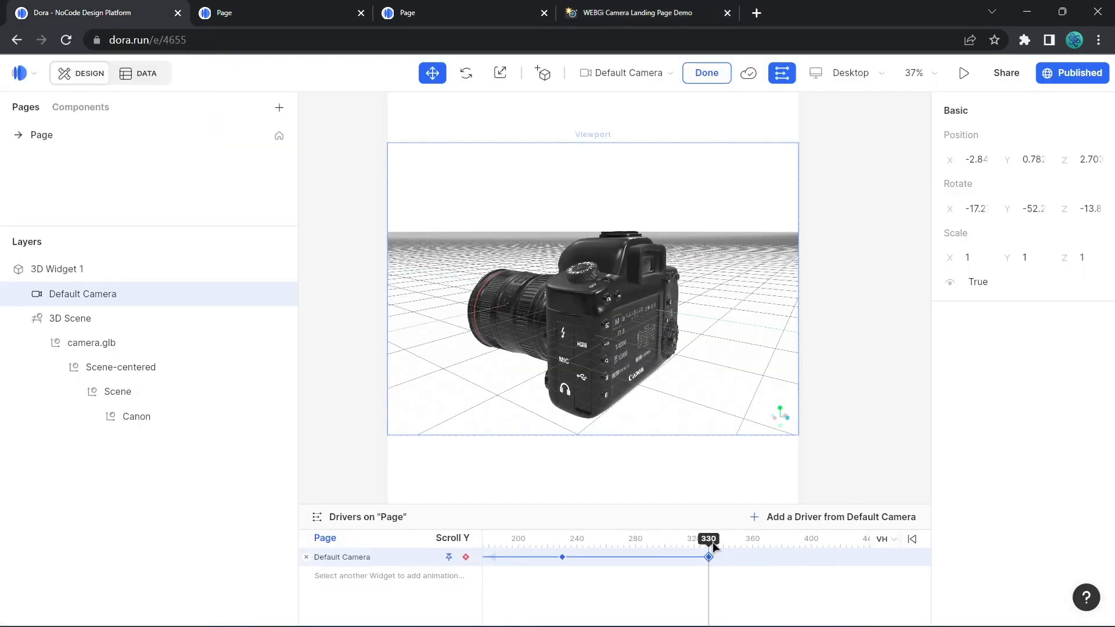
# Add another Default Camera scroll keyframe at 360 VH that holds the same rear view.
pyautogui.moveTo(712, 543); pyautogui.dragTo(752, 543)
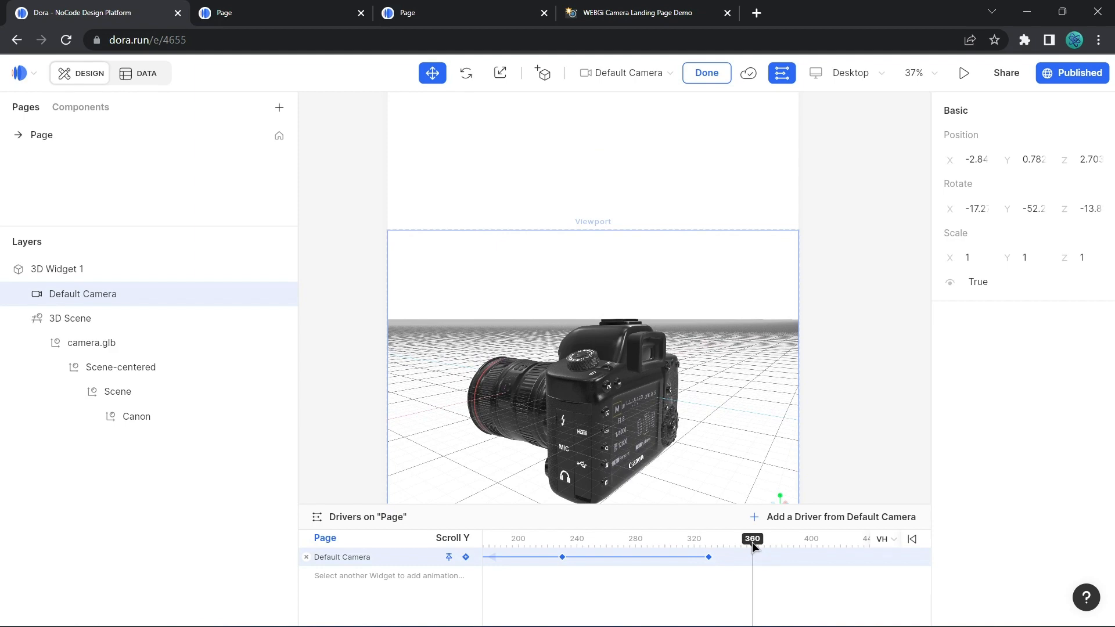
pyautogui.click(466, 557)
pyautogui.moveTo(871, 442); pyautogui.dragTo(842, 374)
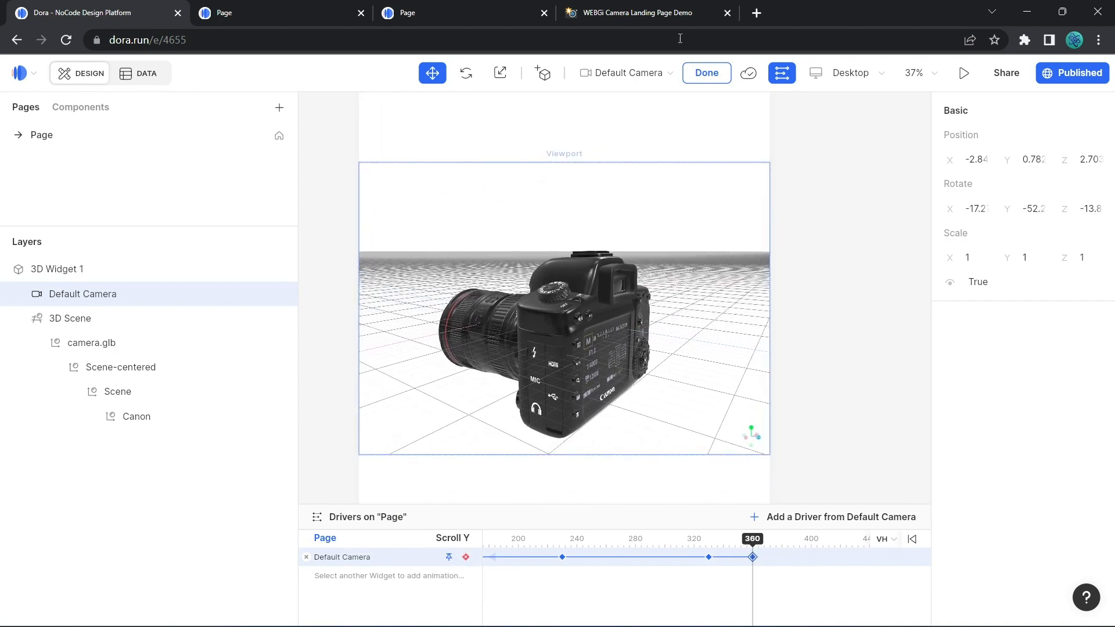
# Scroll the demo between the Power and autofocus sections to study how the lens parts move, and return to the Dora editor.
pyautogui.click(649, 16)
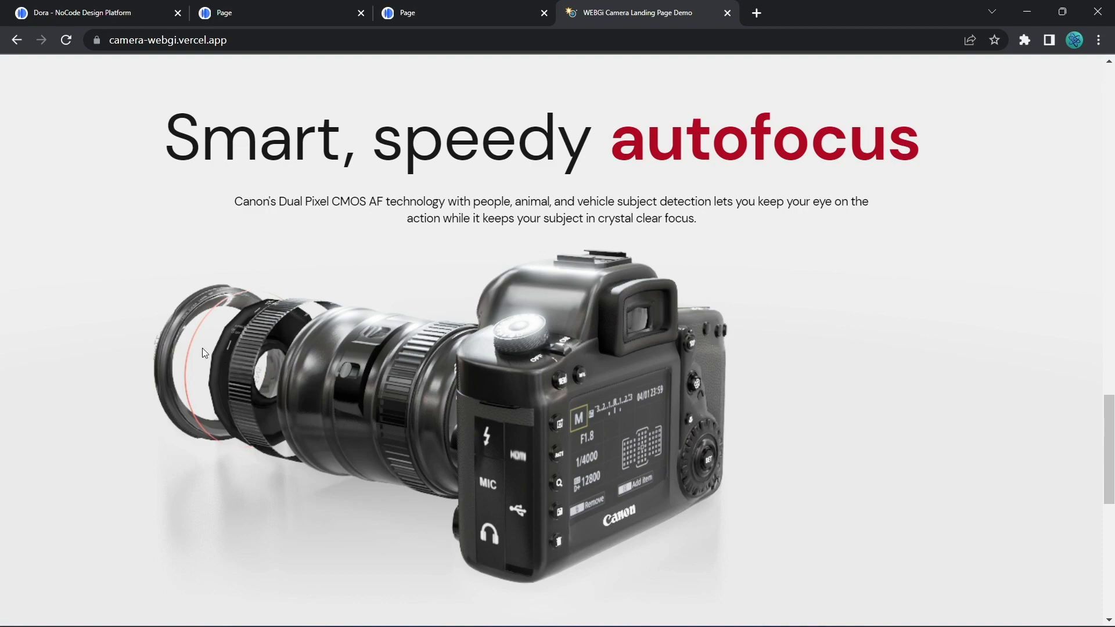
pyautogui.scroll(5, 490, 410)
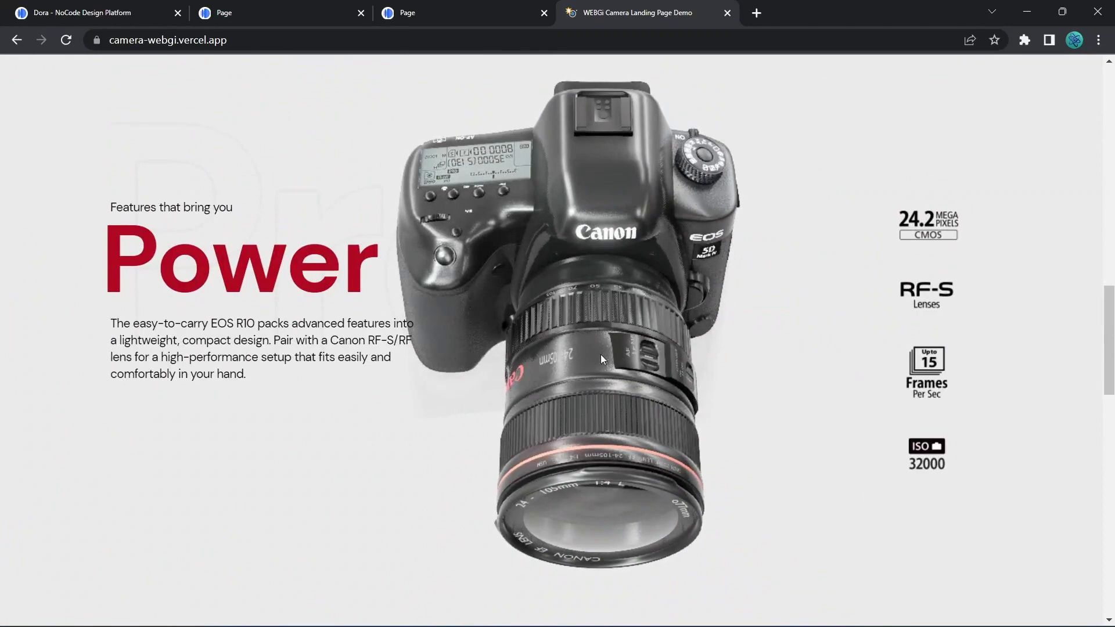
pyautogui.scroll(-2, 602, 376)
pyautogui.scroll(-3, 552, 372)
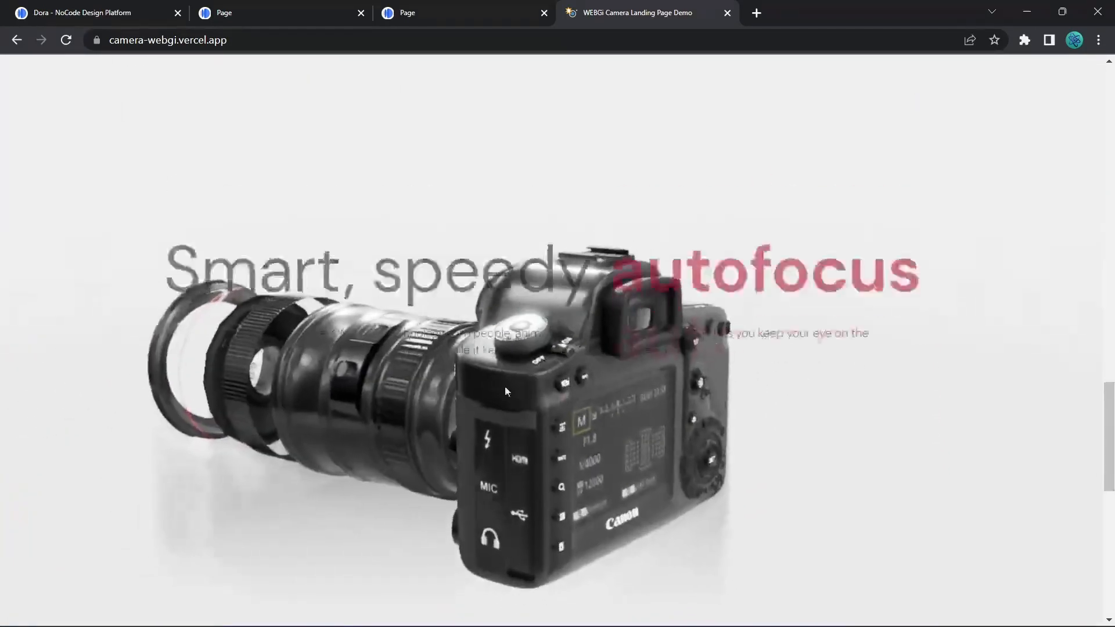
pyautogui.click(105, 14)
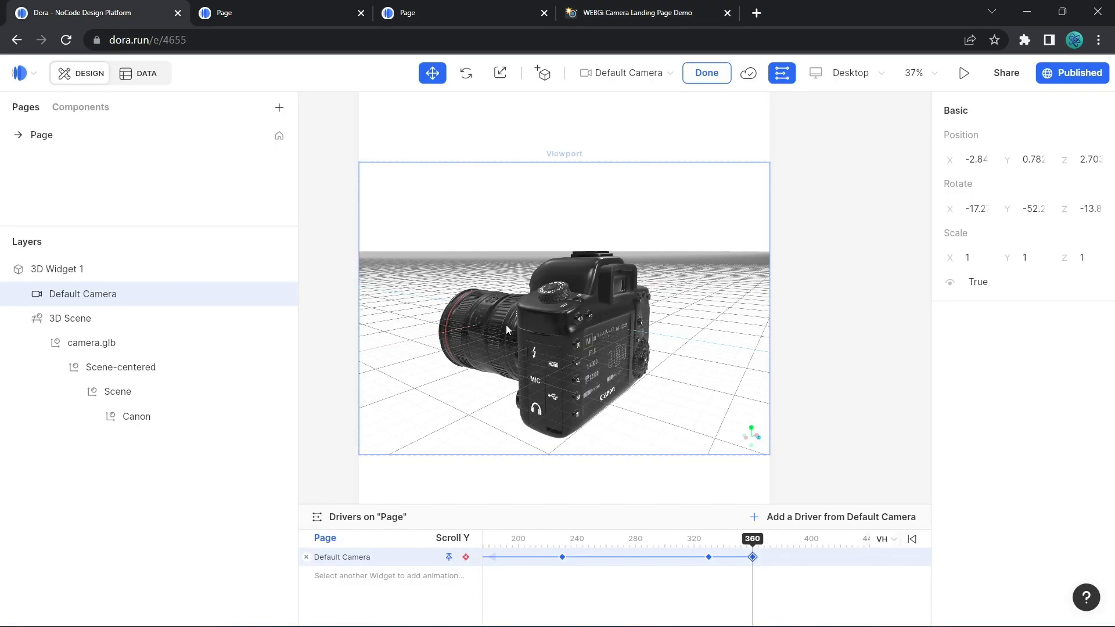
# Expand the Canon group of the camera.glb model, look through its parts and select the Cube085001 mesh.
pyautogui.click(93, 417)
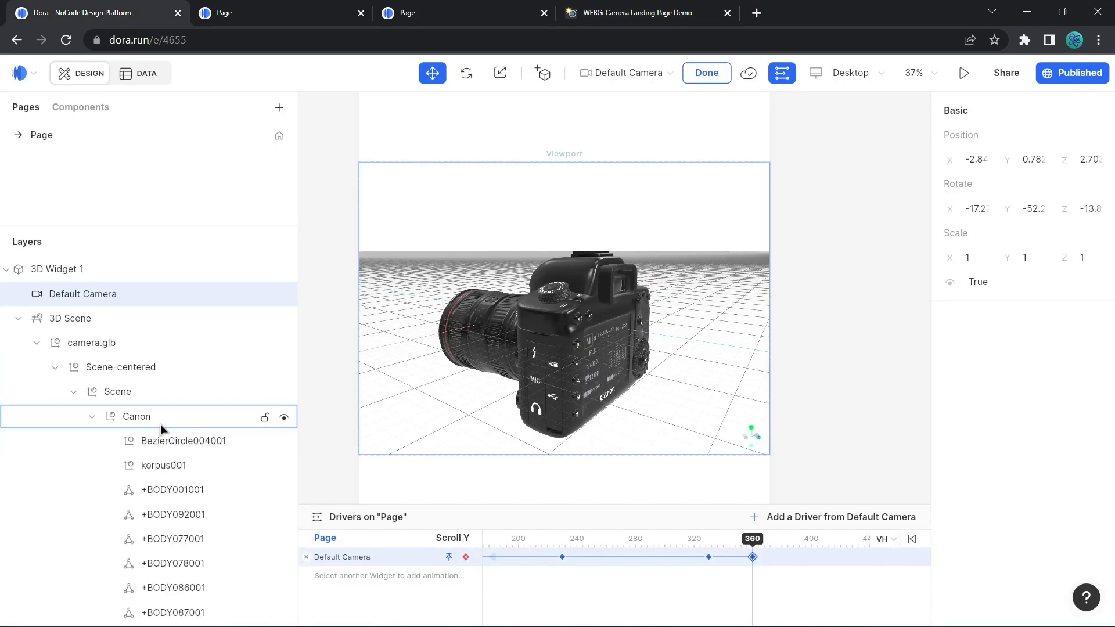
pyautogui.scroll(-4, 161, 419)
pyautogui.scroll(2, 204, 409)
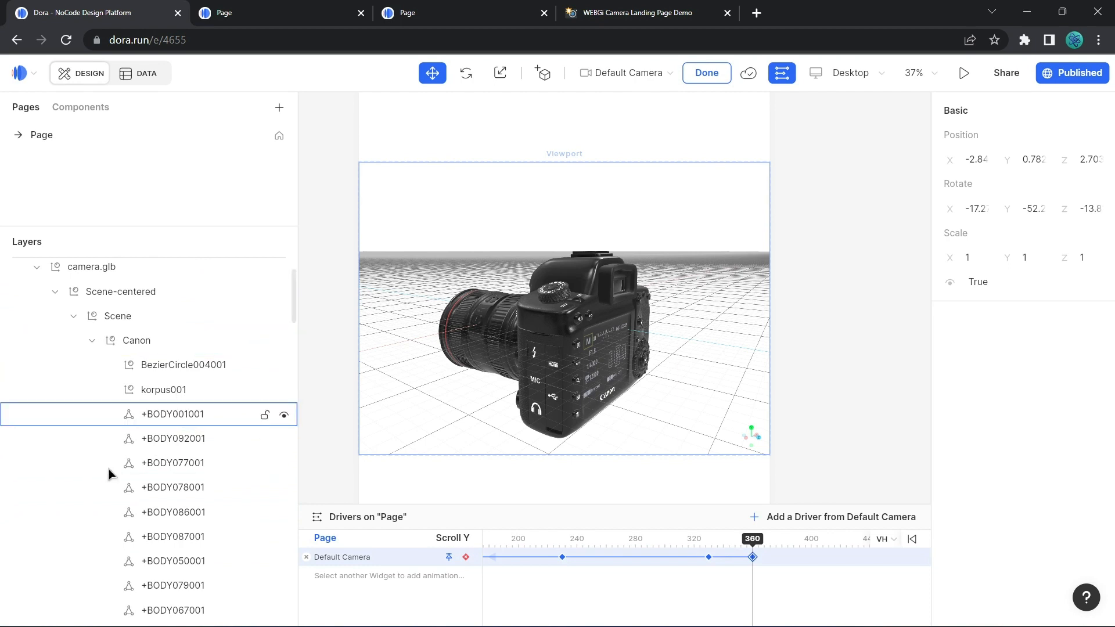
pyautogui.scroll(-3, 187, 488)
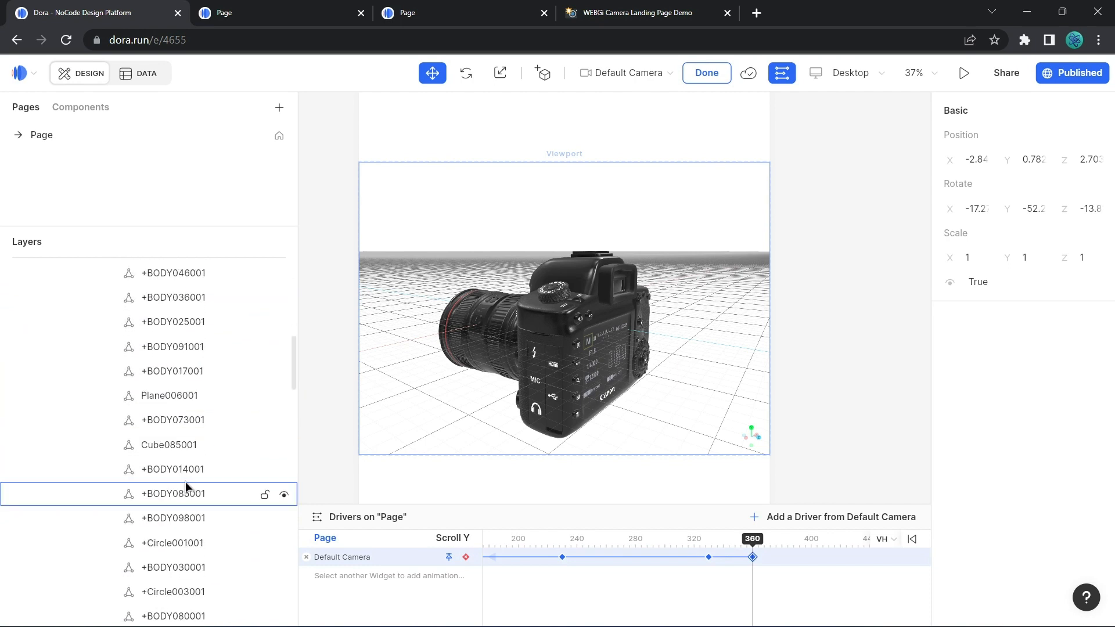
pyautogui.click(166, 445)
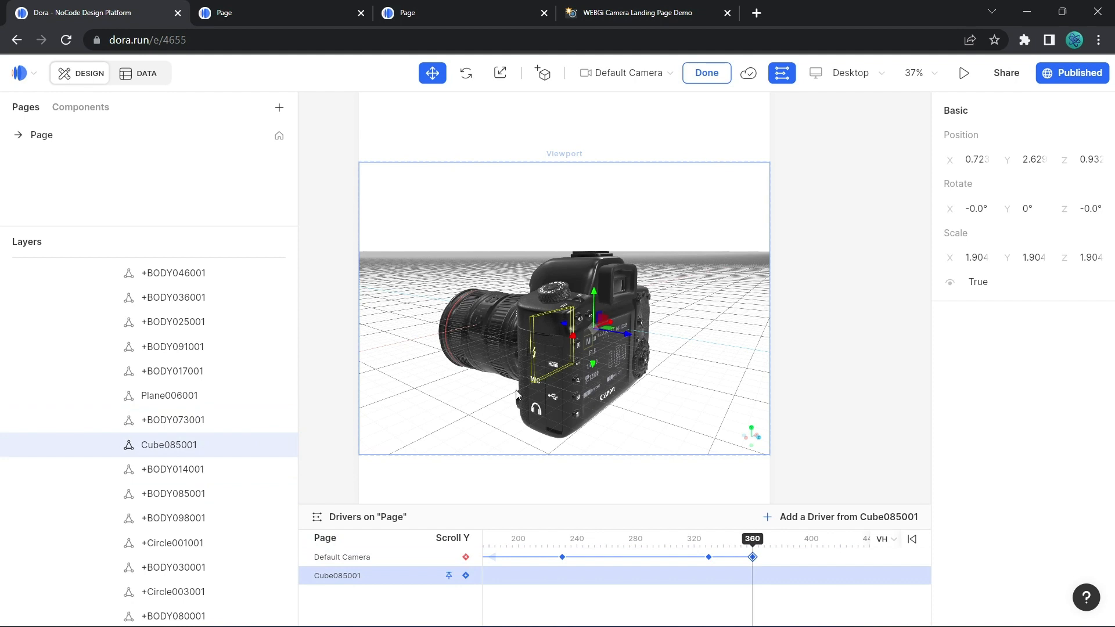
# Pull the +Sphere001001 lens mesh out in front of the camera lens to about Z -1.84, with the scroll position at 330 VH.
pyautogui.scroll(-10, 178, 448)
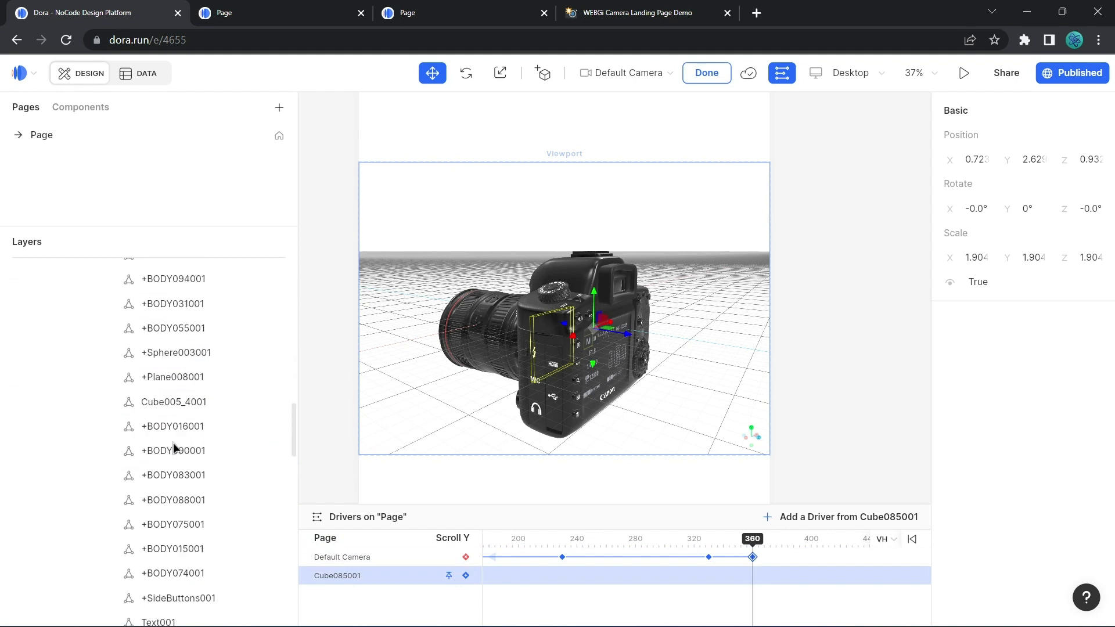
pyautogui.click(172, 402)
pyautogui.scroll(-4, 179, 456)
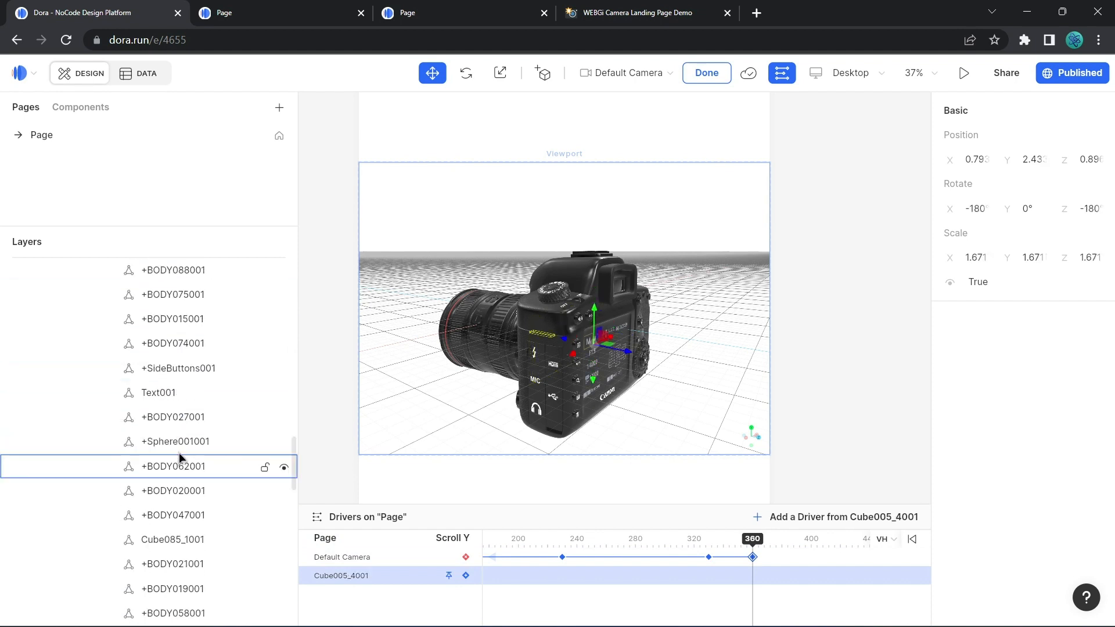
pyautogui.click(179, 438)
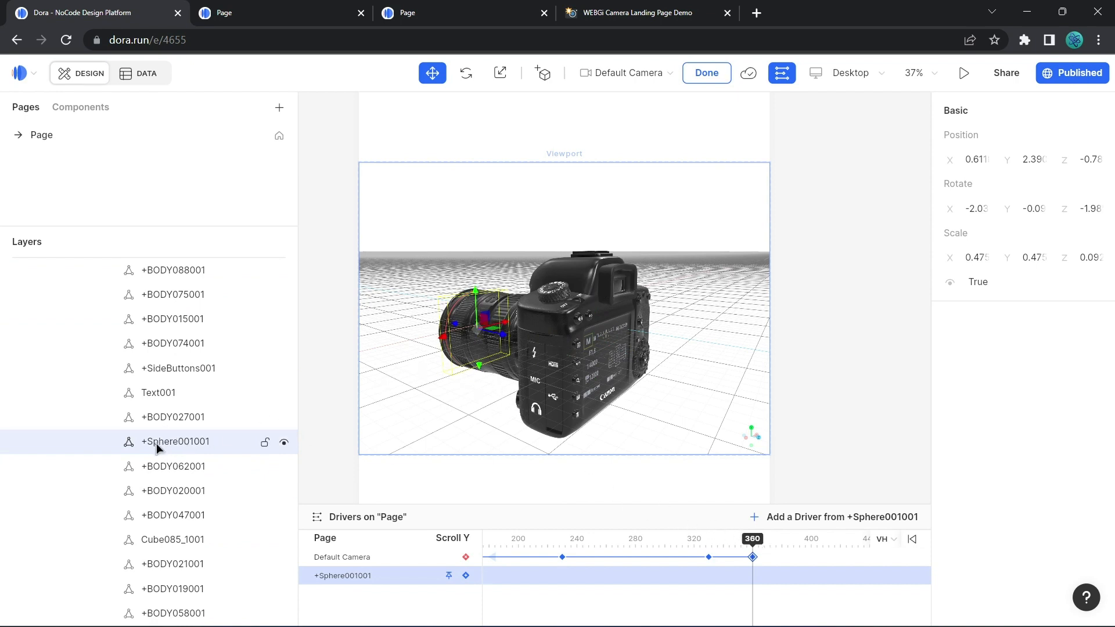
pyautogui.click(467, 576)
pyautogui.click(563, 541)
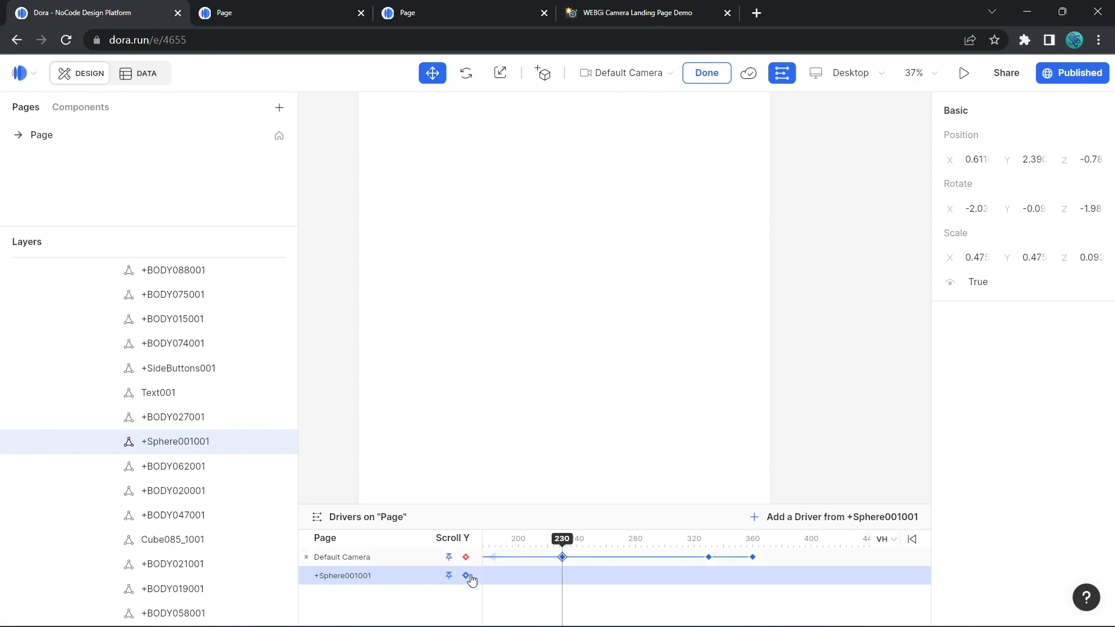
pyautogui.click(706, 545)
pyautogui.moveTo(706, 546); pyautogui.dragTo(710, 547)
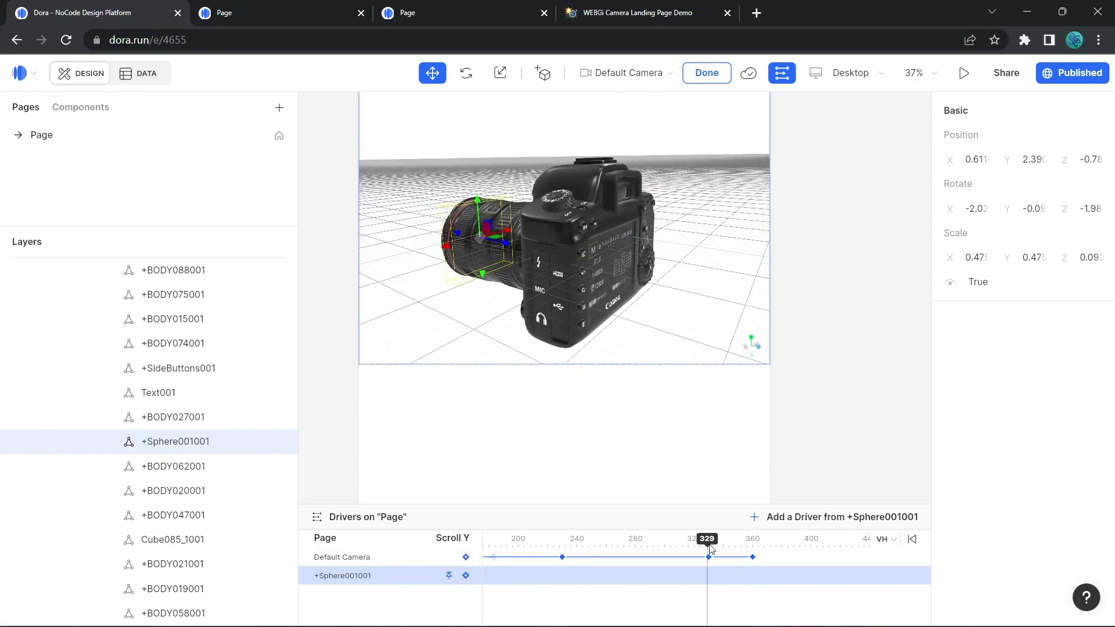
pyautogui.click(709, 548)
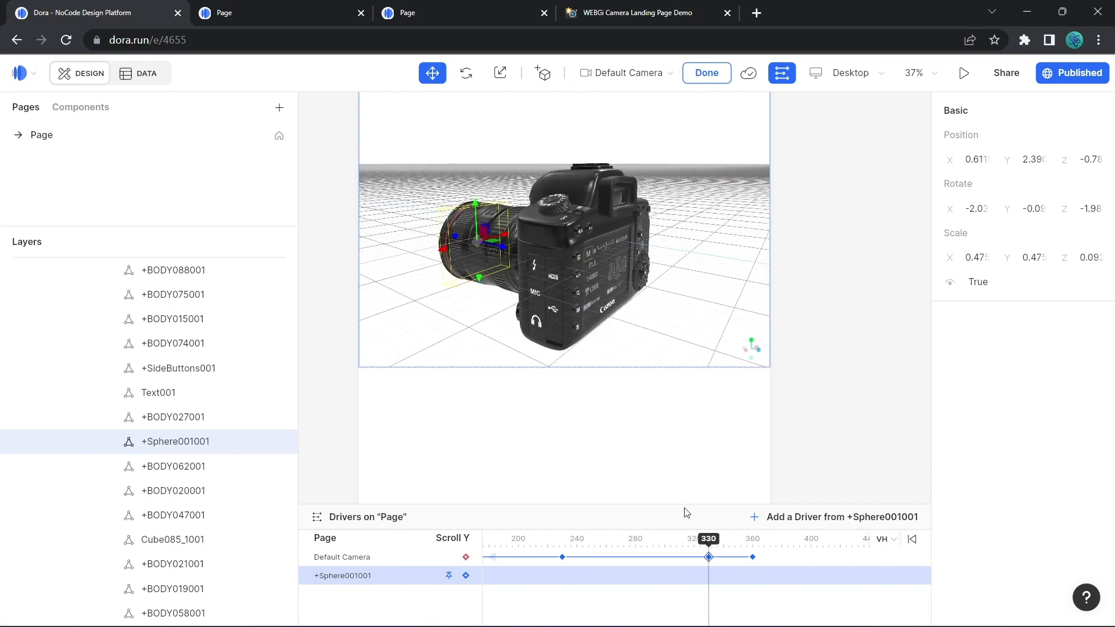
pyautogui.moveTo(489, 249); pyautogui.dragTo(438, 231)
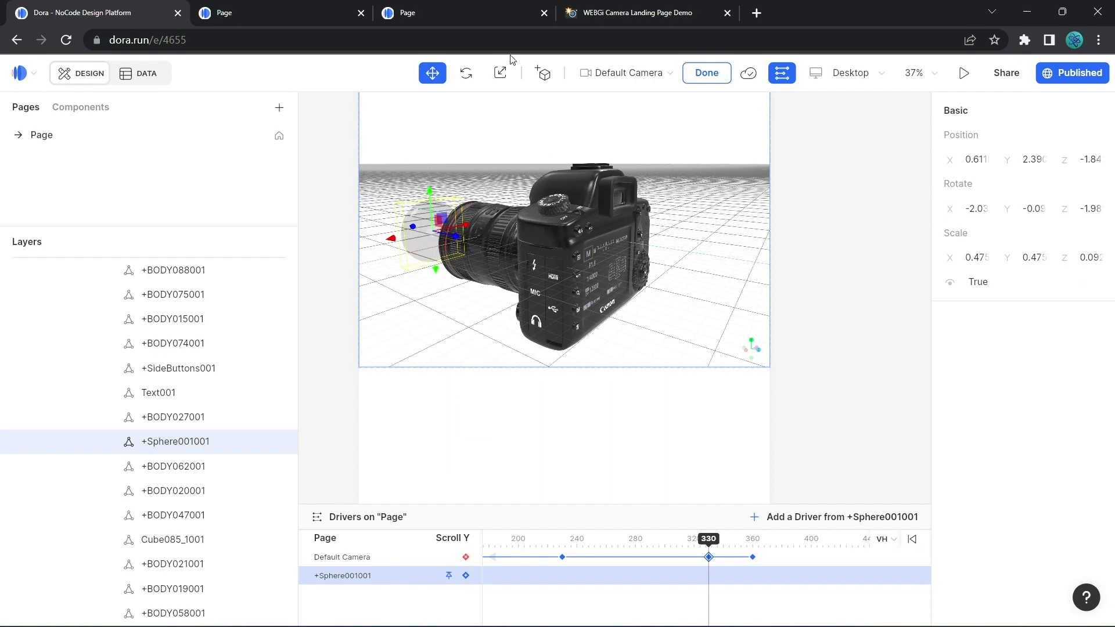
# Compare the pulled-out lens part with the demo's autofocus section, return to the Dora editor and deselect the part.
pyautogui.click(635, 13)
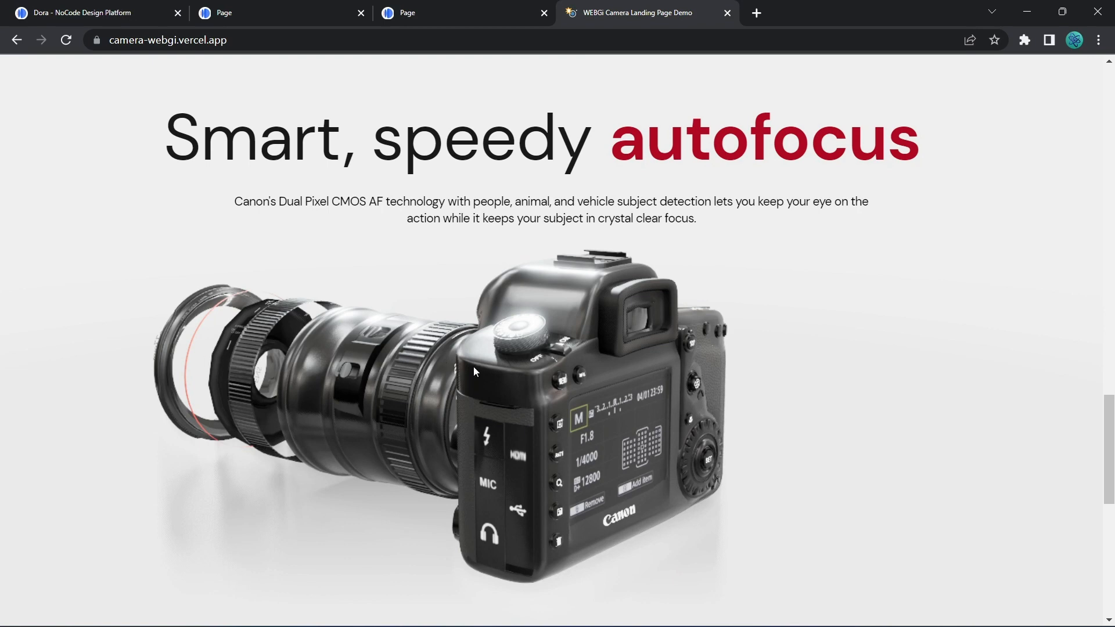
pyautogui.click(147, 20)
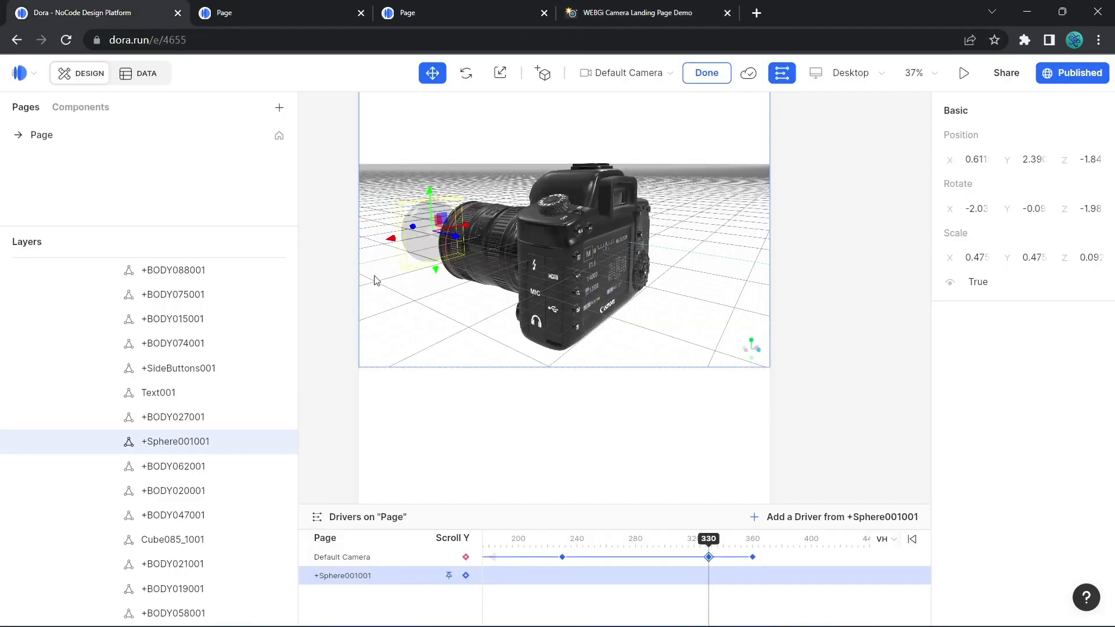
pyautogui.click(835, 285)
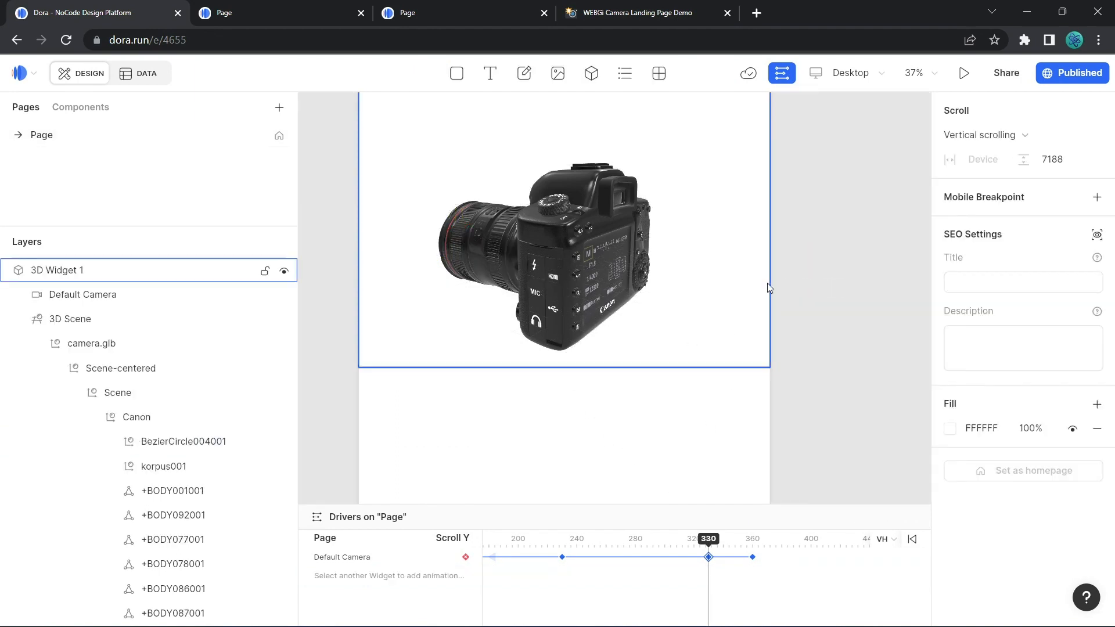
pyautogui.click(804, 283)
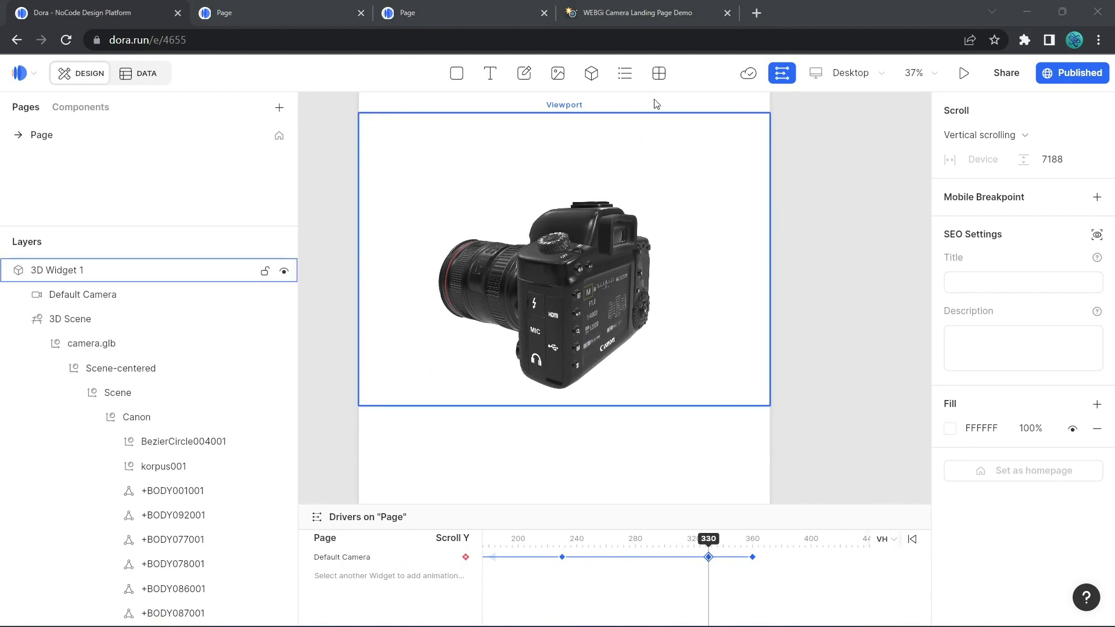
# Study how the demo's camera turns from the autofocus section to the Interactive 3D gallery section, and return to the Dora editor.
pyautogui.click(626, 8)
pyautogui.scroll(-5, 621, 288)
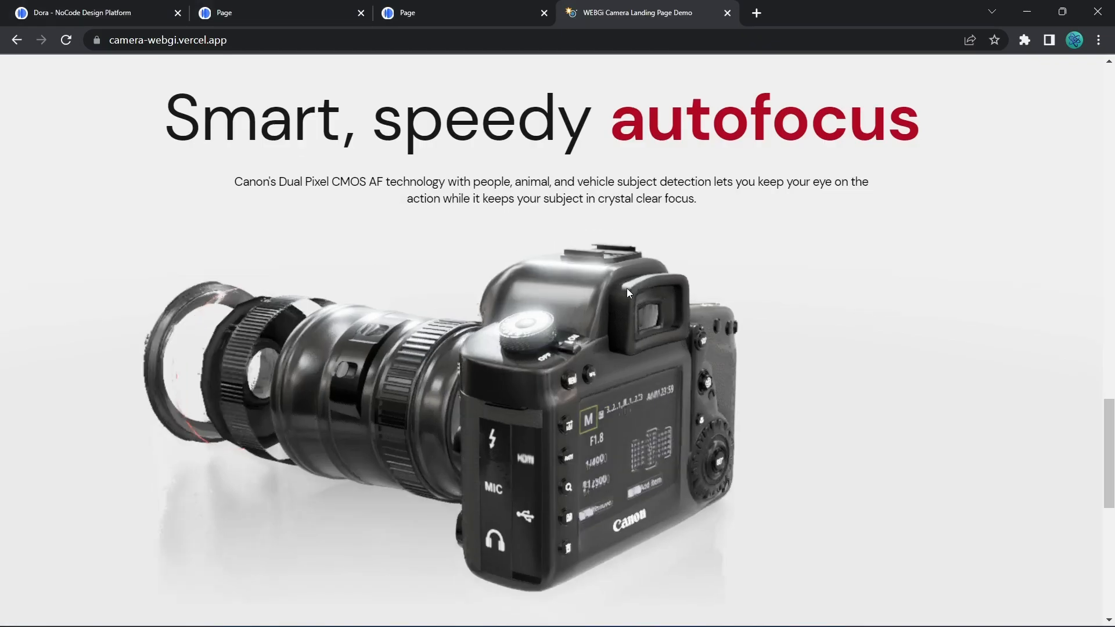
pyautogui.scroll(-3, 619, 302)
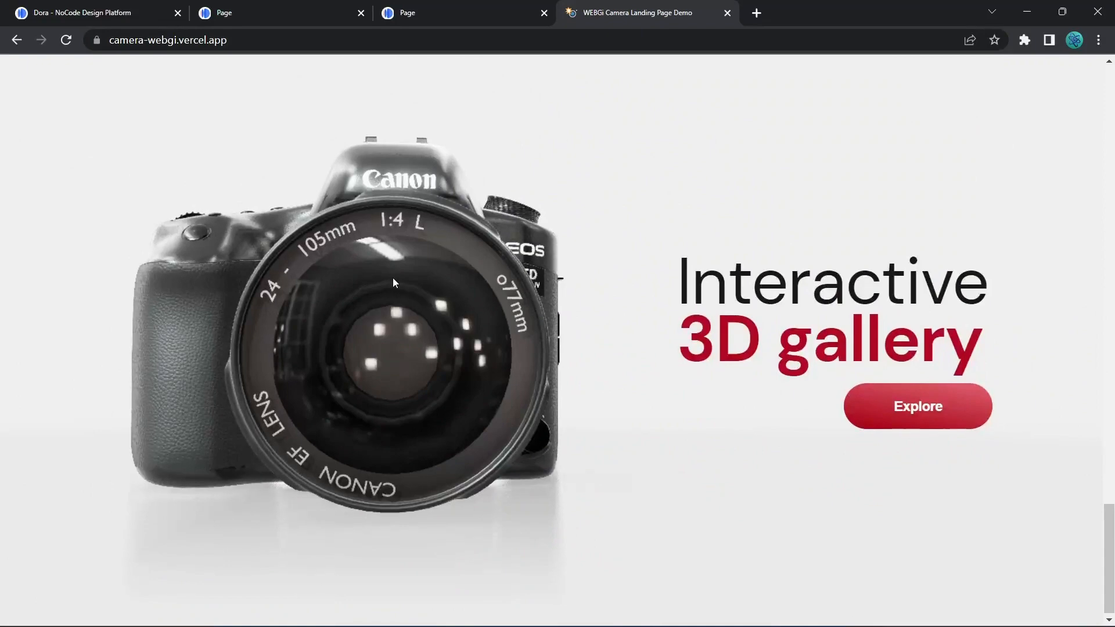
pyautogui.click(107, 11)
# Add a Default Camera scroll keyframe at 460 VH.
pyautogui.hscroll(2, 796, 573)
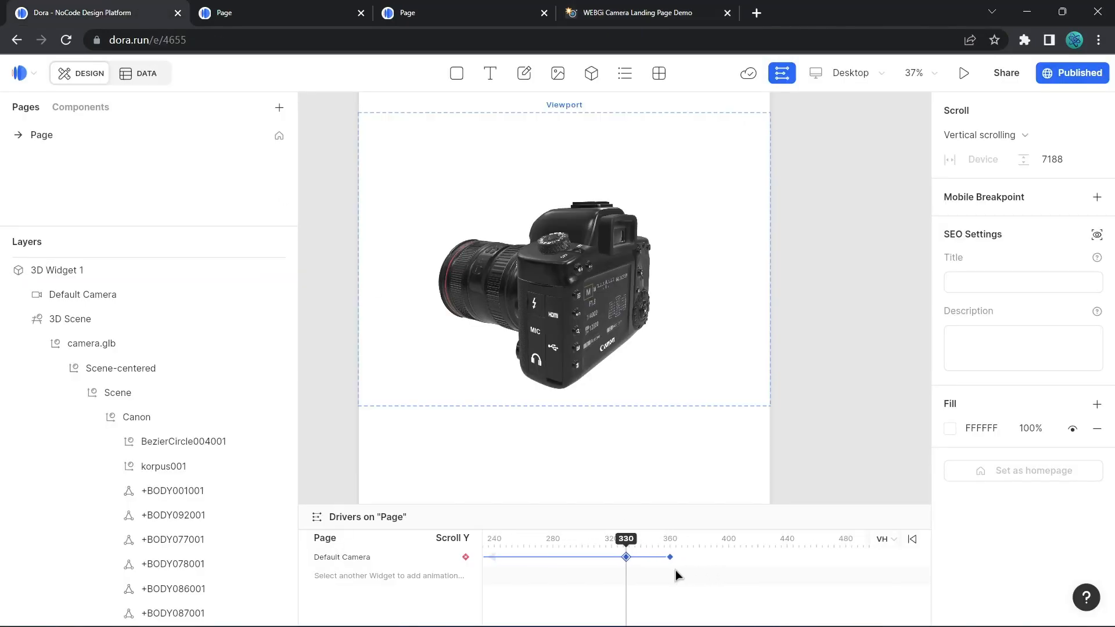
pyautogui.moveTo(575, 540); pyautogui.dragTo(765, 542)
pyautogui.click(466, 557)
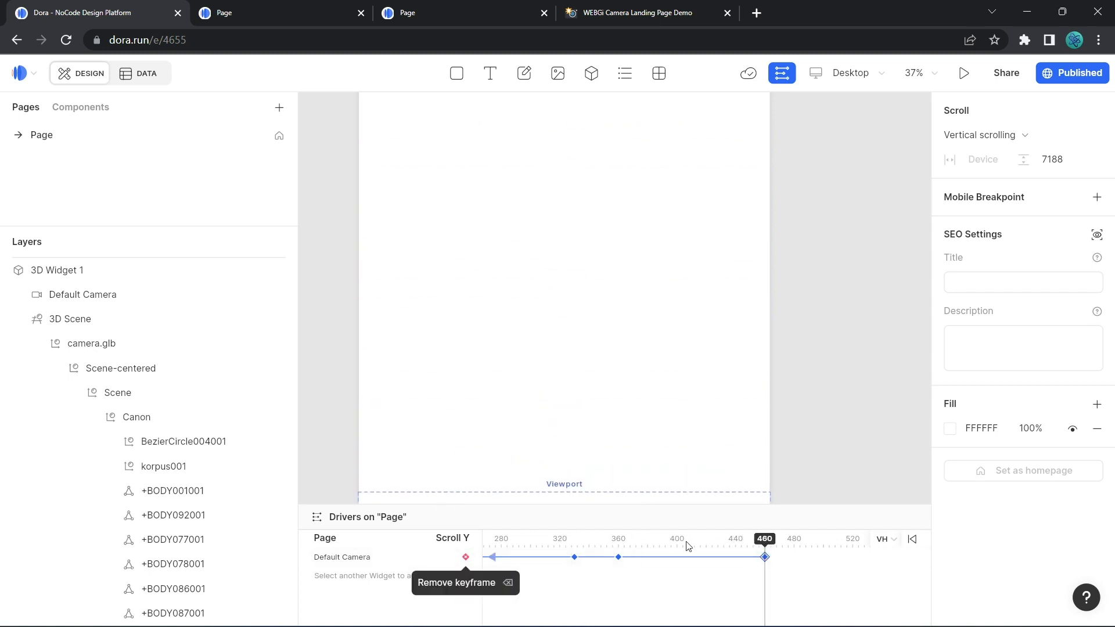
# Turn and zoom the Default Camera at 460 VH to a front view of the lens, with the model in the left half of the viewport.
pyautogui.scroll(-1, 793, 383)
pyautogui.scroll(-5, 797, 341)
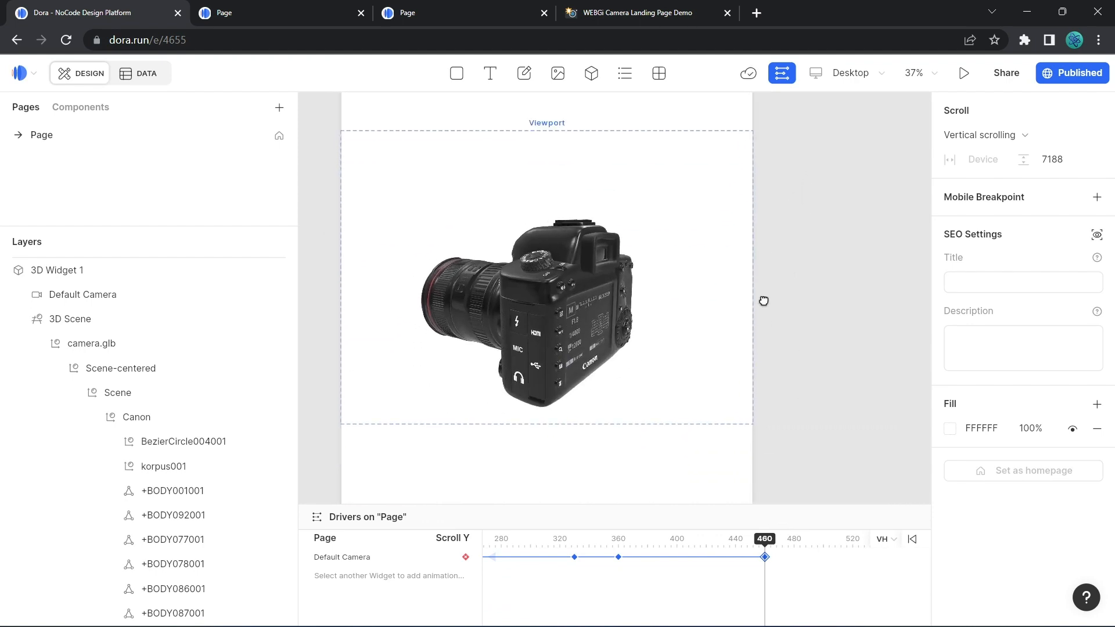
pyautogui.click(709, 318)
pyautogui.click(102, 296)
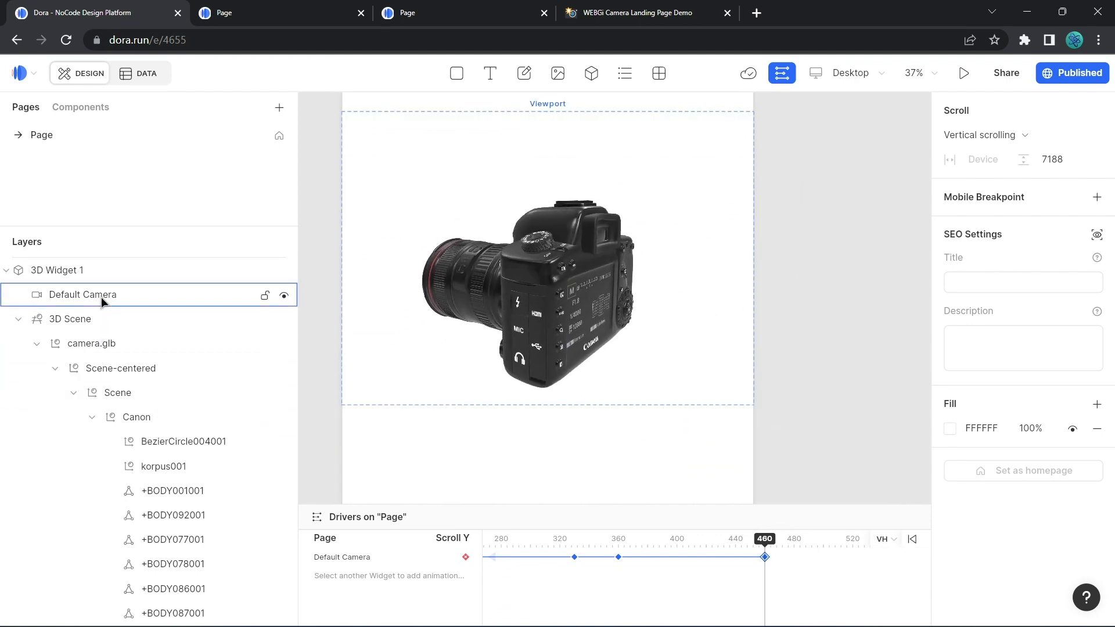
pyautogui.click(101, 297)
pyautogui.moveTo(564, 308); pyautogui.dragTo(624, 277)
pyautogui.scroll(5, 622, 277)
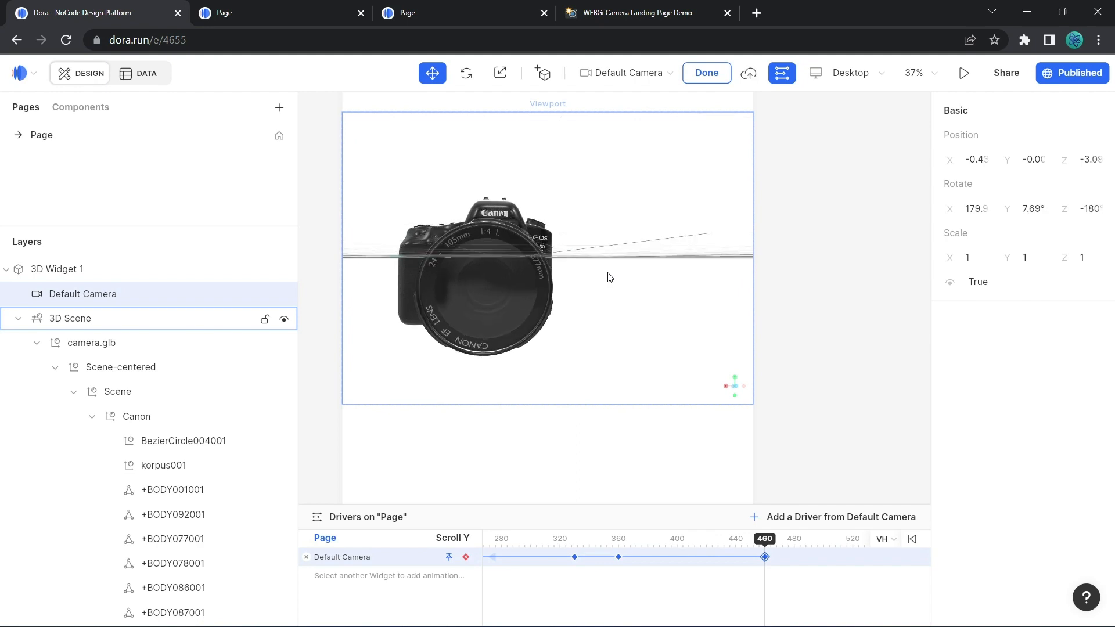
pyautogui.moveTo(606, 280); pyautogui.dragTo(604, 275)
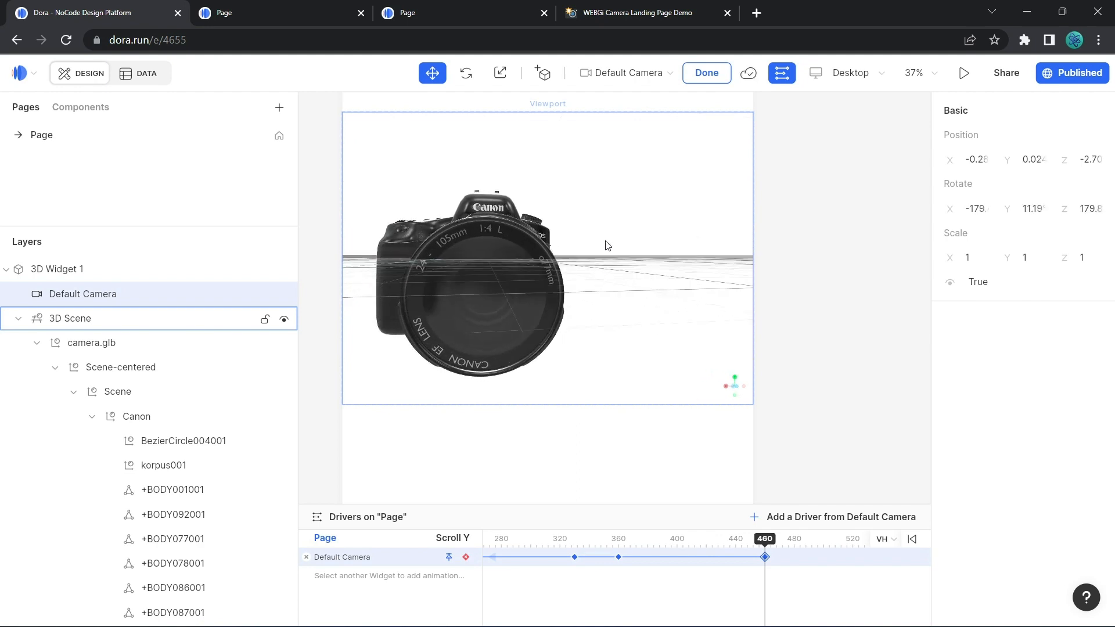
# Refine the front view's framing and zoom at 460 VH by comparing it with the demo's Interactive 3D gallery section.
pyautogui.click(600, 11)
pyautogui.click(88, 13)
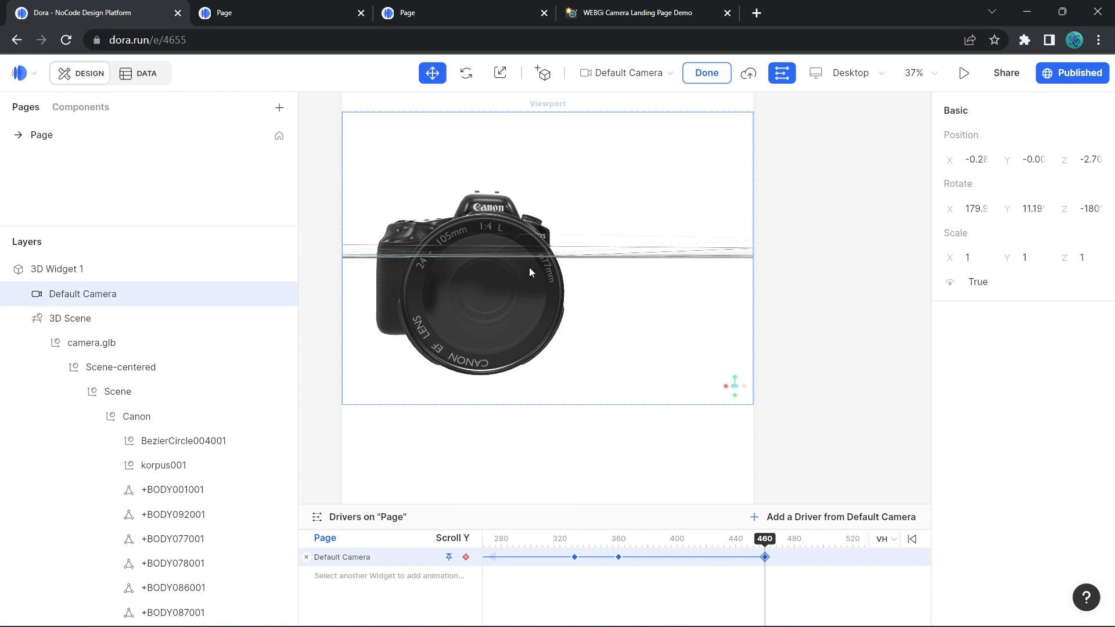
pyautogui.scroll(-2, 529, 268)
pyautogui.click(530, 271)
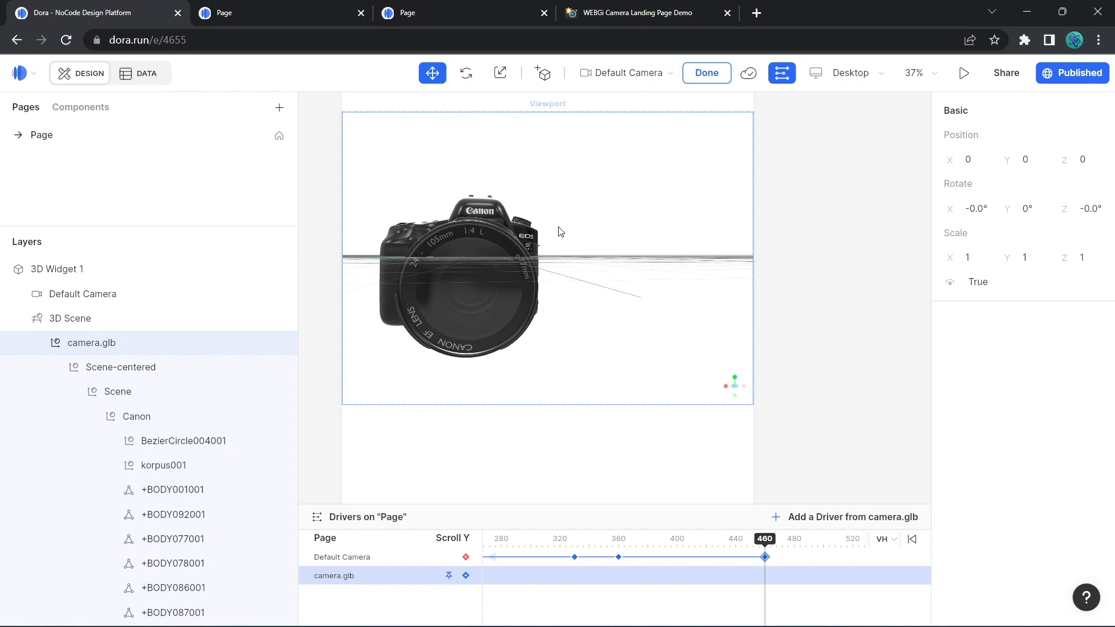
pyautogui.click(643, 13)
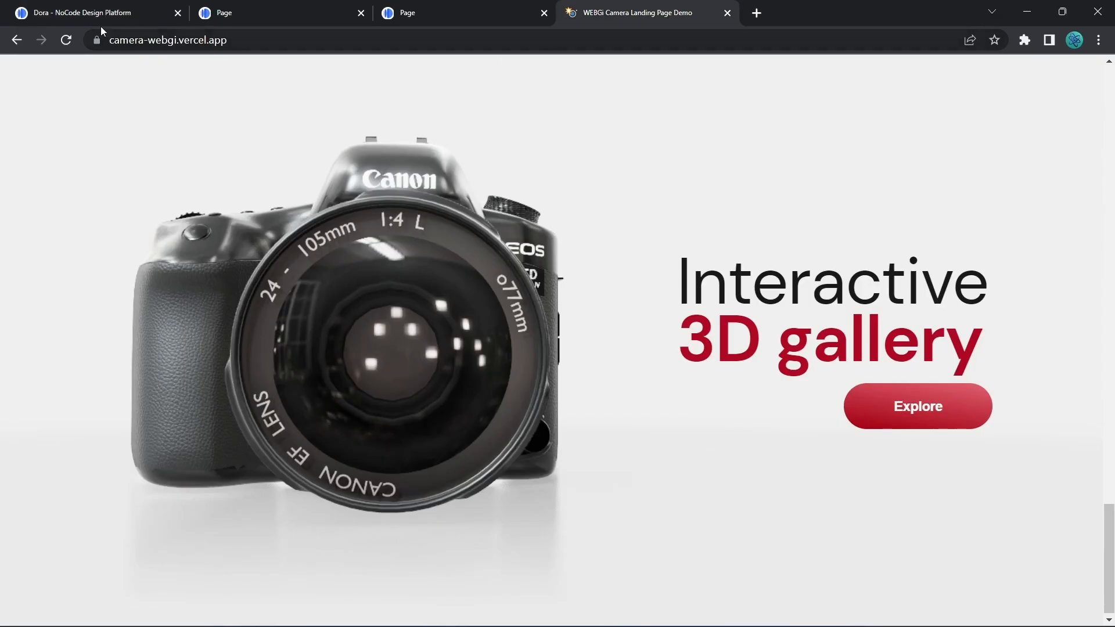
pyautogui.click(81, 14)
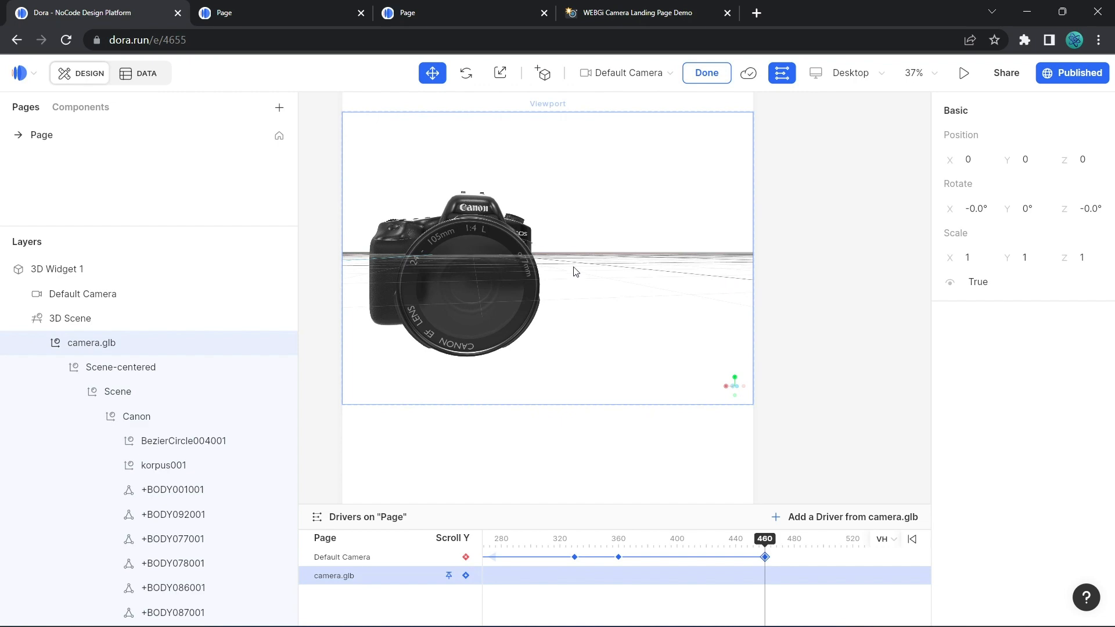
pyautogui.click(610, 12)
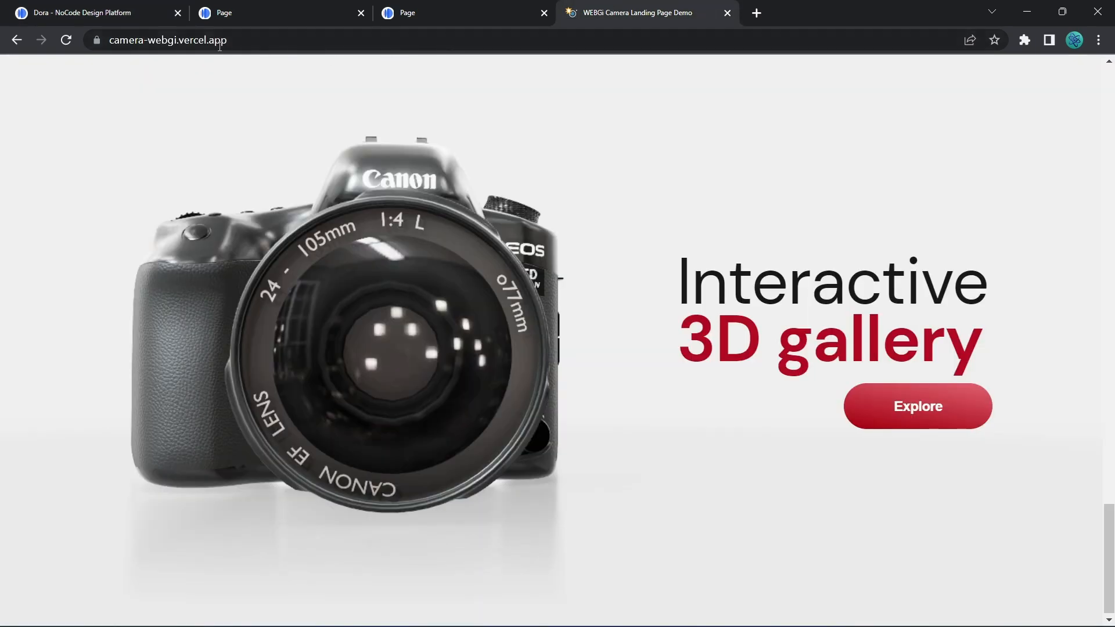
pyautogui.click(105, 13)
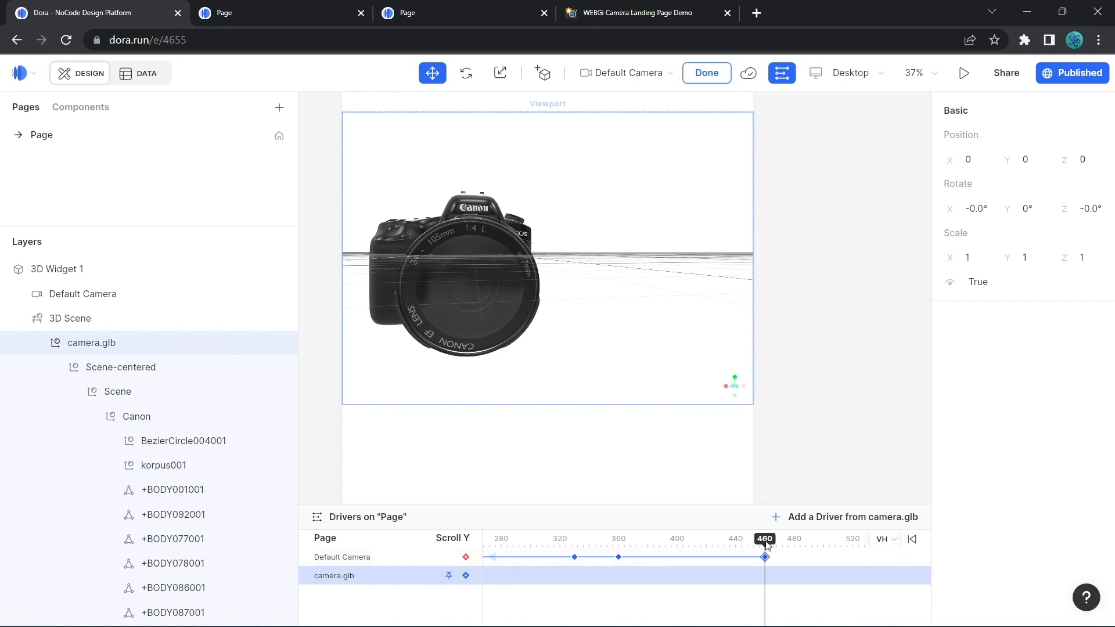
pyautogui.click(796, 419)
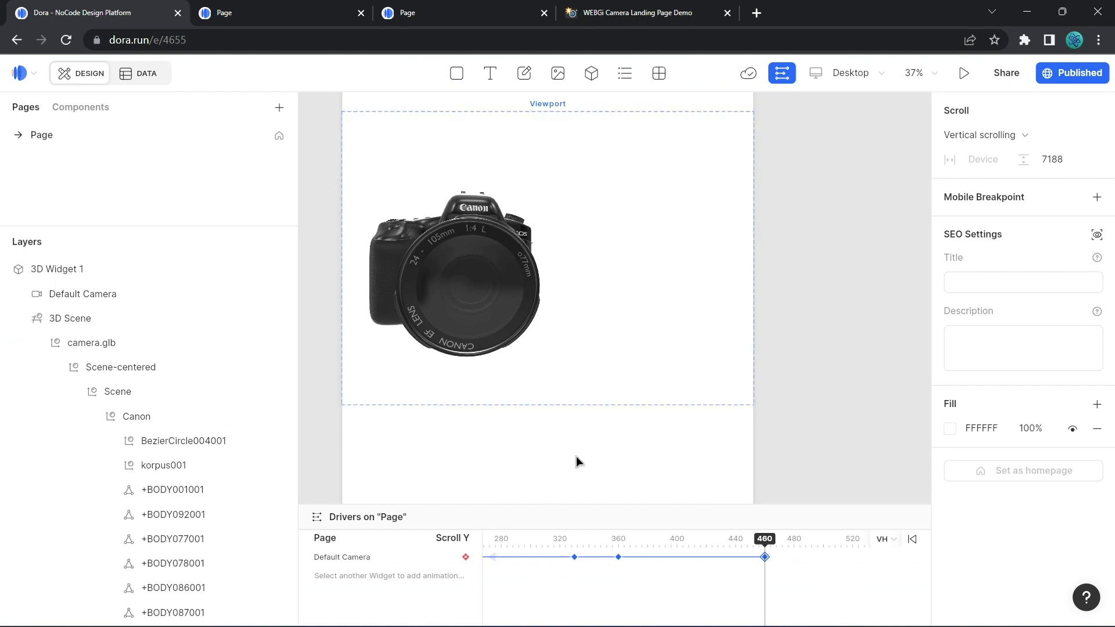
# Shorten the page to a height of 5742 so it ends just below the viewport at 460 VH.
pyautogui.scroll(-10, 572, 459)
pyautogui.scroll(5, 563, 493)
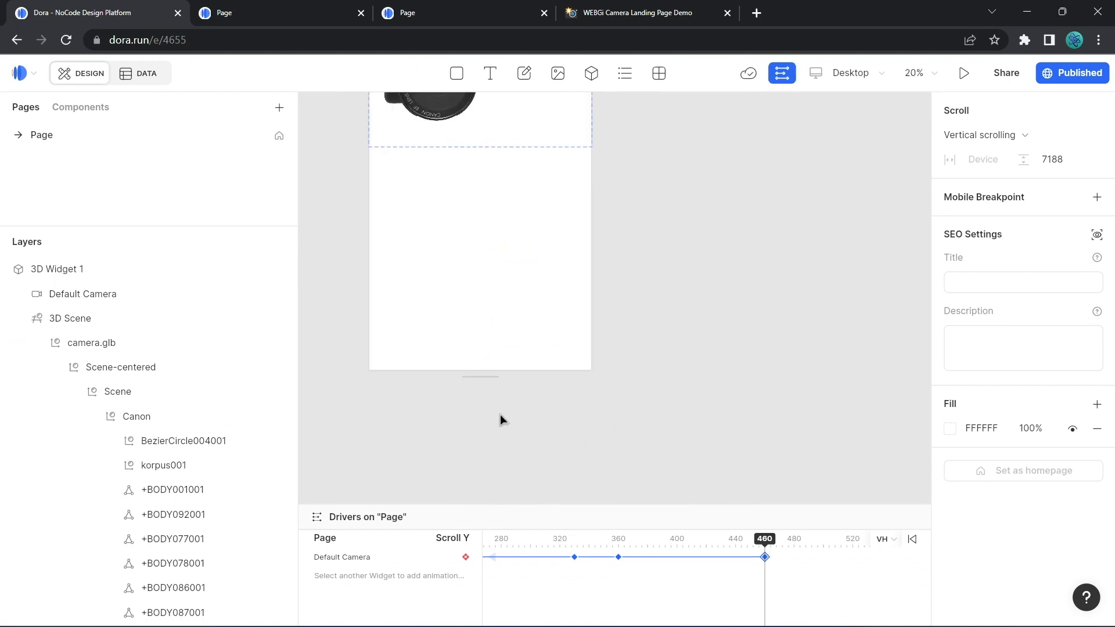
pyautogui.moveTo(482, 377); pyautogui.dragTo(494, 155)
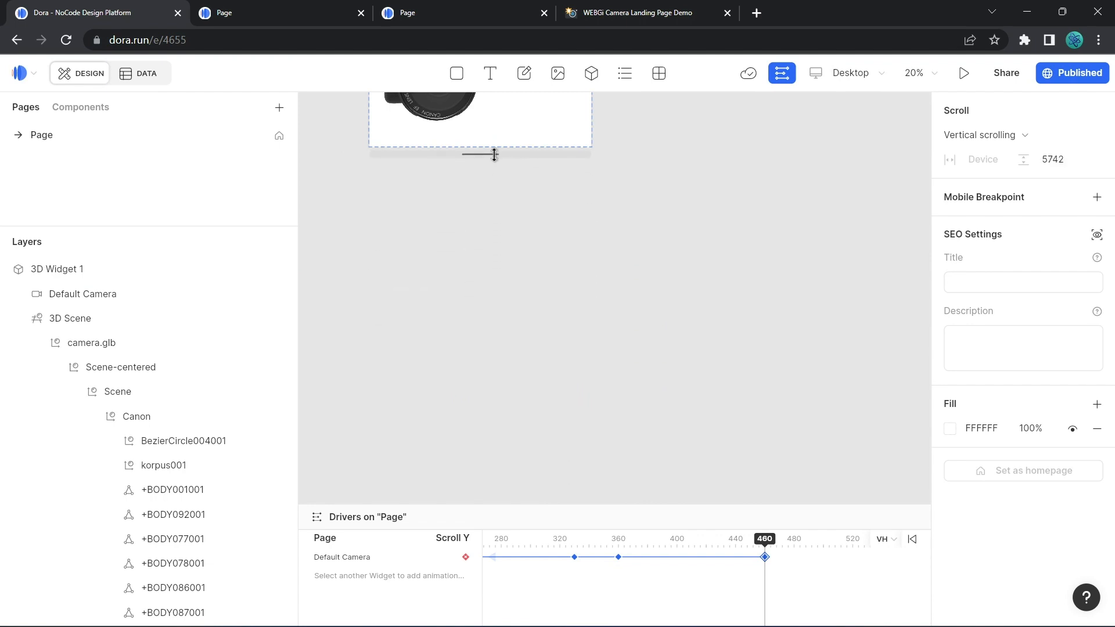
pyautogui.scroll(2, 618, 290)
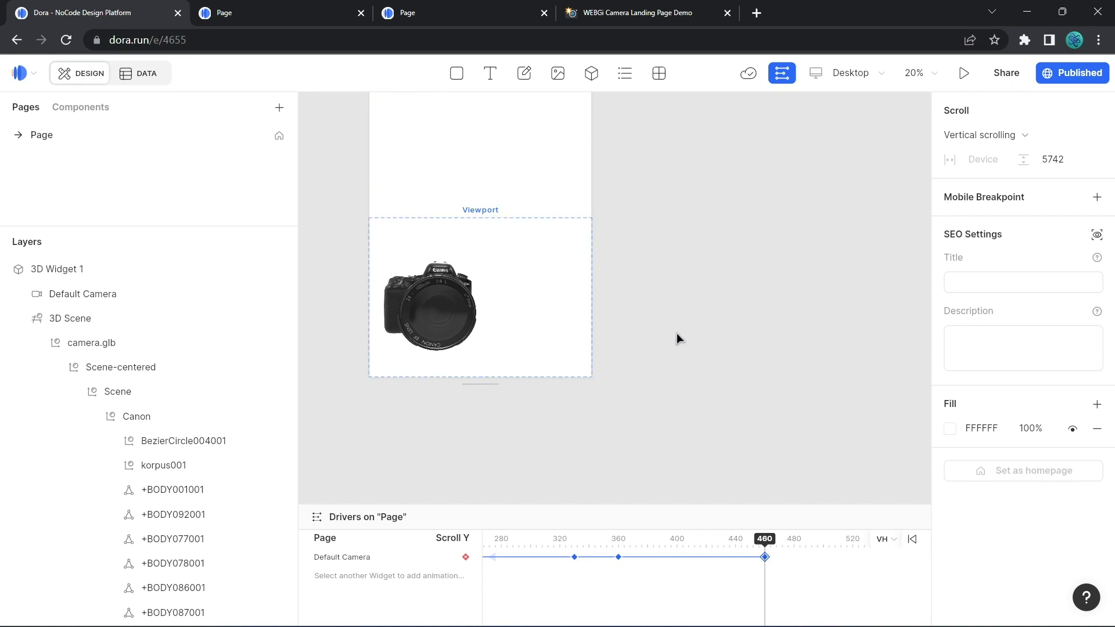
# Reload the published page, scroll through it to check the camera animation, and return to the Dora editor.
pyautogui.click(421, 22)
pyautogui.click(277, 19)
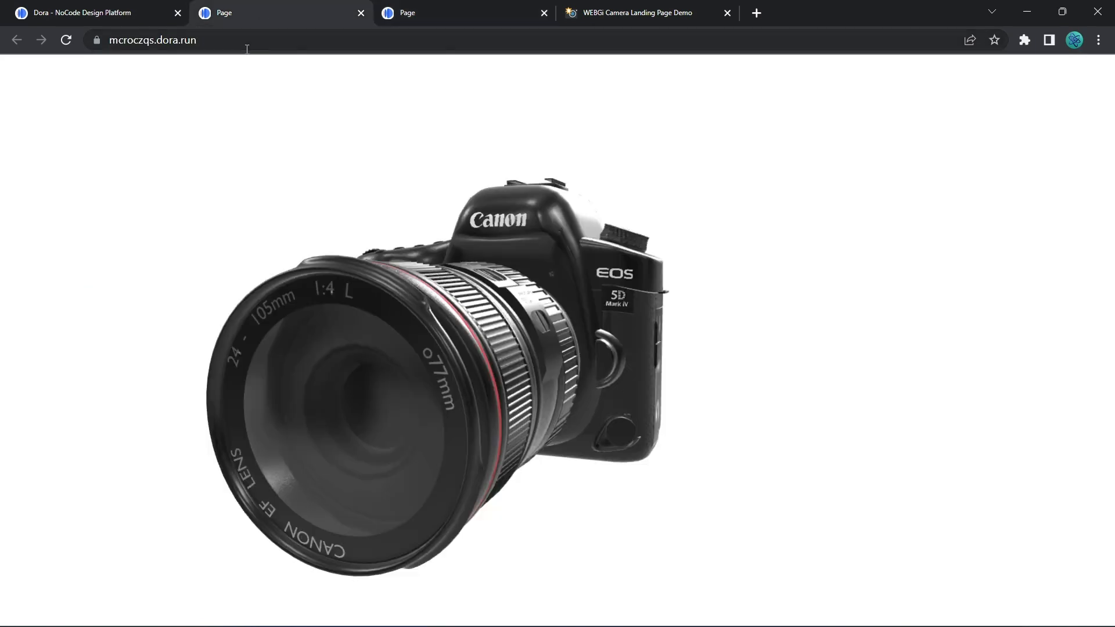
pyautogui.click(65, 39)
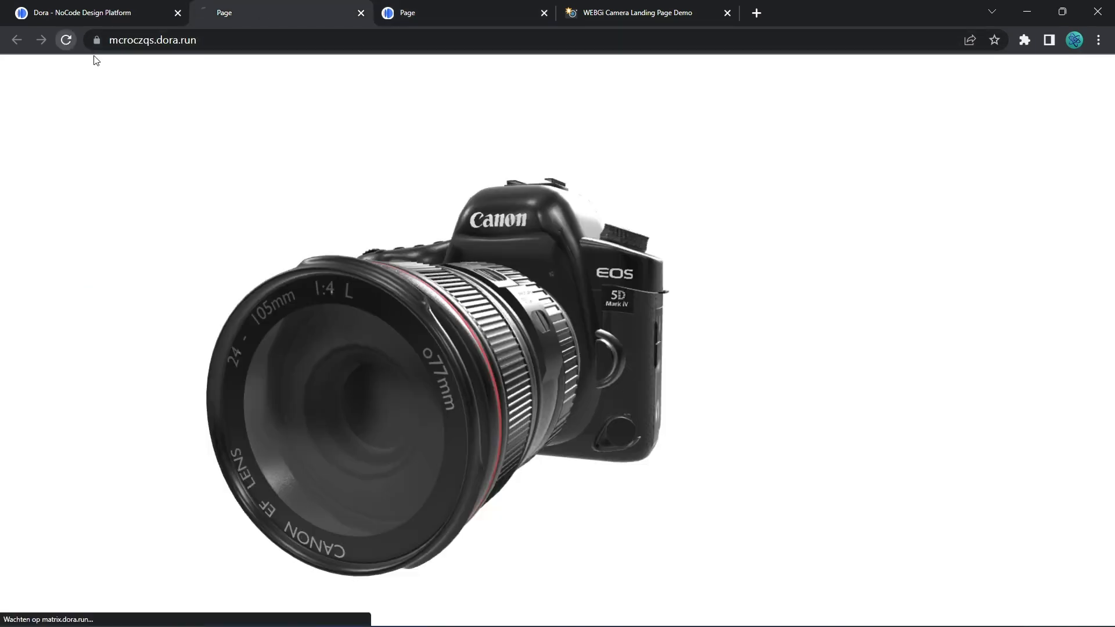
pyautogui.click(214, 38)
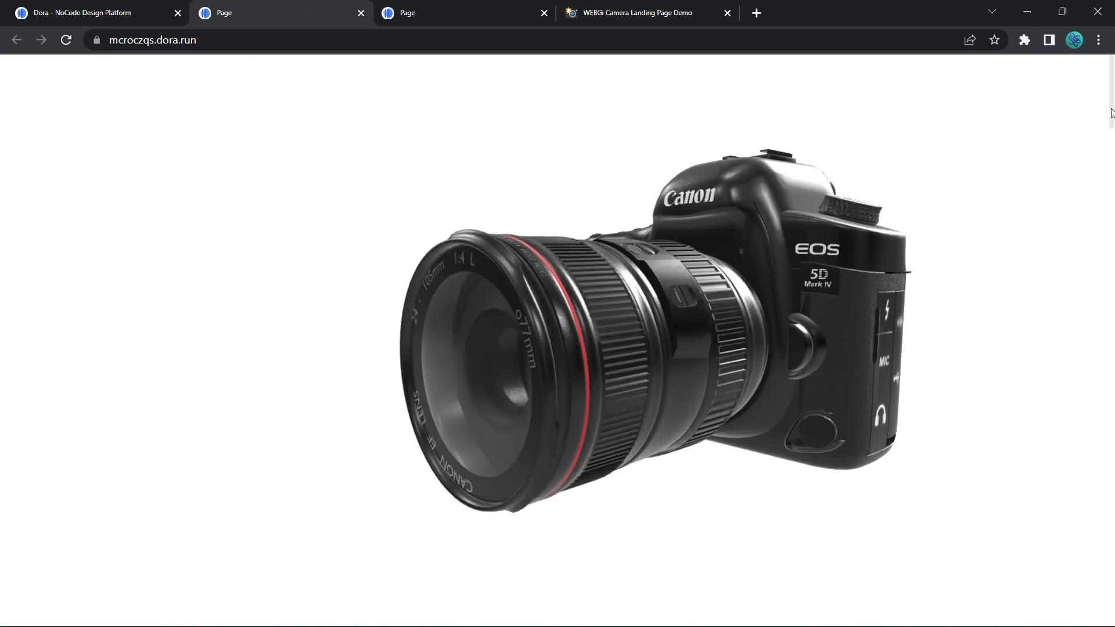
pyautogui.moveTo(1111, 112); pyautogui.dragTo(1100, 204)
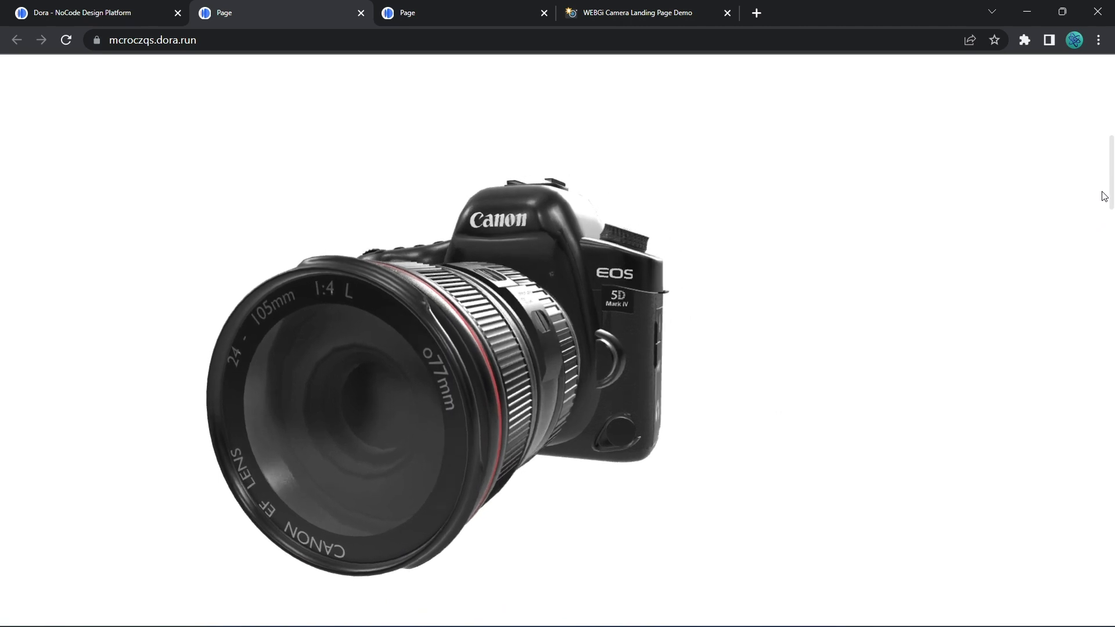
pyautogui.moveTo(1105, 195); pyautogui.dragTo(1091, 283)
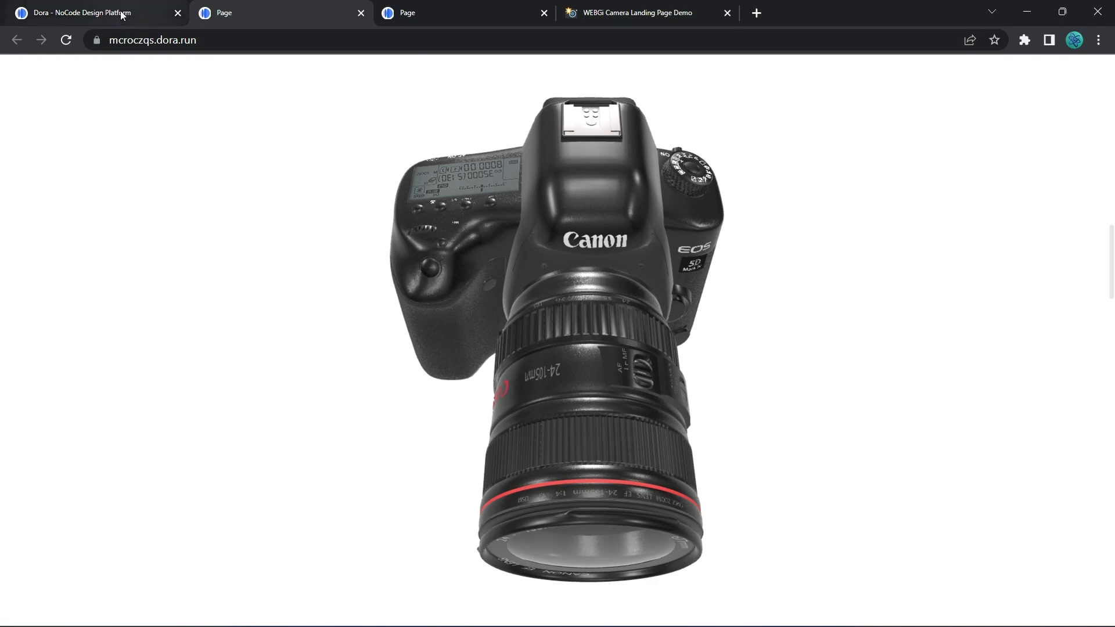
pyautogui.click(99, 13)
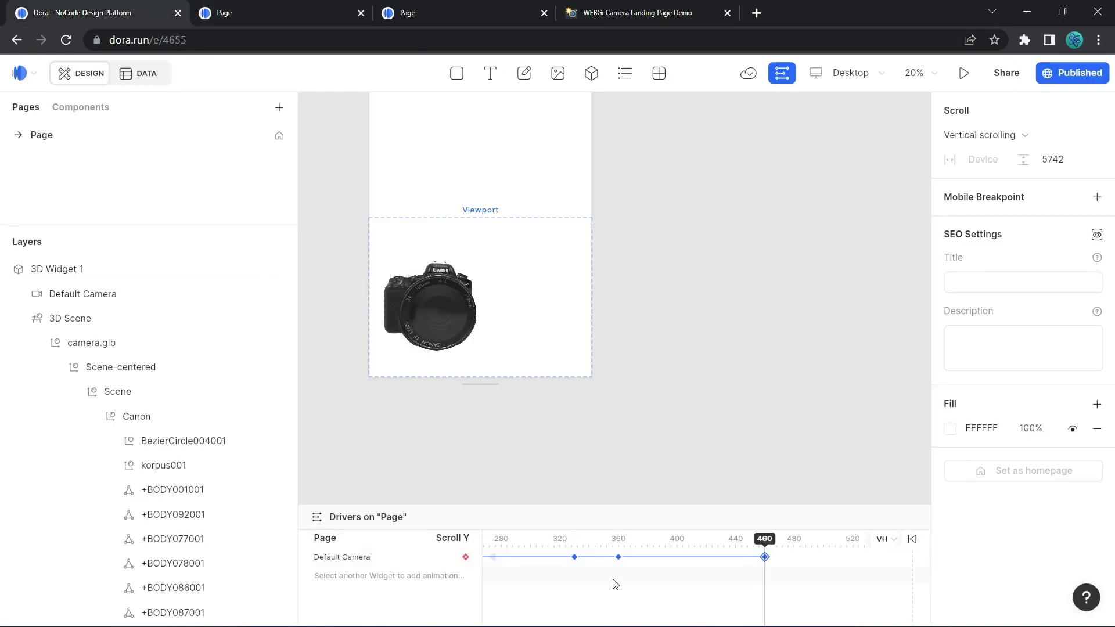
# Add a Default Camera keyframe at 260 VH that holds the pose of the 230 VH keyframe.
pyautogui.moveTo(570, 574); pyautogui.dragTo(743, 585)
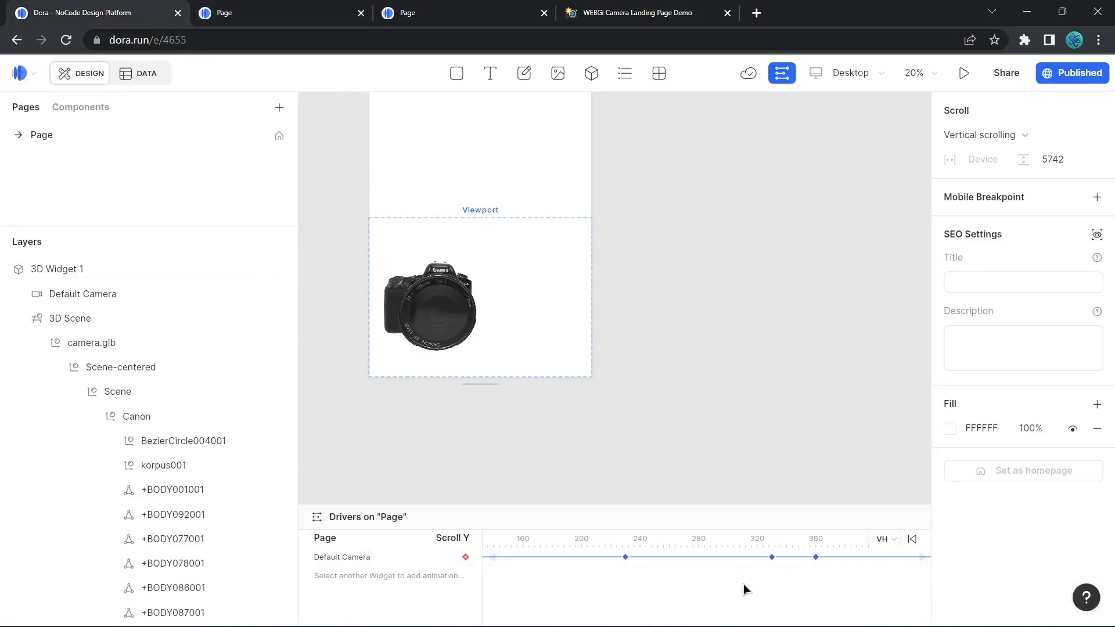
pyautogui.click(625, 558)
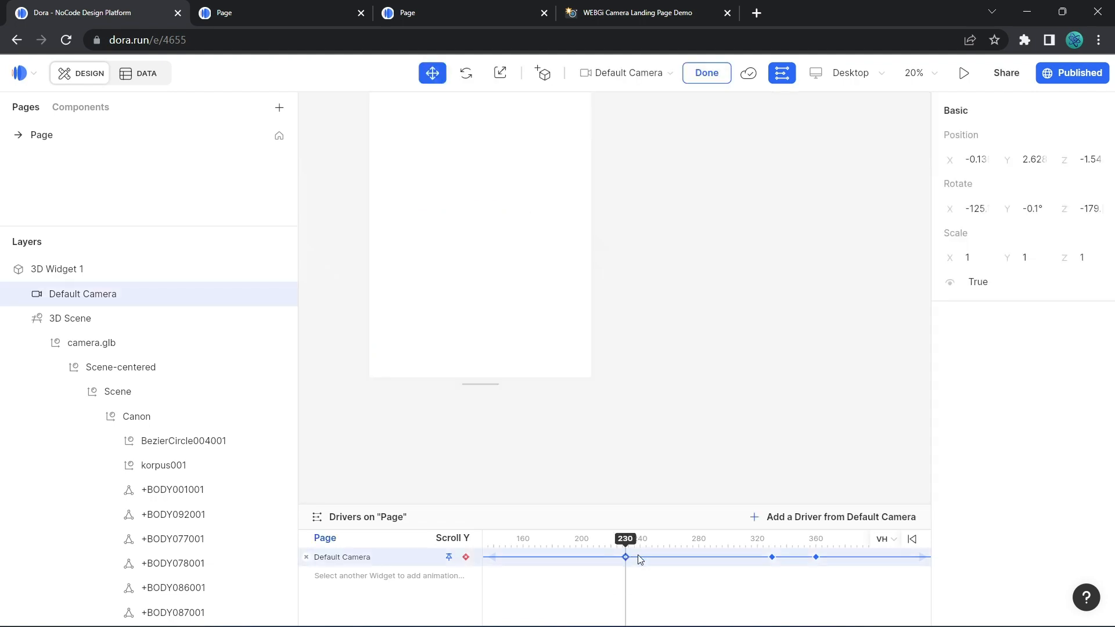
pyautogui.moveTo(642, 541); pyautogui.dragTo(671, 546)
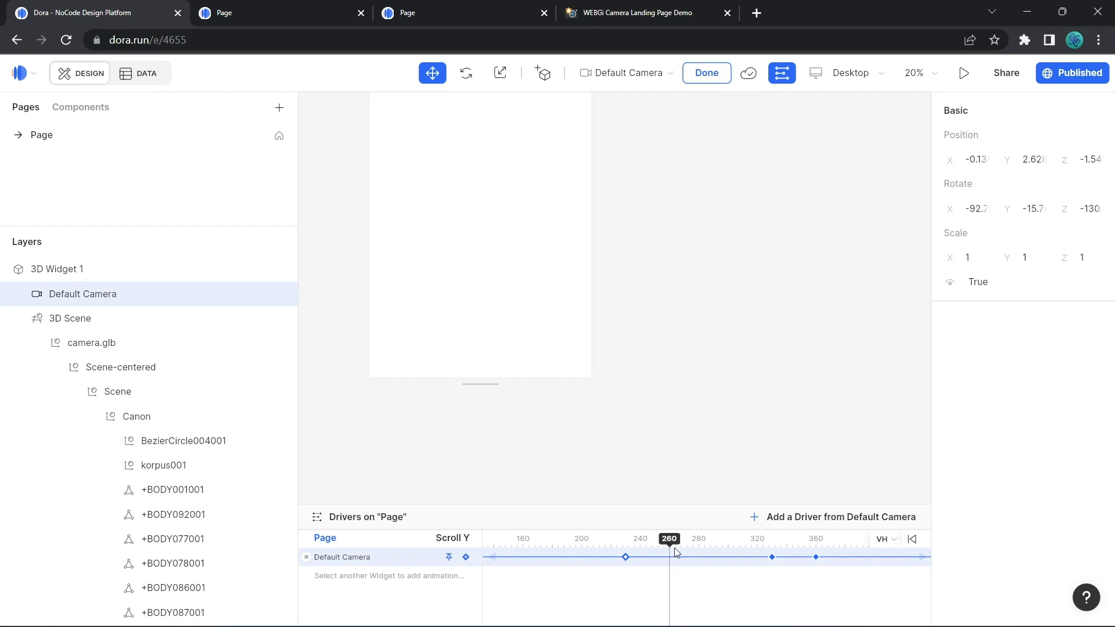
pyautogui.click(466, 557)
# Shift the Default Camera's keyframes following the 260 VH hold 30 VH onward, to 360, 390 and 490 VH.
pyautogui.hscroll(5, 598, 585)
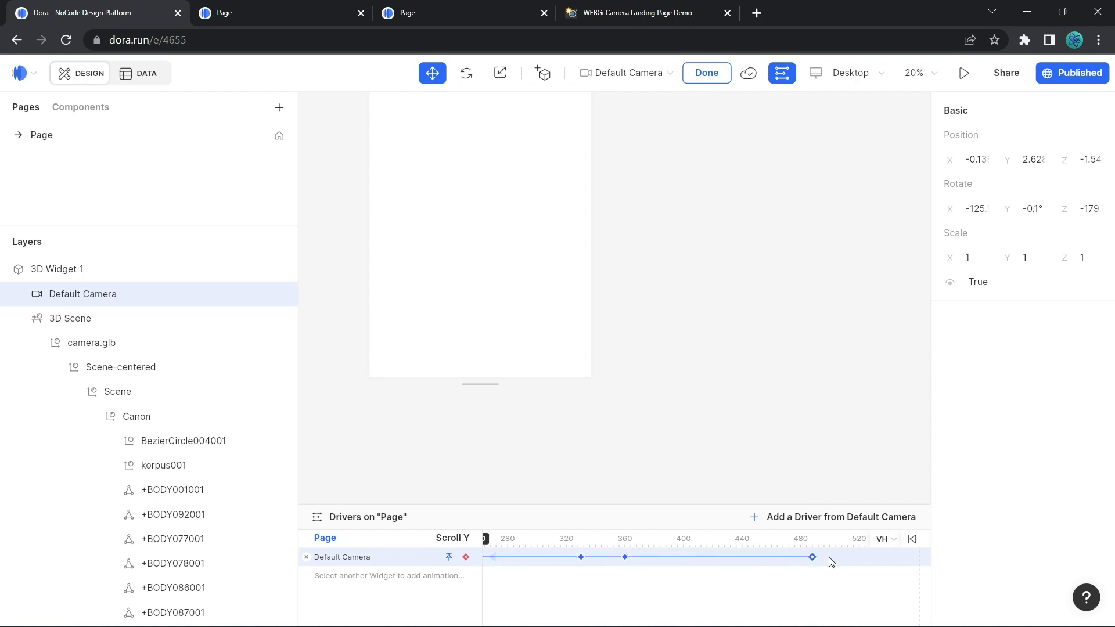
pyautogui.scroll(2, 819, 561)
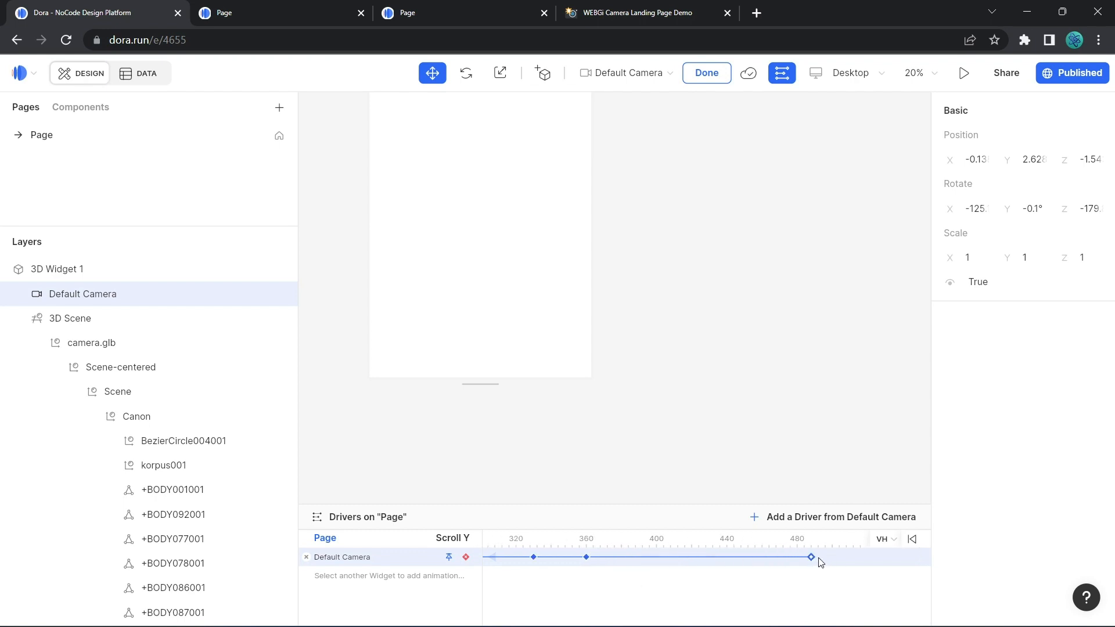
pyautogui.click(587, 557)
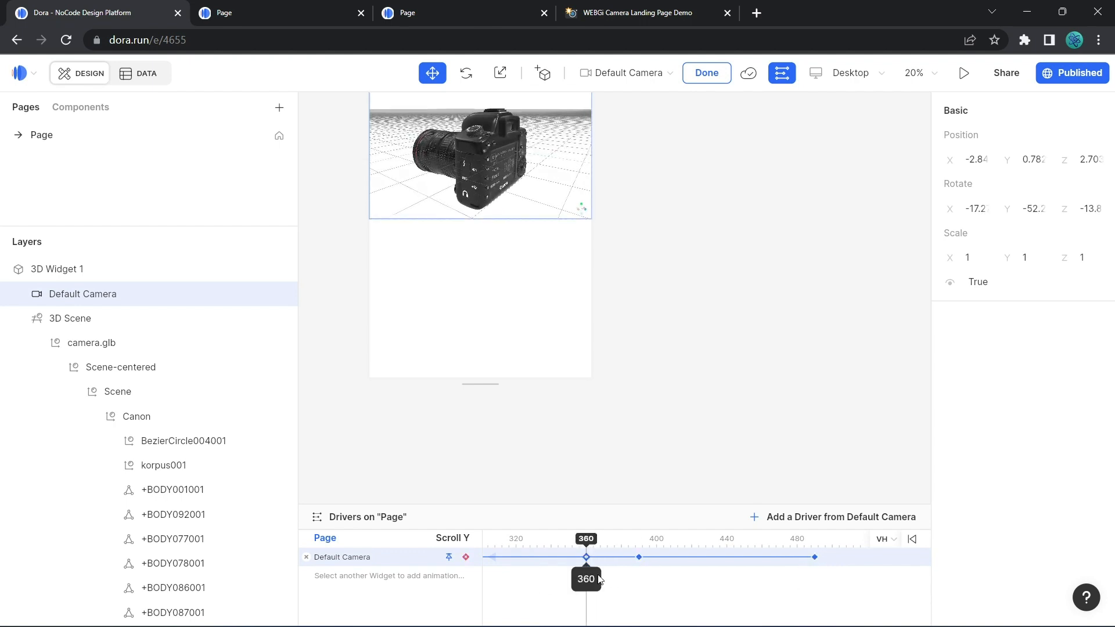
pyautogui.moveTo(605, 582); pyautogui.dragTo(669, 584)
pyautogui.moveTo(565, 577); pyautogui.dragTo(668, 582)
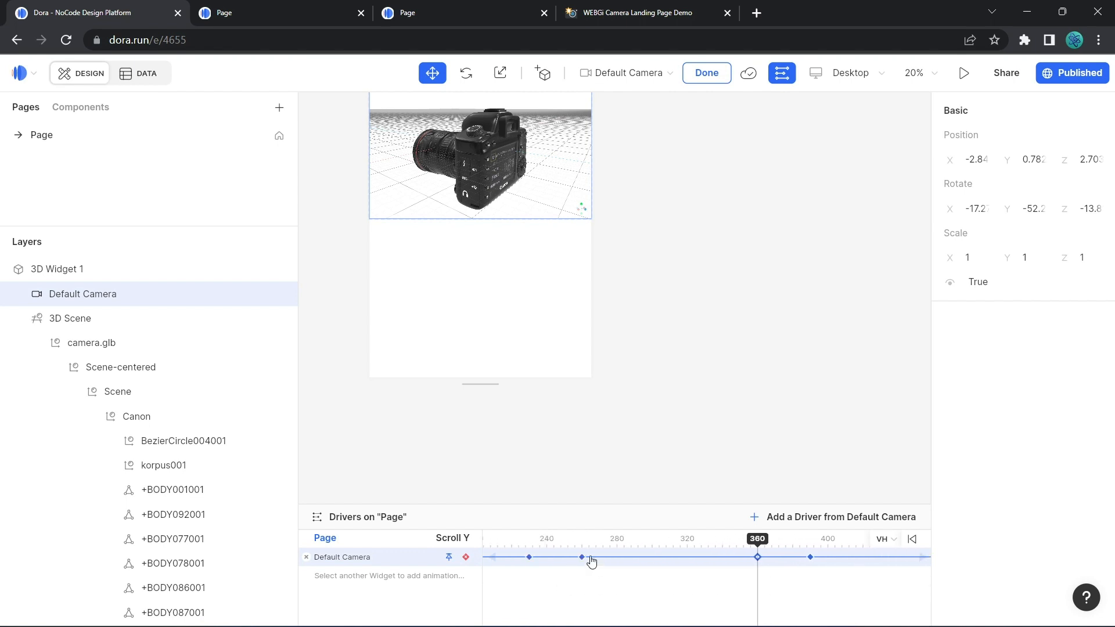
# Switch to the published page, reload it, and scroll through it to check the retimed camera animation.
pyautogui.click(690, 368)
pyautogui.click(226, 12)
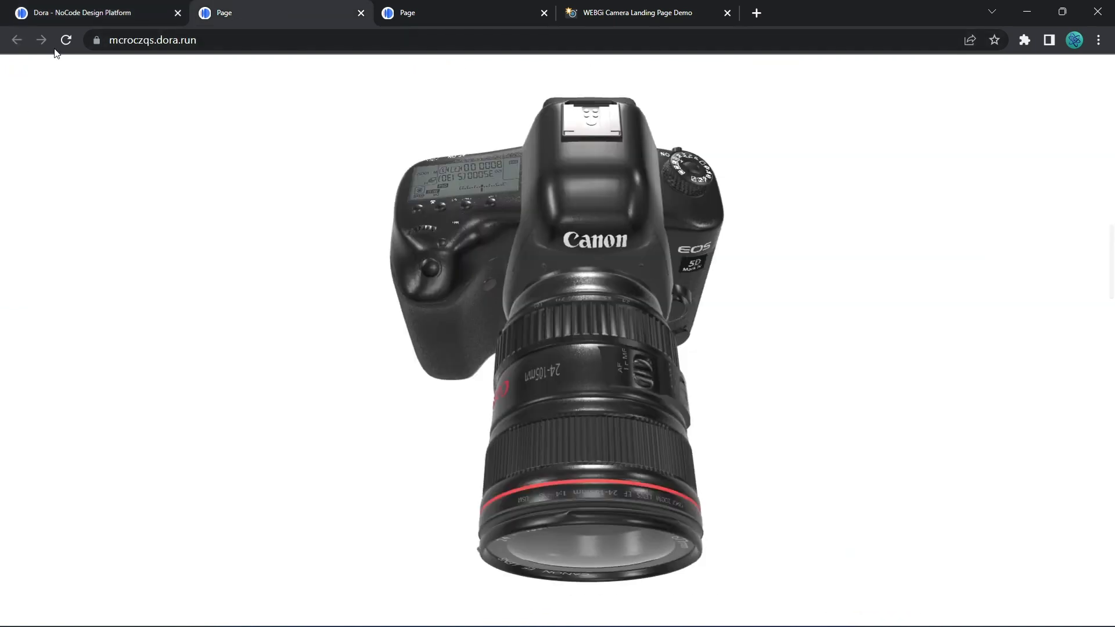
pyautogui.click(66, 40)
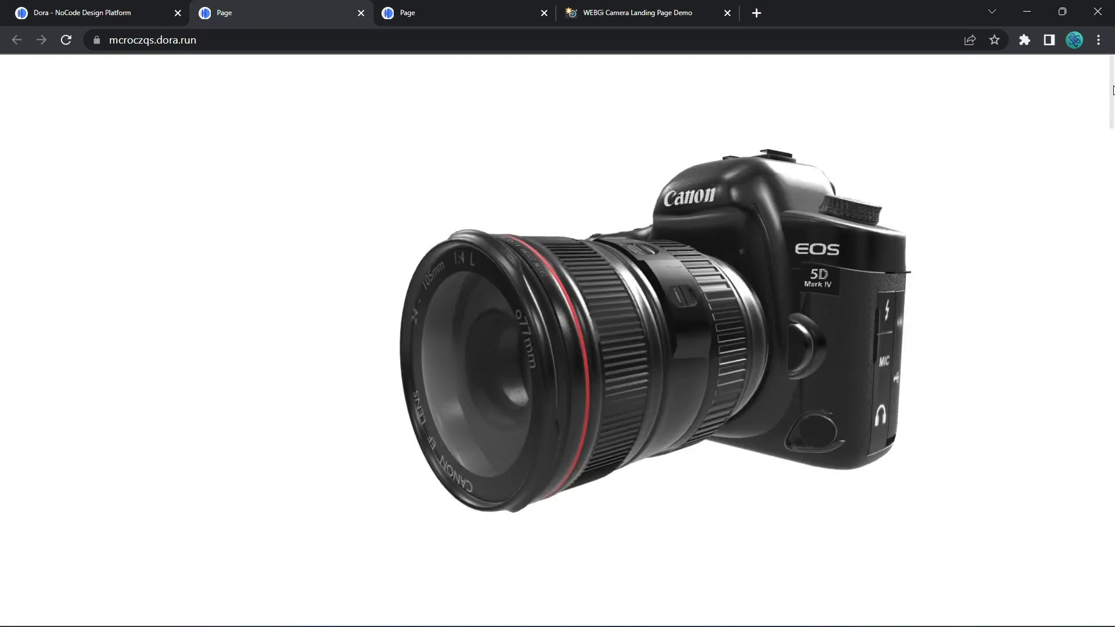
pyautogui.moveTo(1110, 91); pyautogui.dragTo(1070, 464)
pyautogui.scroll(-5, 800, 343)
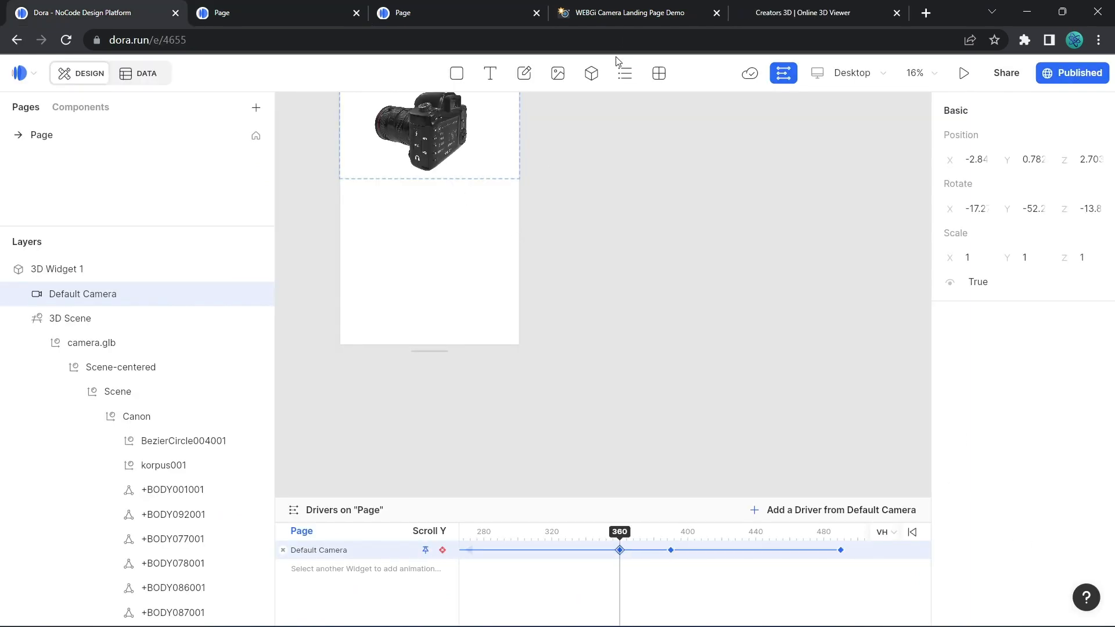
# Scroll through the WEBGi camera landing page demo to review its sections, and return to the published page.
pyautogui.click(614, 23)
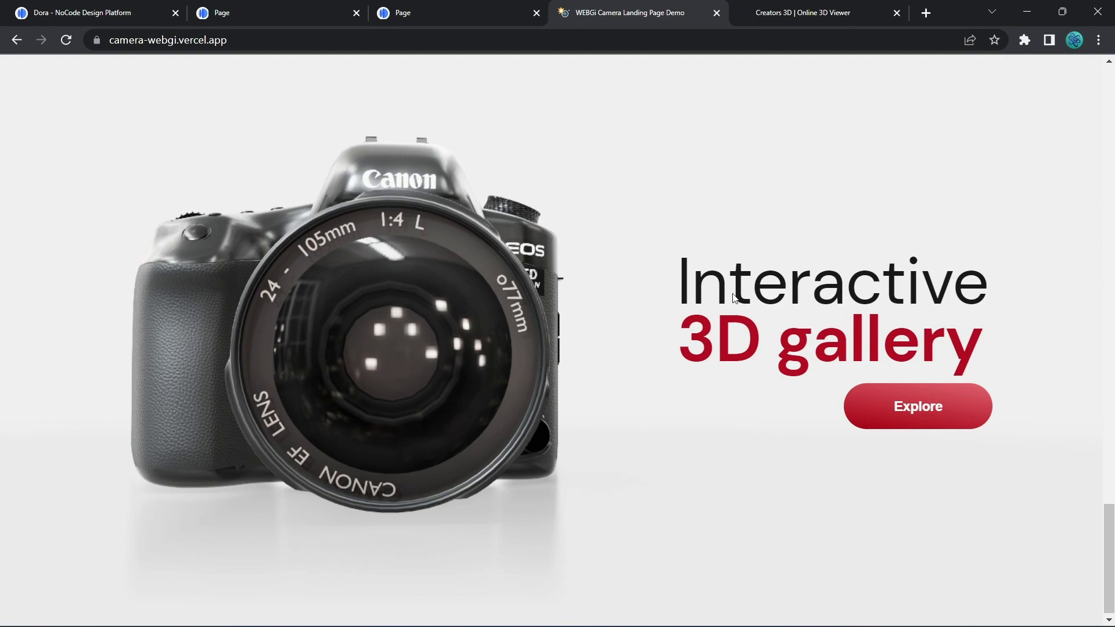
pyautogui.scroll(-10, 519, 355)
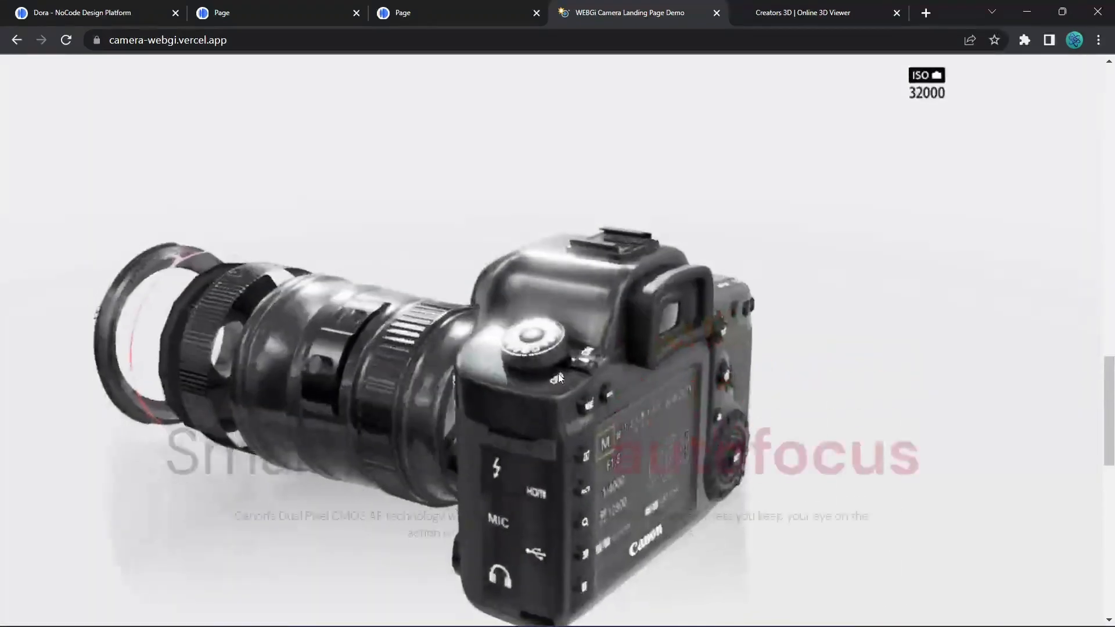
pyautogui.scroll(10, 935, 390)
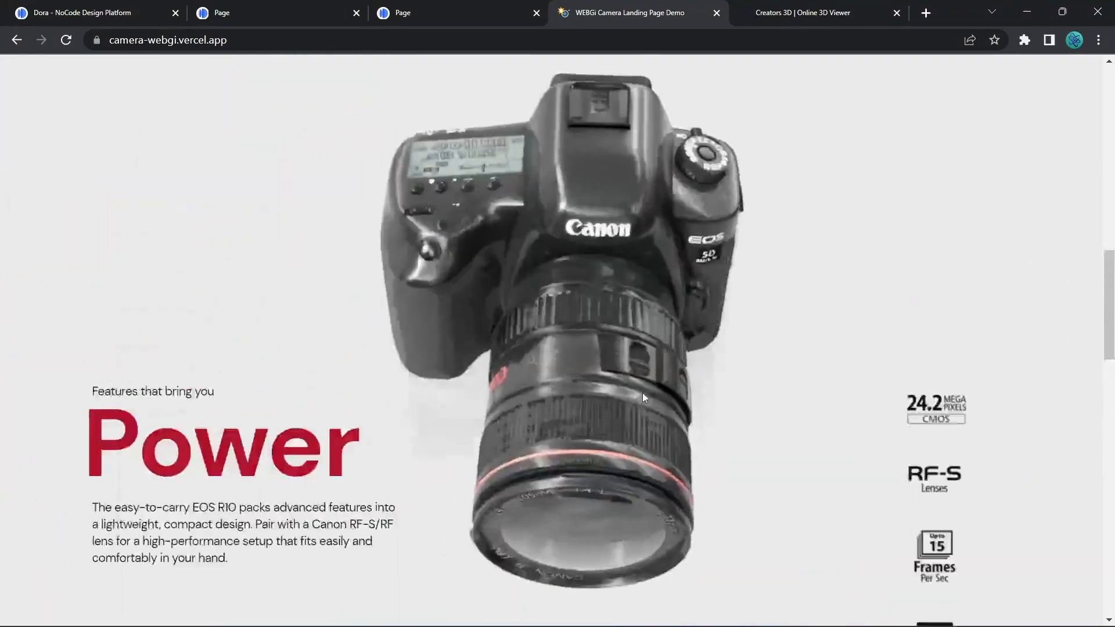
pyautogui.scroll(5, 604, 400)
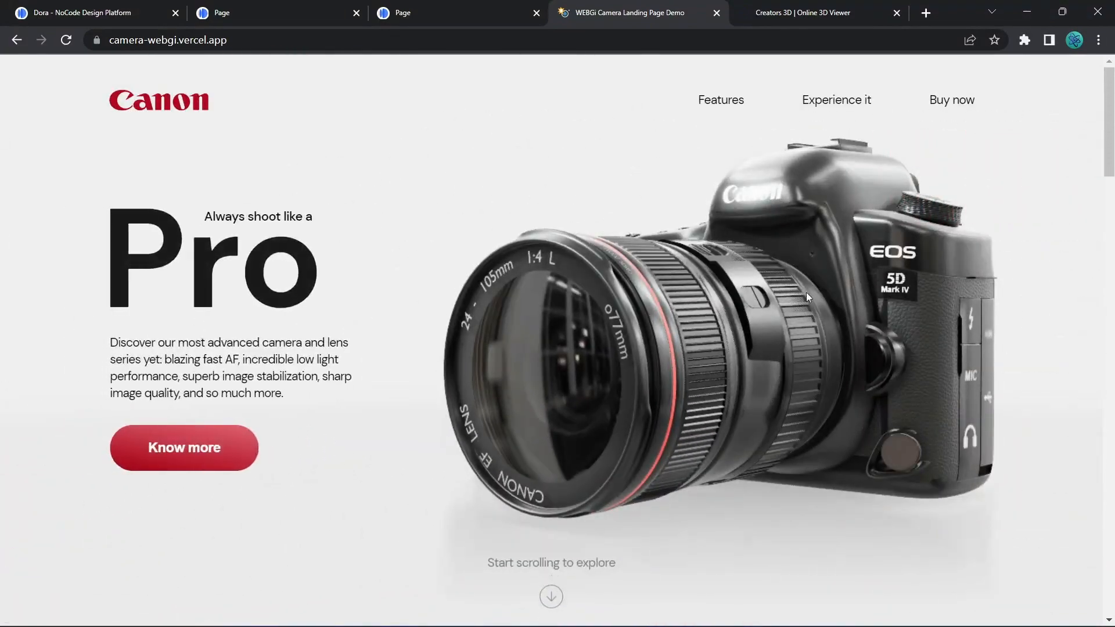
pyautogui.scroll(-5, 800, 305)
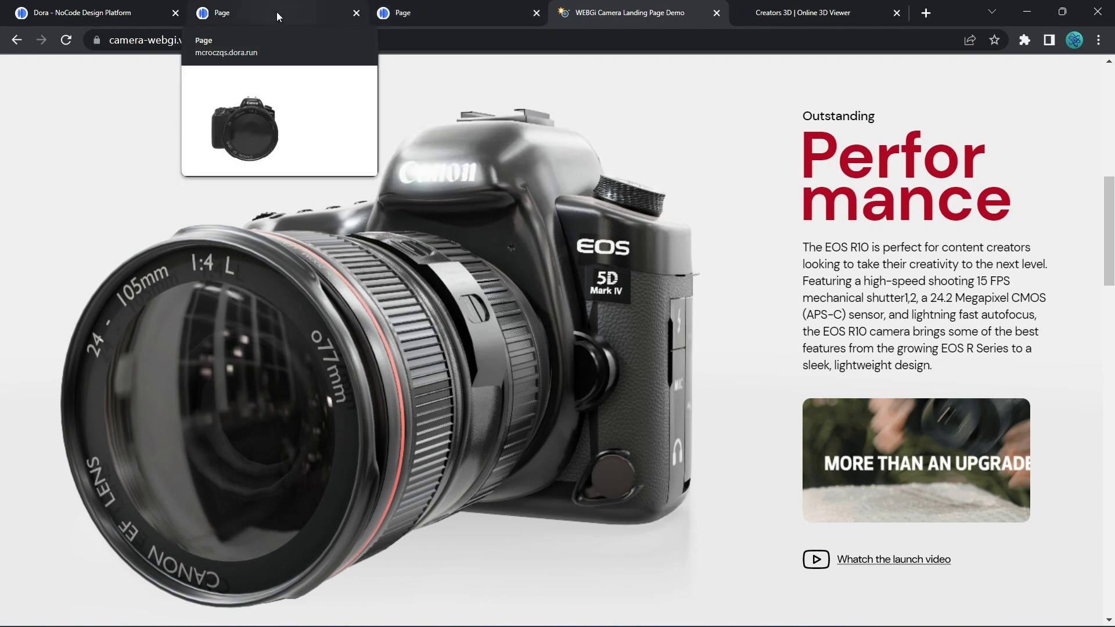
pyautogui.click(276, 12)
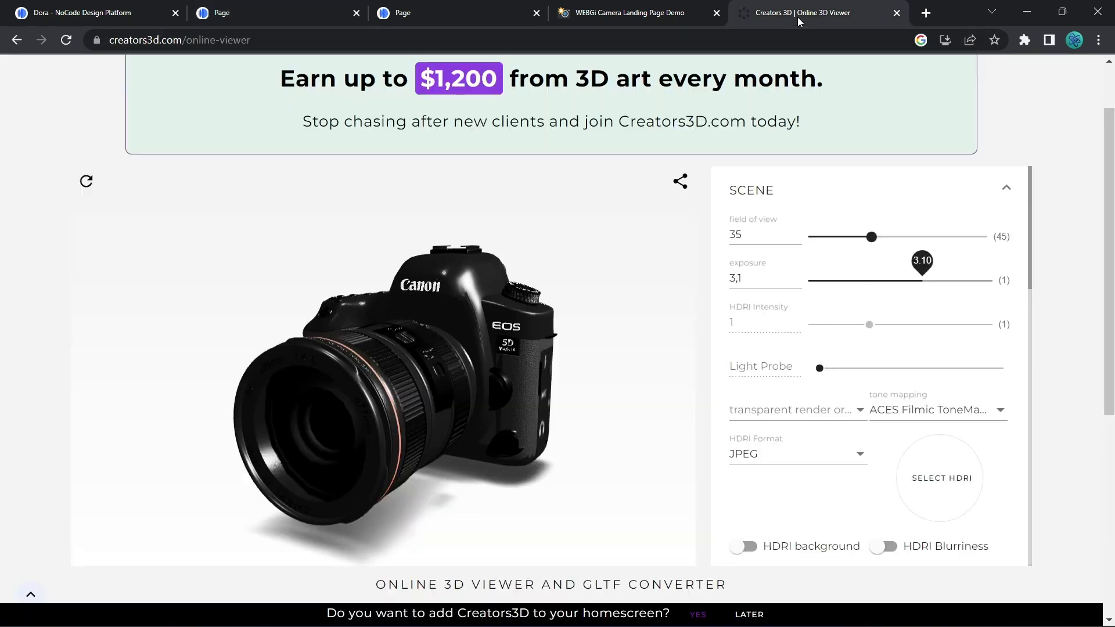
# Orbit the camera model in the Creators 3D viewer and compare its look with the demo, preview and published pages.
pyautogui.click(796, 16)
pyautogui.moveTo(535, 374); pyautogui.dragTo(506, 411)
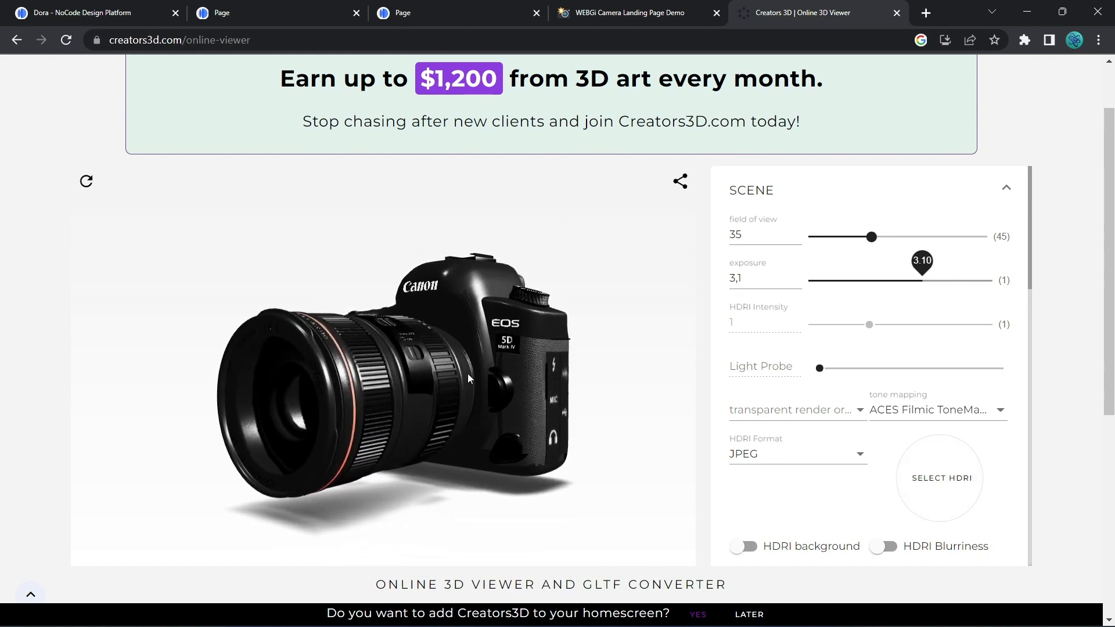
pyautogui.click(601, 13)
pyautogui.click(470, 8)
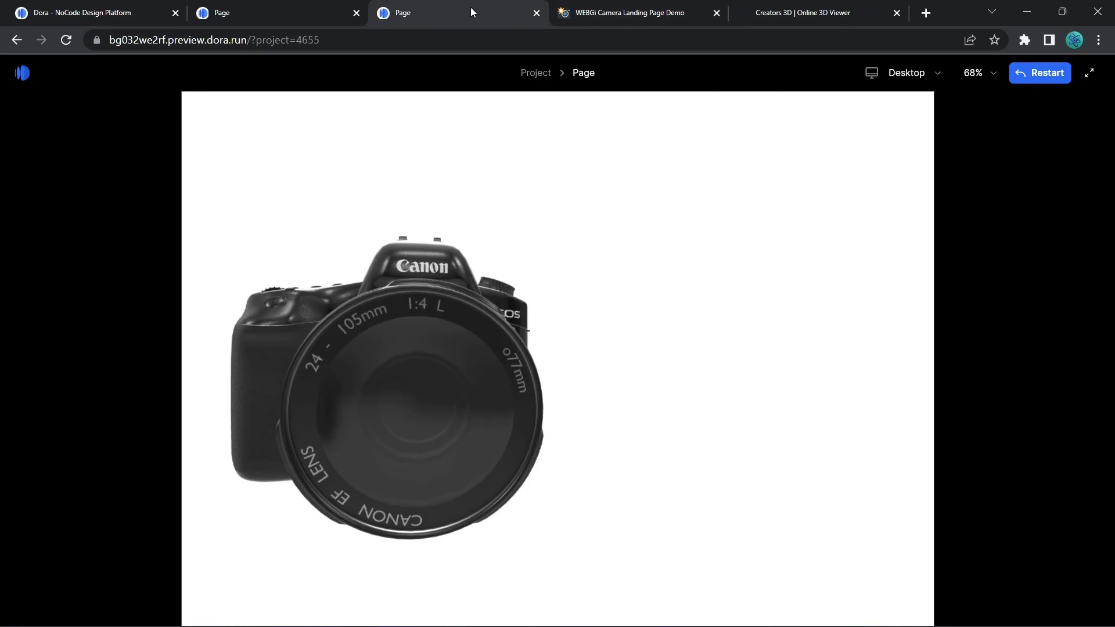
pyautogui.click(298, 13)
# Try the grey indoor hall HDRI on the camera model in the Creators 3D viewer, orbit the model, and remove the HDRI.
pyautogui.click(825, 13)
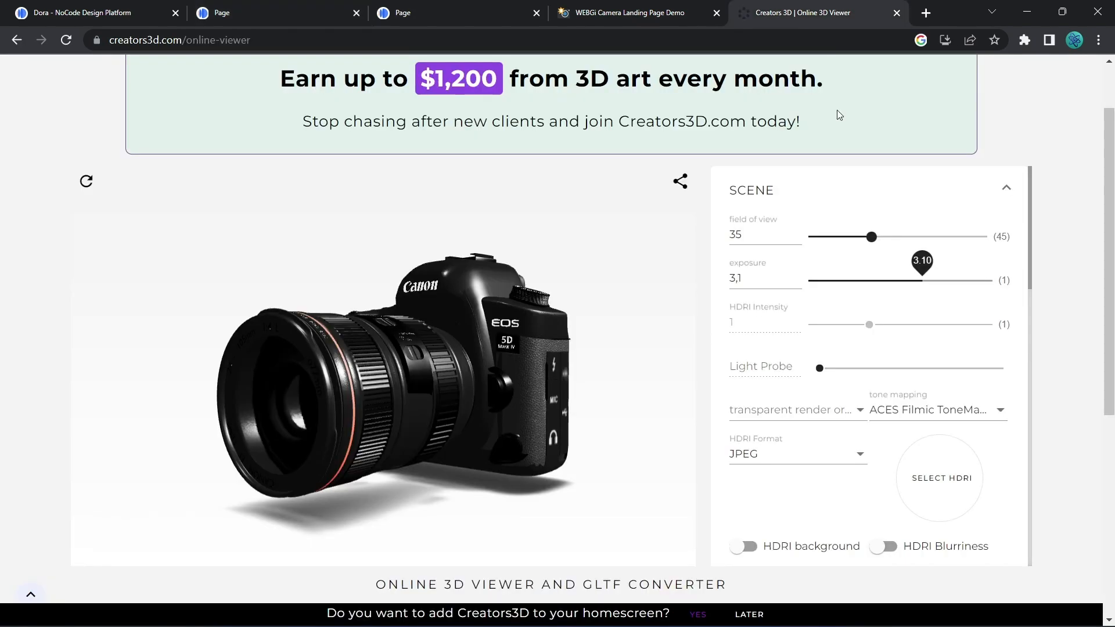
pyautogui.click(953, 476)
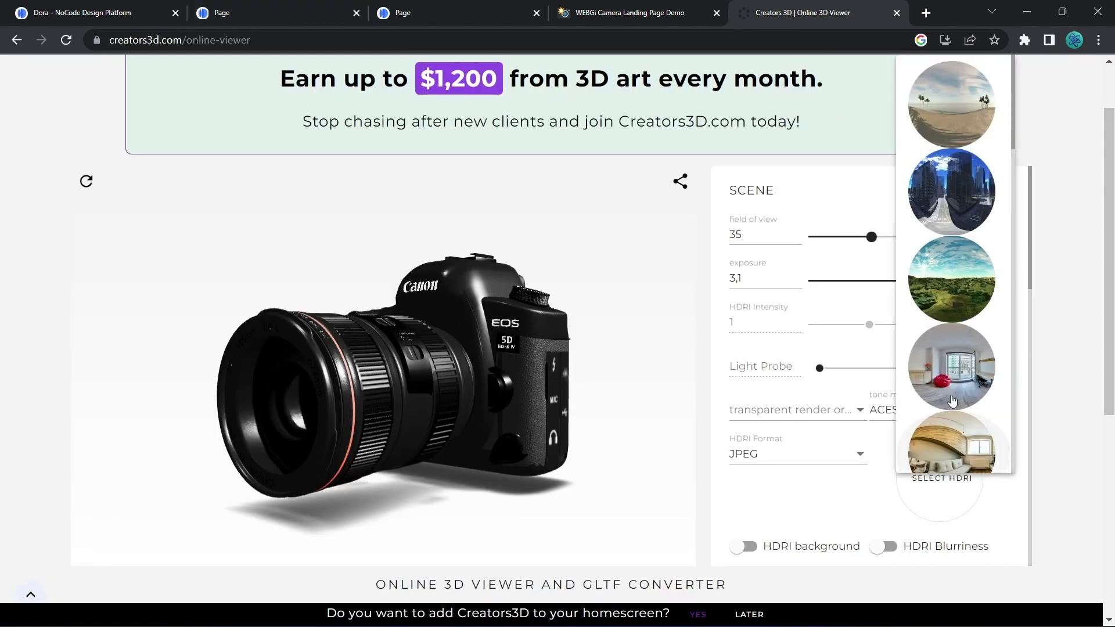
pyautogui.scroll(-3, 951, 384)
pyautogui.scroll(-2, 951, 380)
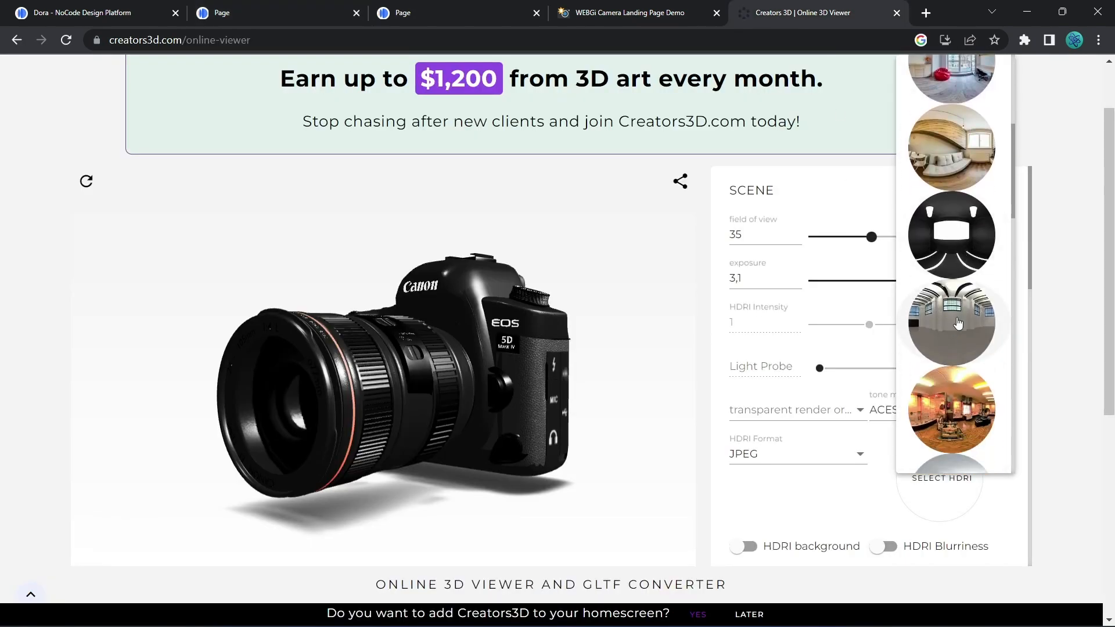
pyautogui.click(957, 336)
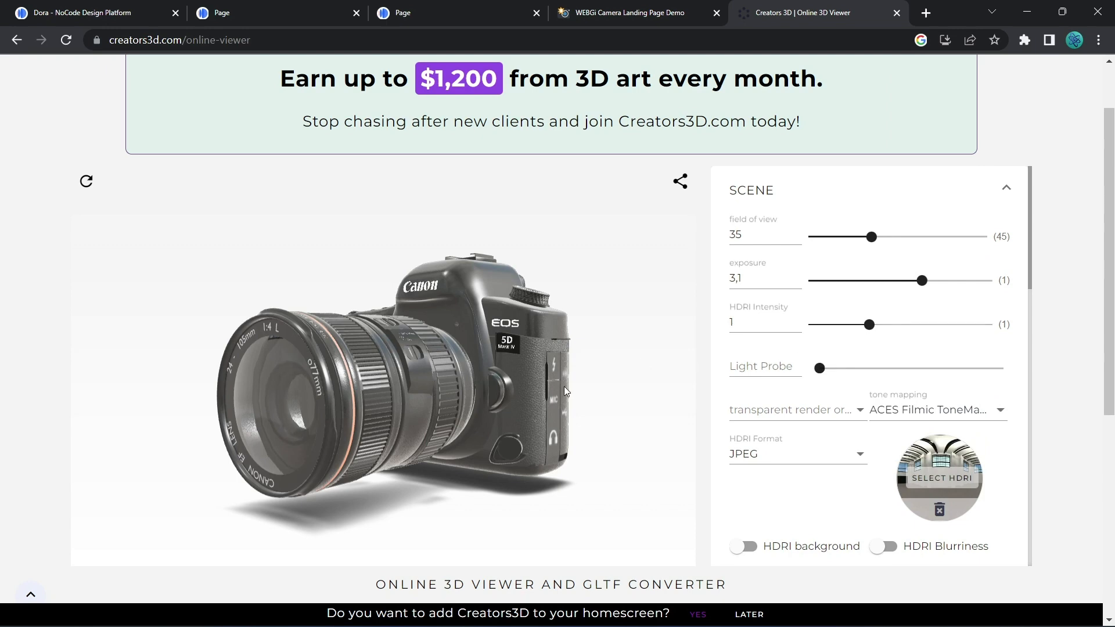
pyautogui.moveTo(372, 395); pyautogui.dragTo(339, 360)
pyautogui.click(940, 510)
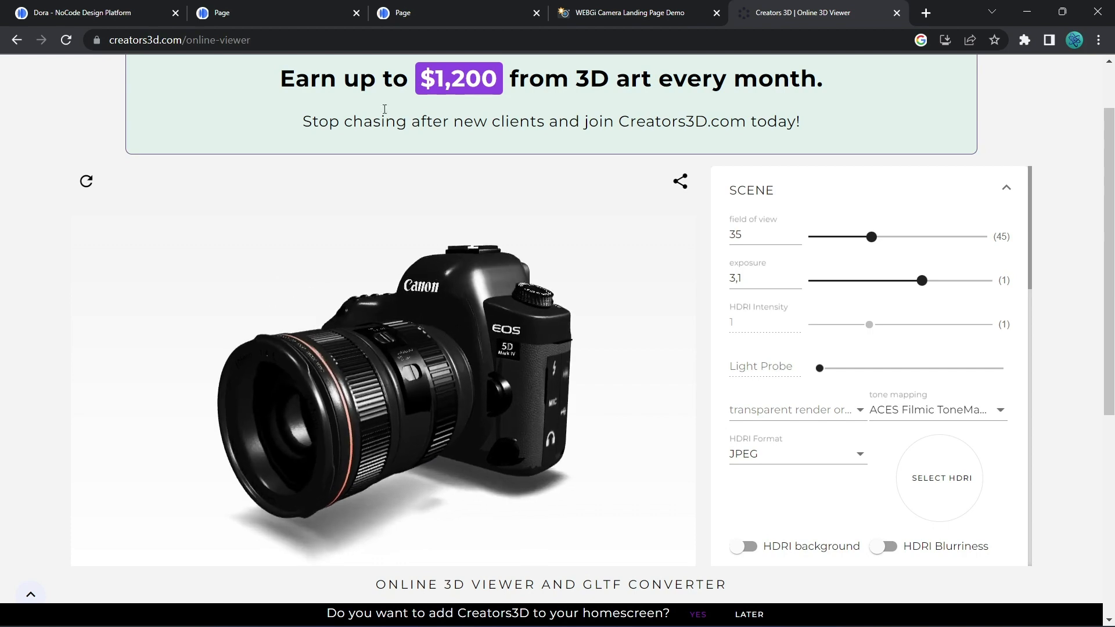
# Compare the published page's camera views with the opening Pro section of the WEBGi demo.
pyautogui.click(288, 8)
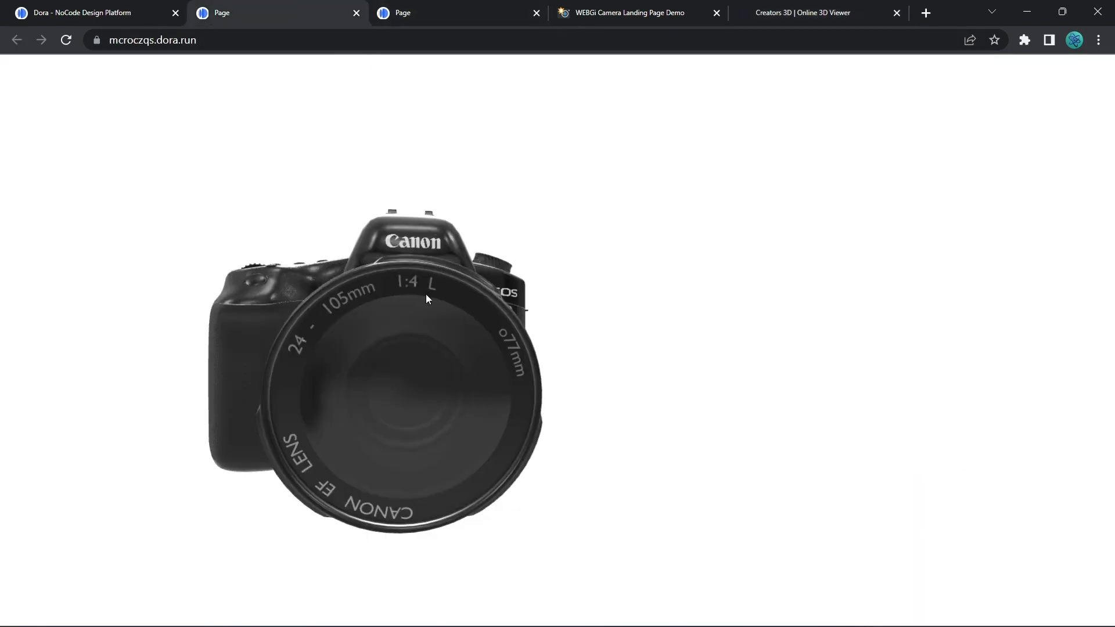
pyautogui.scroll(-5, 448, 368)
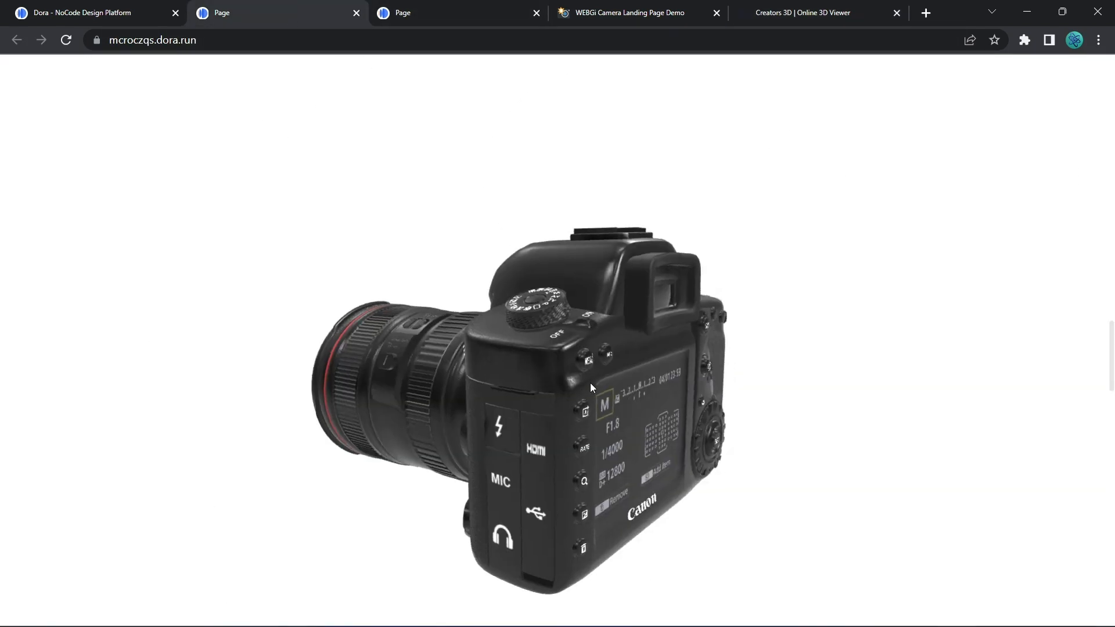
pyautogui.click(96, 17)
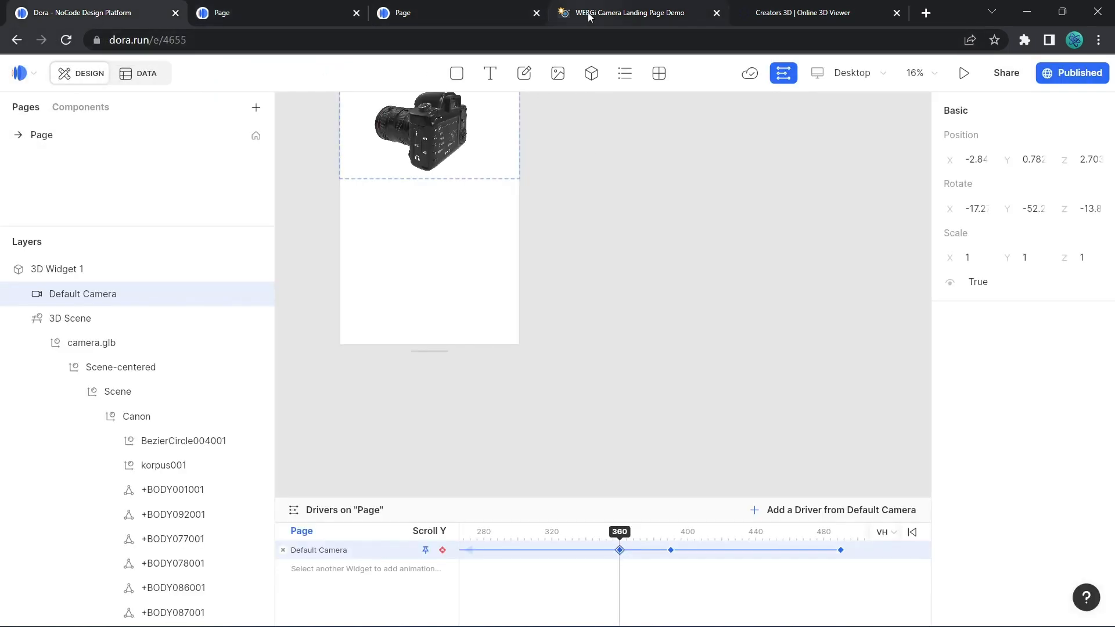
pyautogui.click(621, 13)
pyautogui.scroll(5, 593, 352)
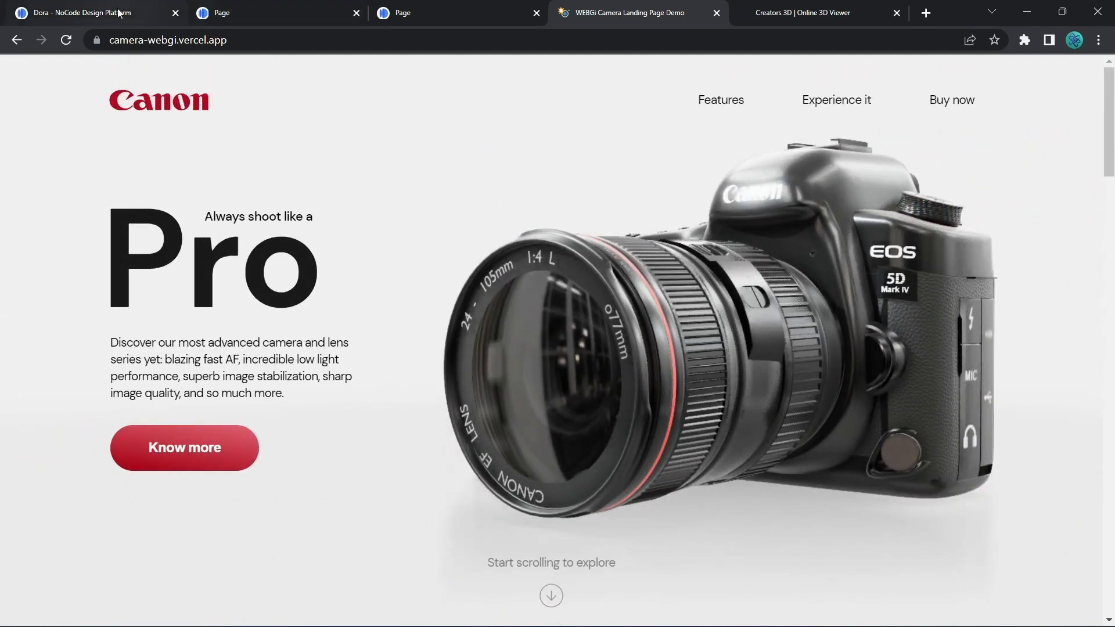
# Examine the Default Camera's keyframes in the Dora editor back to 0 VH, and close the preview tab.
pyautogui.click(96, 13)
pyautogui.scroll(2, 581, 284)
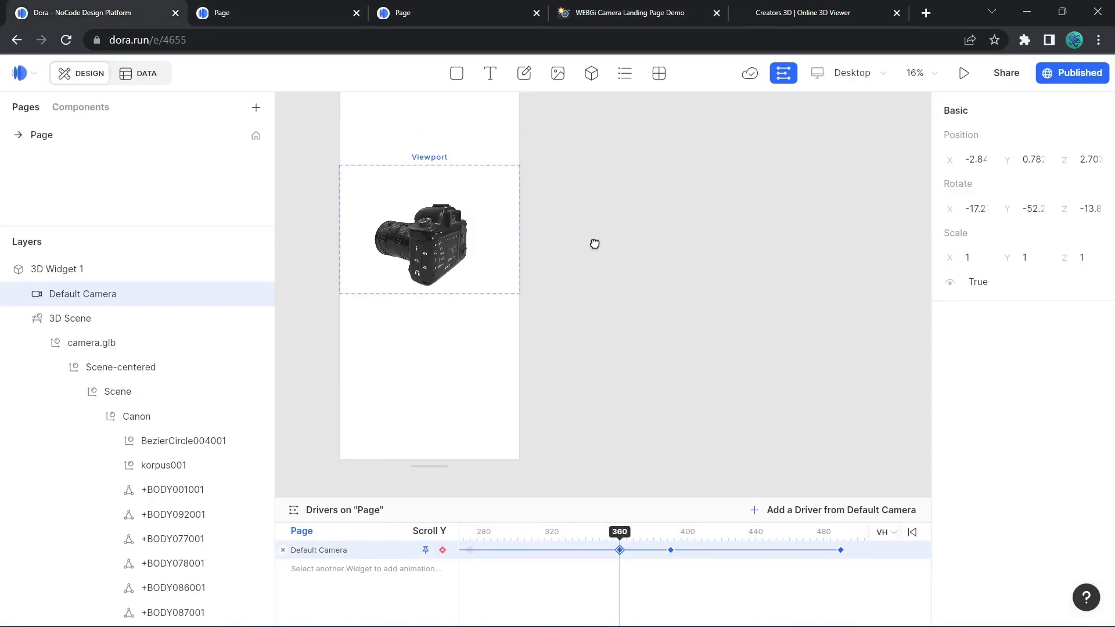
pyautogui.scroll(3, 595, 244)
pyautogui.hscroll(-2, 594, 244)
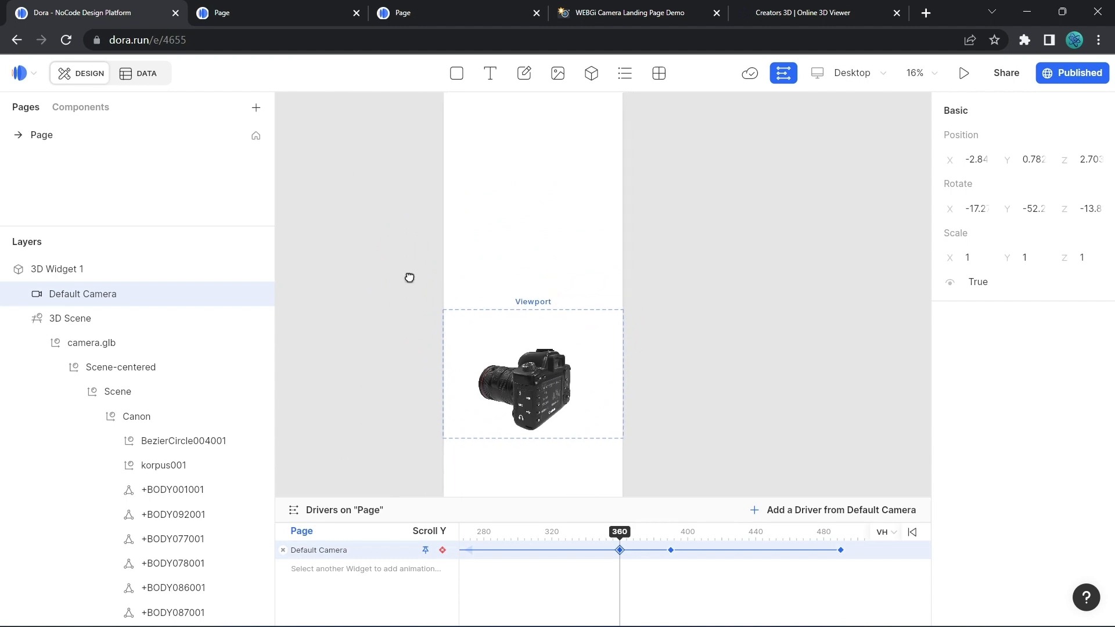
pyautogui.scroll(2, 410, 278)
pyautogui.hscroll(1, 410, 278)
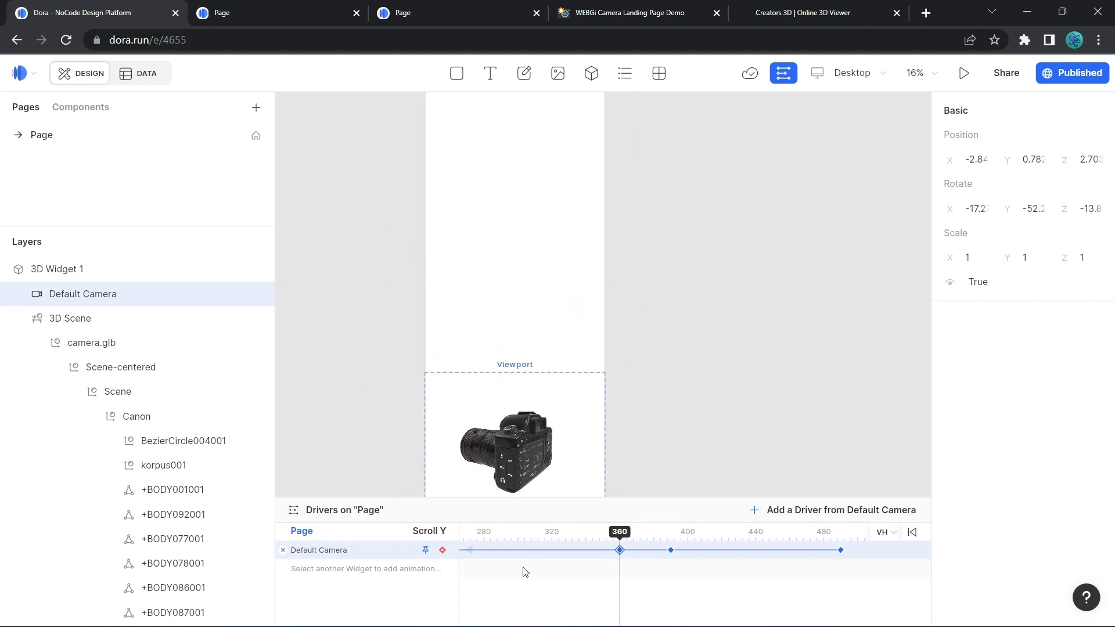
pyautogui.hscroll(-10, 637, 577)
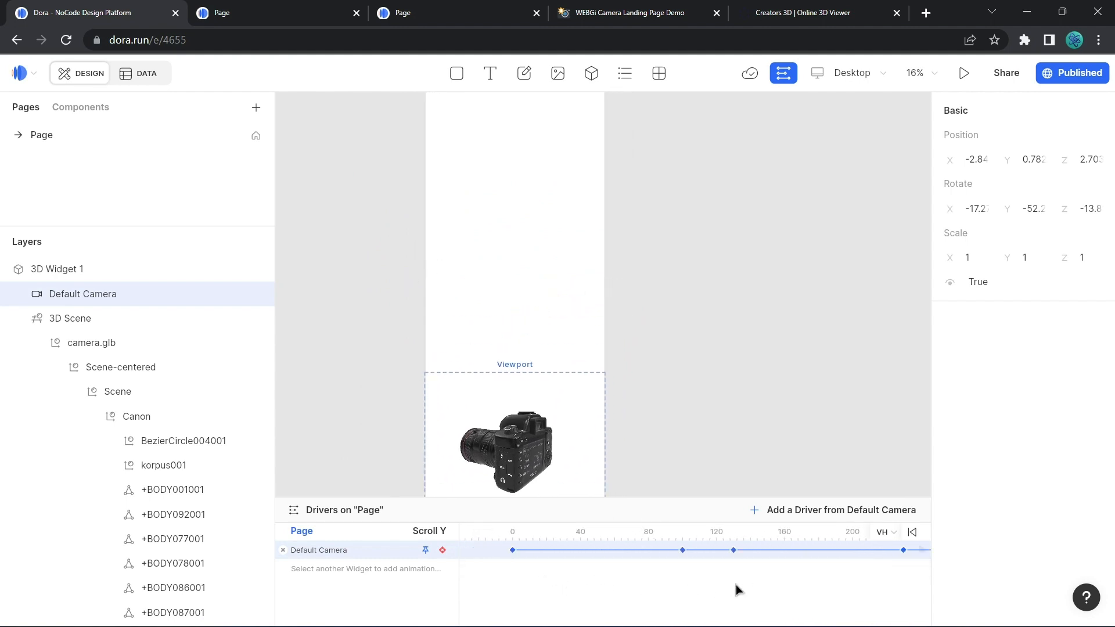
pyautogui.hotkey('ctrl', 'w')
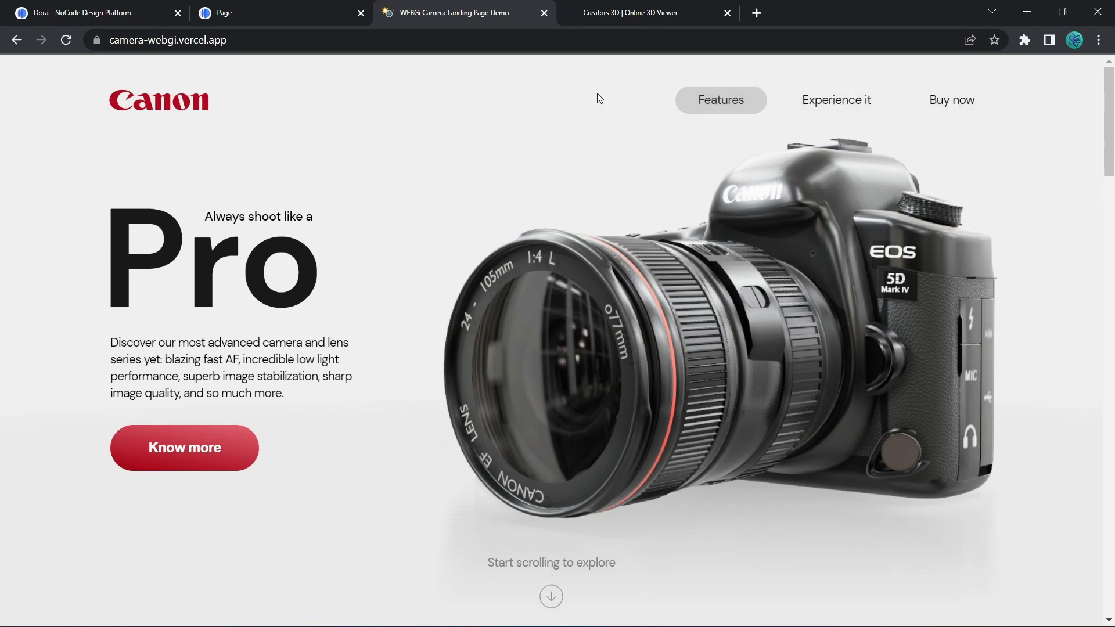
# Switch to the Dora editor, draw a header container about 1380 × 125 along the viewport's upper edge, and remove its fill.
pyautogui.click(149, 15)
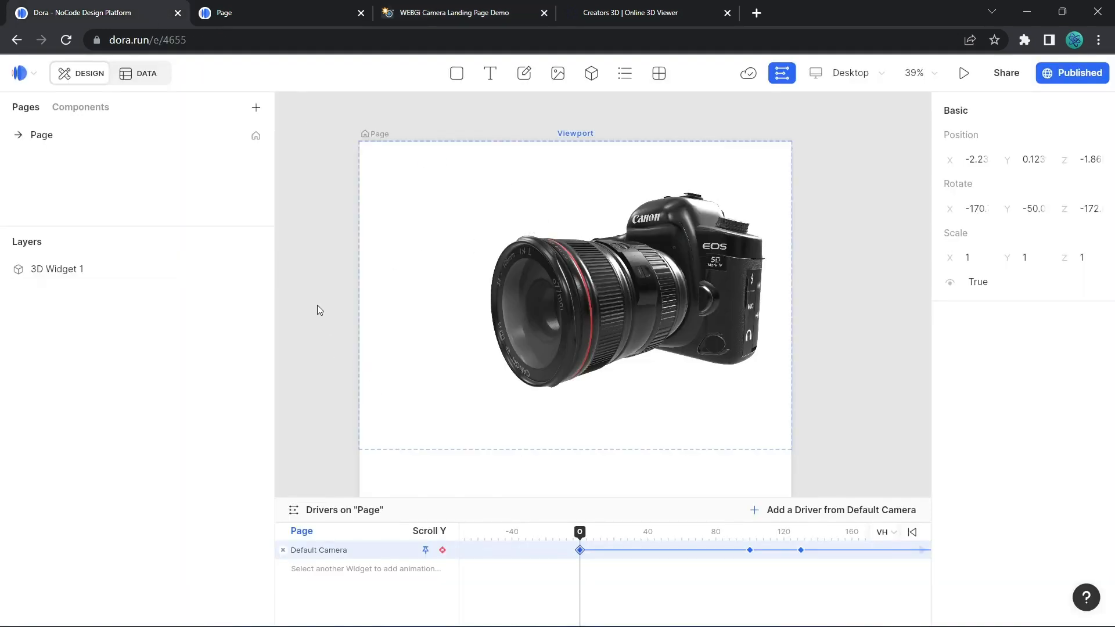
pyautogui.scroll(1, 319, 296)
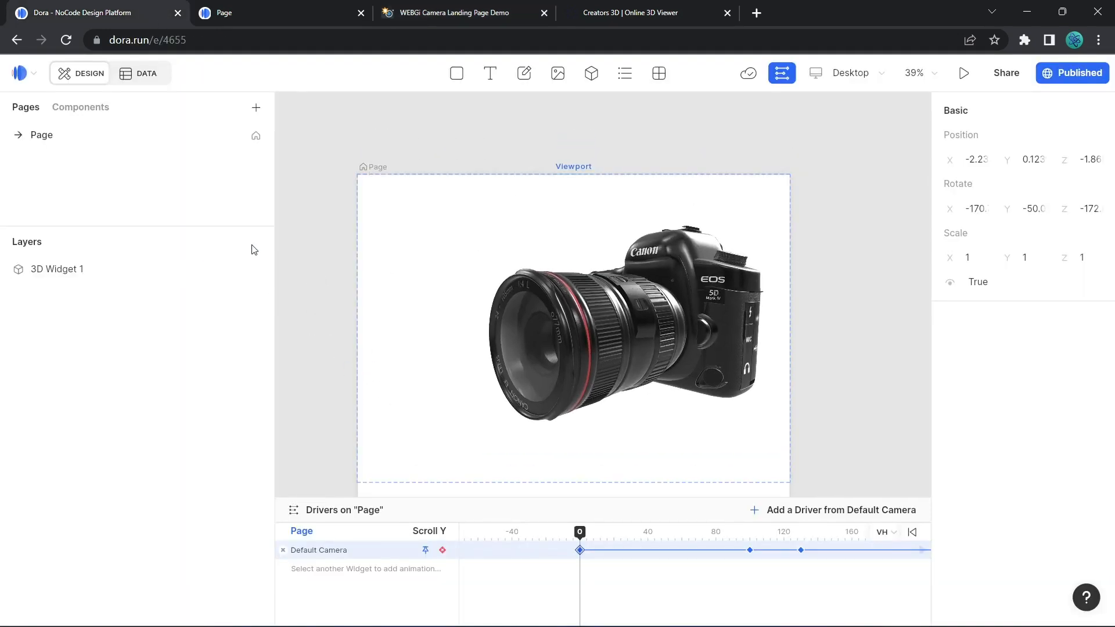
pyautogui.click(459, 74)
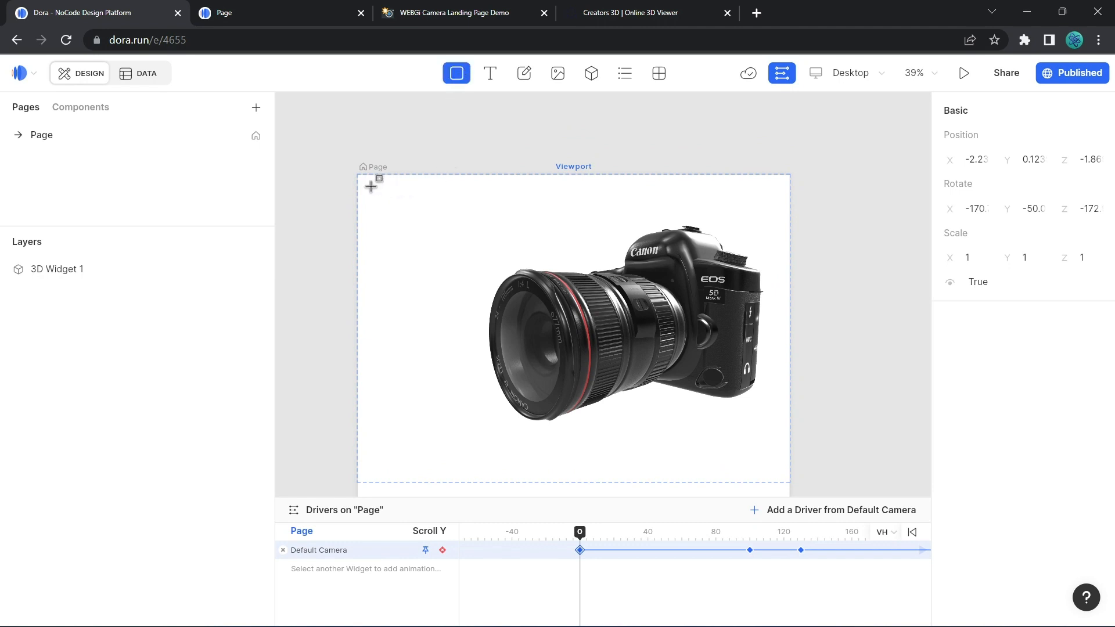
pyautogui.moveTo(371, 184); pyautogui.dragTo(784, 225)
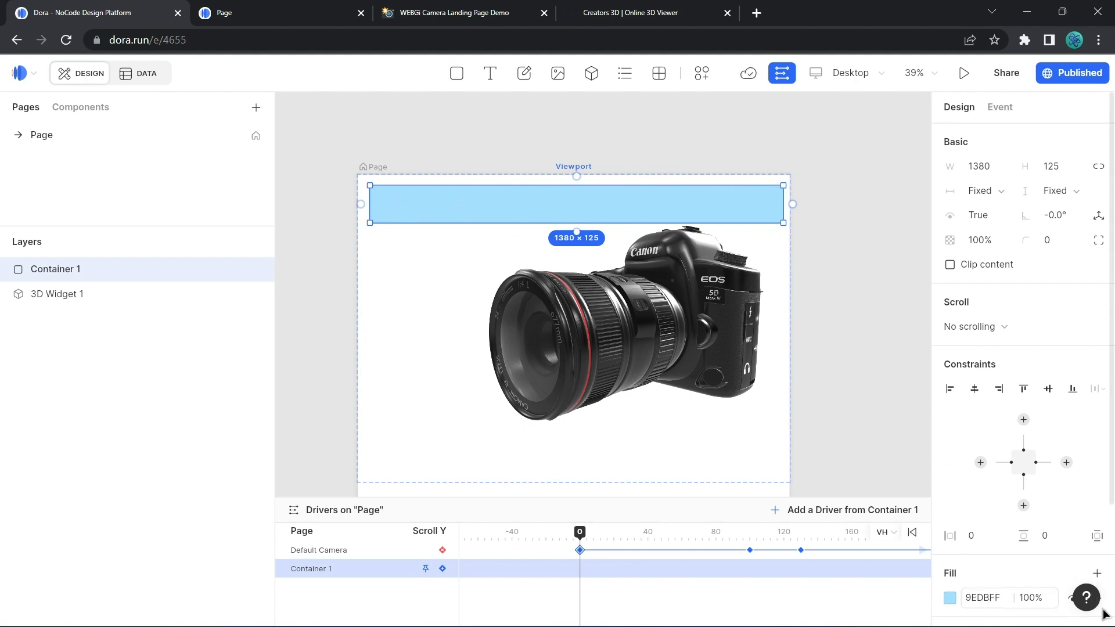
pyautogui.scroll(-3, 1075, 478)
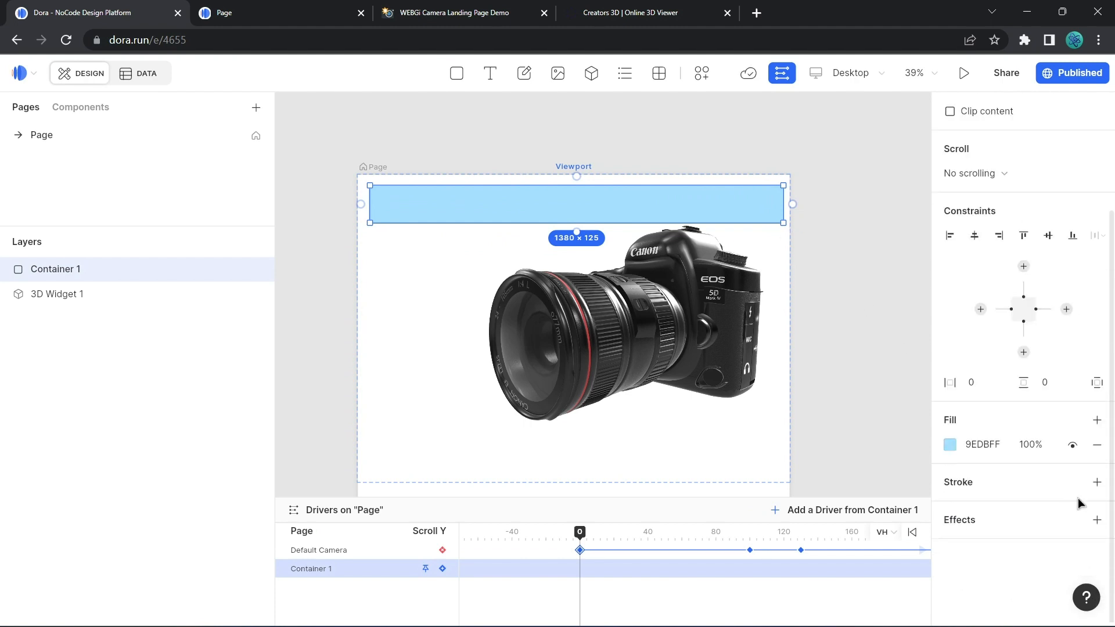
pyautogui.click(1098, 445)
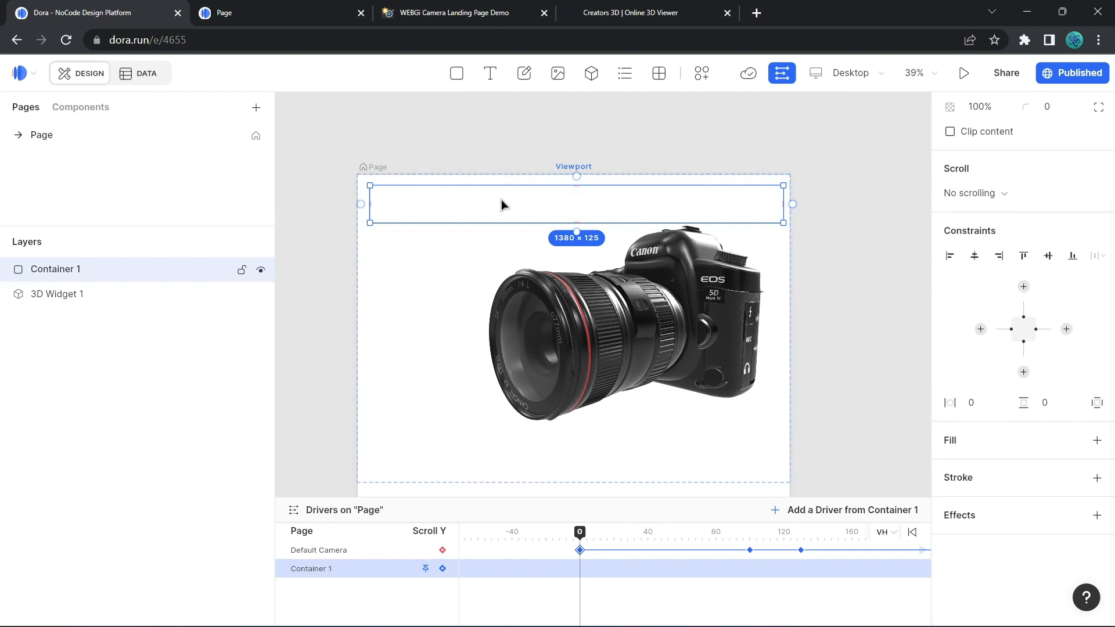
# Add the text "Canon" inside the header container, near its left end.
pyautogui.click(490, 76)
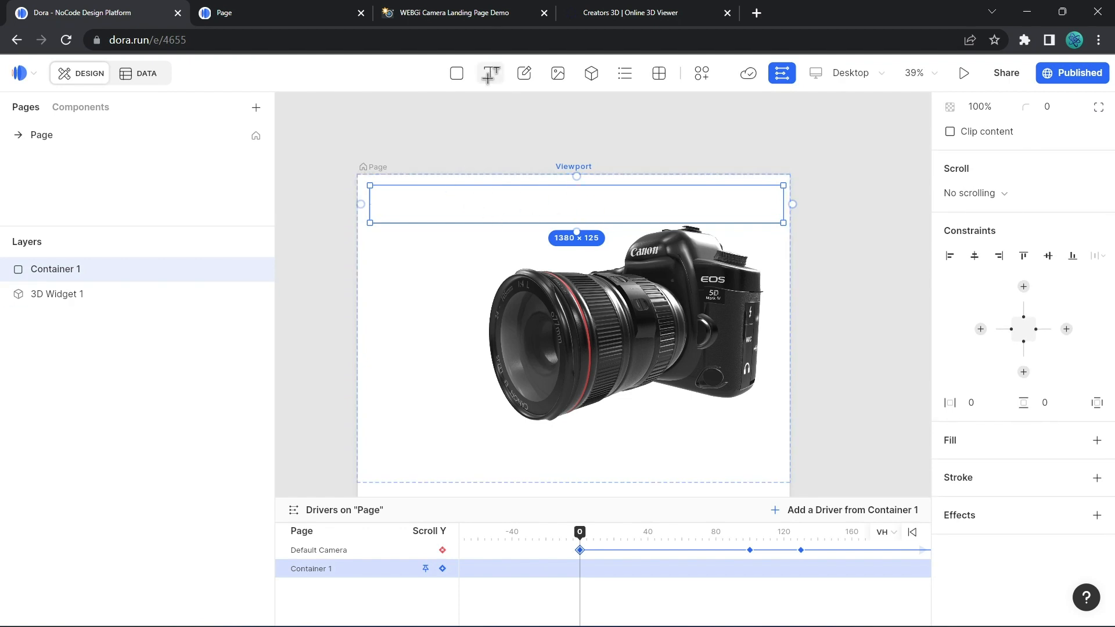
pyautogui.click(385, 201)
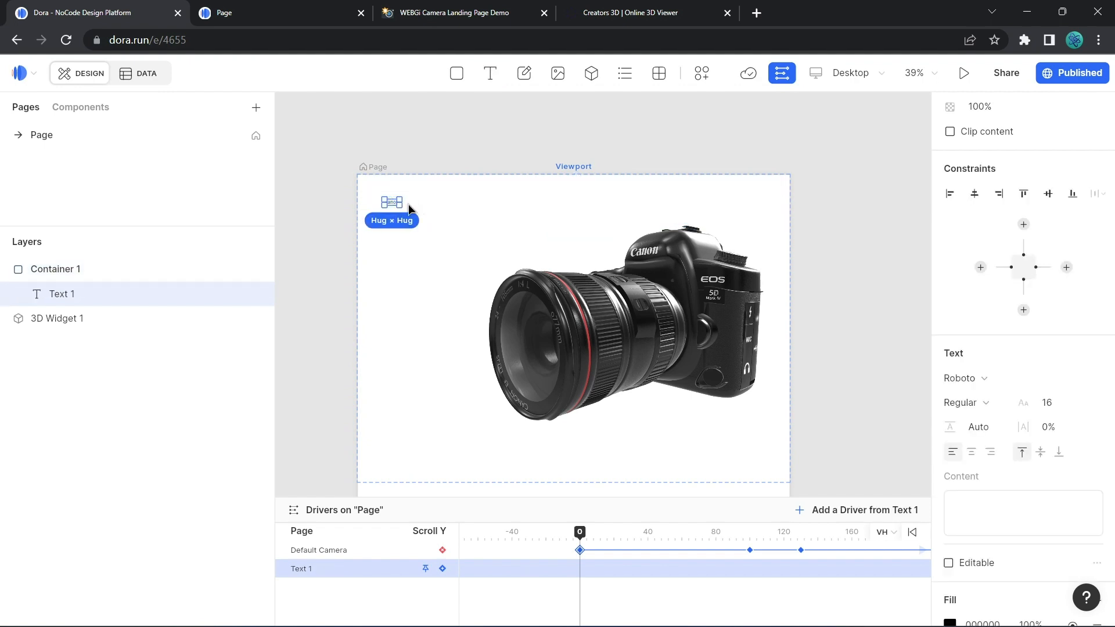
pyautogui.scroll(5, 409, 204)
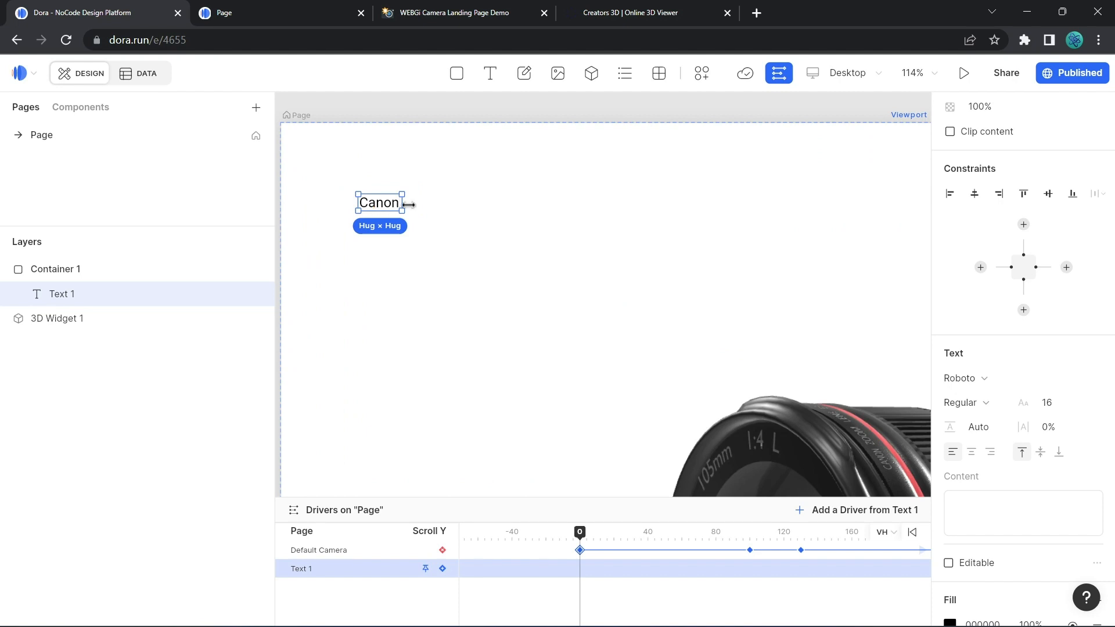
# Set the Canon text's font to Fugaz One and its size to 60.
pyautogui.doubleClick(378, 202)
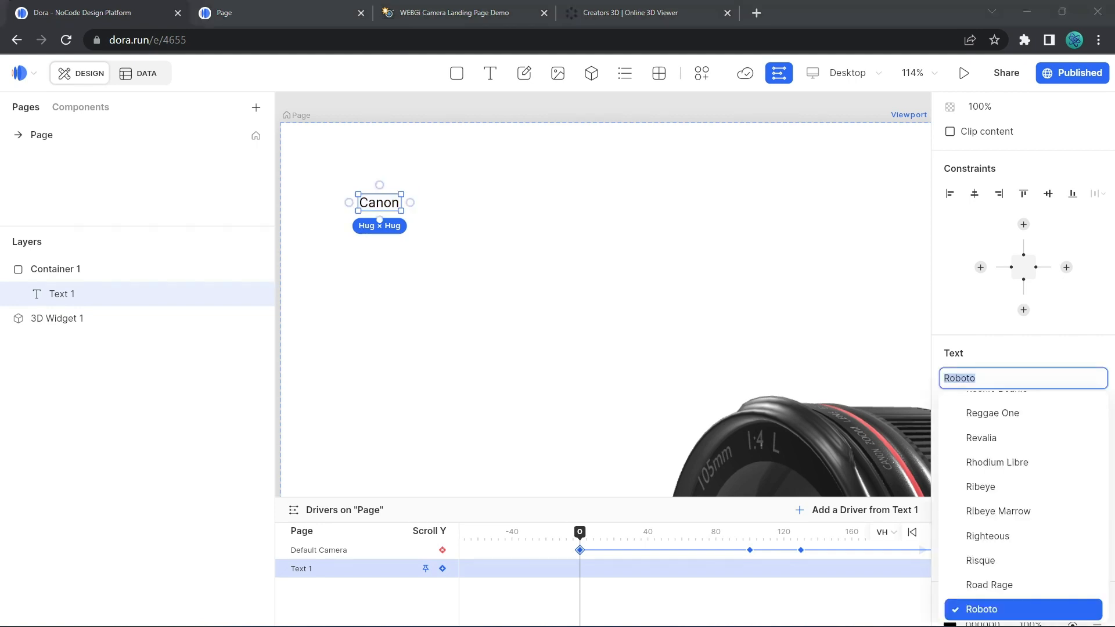
pyautogui.click(803, 422)
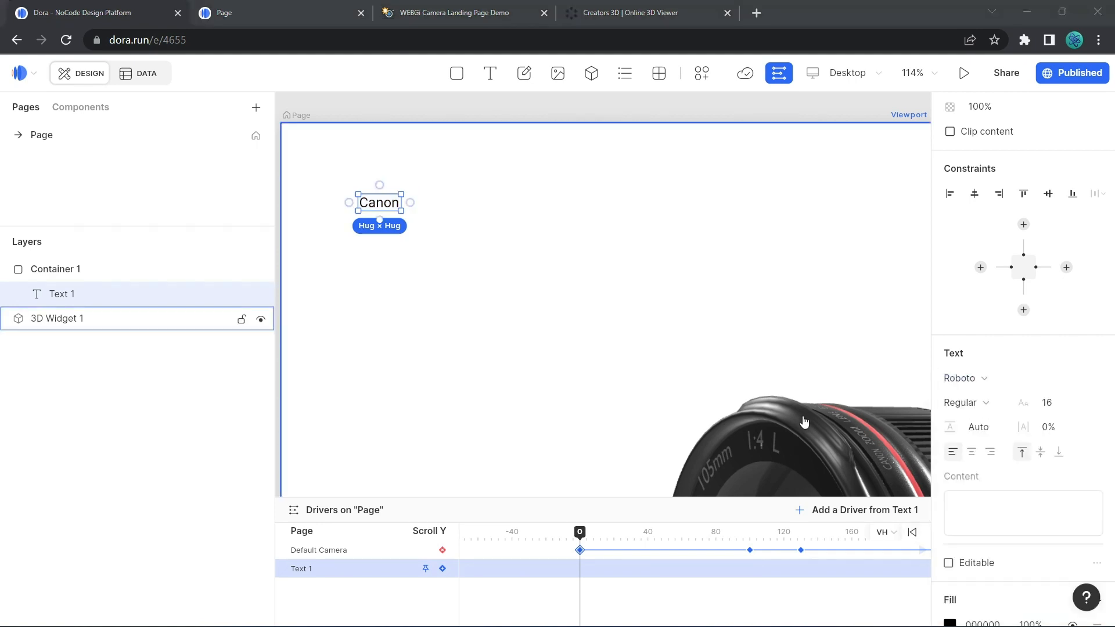
pyautogui.click(978, 378)
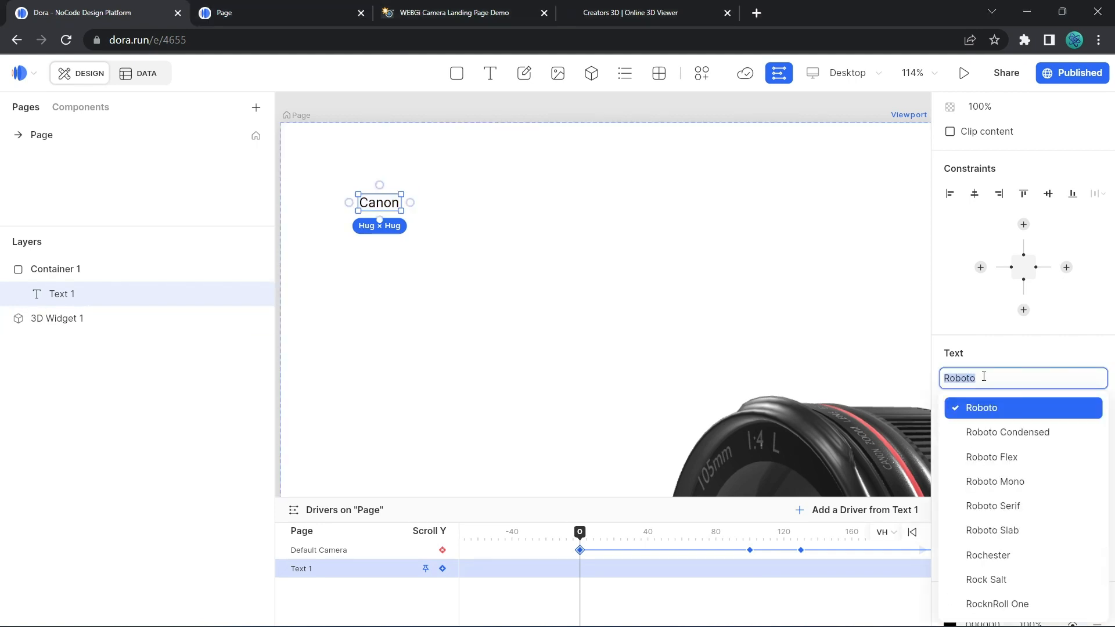
pyautogui.write('fuga')
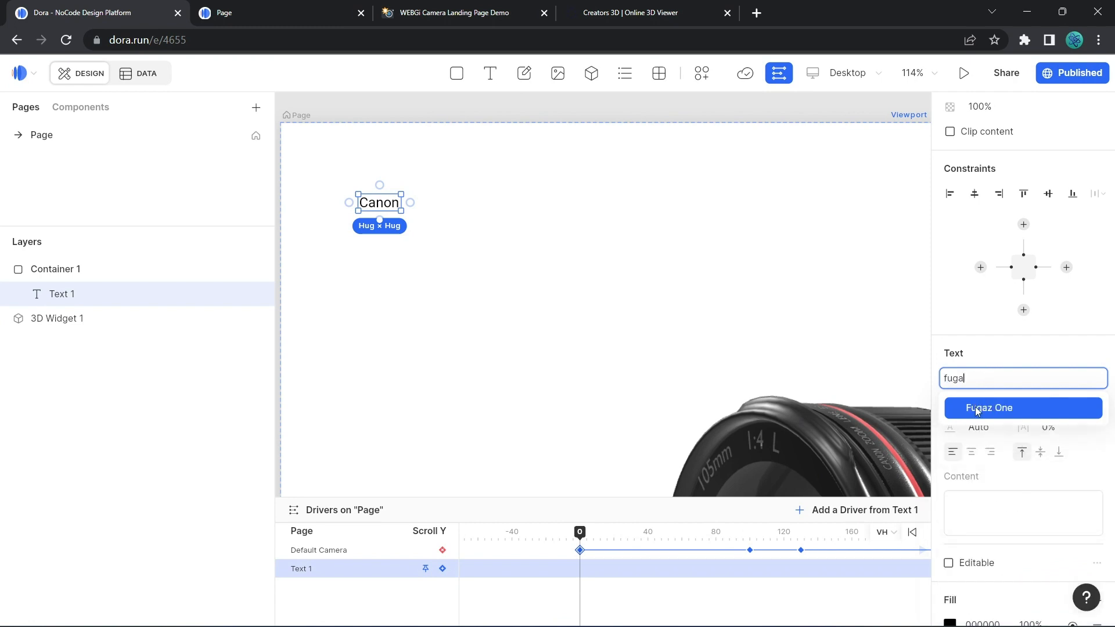
pyautogui.click(984, 409)
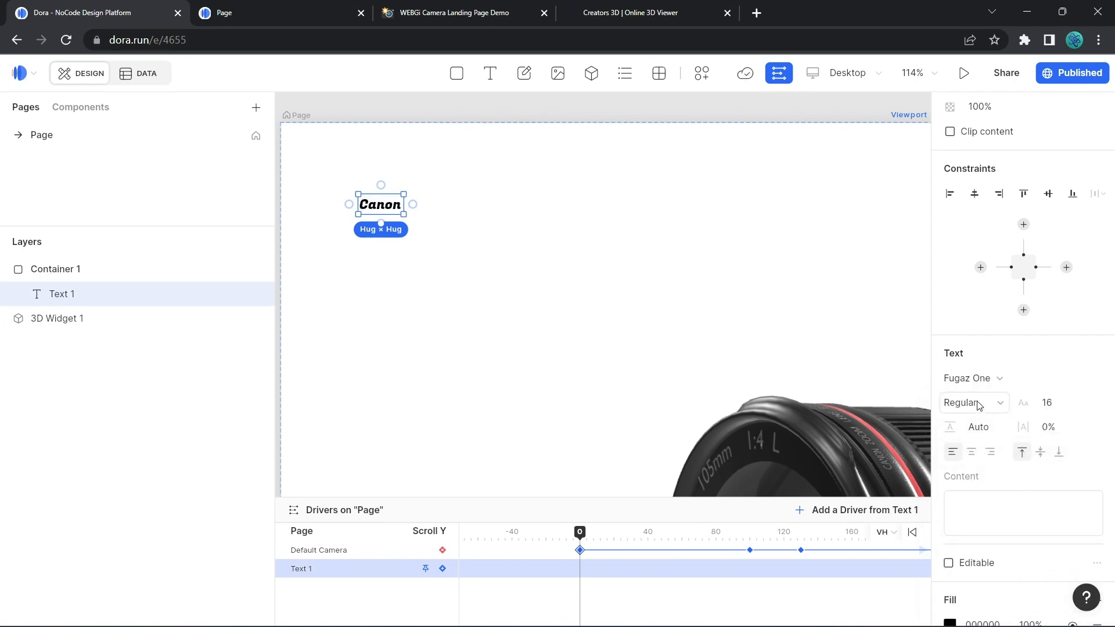
pyautogui.click(1058, 406)
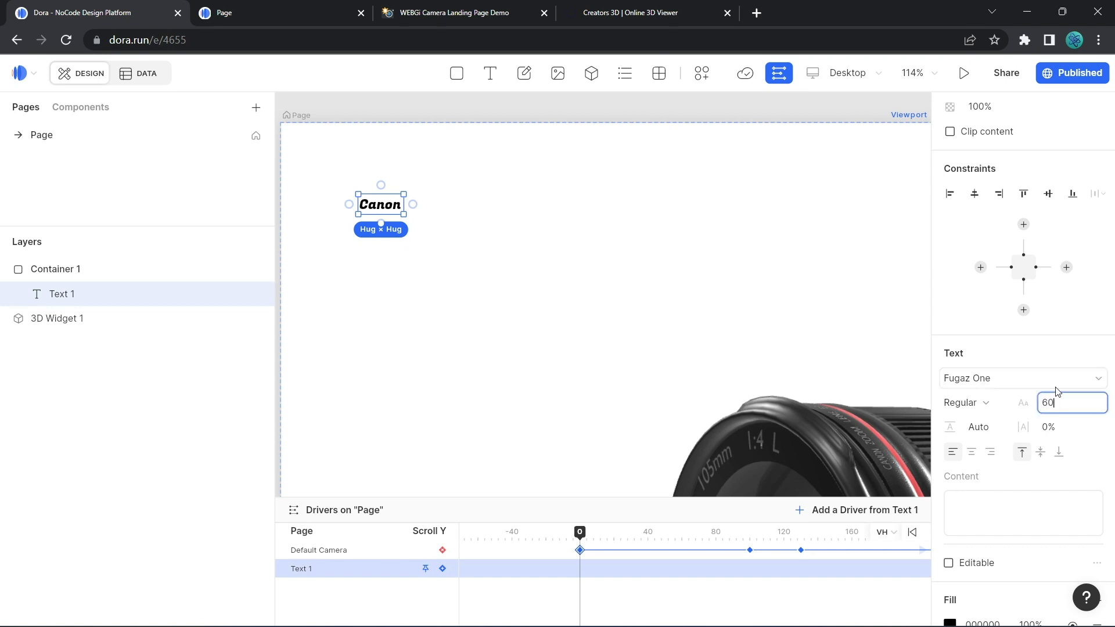
pyautogui.press('Return')
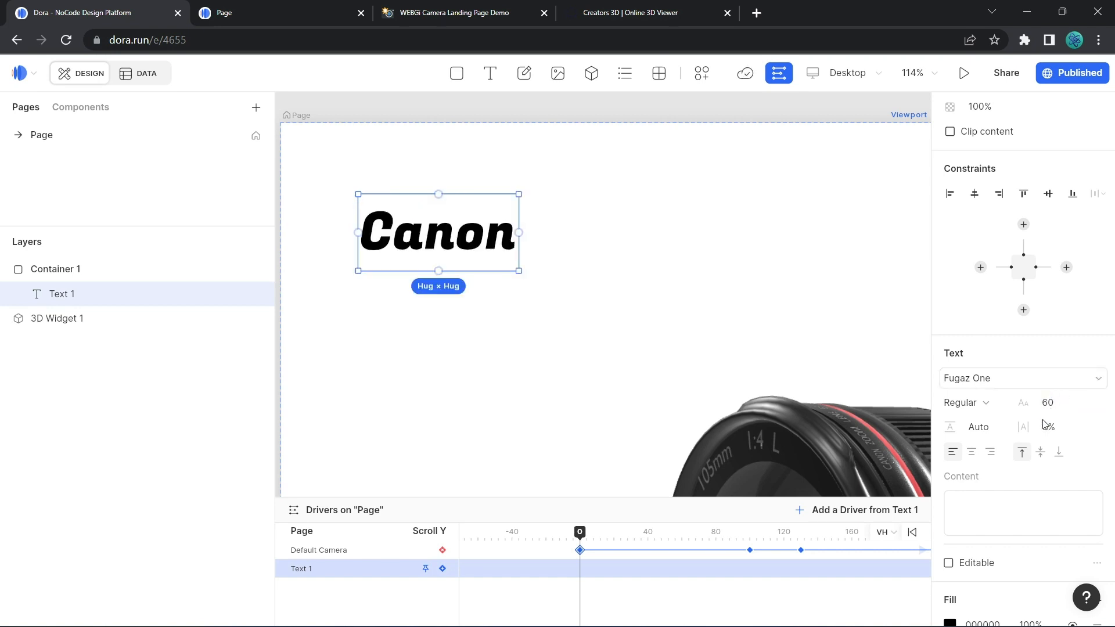
# Set the Canon text's fill colour to BF1920.
pyautogui.scroll(-3, 1006, 462)
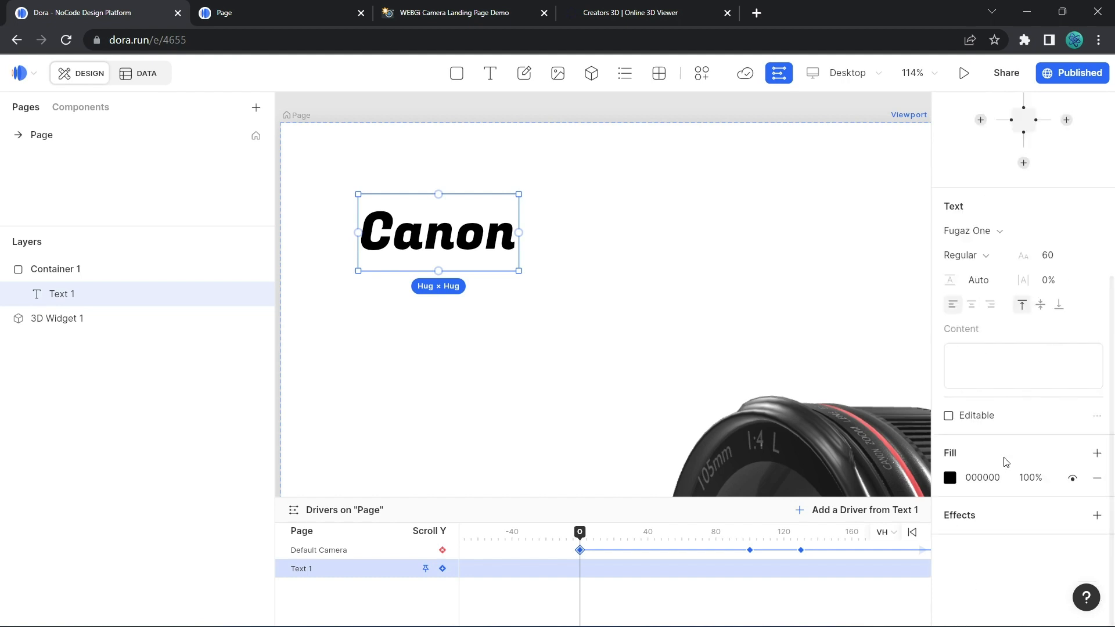
pyautogui.click(985, 476)
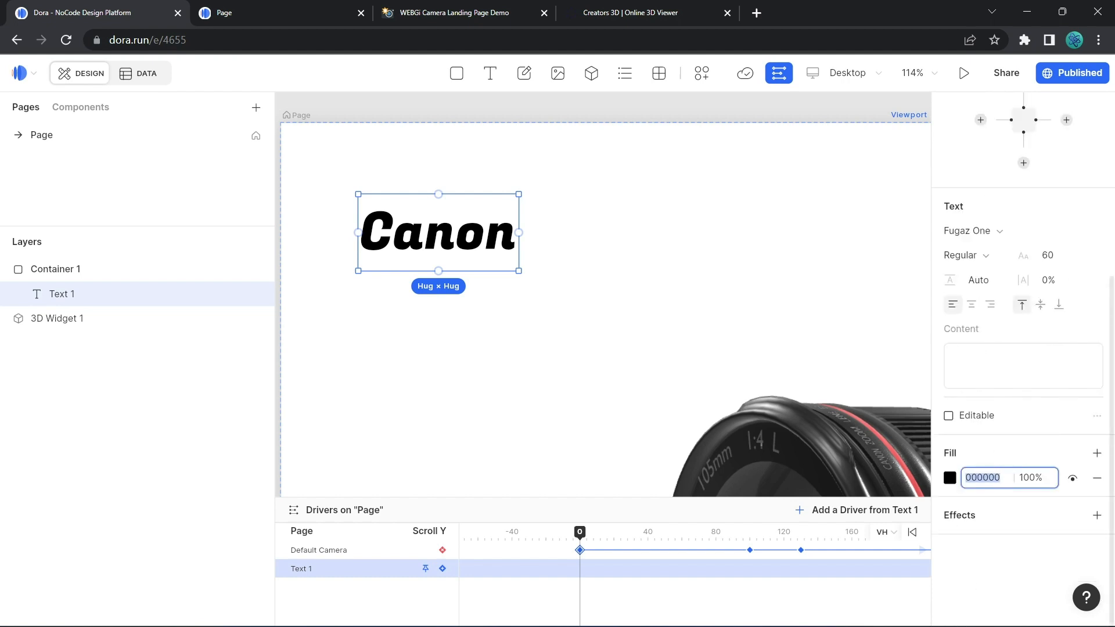
pyautogui.click(1114, 430)
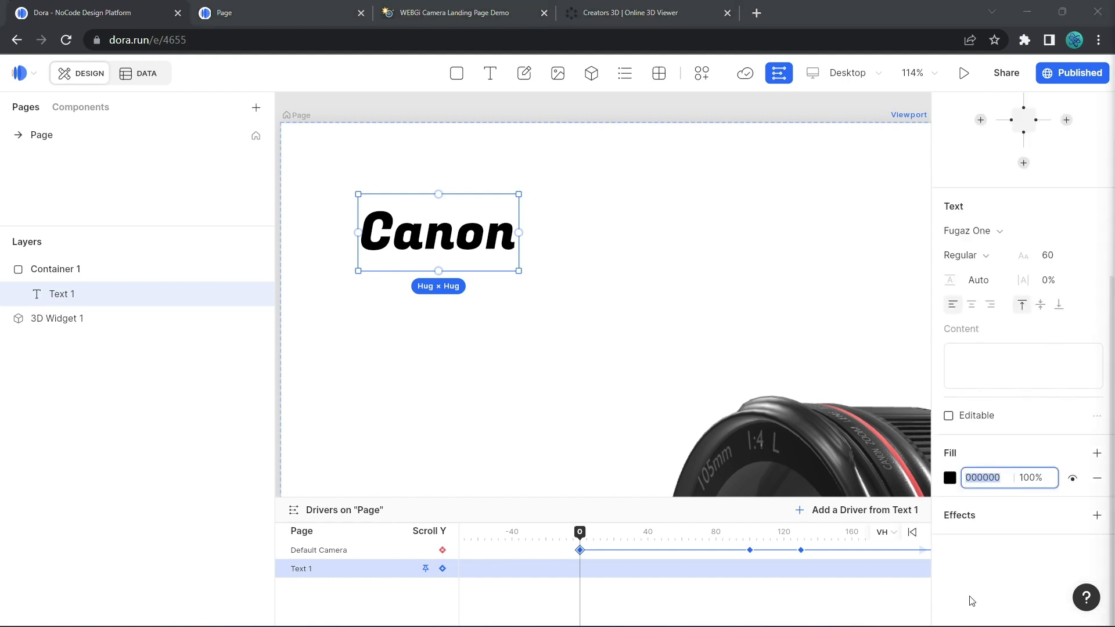
pyautogui.click(980, 476)
pyautogui.hotkey('ctrl', 'a')
pyautogui.write('BF1920')
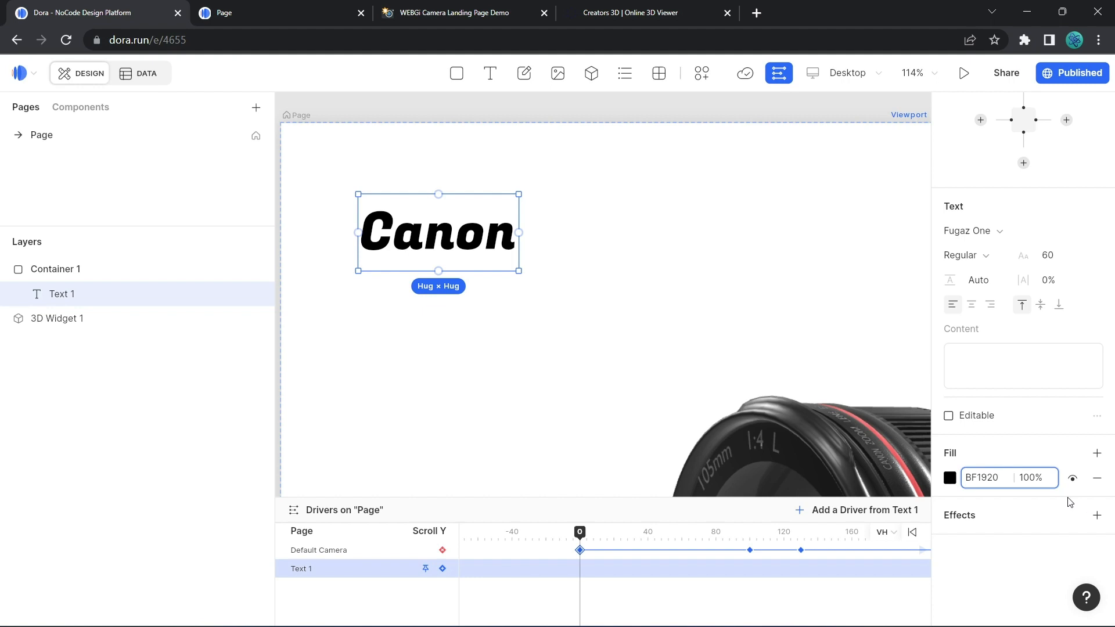
pyautogui.press('Return')
# Center the Canon text vertically near the header container's left end, constrained to the container's top and bottom with 0 offsets.
pyautogui.scroll(-5, 413, 373)
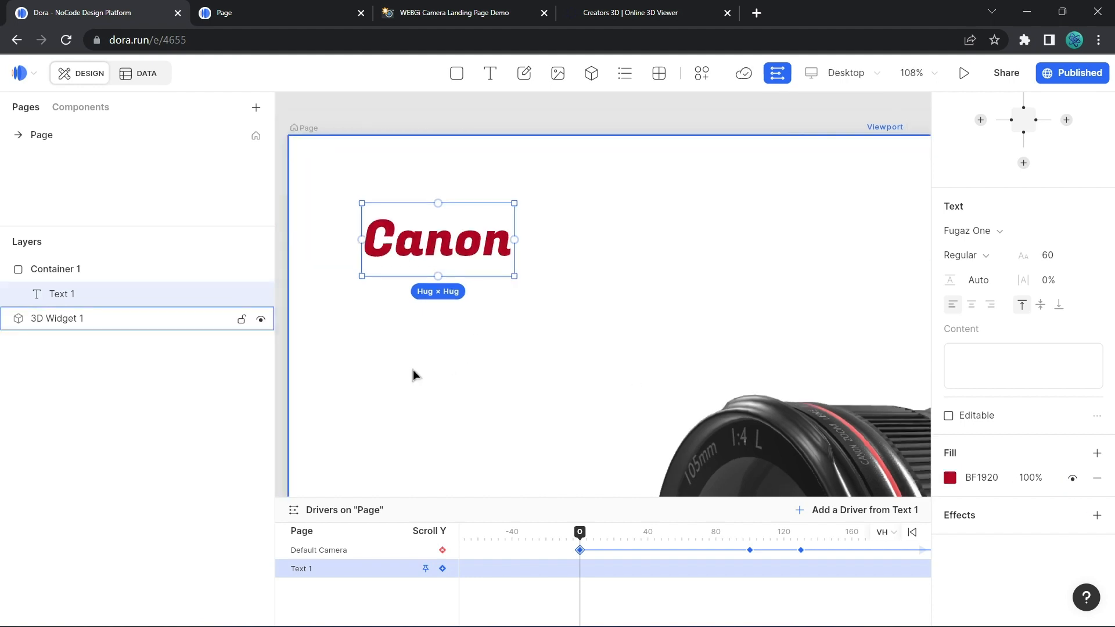
pyautogui.hscroll(2, 552, 356)
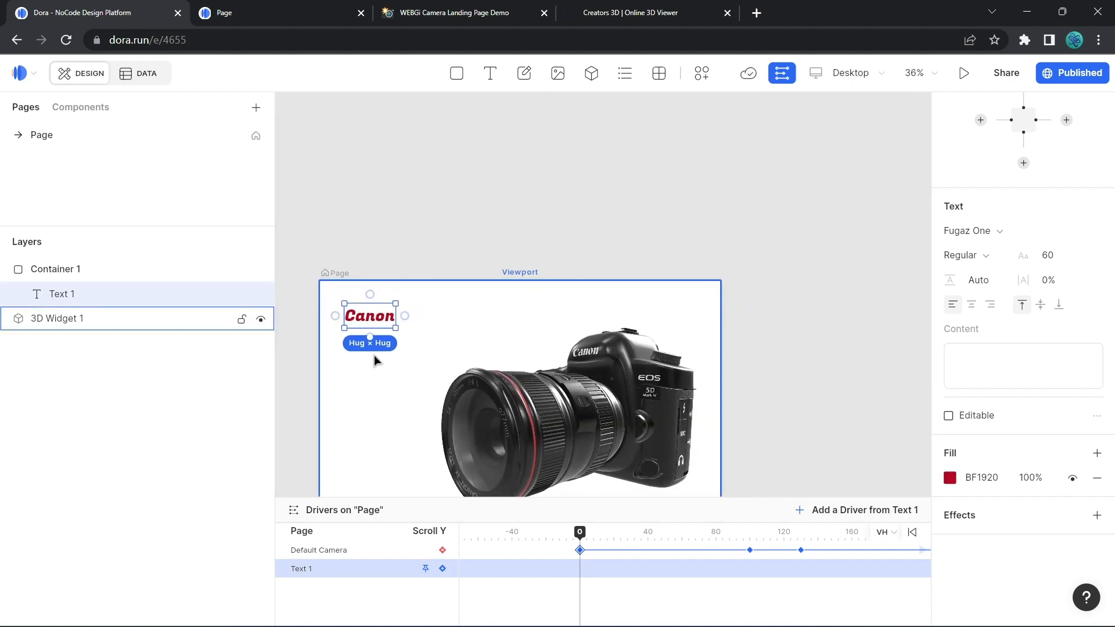
pyautogui.scroll(2, 408, 389)
pyautogui.hscroll(-2, 481, 353)
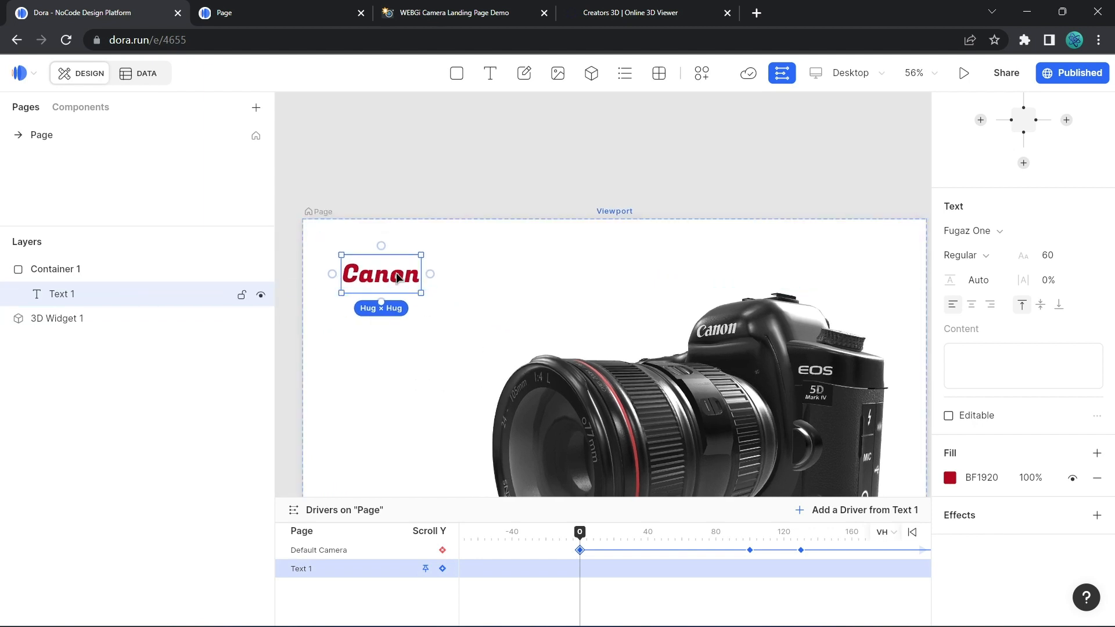
pyautogui.moveTo(393, 282)
pyautogui.mouseDown()
pyautogui.moveTo(404, 267)
pyautogui.moveTo(395, 266)
pyautogui.moveTo(416, 265)
pyautogui.moveTo(398, 265)
pyautogui.mouseUp()
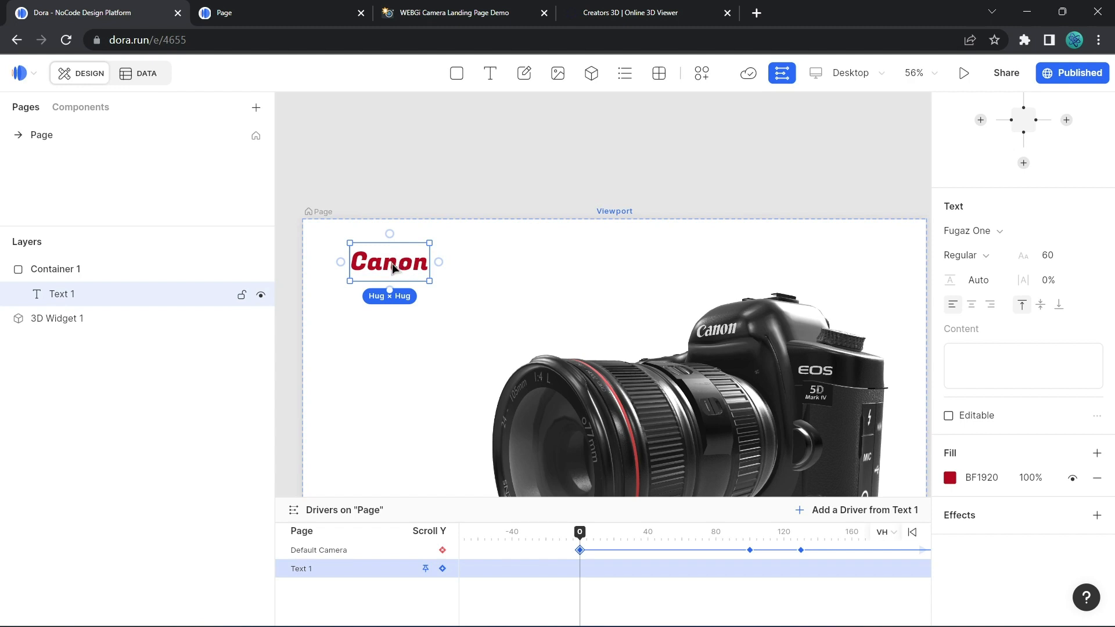
pyautogui.moveTo(394, 267); pyautogui.dragTo(381, 266)
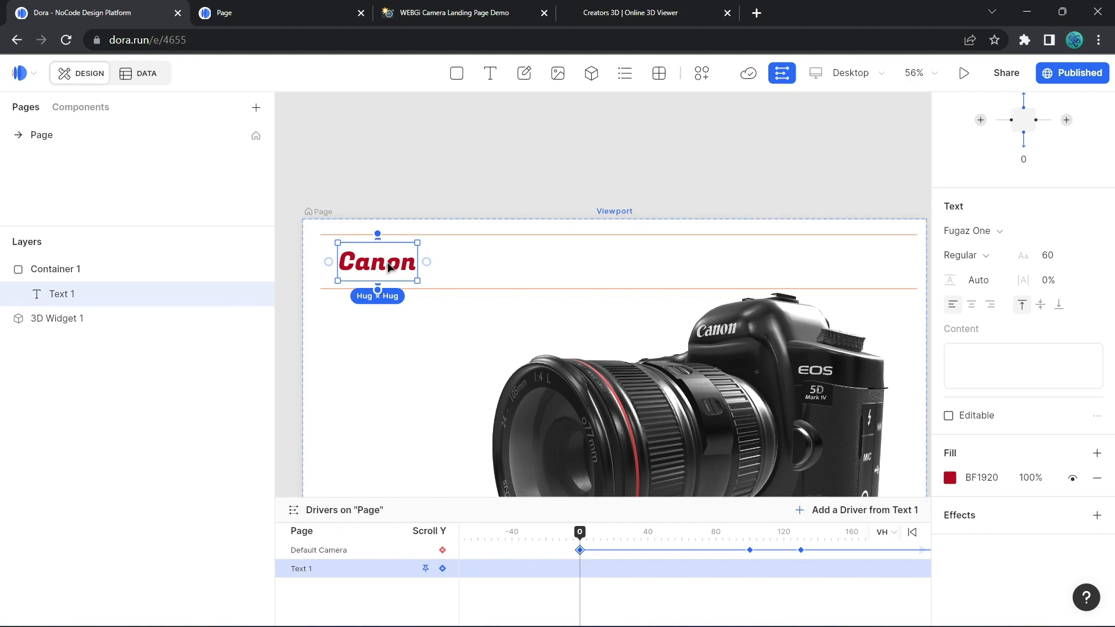
pyautogui.click(147, 271)
pyautogui.click(117, 292)
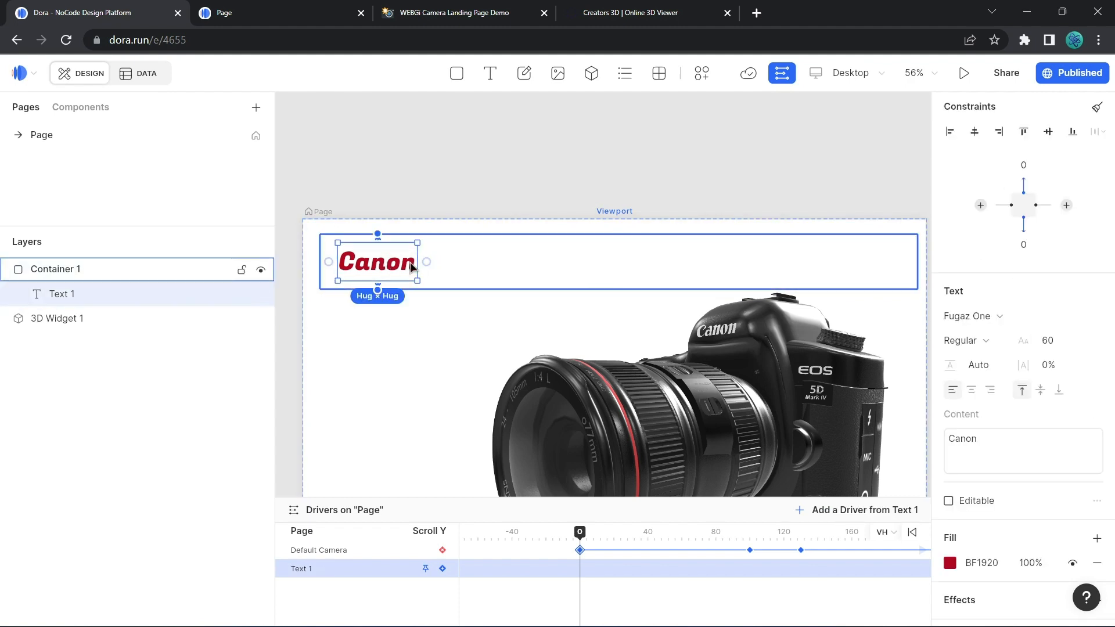
pyautogui.moveTo(411, 260); pyautogui.dragTo(389, 261)
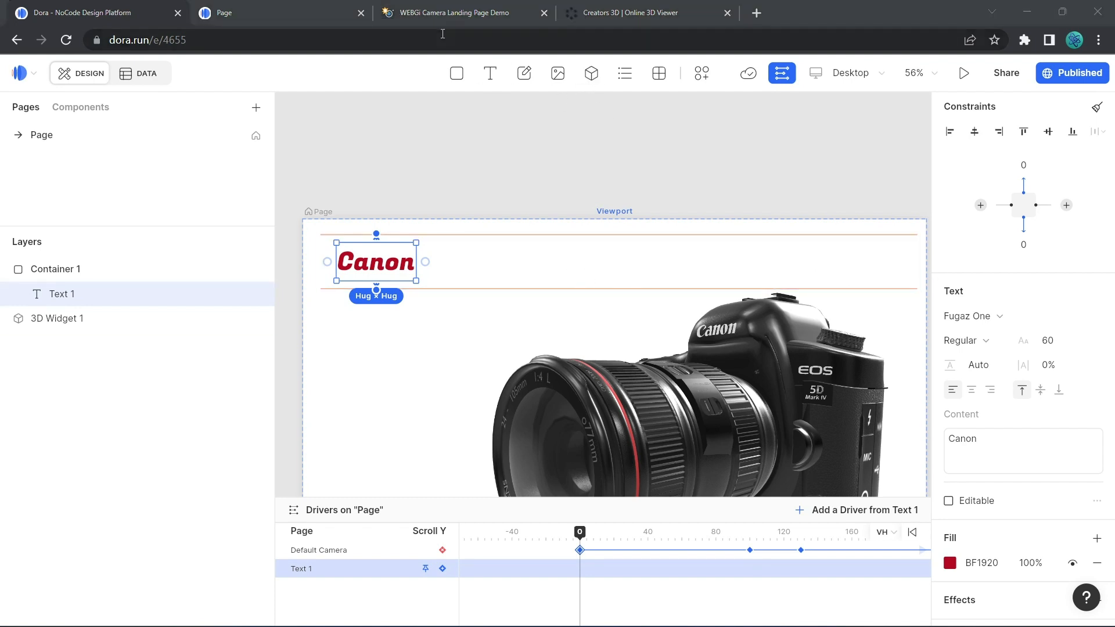
# Check the navigation buttons in the WEBGi demo, and create a component named Menu Button in Dora.
pyautogui.click(458, 15)
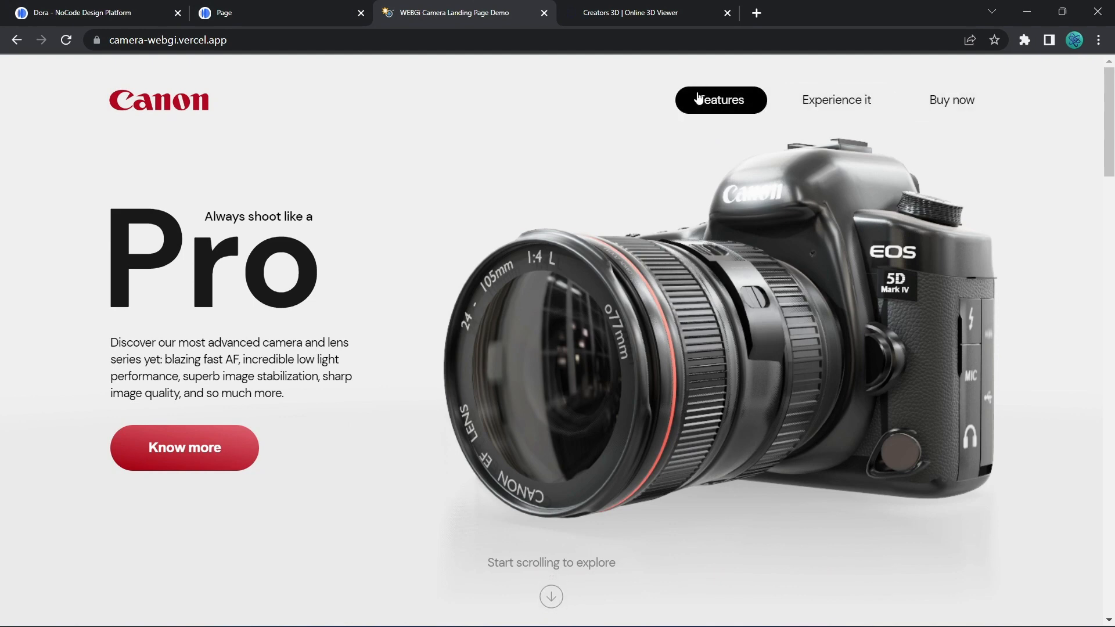
pyautogui.click(106, 14)
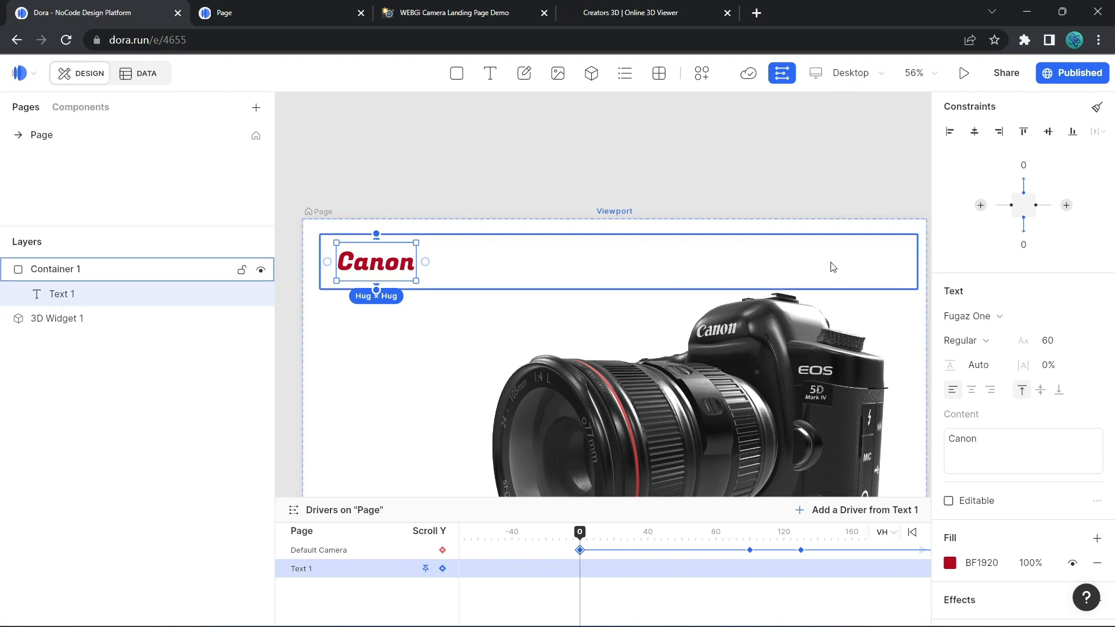
pyautogui.click(85, 109)
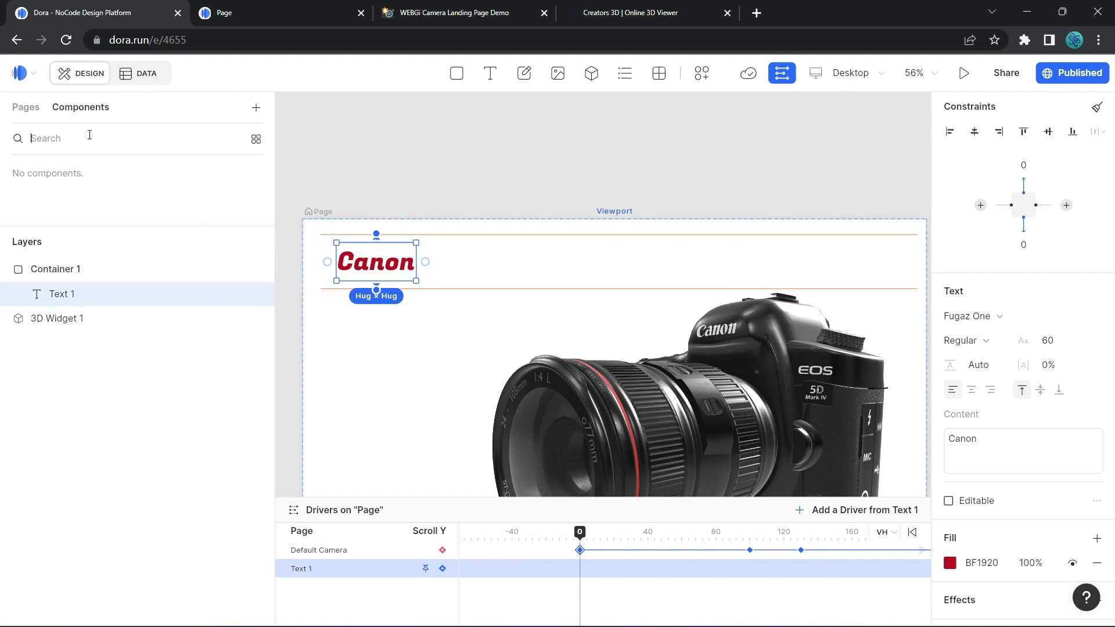
pyautogui.click(256, 109)
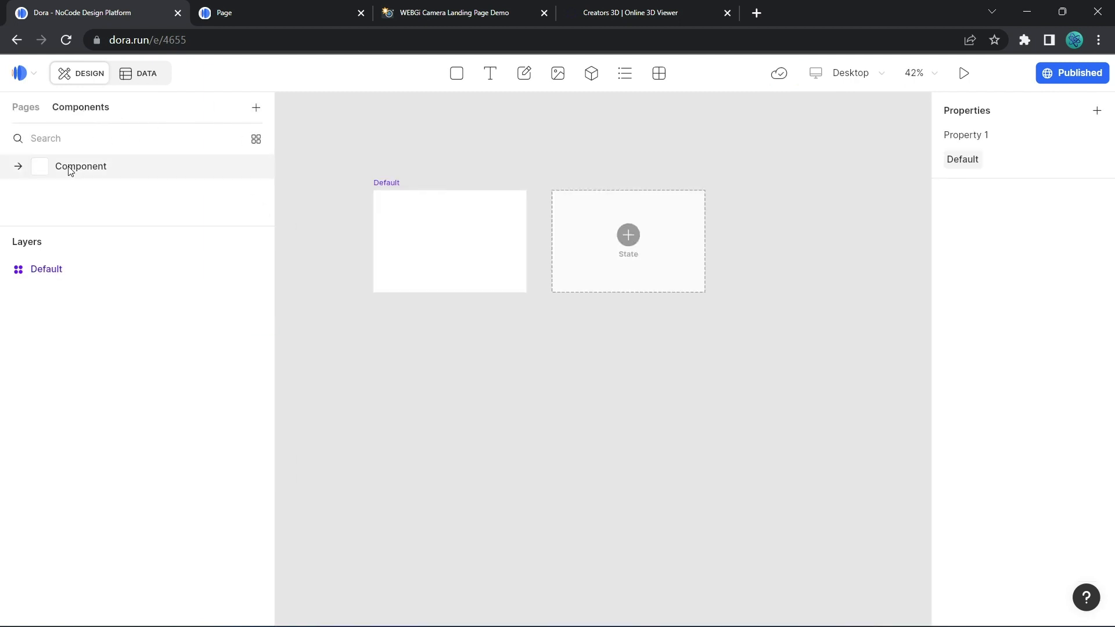
pyautogui.doubleClick(111, 165)
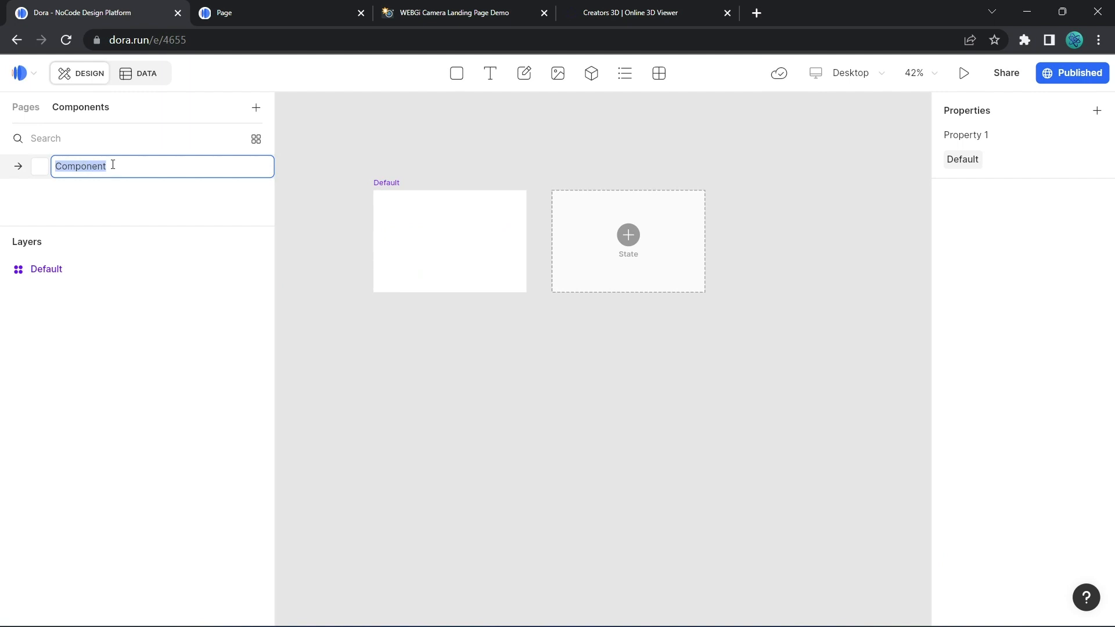
pyautogui.write('Menu Button')
pyautogui.press('Return')
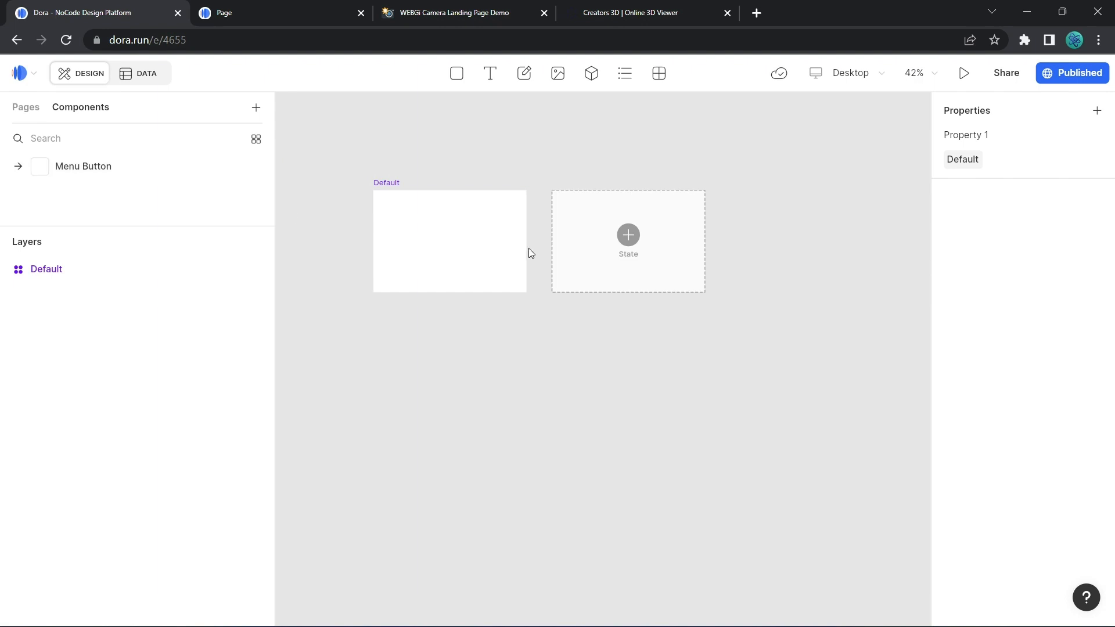
# Resize the Default state's frame of the Menu Button component to about 330 × 118.
pyautogui.click(494, 210)
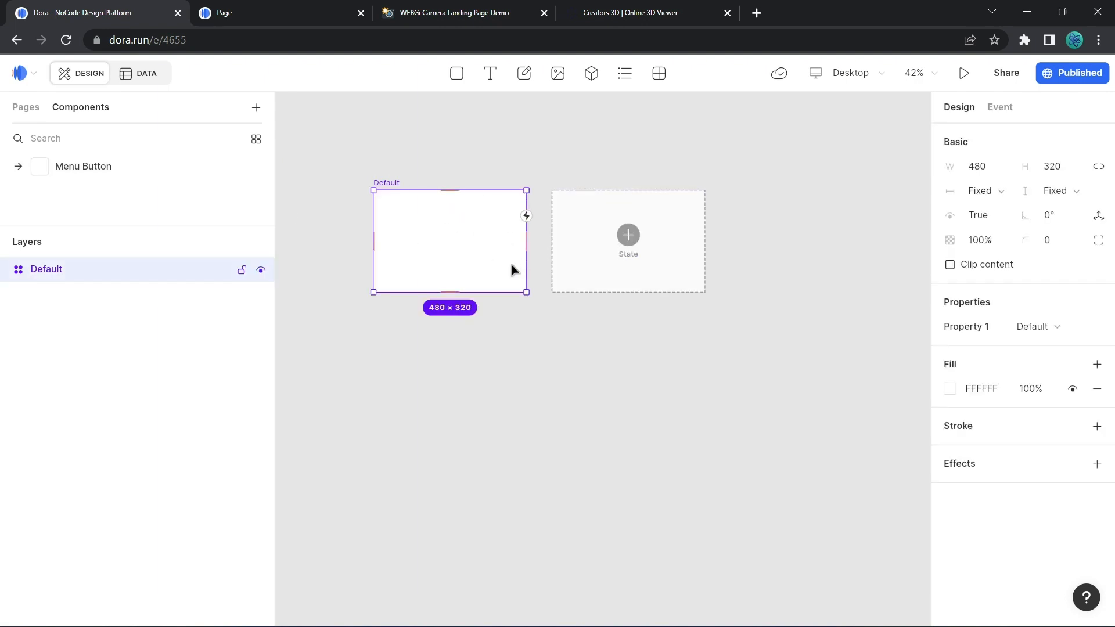
pyautogui.scroll(5, 443, 234)
pyautogui.moveTo(468, 236); pyautogui.dragTo(540, 279)
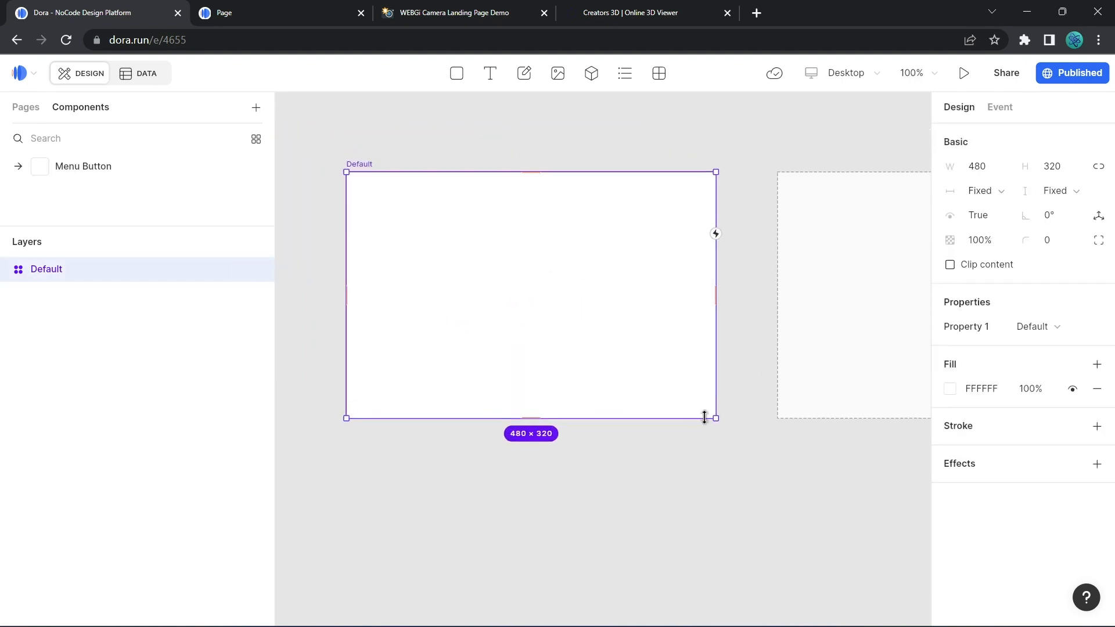
pyautogui.moveTo(718, 419); pyautogui.dragTo(592, 265)
pyautogui.scroll(-10, 436, 304)
pyautogui.scroll(5, 451, 333)
pyautogui.moveTo(366, 174); pyautogui.dragTo(423, 265)
pyautogui.scroll(5, 409, 263)
pyautogui.scroll(3, 566, 289)
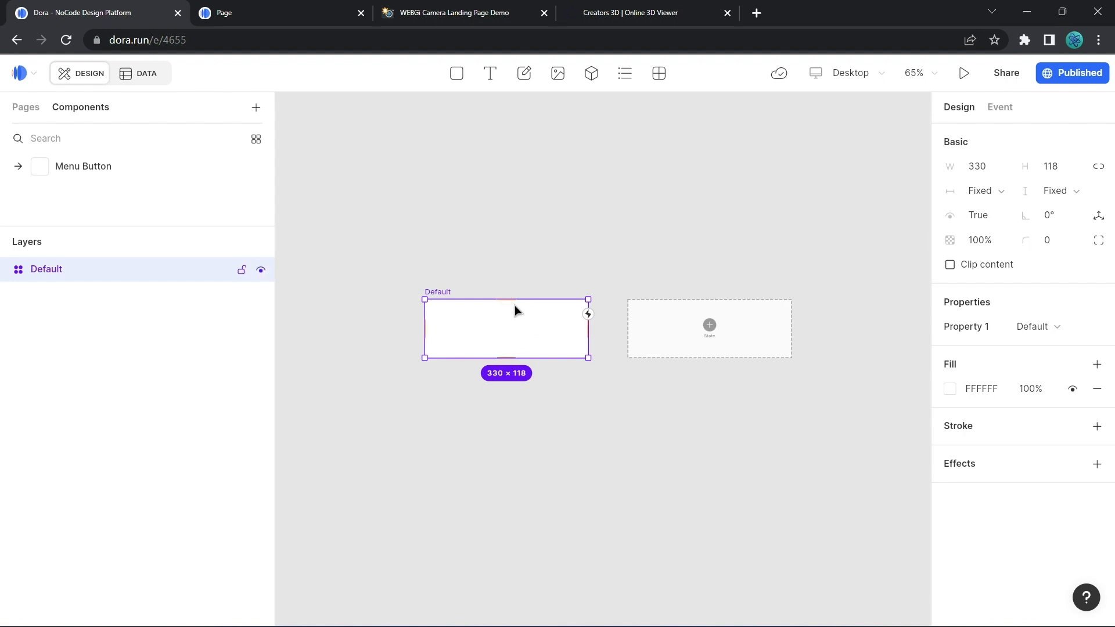
# Check the navigation buttons in the WEBGi demo, and set the Default frame's fill opacity to 0% in Dora.
pyautogui.click(452, 13)
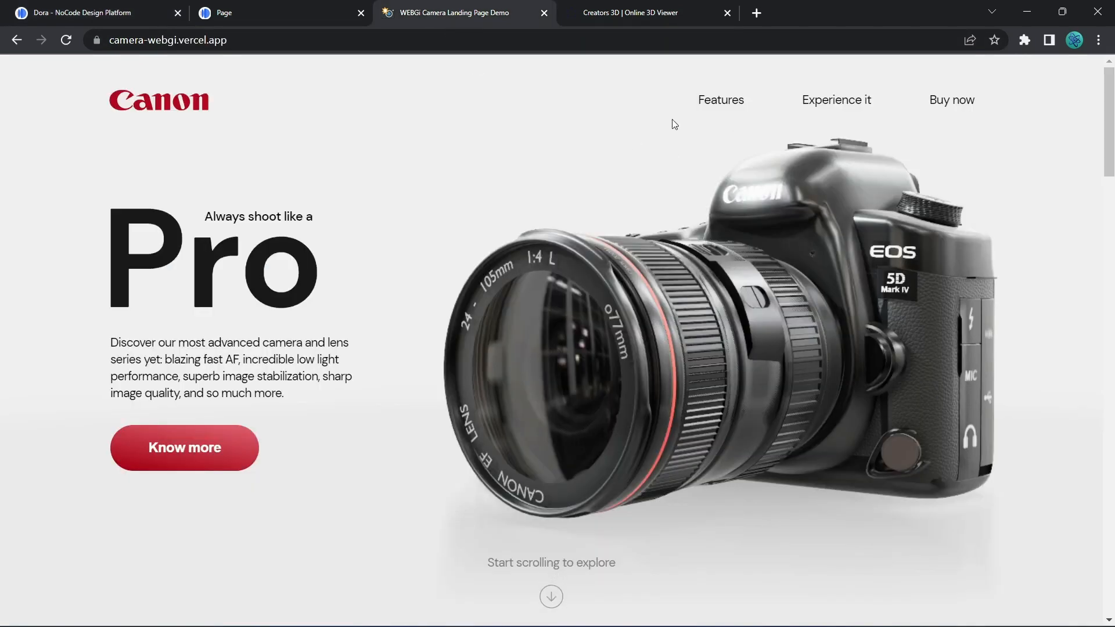
pyautogui.click(116, 12)
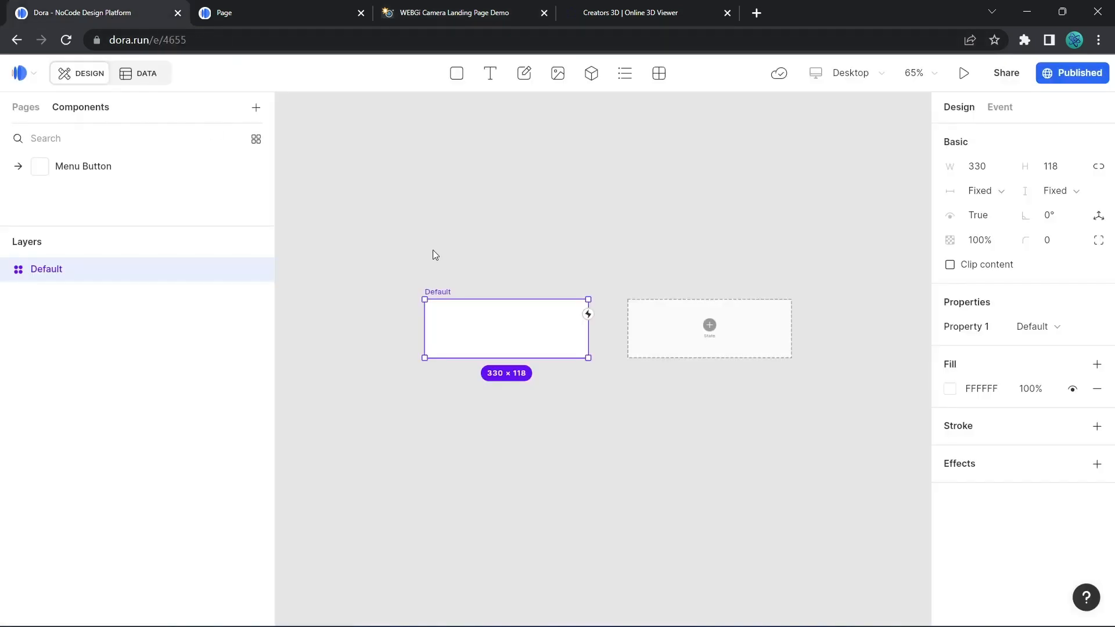
pyautogui.click(1001, 392)
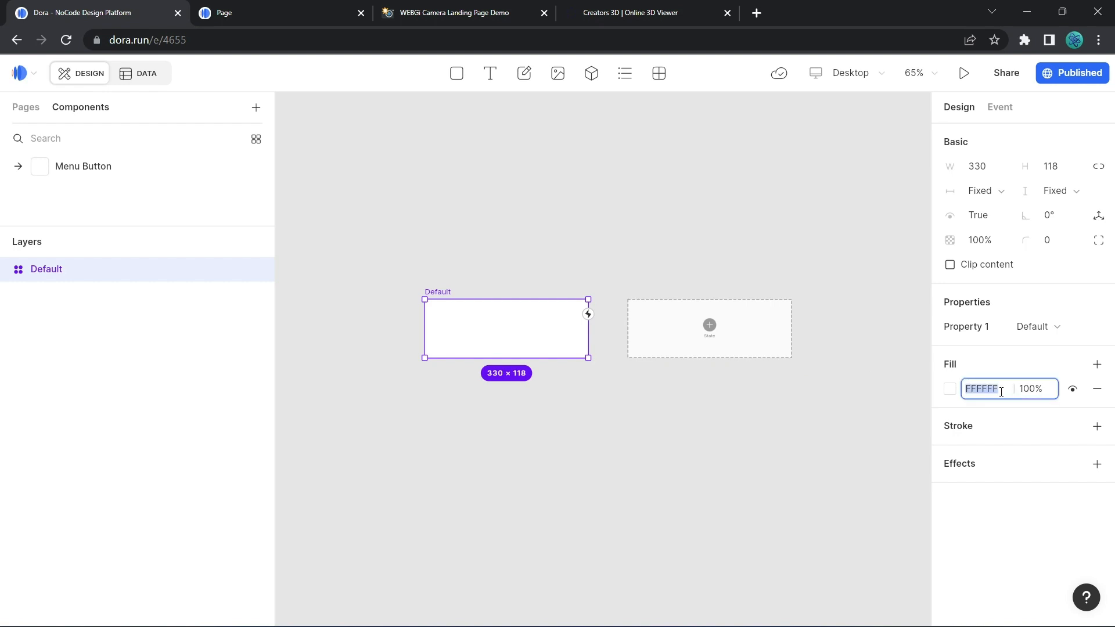
pyautogui.click(950, 389)
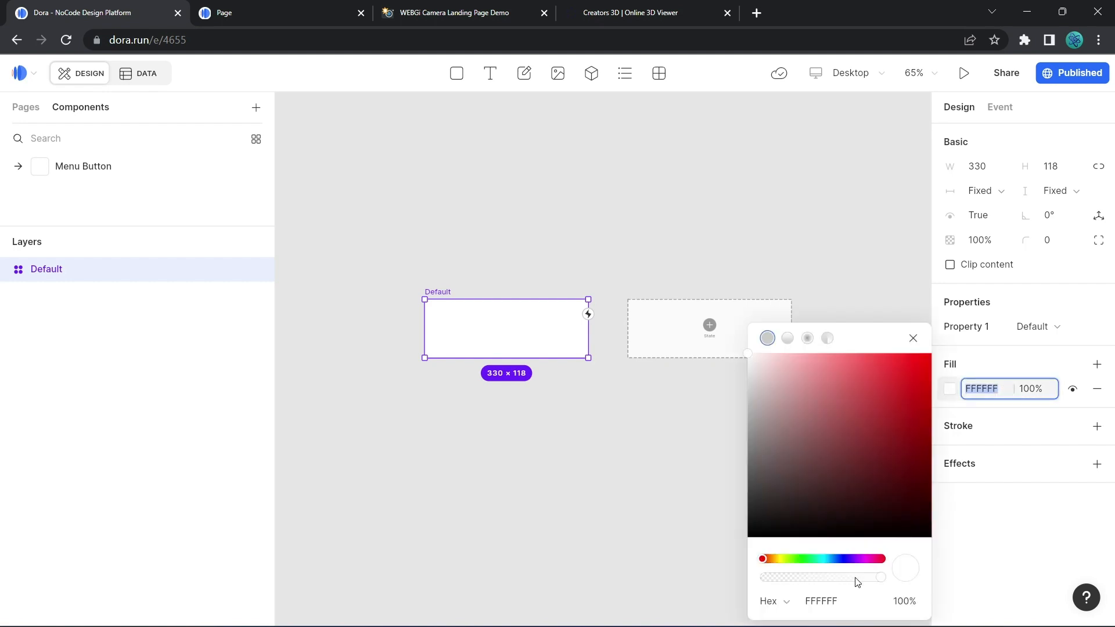
pyautogui.moveTo(866, 579); pyautogui.dragTo(759, 587)
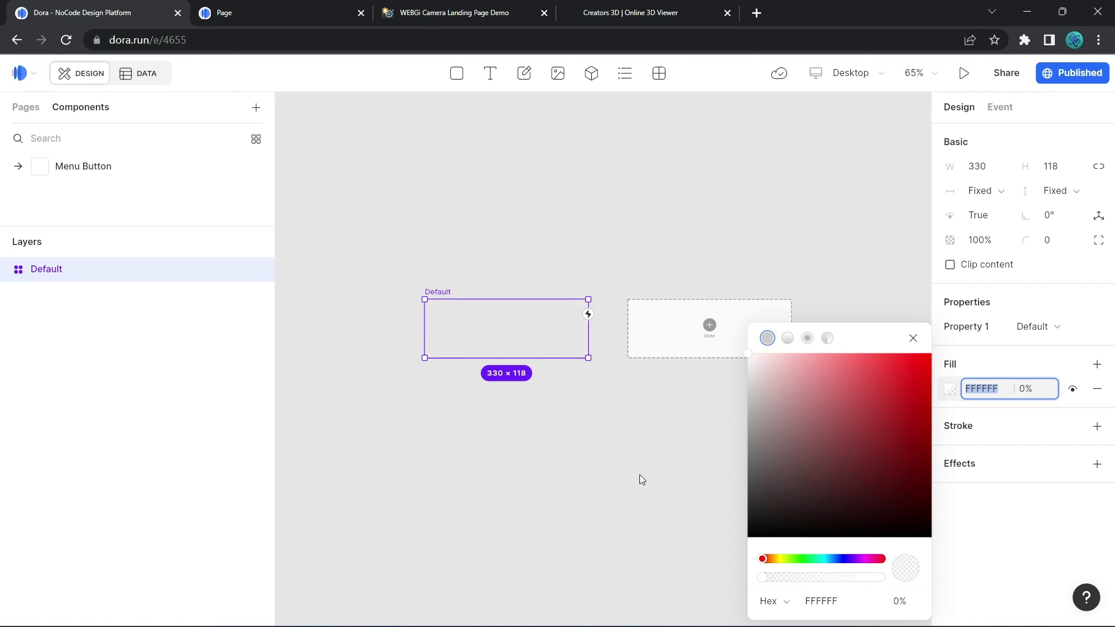
pyautogui.click(562, 369)
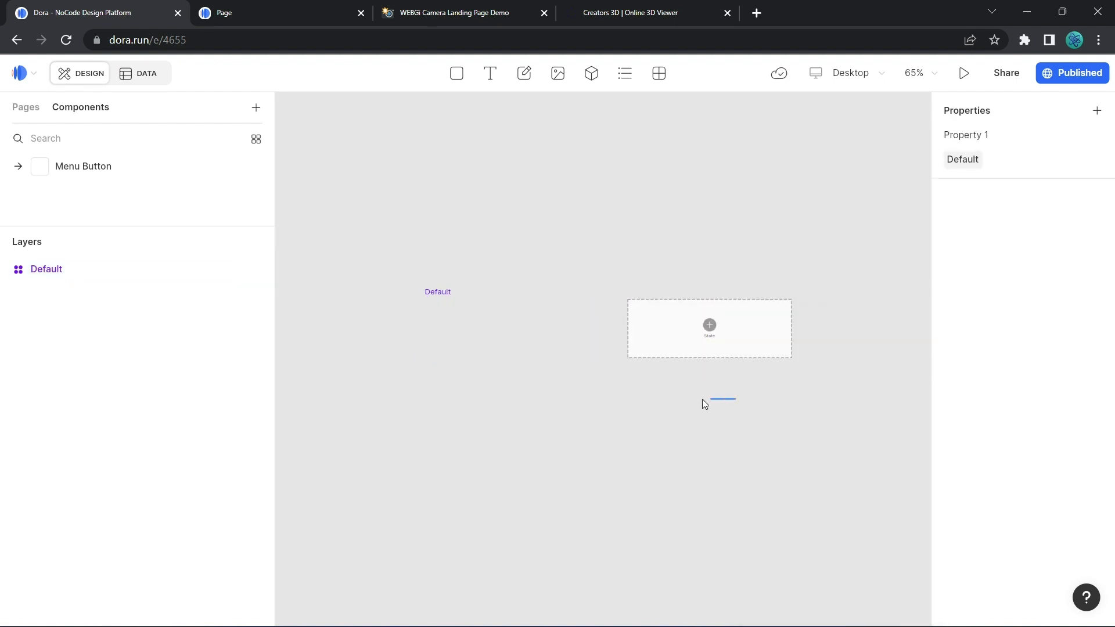
# Add a text box about 180 × 33 inside the Default frame reading "Features", matching the first menu item in the WEBGi demo.
pyautogui.click(506, 324)
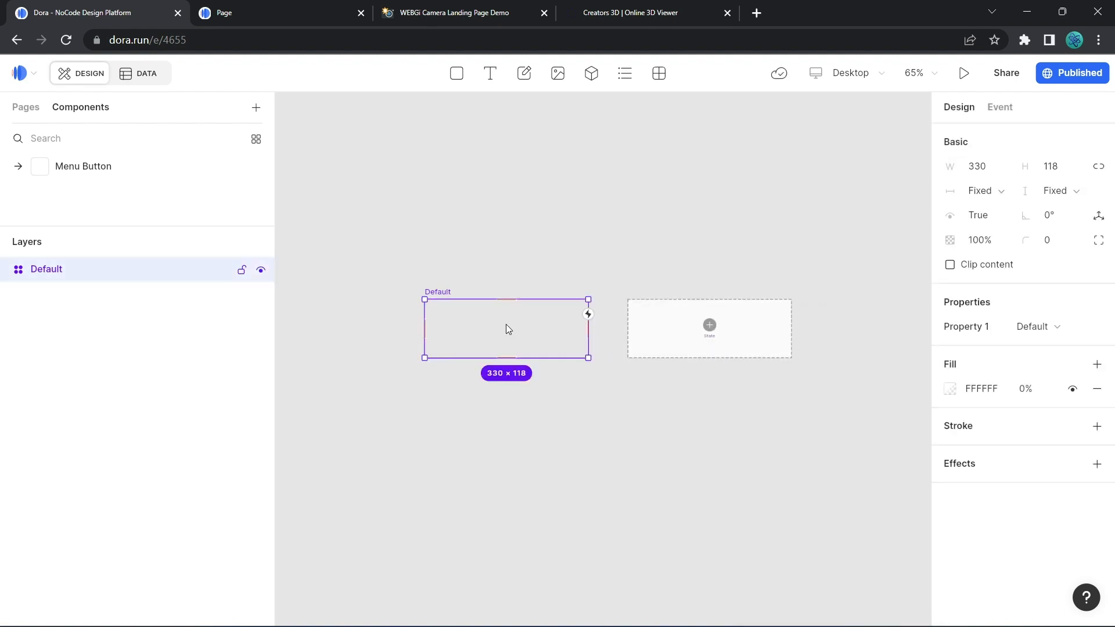
pyautogui.click(490, 73)
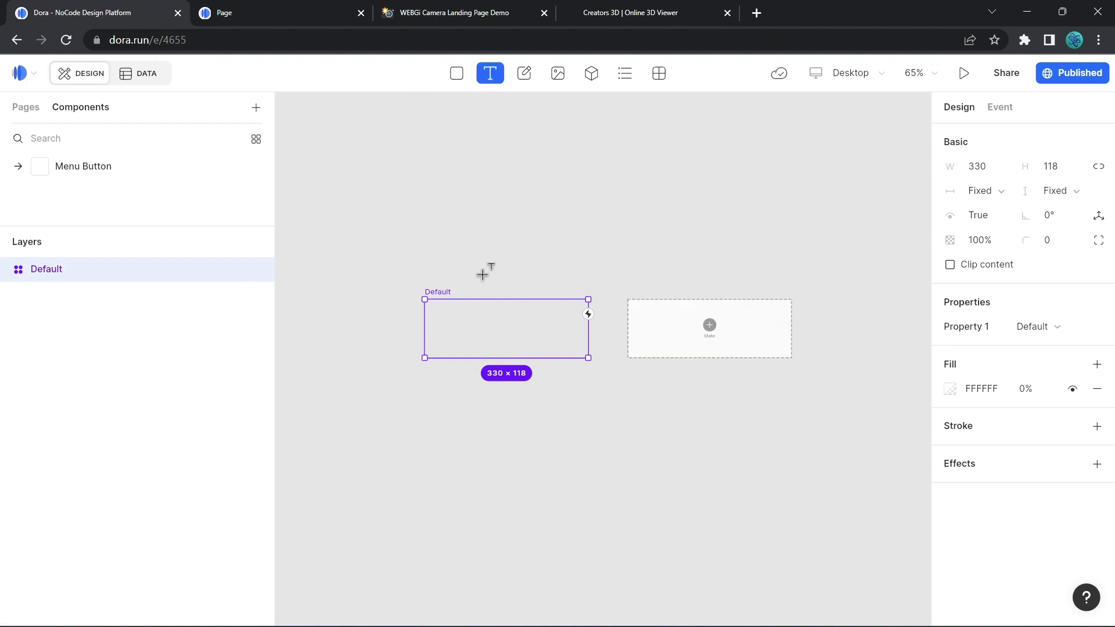
pyautogui.moveTo(460, 319); pyautogui.dragTo(531, 335)
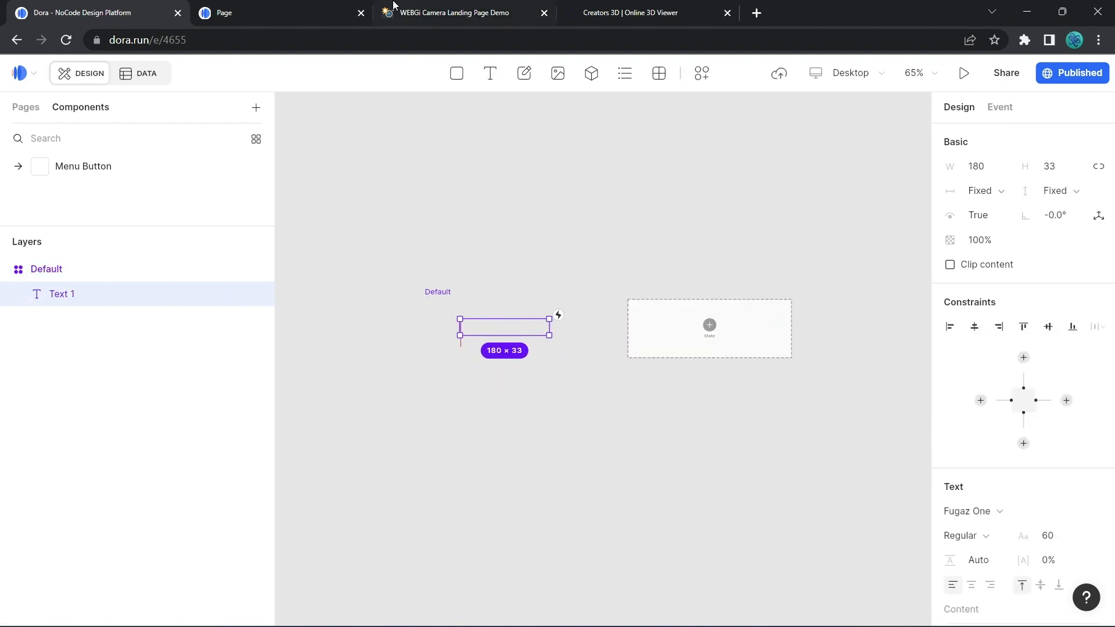
pyautogui.click(455, 17)
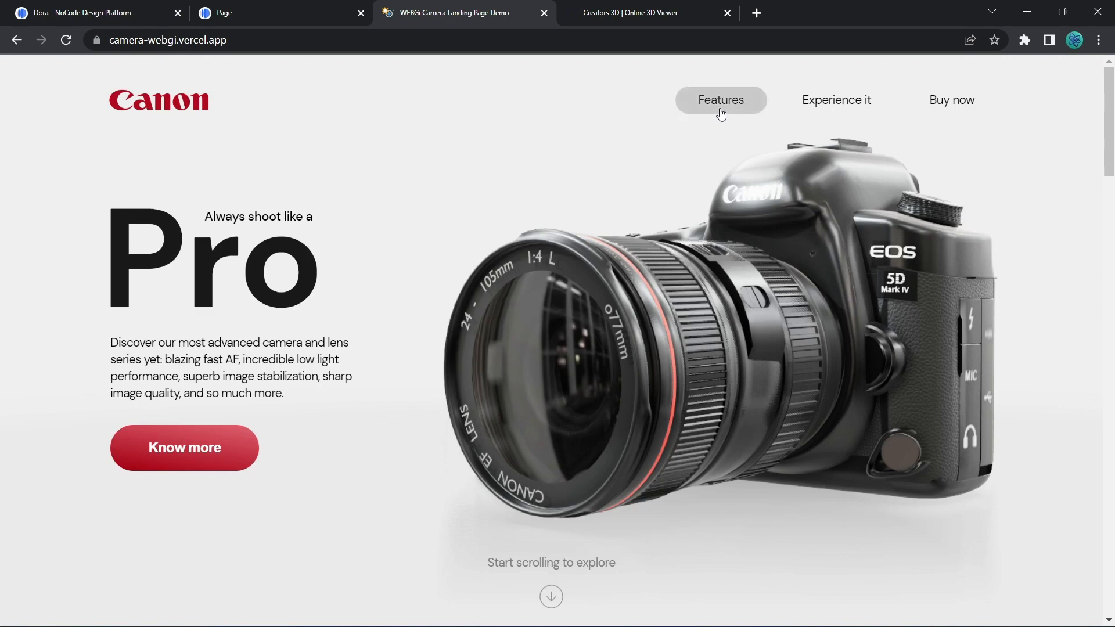
pyautogui.click(81, 13)
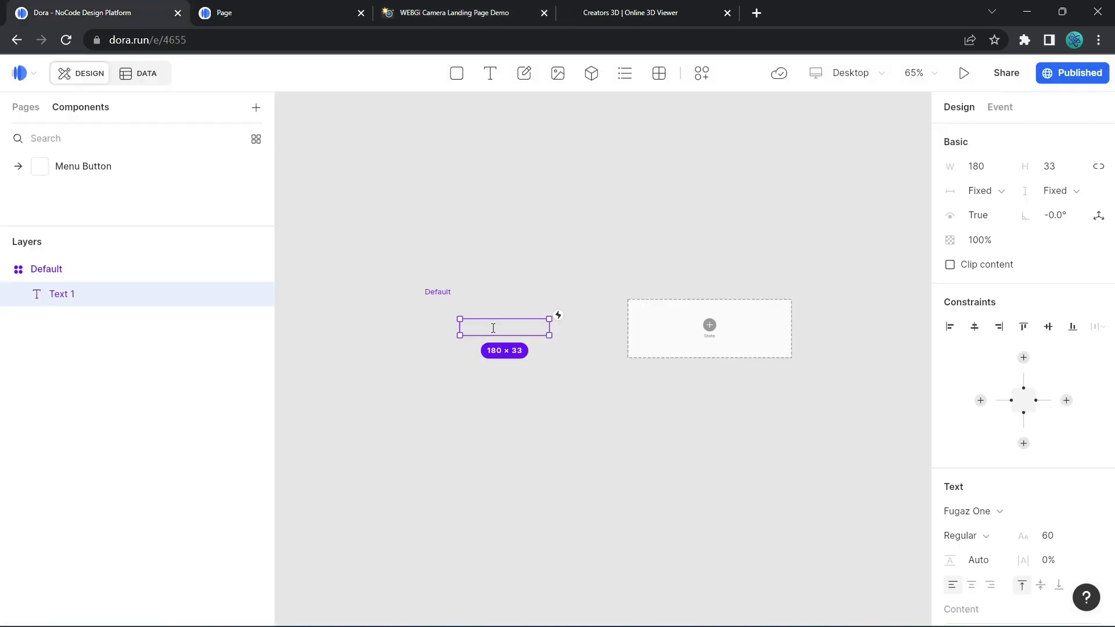
pyautogui.write('Features')
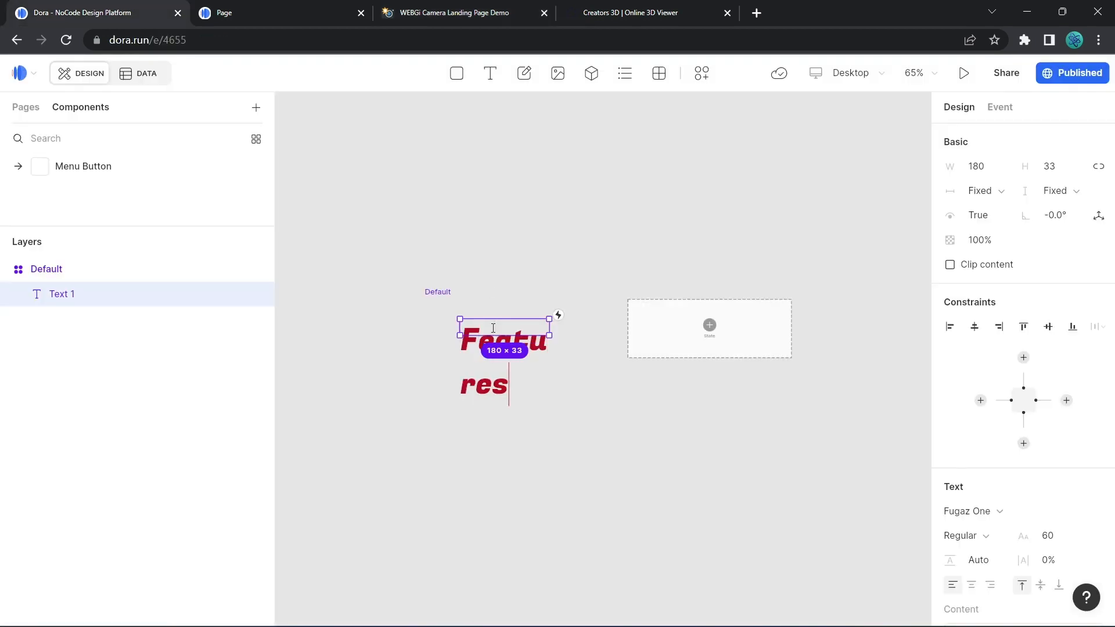
# Set the Features text's font size to 24.
pyautogui.hotkey('ctrl', 'a')
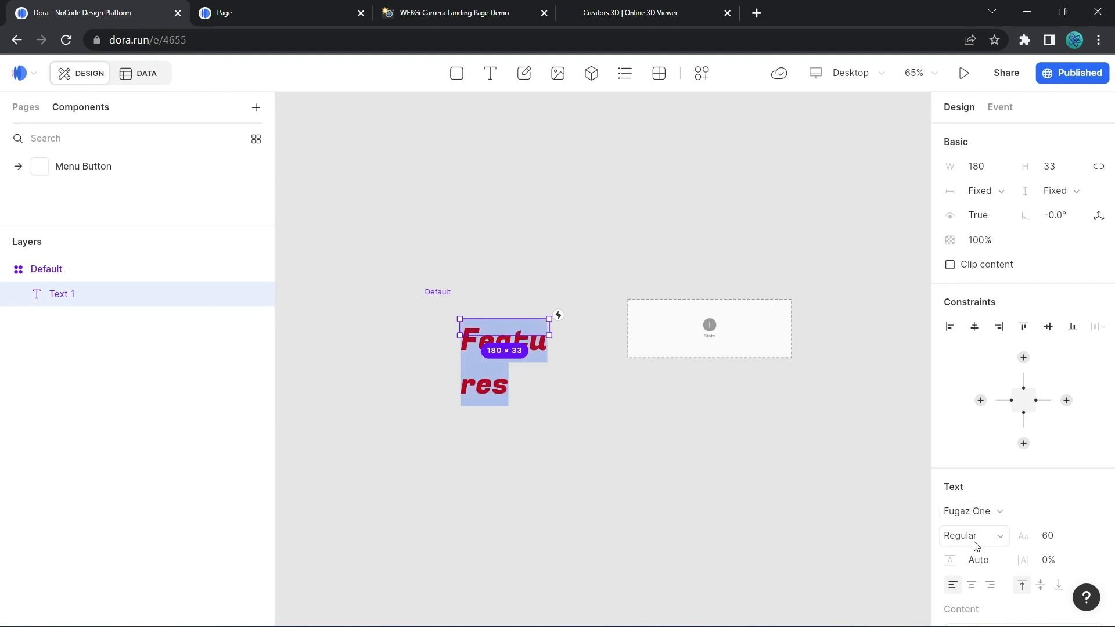
pyautogui.click(1065, 535)
pyautogui.write('24')
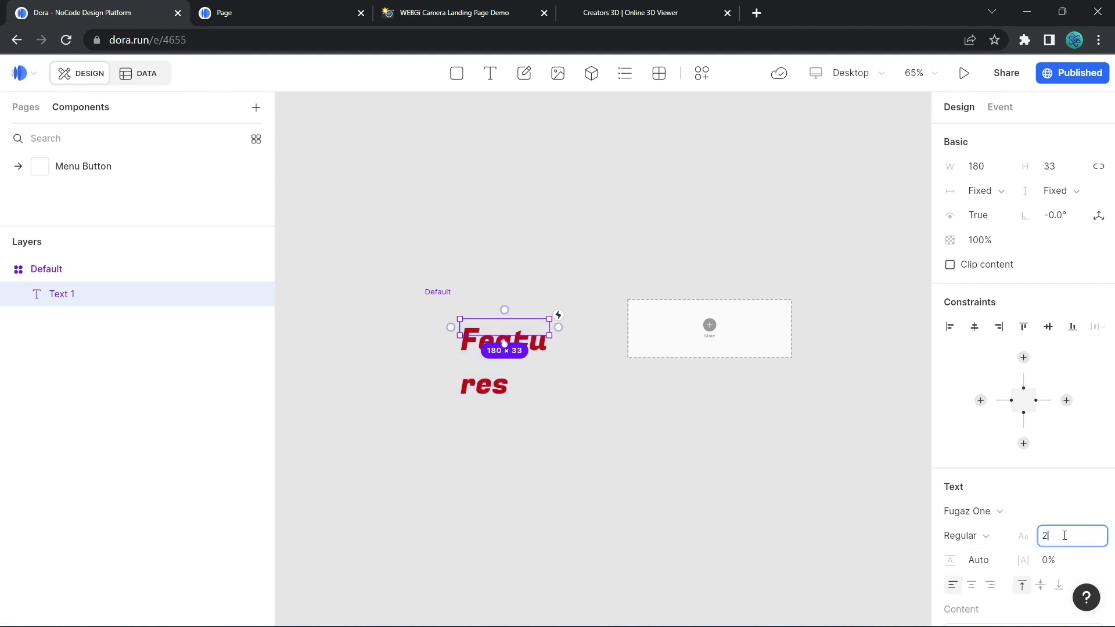
pyautogui.press('Return')
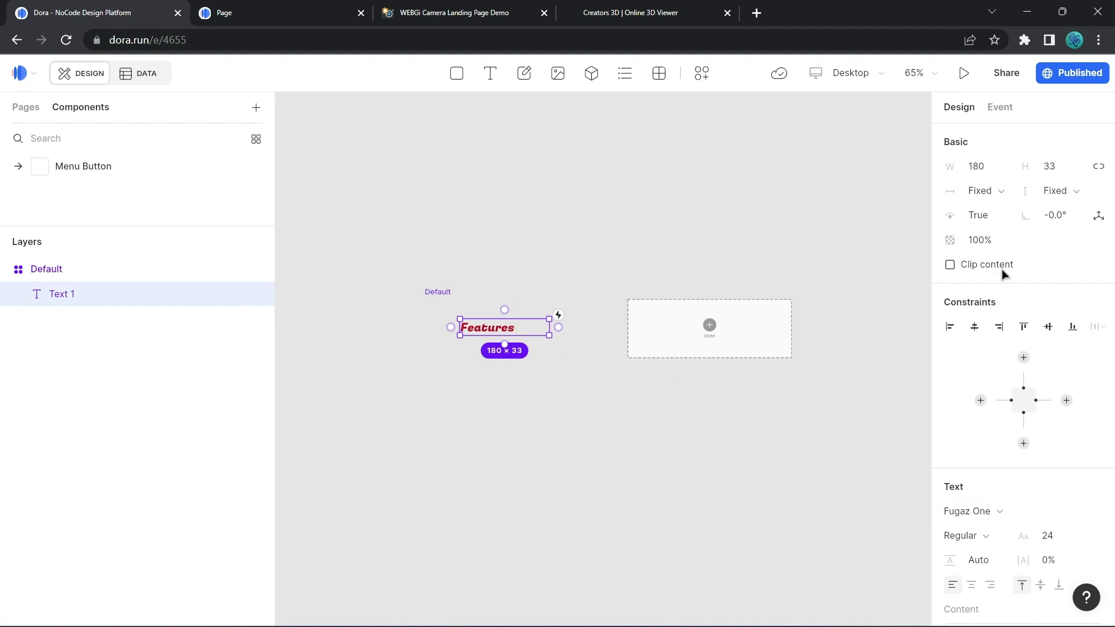
# Make the Features text's width and height hug its contents, and center it in the Default frame with 0 constraints on all sides.
pyautogui.click(992, 193)
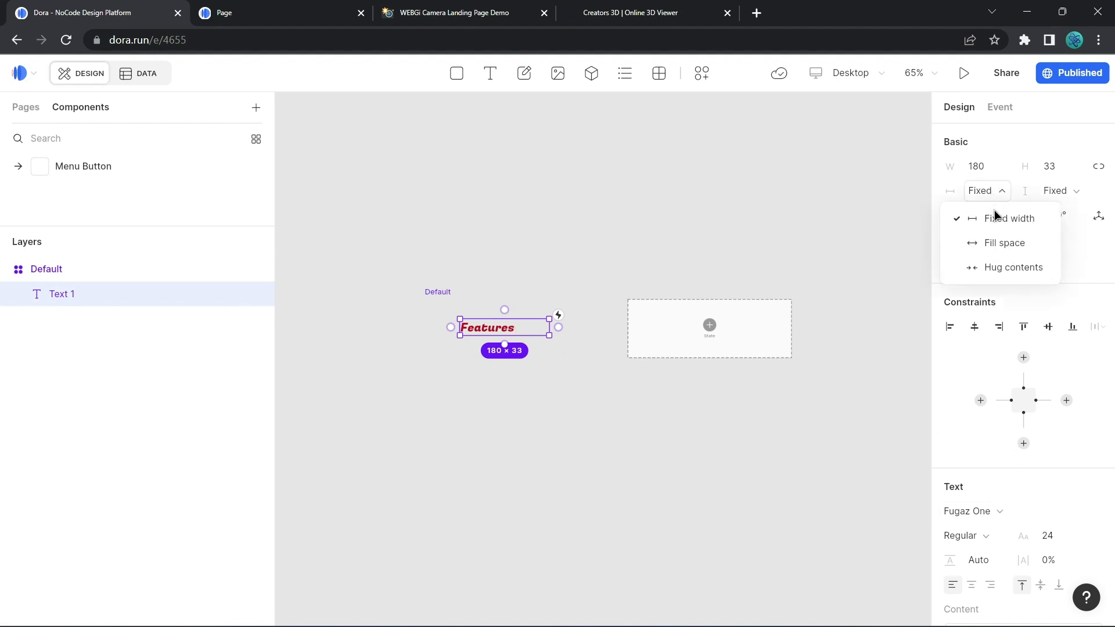
pyautogui.click(1005, 266)
pyautogui.click(1048, 193)
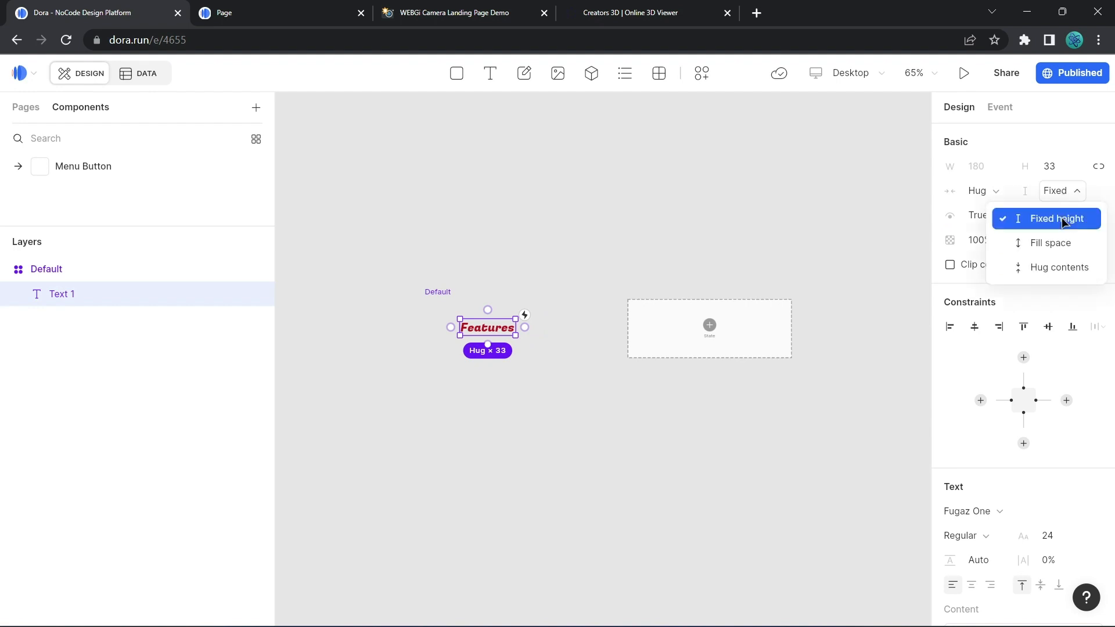
pyautogui.click(1046, 266)
pyautogui.moveTo(499, 329); pyautogui.dragTo(511, 329)
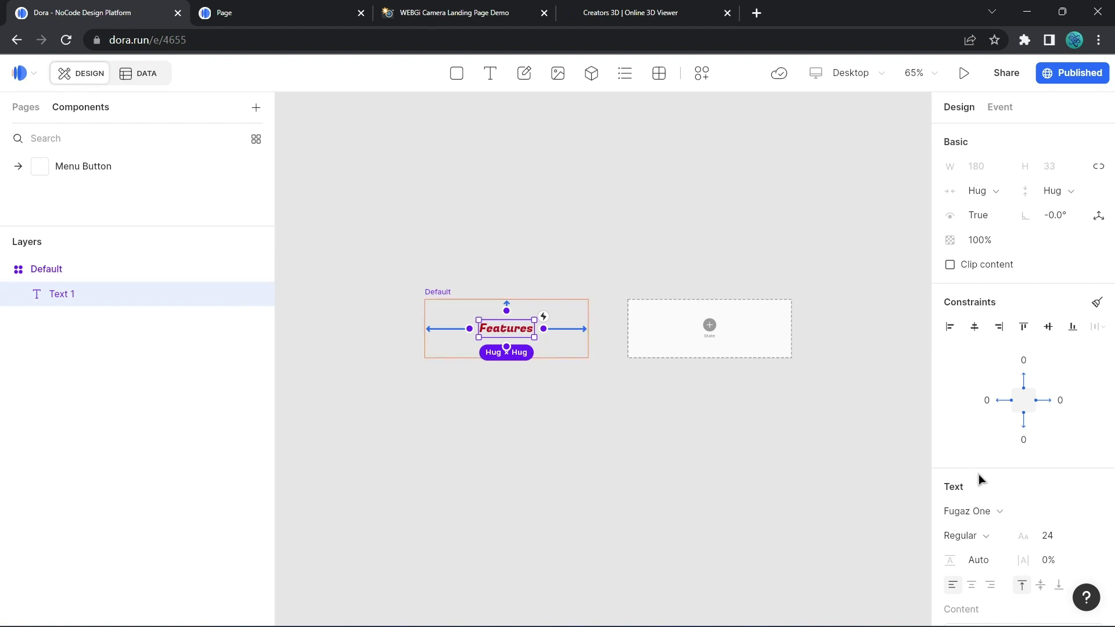
# Change the Features text's font to Gudea.
pyautogui.click(983, 512)
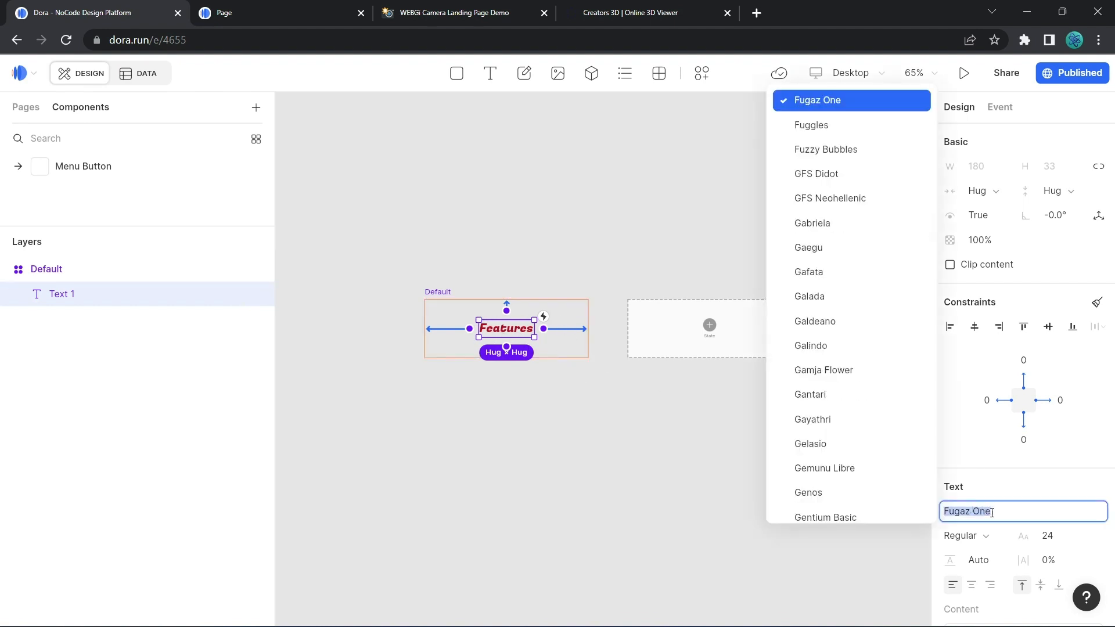
pyautogui.write('gud')
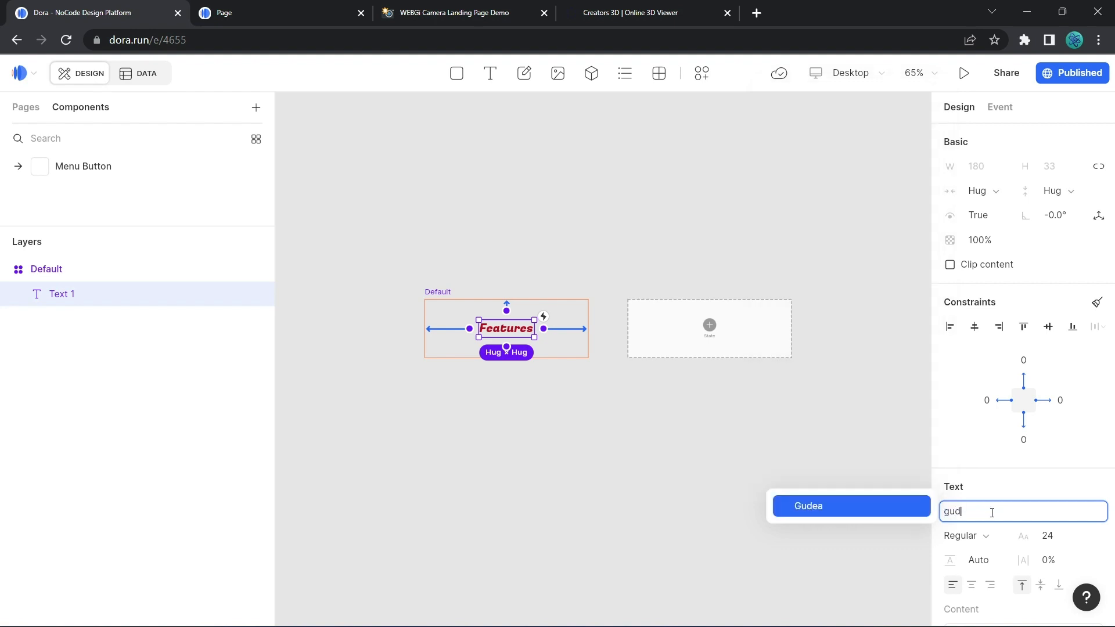
pyautogui.press('Return')
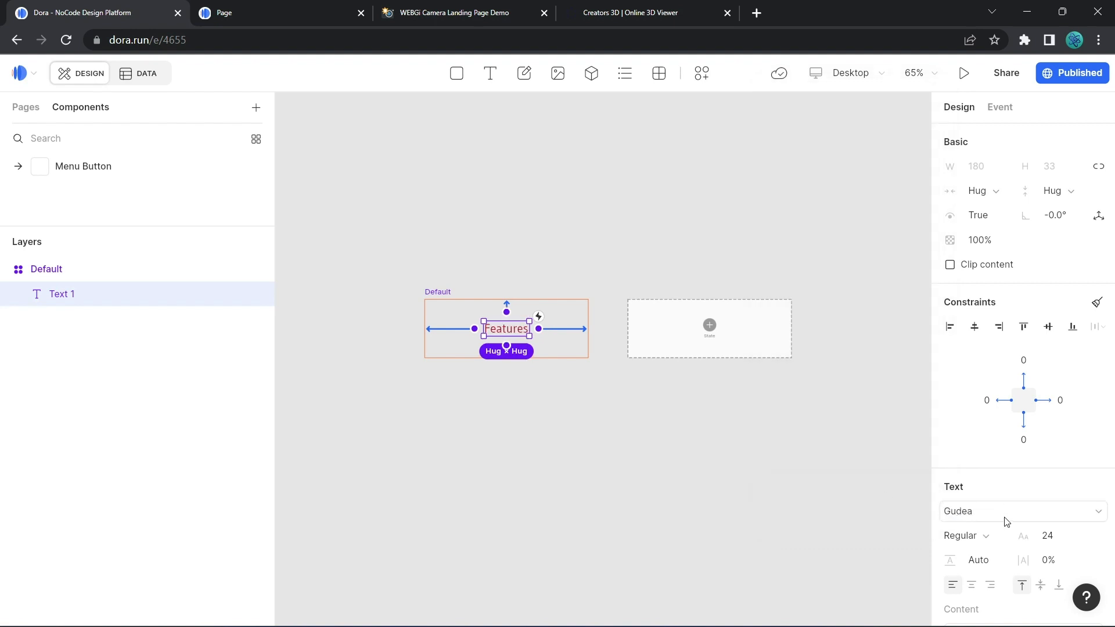
# Set the Features text's fill colour to 000000.
pyautogui.scroll(-4, 1006, 521)
pyautogui.click(982, 528)
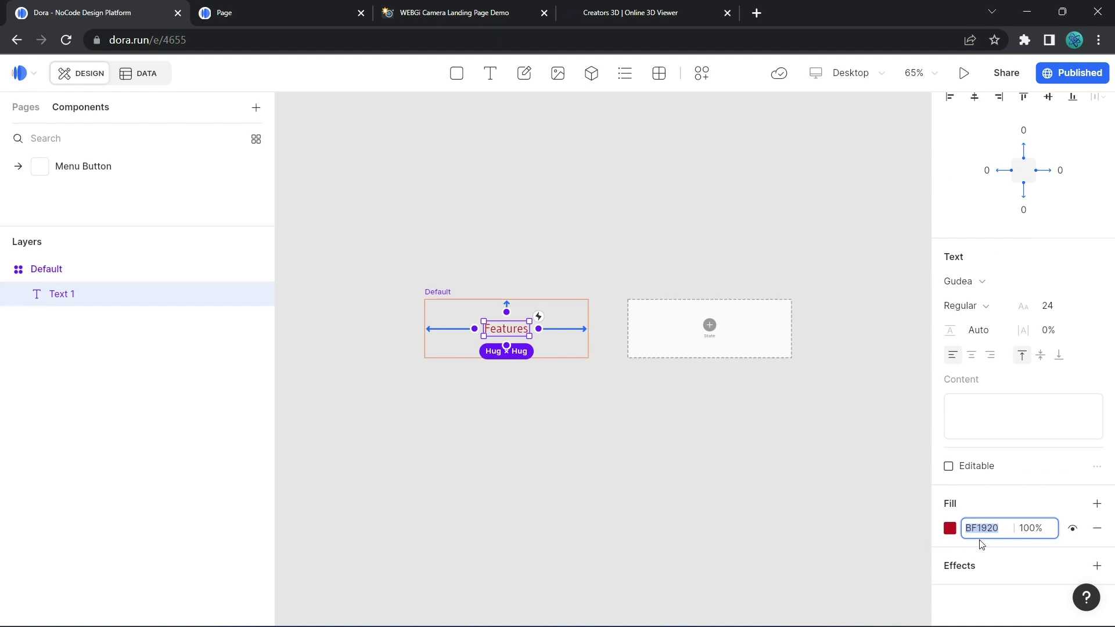
pyautogui.write('000000')
pyautogui.press('Return')
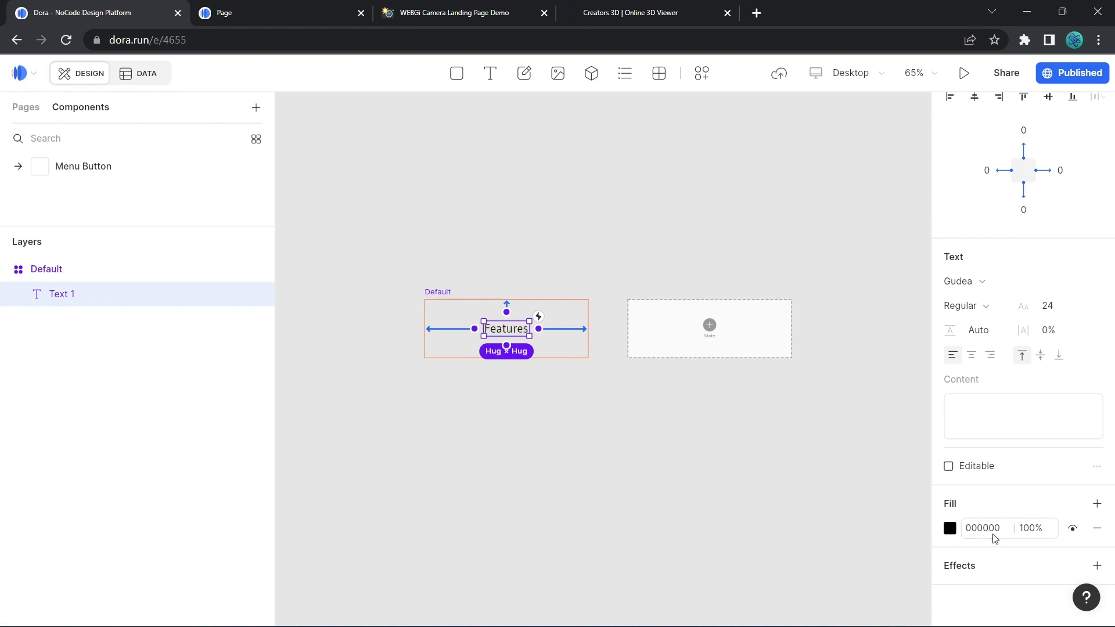
pyautogui.click(538, 398)
# Increase the font size of the Features text.
pyautogui.click(537, 328)
pyautogui.click(536, 329)
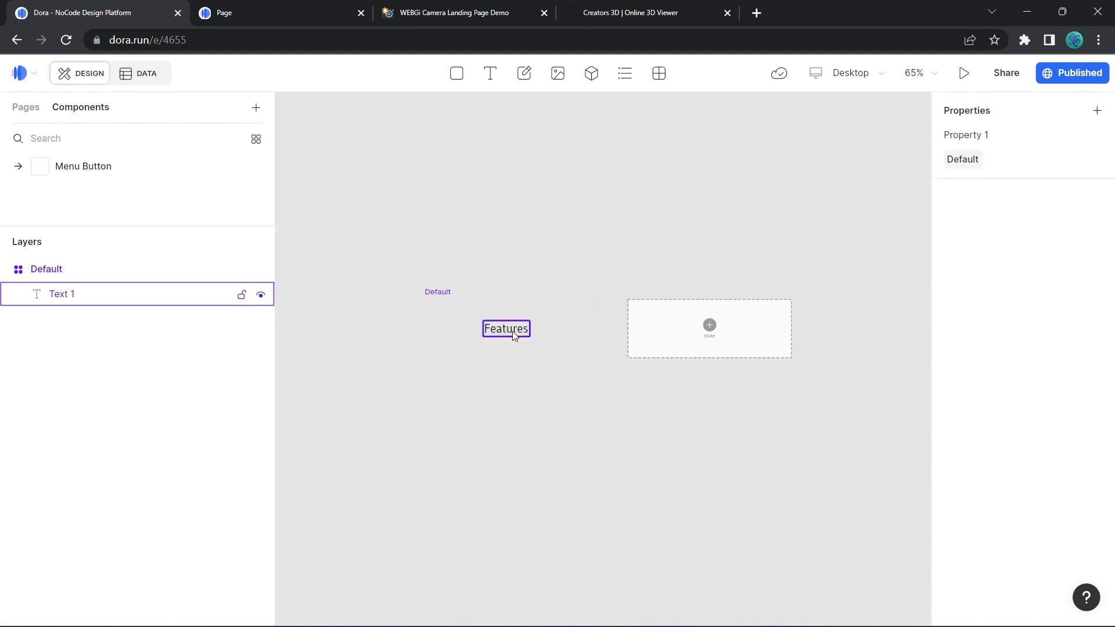
pyautogui.click(514, 332)
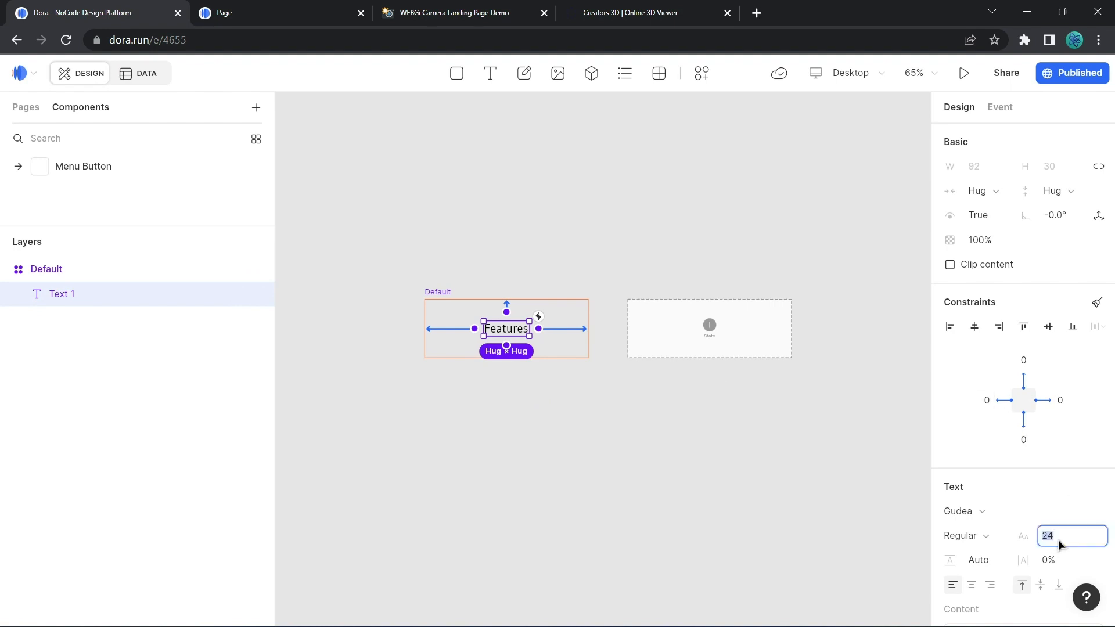
pyautogui.press('Return')
pyautogui.click(559, 379)
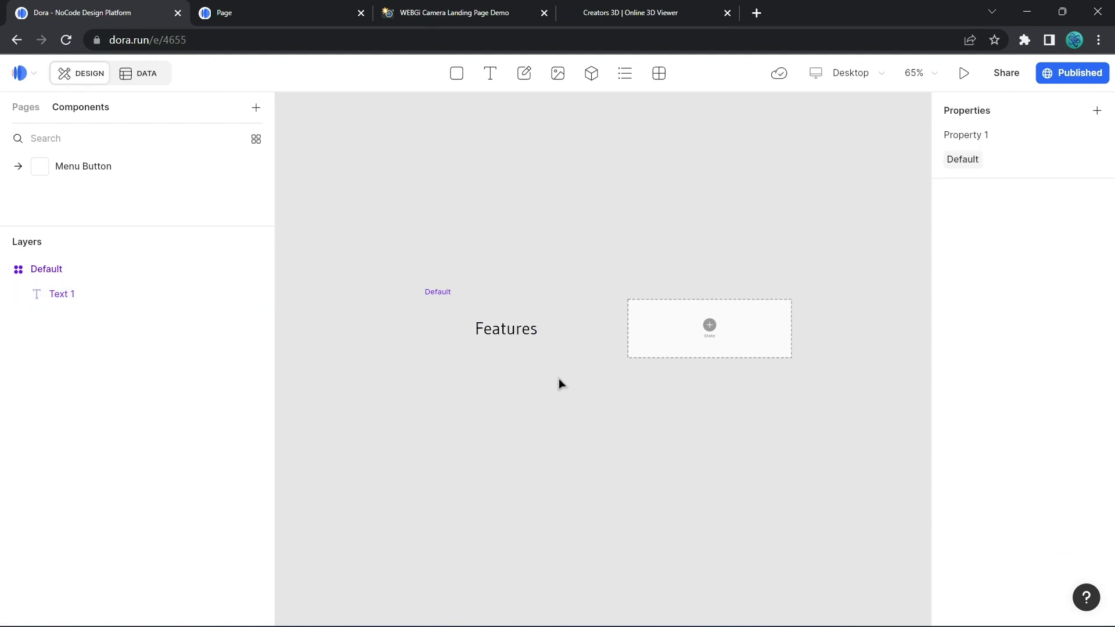
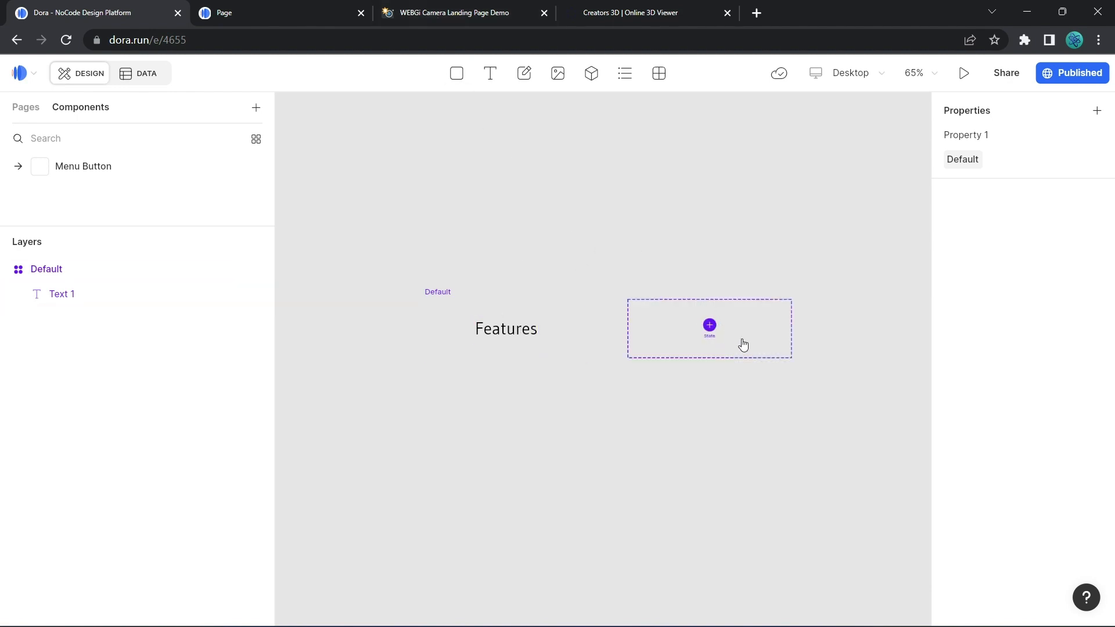
# Add a second state to the Menu Button component beside the Default state.
pyautogui.scroll(3, 737, 345)
pyautogui.scroll(2, 736, 345)
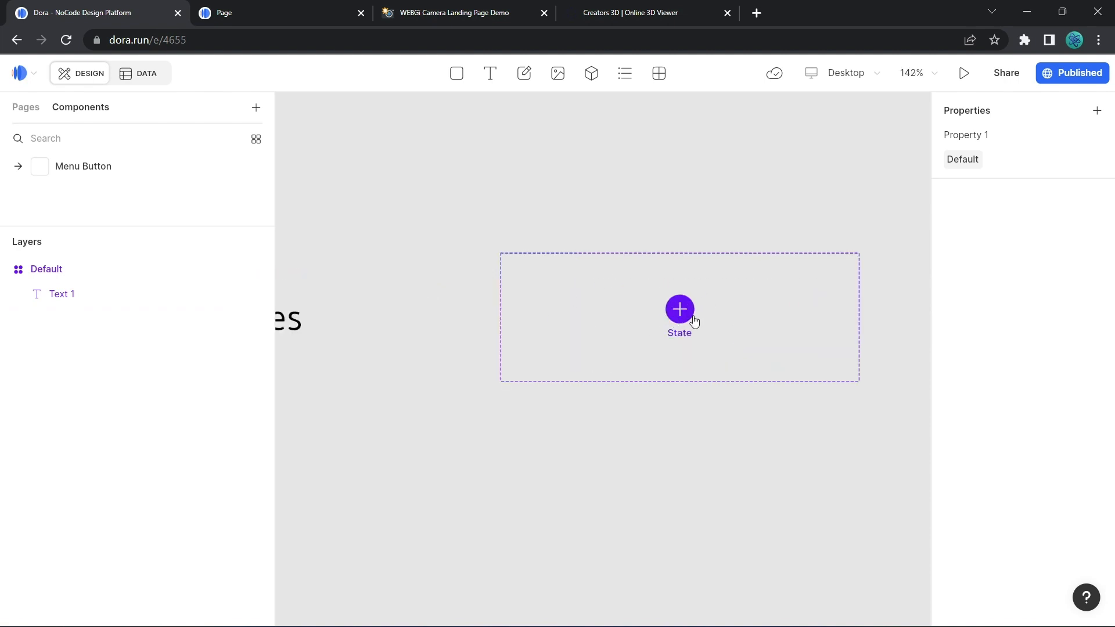
pyautogui.scroll(-2, 744, 322)
pyautogui.moveTo(420, 229); pyautogui.dragTo(505, 236)
pyautogui.moveTo(621, 240); pyautogui.dragTo(561, 238)
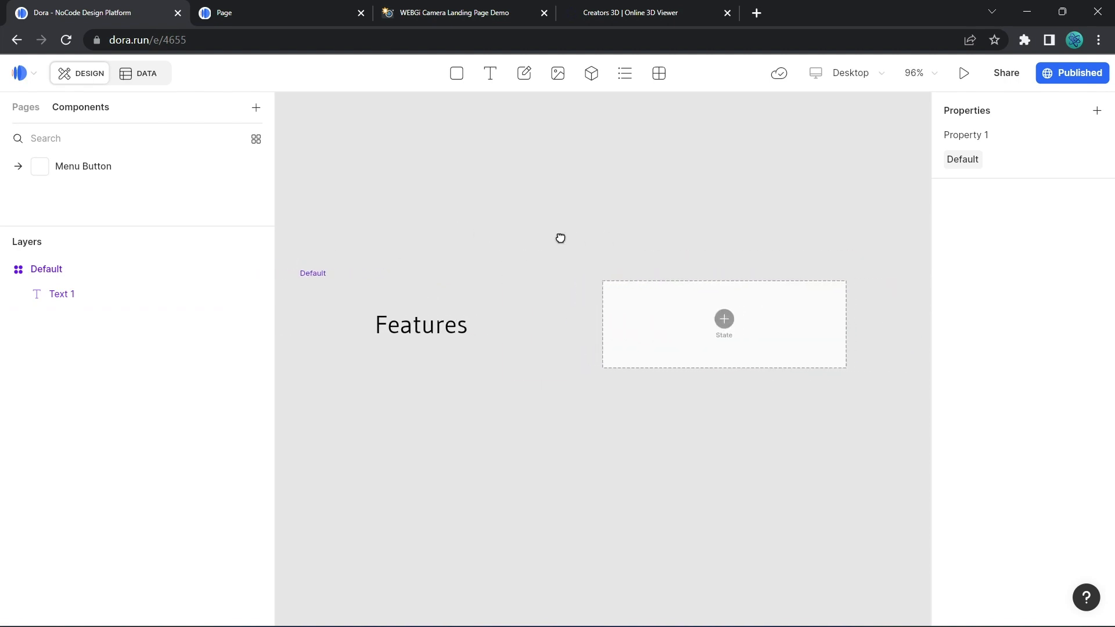
pyautogui.scroll(2, 735, 343)
pyautogui.scroll(-2, 737, 324)
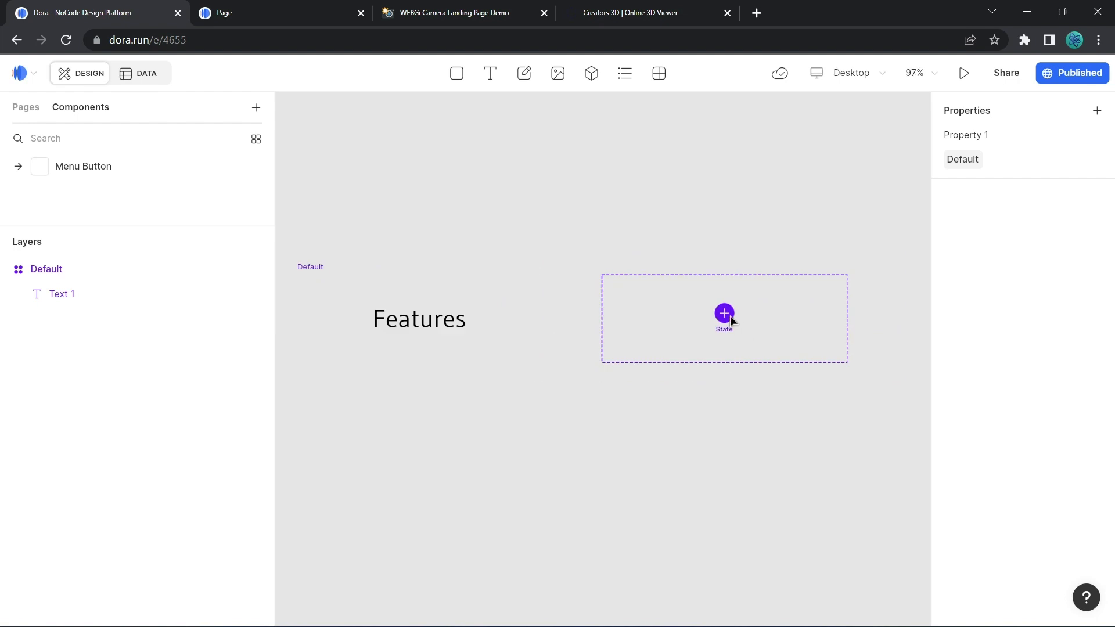
pyautogui.click(728, 314)
pyautogui.moveTo(723, 213); pyautogui.dragTo(658, 205)
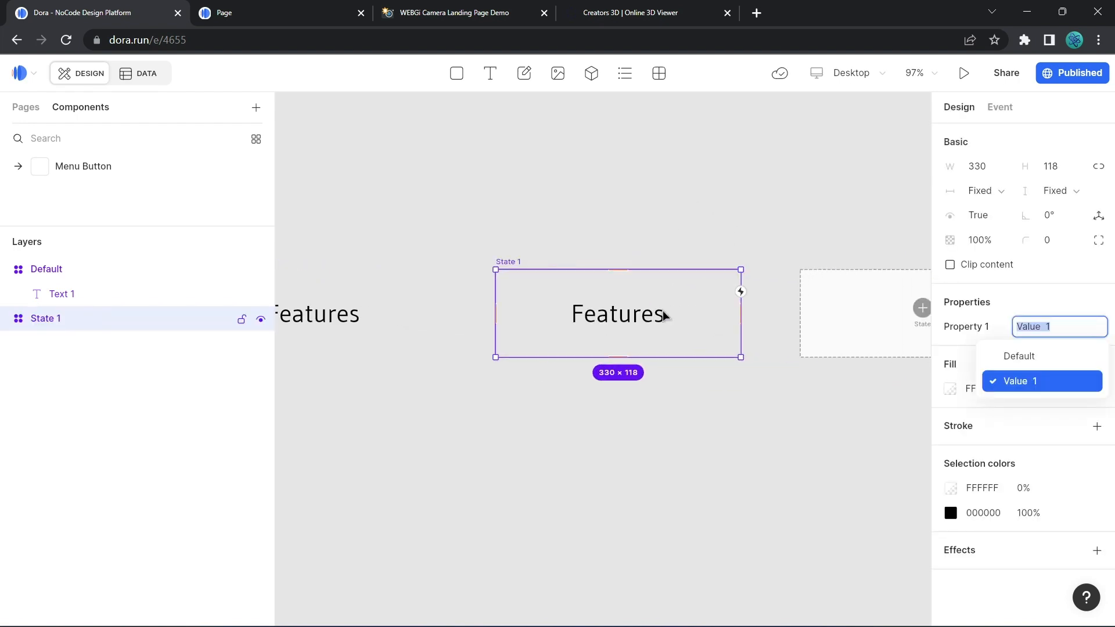
pyautogui.moveTo(580, 190); pyautogui.dragTo(677, 205)
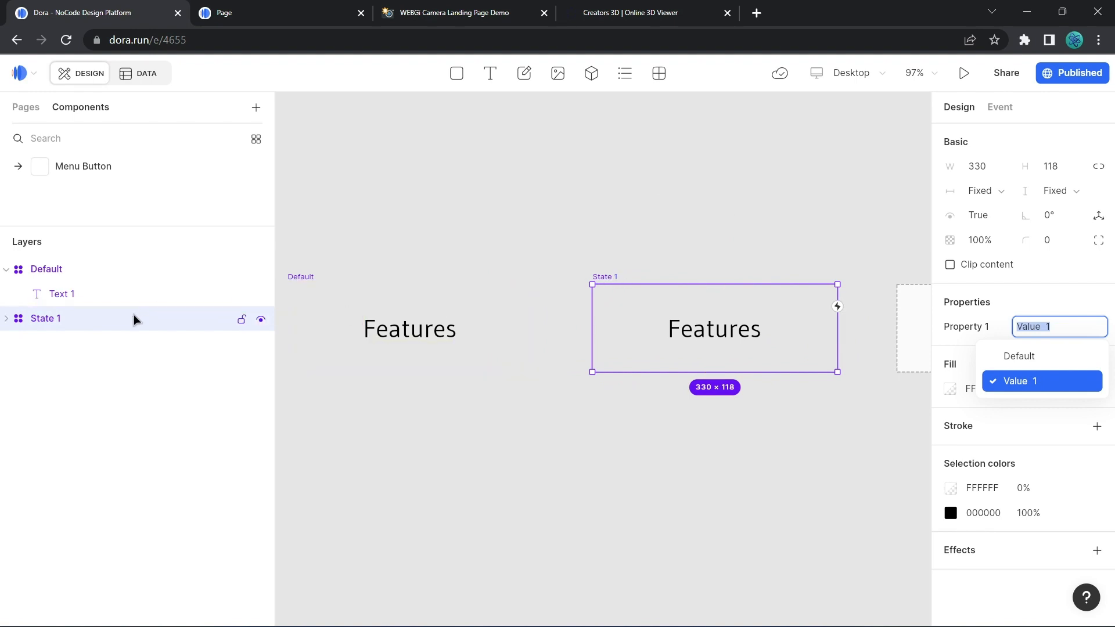
# Rename the Menu Button component's second state as Hover.
pyautogui.doubleClick(52, 321)
pyautogui.write('Hover')
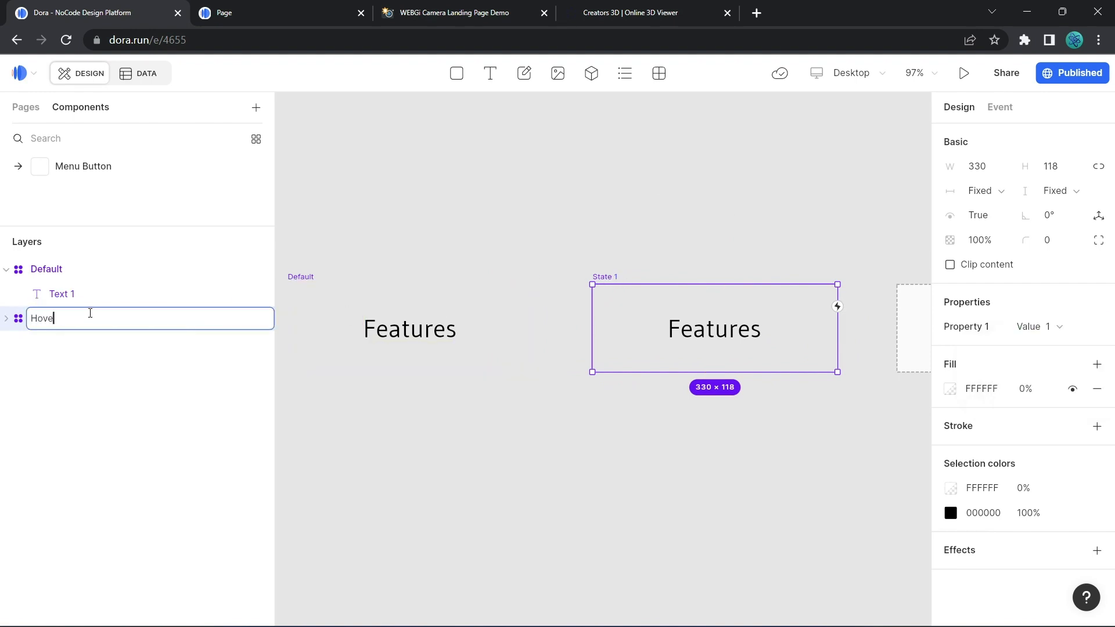
pyautogui.press('Return')
pyautogui.moveTo(618, 441); pyautogui.dragTo(541, 443)
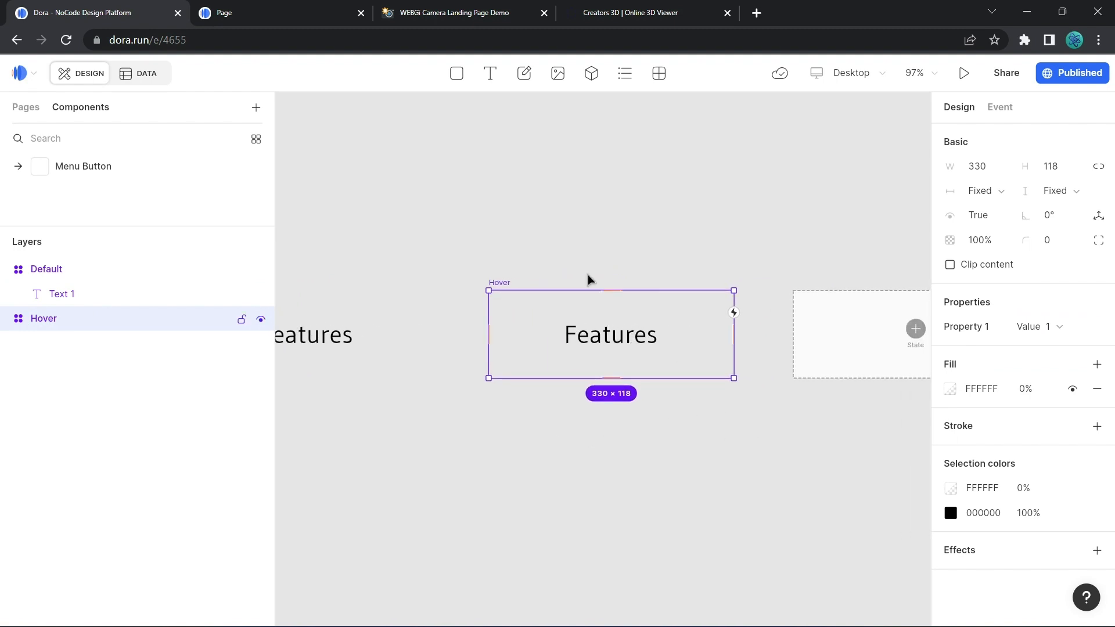
# Check the hovered menu item in the Canon demo, and set the Hover state's Features text fill to FFFFFF.
pyautogui.click(451, 14)
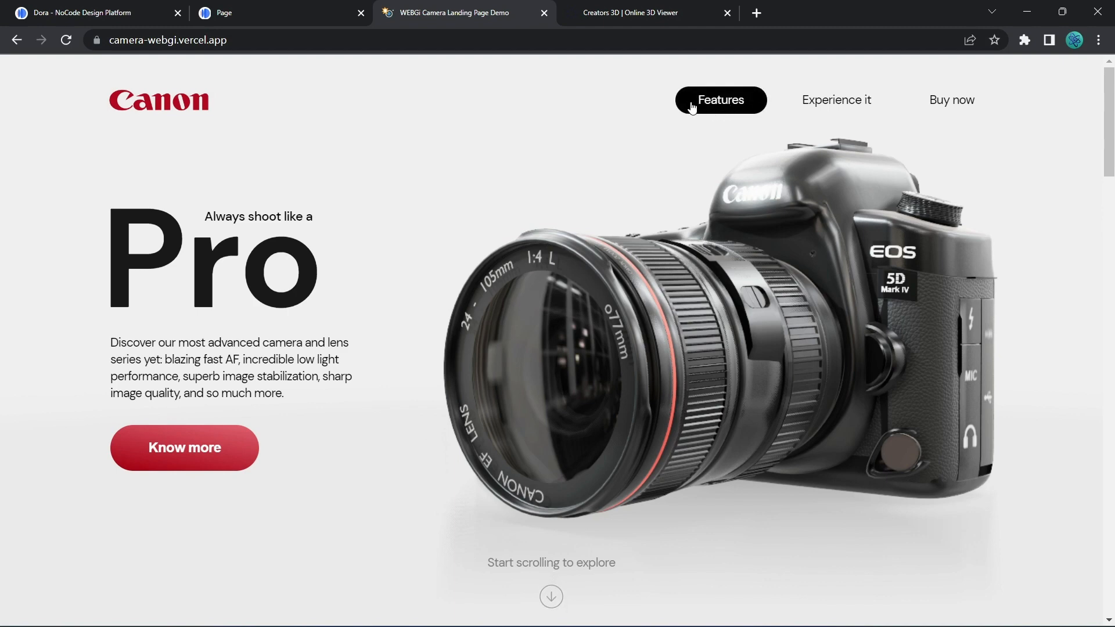
pyautogui.click(50, 11)
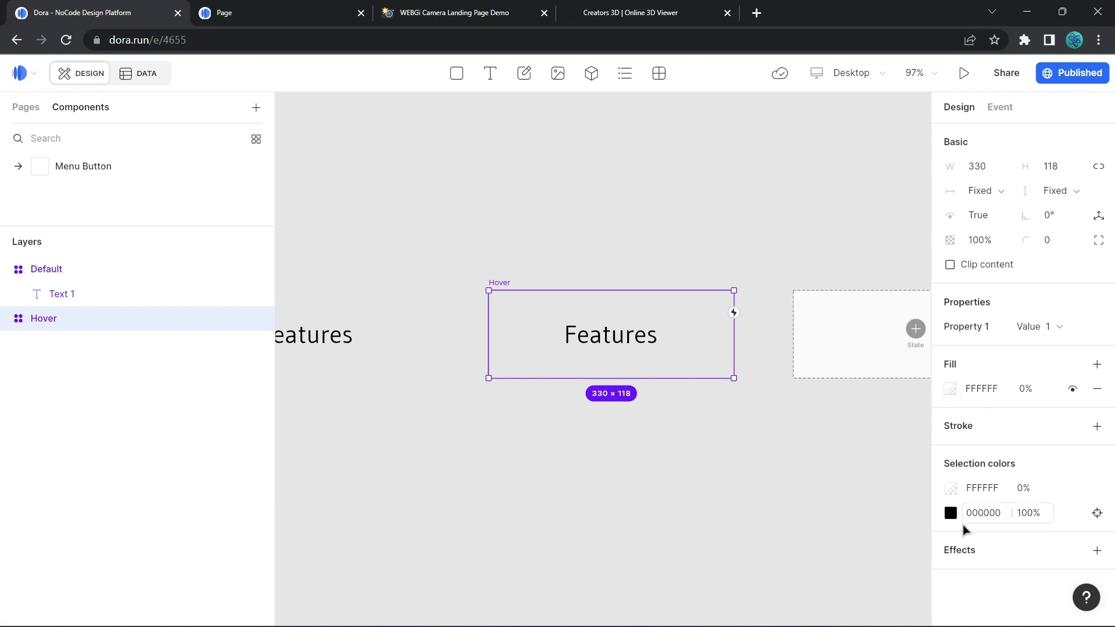
pyautogui.click(626, 334)
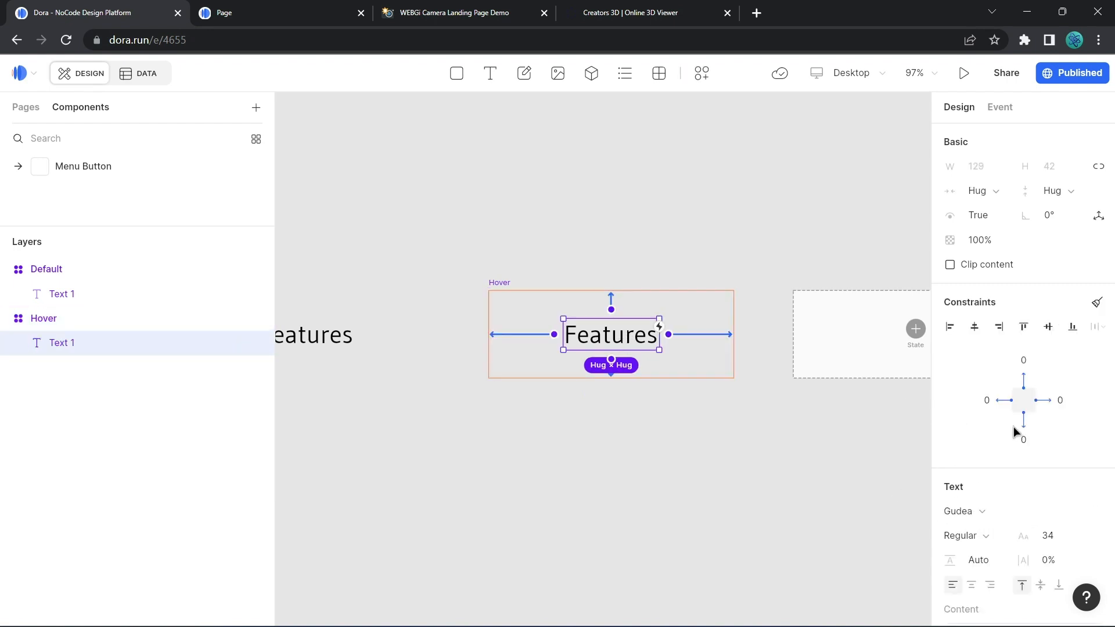
pyautogui.scroll(-4, 1009, 491)
pyautogui.click(950, 528)
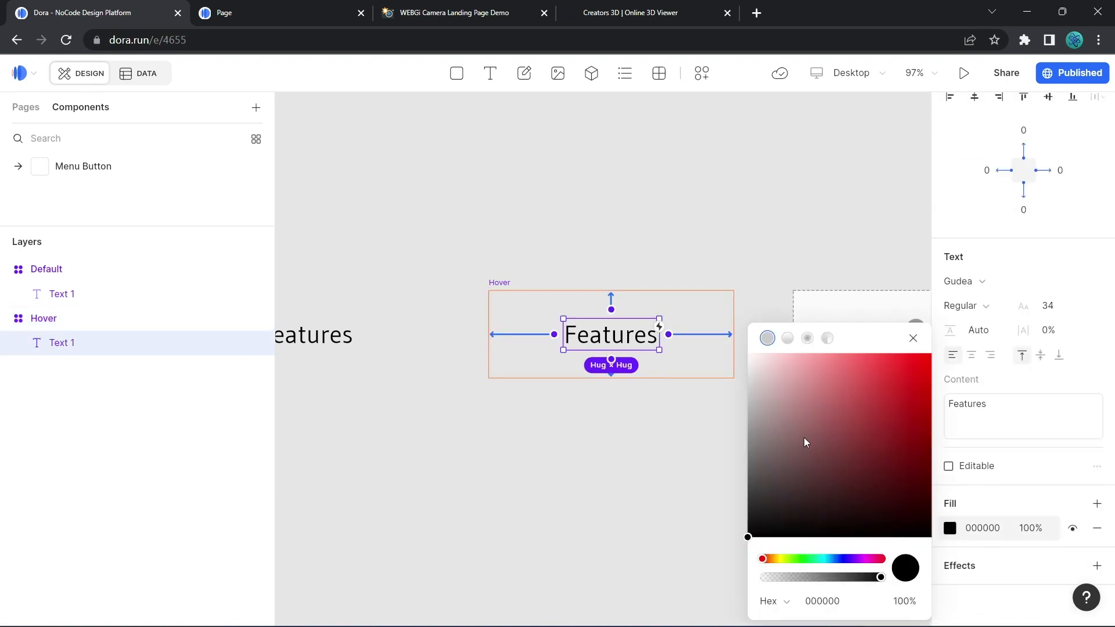
pyautogui.moveTo(804, 437); pyautogui.dragTo(737, 356)
# Set the Hover state's background fill to 000000 at 100% opacity.
pyautogui.click(677, 329)
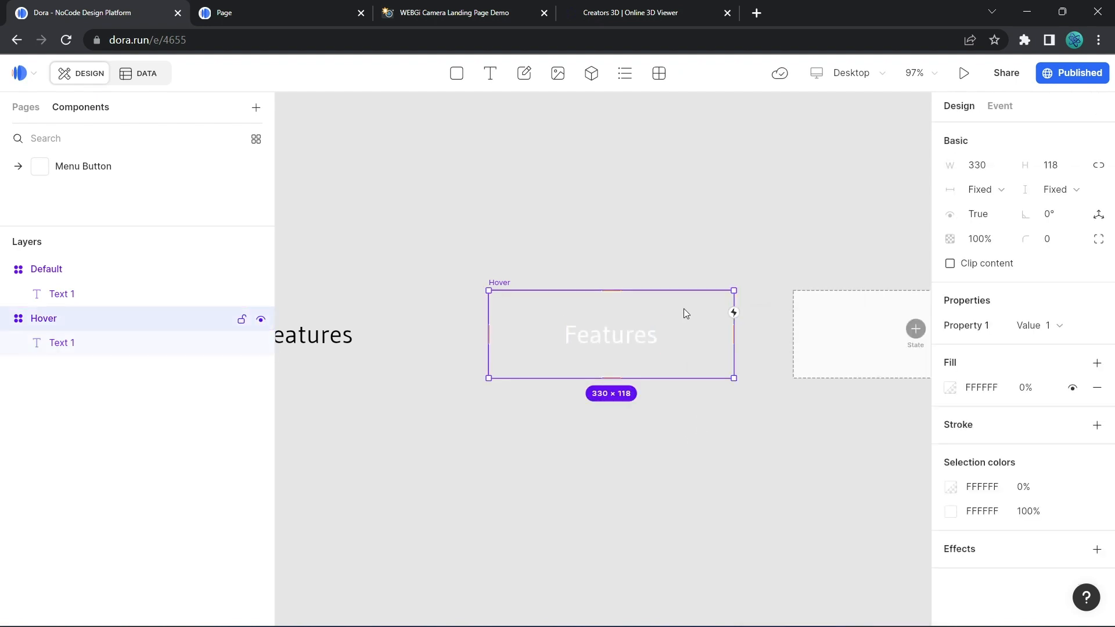
pyautogui.click(951, 388)
pyautogui.moveTo(854, 498); pyautogui.dragTo(748, 538)
pyautogui.moveTo(763, 577); pyautogui.dragTo(894, 584)
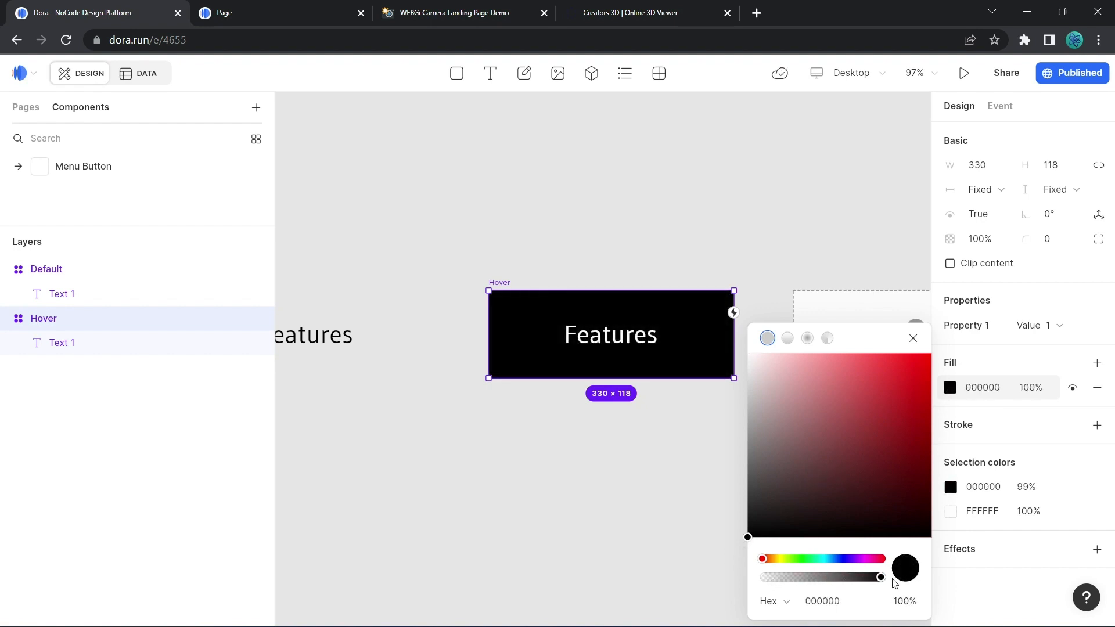
pyautogui.click(649, 542)
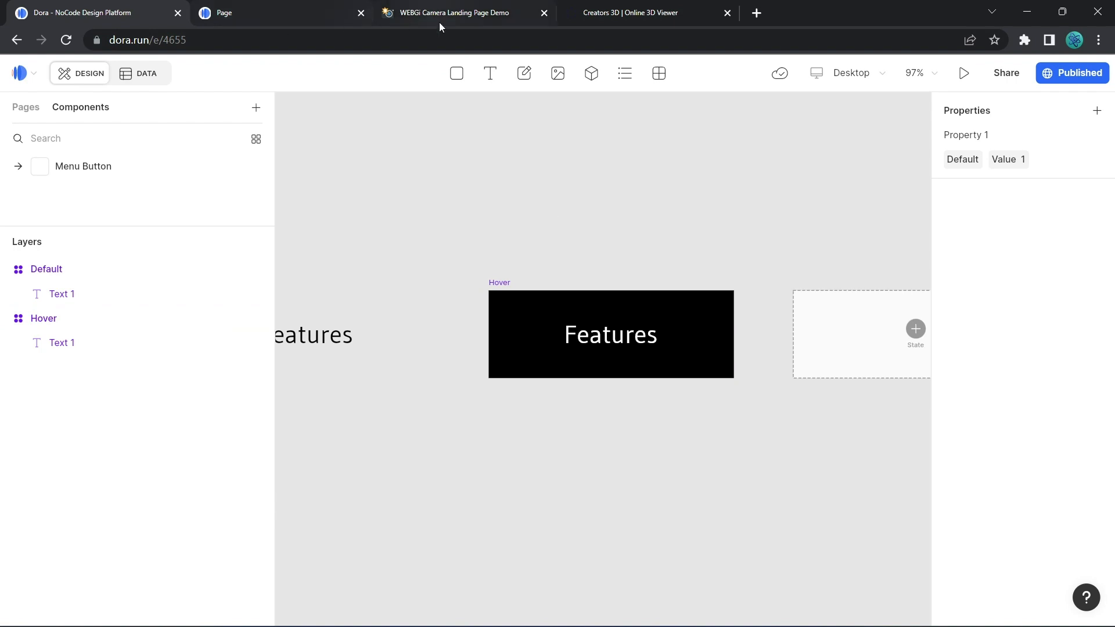
# Round the Hover state's corners with a radius of 9999.
pyautogui.click(673, 301)
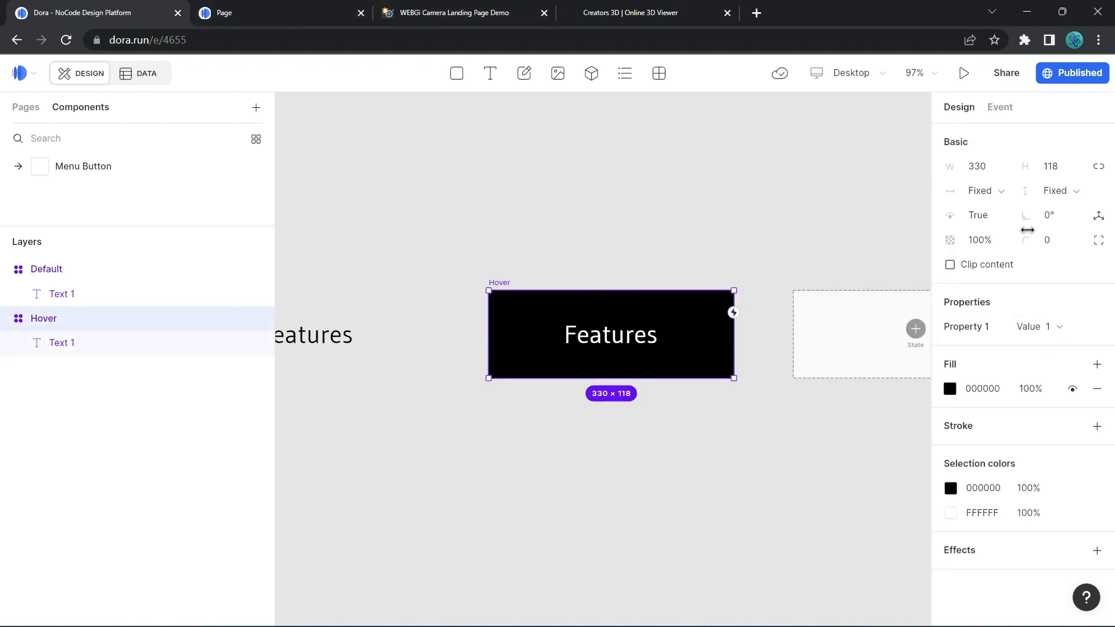
pyautogui.click(1064, 240)
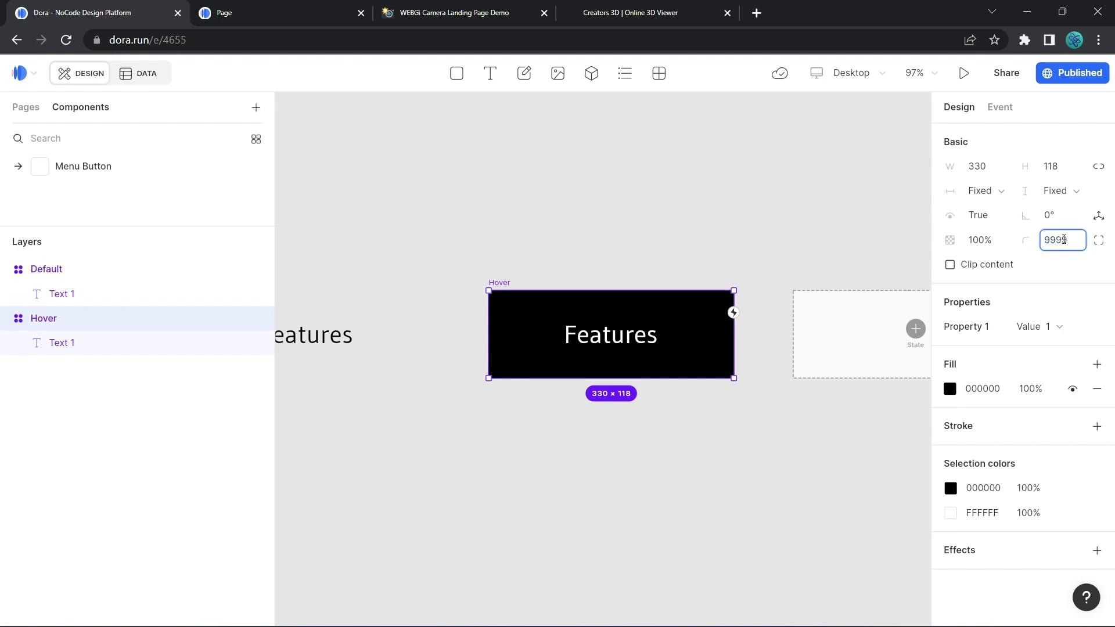
pyautogui.write('9999')
pyautogui.press('Return')
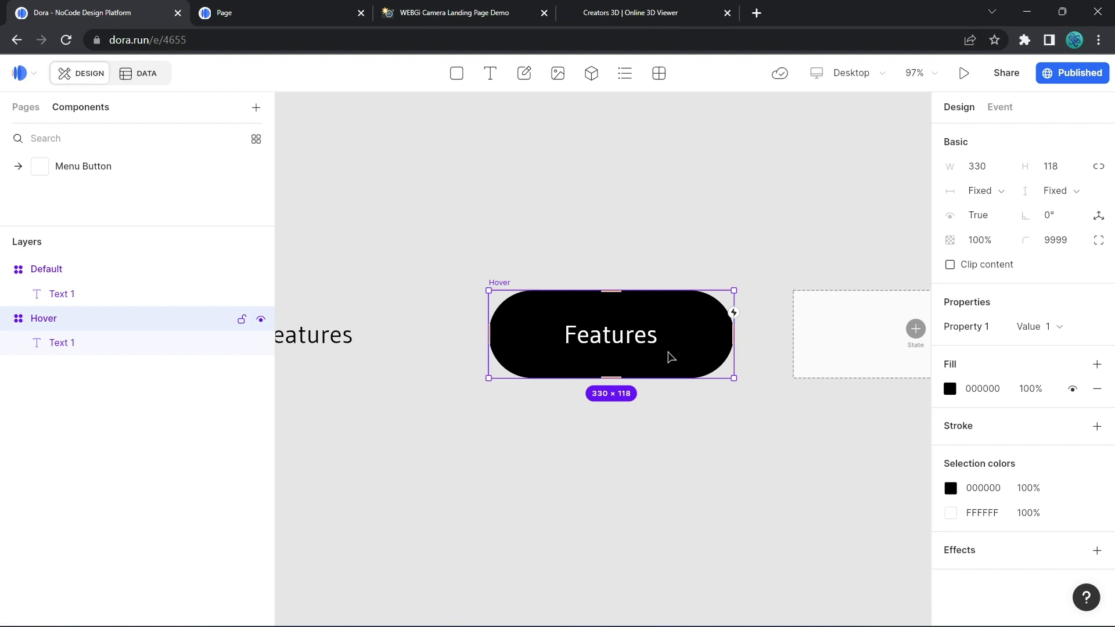
pyautogui.click(721, 456)
pyautogui.scroll(-5, 735, 407)
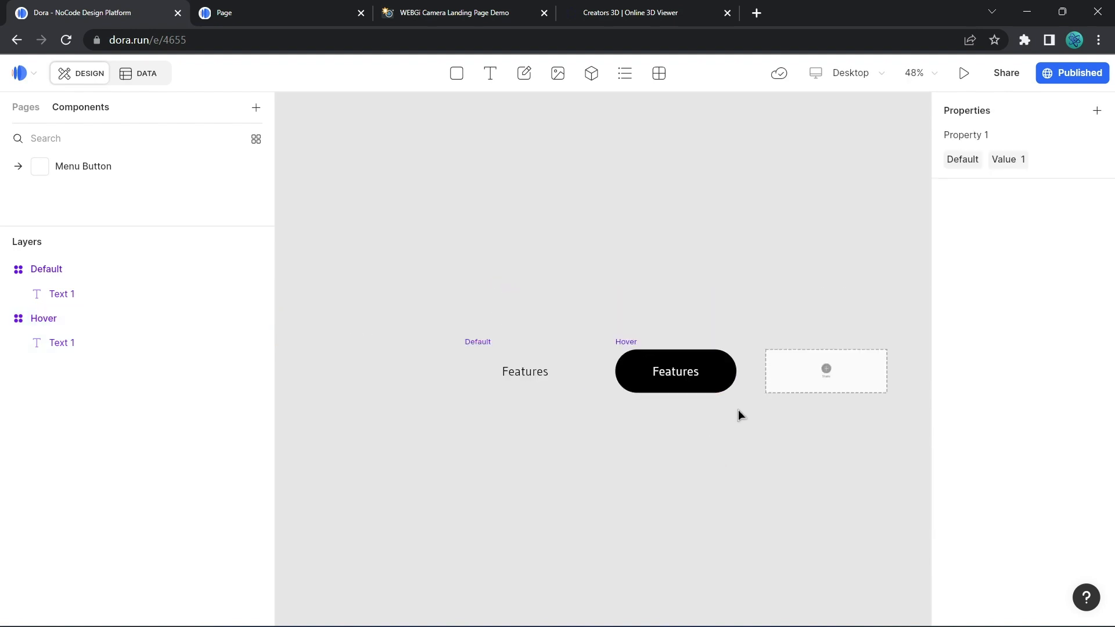
pyautogui.scroll(3, 738, 410)
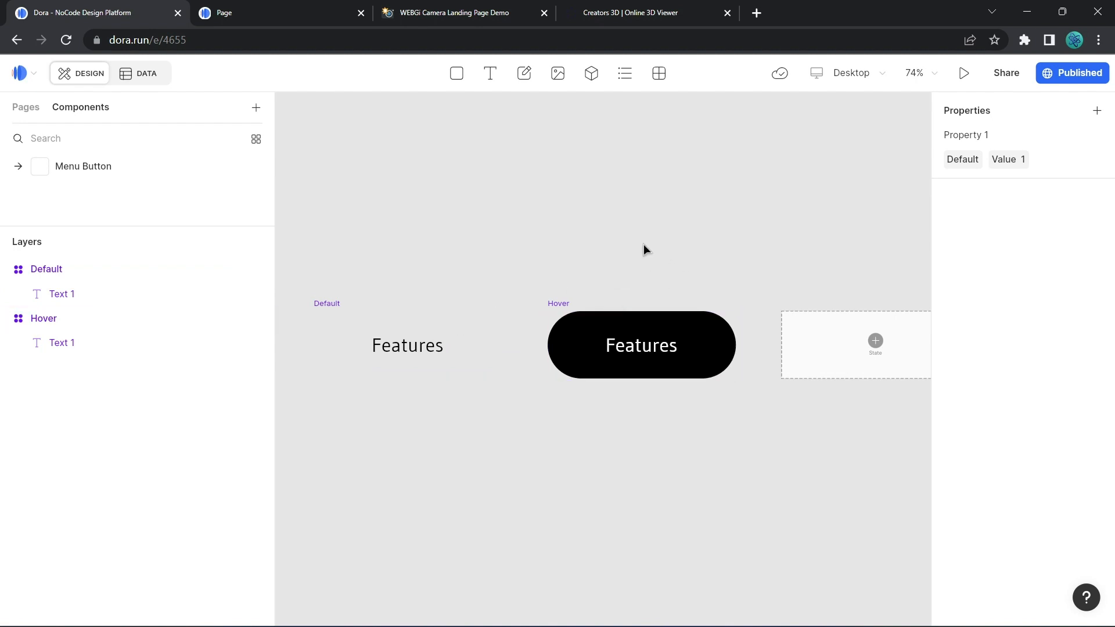
# Add a Mouse enter interaction that switches the Default state to Hover, with a 500 ms animation.
pyautogui.click(448, 325)
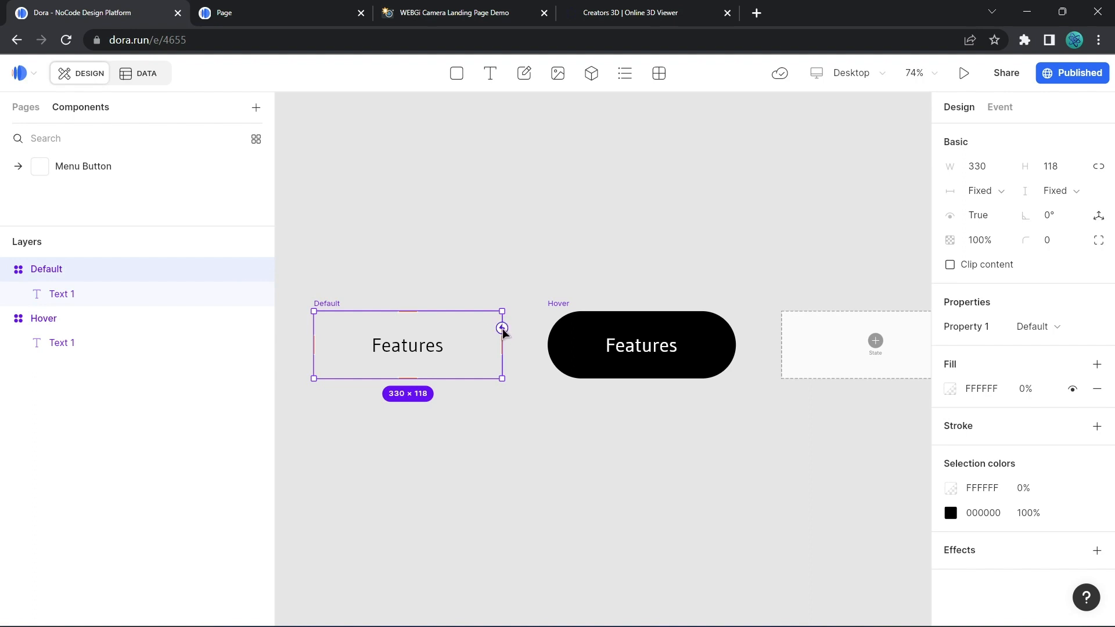
pyautogui.moveTo(503, 329); pyautogui.dragTo(577, 325)
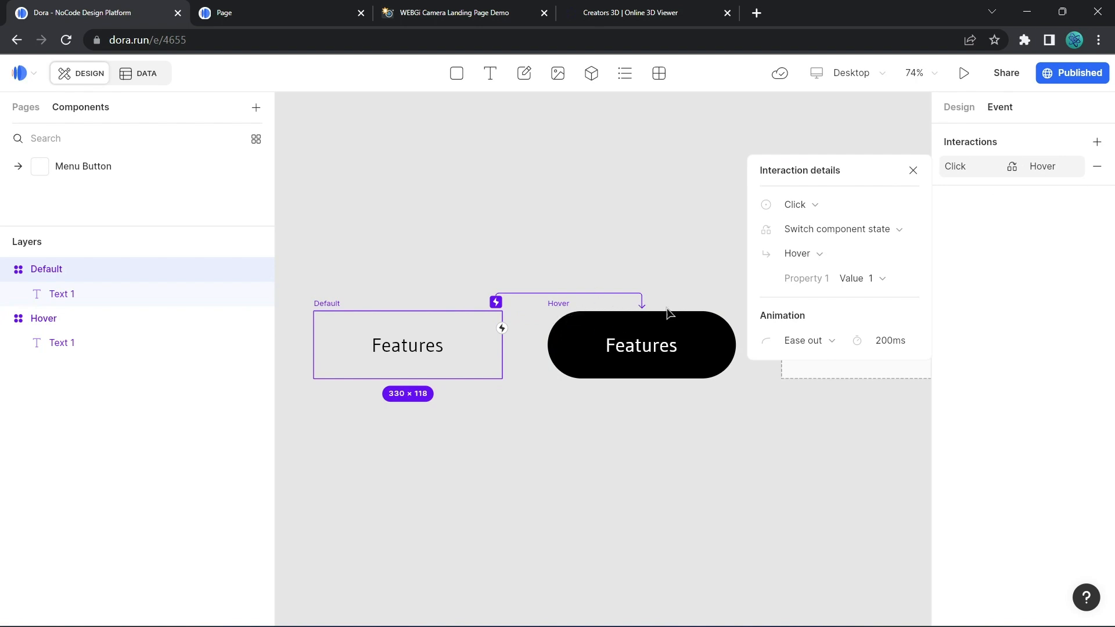
pyautogui.click(819, 204)
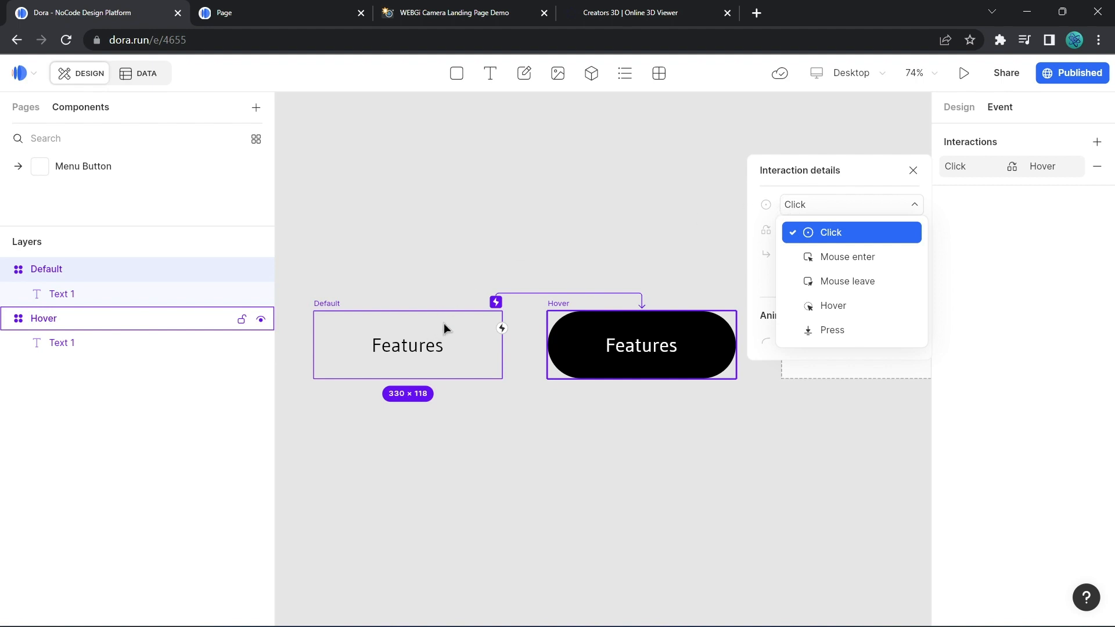
pyautogui.click(838, 262)
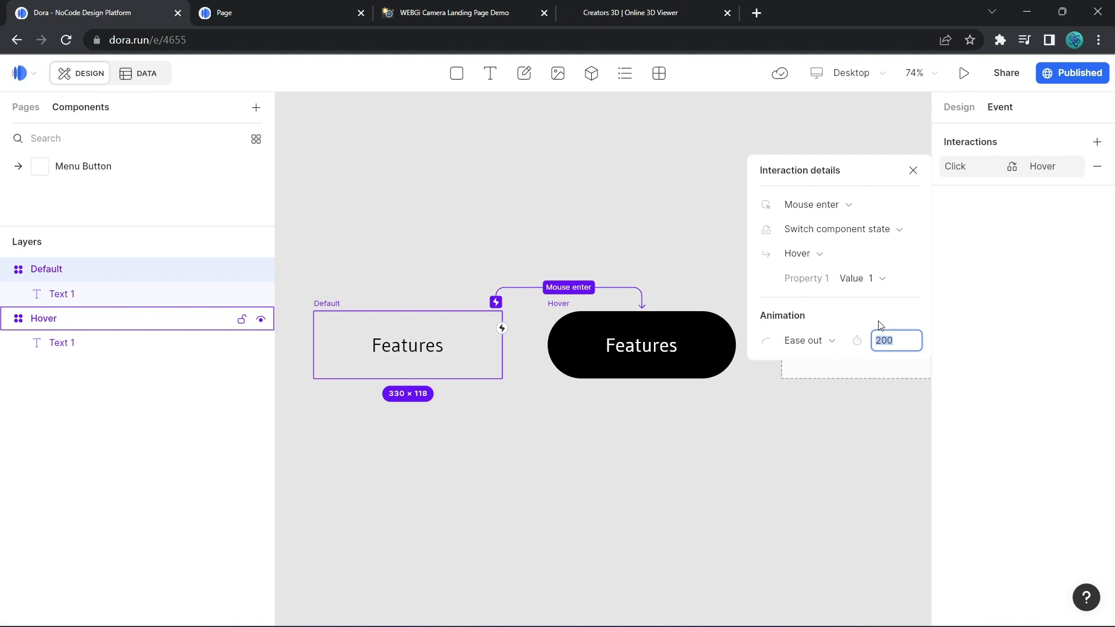
pyautogui.write('500')
pyautogui.press('Return')
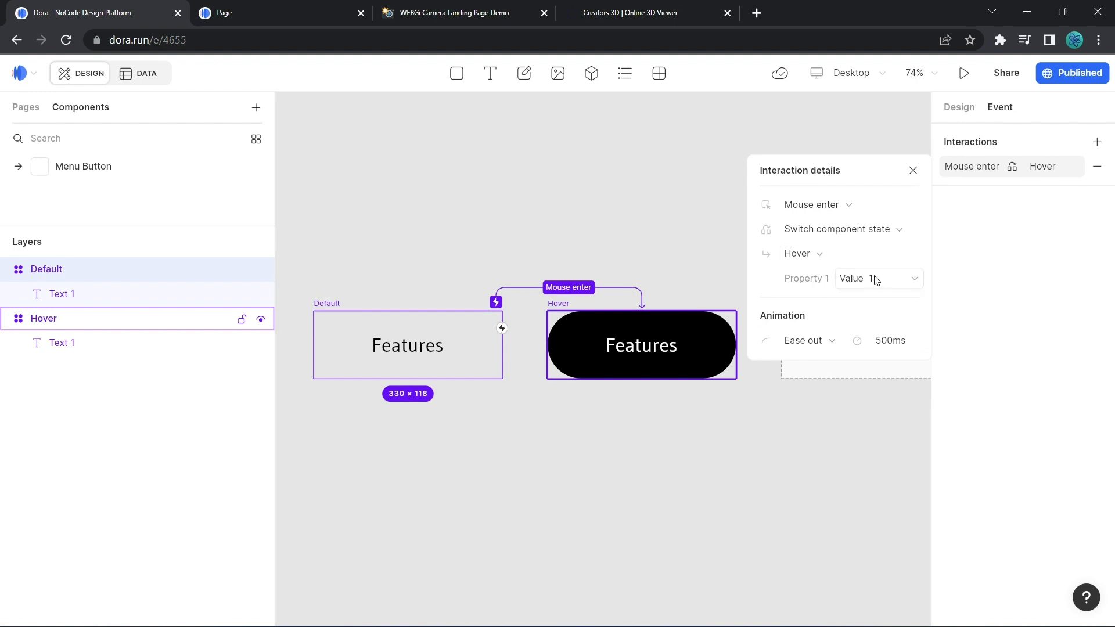
pyautogui.click(671, 264)
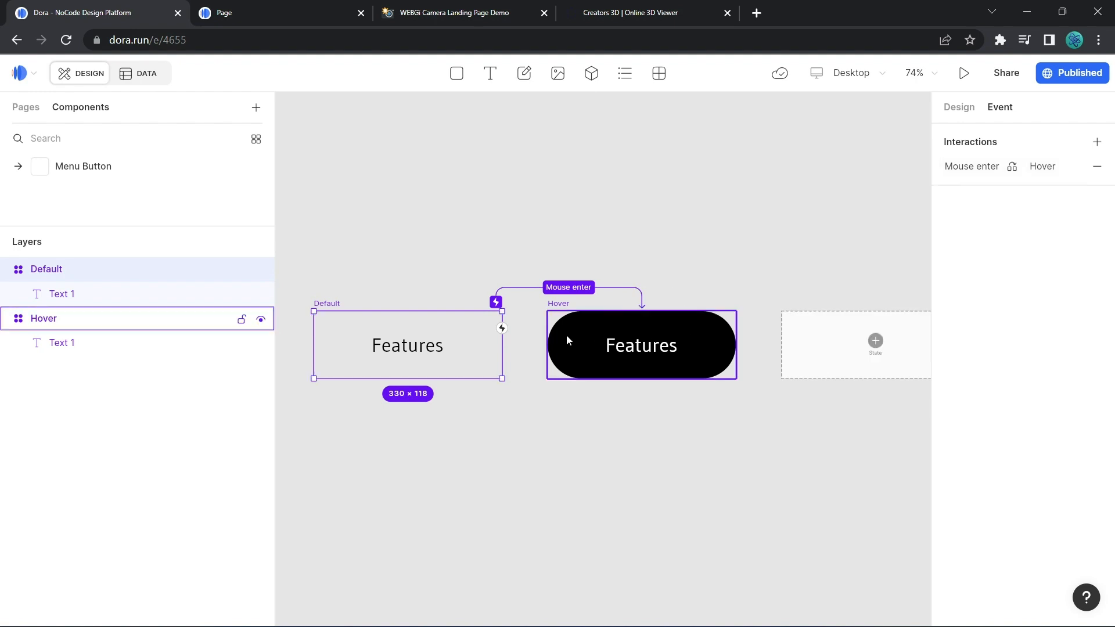
# Add a Mouse leave interaction that switches the Hover state back to Default, with a 500 ms animation.
pyautogui.click(666, 326)
pyautogui.moveTo(735, 327); pyautogui.dragTo(437, 318)
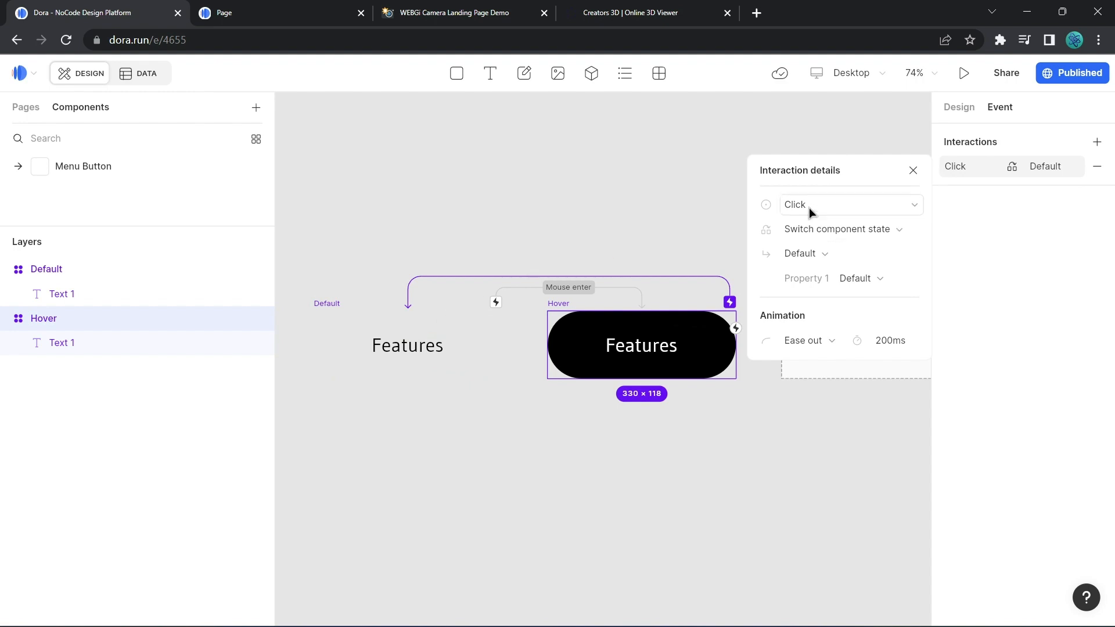
pyautogui.click(809, 207)
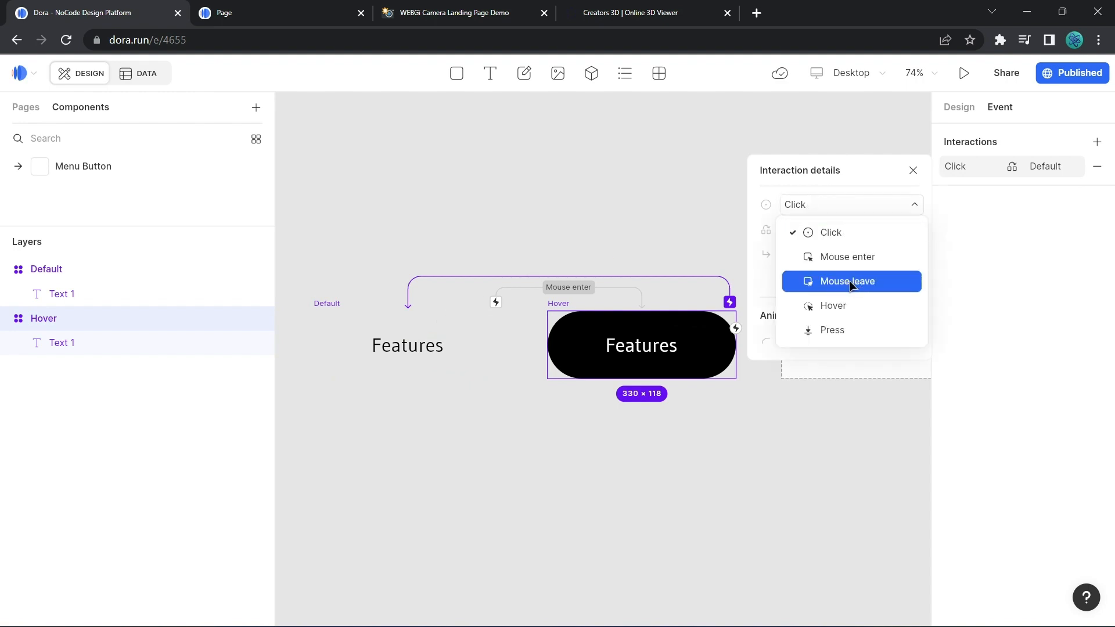
pyautogui.click(852, 283)
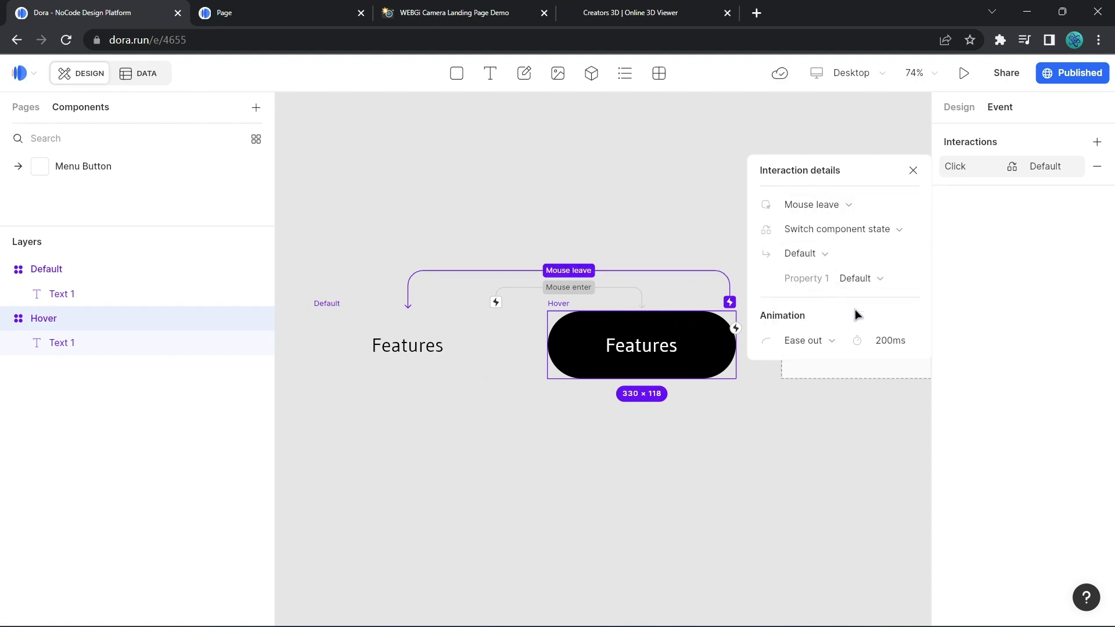
pyautogui.write('500')
pyautogui.press('Return')
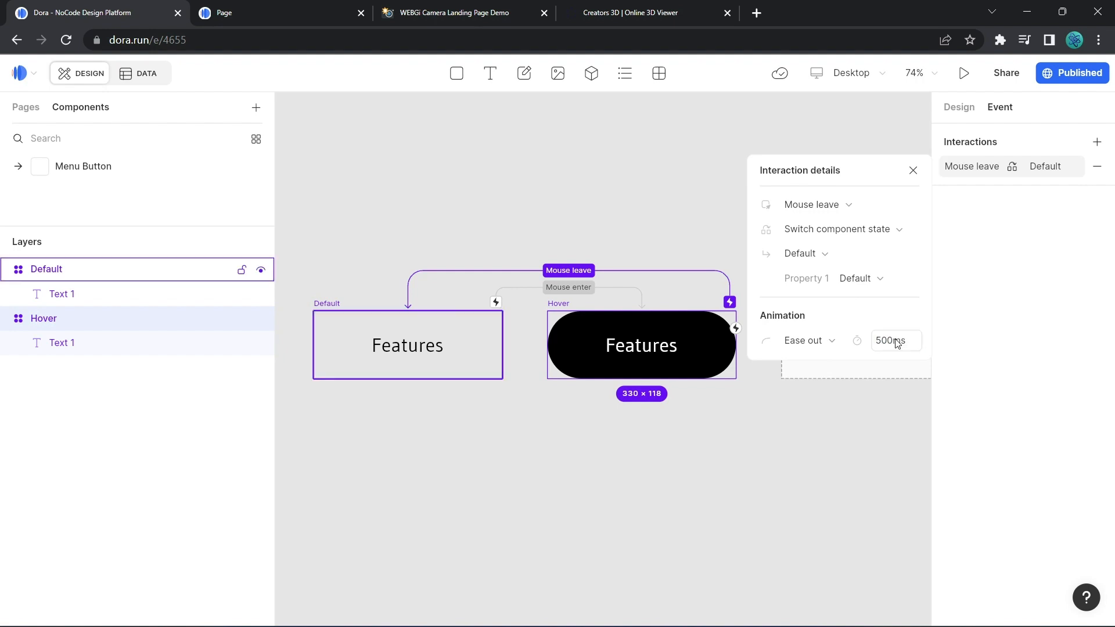
pyautogui.click(802, 430)
pyautogui.click(789, 245)
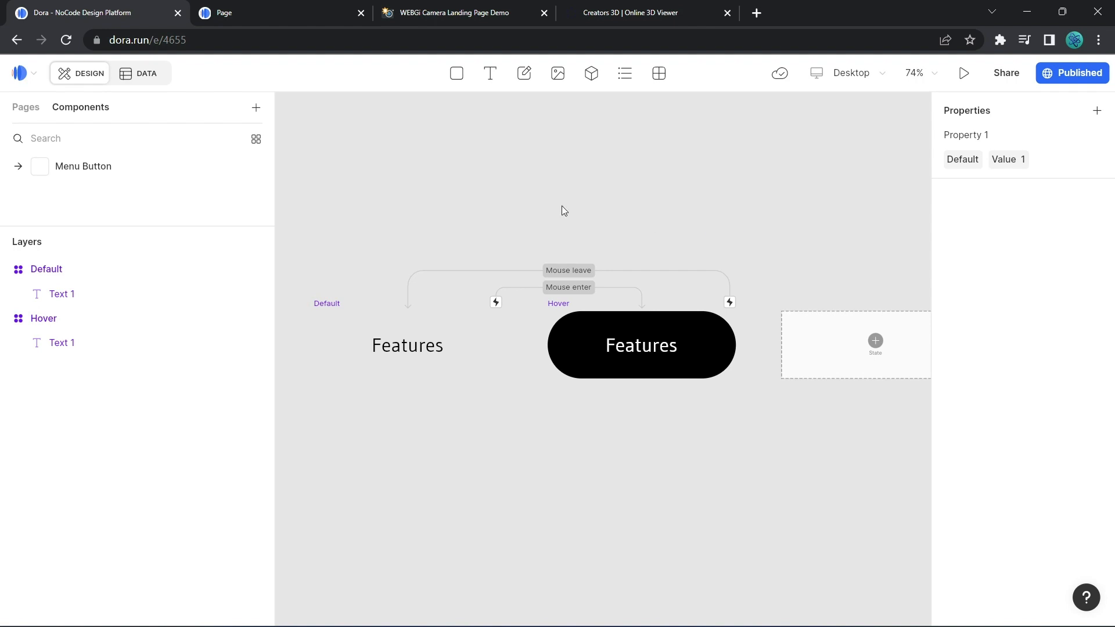
# Return to the page and place a Menu Button component instance in the header beside the Canon logo.
pyautogui.click(28, 109)
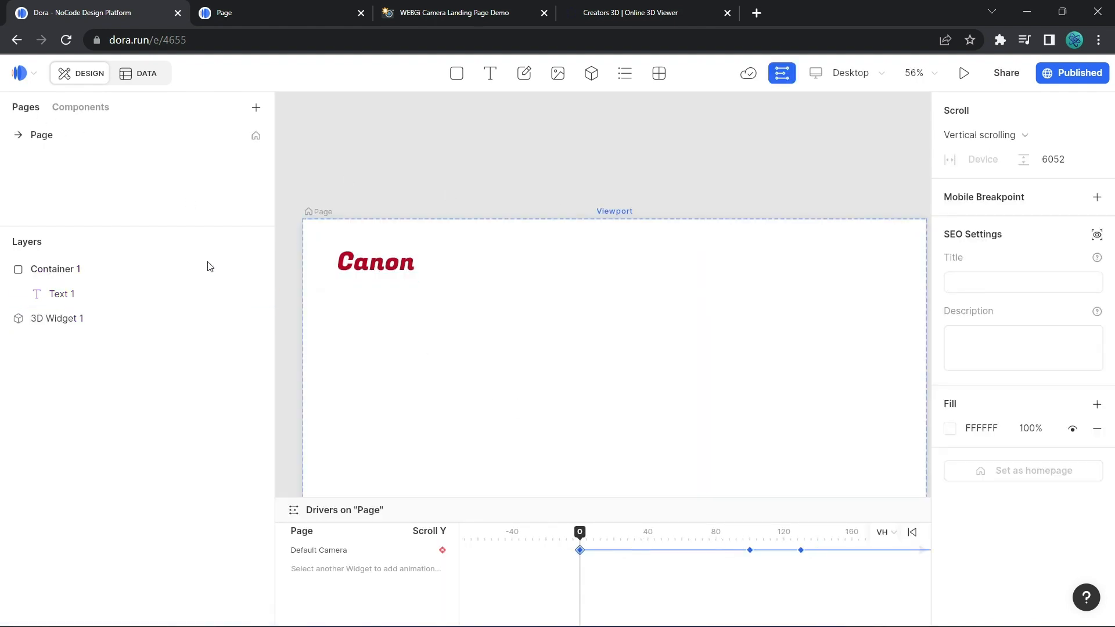
pyautogui.moveTo(691, 168); pyautogui.dragTo(599, 171)
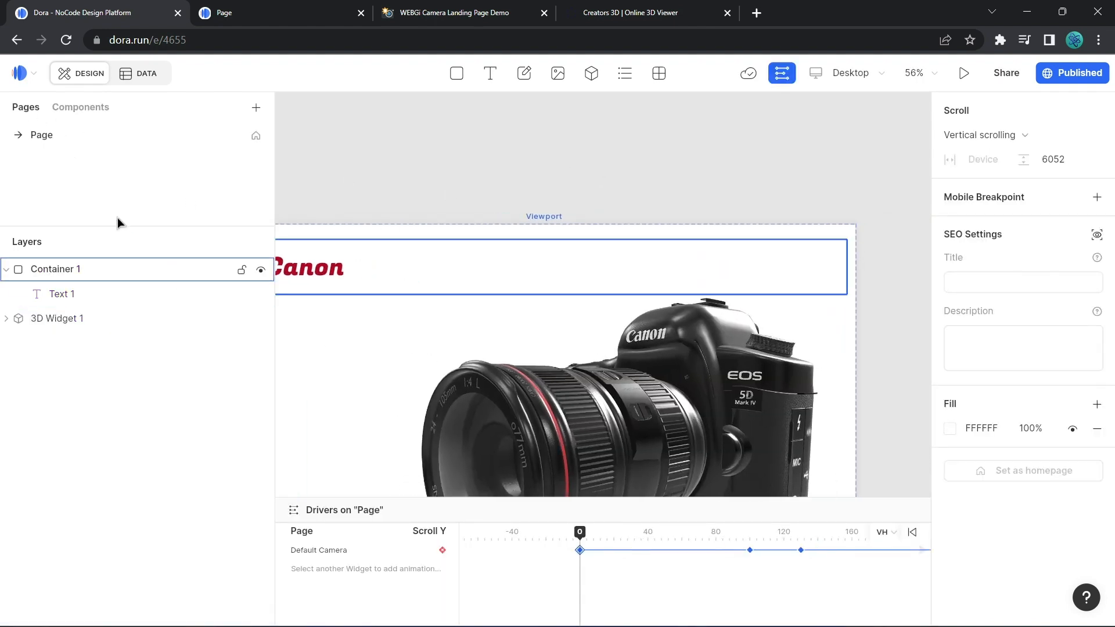
pyautogui.click(81, 109)
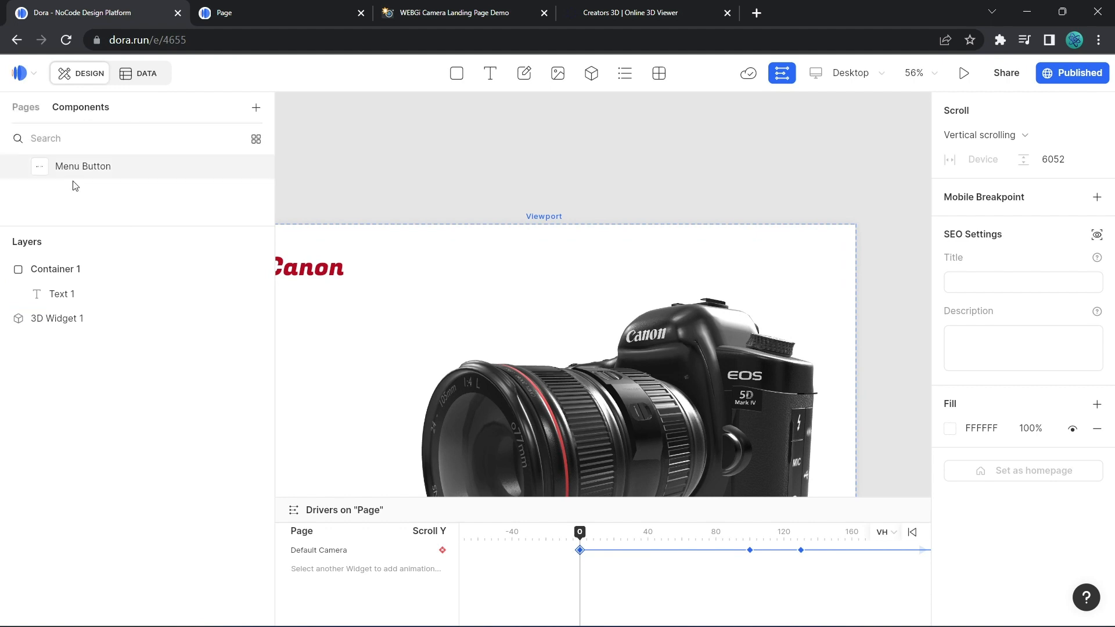
pyautogui.moveTo(74, 173); pyautogui.dragTo(604, 267)
# Preview the page to test the button's hover effect and compare its size with the Canon demo's menu.
pyautogui.click(956, 77)
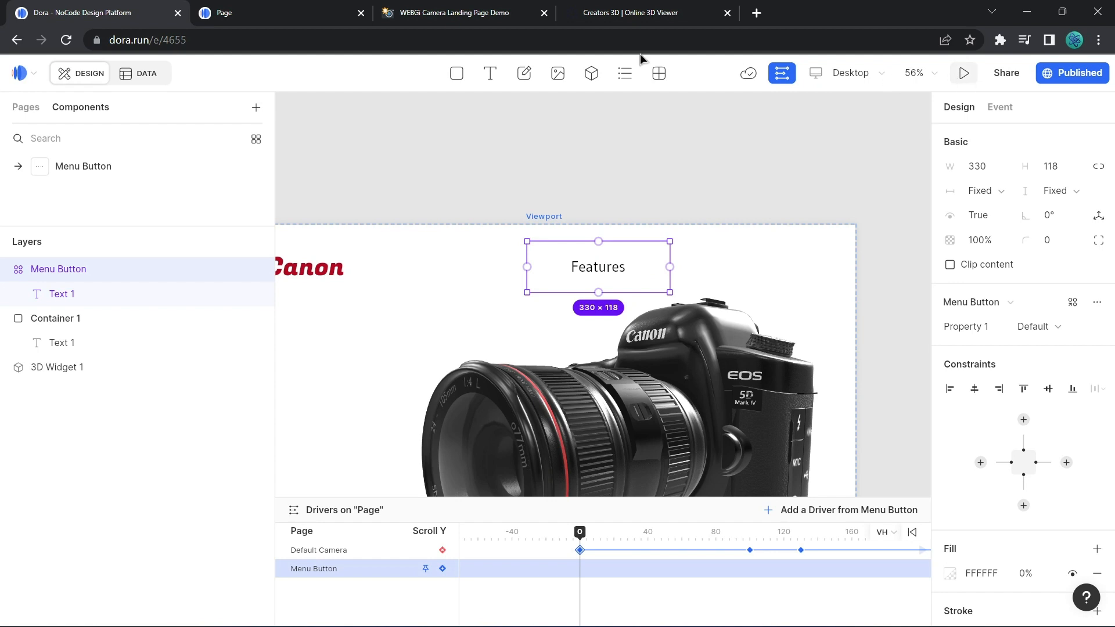
pyautogui.click(63, 40)
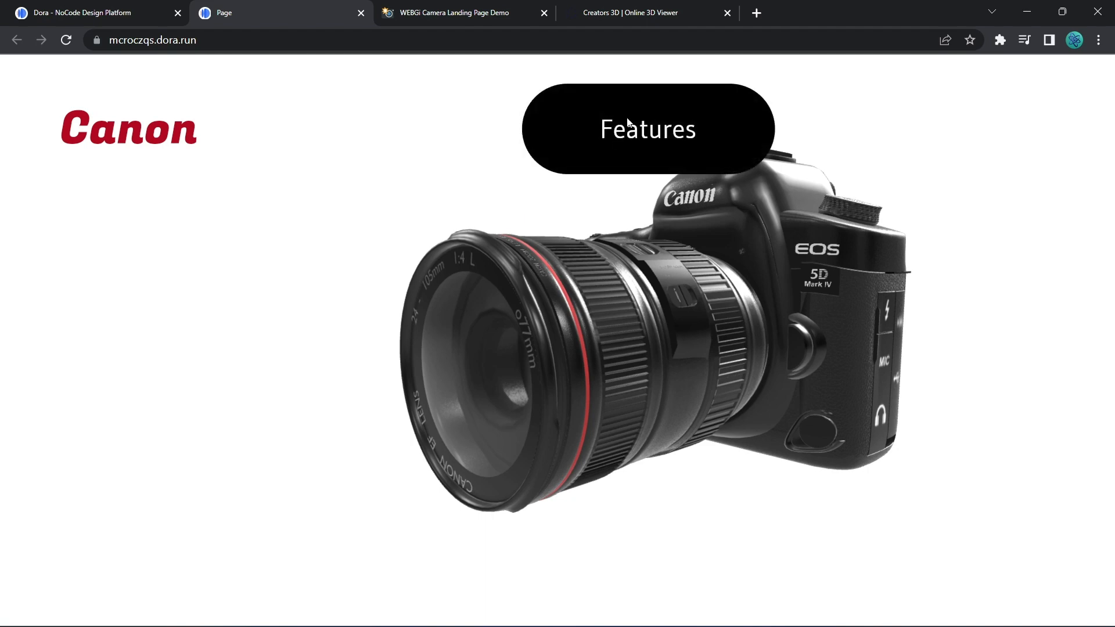
pyautogui.click(466, 13)
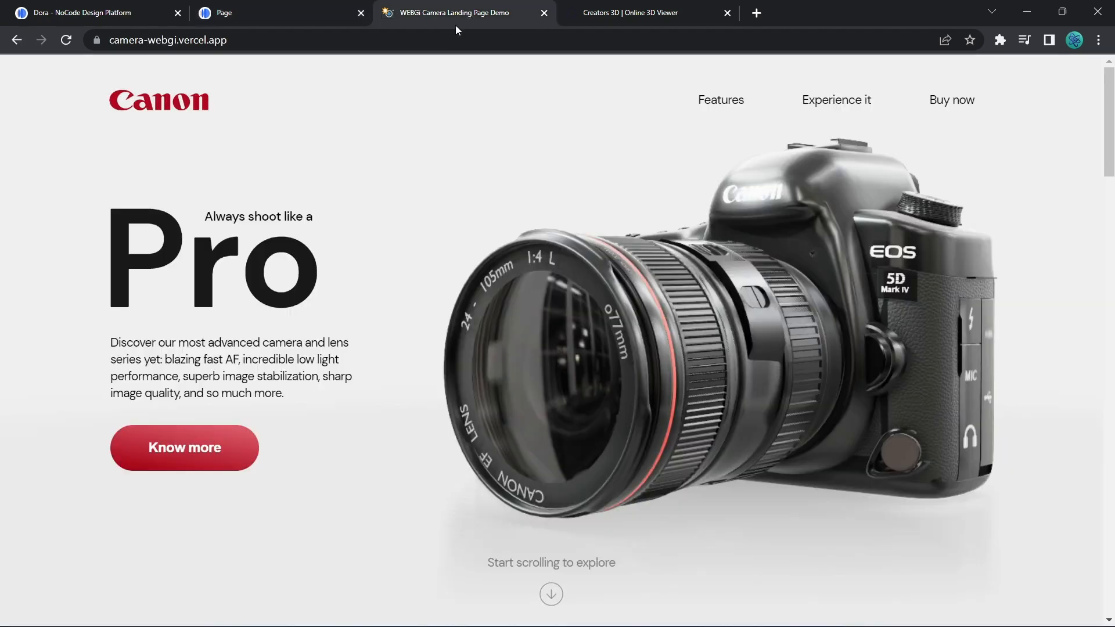
pyautogui.click(285, 16)
# Open the Menu Button component in the Dora editor and shrink its Default state to about 188 × 67.
pyautogui.click(70, 7)
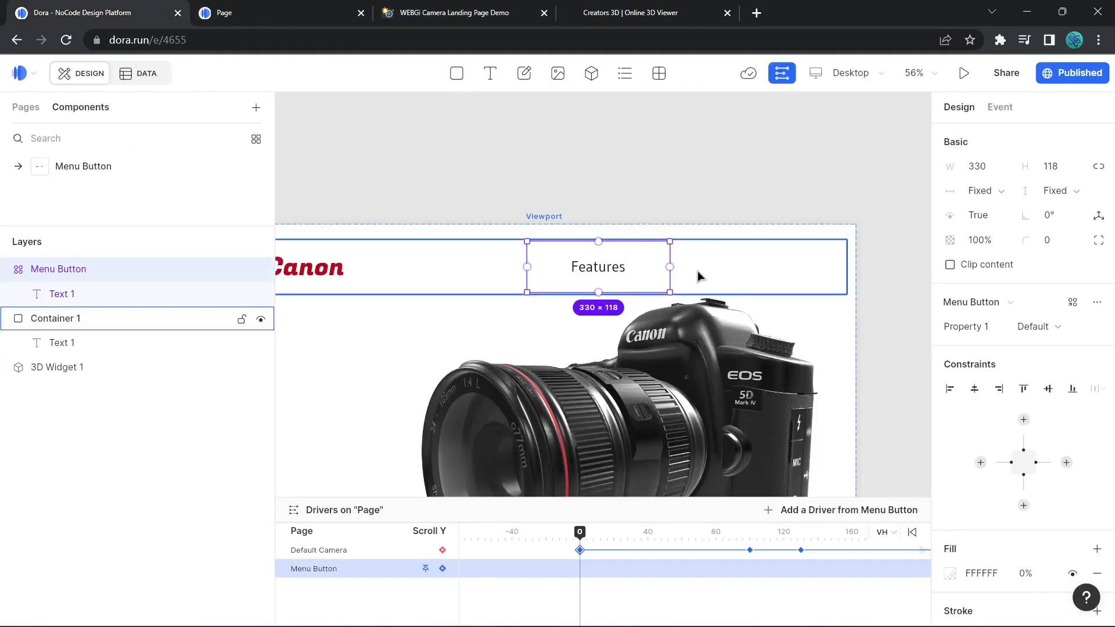
pyautogui.click(79, 168)
pyautogui.click(462, 367)
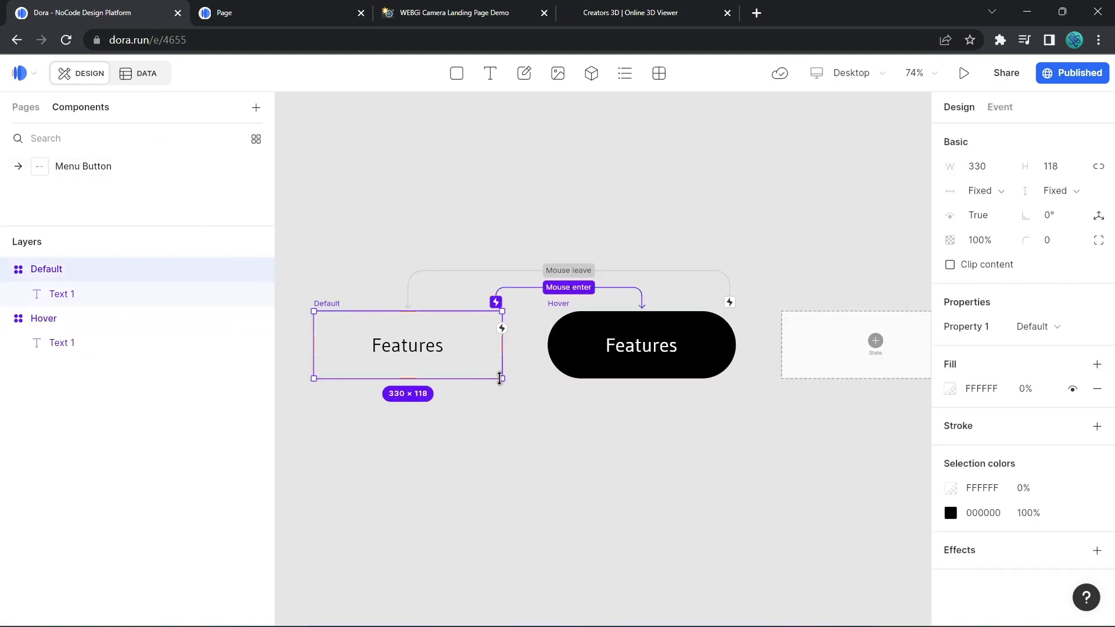
pyautogui.moveTo(501, 378); pyautogui.dragTo(422, 349)
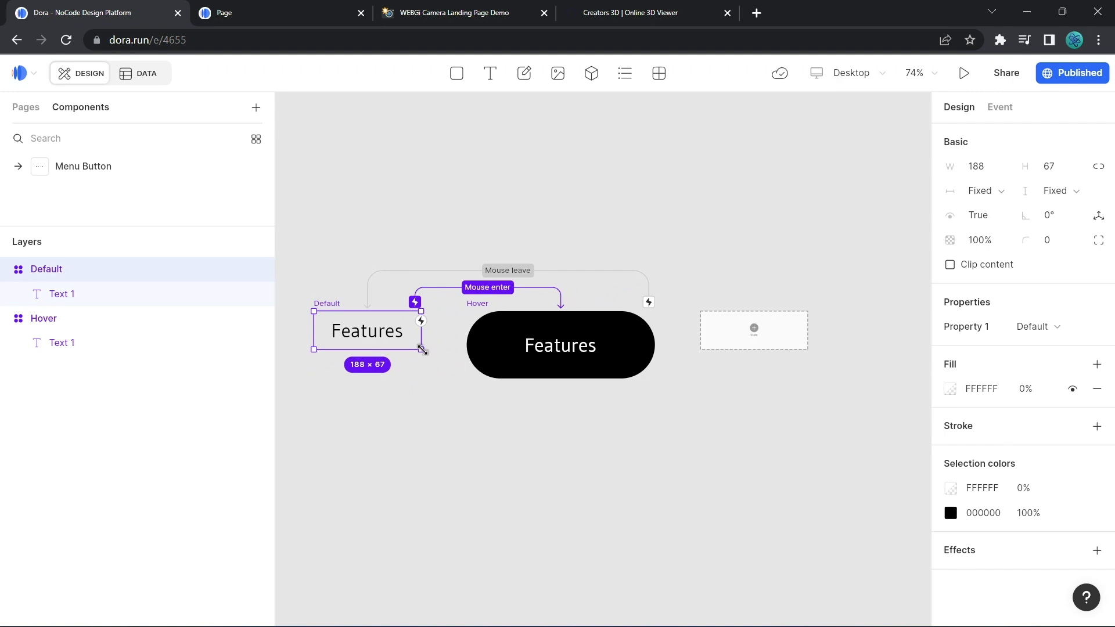
# Set the font size of the Features text in the Default state to 26.
pyautogui.click(374, 335)
pyautogui.click(1061, 536)
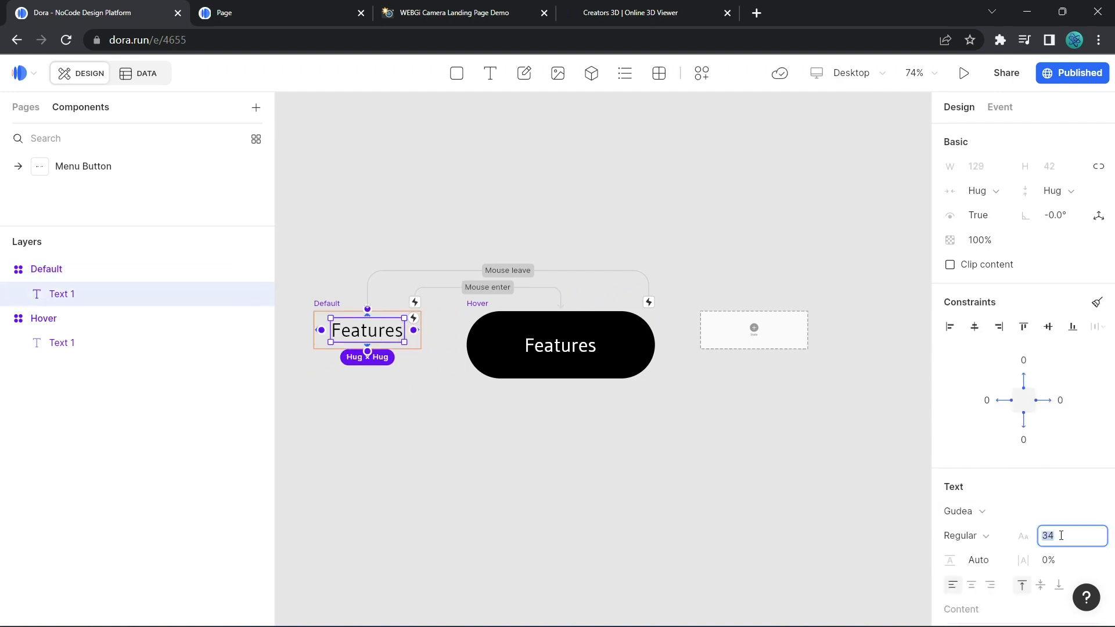
pyautogui.write('26')
pyautogui.press('Return')
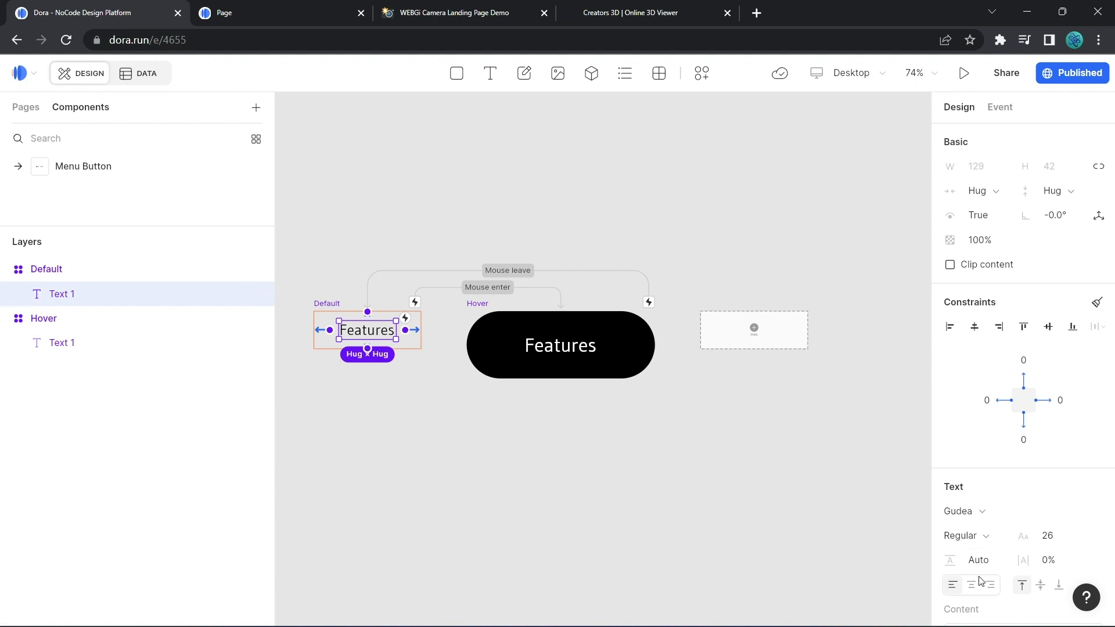
# Resize the Hover state to 188 × 66 to match the Default state.
pyautogui.click(413, 342)
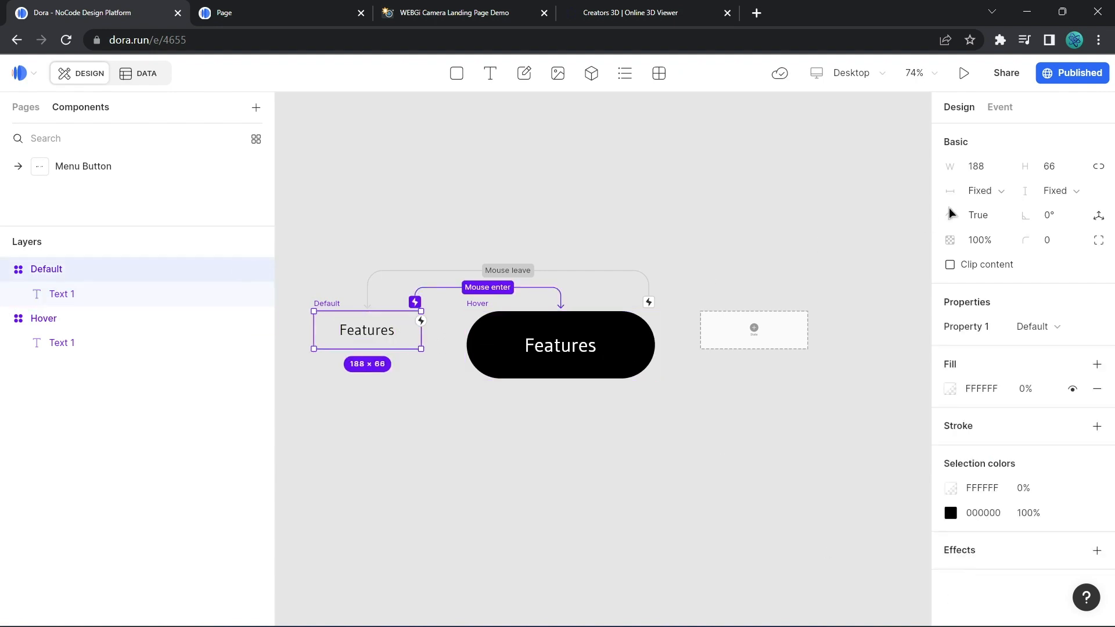
pyautogui.click(981, 169)
pyautogui.click(606, 377)
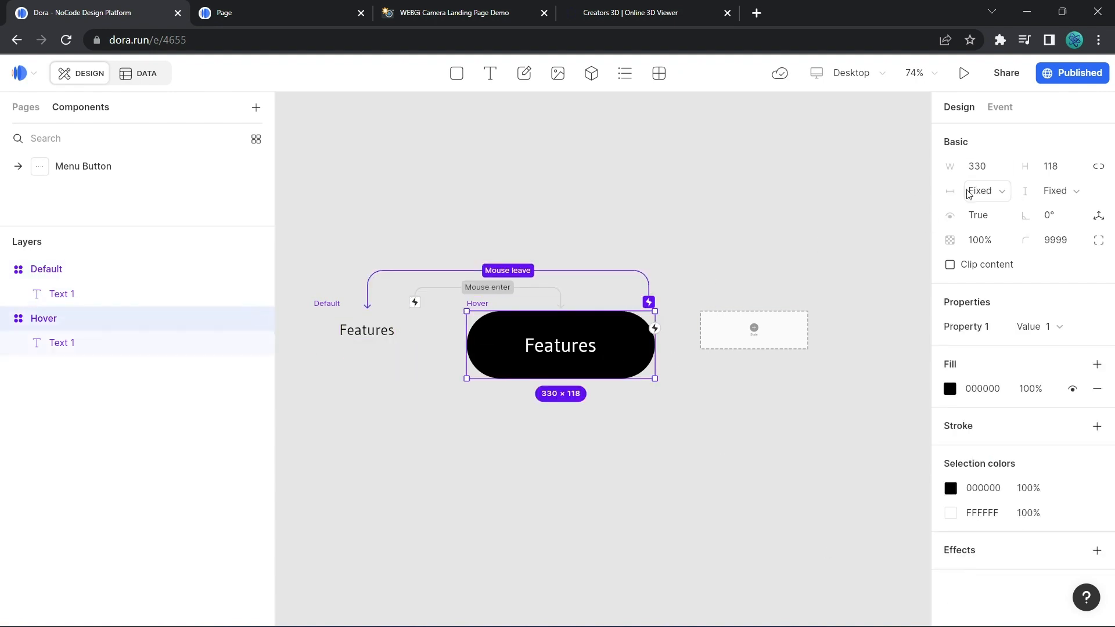
pyautogui.click(981, 167)
pyautogui.click(464, 393)
pyautogui.click(523, 317)
pyautogui.click(995, 169)
pyautogui.write('188')
pyautogui.press('Return')
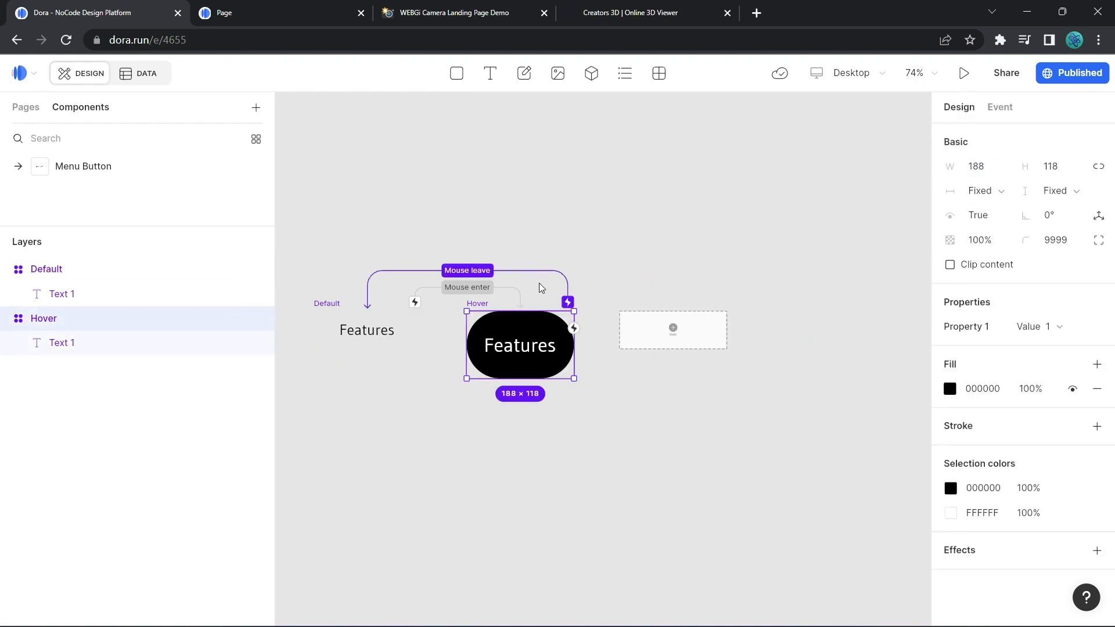
pyautogui.click(378, 326)
pyautogui.click(1065, 166)
pyautogui.click(559, 340)
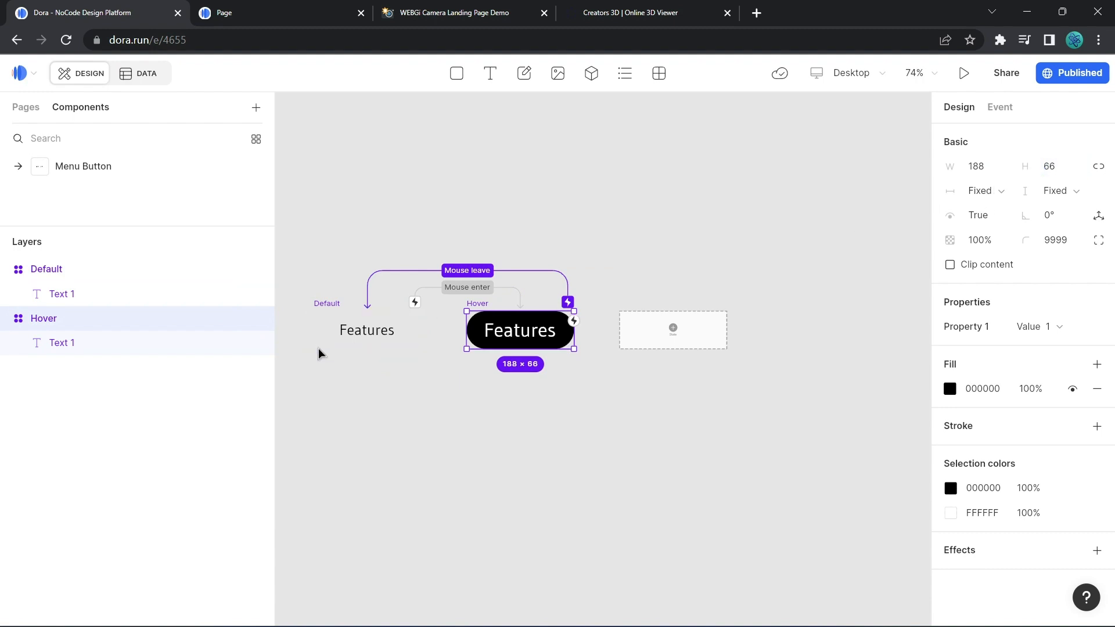
# Set the font size of the Features text in the Hover state to 26.
pyautogui.click(372, 332)
pyautogui.doubleClick(374, 333)
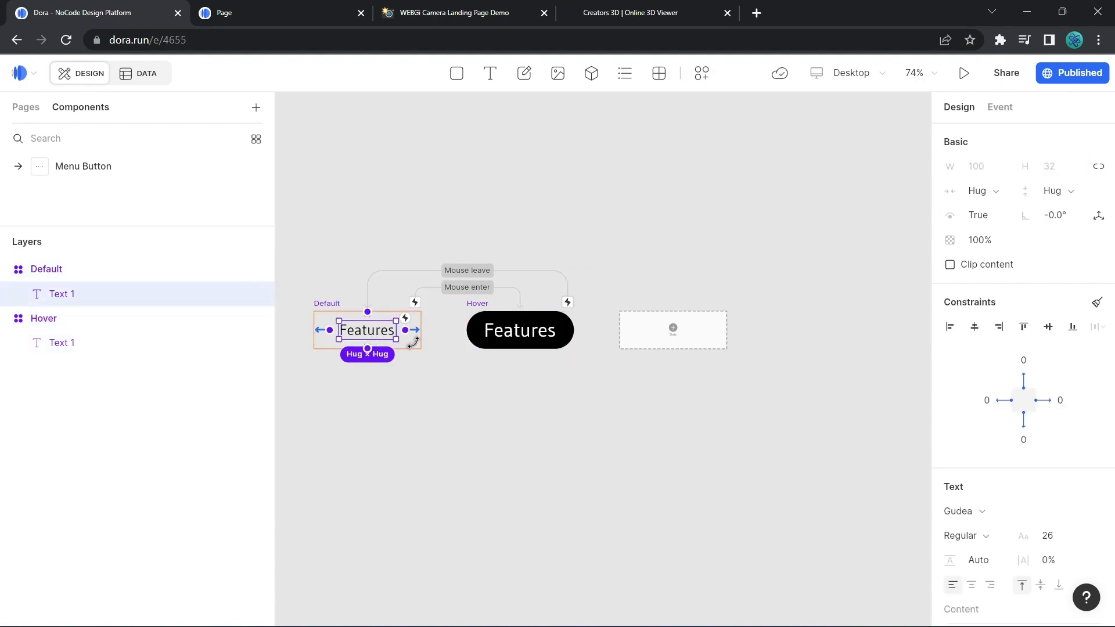
pyautogui.doubleClick(525, 337)
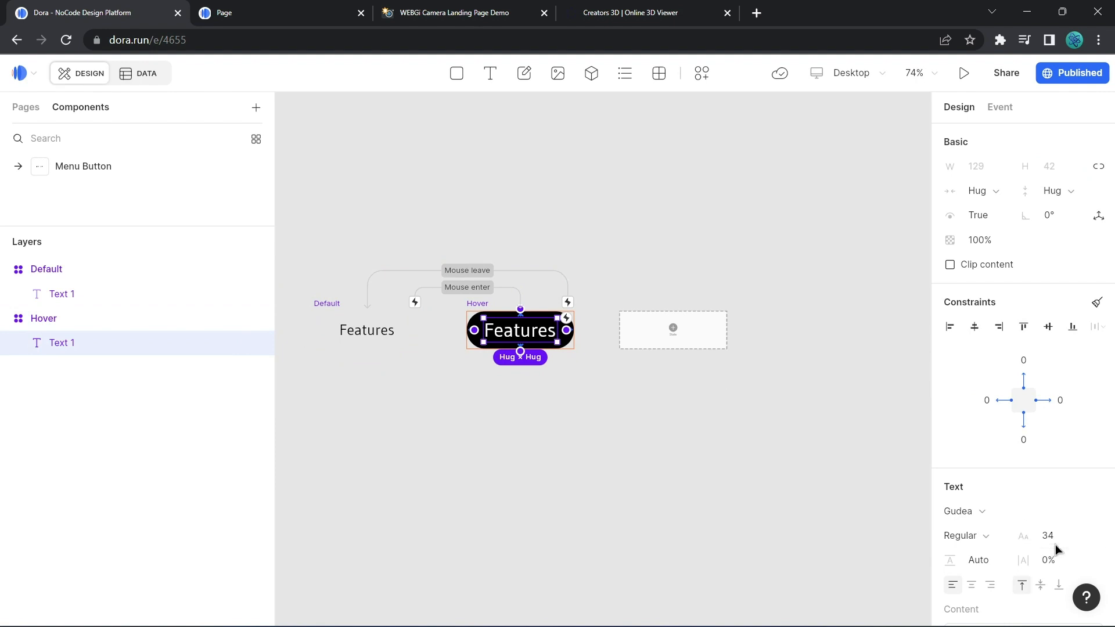
pyautogui.write('28')
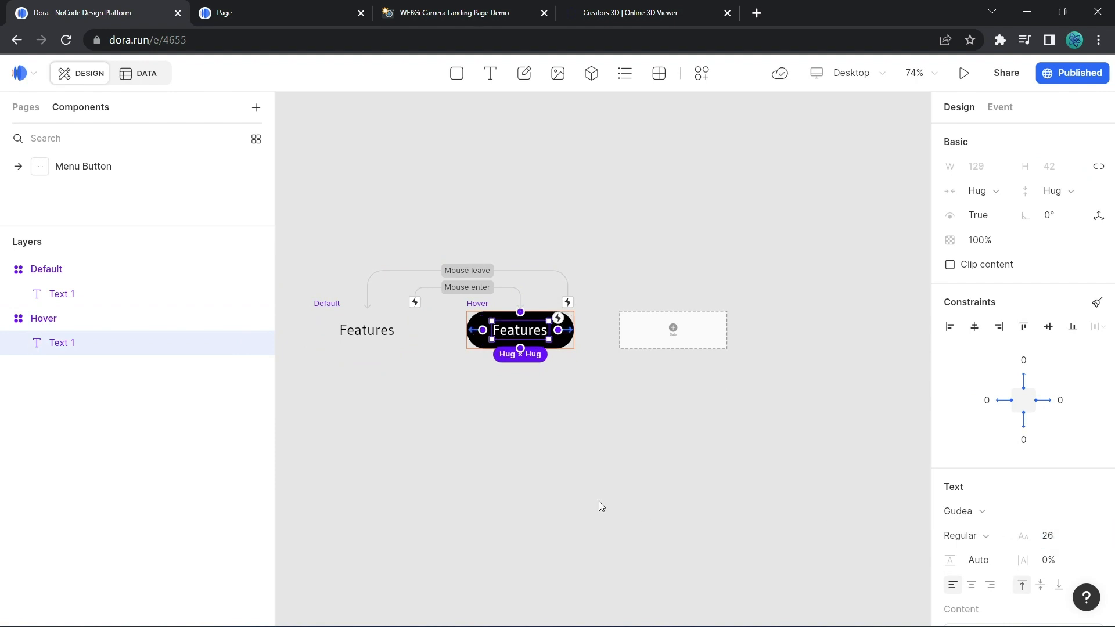
pyautogui.click(521, 416)
# Return to the page and delete the old 330 × 118 Menu Button instance from the header.
pyautogui.click(33, 110)
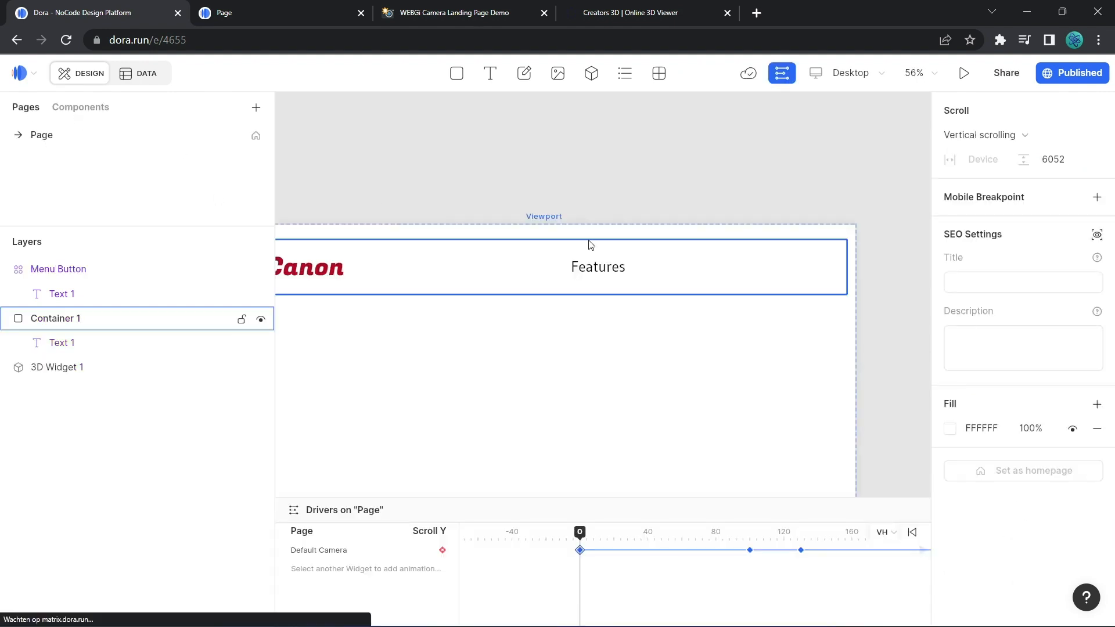
pyautogui.click(608, 273)
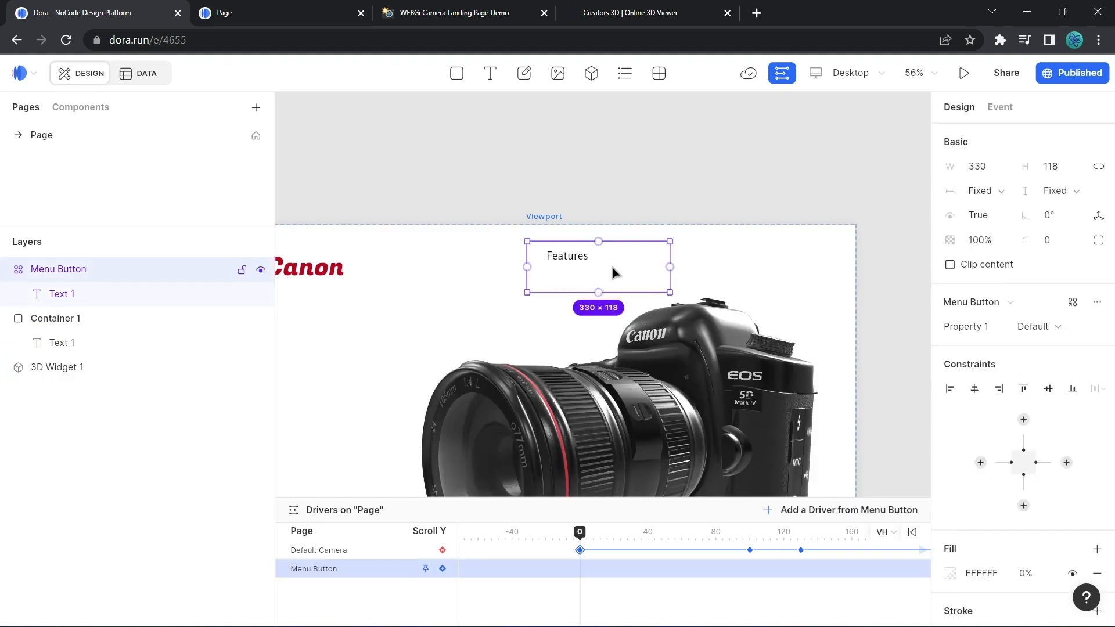
pyautogui.press('Delete')
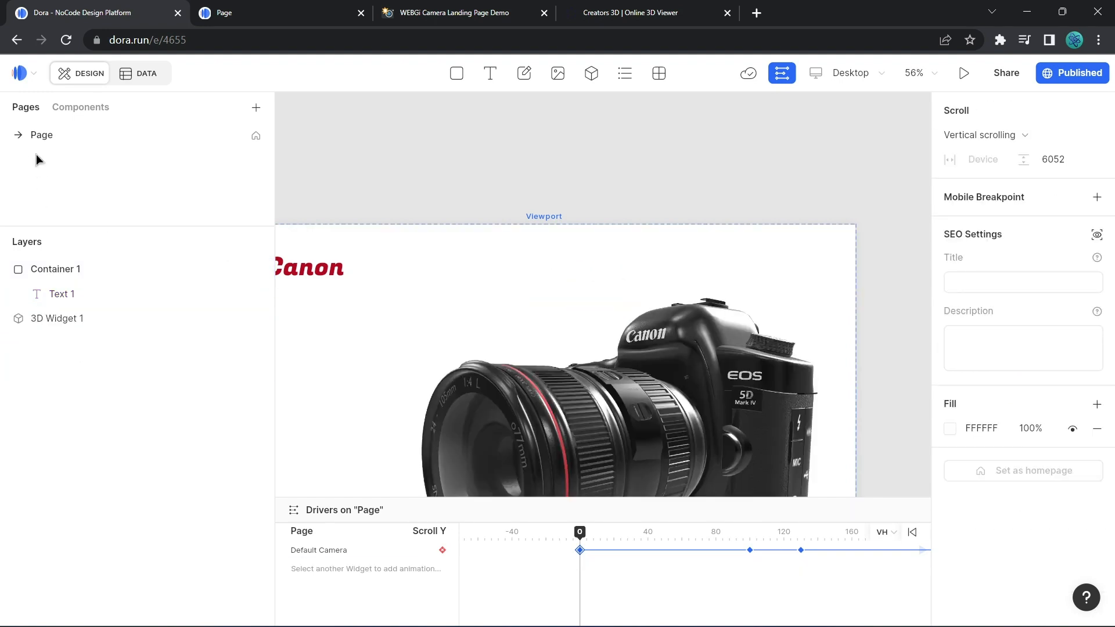
# Place three Menu Button component instances side by side in the header, across from the Canon logo.
pyautogui.click(81, 106)
pyautogui.moveTo(70, 168); pyautogui.dragTo(619, 264)
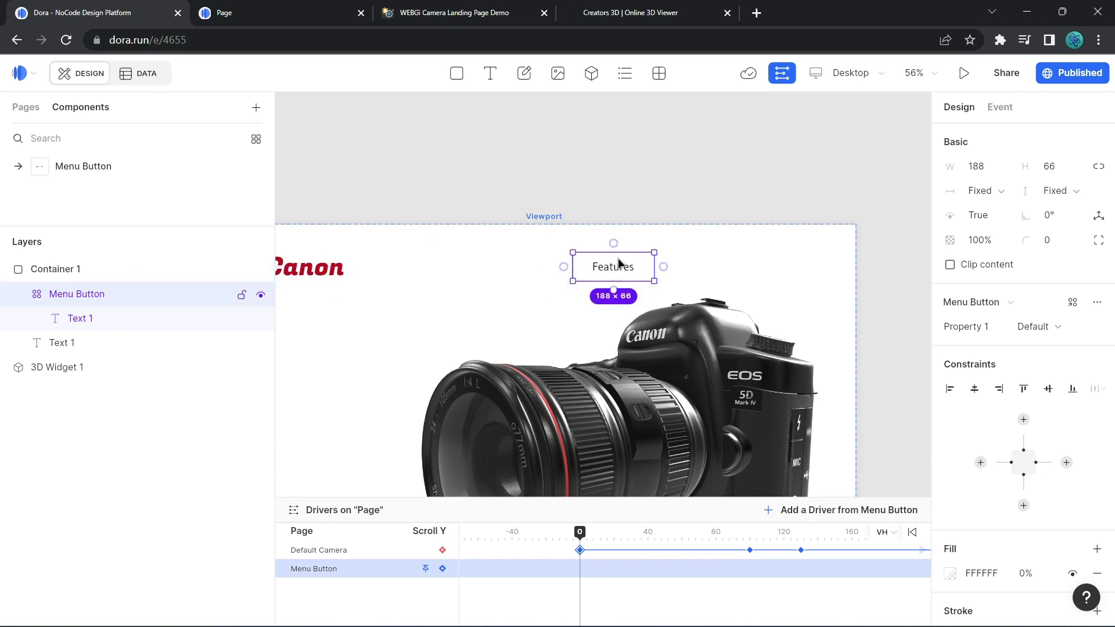
pyautogui.moveTo(70, 167); pyautogui.dragTo(706, 270)
pyautogui.moveTo(110, 174); pyautogui.dragTo(788, 270)
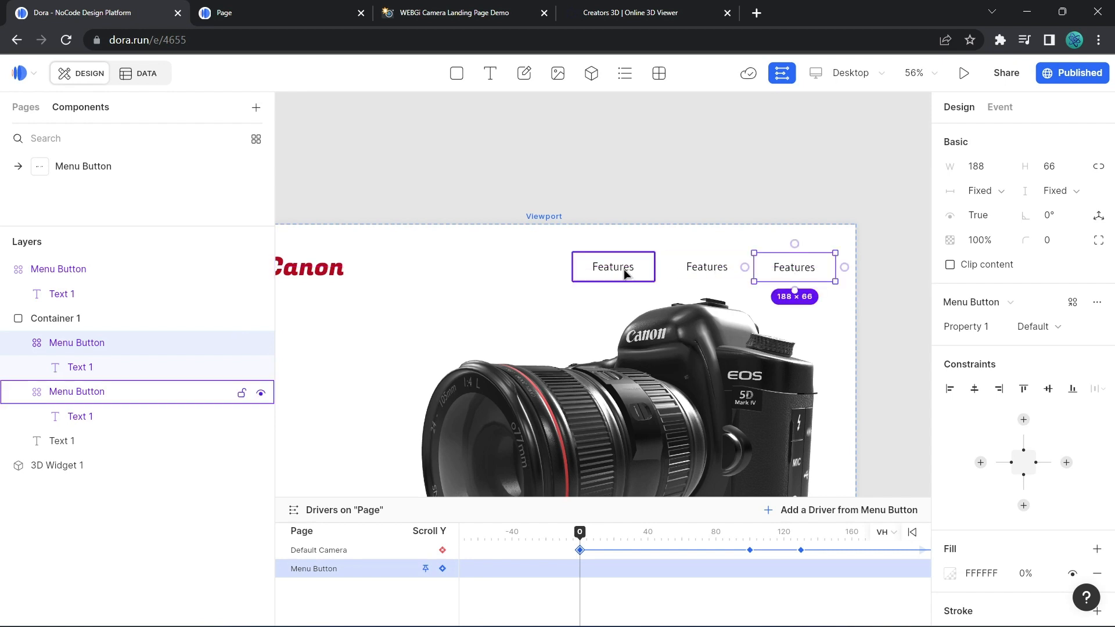
# Move the first and middle menu buttons slightly toward the logo to space the three buttons more evenly.
pyautogui.moveTo(609, 268)
pyautogui.mouseDown()
pyautogui.moveTo(585, 264)
pyautogui.moveTo(600, 270)
pyautogui.mouseUp()
pyautogui.moveTo(706, 268); pyautogui.dragTo(697, 267)
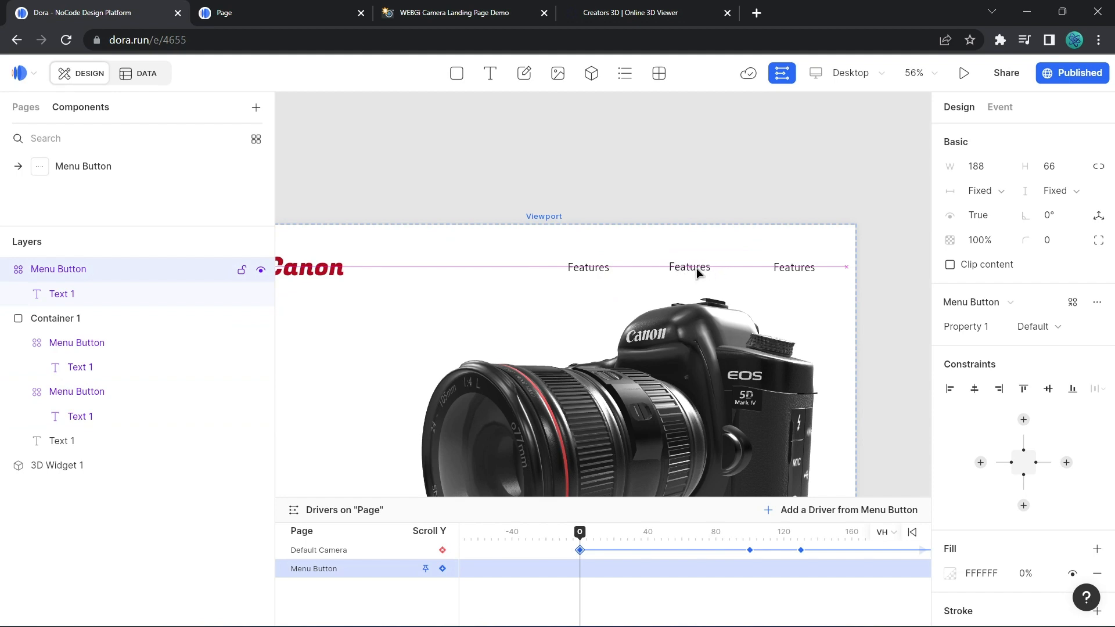
pyautogui.moveTo(701, 270); pyautogui.dragTo(703, 270)
# Nest the middle Menu Button layer inside Container 1 and order the three button layers to match their sequence in the header.
pyautogui.doubleClick(788, 266)
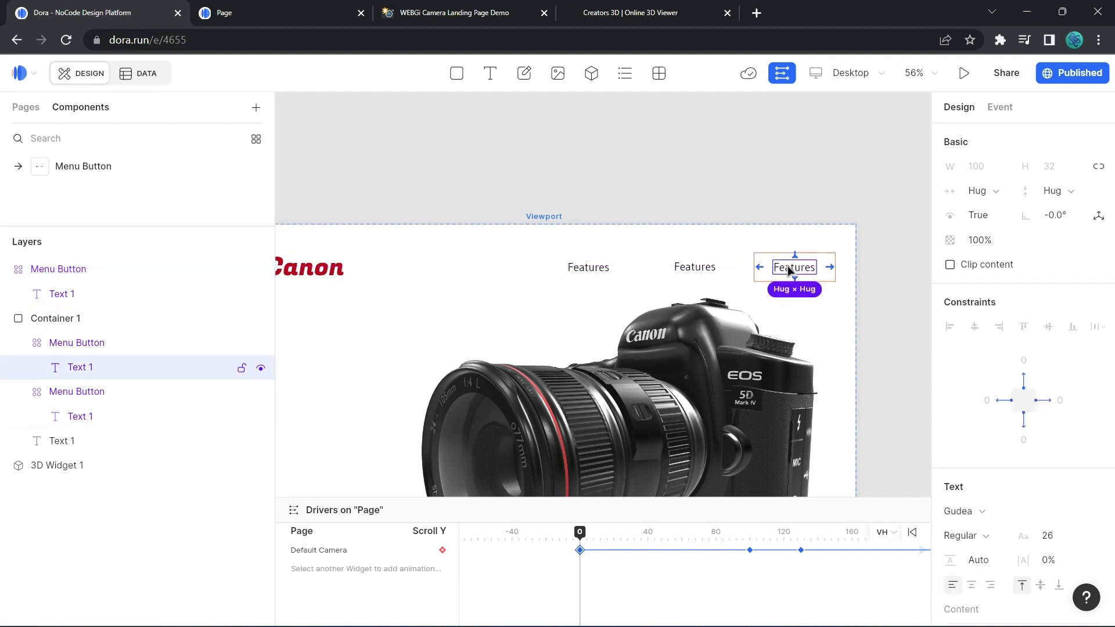
pyautogui.click(17, 345)
pyautogui.click(19, 367)
pyautogui.click(60, 274)
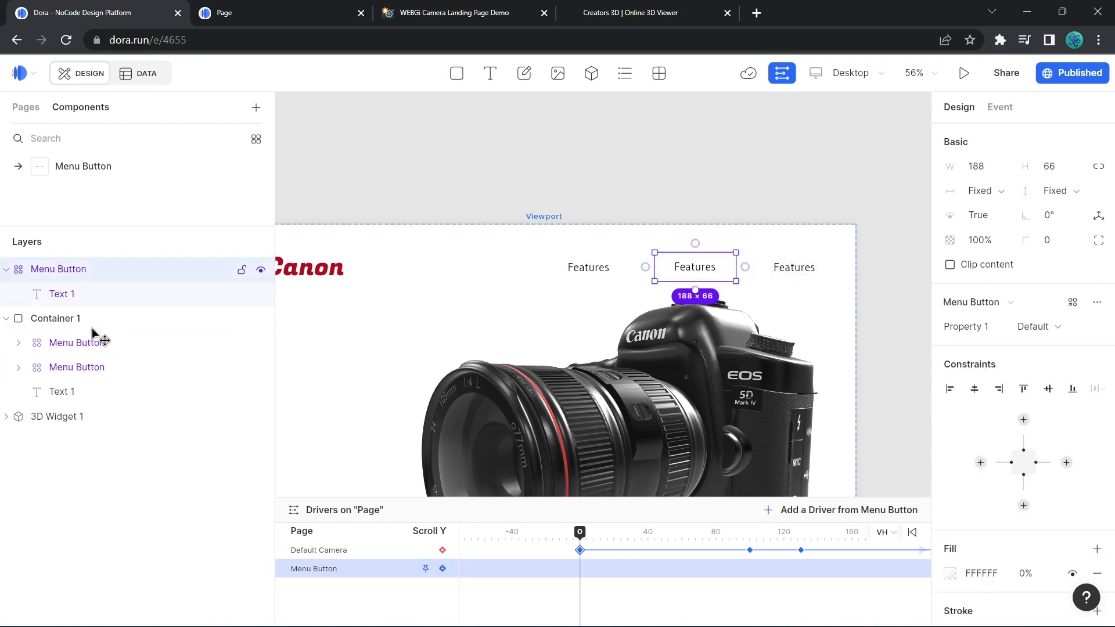
pyautogui.moveTo(93, 331); pyautogui.dragTo(75, 310)
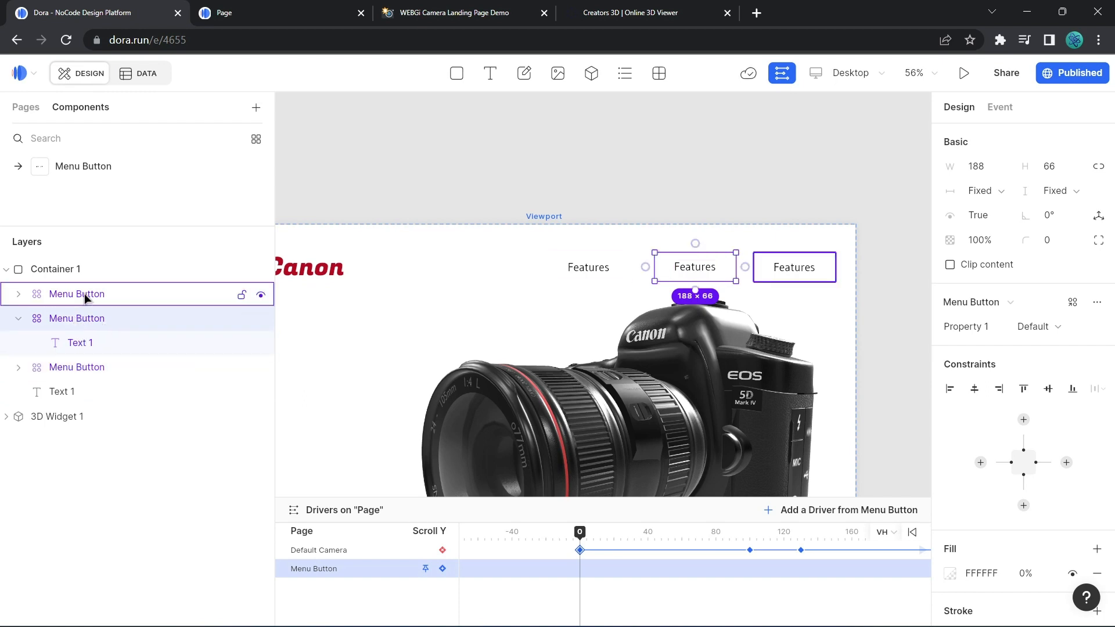
pyautogui.click(79, 364)
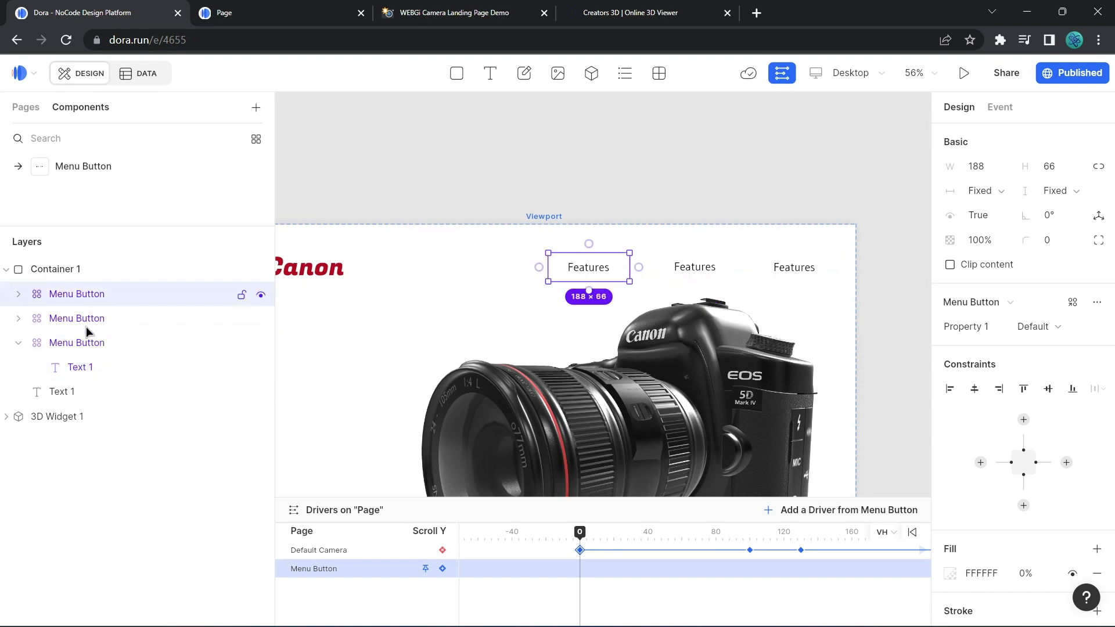
pyautogui.moveTo(82, 345); pyautogui.dragTo(74, 321)
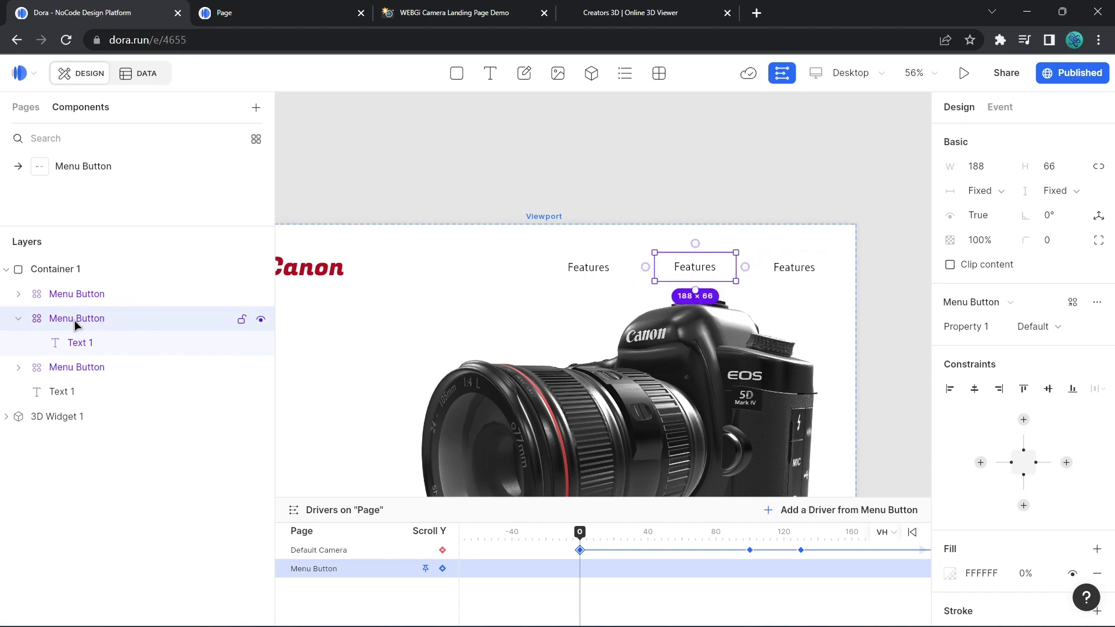
pyautogui.click(81, 292)
pyautogui.click(18, 319)
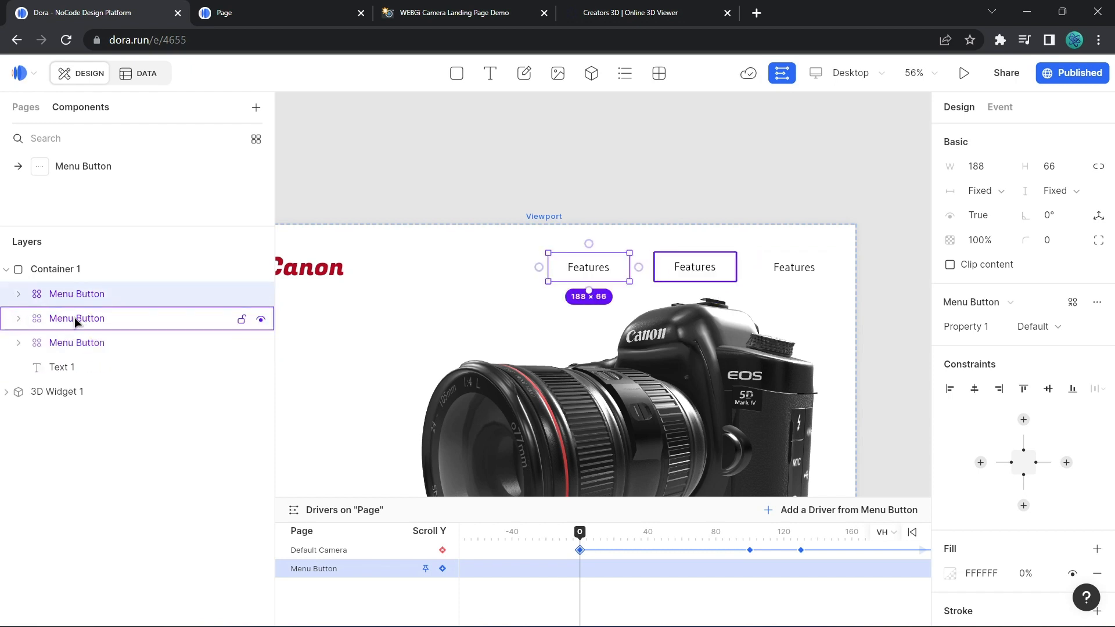
# Distribute the three menu buttons with equal horizontal spacing and align their vertical centers.
pyautogui.keyDown('shift'); pyautogui.click(78, 342); pyautogui.keyUp('shift')
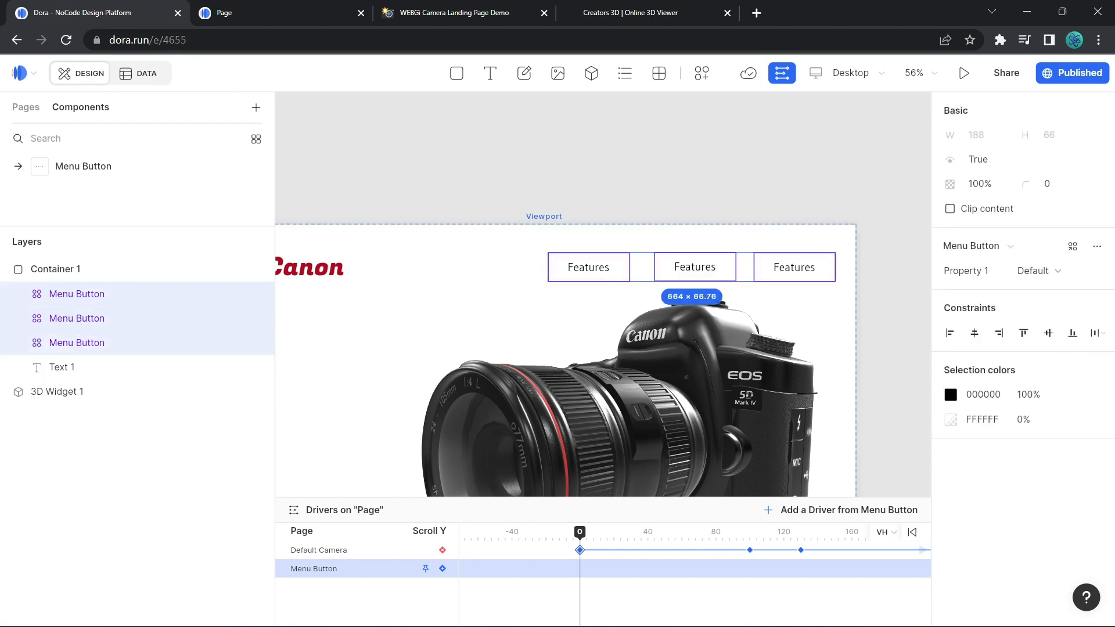
pyautogui.click(1097, 332)
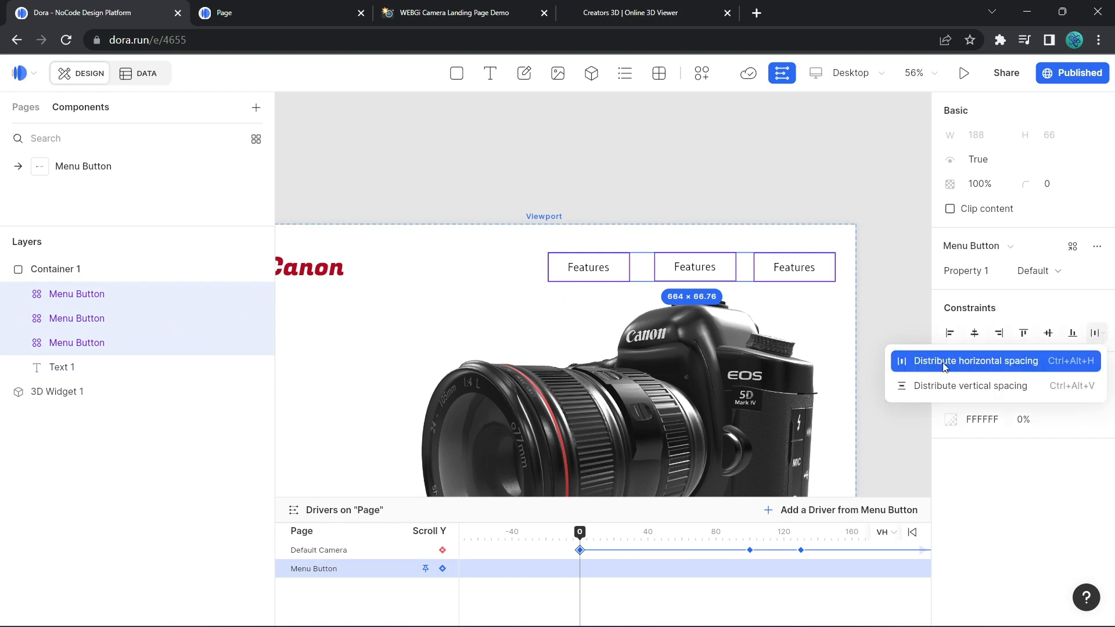
pyautogui.click(978, 363)
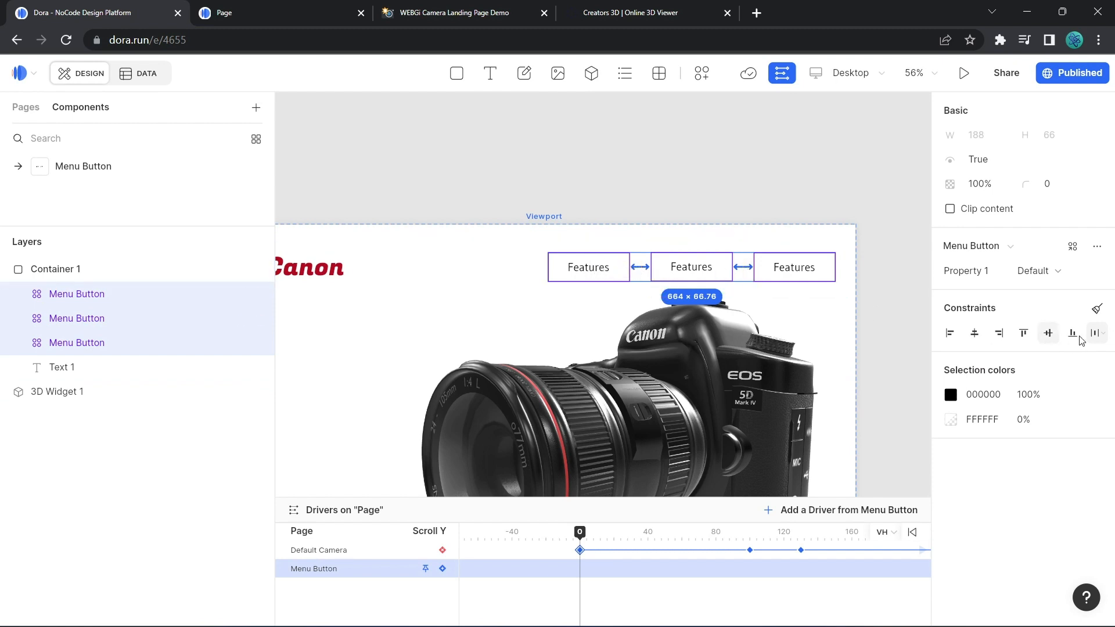
pyautogui.click(1050, 335)
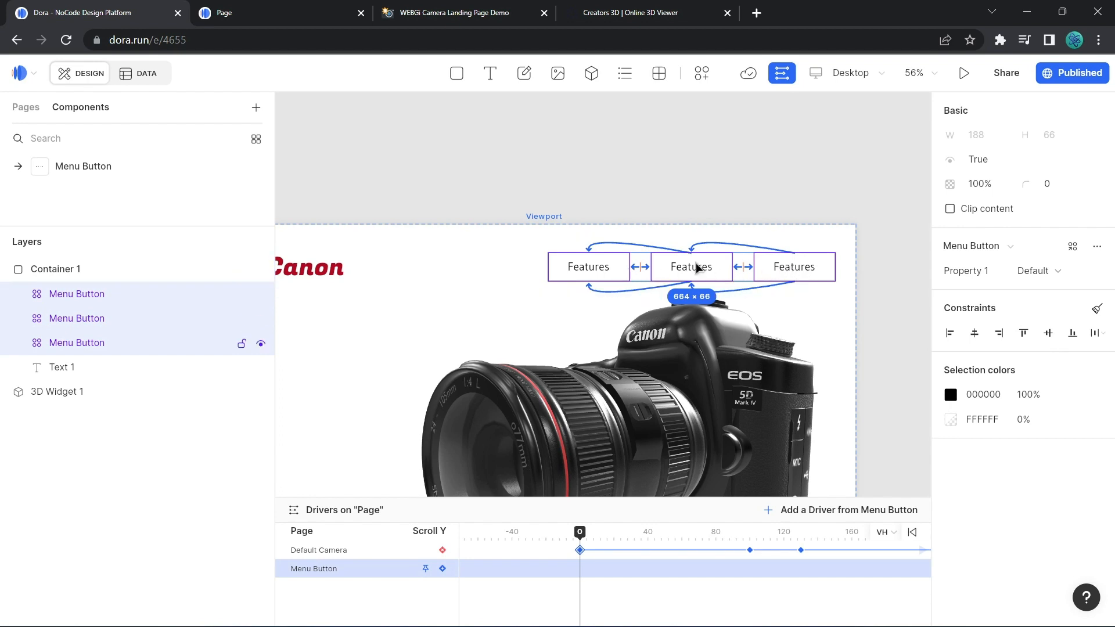
# Anchor the first menu button's top and bottom edges to the header container with constraints.
pyautogui.click(575, 268)
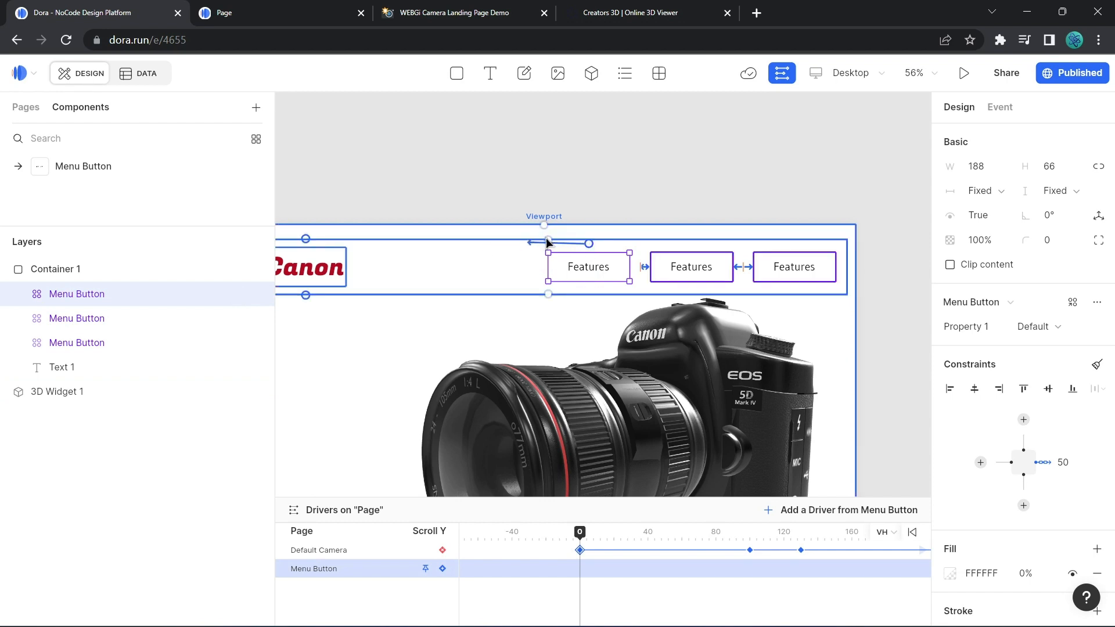
pyautogui.click(589, 243)
pyautogui.click(589, 291)
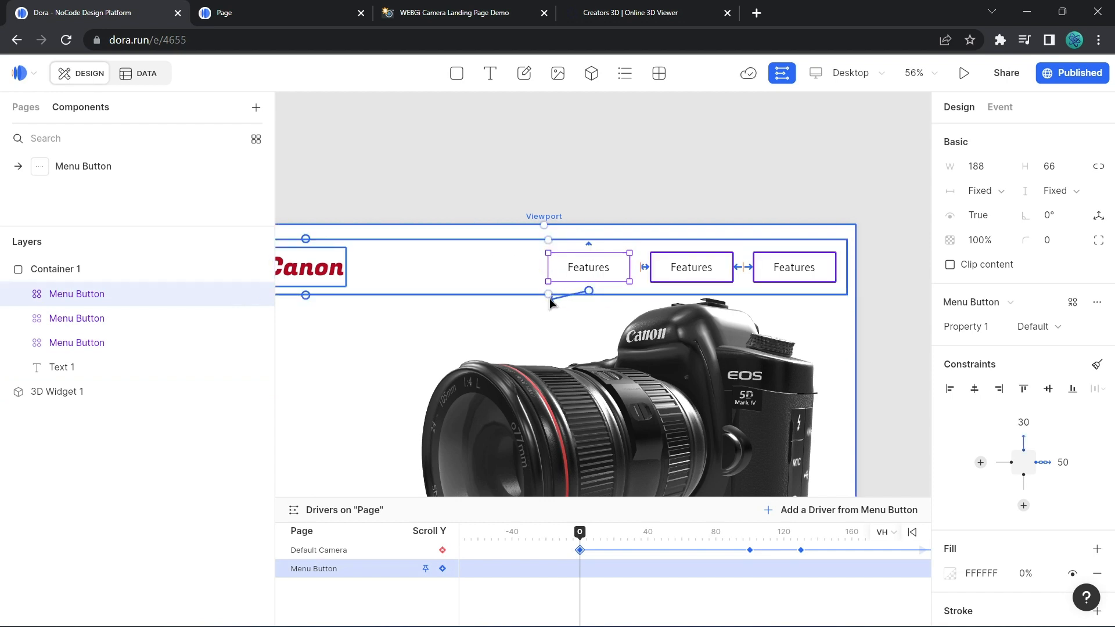
pyautogui.click(477, 288)
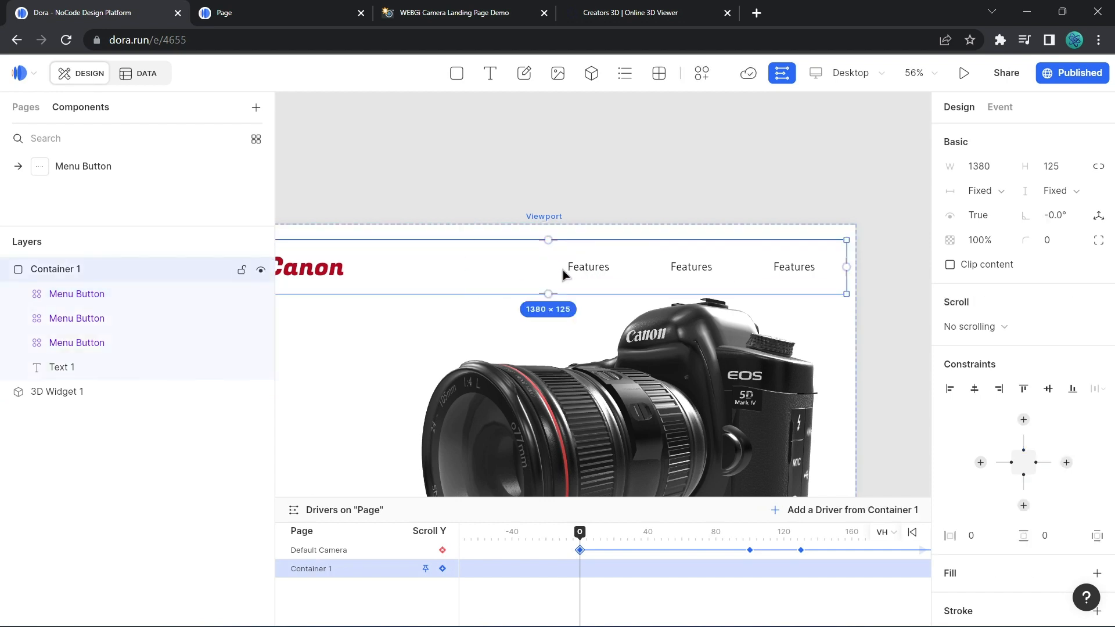
# Shift the linked row of three menu buttons slightly toward the Canon logo by moving the first button.
pyautogui.click(128, 318)
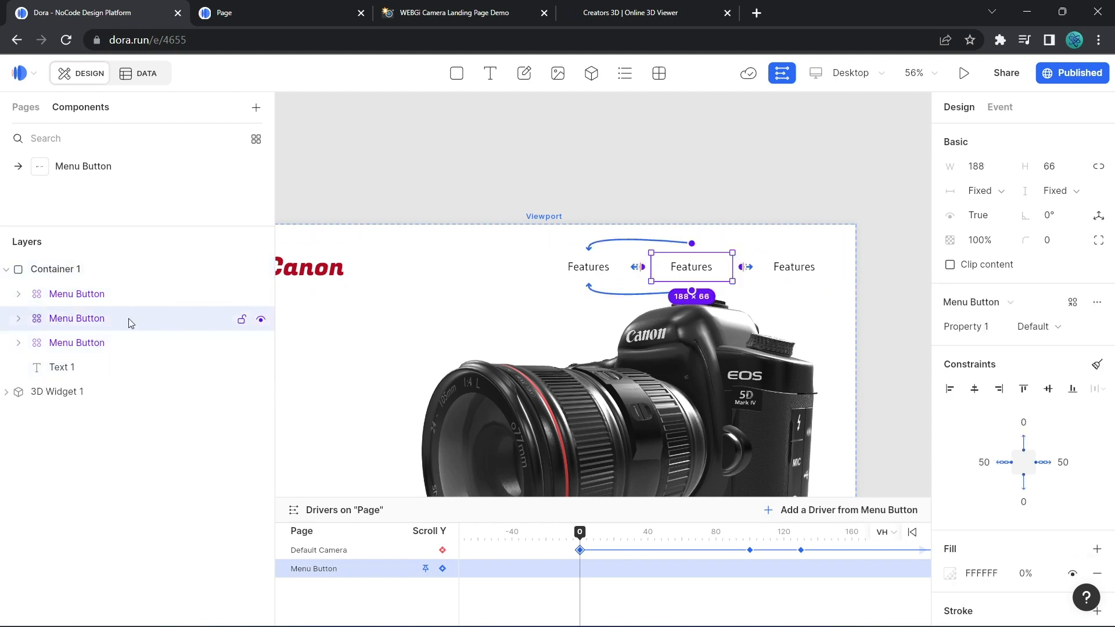
pyautogui.click(154, 294)
pyautogui.moveTo(623, 270); pyautogui.dragTo(572, 271)
pyautogui.click(716, 154)
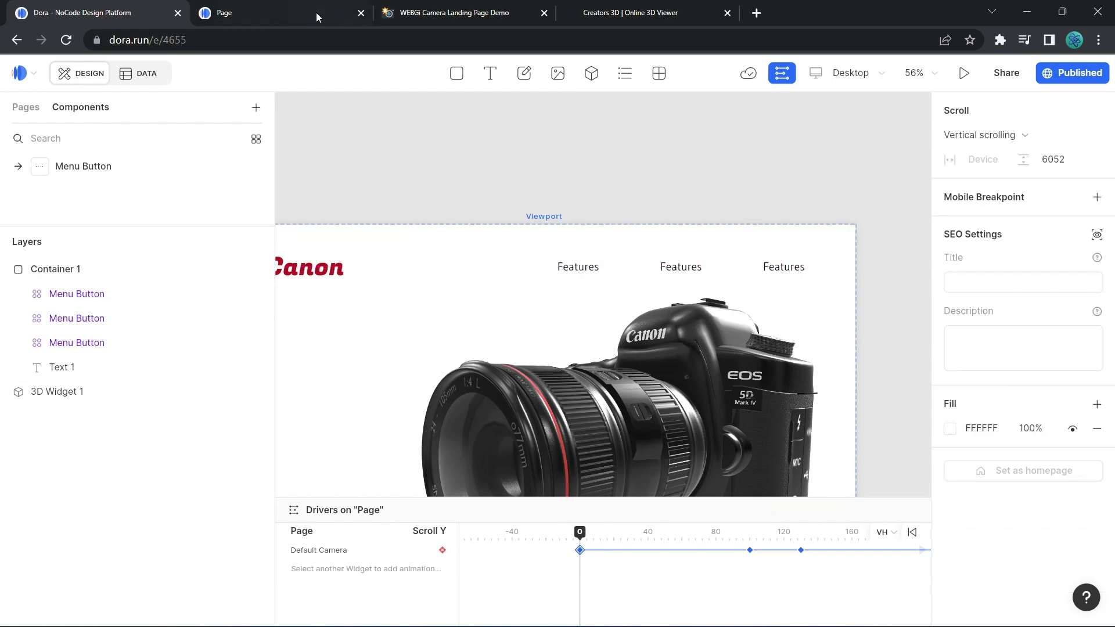
# Reload the published page and examine how its header and menu buttons render.
pyautogui.click(316, 12)
pyautogui.click(66, 40)
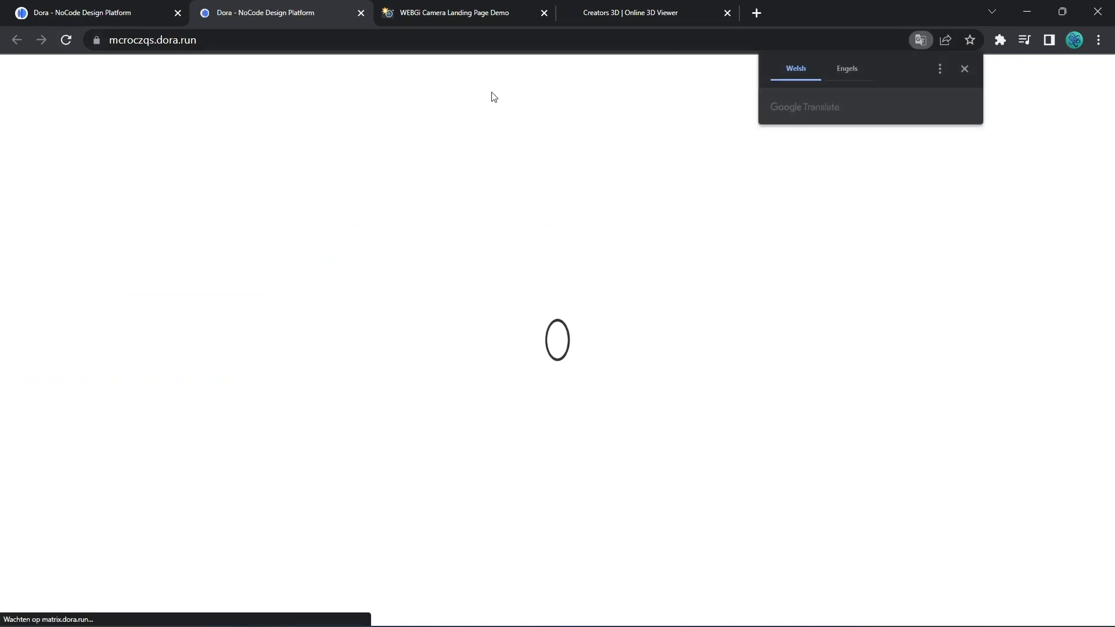
pyautogui.click(963, 68)
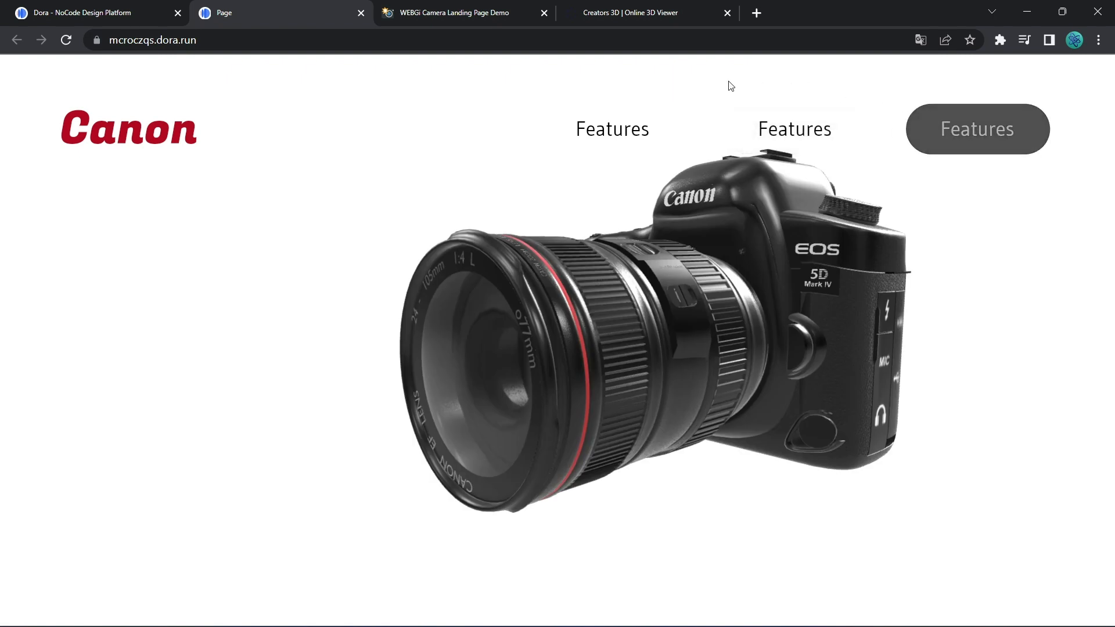
# In the Dora editor, change the middle menu button's text to "Experience it", matching the reference camera page.
pyautogui.click(157, 14)
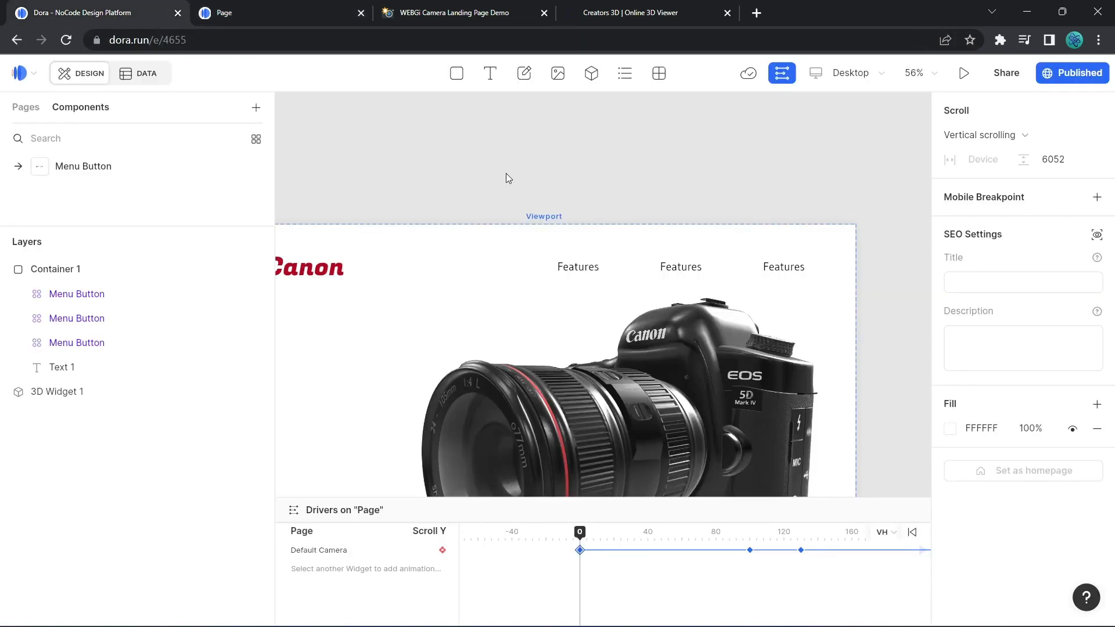
pyautogui.click(663, 266)
pyautogui.click(683, 271)
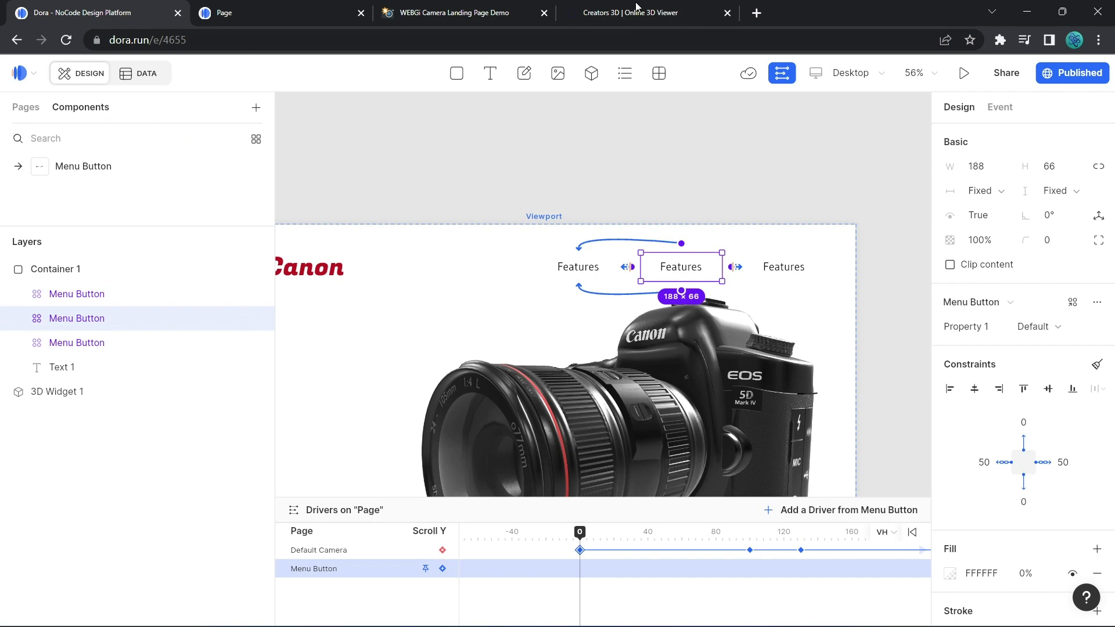
pyautogui.click(444, 12)
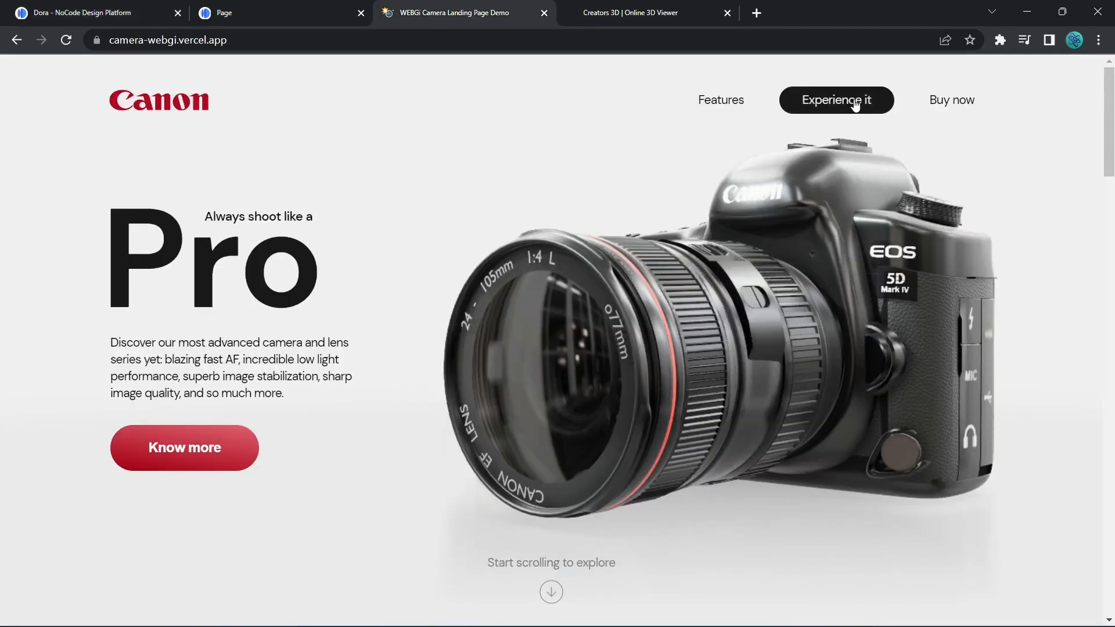
pyautogui.click(81, 13)
pyautogui.click(684, 271)
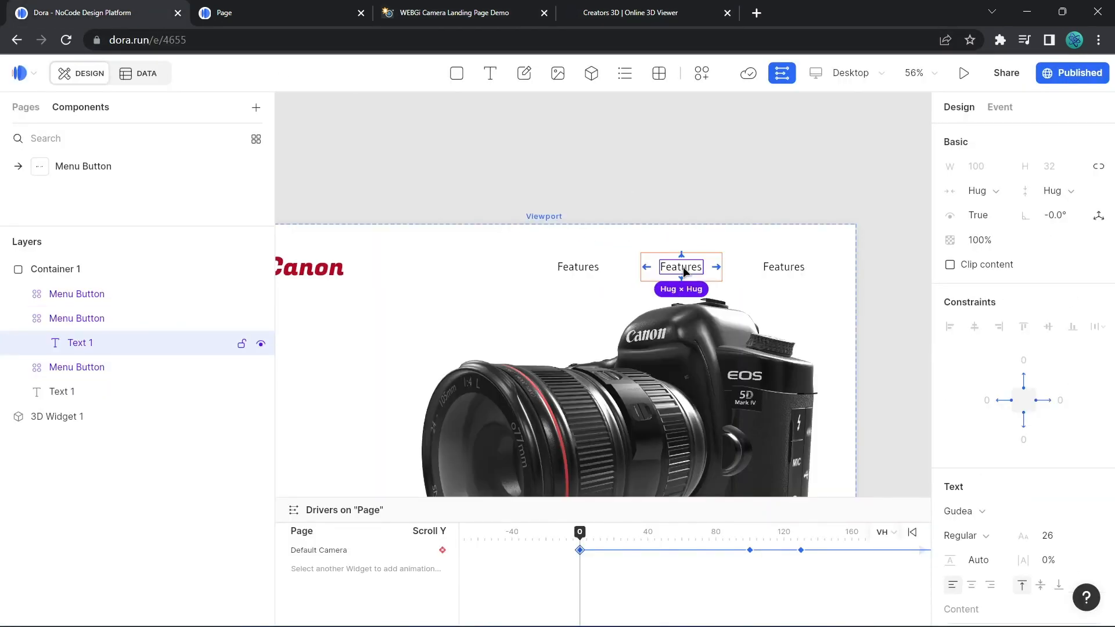
pyautogui.doubleClick(690, 273)
pyautogui.write('Exper')
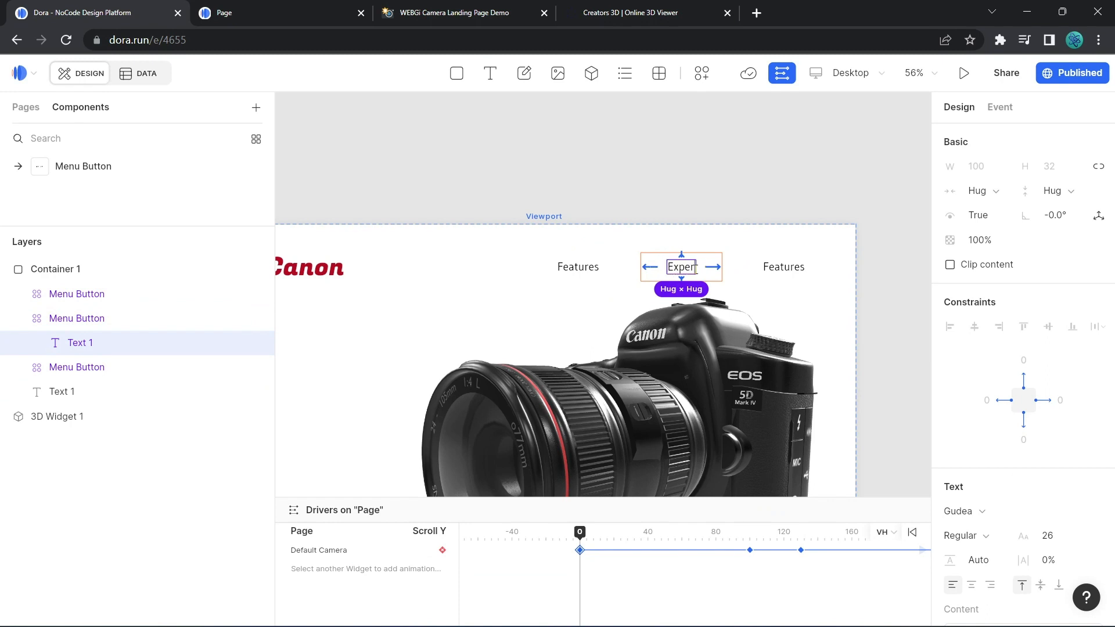
pyautogui.write('ience it')
# Change the last menu button's text to "Buy now".
pyautogui.click(785, 268)
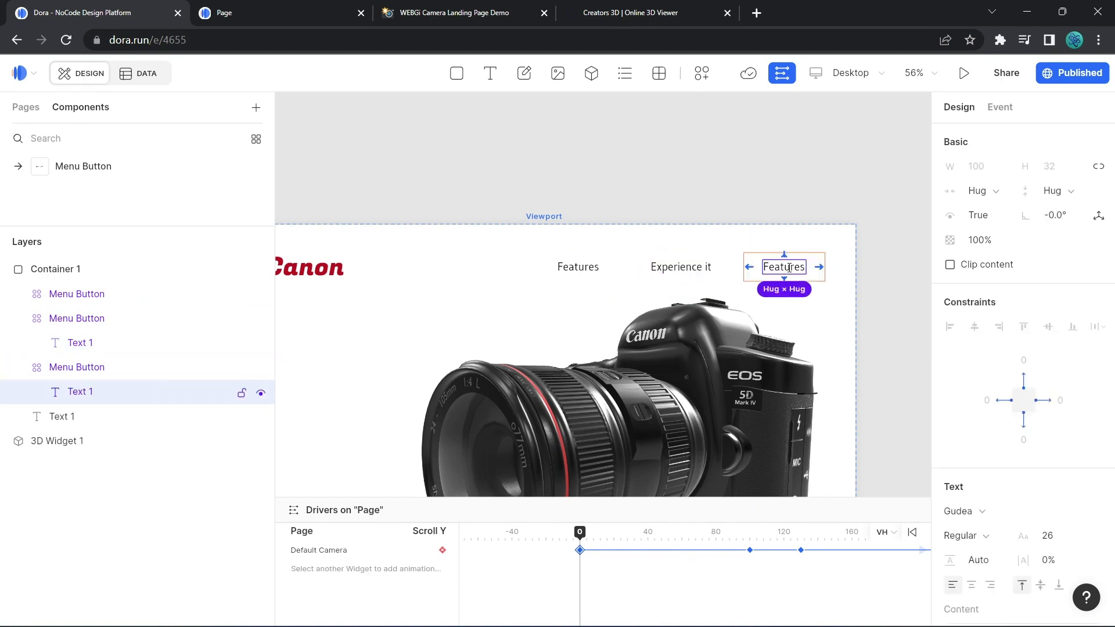
pyautogui.doubleClick(790, 268)
pyautogui.write('But')
pyautogui.write('y now')
pyautogui.click(874, 249)
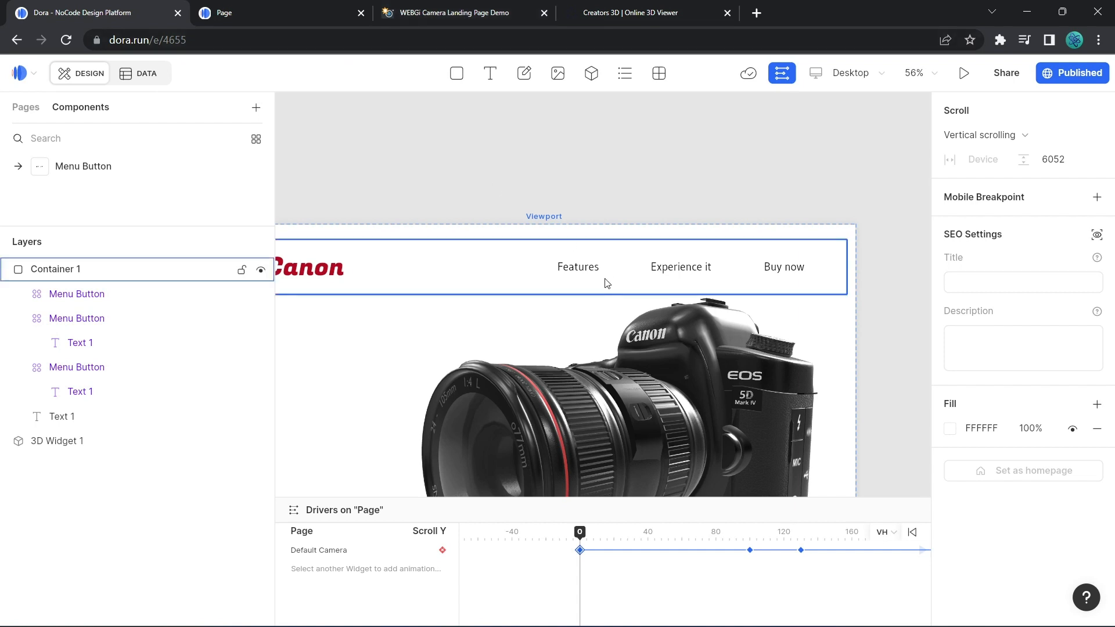
# Compare the menu hover effects on the published page and the reference page, and check the published page's scrolling.
pyautogui.click(260, 7)
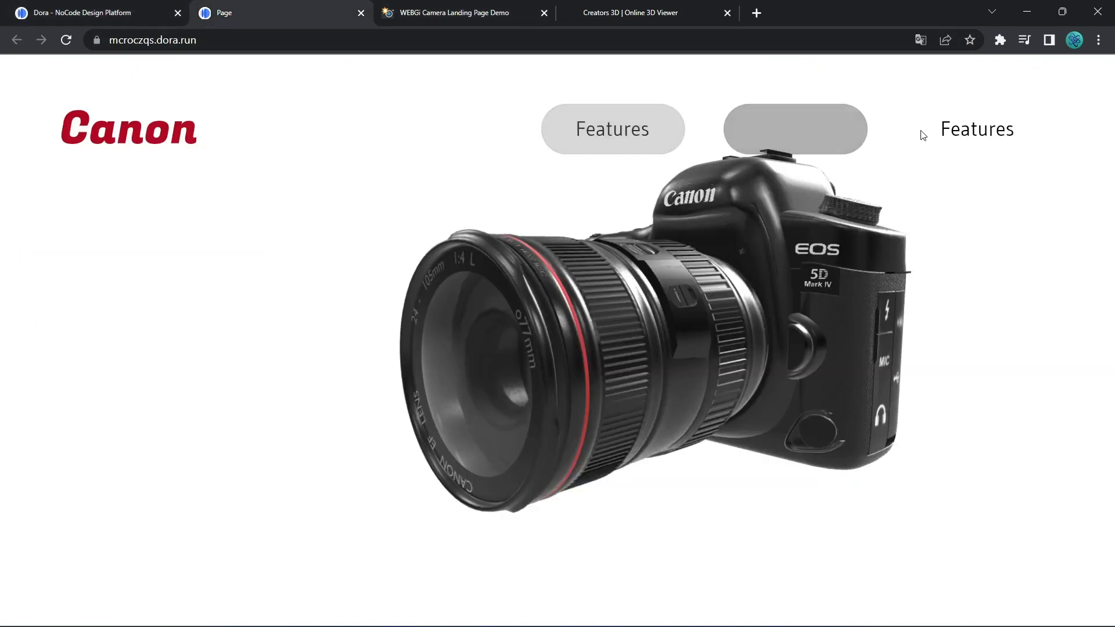
pyautogui.click(490, 12)
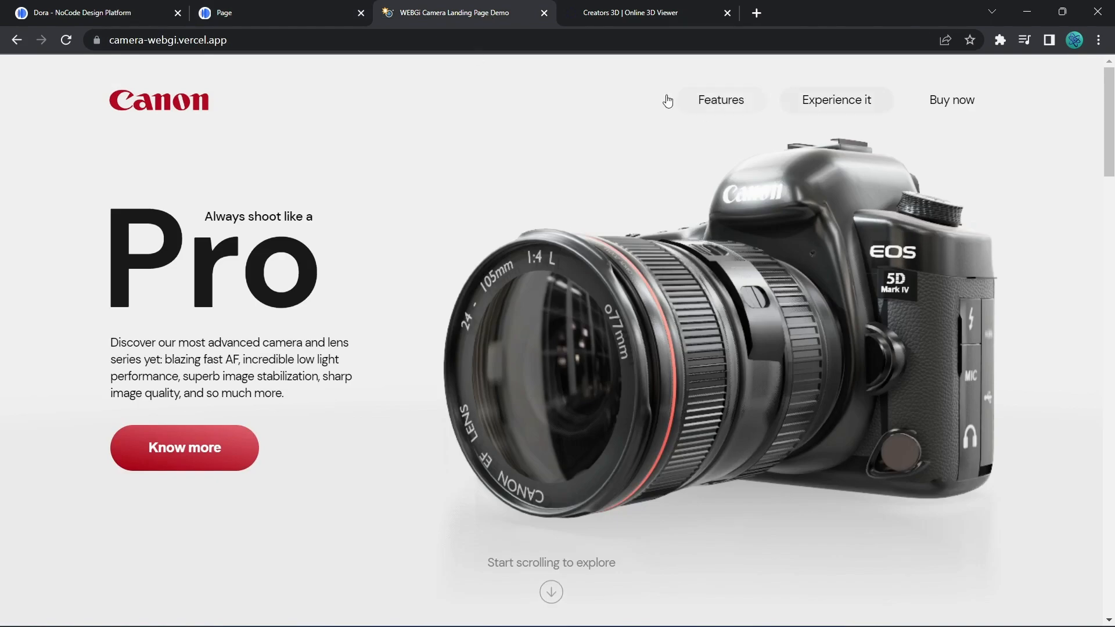
pyautogui.click(238, 13)
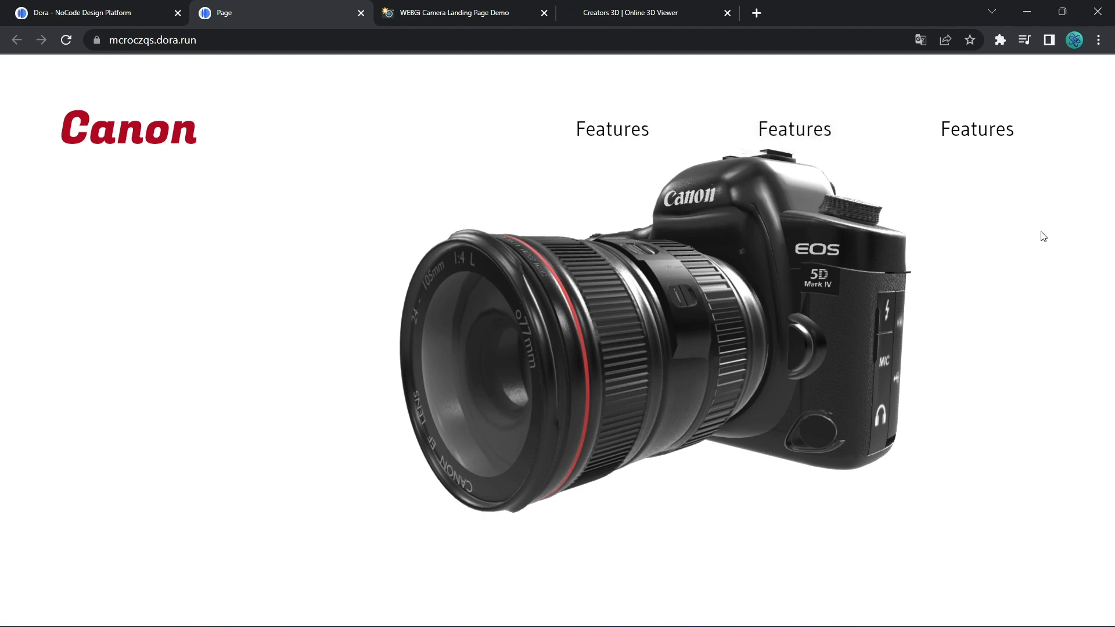
pyautogui.scroll(-1, 1017, 244)
pyautogui.scroll(1, 1046, 267)
pyautogui.moveTo(1112, 99); pyautogui.dragTo(1111, 110)
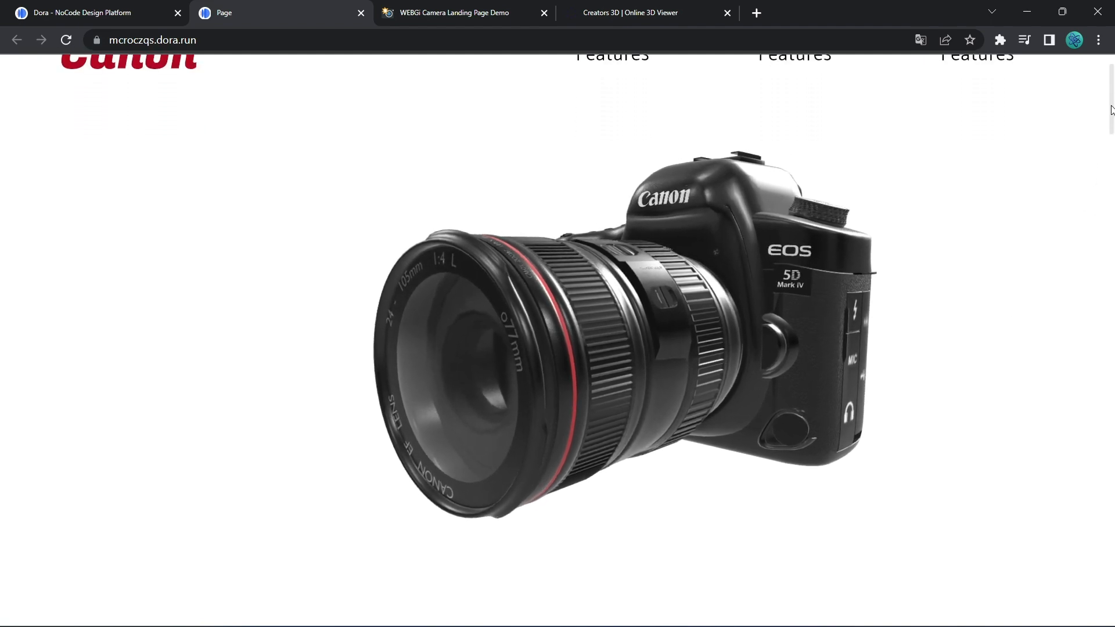
# Examine how the hero text, header and camera move on the reference page while it scrolls.
pyautogui.click(447, 13)
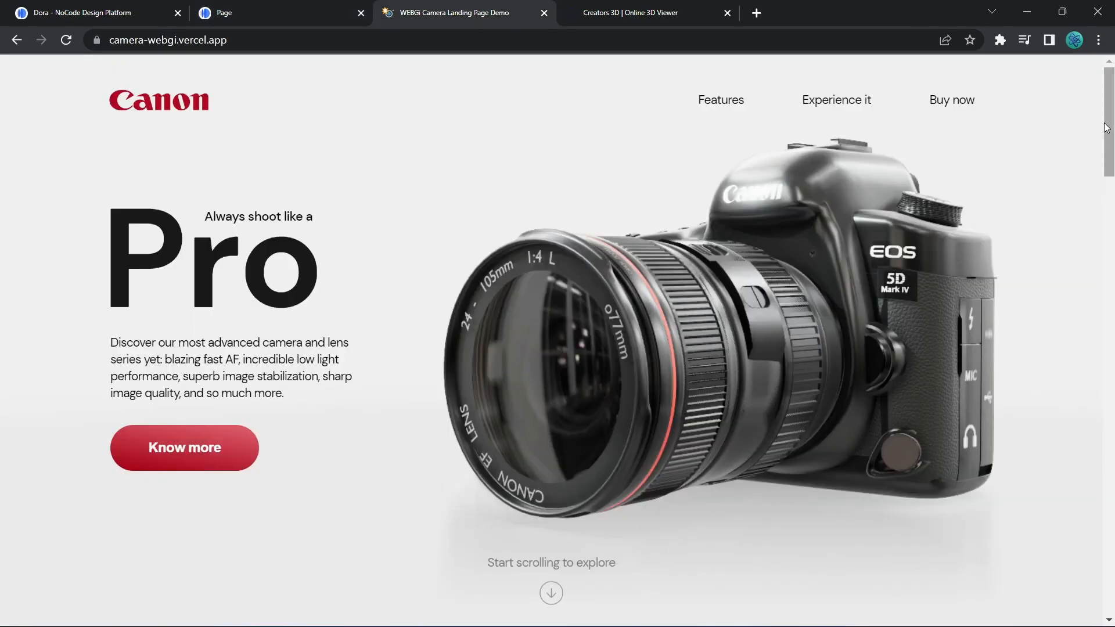
pyautogui.scroll(-1, 1109, 129)
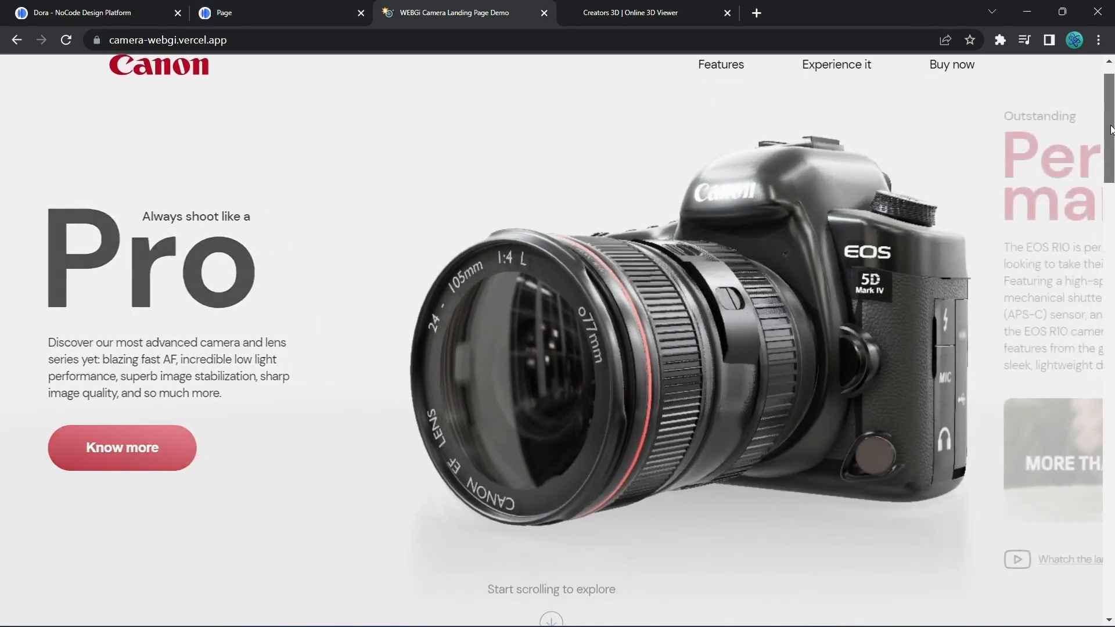
pyautogui.moveTo(1111, 130)
pyautogui.mouseDown()
pyautogui.moveTo(1112, 143)
pyautogui.moveTo(1110, 108)
pyautogui.mouseUp()
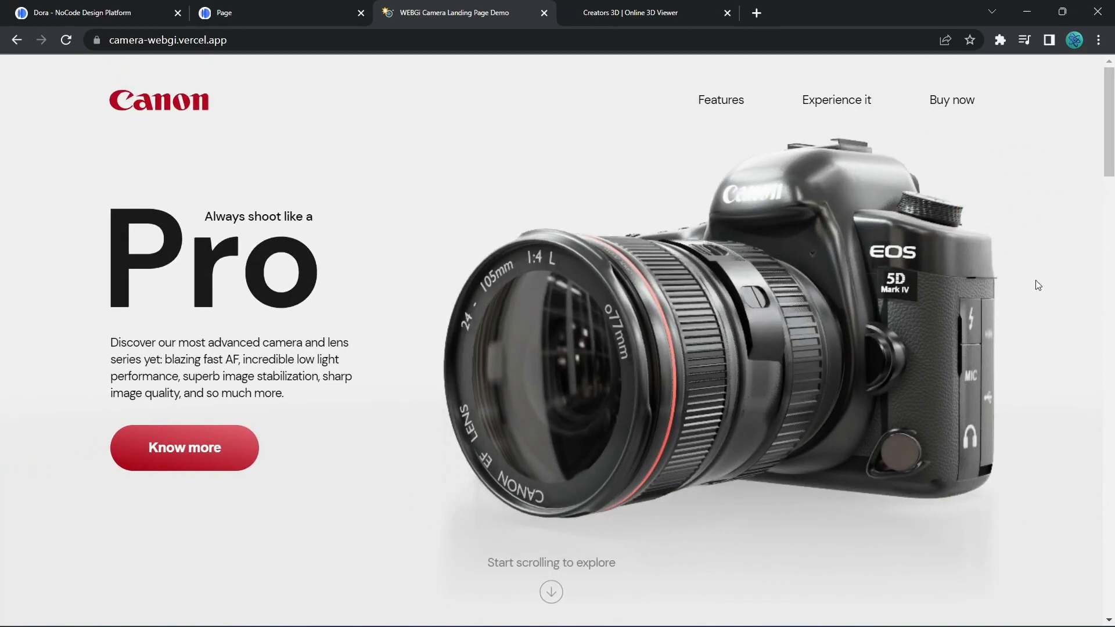
pyautogui.scroll(-1, 1110, 153)
pyautogui.moveTo(1111, 153)
pyautogui.mouseDown()
pyautogui.moveTo(1103, 214)
pyautogui.moveTo(1103, 137)
pyautogui.mouseUp()
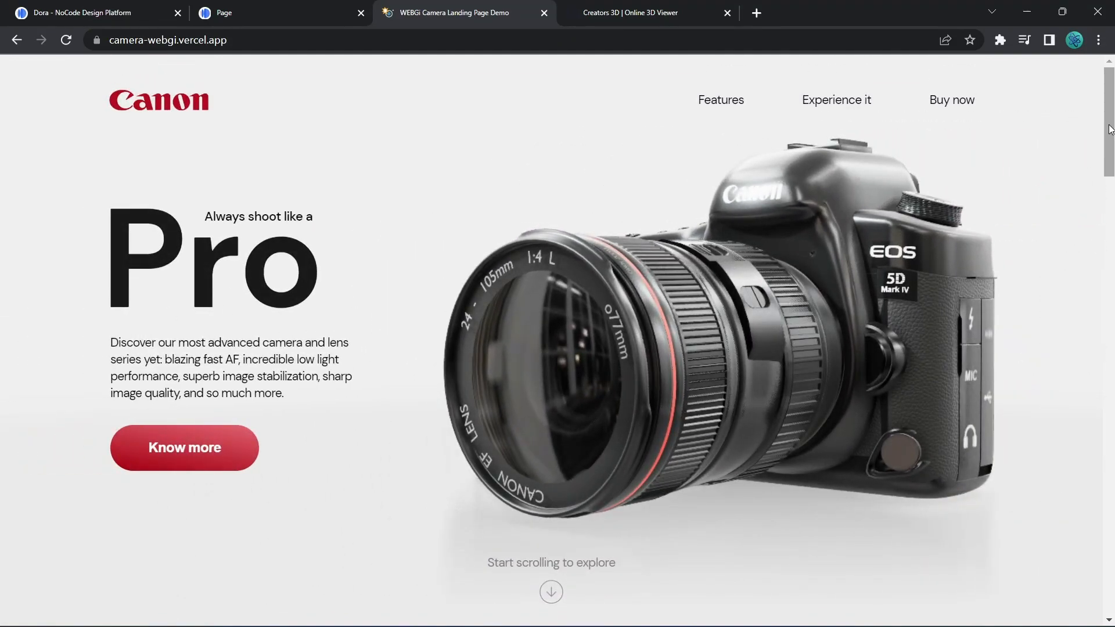
pyautogui.scroll(-2, 1109, 114)
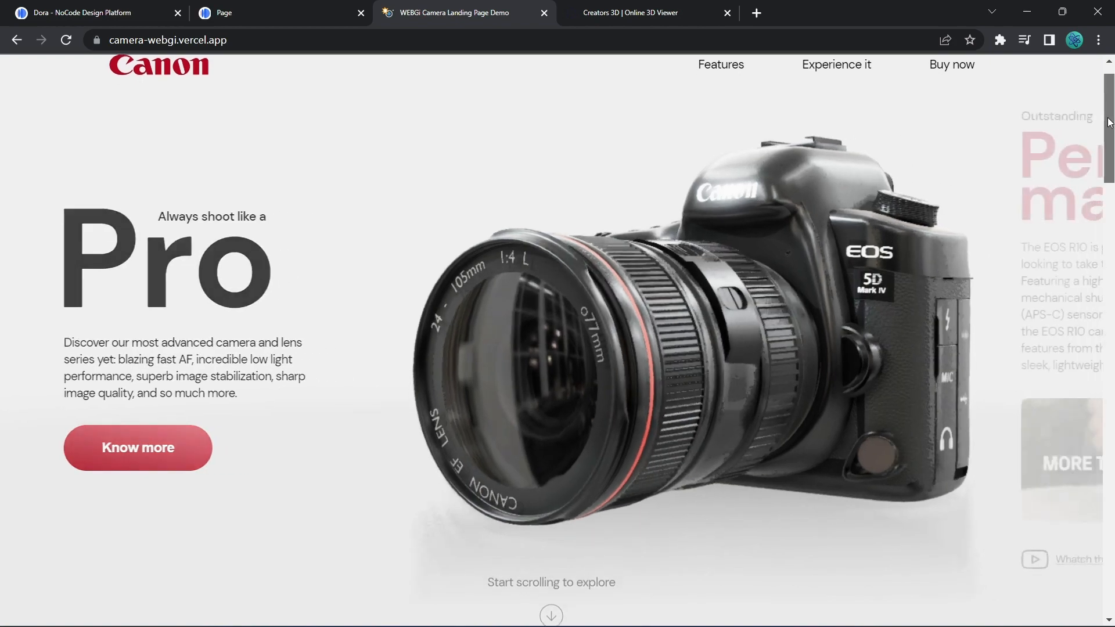
pyautogui.scroll(2, 1110, 120)
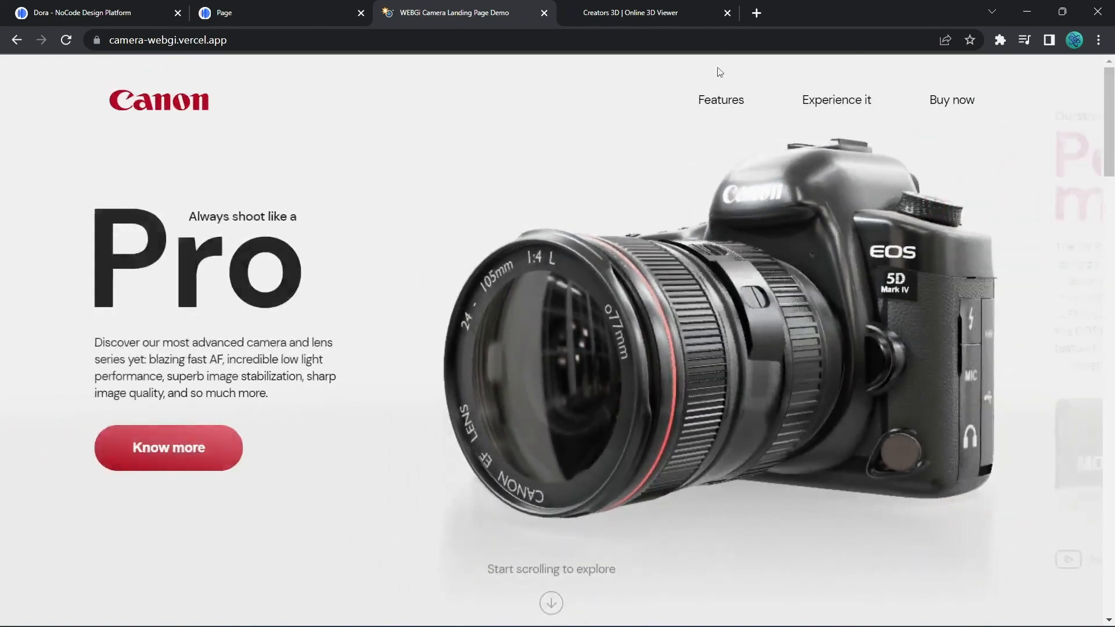
pyautogui.click(251, 15)
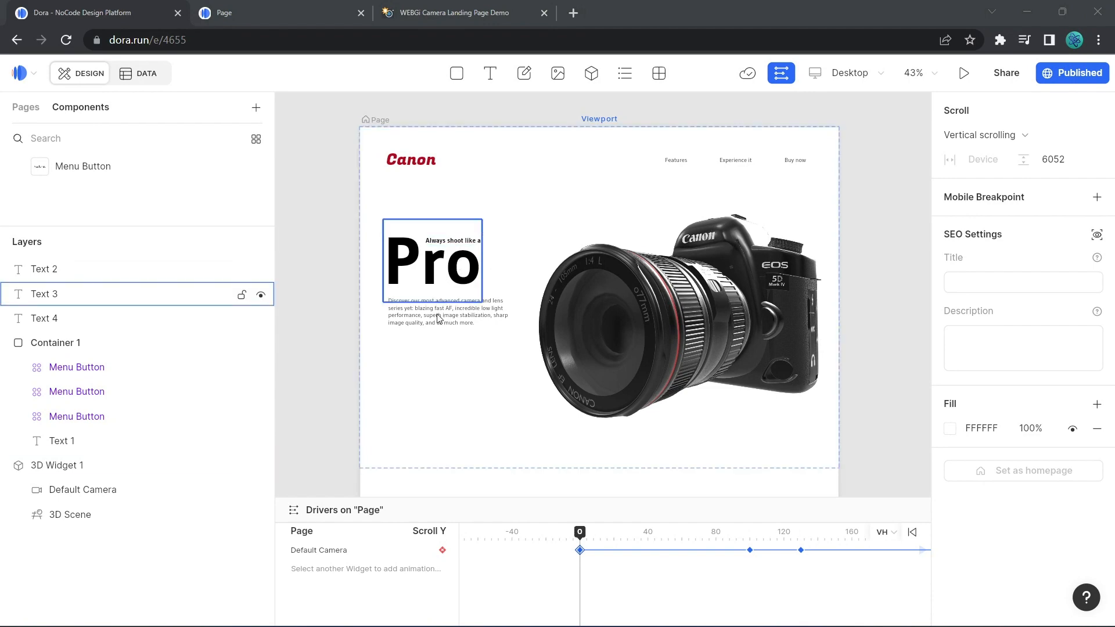
# Compare the hero text on the reference page with the editor and the reloaded published page.
pyautogui.click(416, 12)
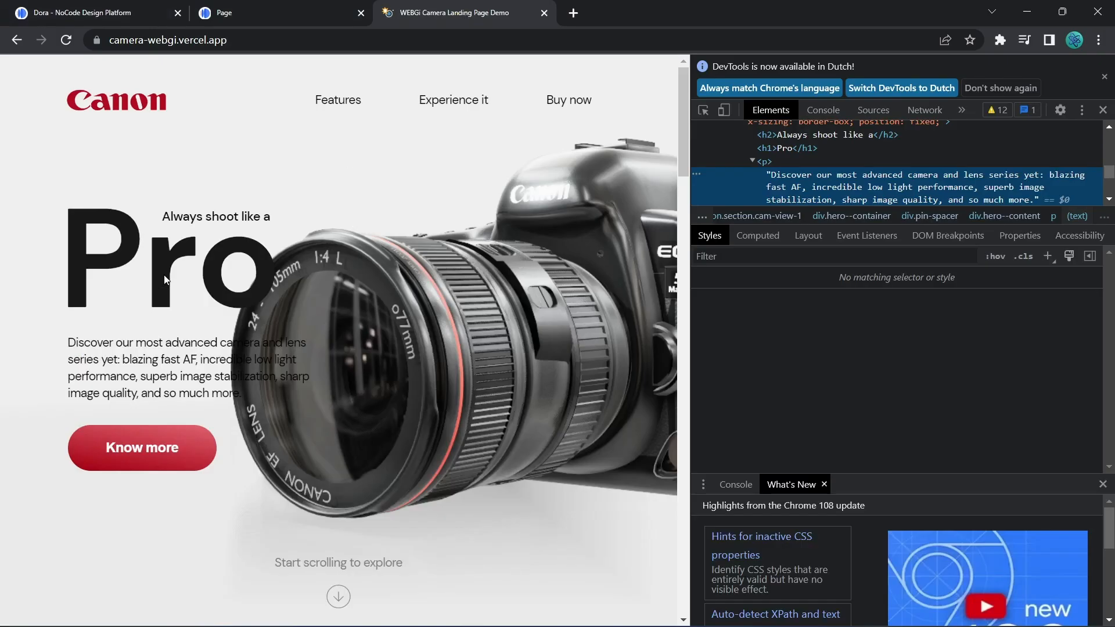
pyautogui.click(81, 13)
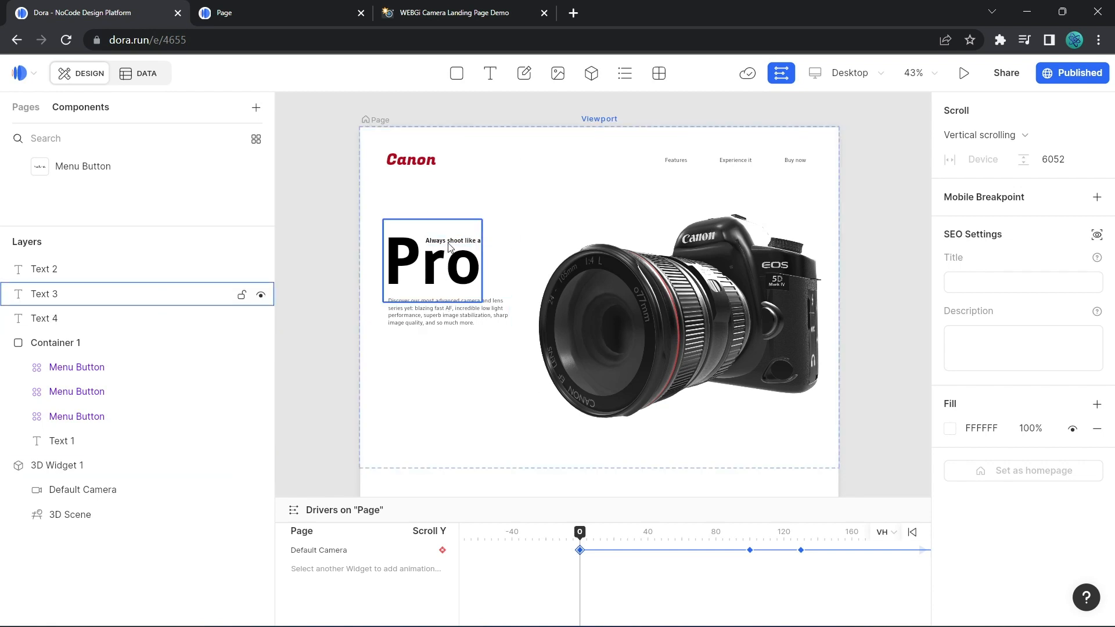
pyautogui.click(263, 14)
pyautogui.click(67, 41)
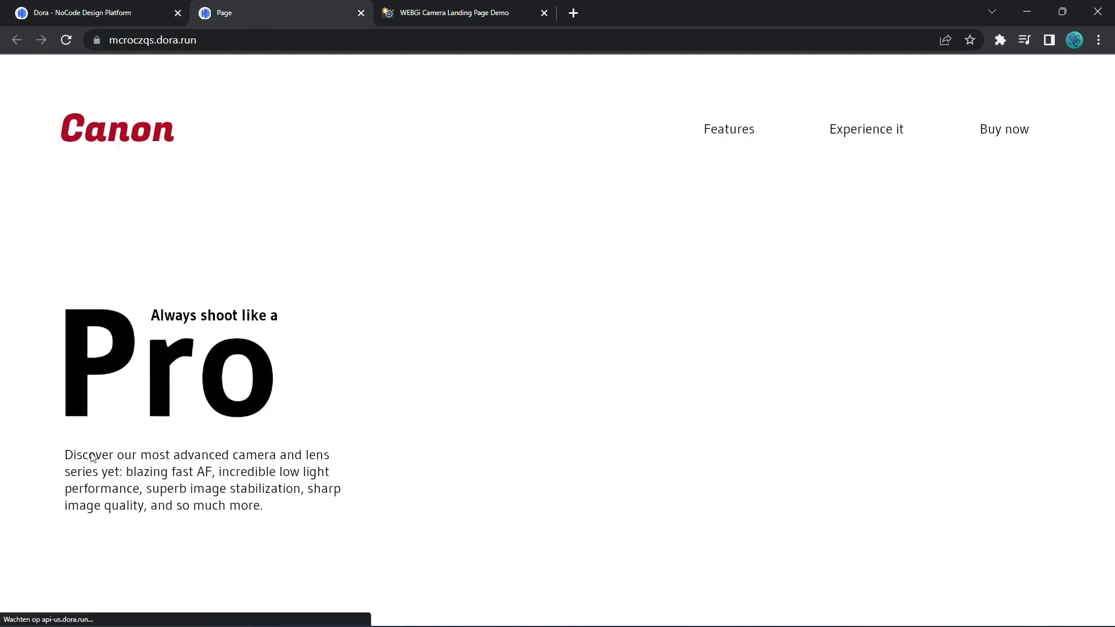
pyautogui.click(107, 18)
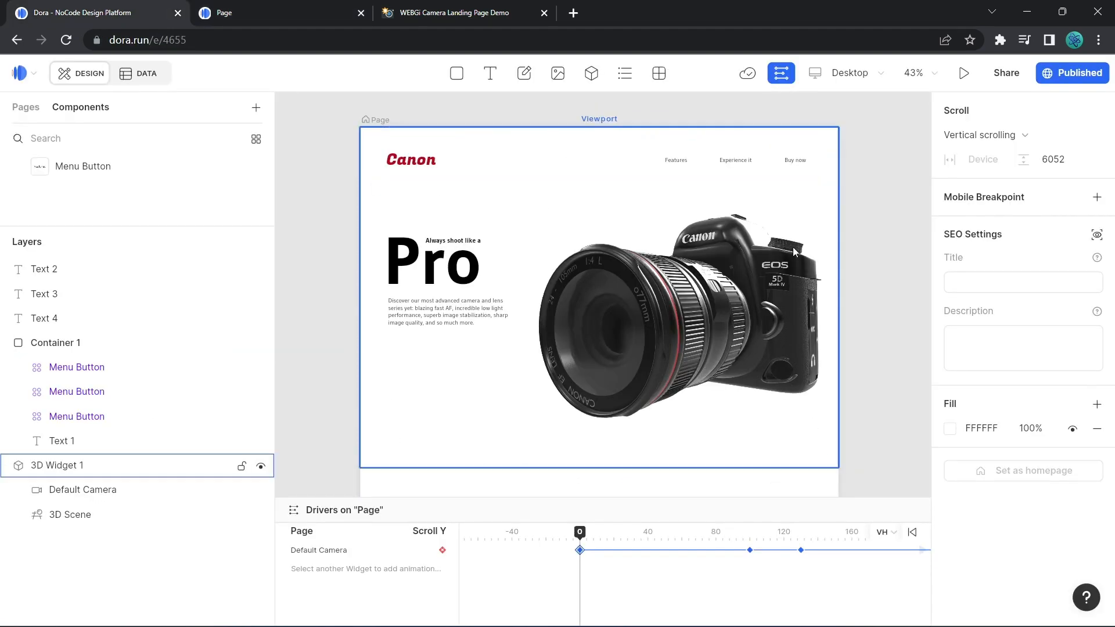
pyautogui.click(242, 1)
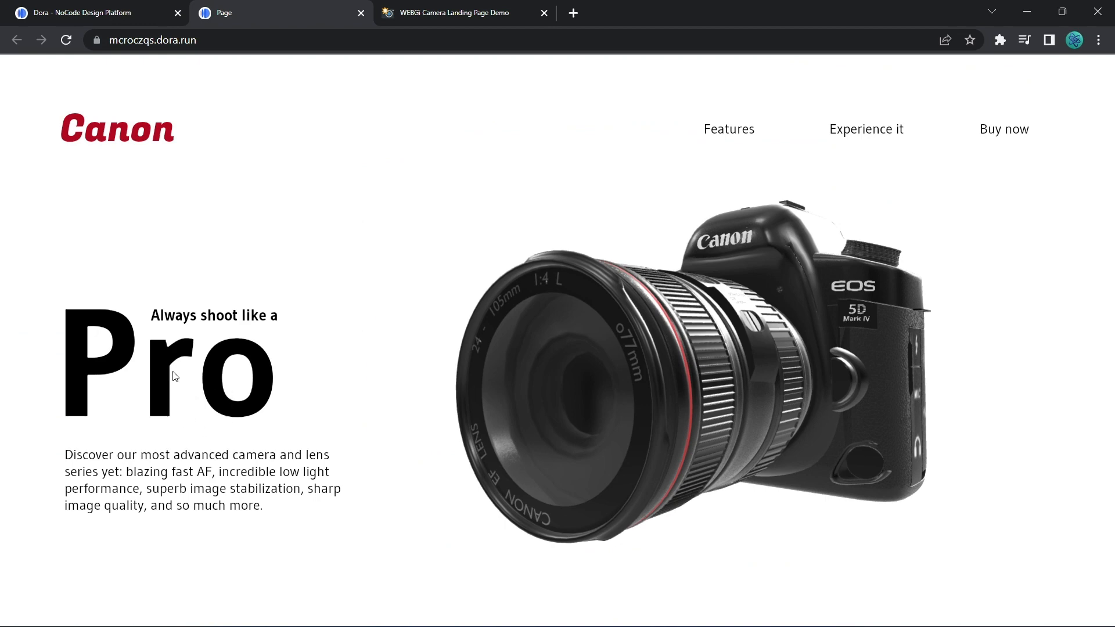
pyautogui.click(104, 17)
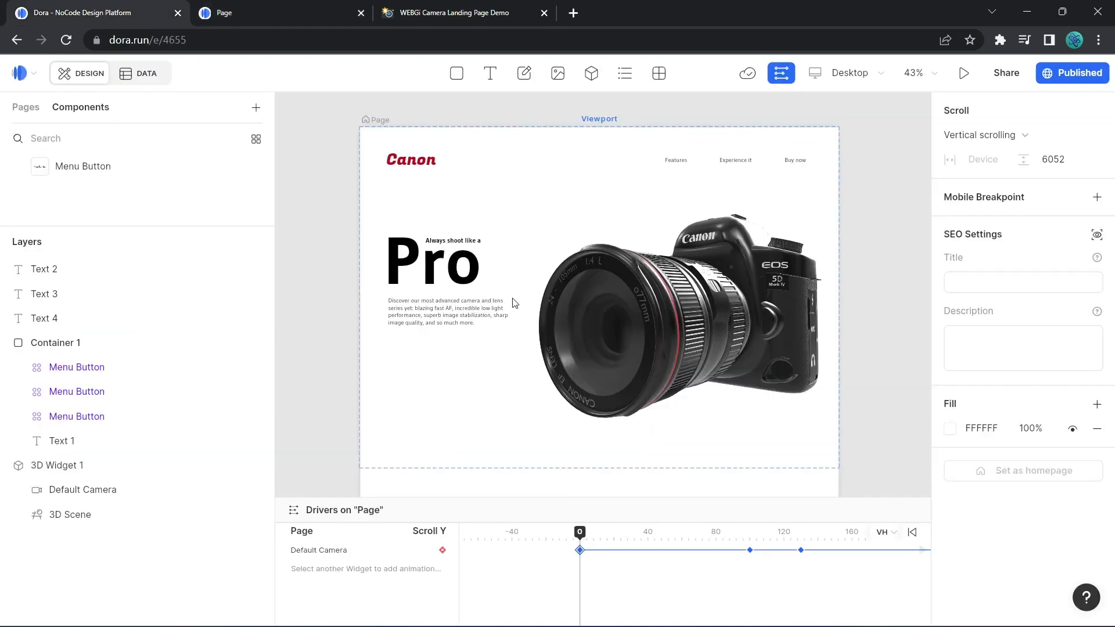
# Group the Text 2, Text 3 and Text 4 layers into one container.
pyautogui.click(50, 323)
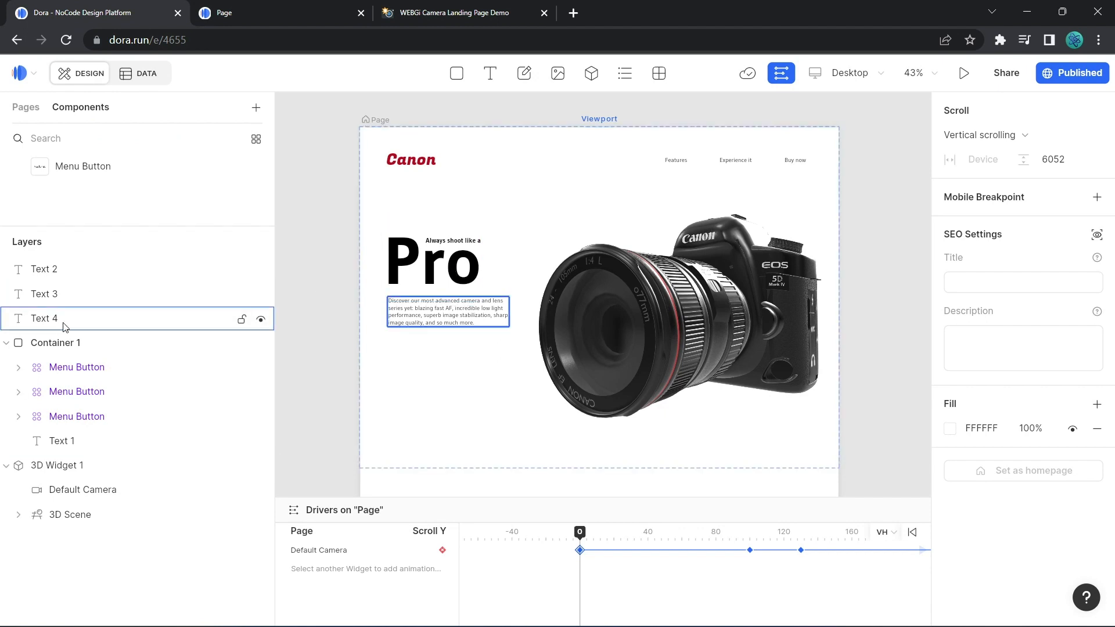
pyautogui.click(90, 324)
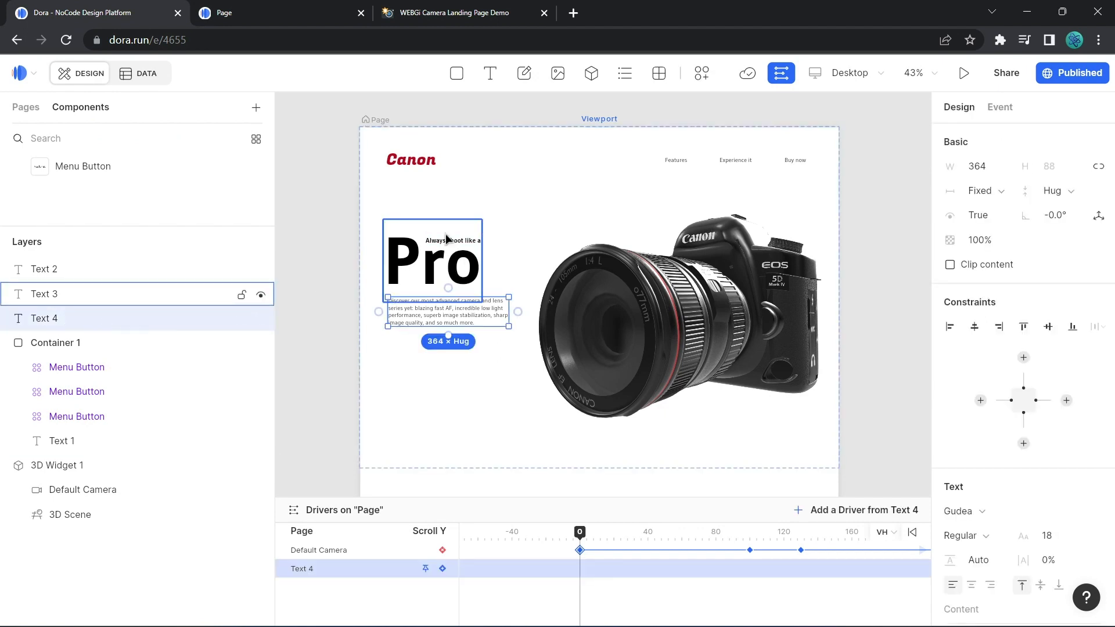
pyautogui.keyDown('shift'); pyautogui.click(133, 269); pyautogui.keyUp('shift')
pyautogui.rightClick(100, 274)
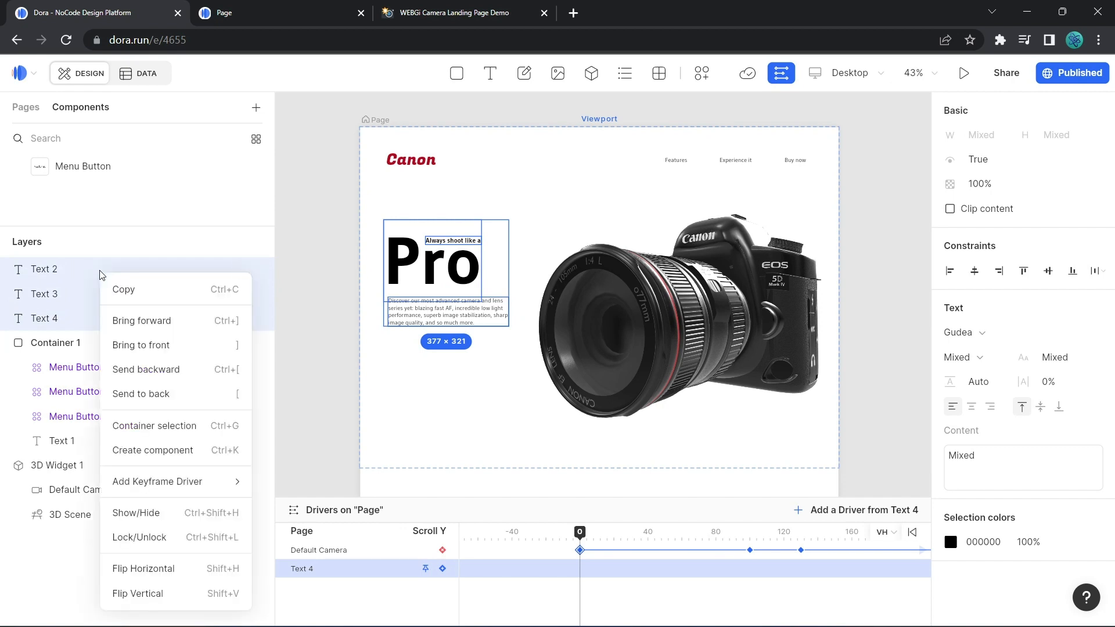
pyautogui.click(174, 427)
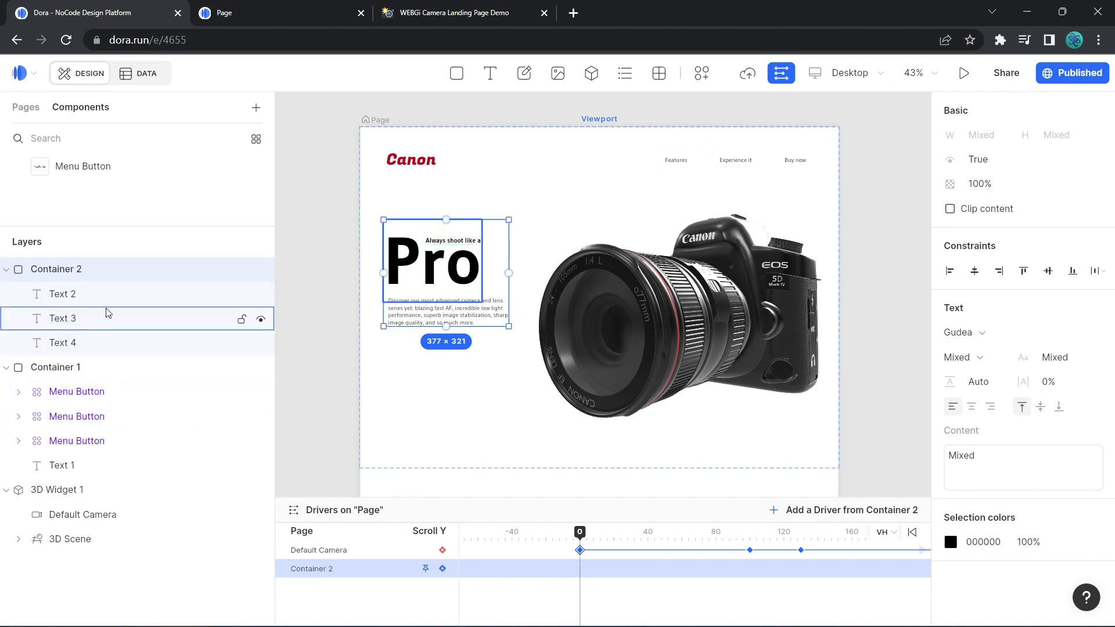
# Rename Container 1 as "Header" and move it to the top of the layer order.
pyautogui.doubleClick(70, 367)
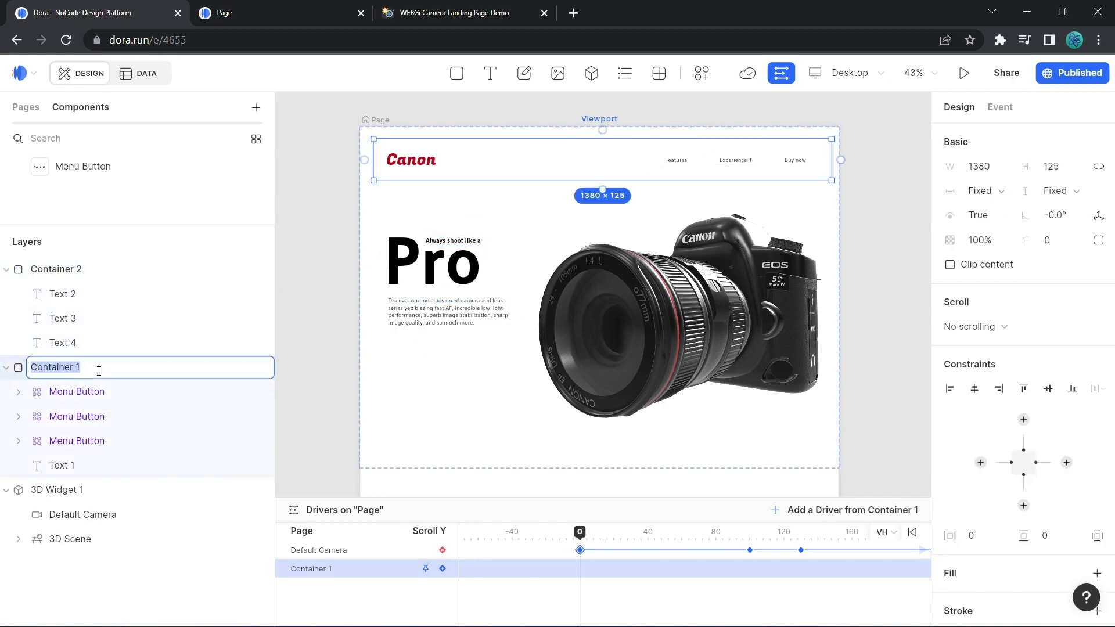
pyautogui.write('Header')
pyautogui.press('Return')
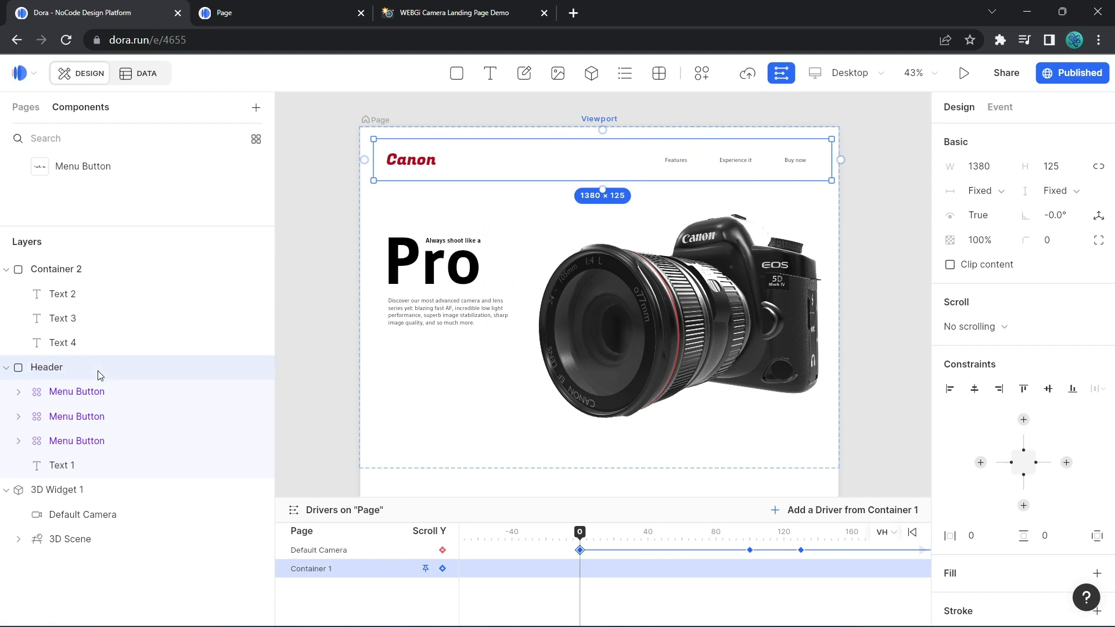
pyautogui.moveTo(56, 372); pyautogui.dragTo(66, 266)
# Rename the hero text container as "Always shoot like a pro" and constrain its top to the viewport's top edge.
pyautogui.doubleClick(74, 392)
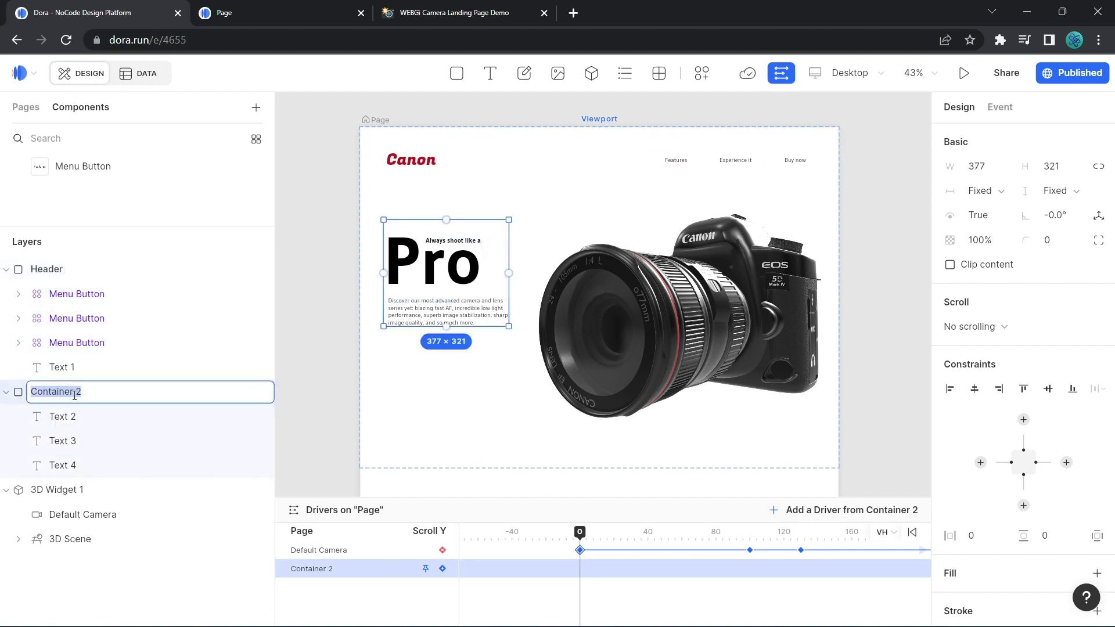
pyautogui.write('Always shoot like a pro')
pyautogui.press('Return')
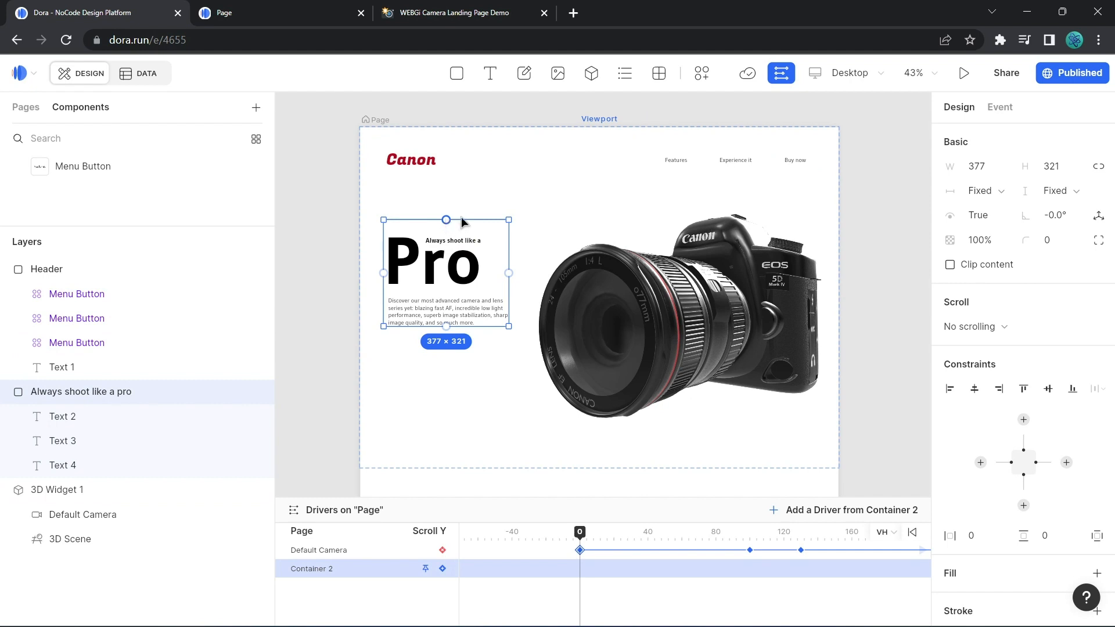
pyautogui.moveTo(446, 220); pyautogui.dragTo(600, 129)
pyautogui.click(652, 140)
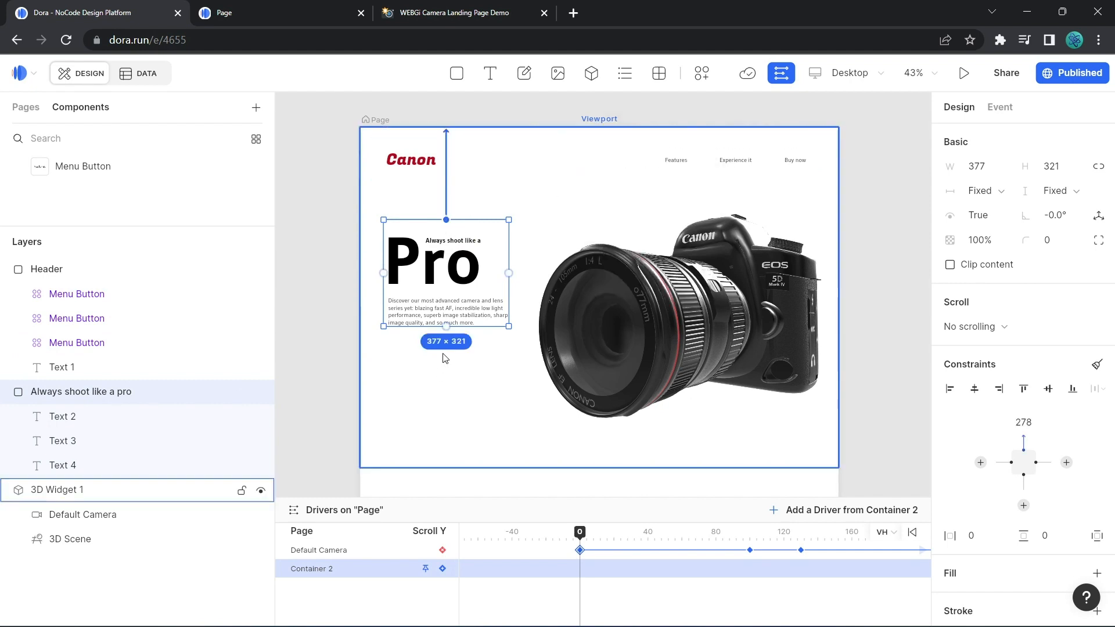
# Constrain the bottom of the "Always shoot like a pro" container to the viewport's bottom edge.
pyautogui.moveTo(446, 328); pyautogui.dragTo(602, 471)
pyautogui.scroll(-1, 601, 472)
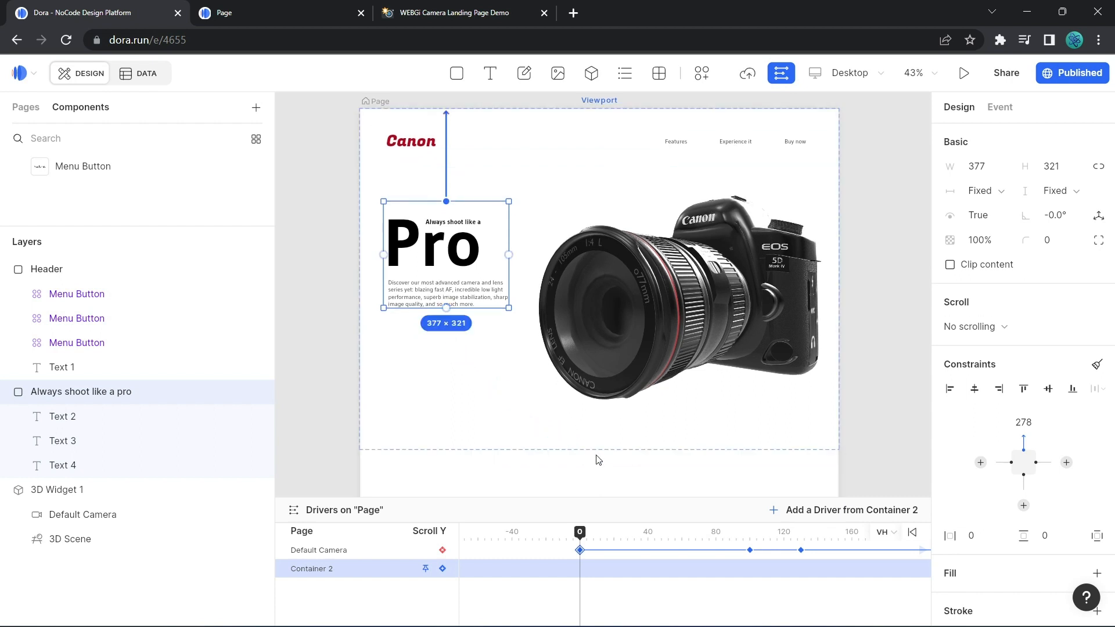
pyautogui.moveTo(453, 309); pyautogui.dragTo(598, 453)
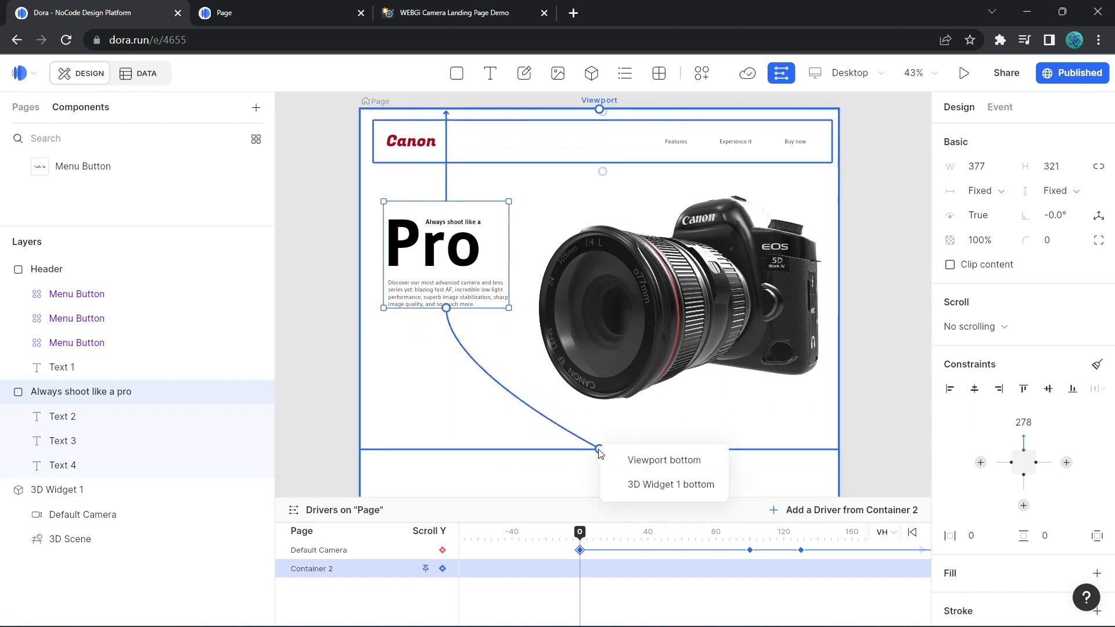
pyautogui.click(644, 461)
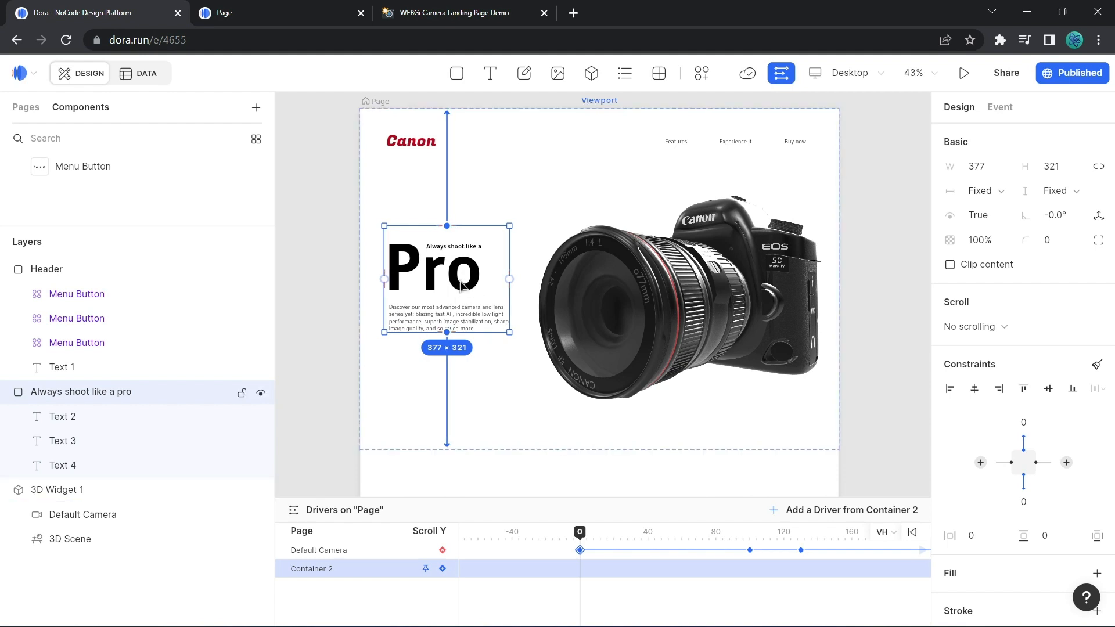
# Stretch the hero text container to a height of 564 and check its position on the reloaded published page.
pyautogui.moveTo(476, 224); pyautogui.dragTo(473, 187)
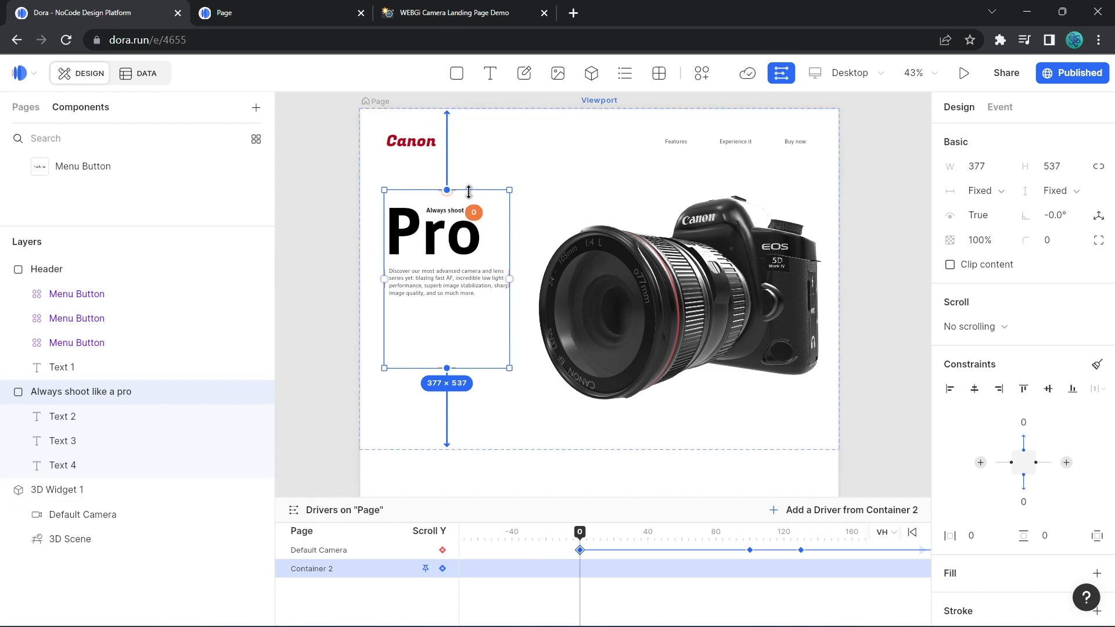
pyautogui.moveTo(468, 190); pyautogui.dragTo(467, 186)
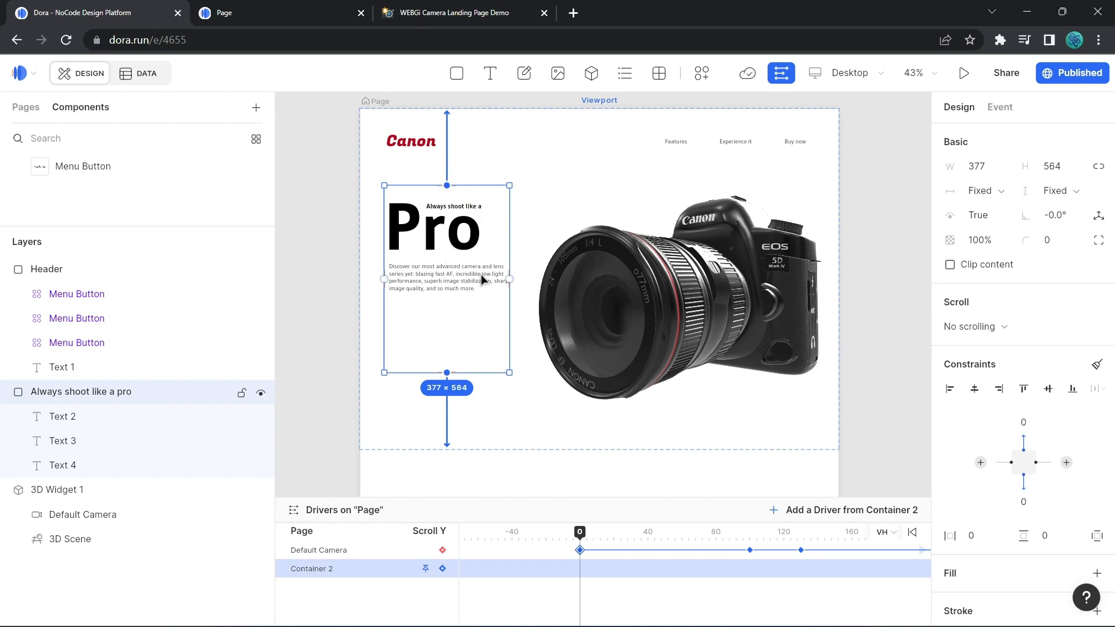
pyautogui.click(281, 17)
pyautogui.click(65, 40)
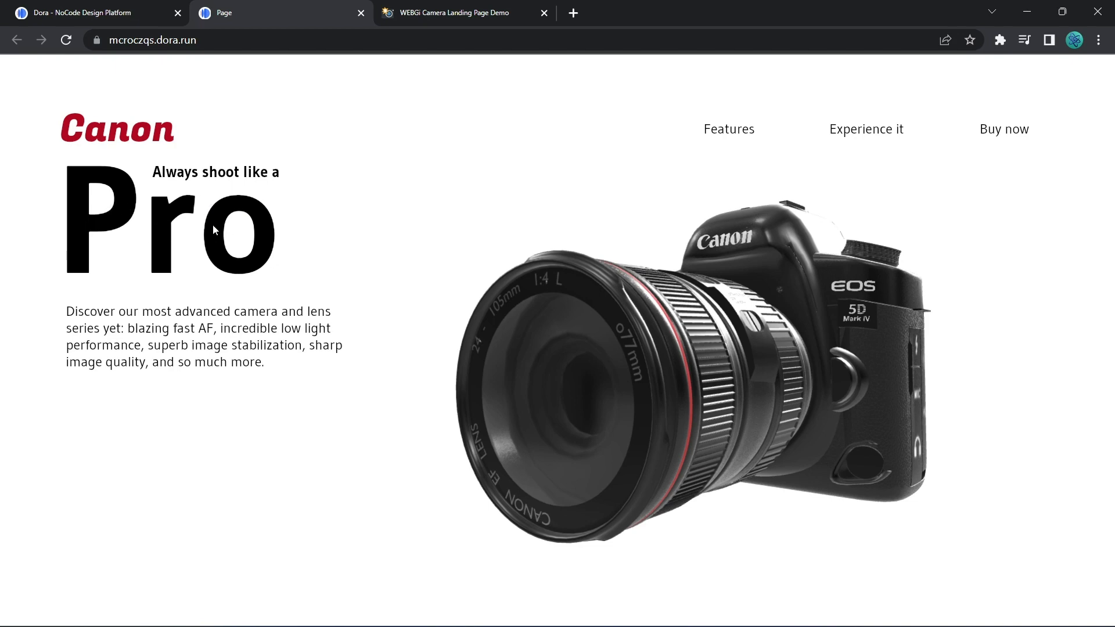
# Reduce the hero text container's height to 487 and compare the reloaded published page with the reference page.
pyautogui.click(90, 11)
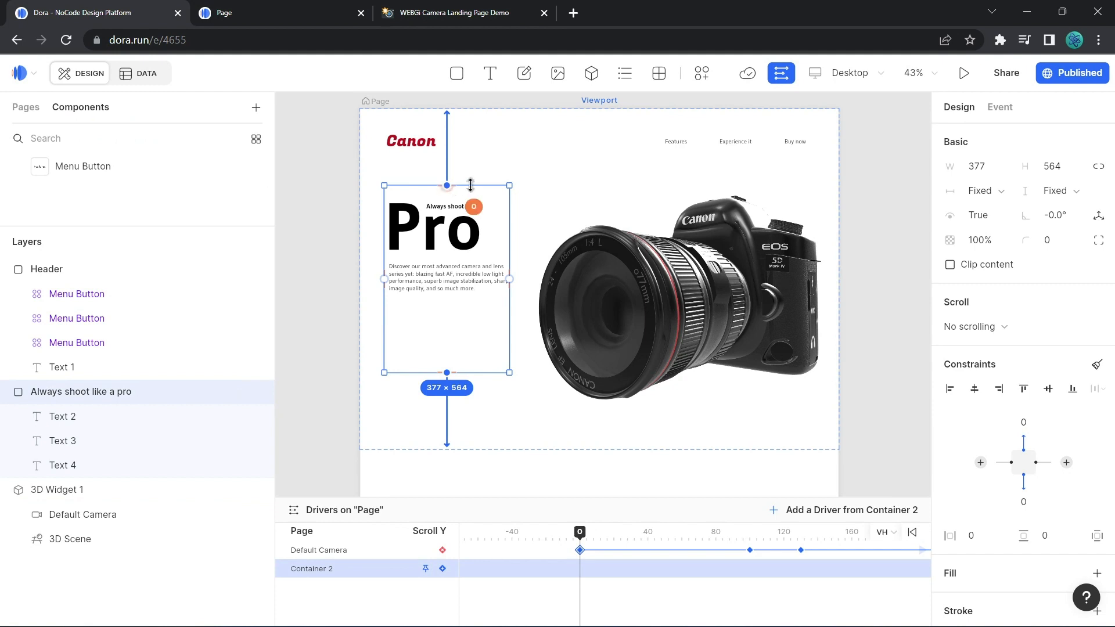
pyautogui.moveTo(471, 184); pyautogui.dragTo(470, 198)
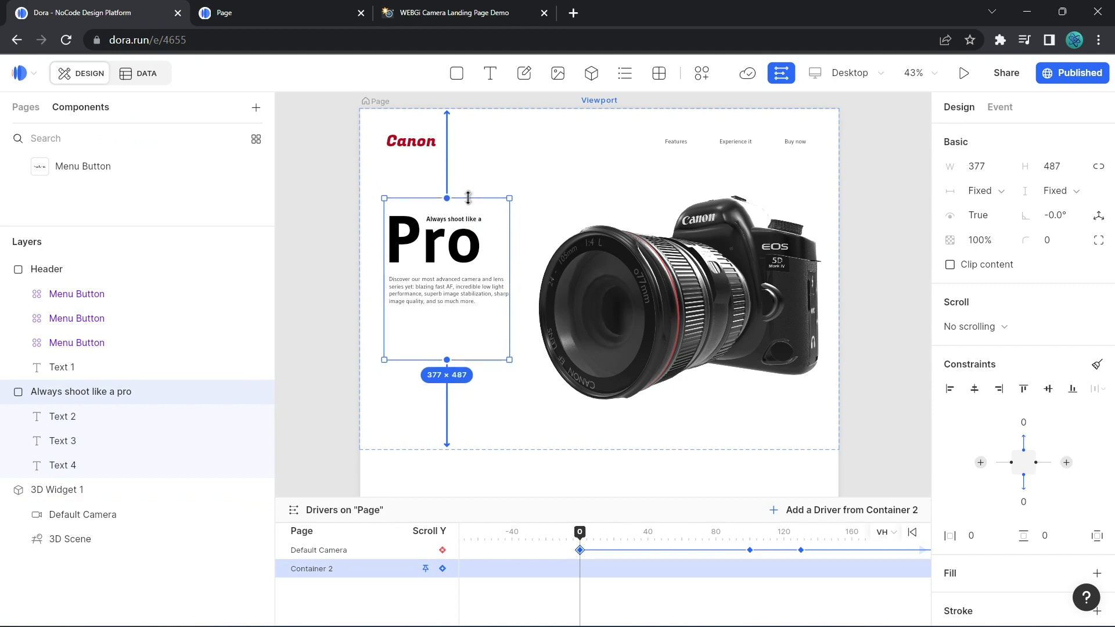
pyautogui.click(275, 19)
pyautogui.click(66, 39)
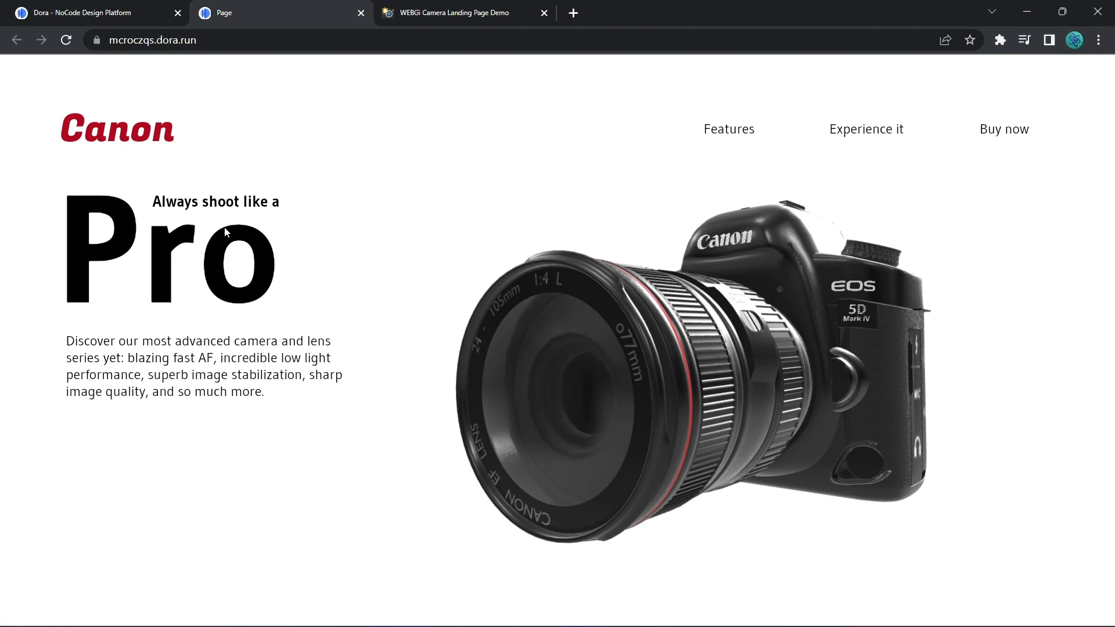
pyautogui.click(422, 12)
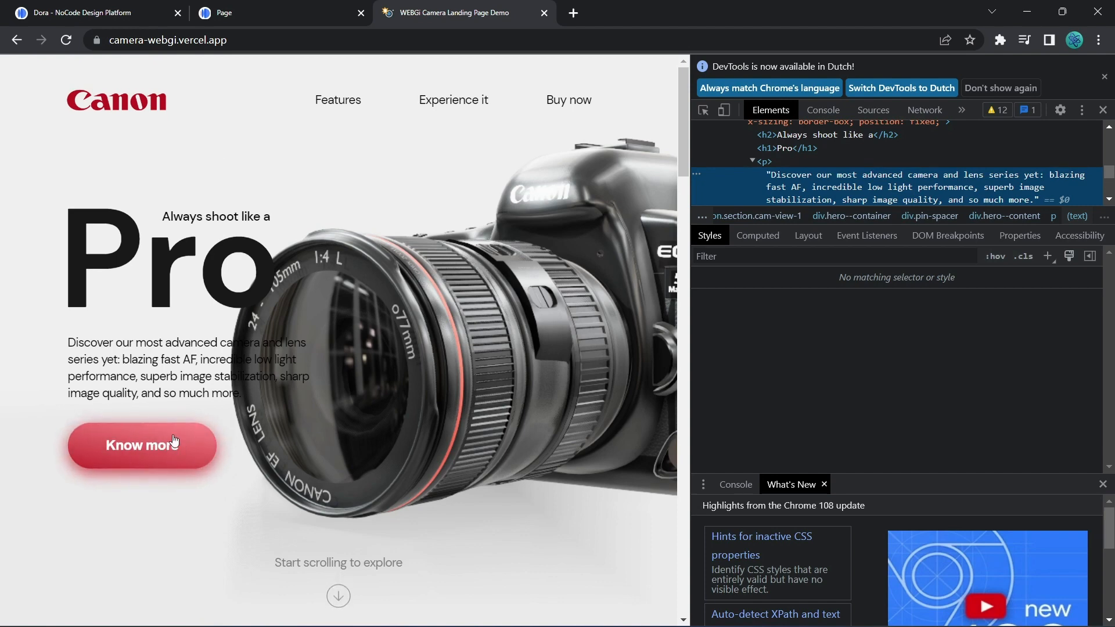
# Create a new component in the Dora editor and name it "Red button".
pyautogui.click(101, 16)
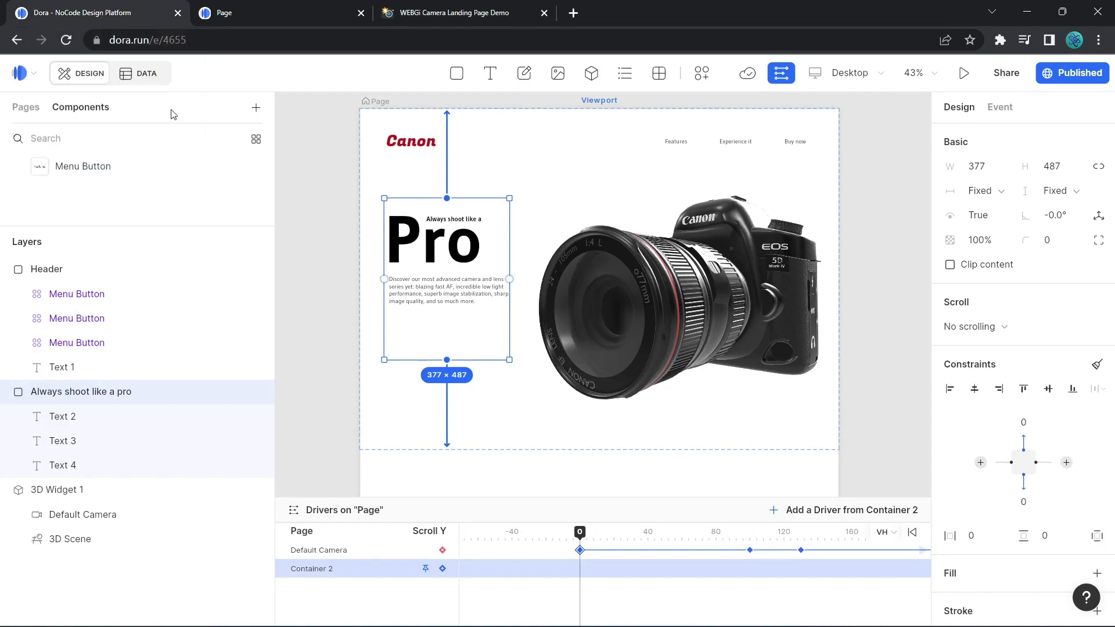
pyautogui.click(256, 108)
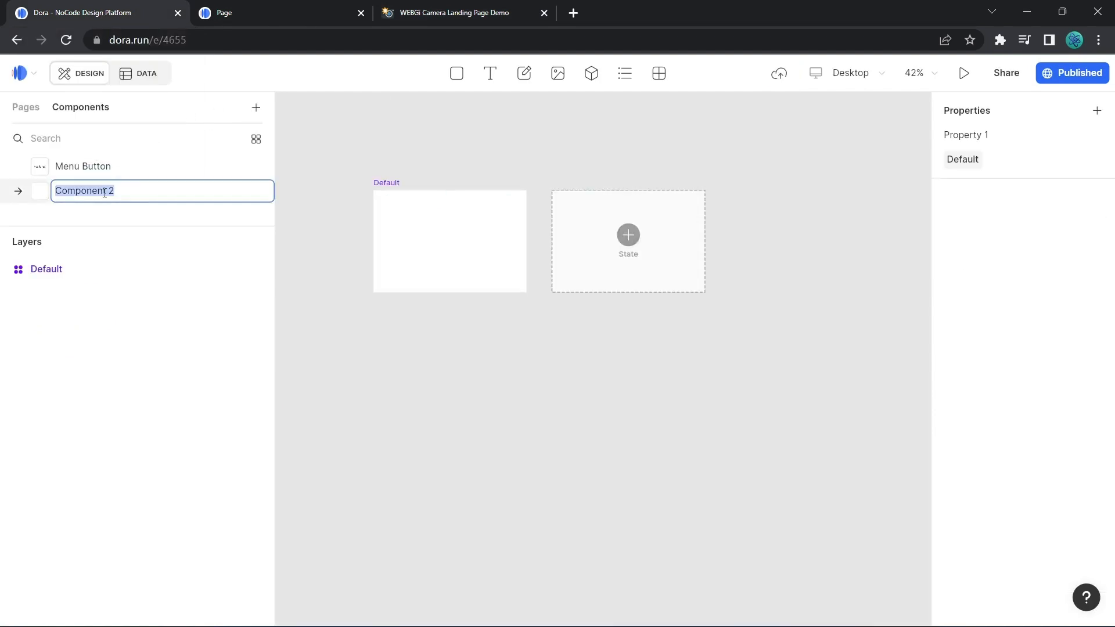
pyautogui.write('Red button')
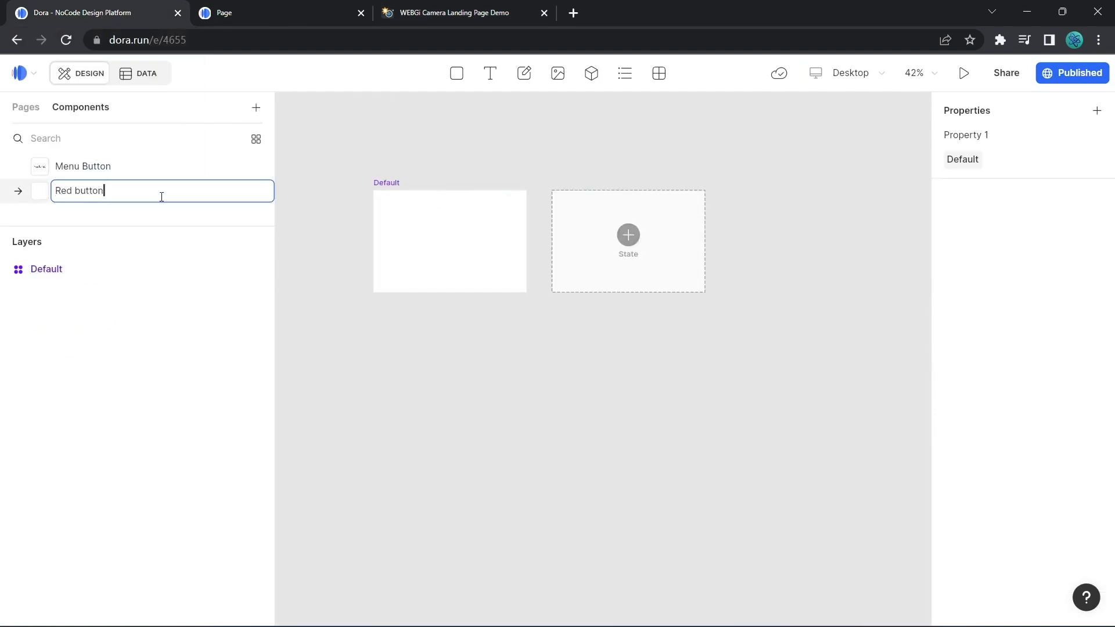
pyautogui.press('Return')
# Resize the component's Default state to 230 × 90 and set its corner radius to 9999.
pyautogui.click(476, 248)
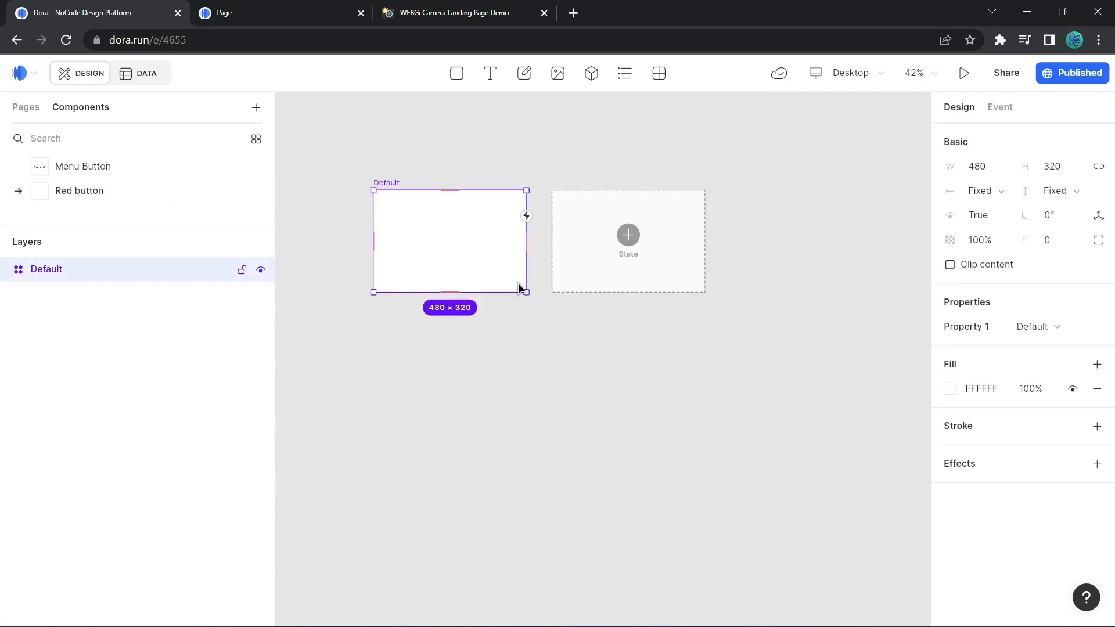
pyautogui.moveTo(526, 292); pyautogui.dragTo(446, 219)
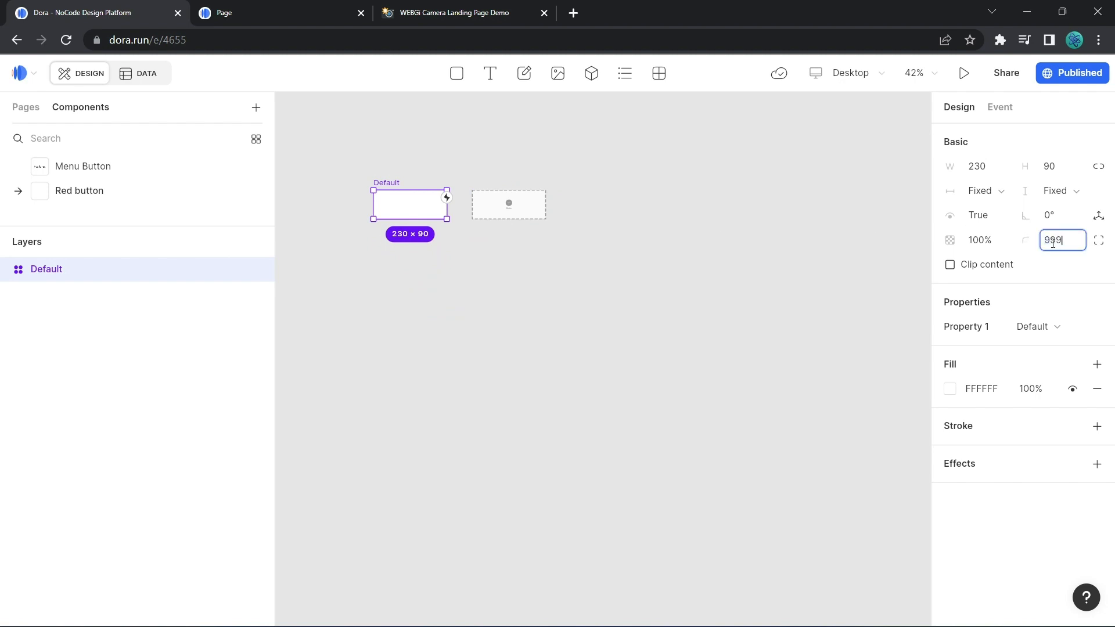
pyautogui.press('Return')
pyautogui.click(602, 231)
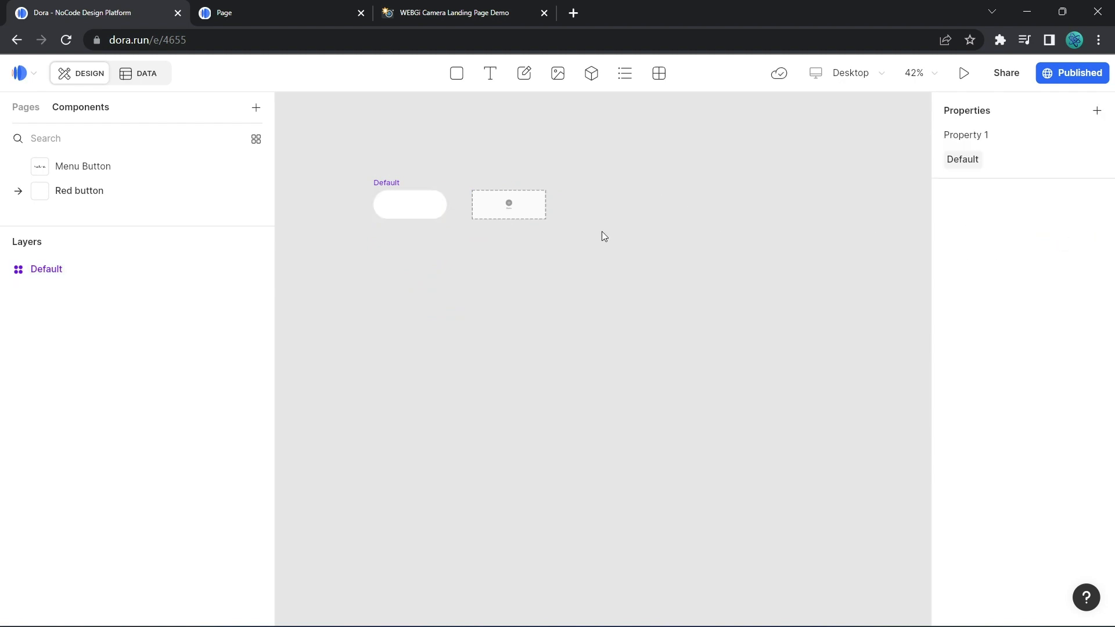
# Change the button's fill to a linear gradient and check the Know more button on the reference page.
pyautogui.click(418, 209)
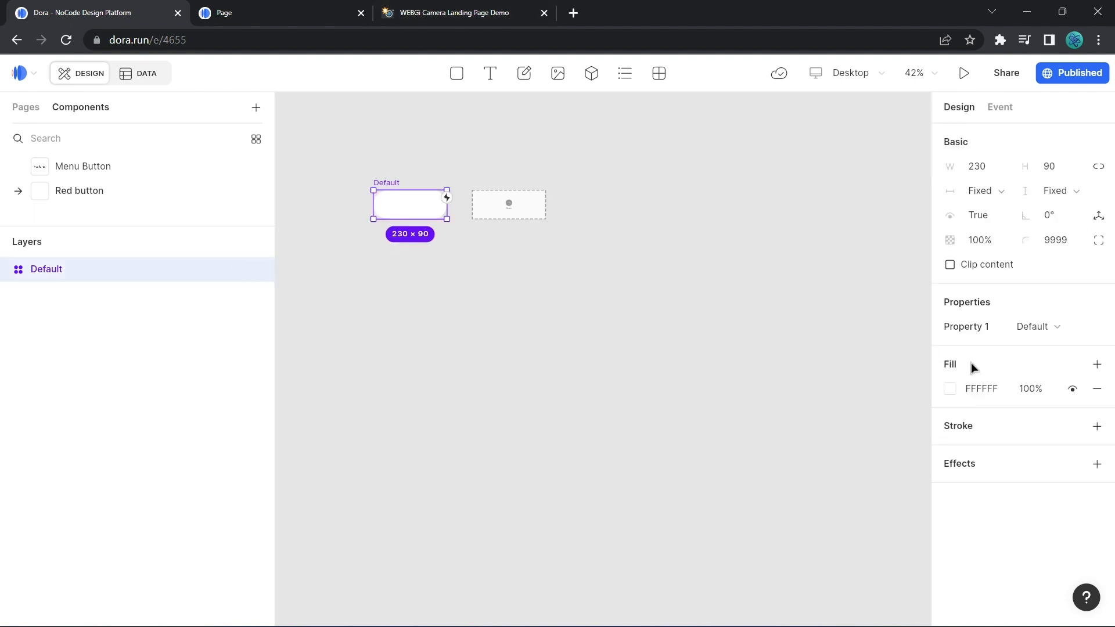
pyautogui.click(949, 389)
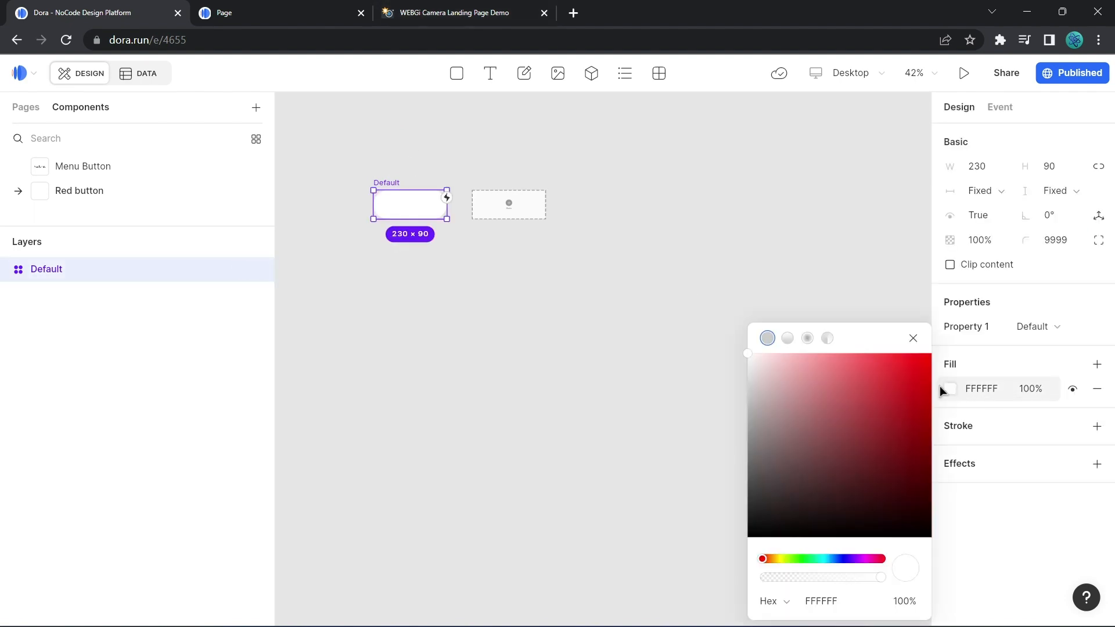
pyautogui.click(788, 340)
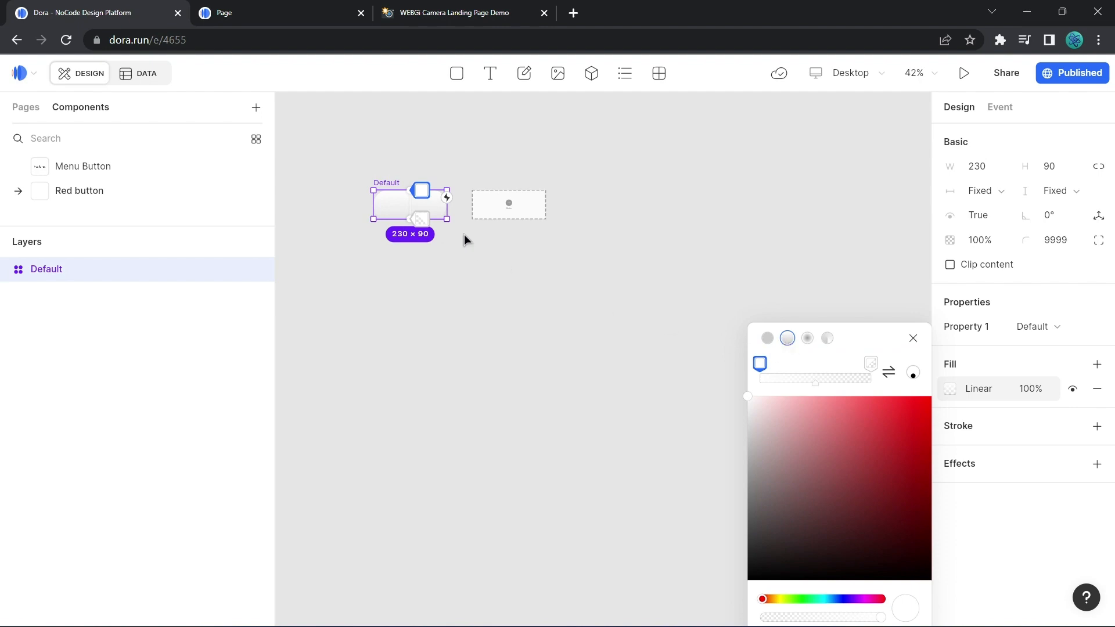
pyautogui.click(444, 14)
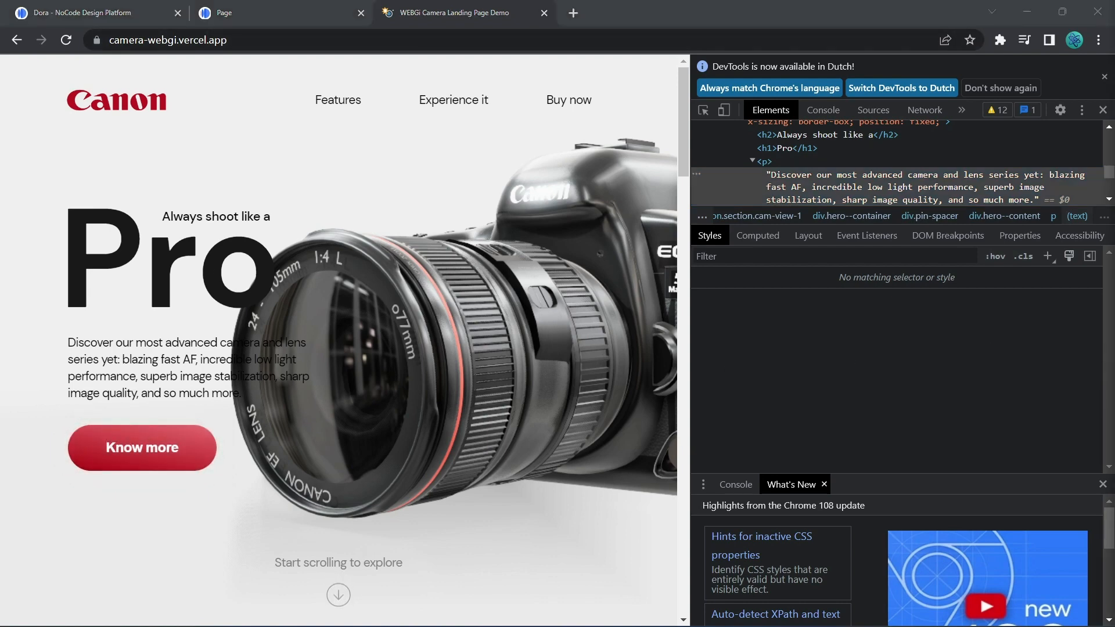
pyautogui.click(79, 15)
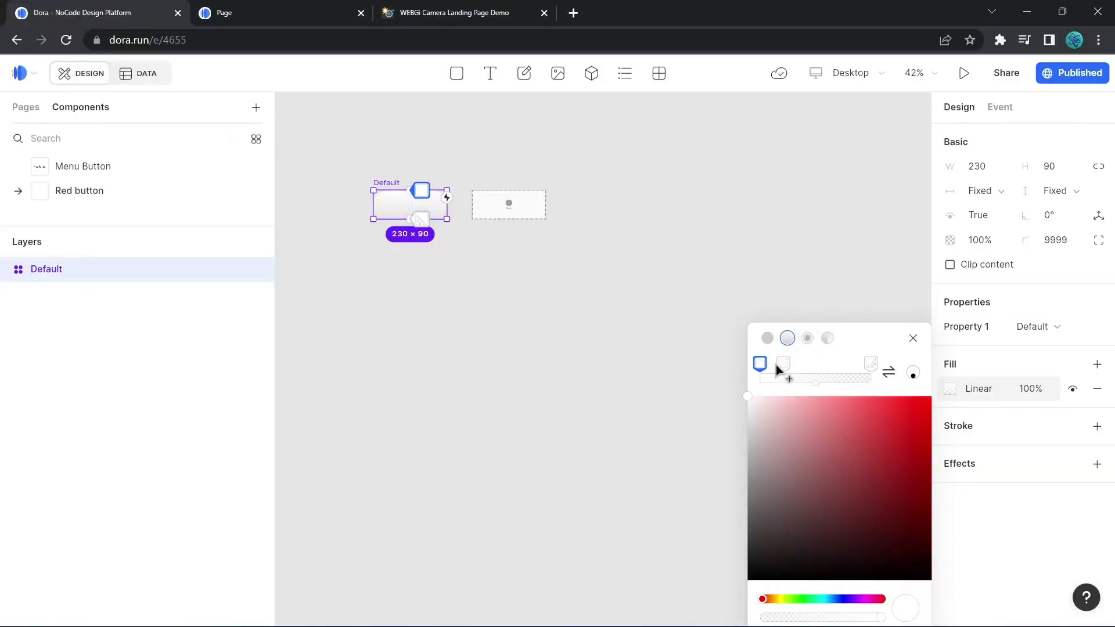
# Tilt the gradient slightly and set its end stop to AF0D0D at 100% opacity.
pyautogui.click(421, 219)
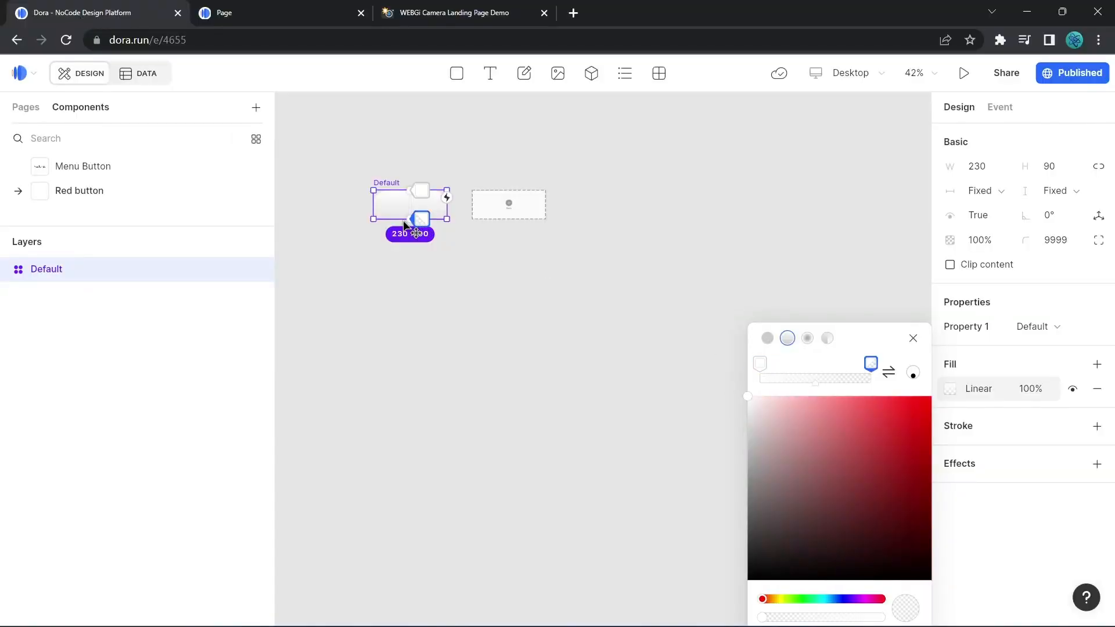
pyautogui.moveTo(915, 378); pyautogui.dragTo(912, 383)
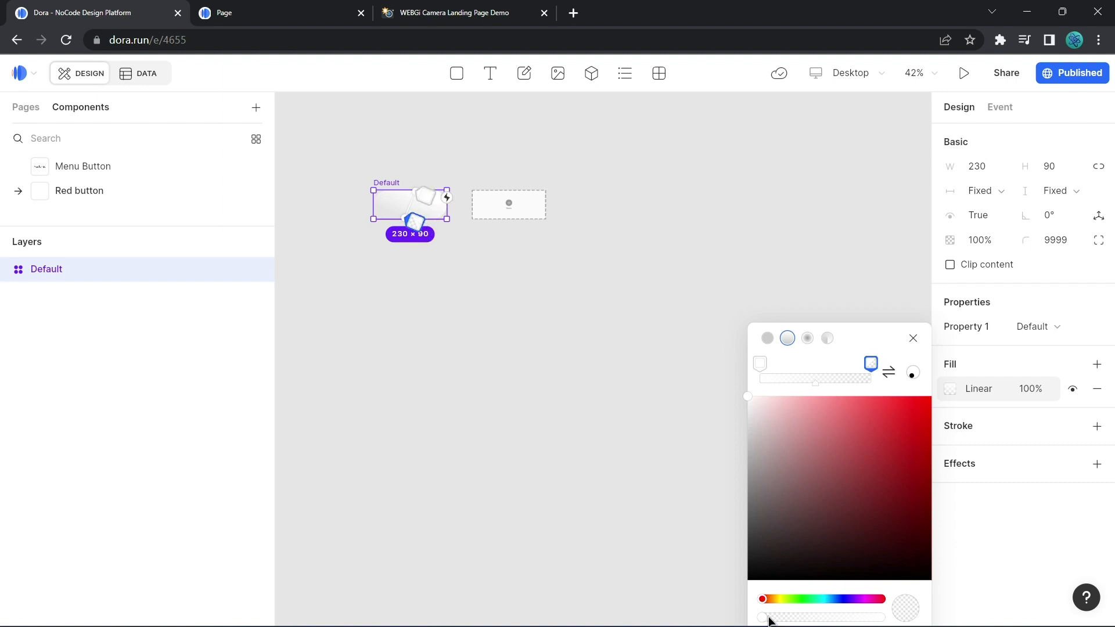
pyautogui.moveTo(849, 335); pyautogui.dragTo(810, 217)
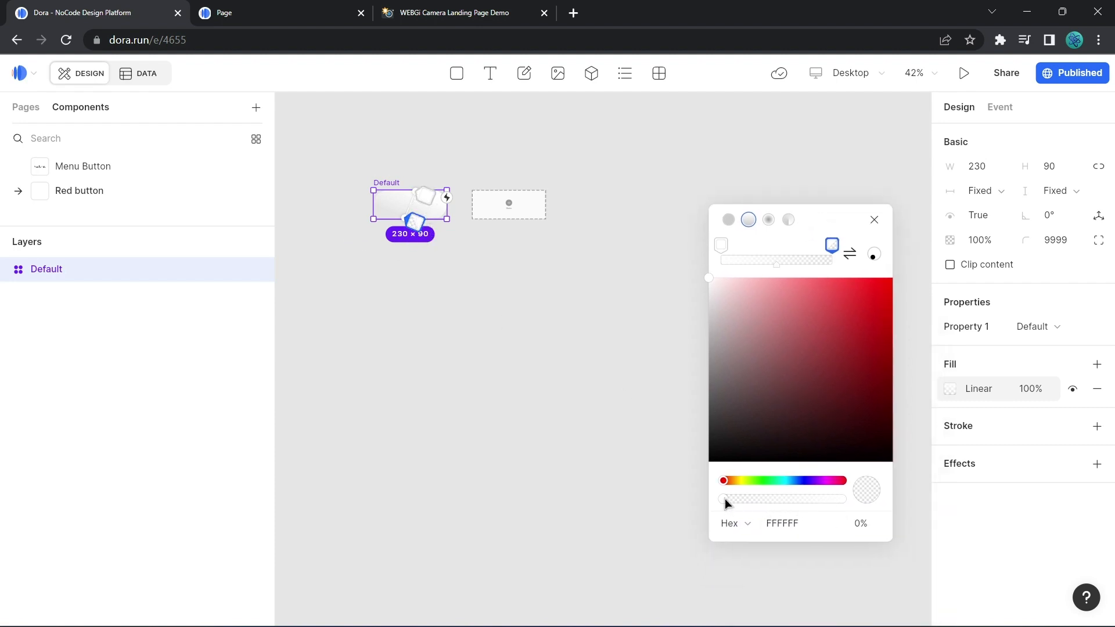
pyautogui.moveTo(724, 500); pyautogui.dragTo(802, 507)
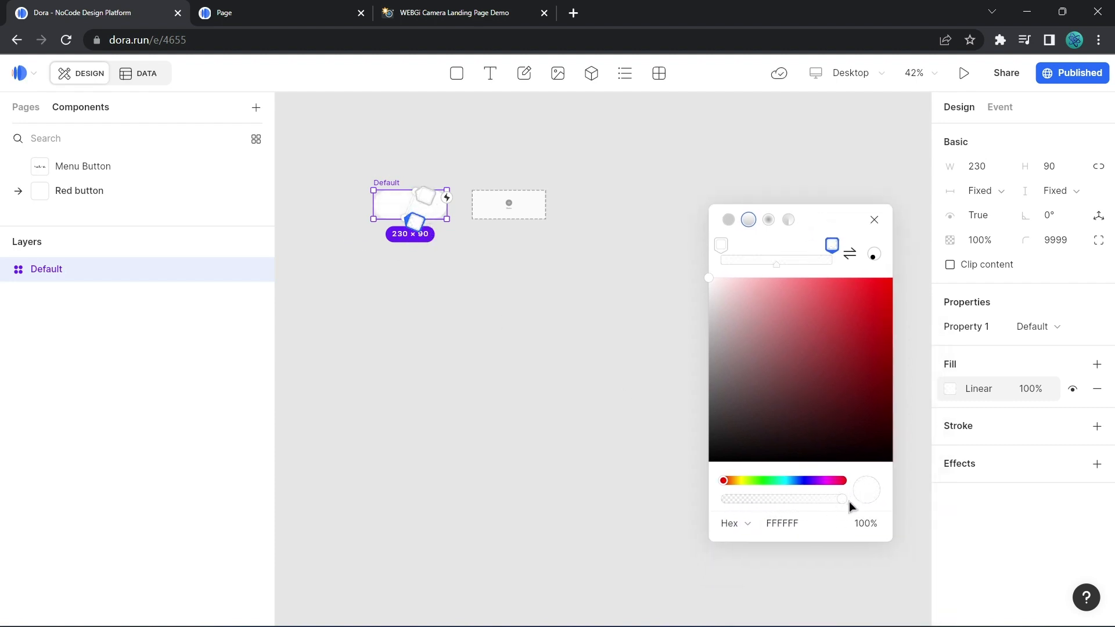
pyautogui.click(801, 524)
pyautogui.write('AF0D0D')
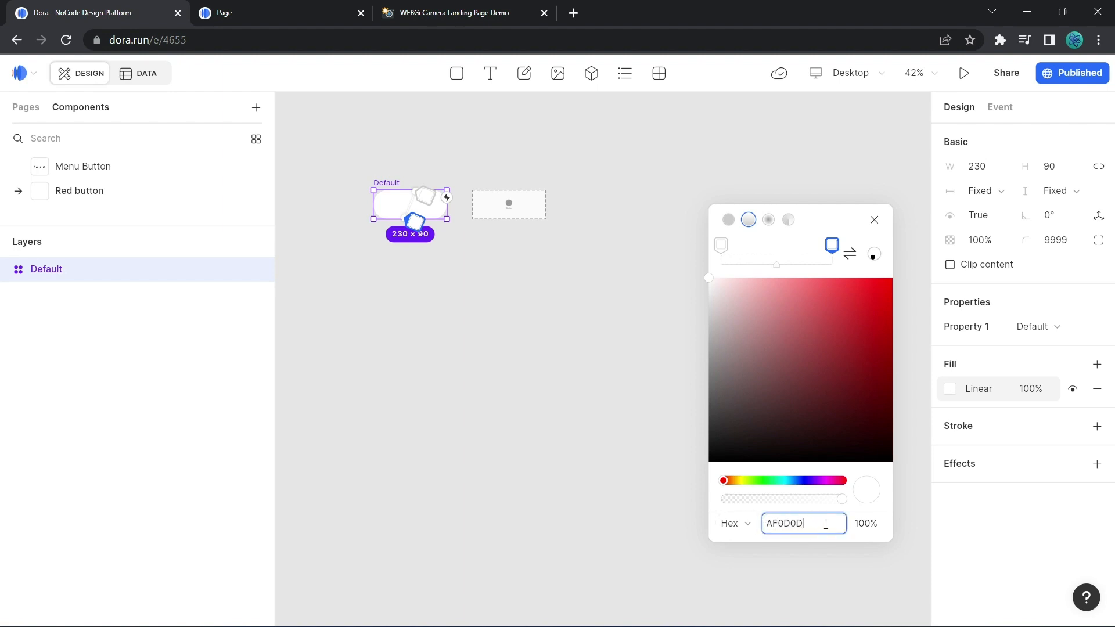
pyautogui.press('Return')
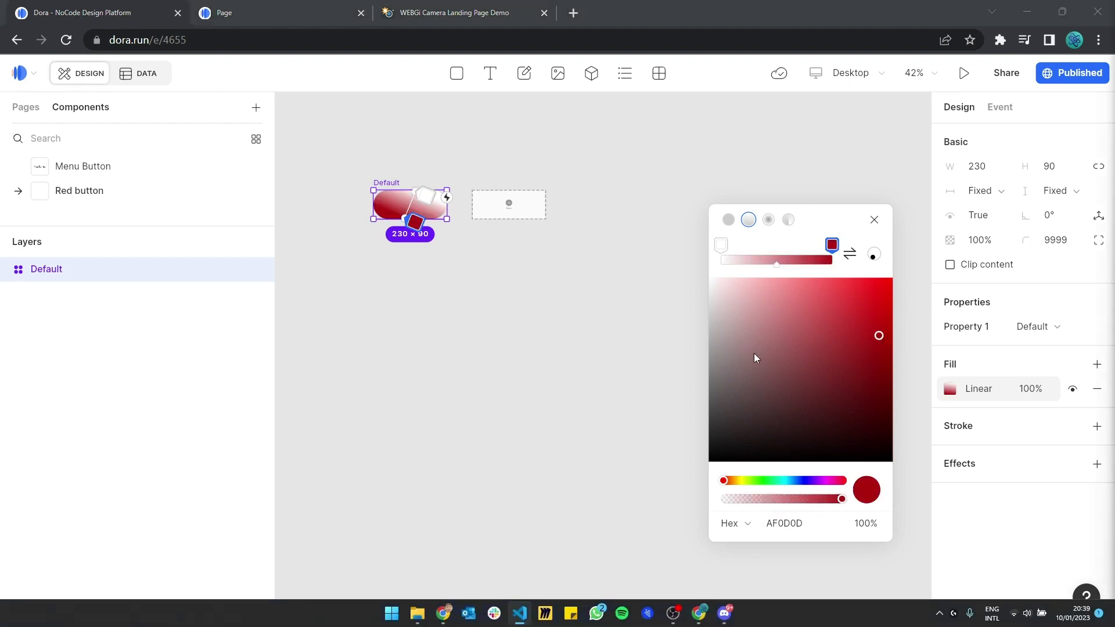
# Set the gradient's start stop to FF9090.
pyautogui.click(426, 198)
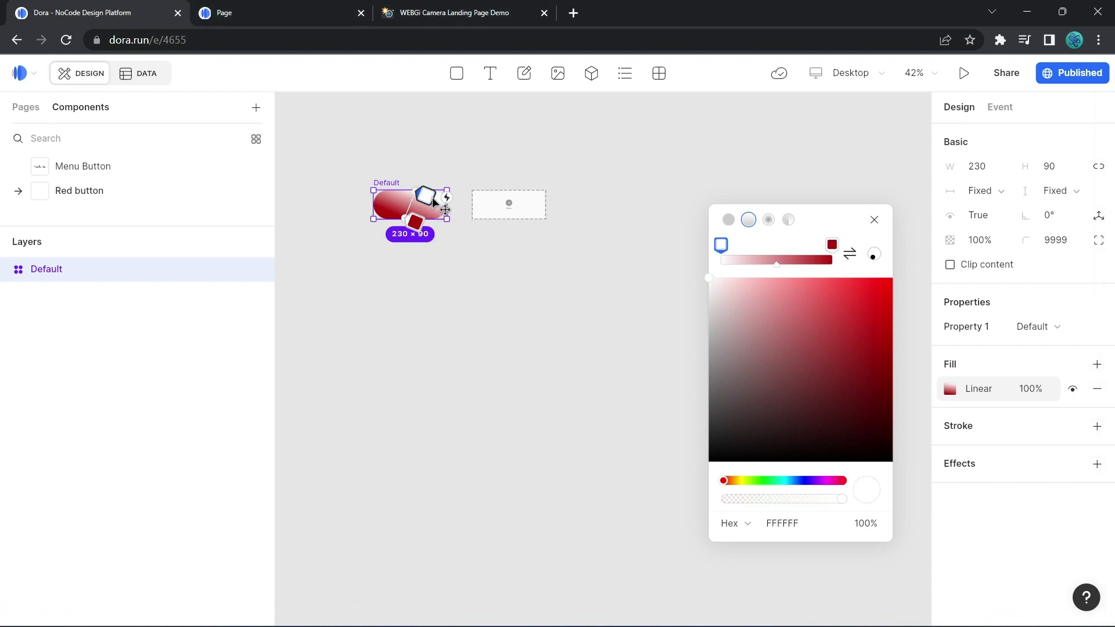
pyautogui.doubleClick(795, 517)
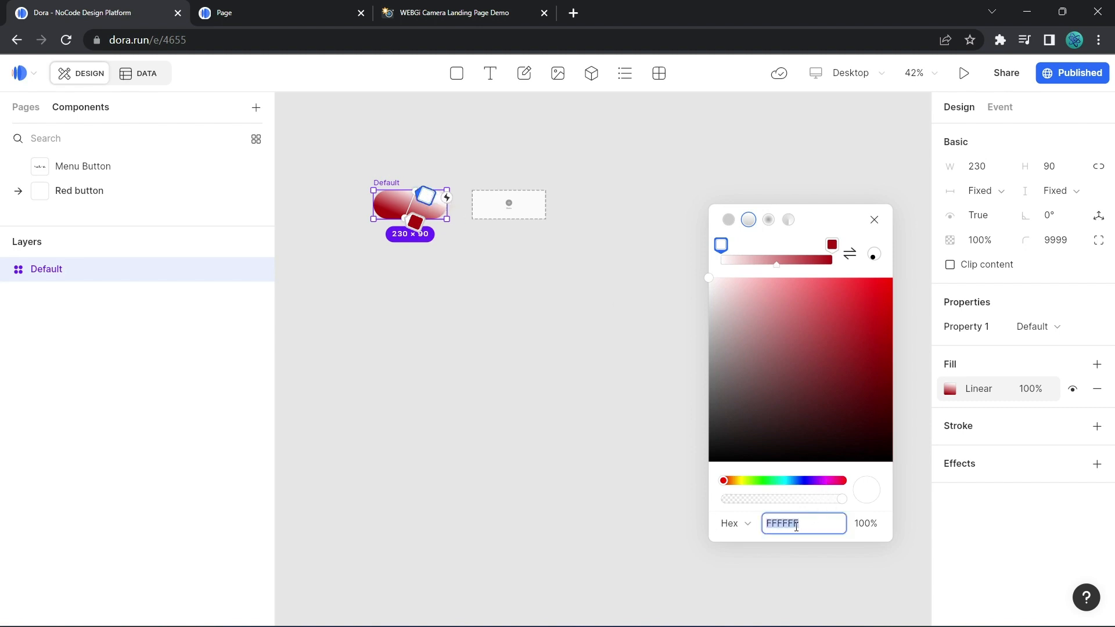
pyautogui.write('FF9090')
pyautogui.press('Return')
pyautogui.click(806, 527)
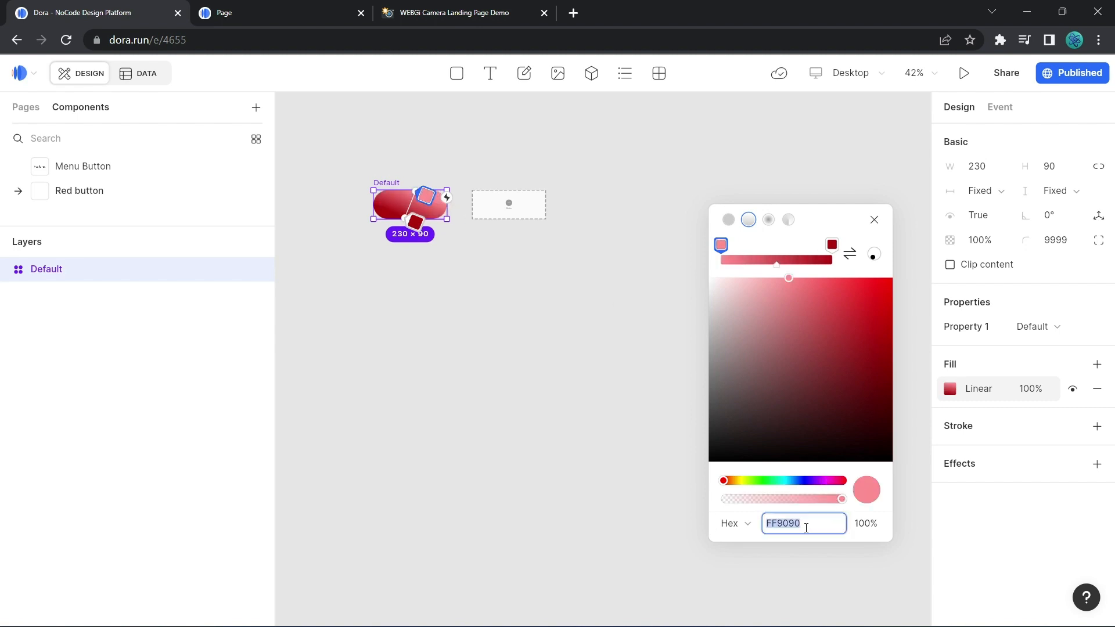
pyautogui.click(896, 475)
pyautogui.click(574, 332)
pyautogui.click(511, 267)
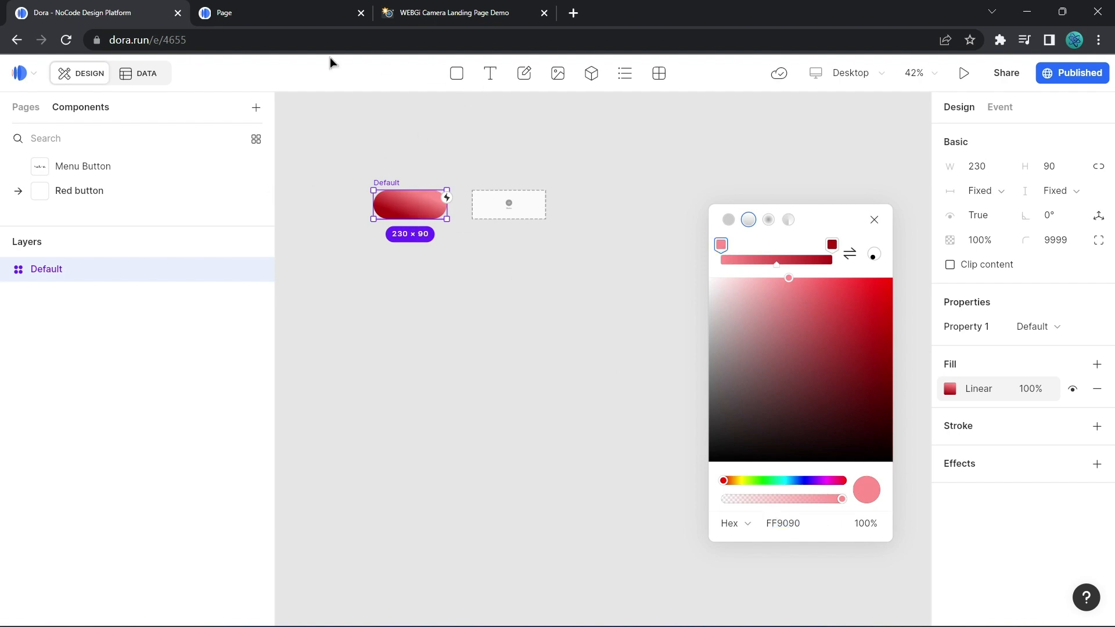
# Add the text "Know more" to the button's Default state and set its font size to 28.
pyautogui.click(454, 13)
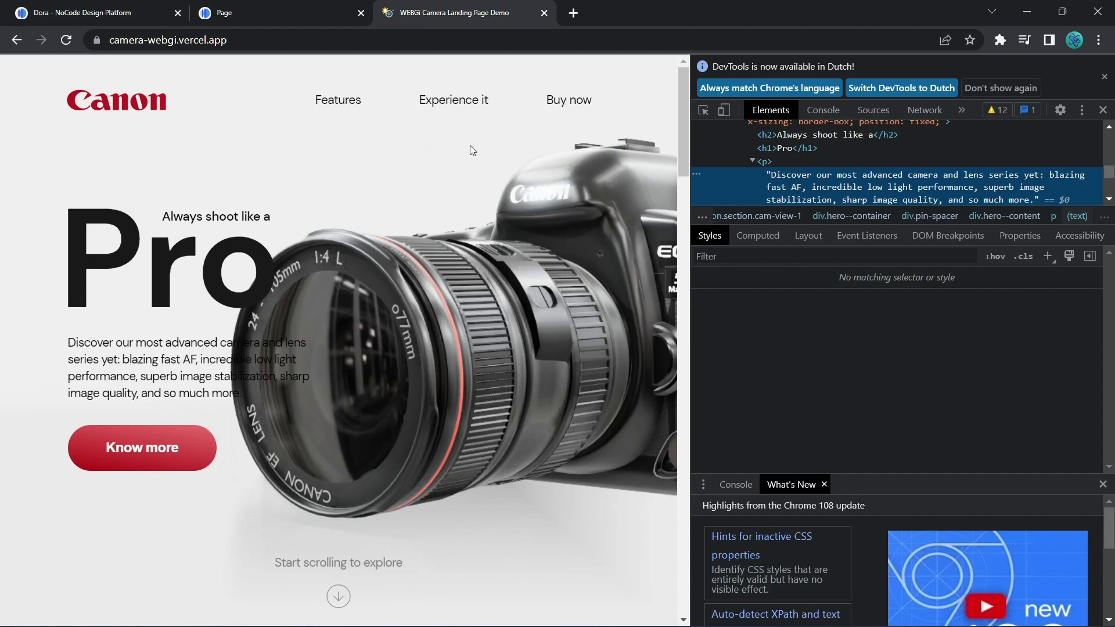
pyautogui.click(89, 16)
pyautogui.press('t')
pyautogui.click(397, 206)
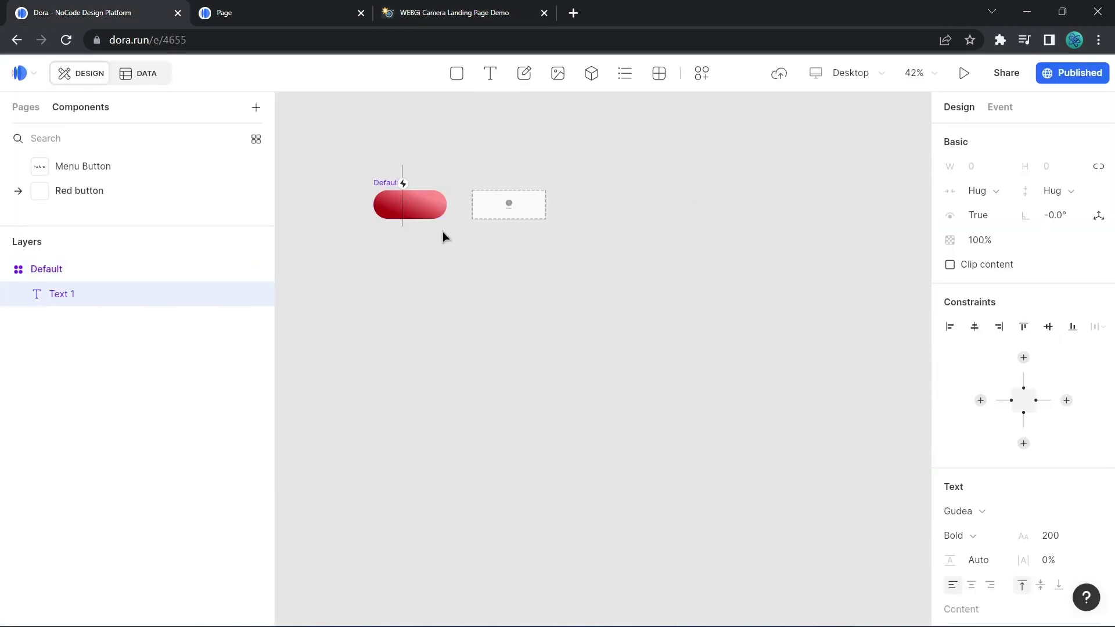
pyautogui.write('Know more')
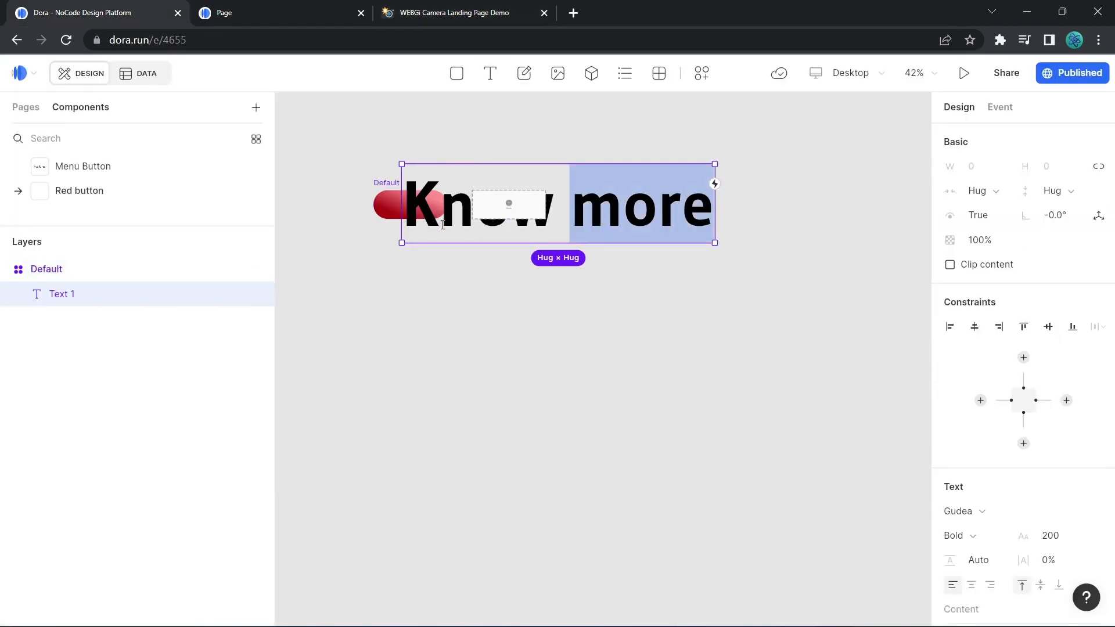
pyautogui.click(1064, 536)
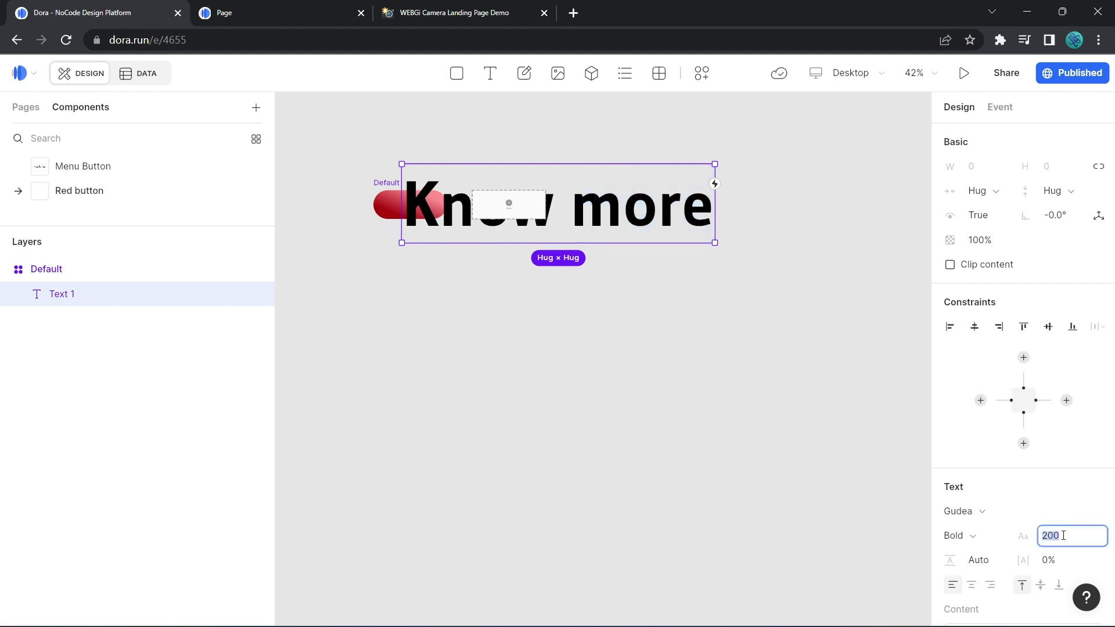
pyautogui.write('28')
pyautogui.press('Return')
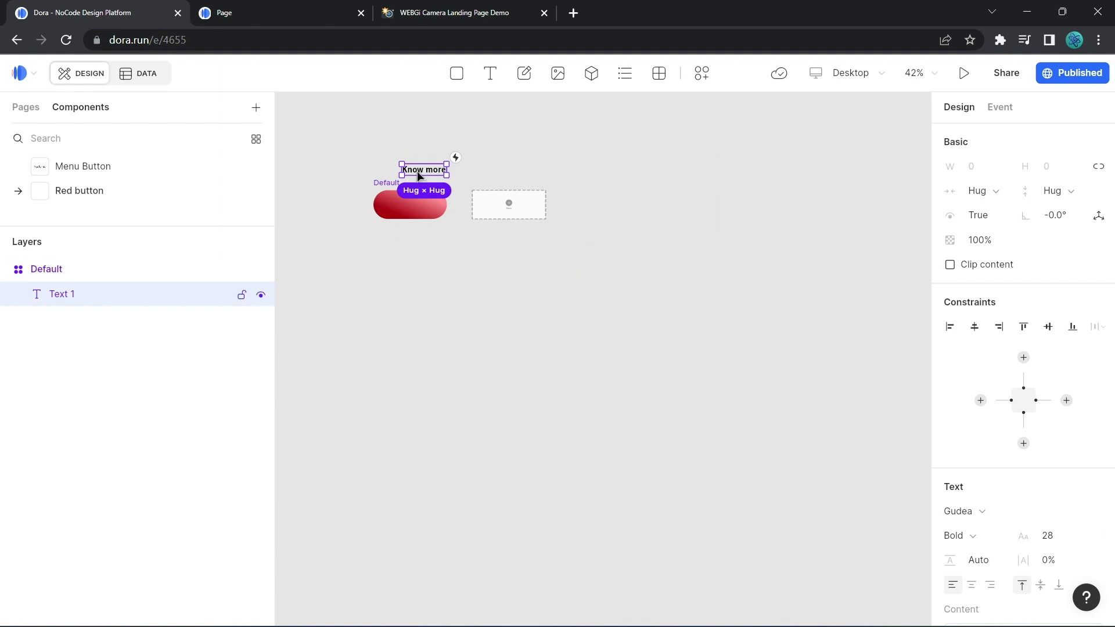
# Centre the label in the button with constraints of 0 on all four sides and set its fill to white.
pyautogui.moveTo(425, 176); pyautogui.dragTo(417, 208)
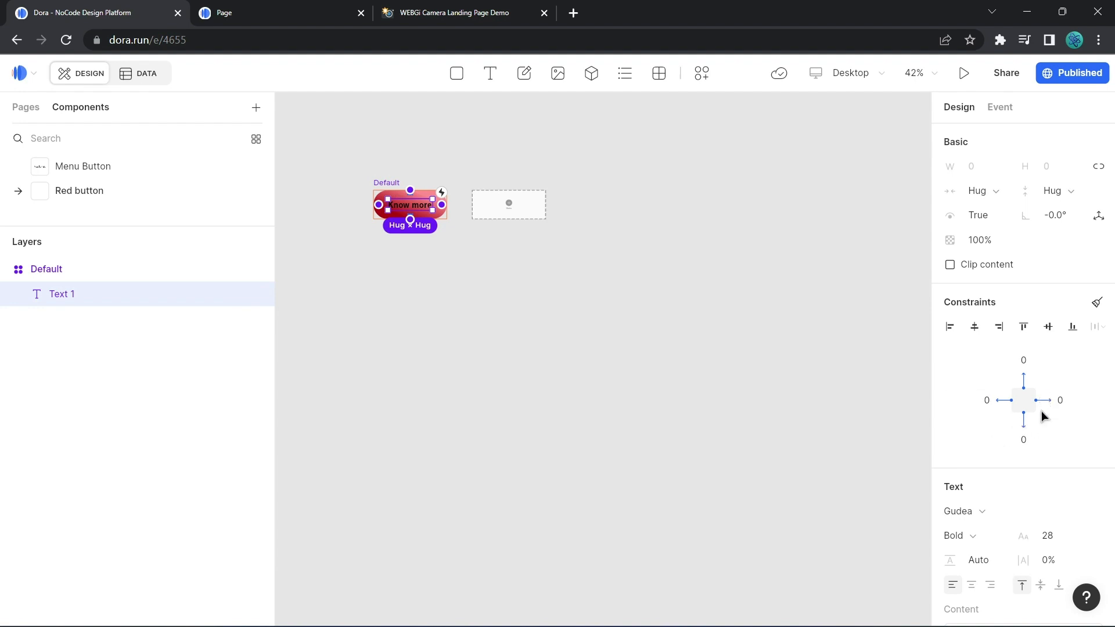
pyautogui.scroll(-5, 1025, 549)
pyautogui.click(950, 477)
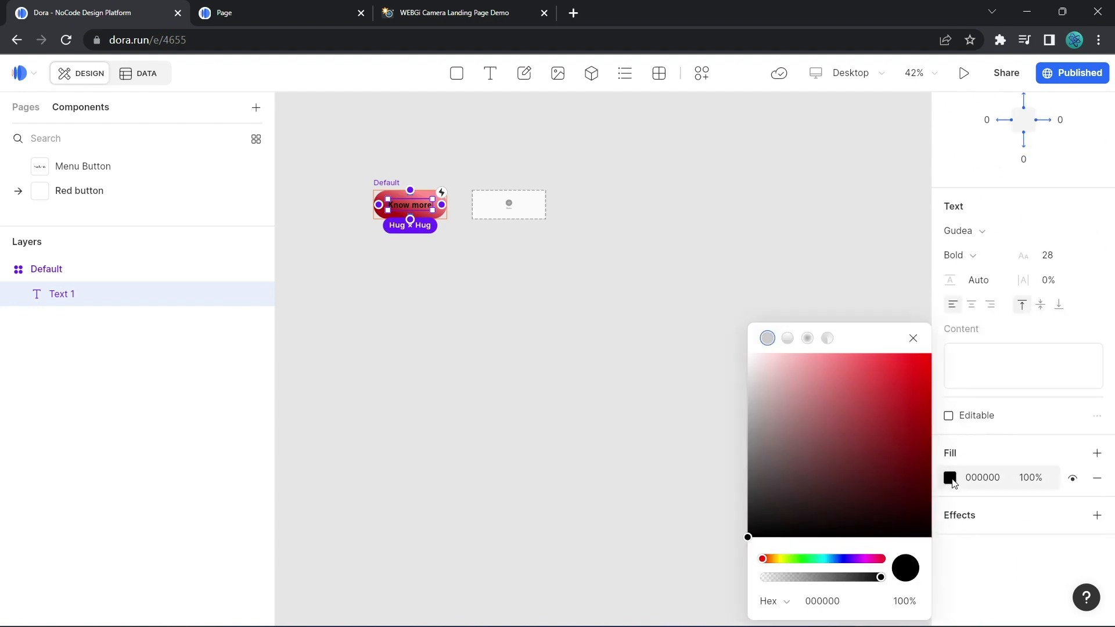
pyautogui.click(799, 455)
pyautogui.moveTo(787, 431); pyautogui.dragTo(729, 316)
pyautogui.click(639, 284)
pyautogui.click(426, 198)
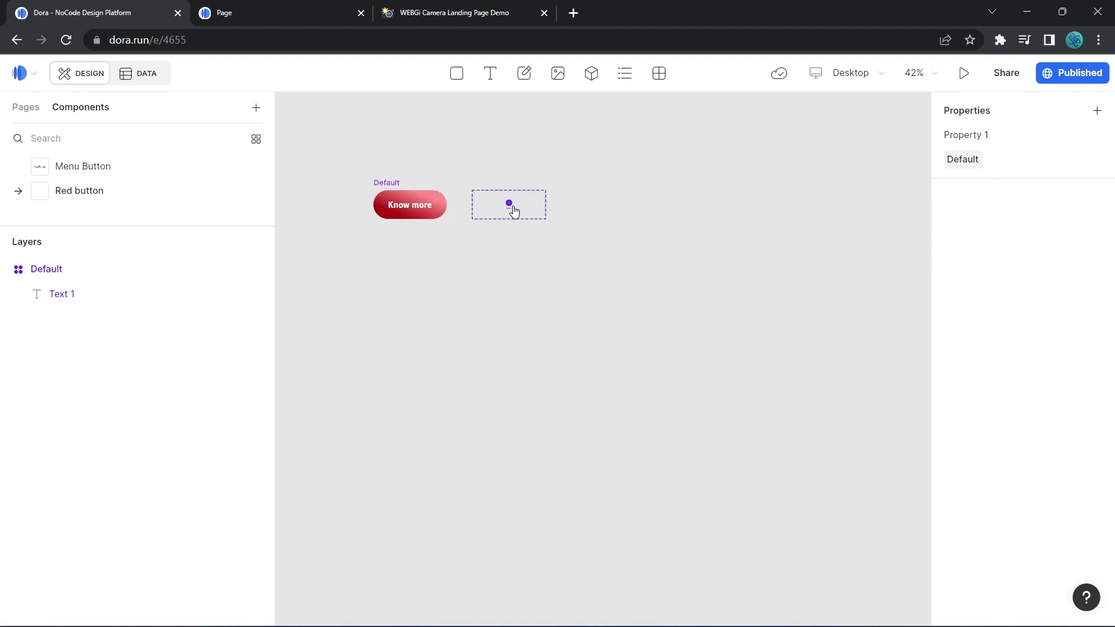
# Add a second state to the button component and check the Know more button's hover effect on the reference page.
pyautogui.scroll(5, 485, 204)
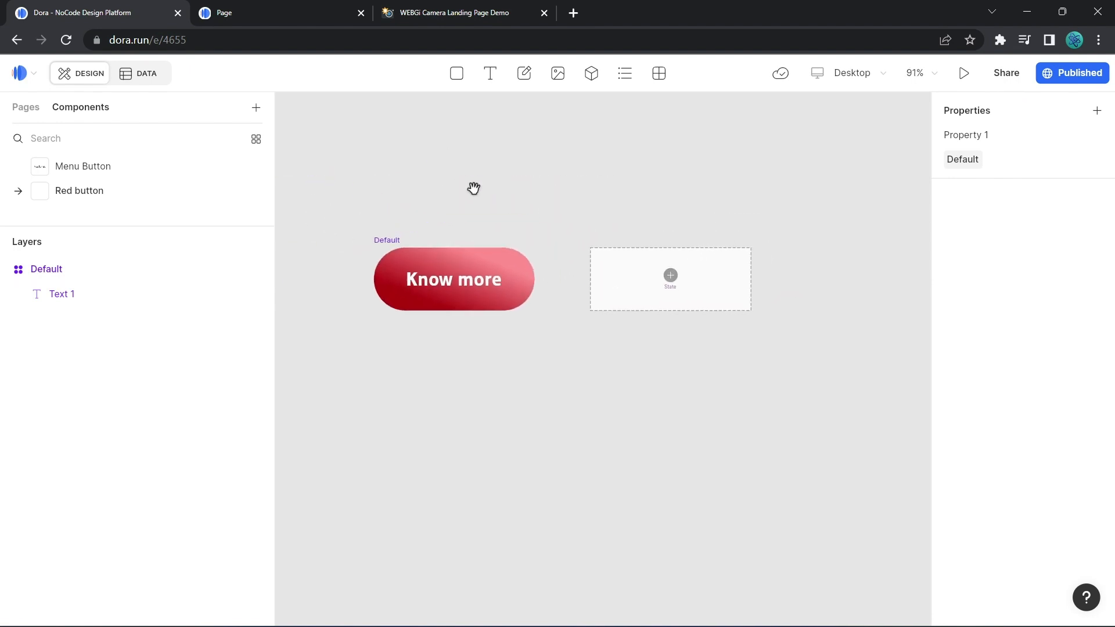
pyautogui.click(680, 287)
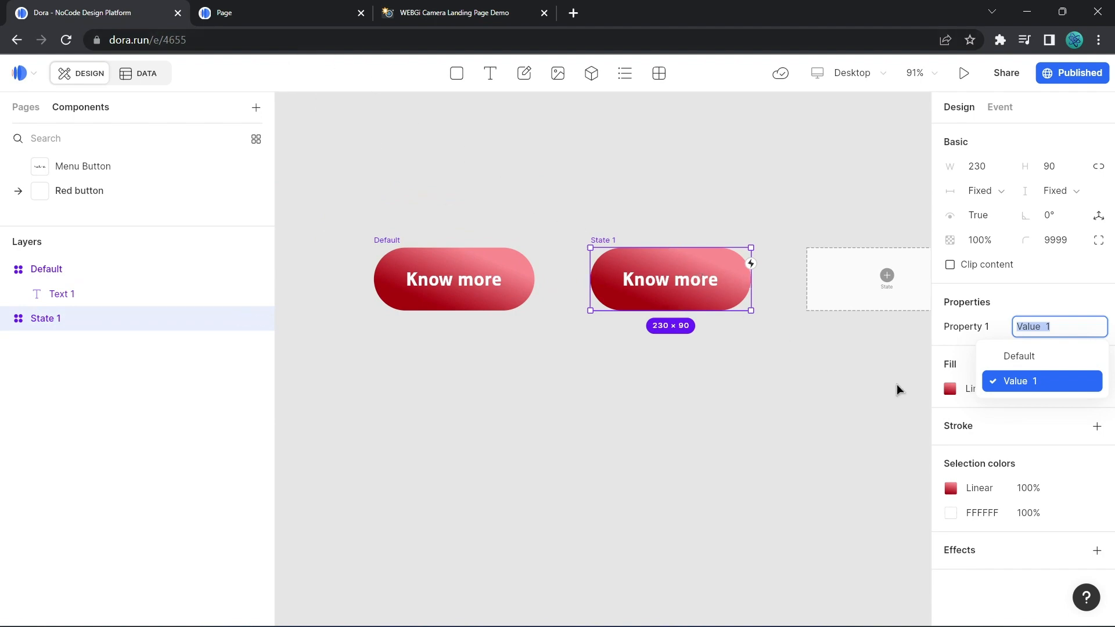
pyautogui.click(434, 17)
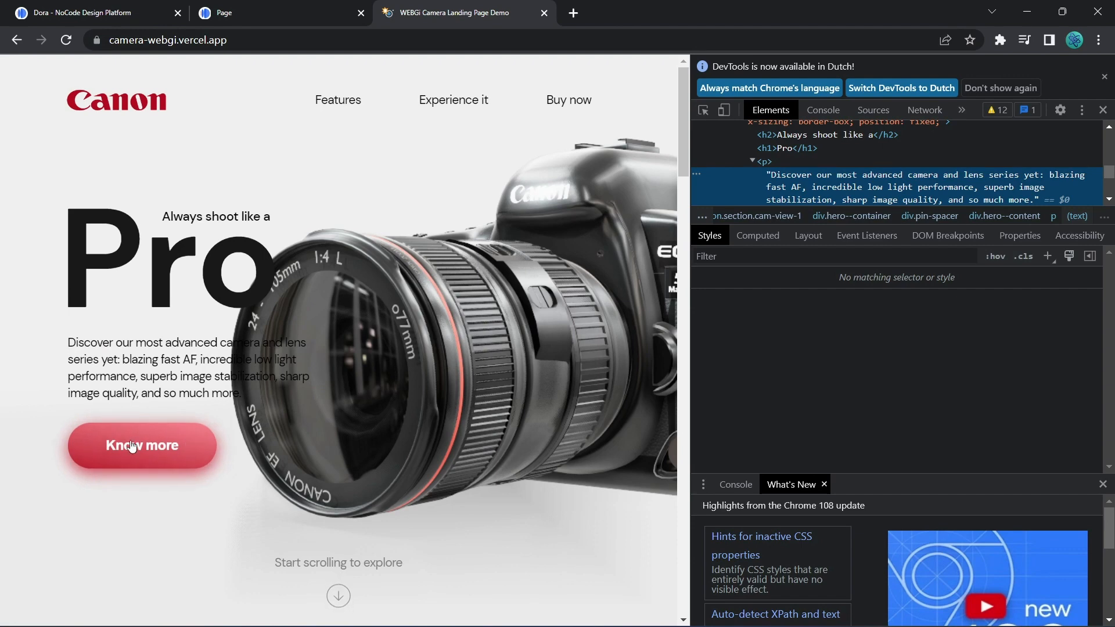
pyautogui.click(106, 12)
pyautogui.click(1093, 550)
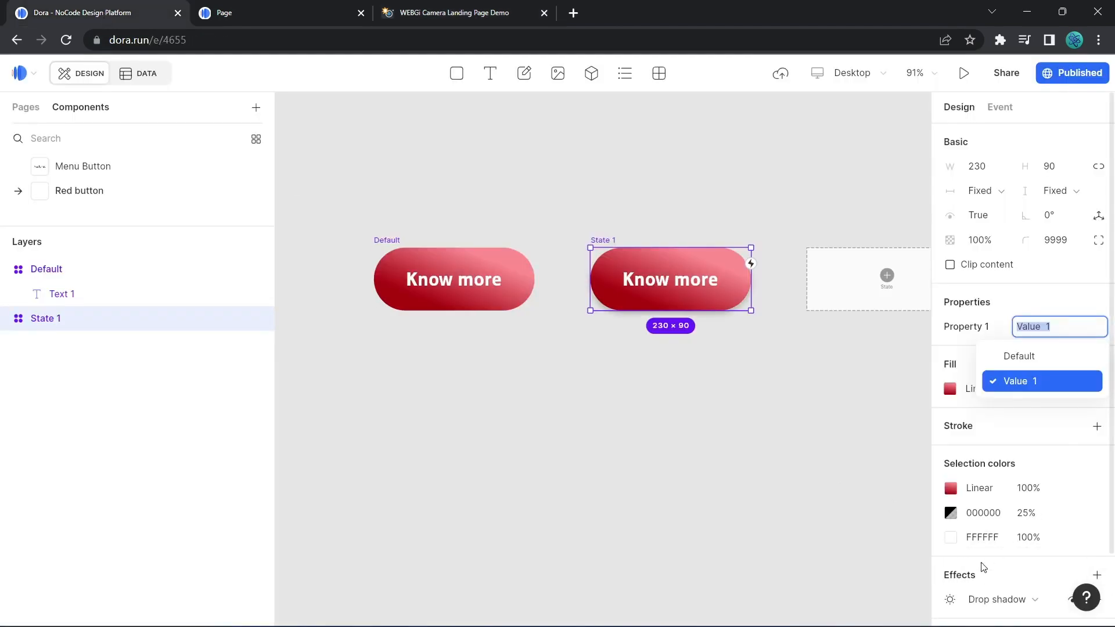
pyautogui.scroll(-2, 981, 558)
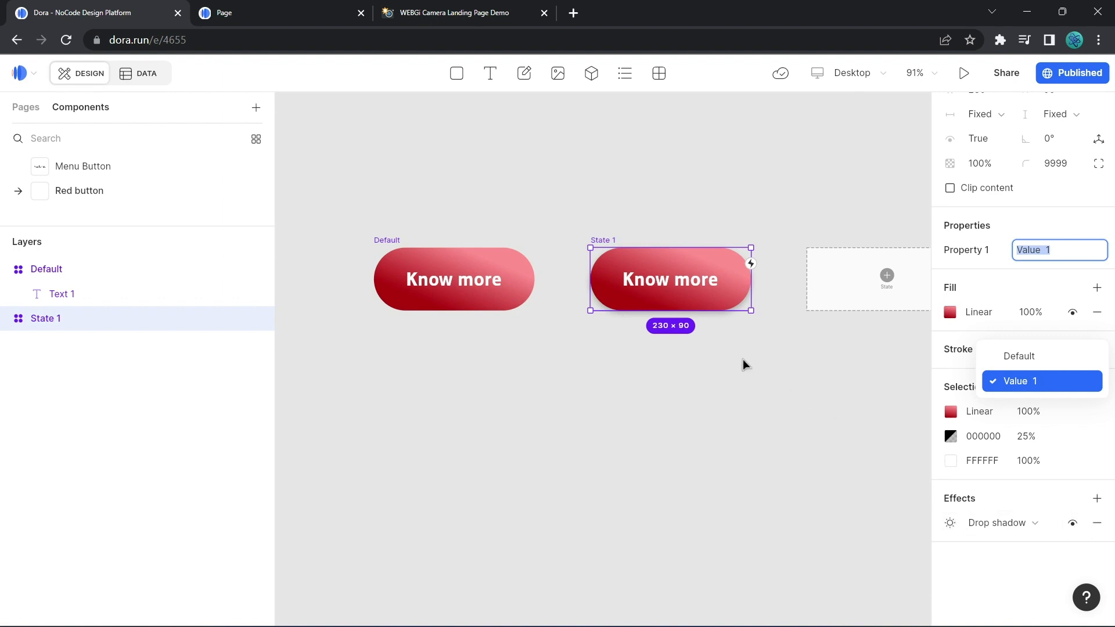
pyautogui.click(1097, 524)
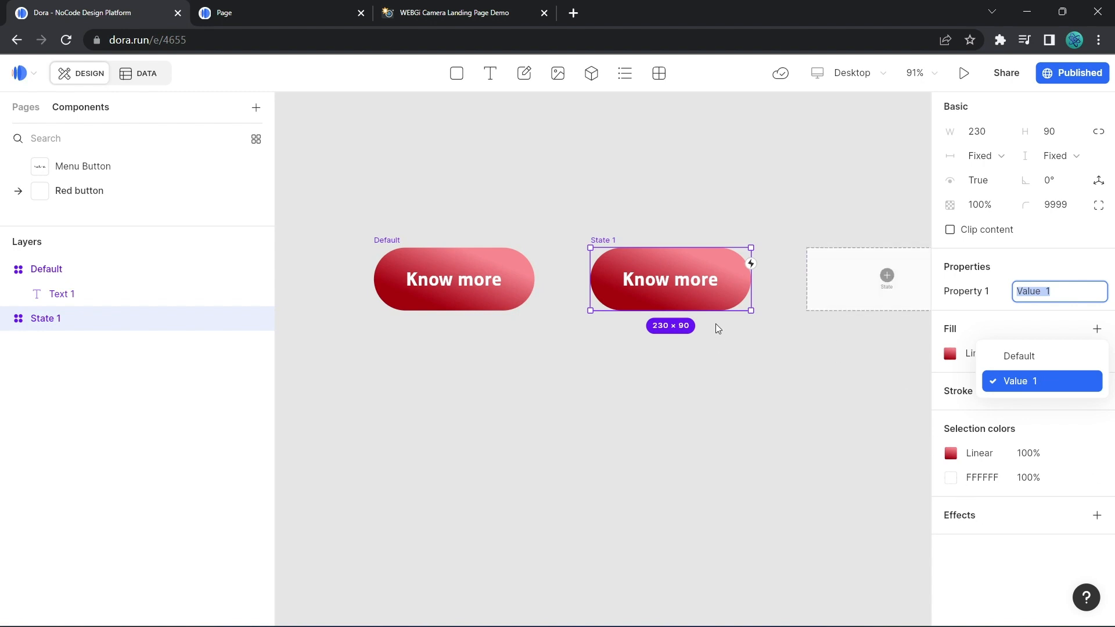
# Enlarge State 1 to 255 × 107 and make the Default state switch to it on Mouse enter.
pyautogui.moveTo(754, 311); pyautogui.dragTo(768, 322)
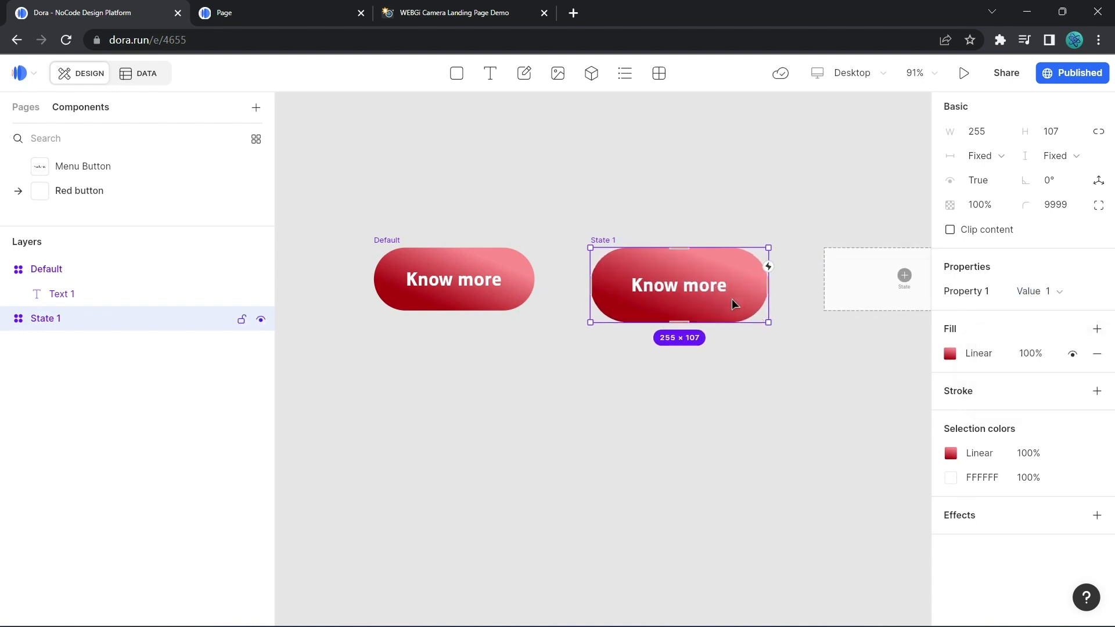
pyautogui.click(519, 249)
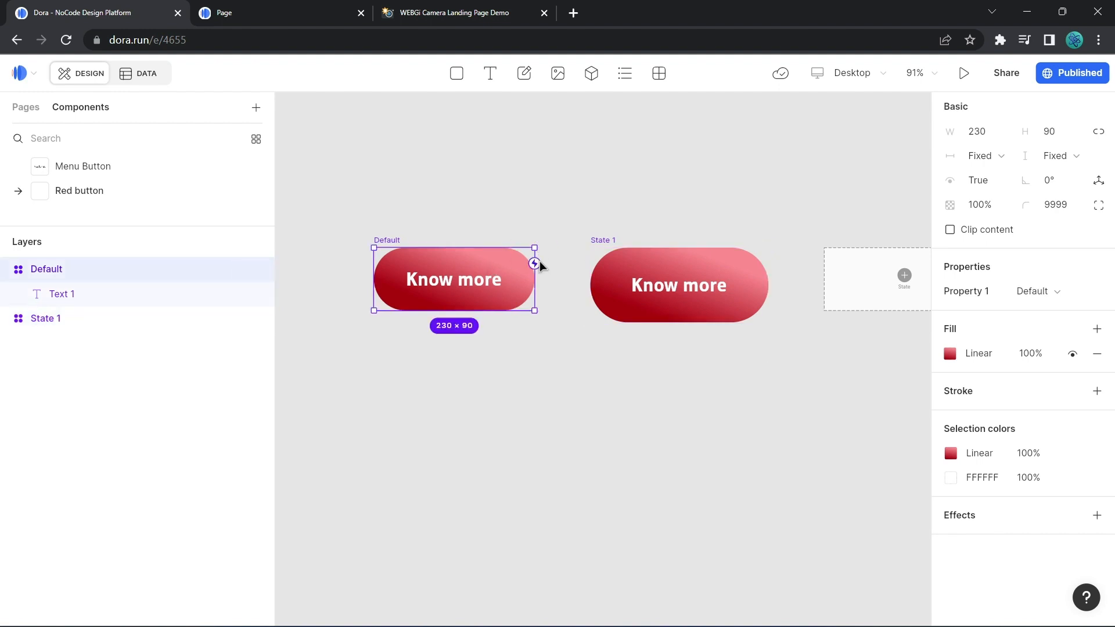
pyautogui.moveTo(534, 263); pyautogui.dragTo(645, 260)
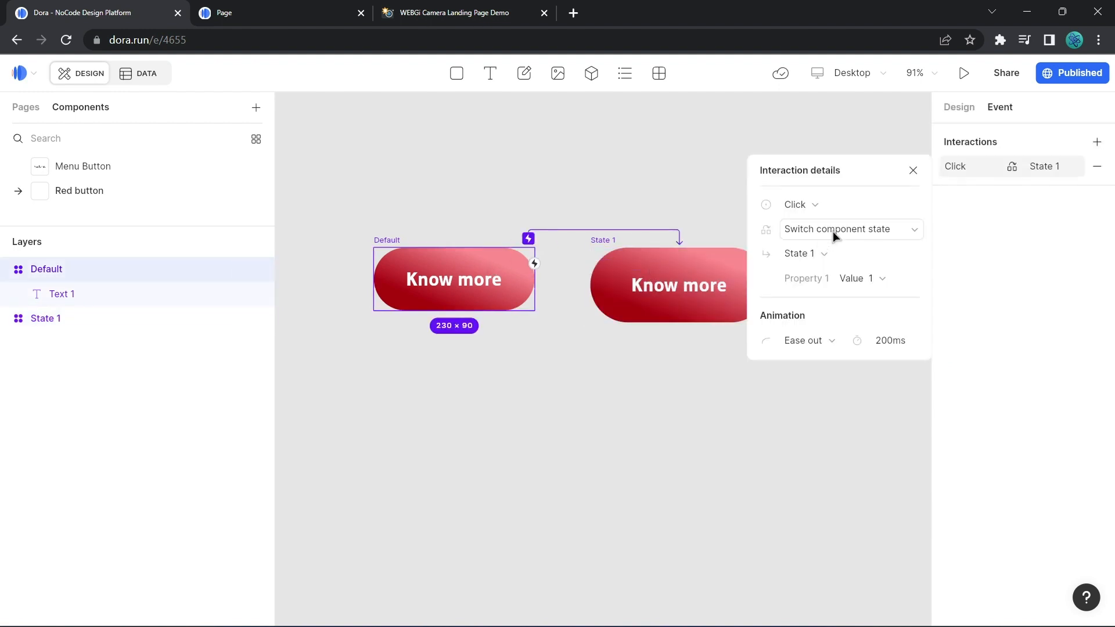
pyautogui.click(807, 204)
pyautogui.click(857, 259)
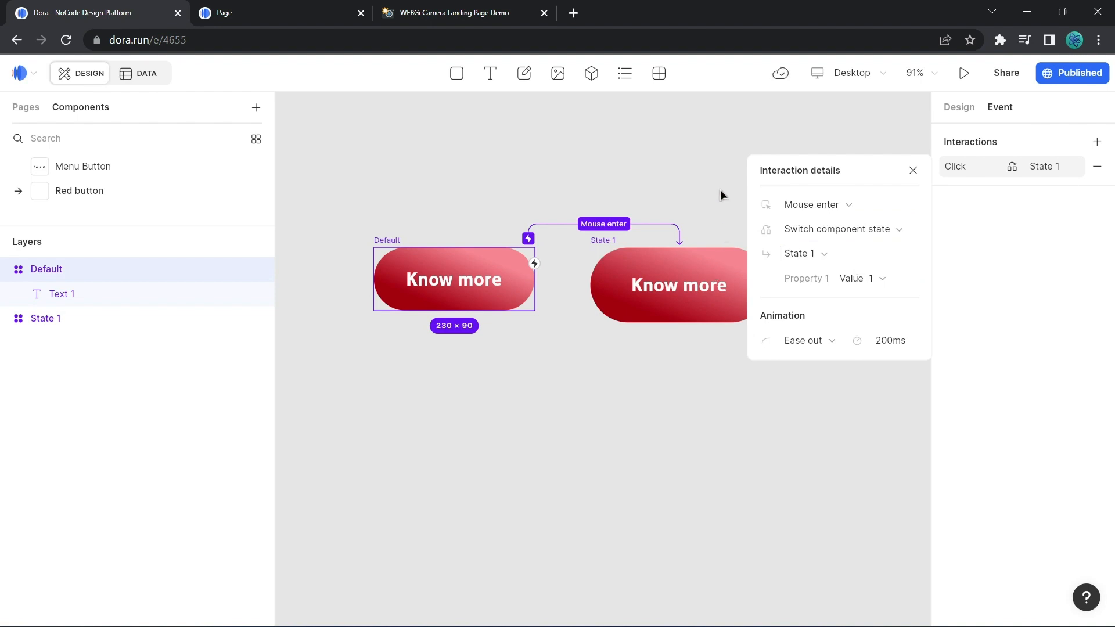
pyautogui.click(713, 209)
# Add an interaction that switches State 1 back to Default on Mouse leave.
pyautogui.click(729, 255)
pyautogui.moveTo(768, 266); pyautogui.dragTo(444, 261)
pyautogui.click(799, 207)
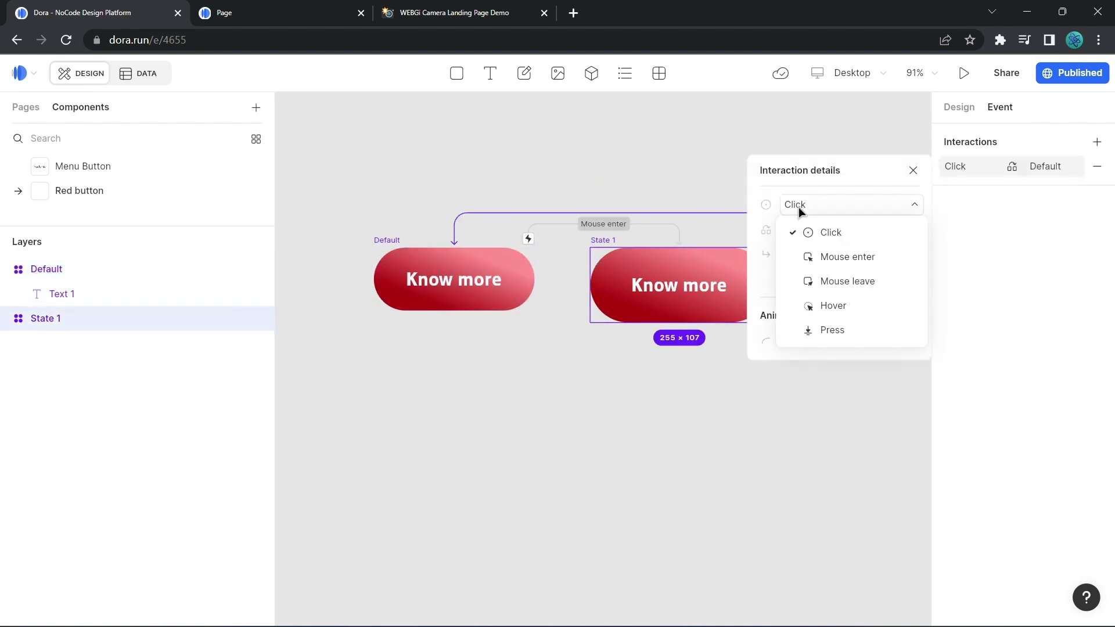
pyautogui.click(847, 282)
pyautogui.click(719, 267)
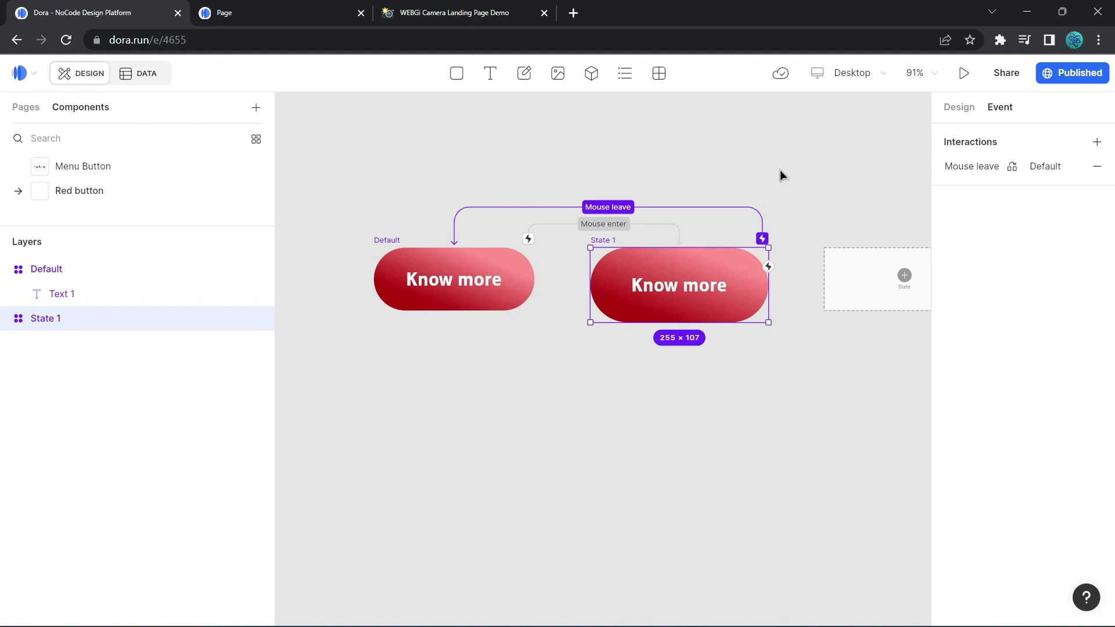
# Place an instance of the Red button component on the page directly below the hero paragraph.
pyautogui.click(26, 107)
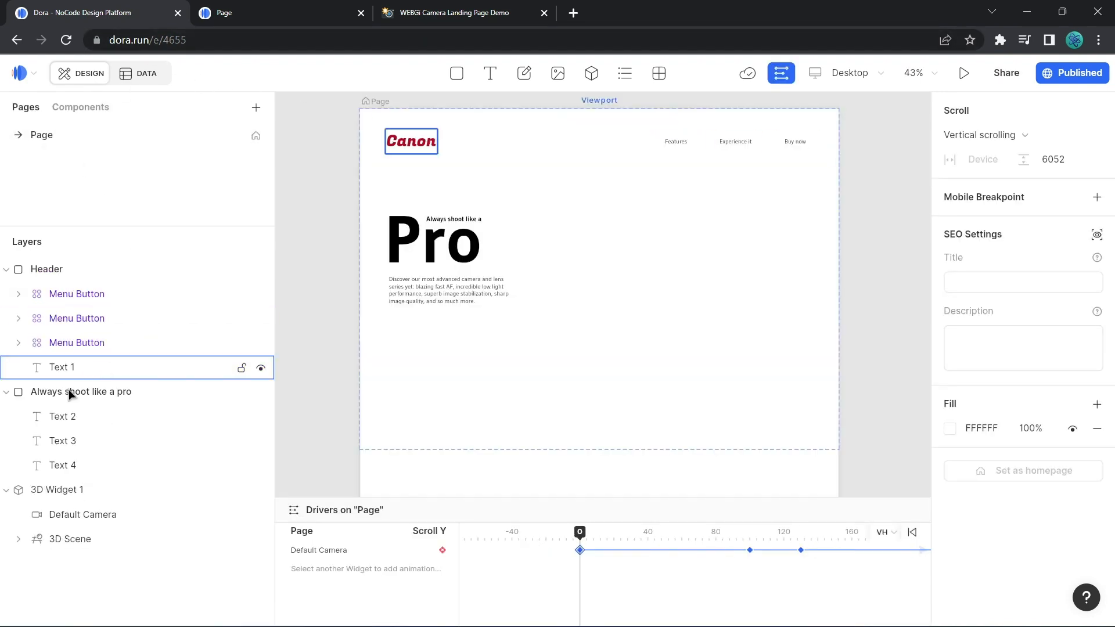
pyautogui.click(80, 107)
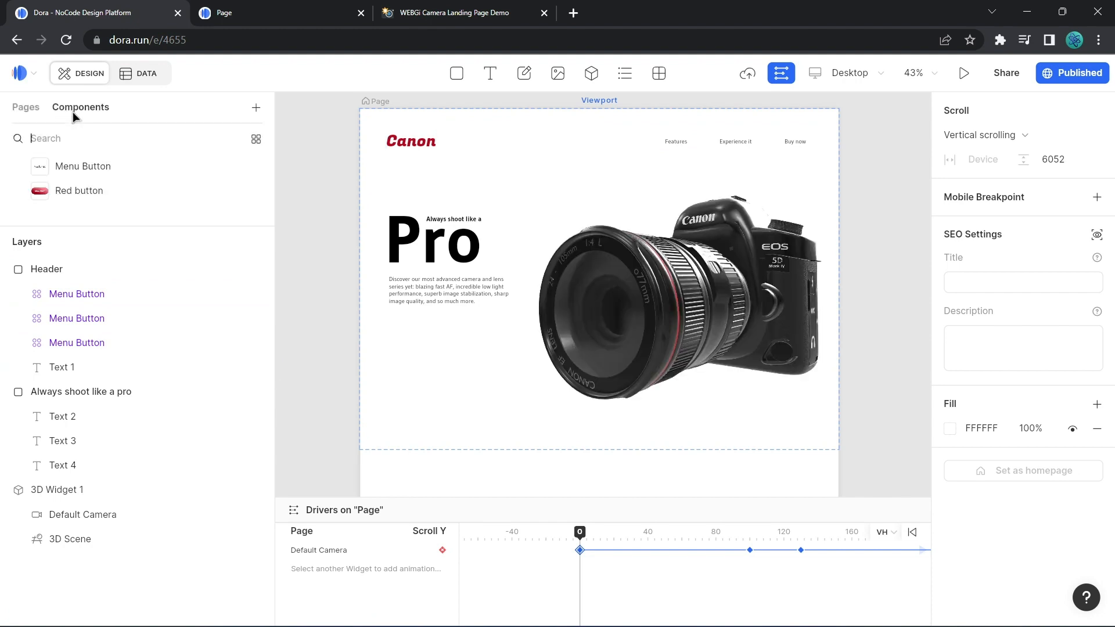
pyautogui.click(97, 199)
pyautogui.click(23, 108)
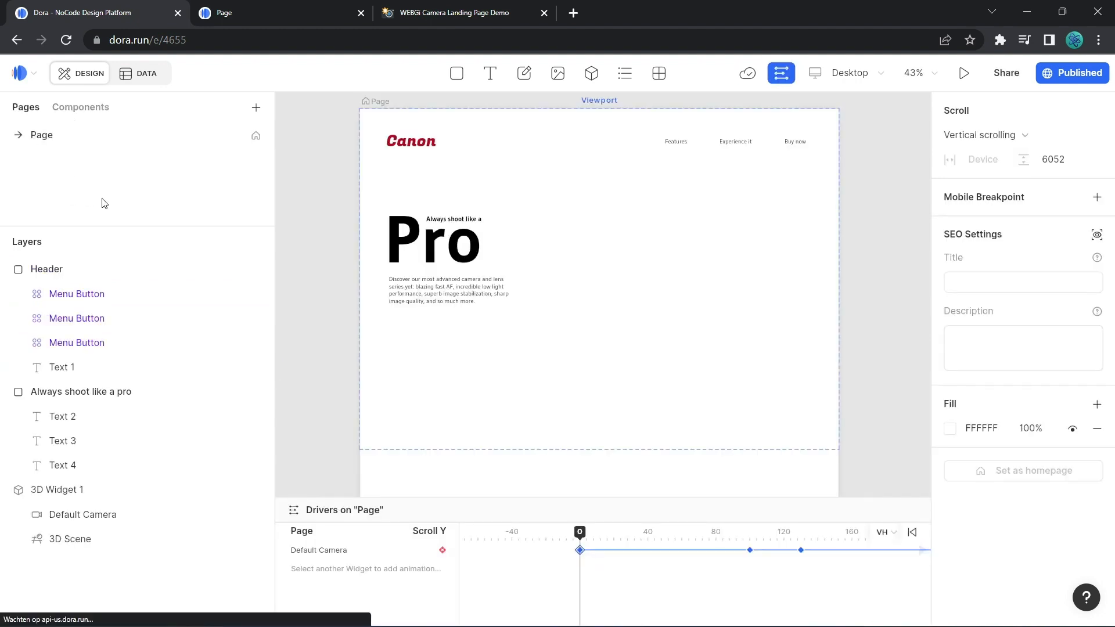
pyautogui.click(80, 107)
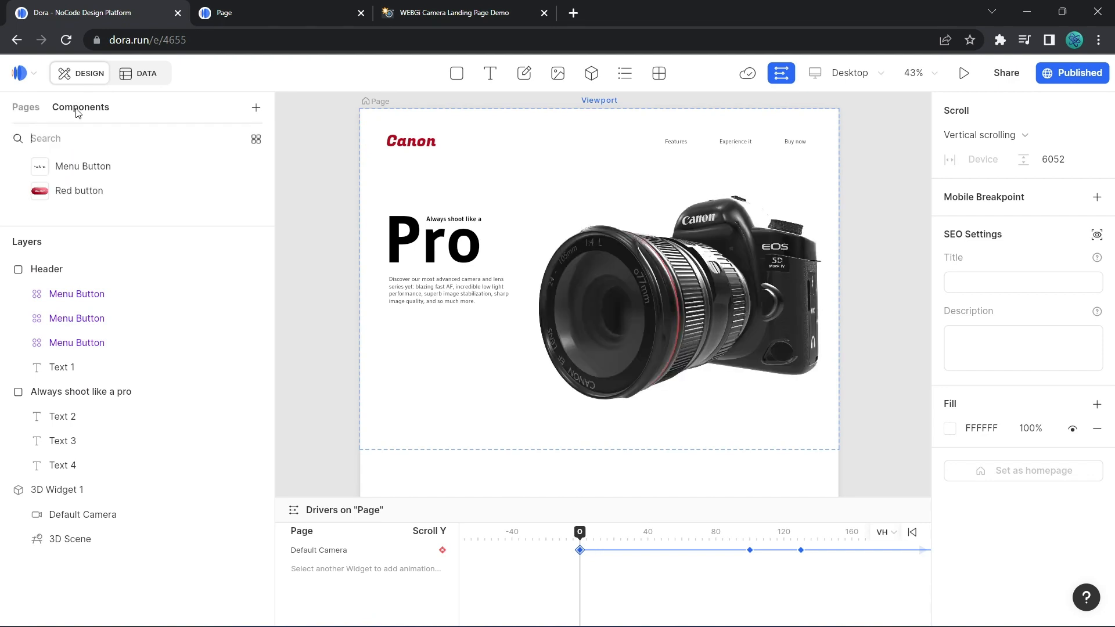
pyautogui.moveTo(68, 193); pyautogui.dragTo(428, 330)
# Reload the published page and check how the Know more button behaves on hover.
pyautogui.click(276, 22)
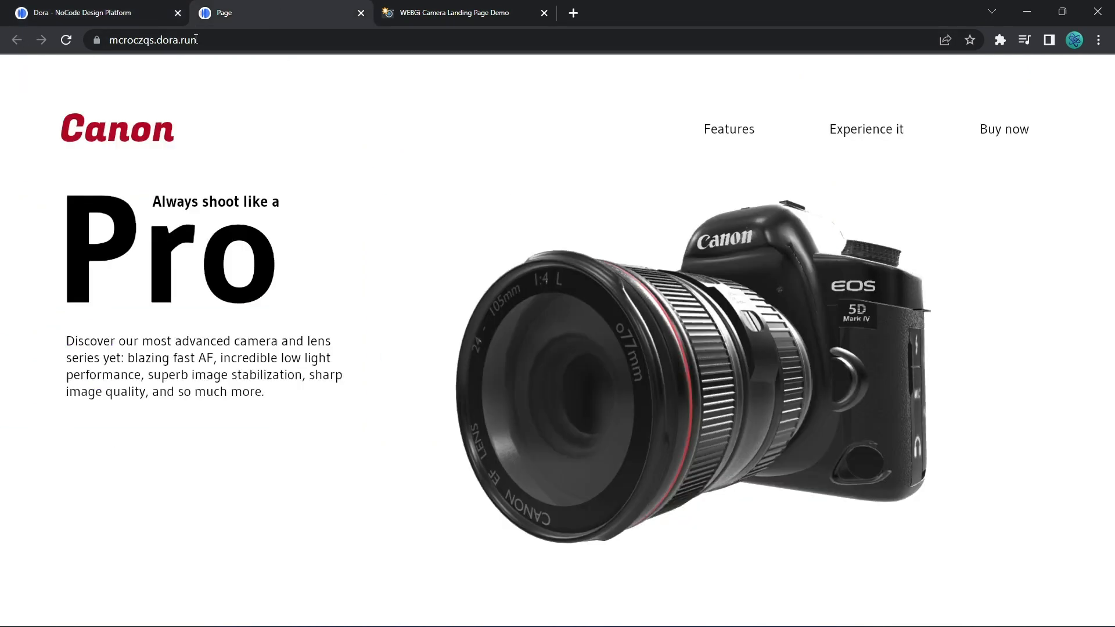
pyautogui.click(66, 41)
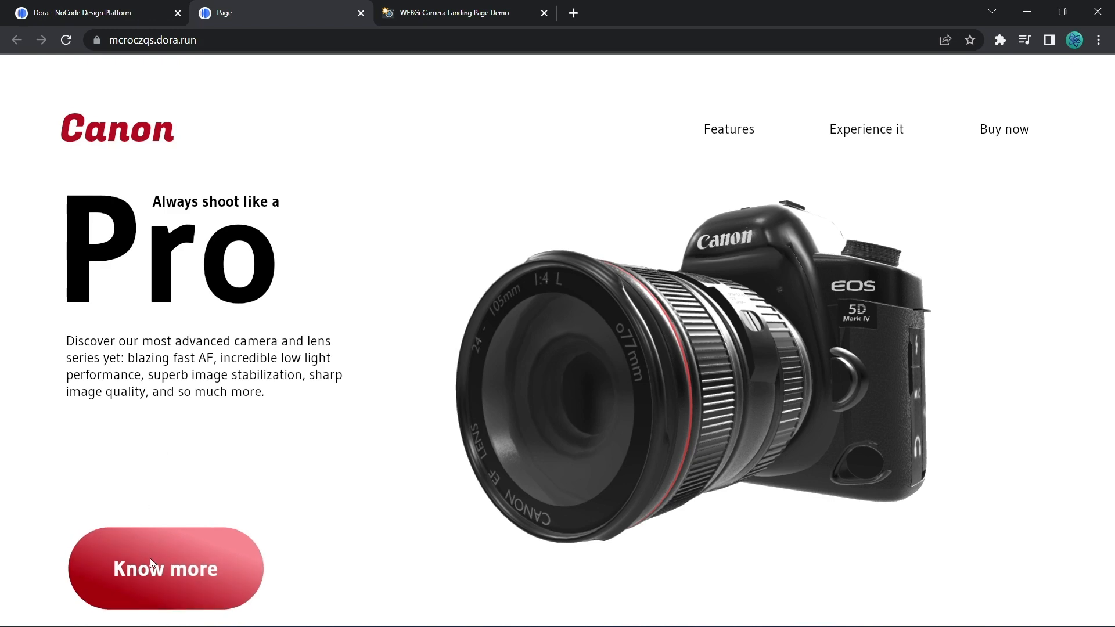
pyautogui.click(78, 12)
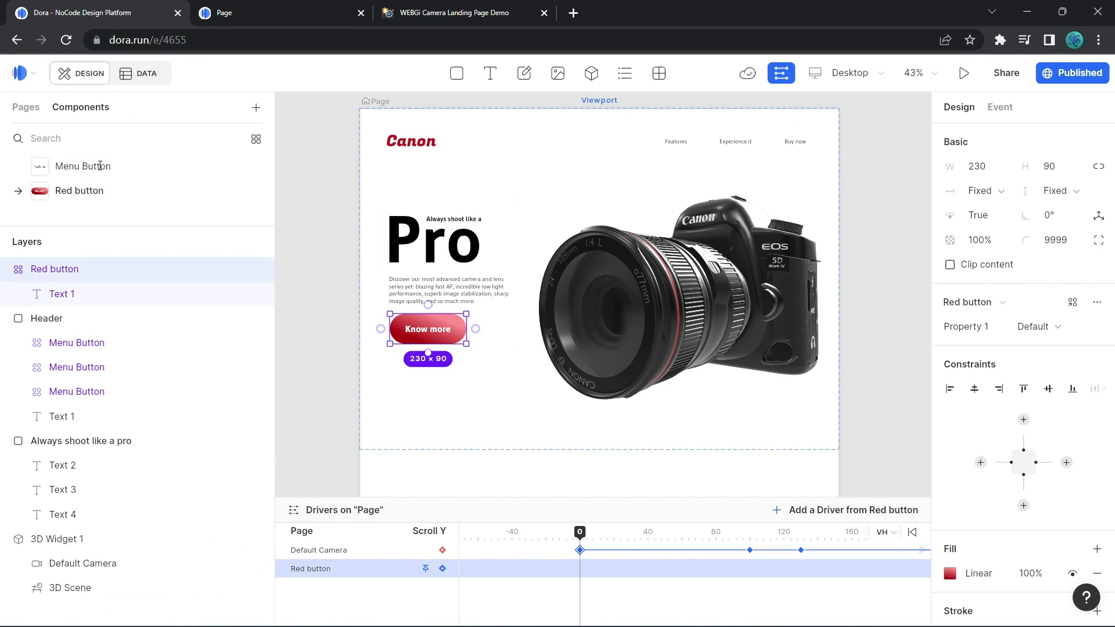
pyautogui.click(72, 199)
pyautogui.click(594, 244)
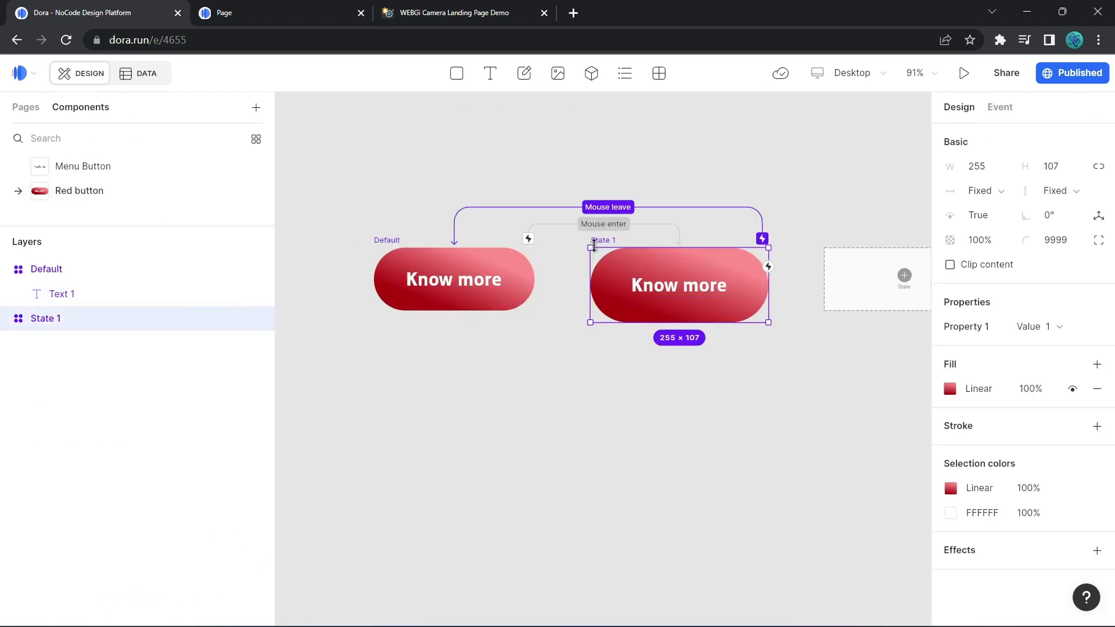
pyautogui.moveTo(585, 244); pyautogui.dragTo(530, 226)
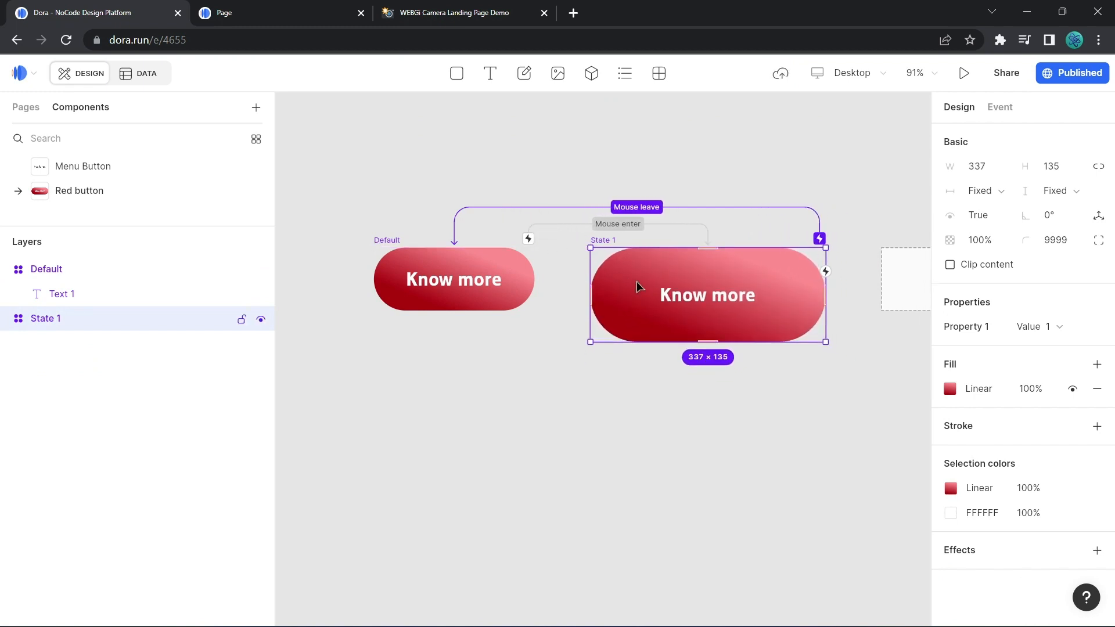
pyautogui.hotkey('ctrl', 'z')
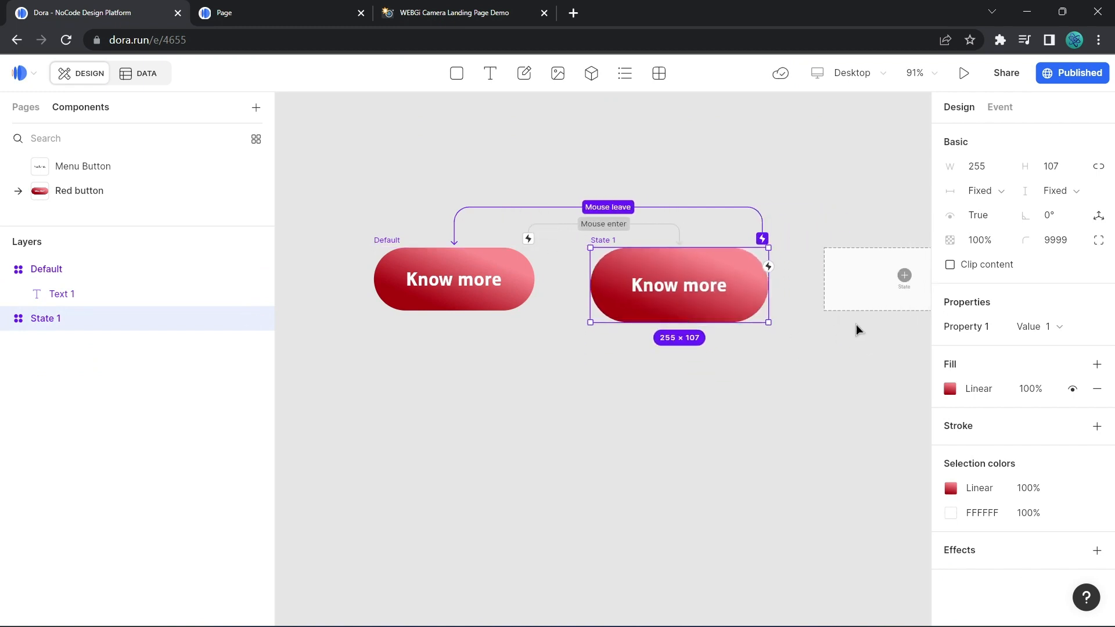
pyautogui.click(27, 108)
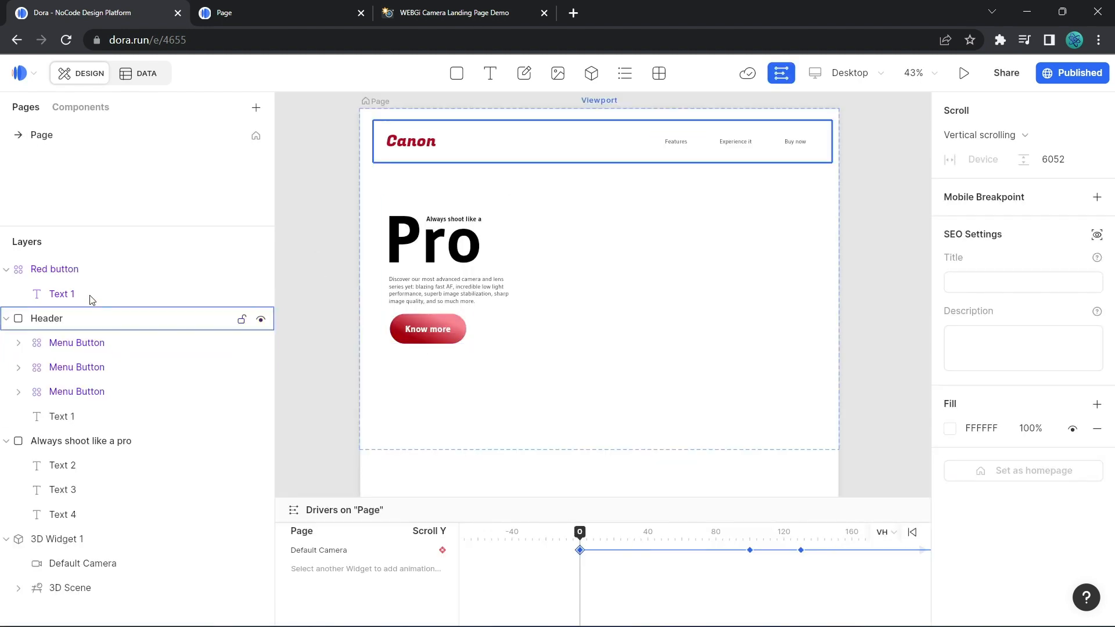
# Draw a 269 × 124 container around the Know more button in the hero section and constrain the button inside it to 0 on all sides.
pyautogui.click(459, 75)
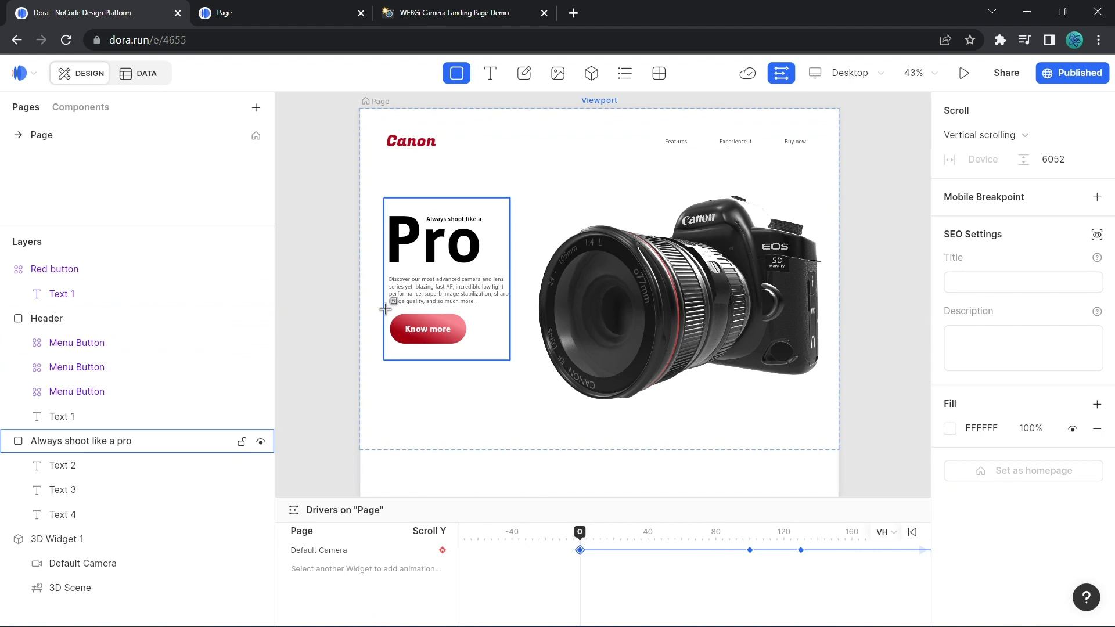
pyautogui.moveTo(385, 309); pyautogui.dragTo(440, 338)
pyautogui.click(433, 338)
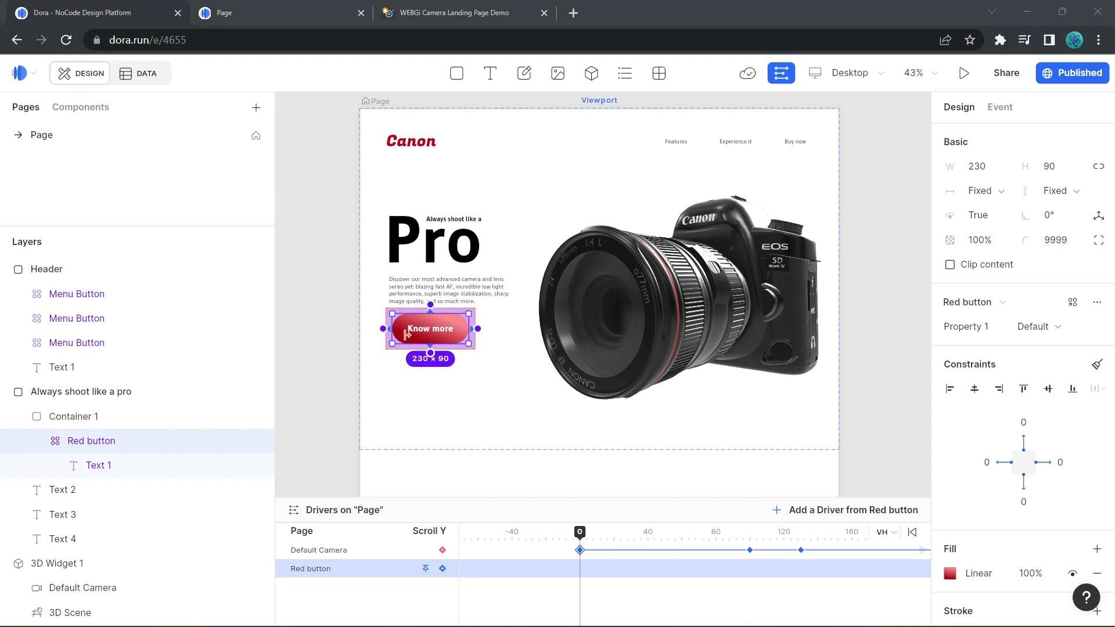
# Remove the fill of the container around the Know more button.
pyautogui.click(454, 314)
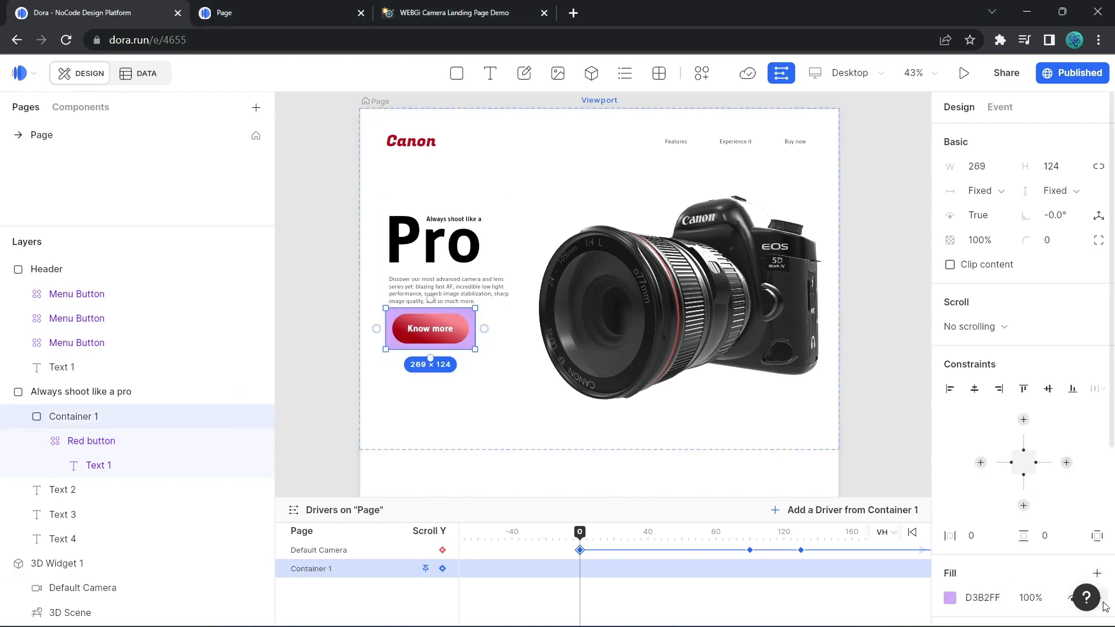
pyautogui.click(1073, 597)
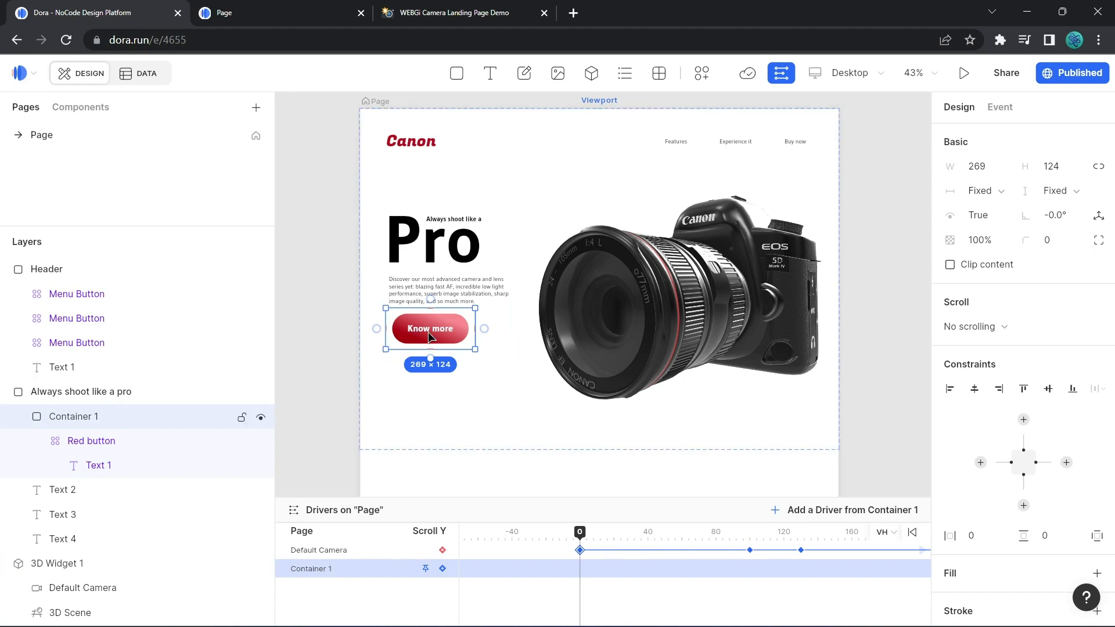
# Reload the published page and check the Know more button's position under the hero paragraph.
pyautogui.click(322, 267)
pyautogui.click(243, 13)
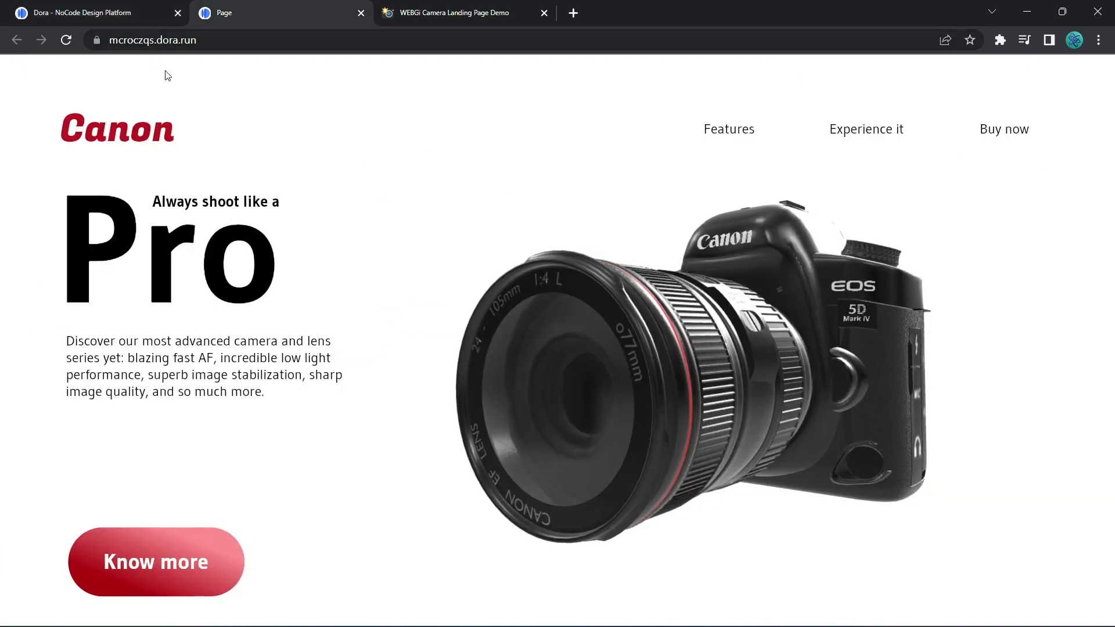
pyautogui.click(122, 13)
pyautogui.click(107, 437)
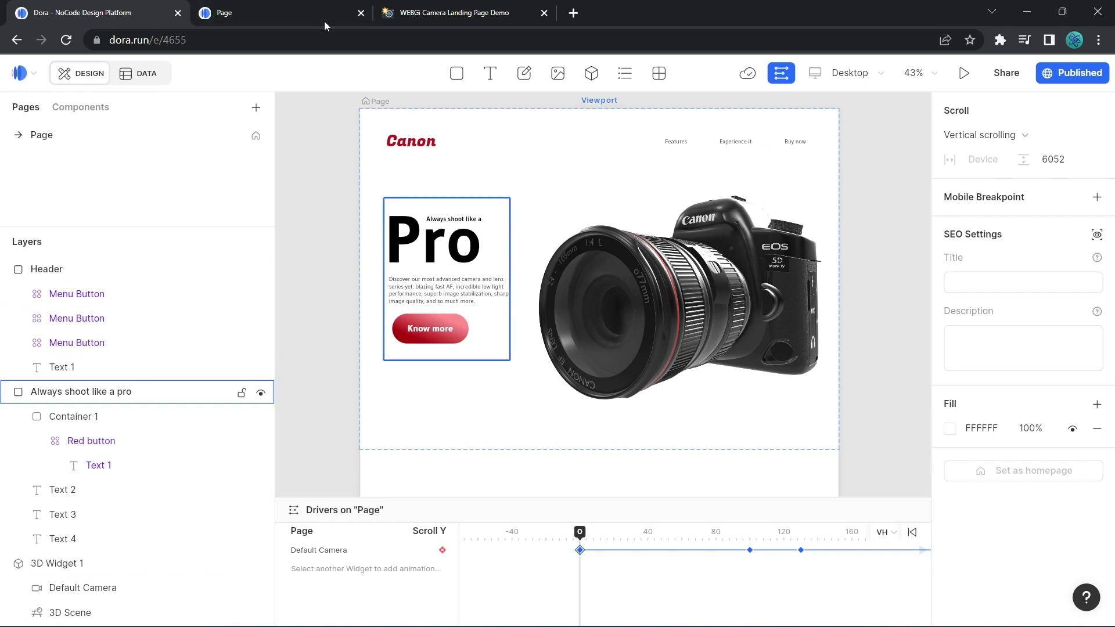
pyautogui.click(255, 16)
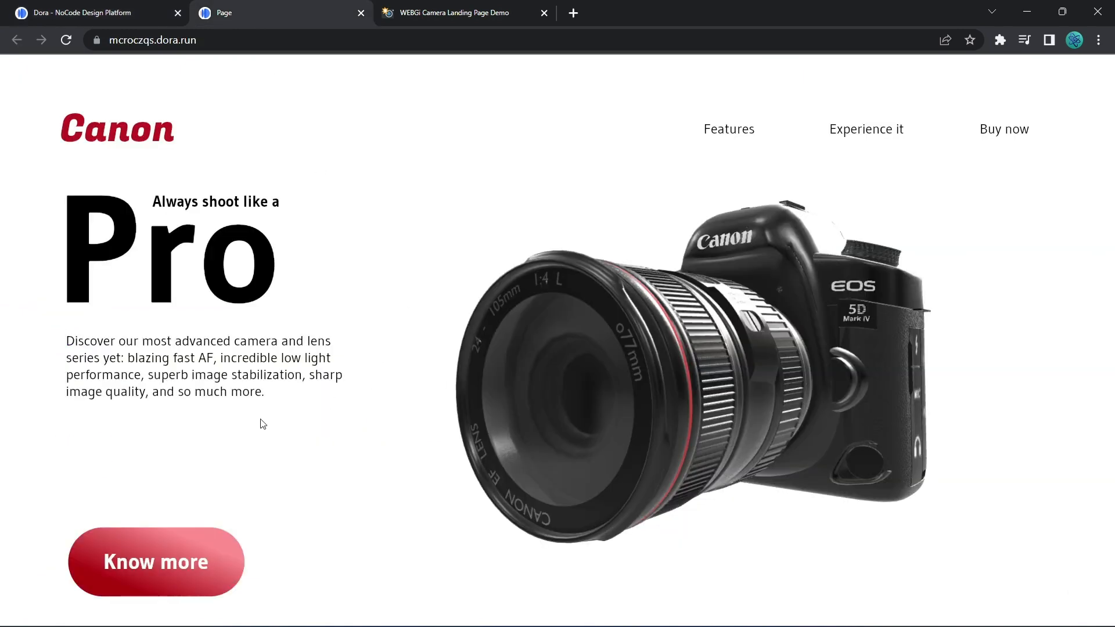
pyautogui.click(65, 41)
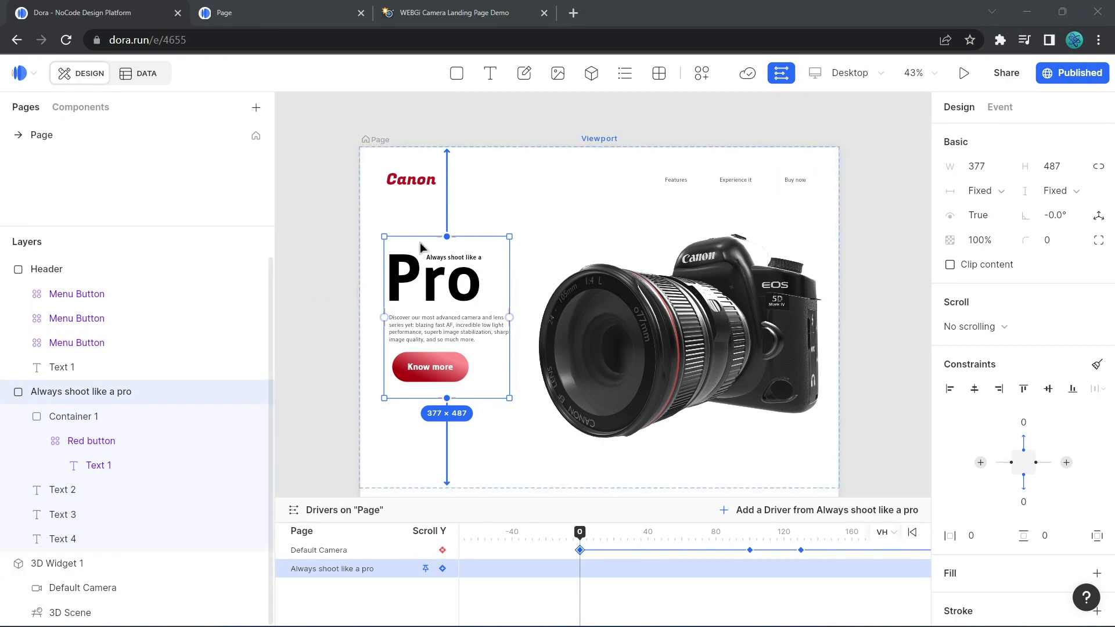
# Examine on the WEBGi reference page how the hero text moves and fades while scrolling, and return to the Dora editor.
pyautogui.click(433, 13)
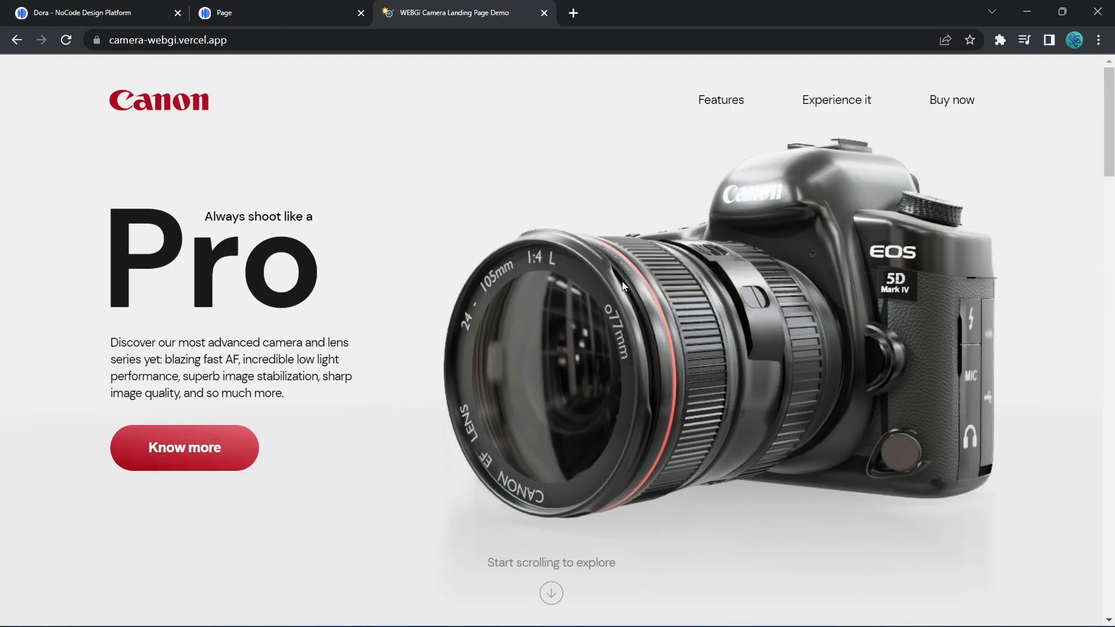
pyautogui.scroll(-5, 158, 330)
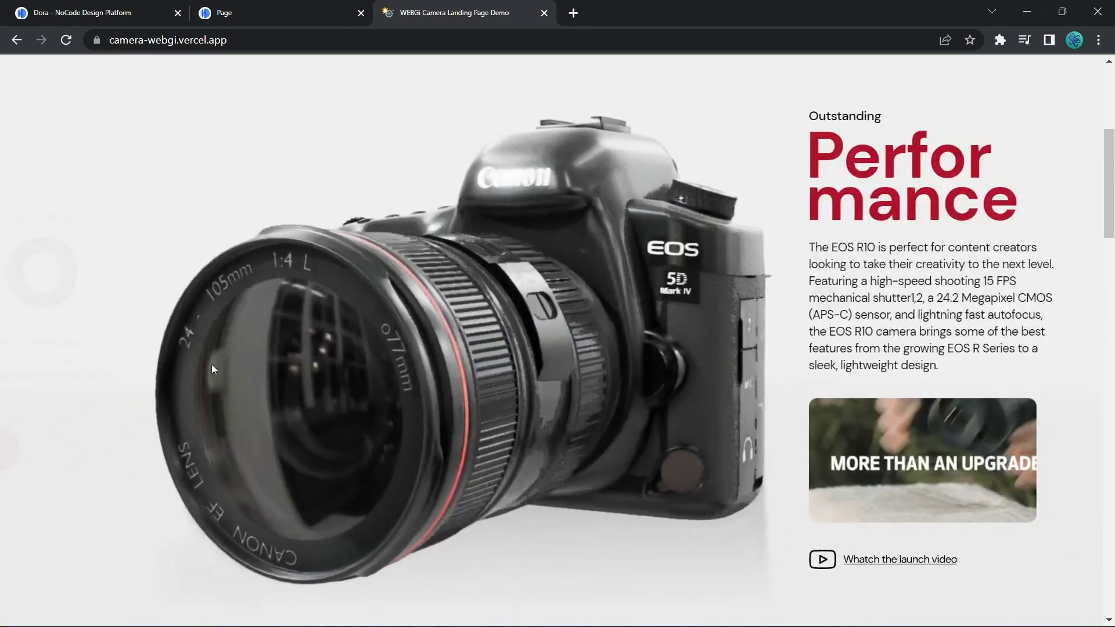
pyautogui.scroll(5, 172, 328)
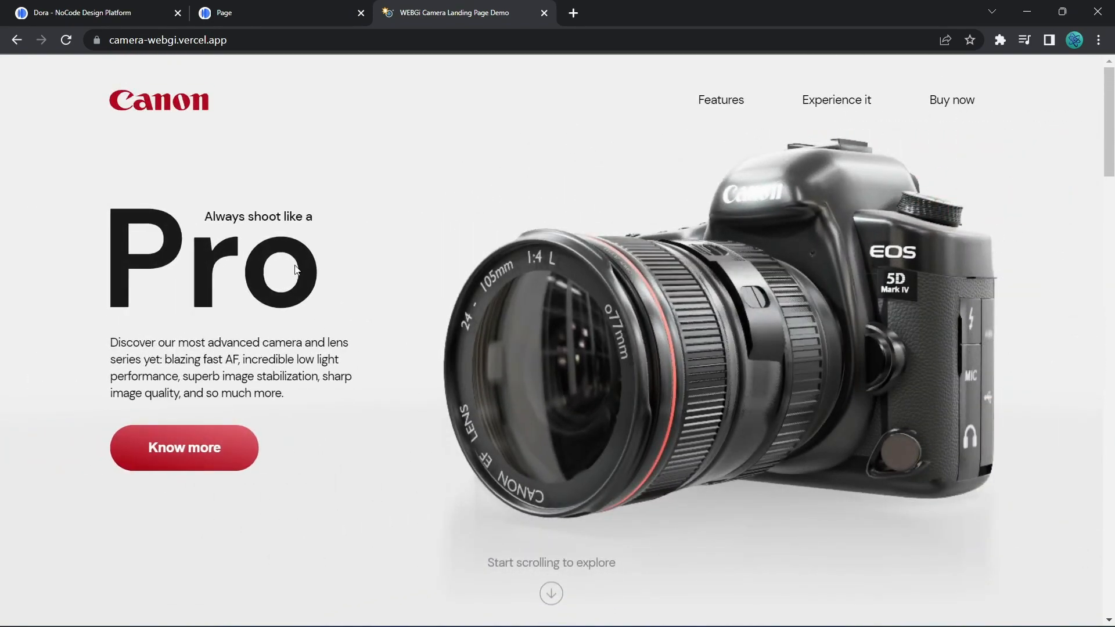
pyautogui.click(116, 13)
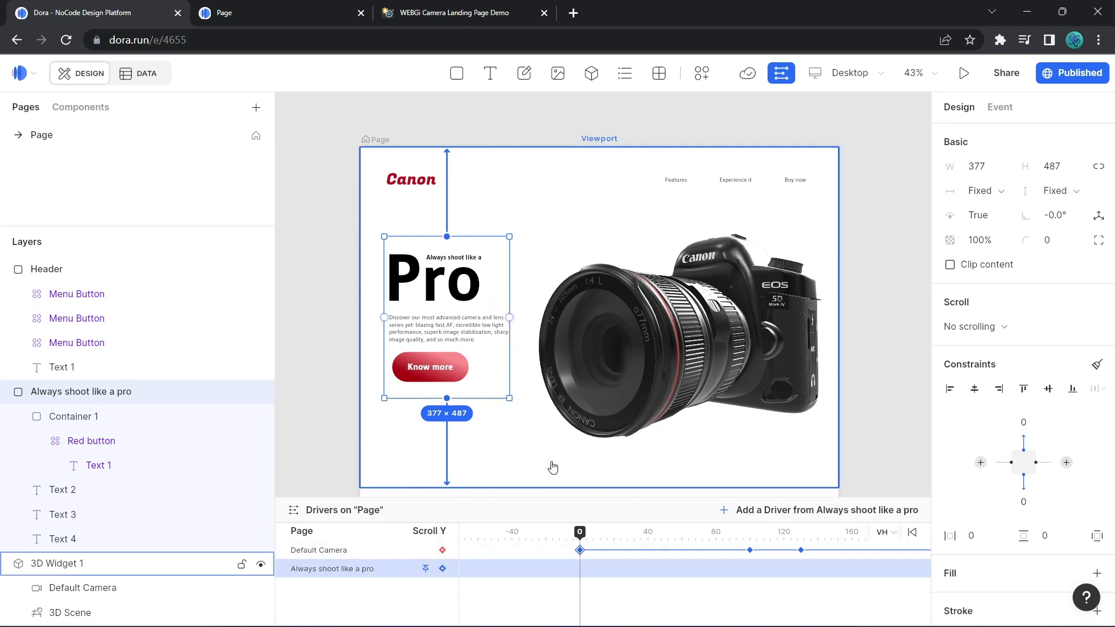
# Keyframe the Always shoot like a pro container at page scroll 0 and 80, with 0% opacity and a position beyond the page's left edge at 80.
pyautogui.click(442, 570)
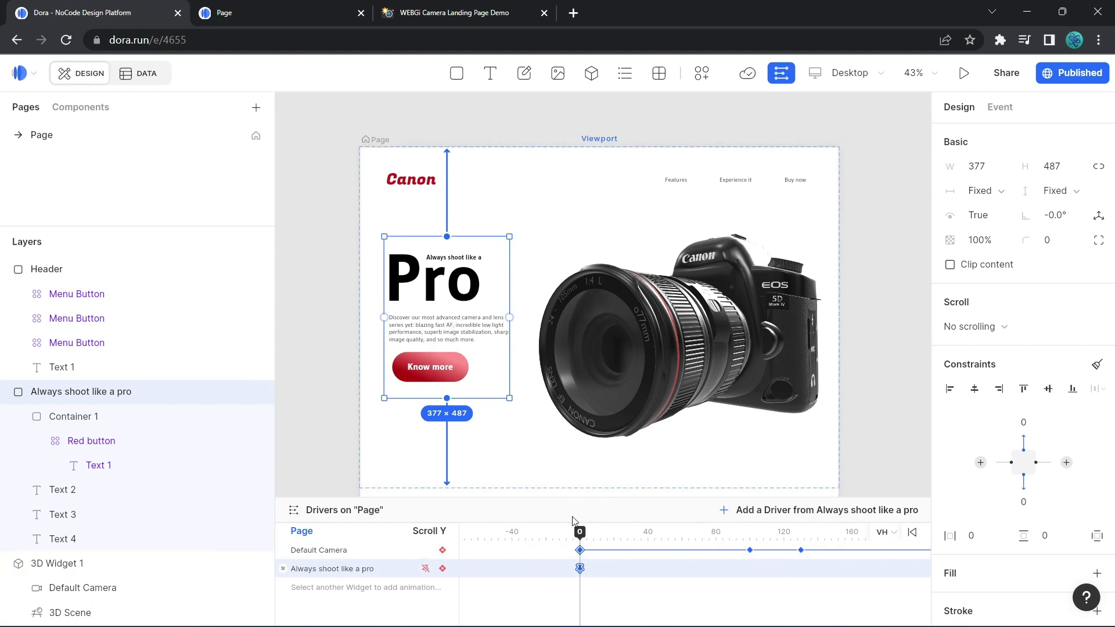
pyautogui.moveTo(596, 538); pyautogui.dragTo(716, 539)
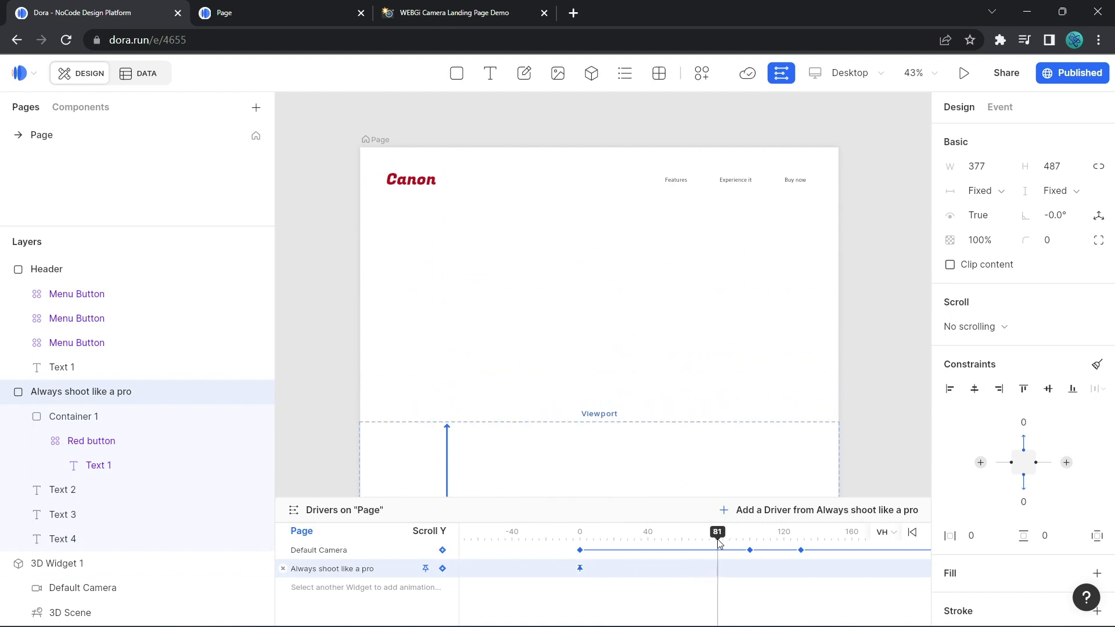
pyautogui.scroll(1, 868, 288)
pyautogui.scroll(-5, 863, 320)
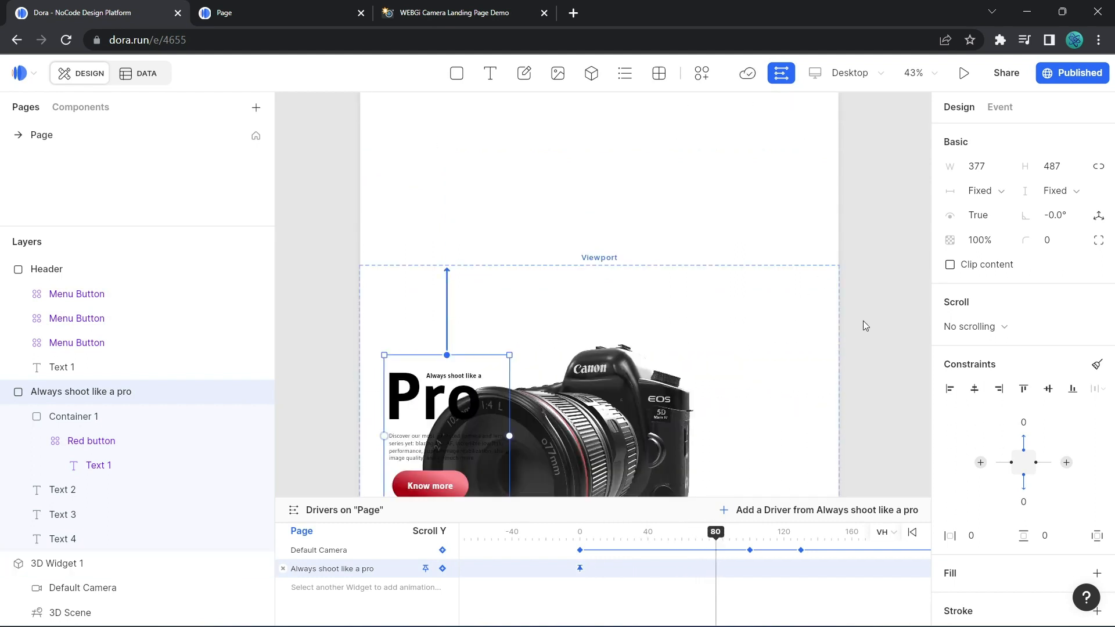
pyautogui.scroll(-1, 863, 322)
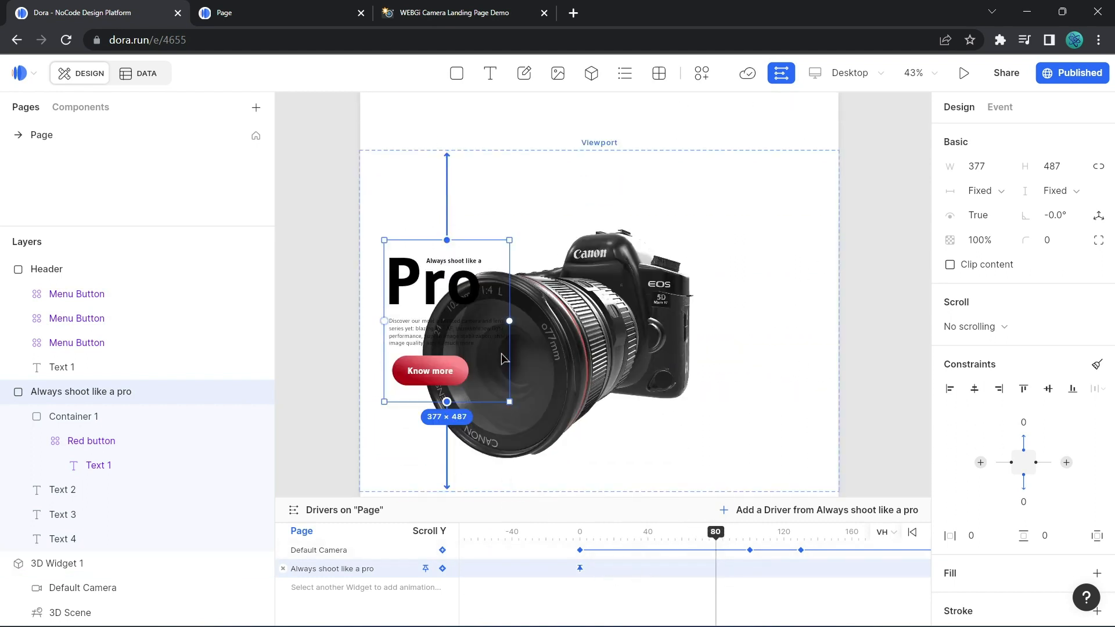
pyautogui.click(993, 242)
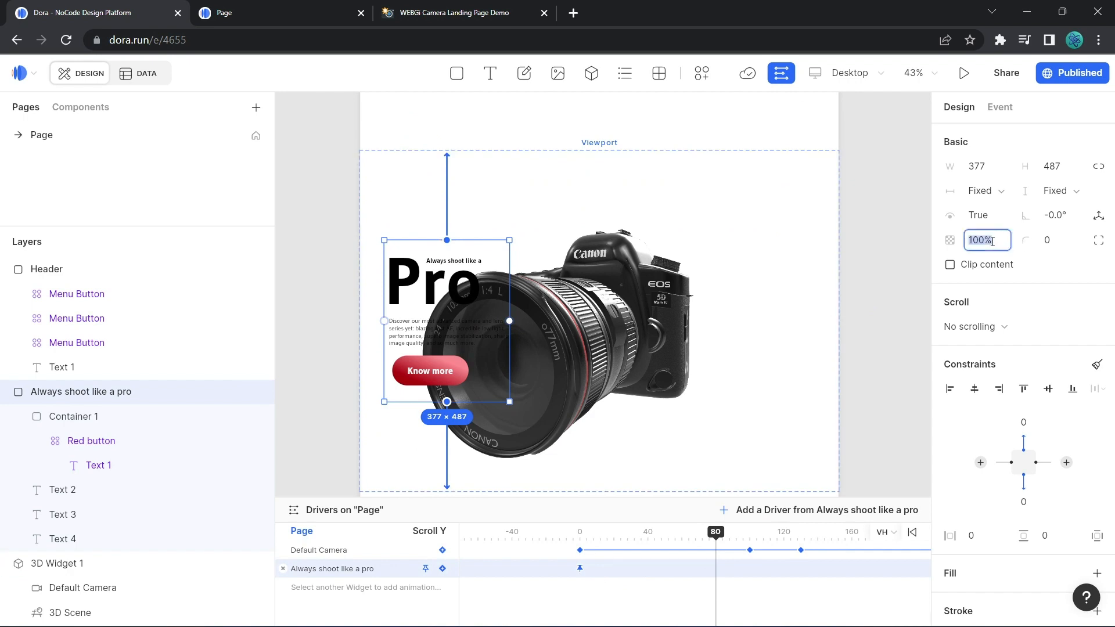
pyautogui.write('0')
pyautogui.press('Return')
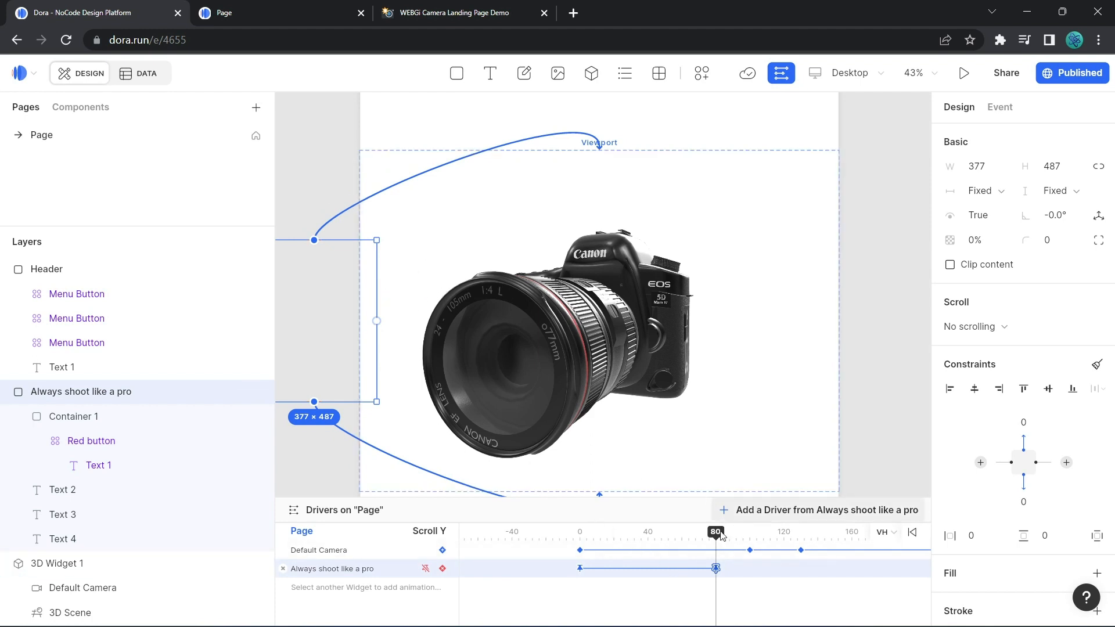
pyautogui.moveTo(716, 532)
pyautogui.mouseDown()
pyautogui.moveTo(604, 527)
pyautogui.moveTo(718, 544)
pyautogui.mouseUp()
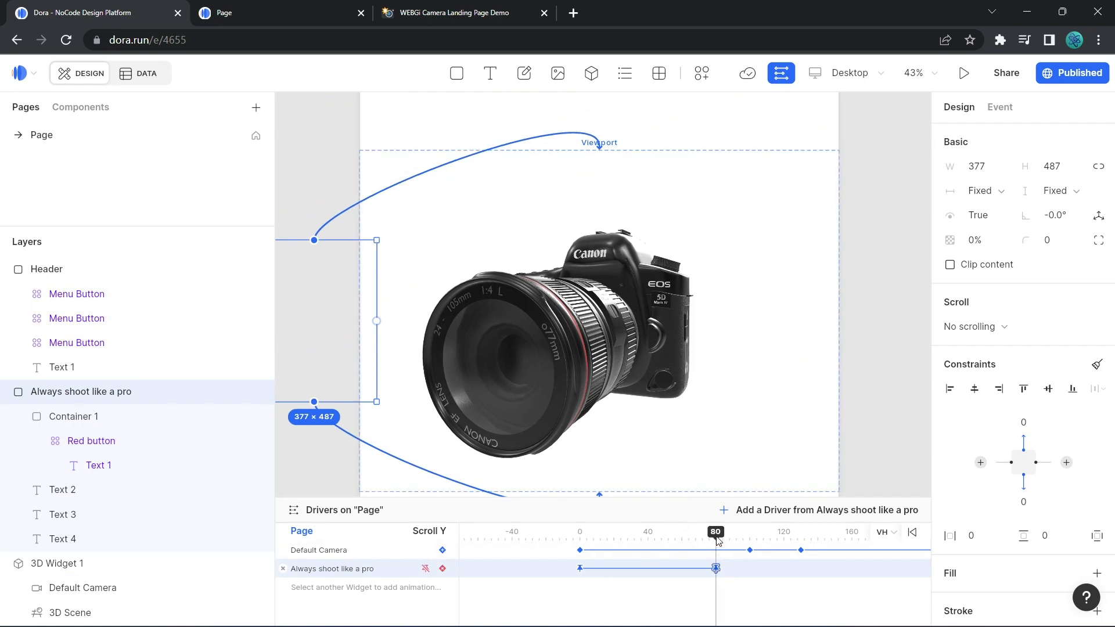
pyautogui.moveTo(720, 542)
pyautogui.mouseDown()
pyautogui.moveTo(747, 540)
pyautogui.moveTo(718, 546)
pyautogui.mouseUp()
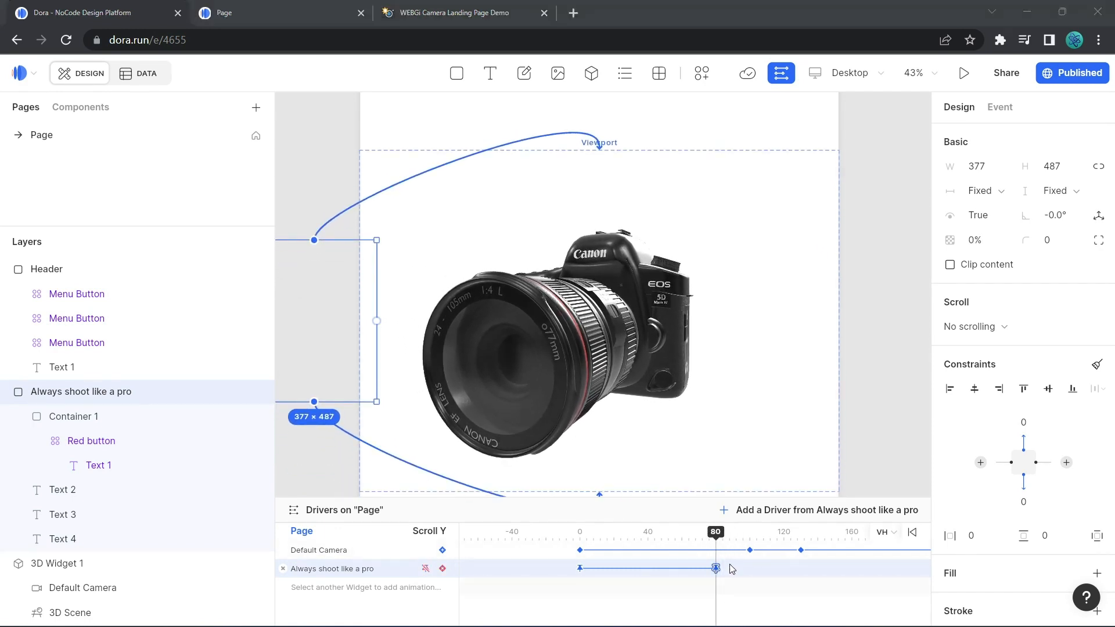
# Compare the published page with the reference page's Start scrolling to explore hint, and return to the Dora editor.
pyautogui.click(203, 23)
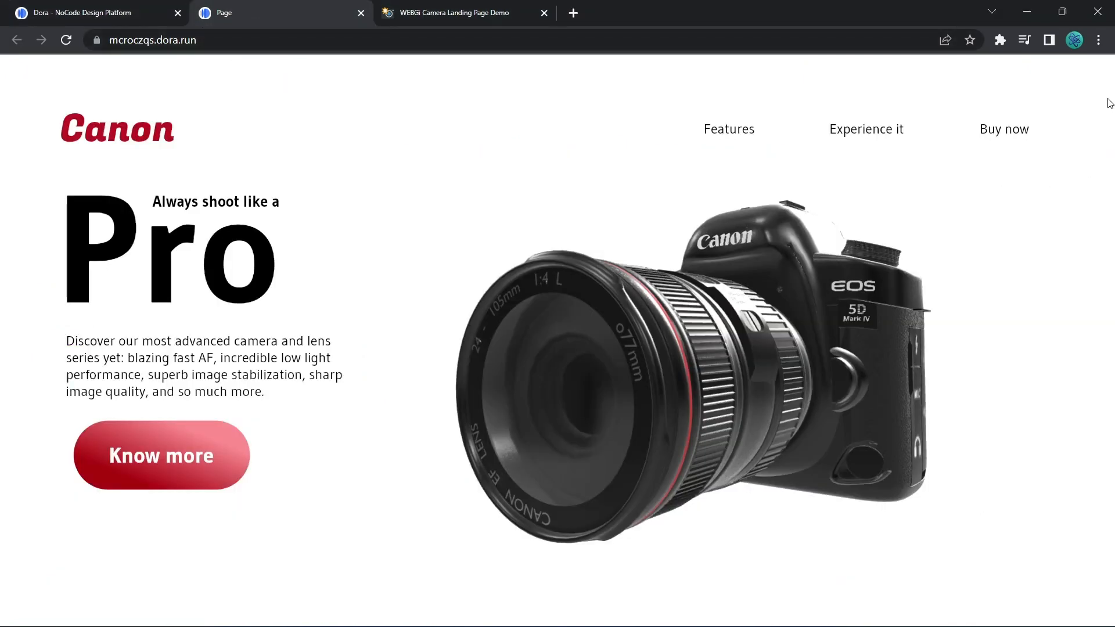
pyautogui.moveTo(1111, 96)
pyautogui.mouseDown()
pyautogui.moveTo(1104, 175)
pyautogui.moveTo(1107, 92)
pyautogui.mouseUp()
pyautogui.hotkey('ctrl', 'Tab')
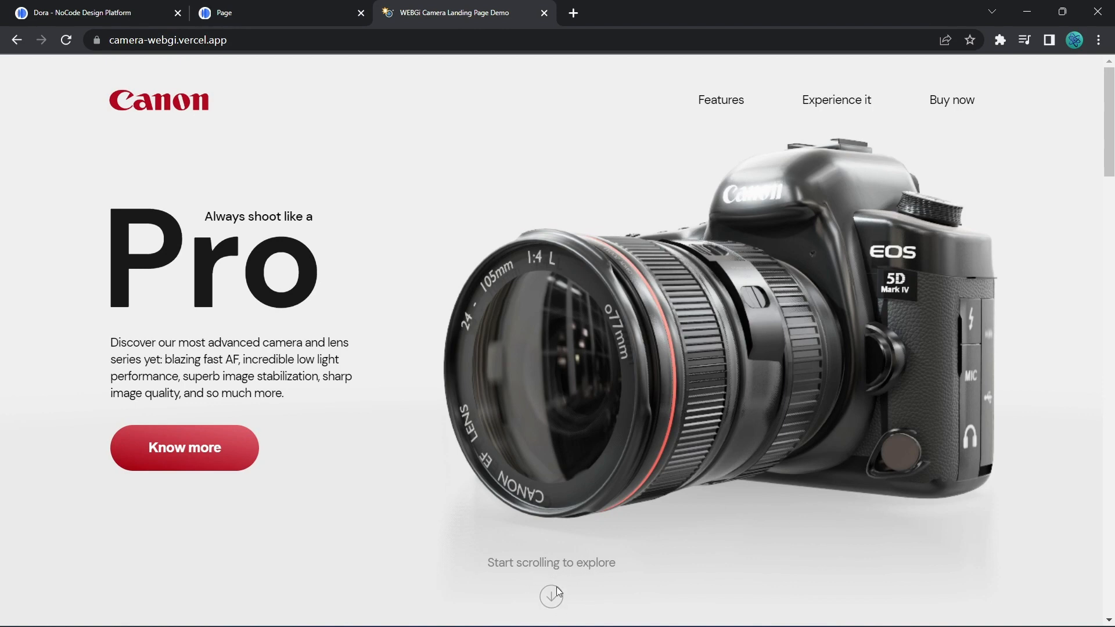
pyautogui.moveTo(1109, 144)
pyautogui.mouseDown()
pyautogui.moveTo(1105, 179)
pyautogui.moveTo(1104, 135)
pyautogui.mouseUp()
pyautogui.click(109, 7)
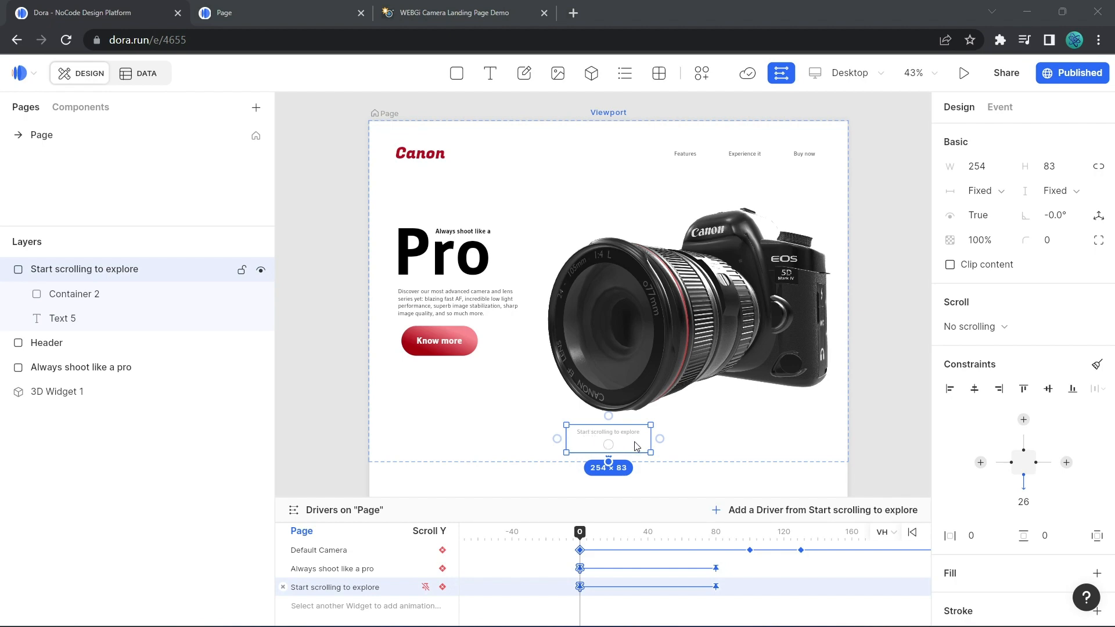
# Inspect the text and circle inside the Start scrolling to explore container, including the circle's stroke, and compare them with the reference page.
pyautogui.scroll(-3, 673, 473)
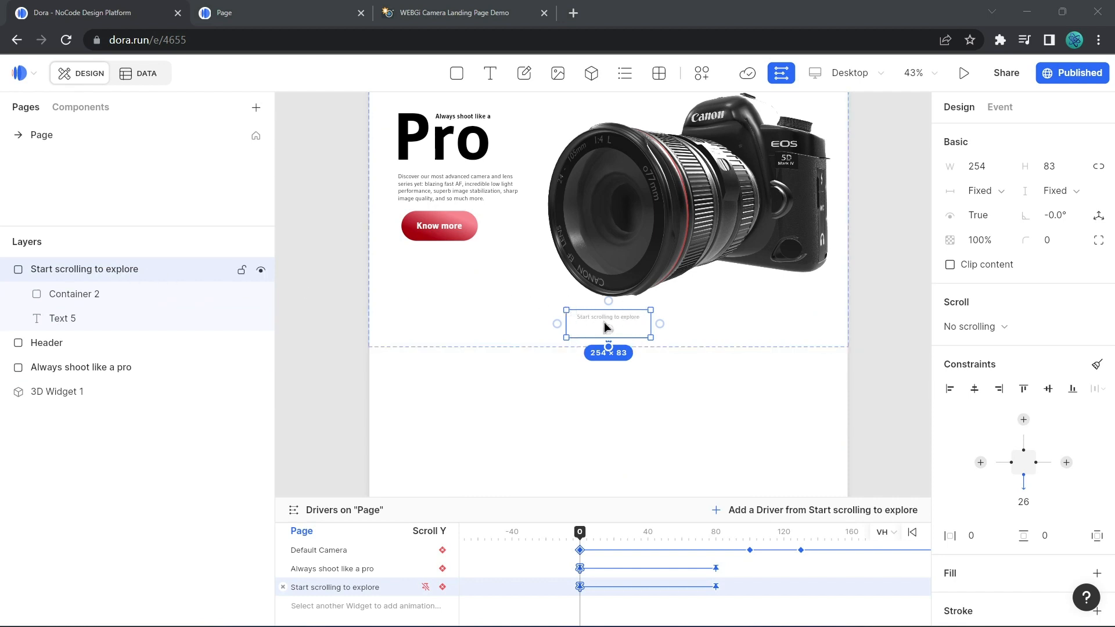
pyautogui.click(140, 295)
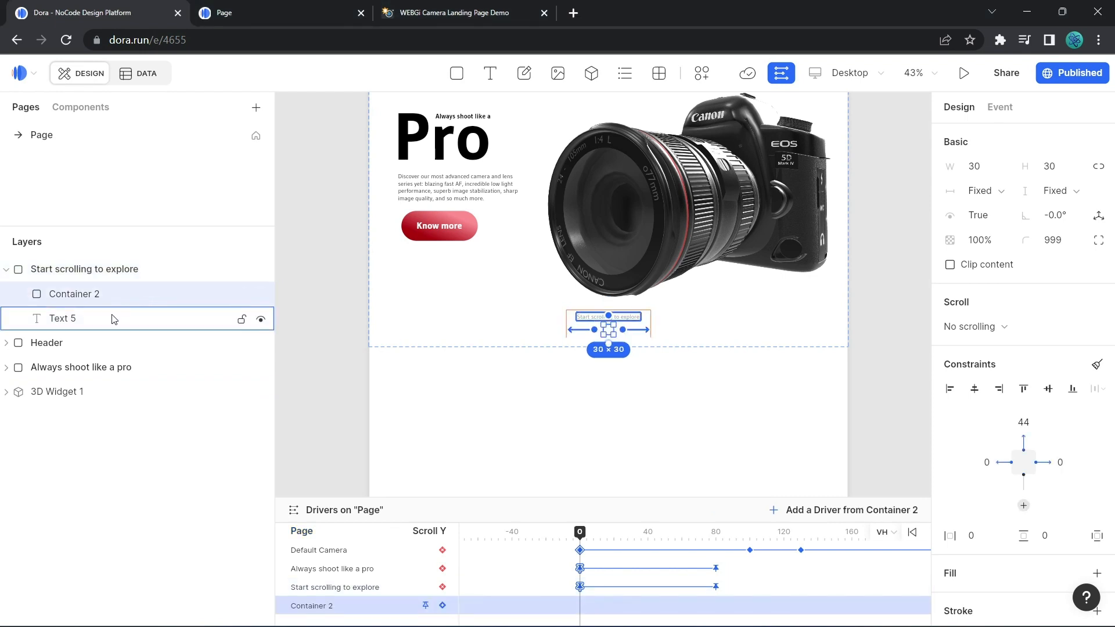
pyautogui.click(112, 319)
pyautogui.click(163, 298)
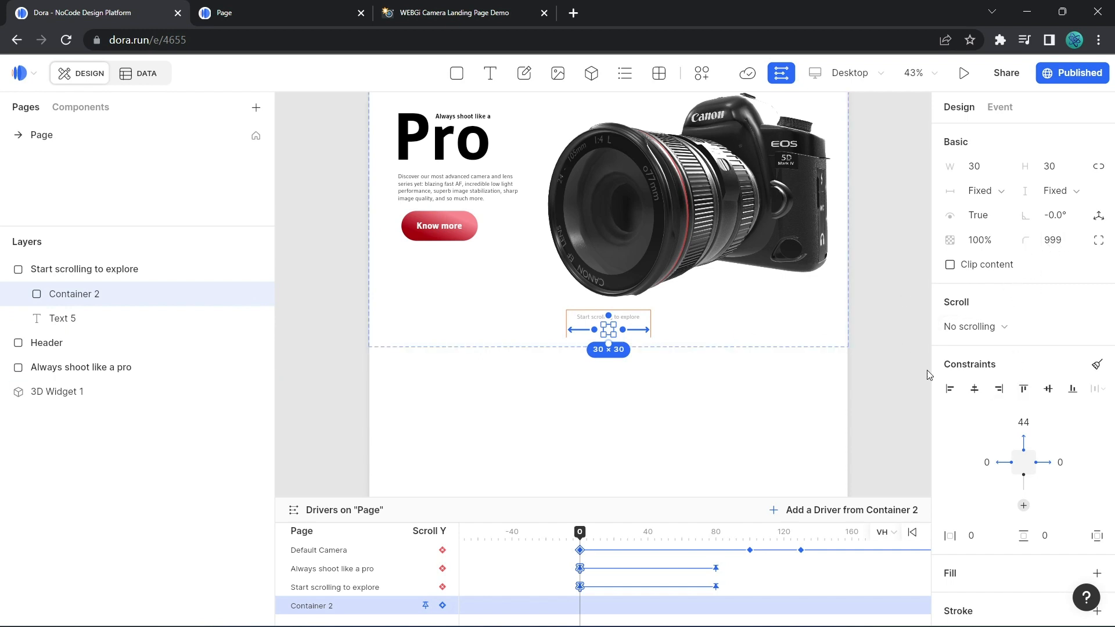
pyautogui.scroll(-3, 995, 433)
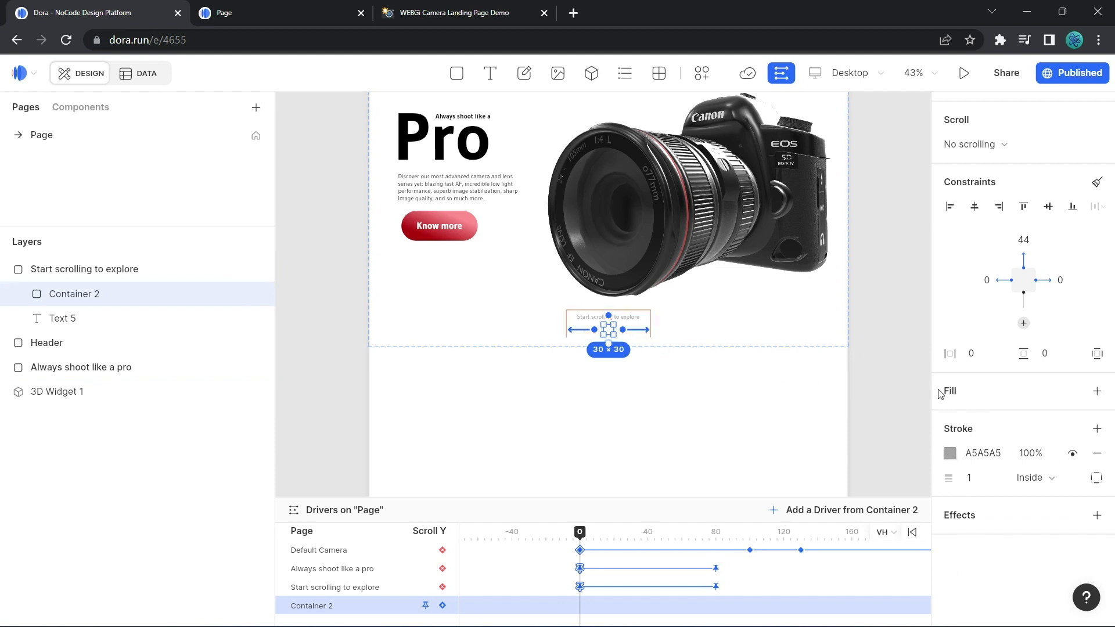
pyautogui.click(890, 345)
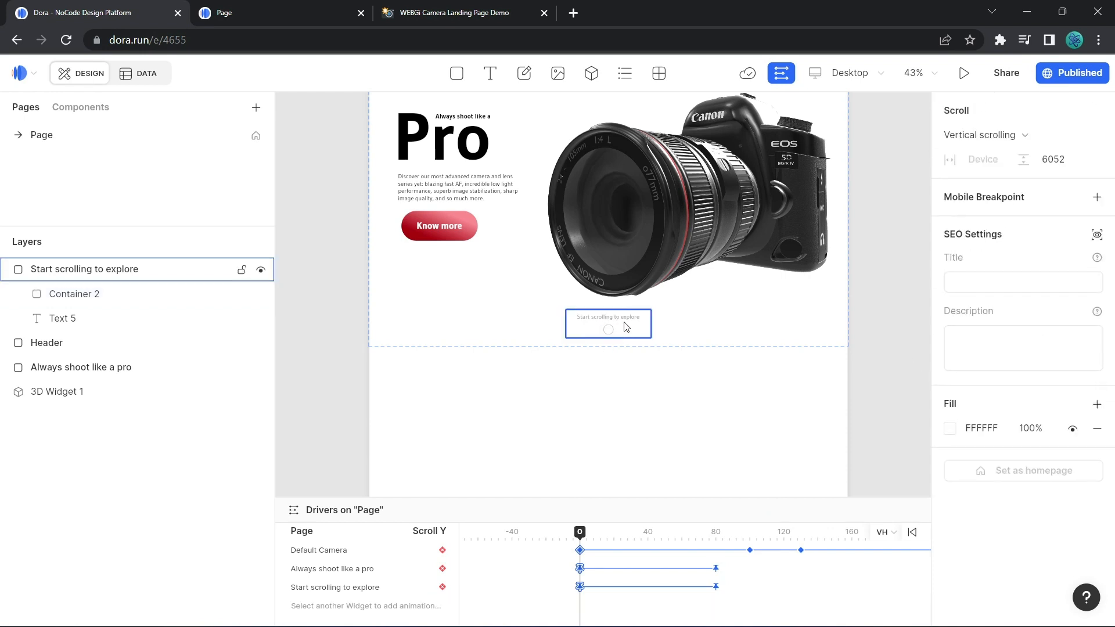
pyautogui.click(451, 12)
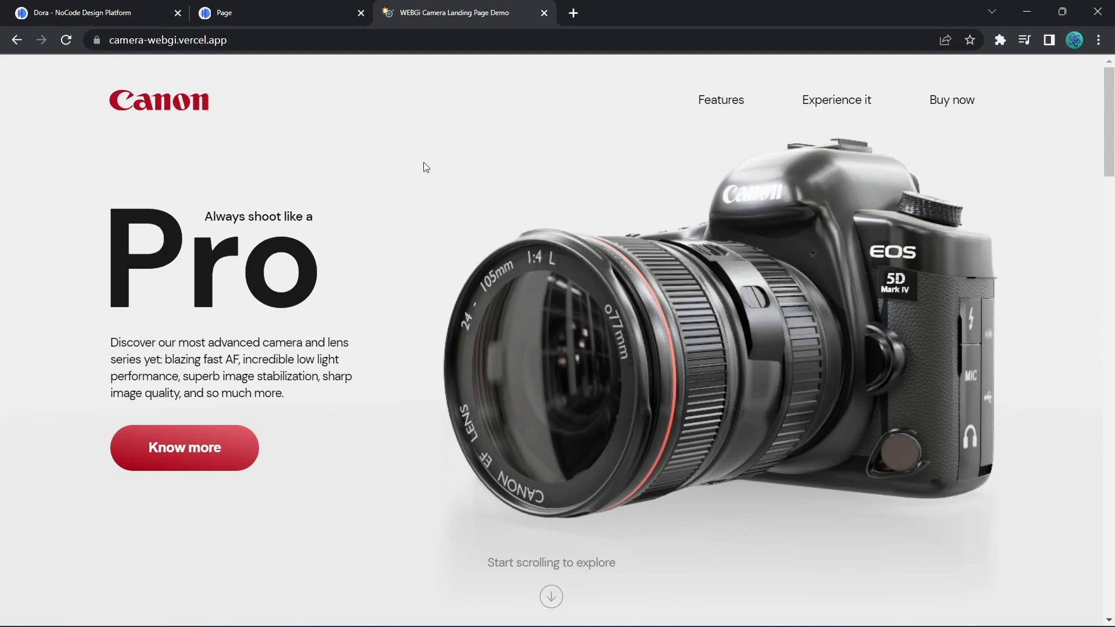
pyautogui.click(119, 18)
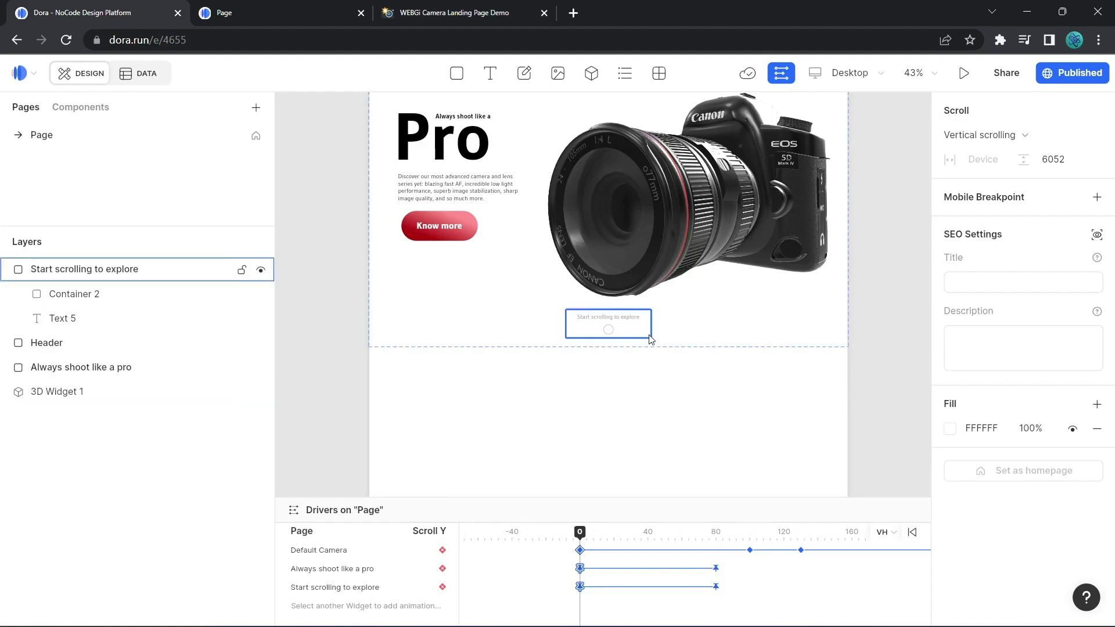
# Review the constraints of the hint text, its circle and the parent Start scrolling to explore container.
pyautogui.click(722, 319)
pyautogui.scroll(3, 700, 354)
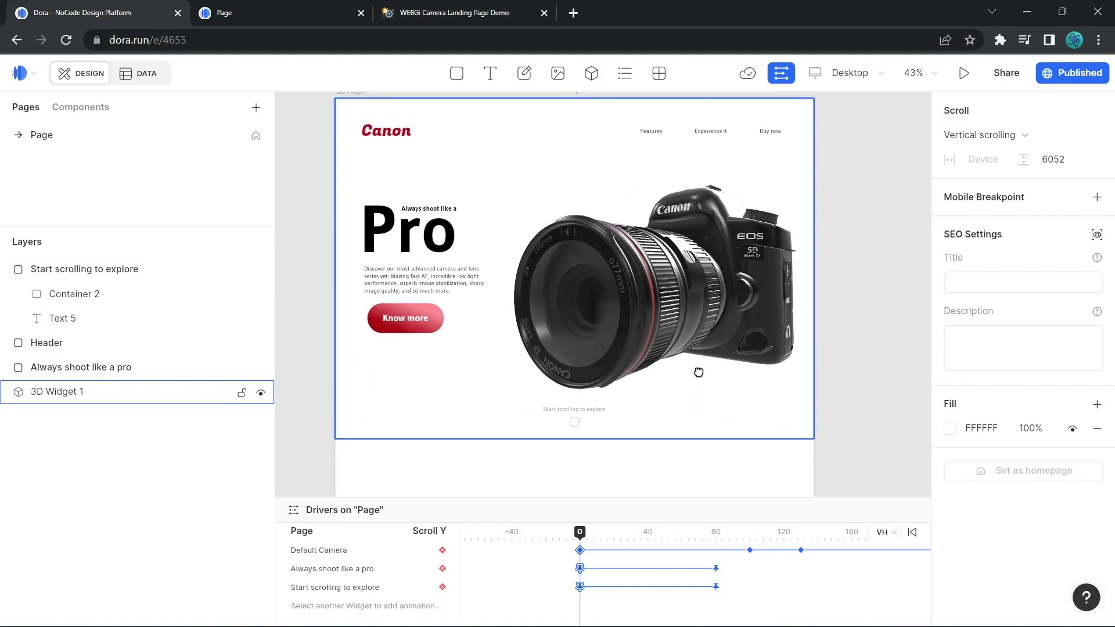
pyautogui.scroll(1, 697, 373)
pyautogui.click(582, 430)
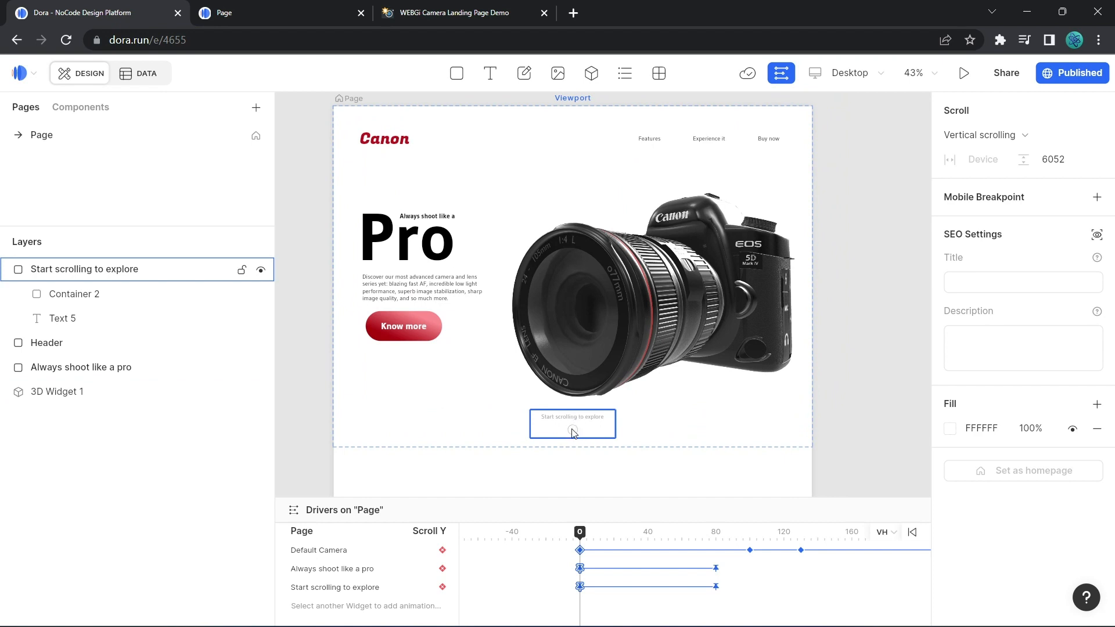
pyautogui.click(143, 320)
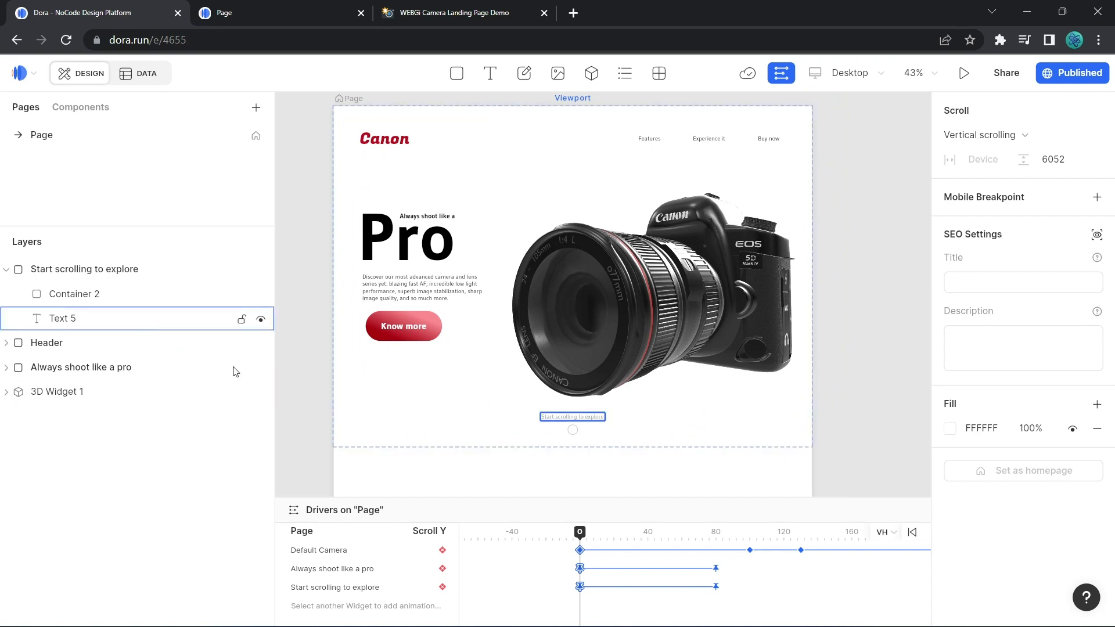
pyautogui.click(131, 323)
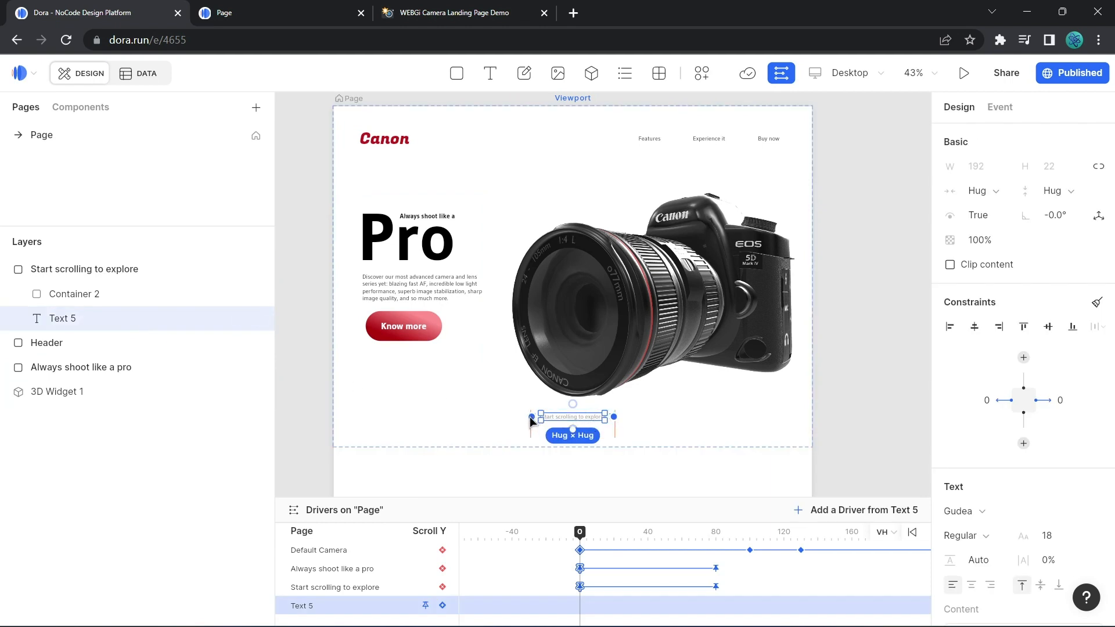
pyautogui.click(149, 301)
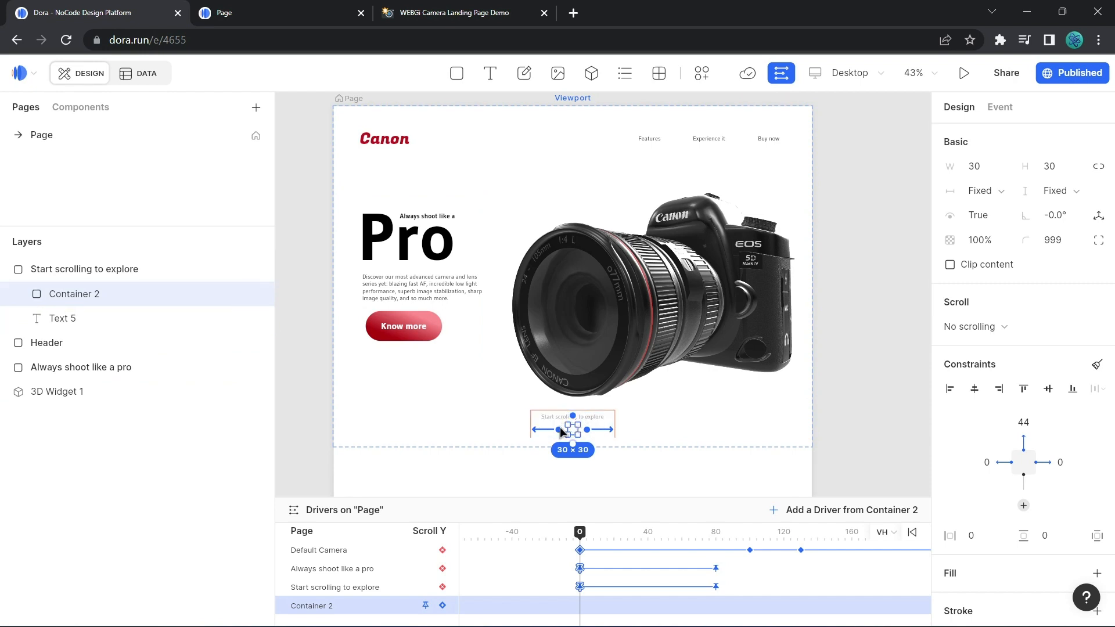
pyautogui.click(126, 271)
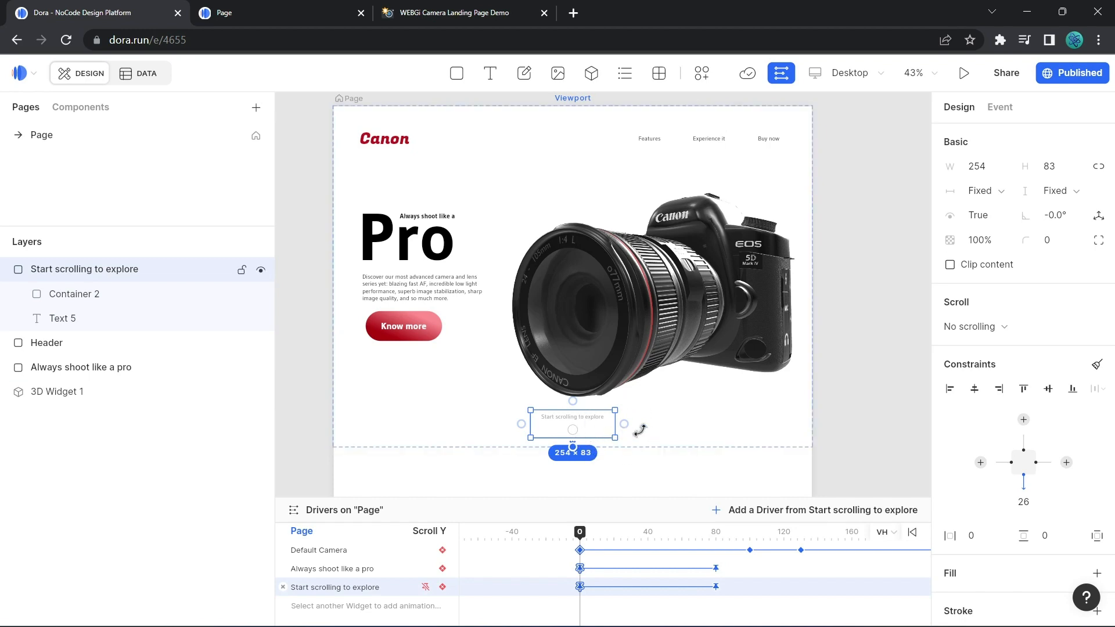
# Scrub the page scroll from 0 to about 80 to preview the Start scrolling to explore container's animation.
pyautogui.scroll(-5, 858, 346)
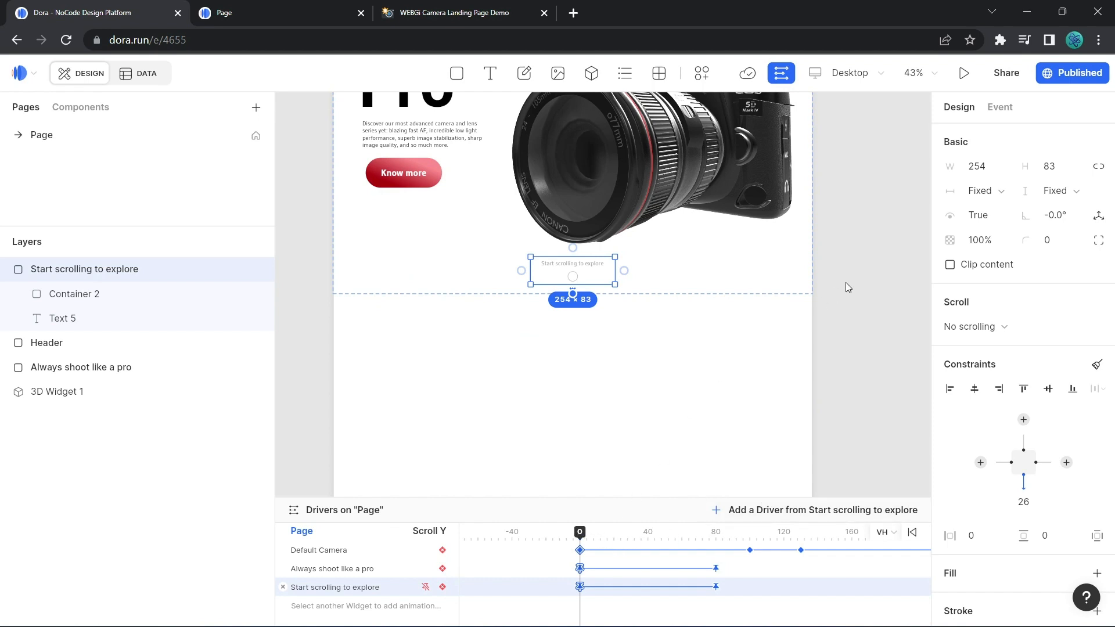
pyautogui.scroll(-3, 836, 284)
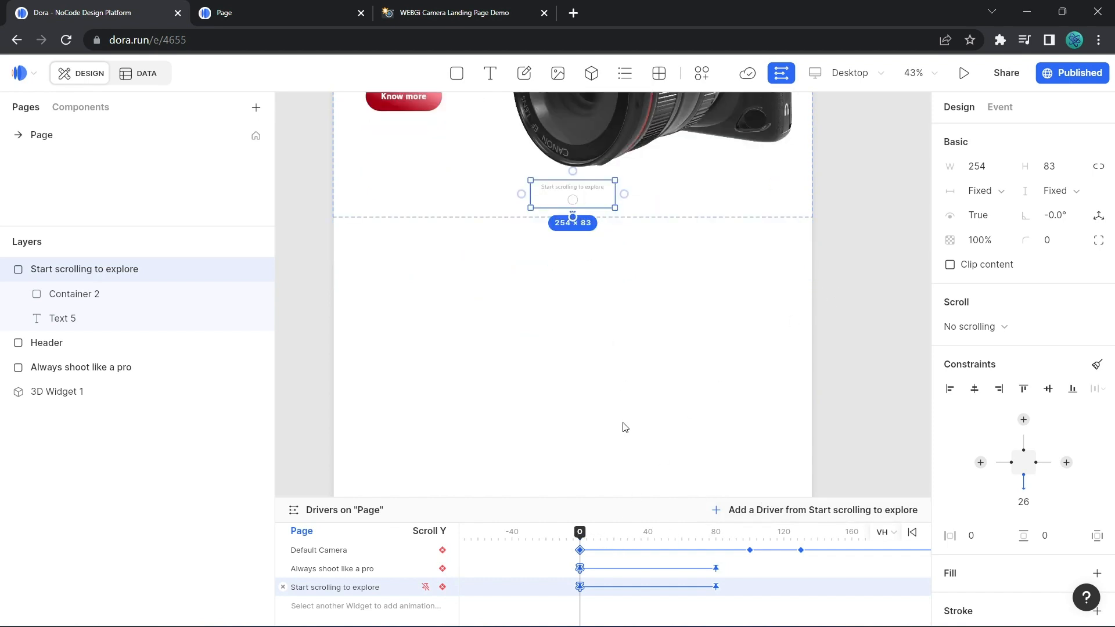
pyautogui.moveTo(579, 533); pyautogui.dragTo(715, 534)
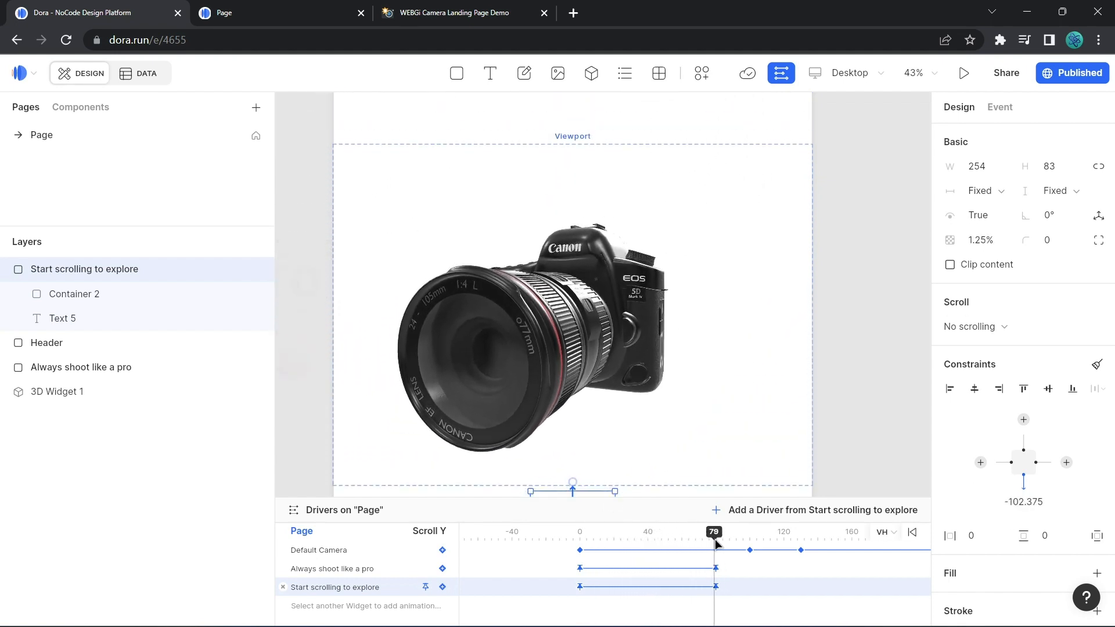
# Examine the Start scrolling to explore container at scroll position 80, and scroll the published page to check its animation.
pyautogui.scroll(-4, 850, 367)
pyautogui.hscroll(-1, 850, 367)
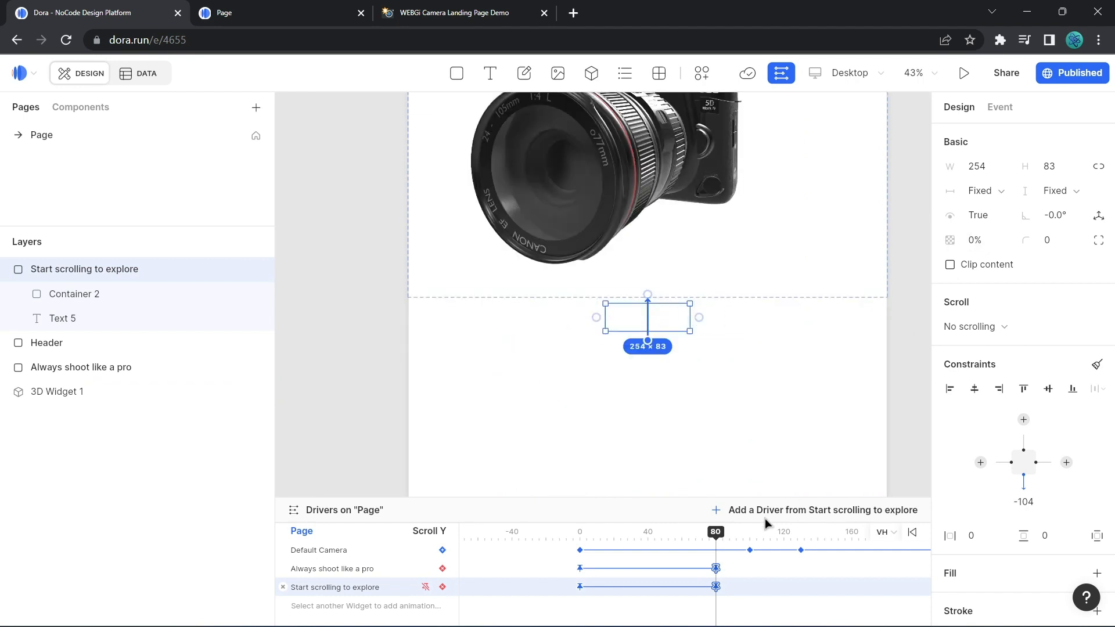
pyautogui.moveTo(719, 535)
pyautogui.mouseDown()
pyautogui.moveTo(600, 534)
pyautogui.moveTo(718, 539)
pyautogui.mouseUp()
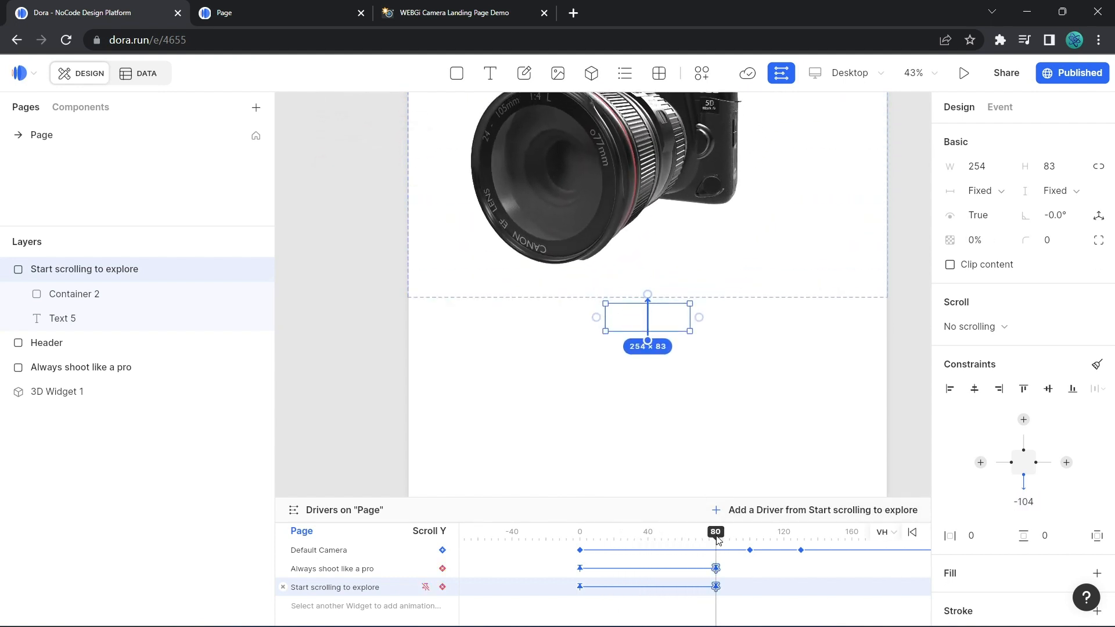
pyautogui.click(274, 8)
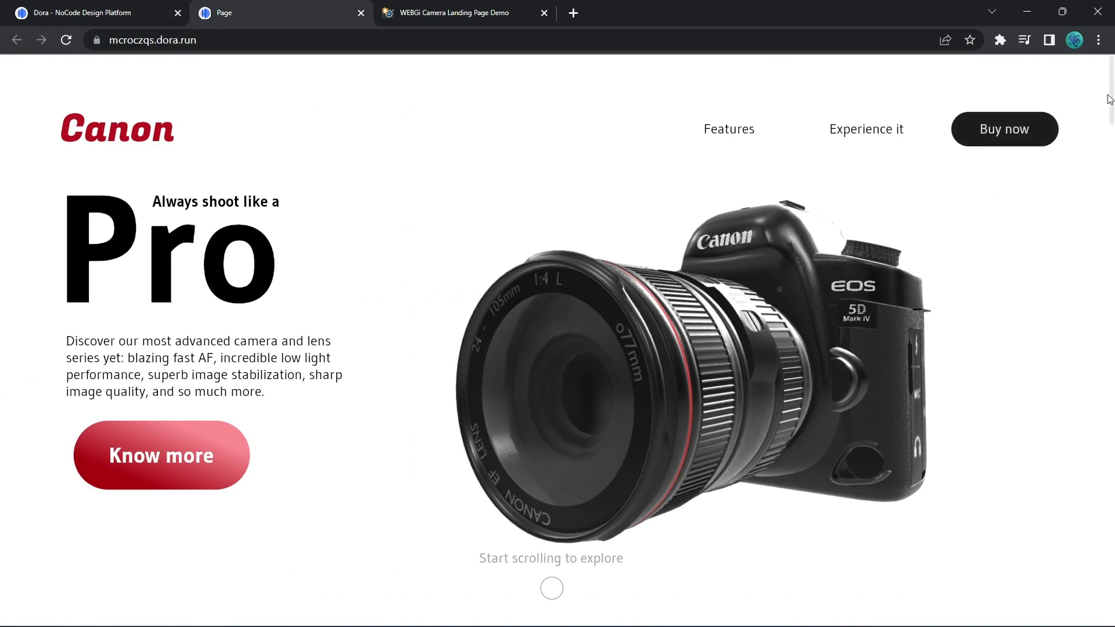
pyautogui.moveTo(1112, 92); pyautogui.dragTo(1108, 184)
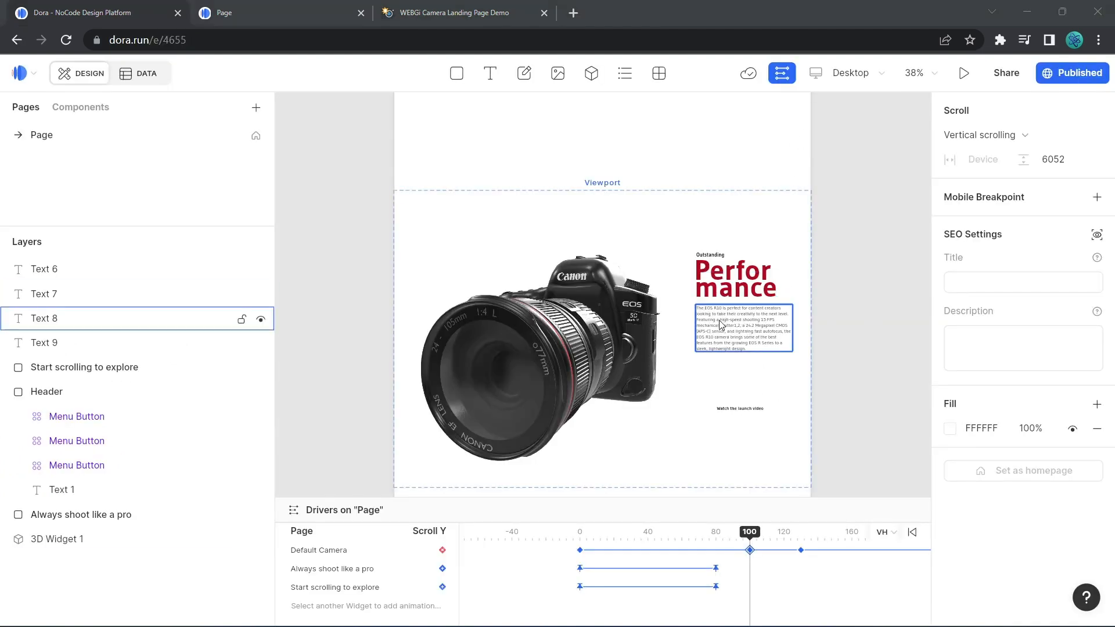
# Examine the layout and scroll behaviour of the reference page's Performance section, and return to the Dora editor.
pyautogui.click(738, 415)
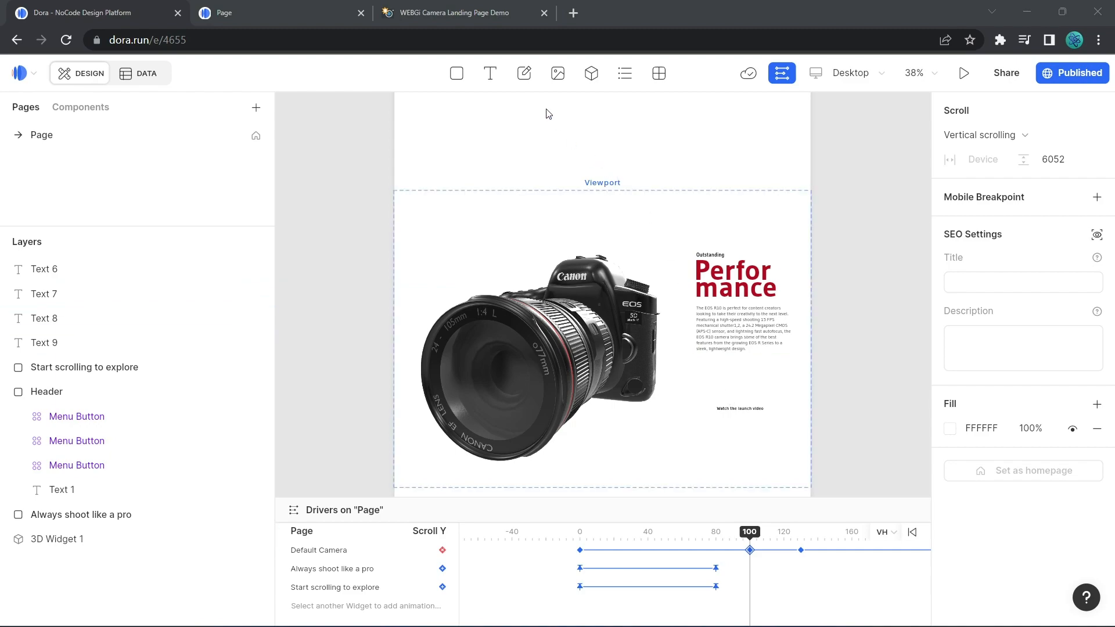
pyautogui.click(446, 12)
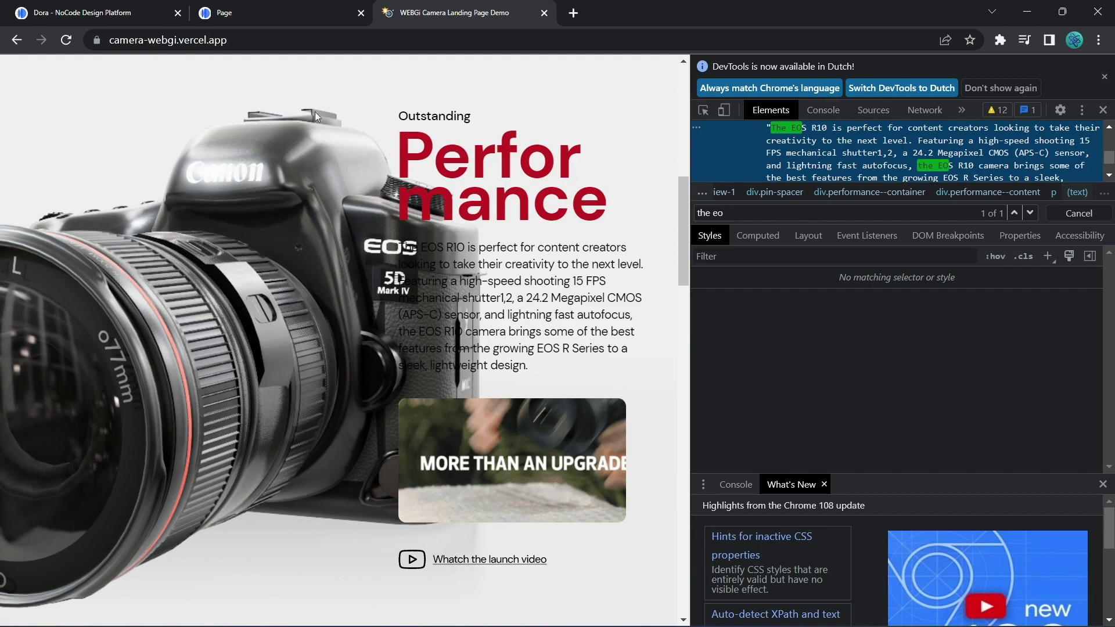
pyautogui.moveTo(683, 247); pyautogui.dragTo(671, 271)
pyautogui.moveTo(672, 286); pyautogui.dragTo(685, 256)
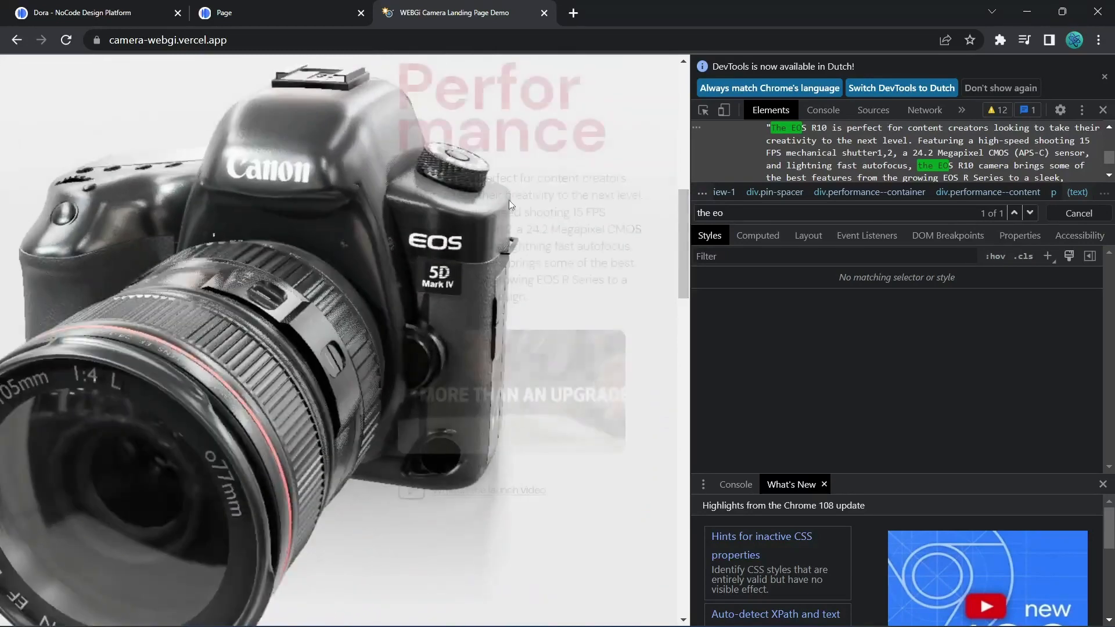
pyautogui.click(113, 11)
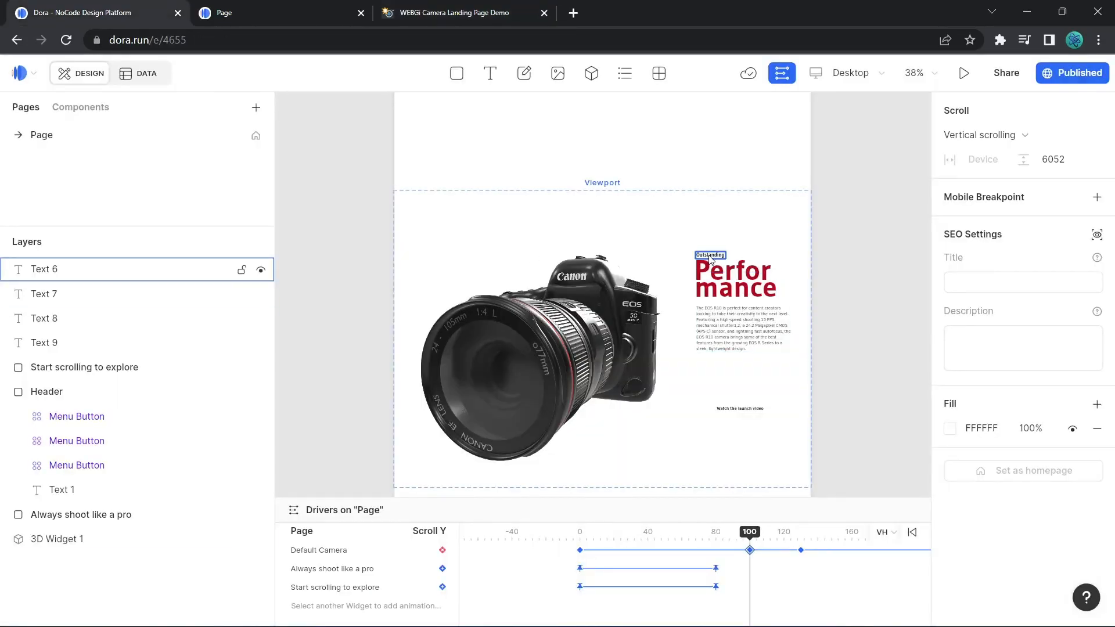
# Add an image of about 319 × 166 below the Performance paragraph and upload more than an upgrade.jpg as its source.
pyautogui.click(558, 73)
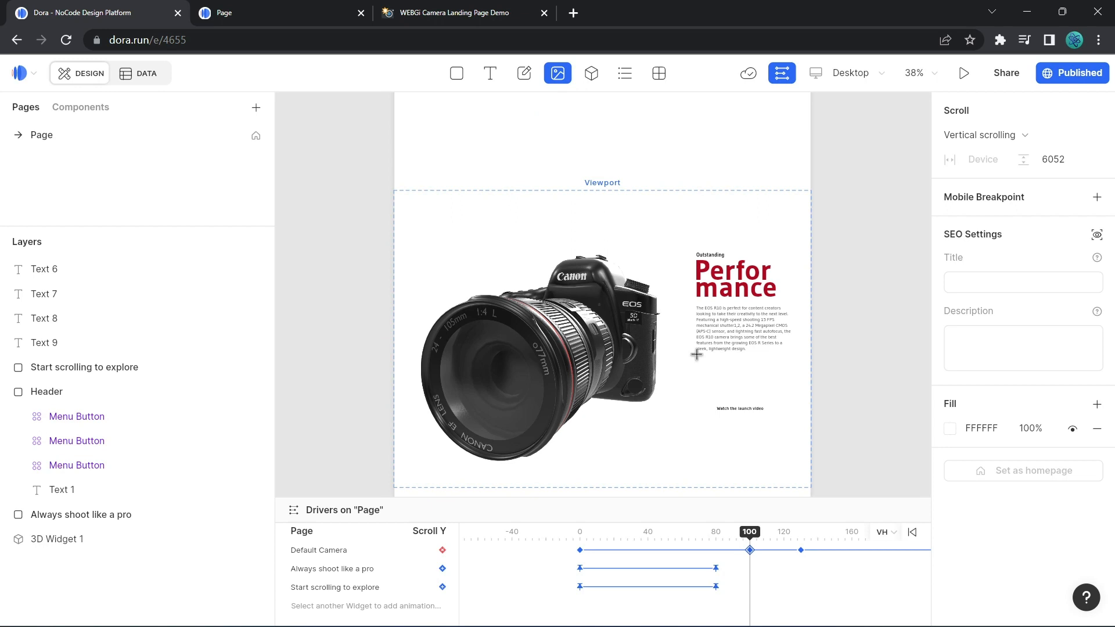
pyautogui.moveTo(696, 354); pyautogui.dragTo(788, 402)
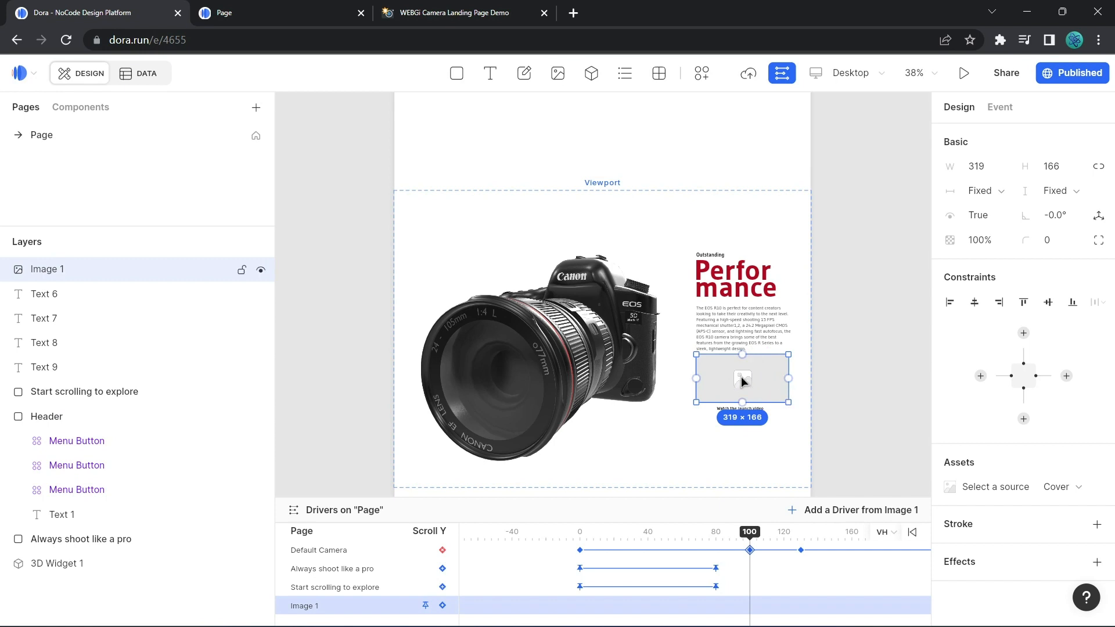
pyautogui.click(1004, 489)
pyautogui.click(804, 597)
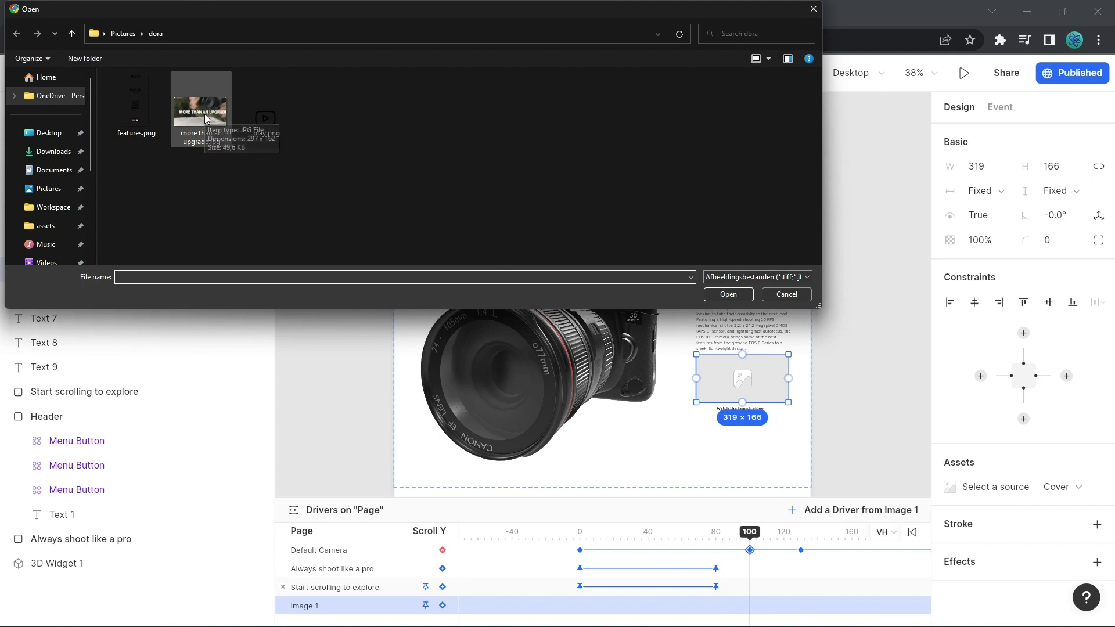
pyautogui.doubleClick(201, 114)
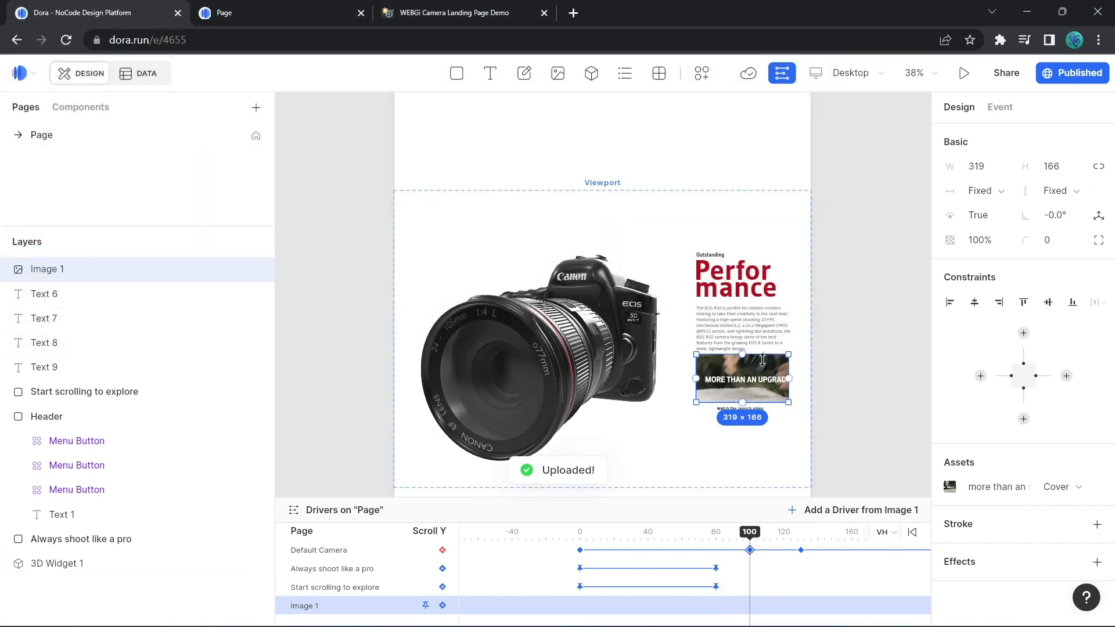
pyautogui.click(856, 378)
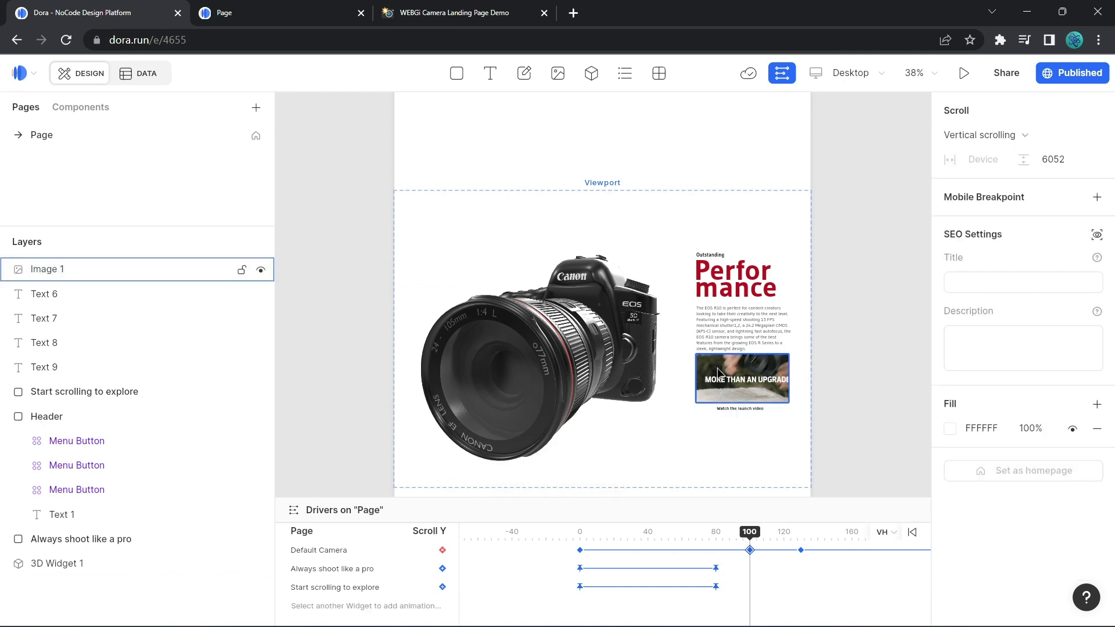
# Round the corners of the More than an upgrade image.
pyautogui.click(732, 380)
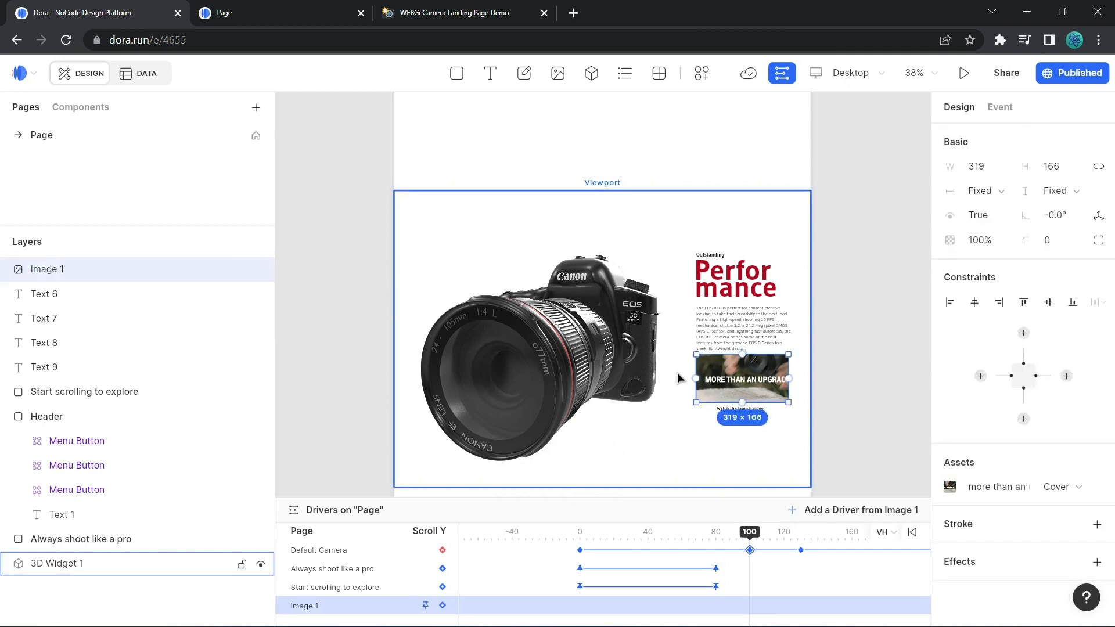
pyautogui.click(1058, 244)
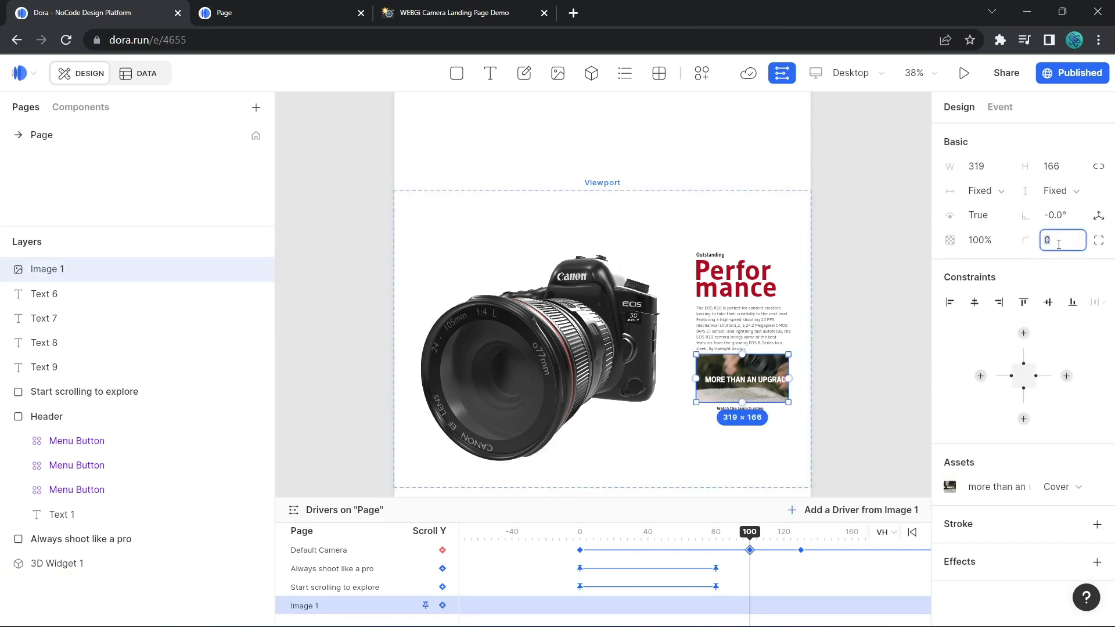
pyautogui.click(915, 336)
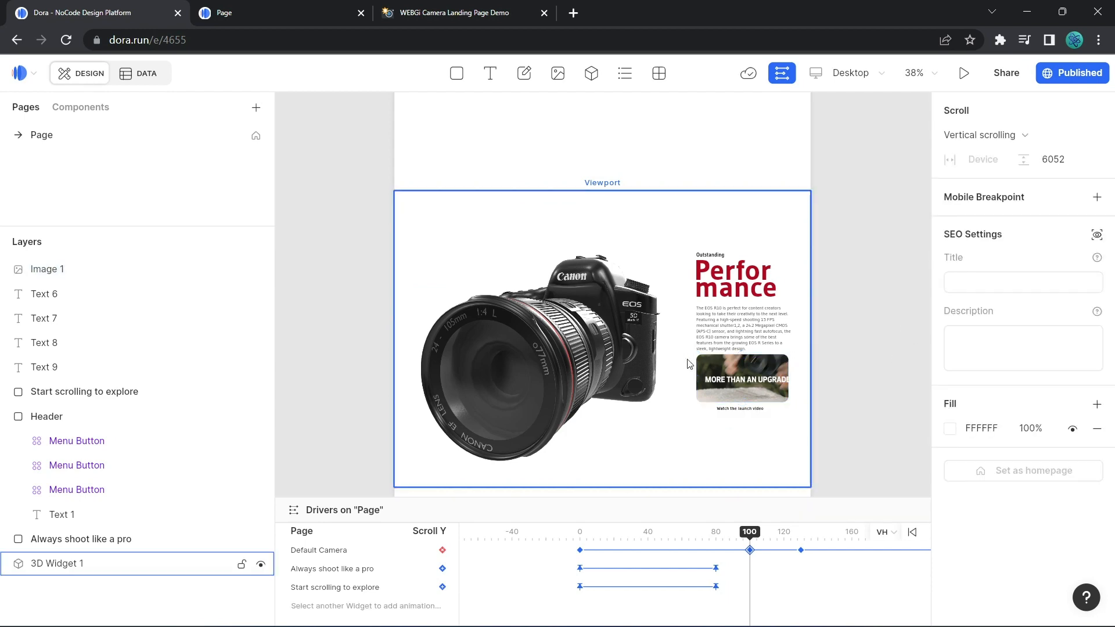
# Following the reference page, add an image of about 50 × 32 beside the Watch the launch video text, using play.png.
pyautogui.click(482, 11)
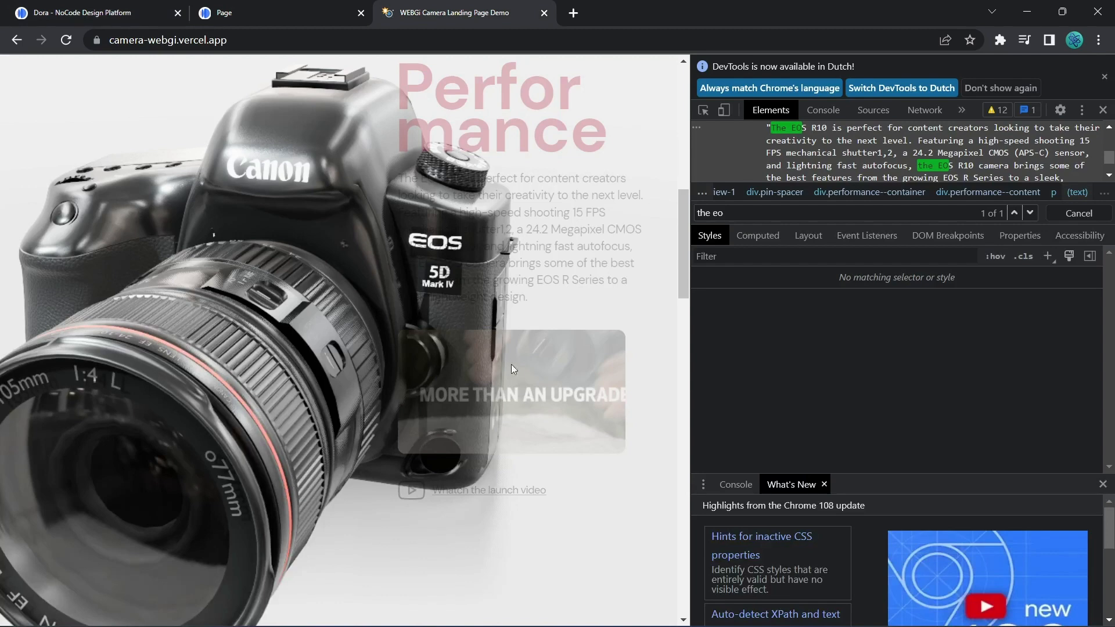
pyautogui.scroll(3, 646, 318)
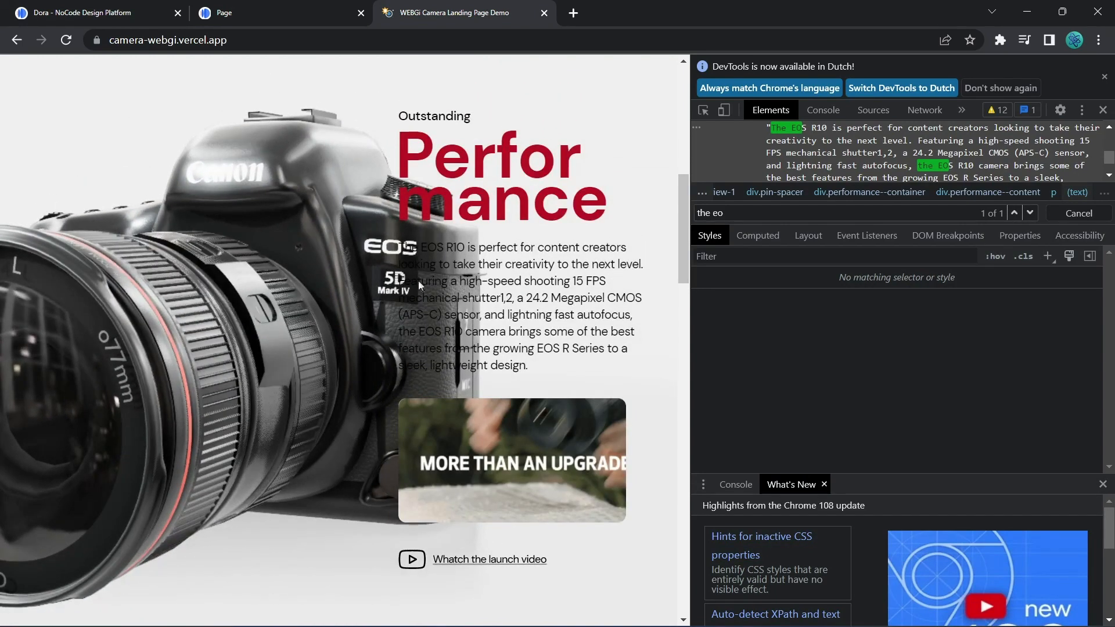
pyautogui.click(76, 11)
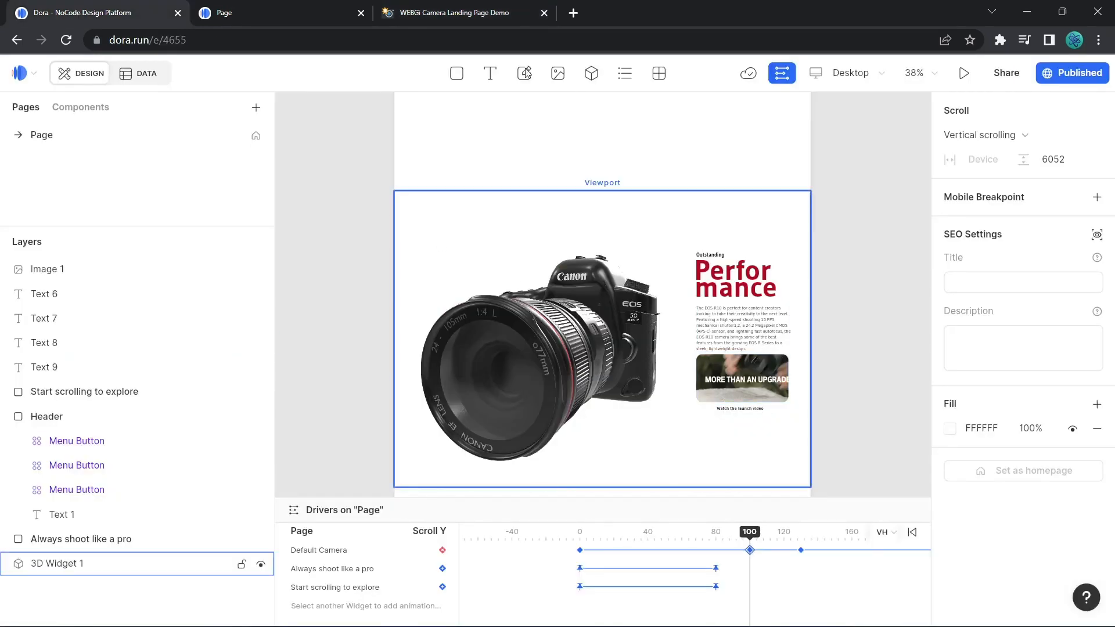
pyautogui.click(557, 73)
pyautogui.moveTo(699, 408); pyautogui.dragTo(711, 416)
pyautogui.click(984, 486)
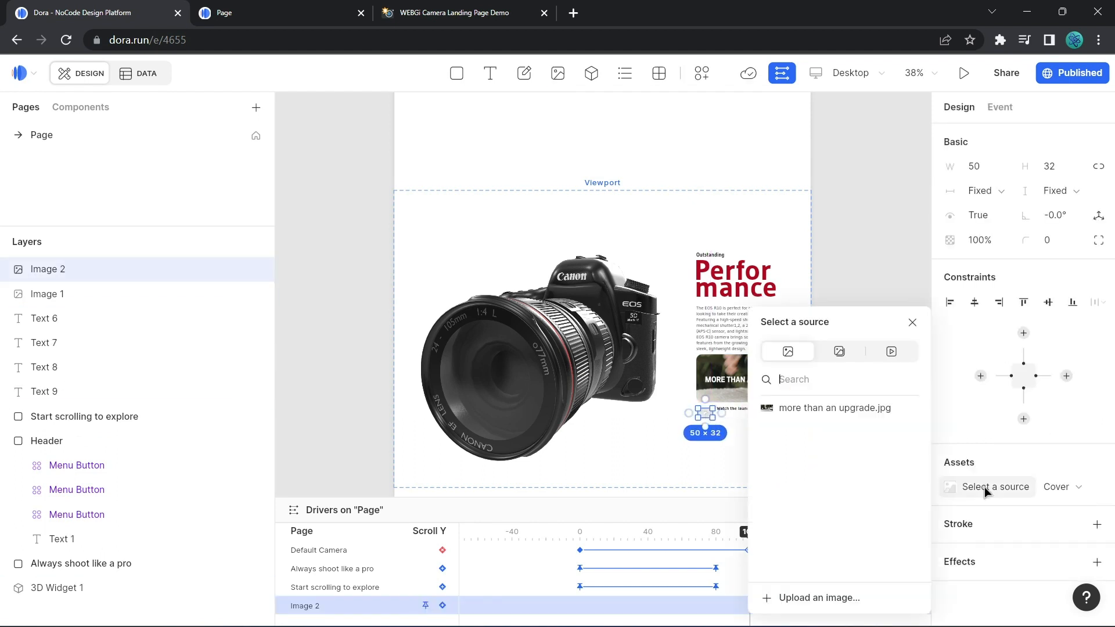
pyautogui.click(804, 592)
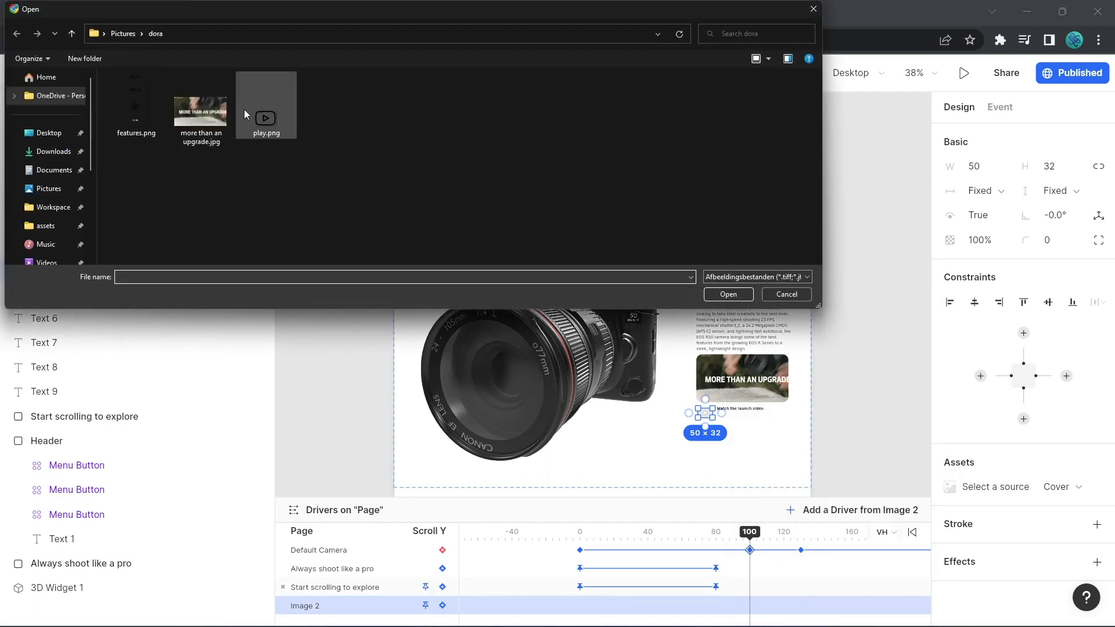
pyautogui.doubleClick(257, 114)
# Resize the play icon to about 52 × 37 and align the Watch the launch video text vertically beside it.
pyautogui.scroll(5, 728, 426)
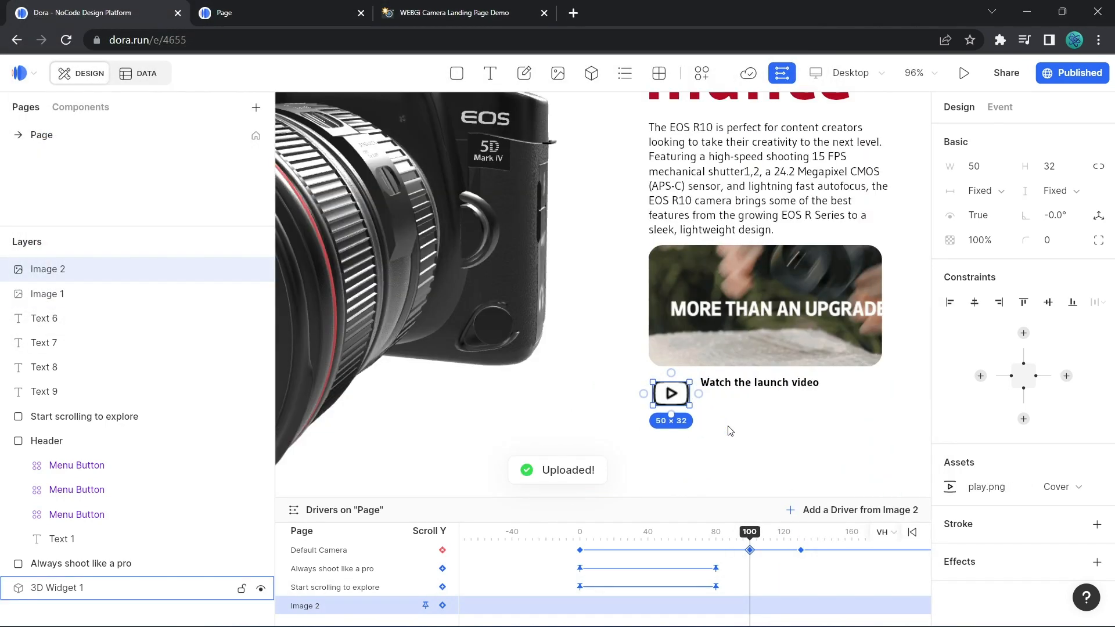
pyautogui.moveTo(674, 397); pyautogui.dragTo(676, 401)
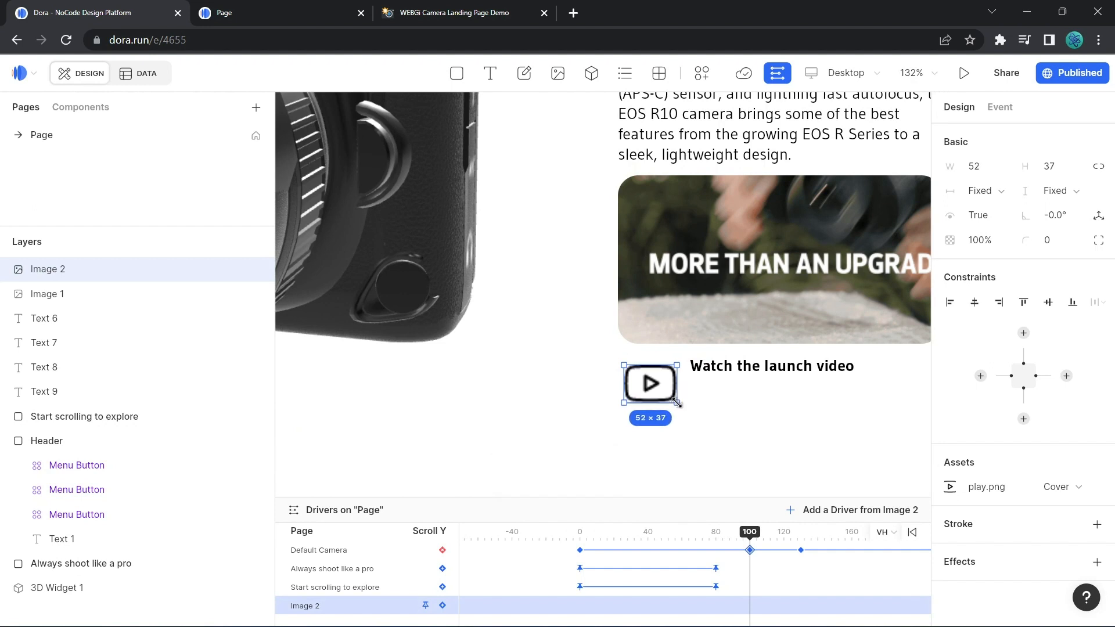
pyautogui.click(723, 367)
pyautogui.moveTo(723, 367); pyautogui.dragTo(723, 388)
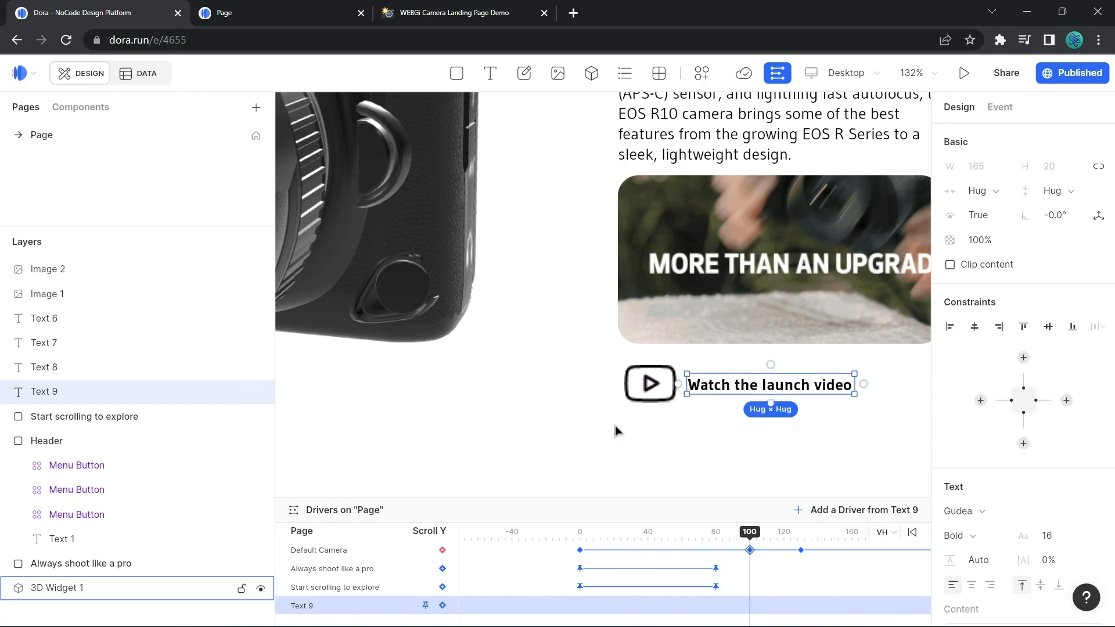
pyautogui.scroll(-5, 614, 425)
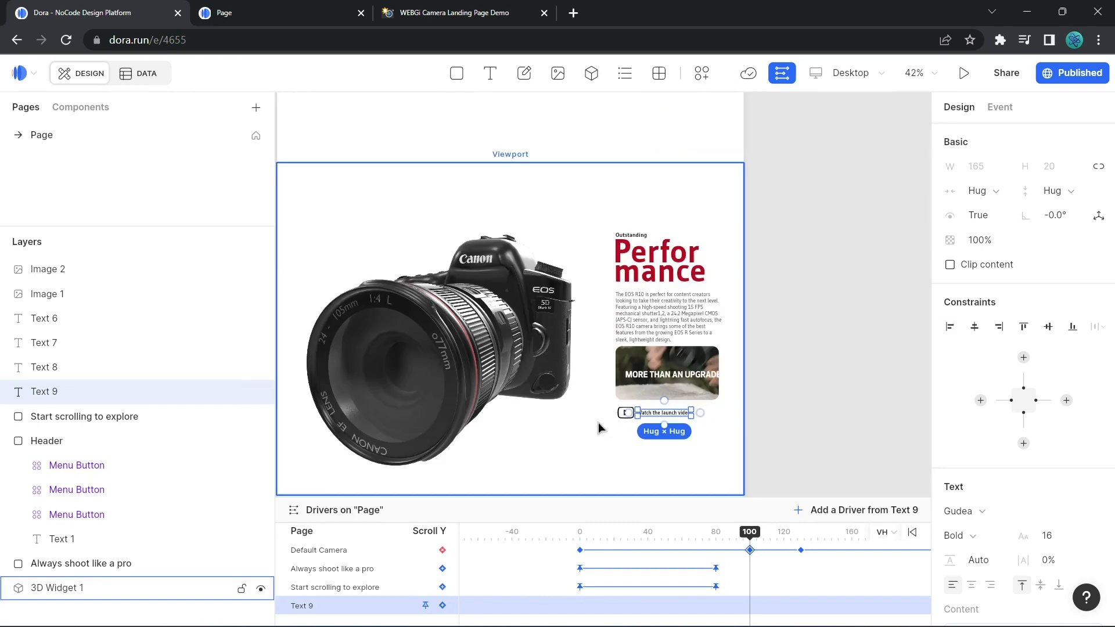
pyautogui.click(731, 332)
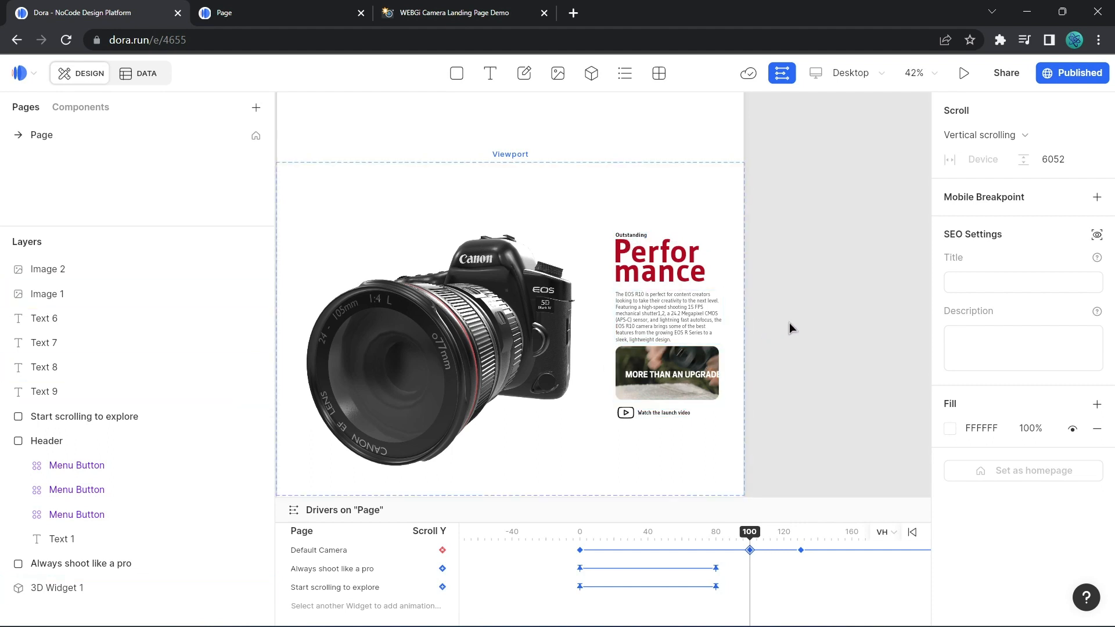
# Scroll through the published page to check how the Performance section moves with the camera, and return to the Dora editor.
pyautogui.moveTo(689, 308); pyautogui.dragTo(818, 281)
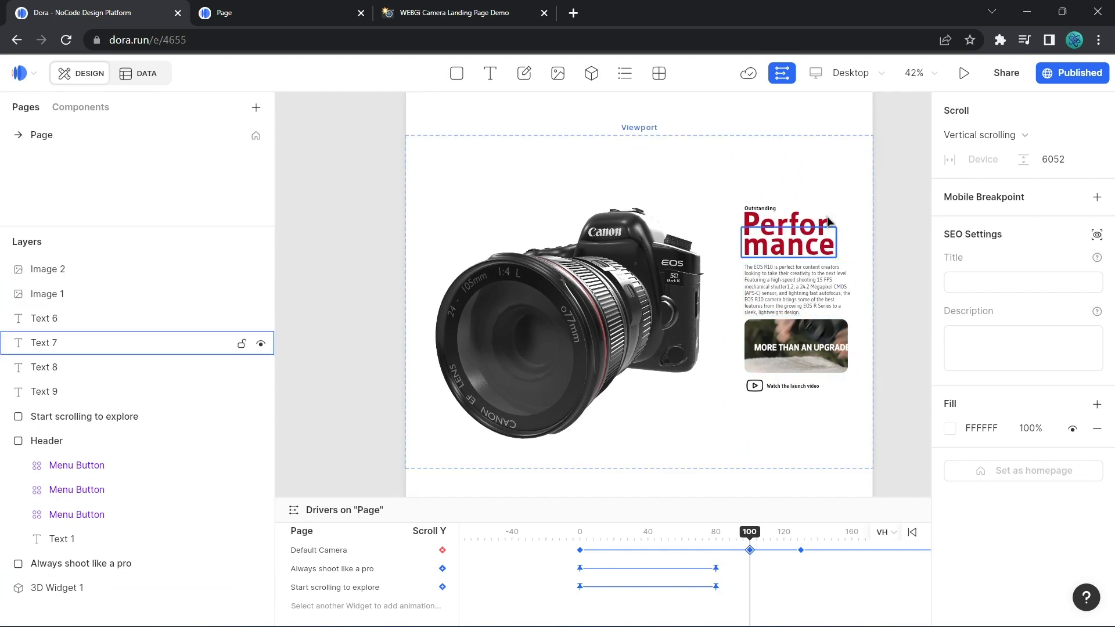
pyautogui.click(278, 9)
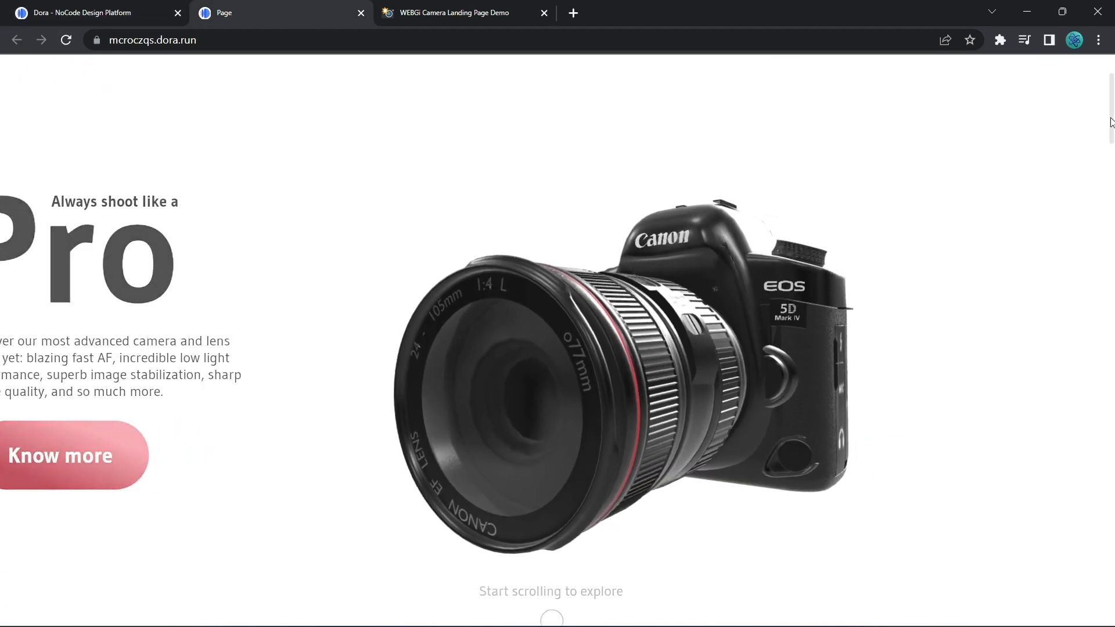
pyautogui.scroll(-5, 1096, 161)
pyautogui.scroll(-1, 1089, 209)
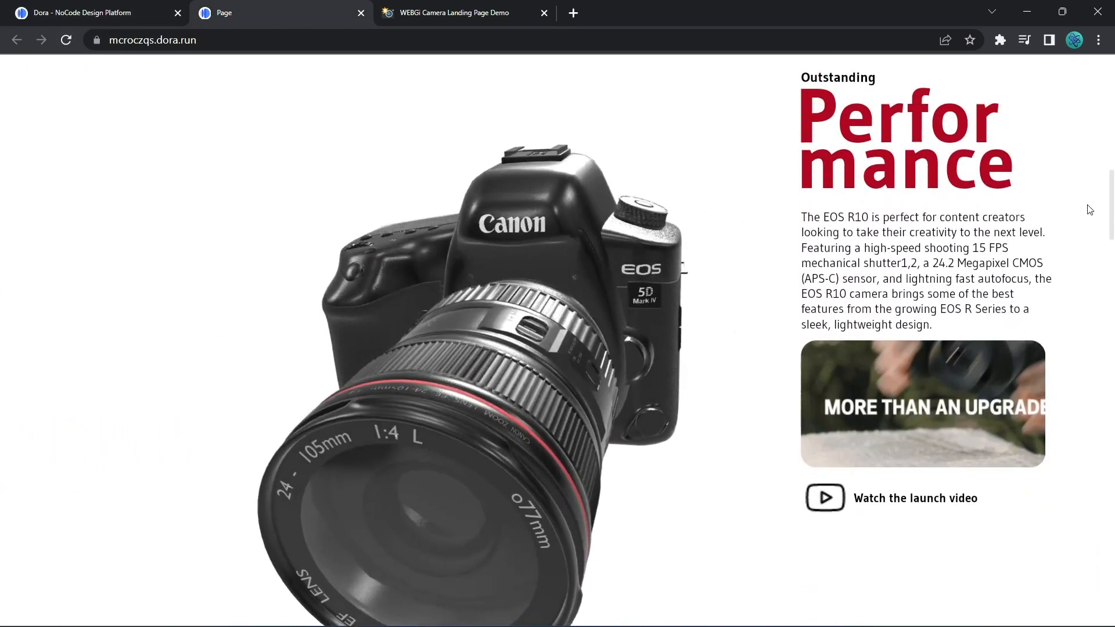
pyautogui.scroll(2, 1093, 204)
pyautogui.scroll(-3, 1089, 218)
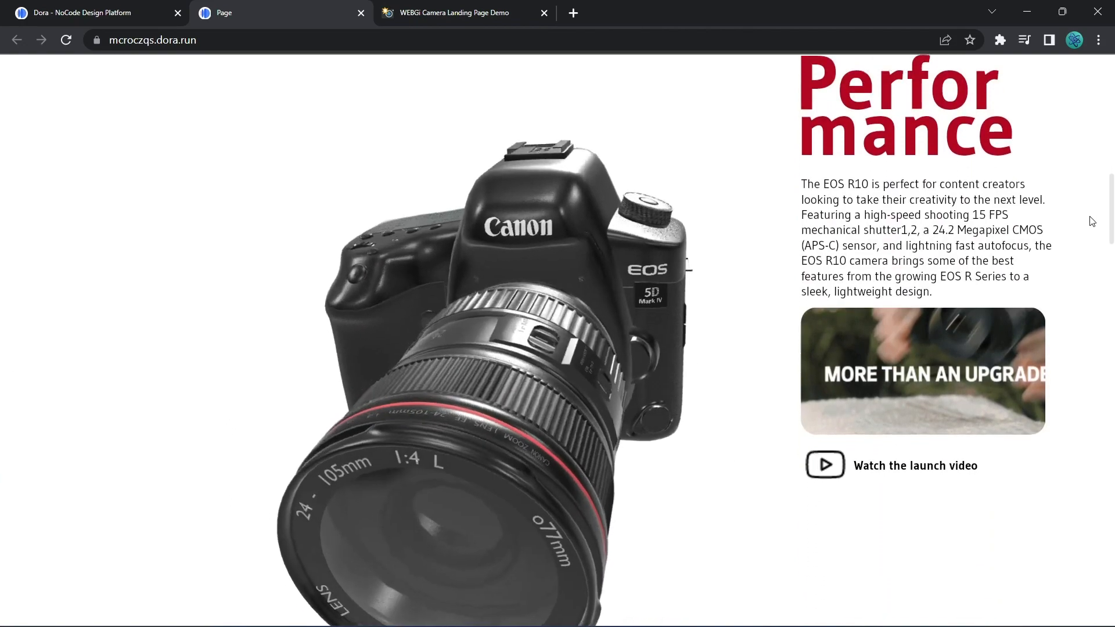
pyautogui.scroll(3, 1091, 210)
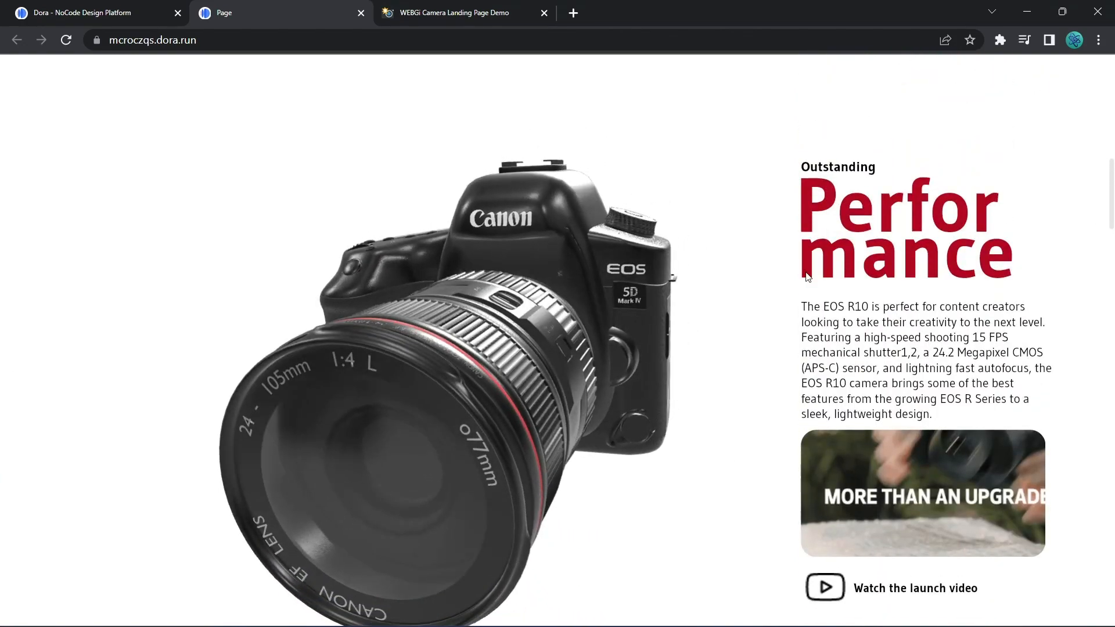
pyautogui.click(87, 12)
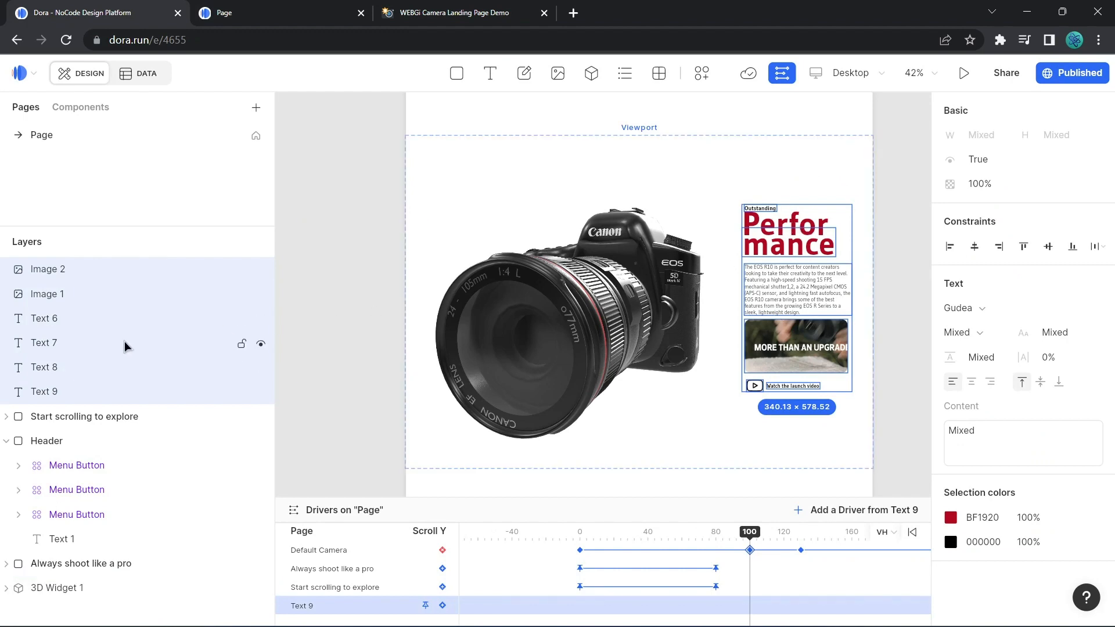
# Compare the reference page's scroll transition between the hero and Performance sections, and return to the Dora editor.
pyautogui.click(455, 12)
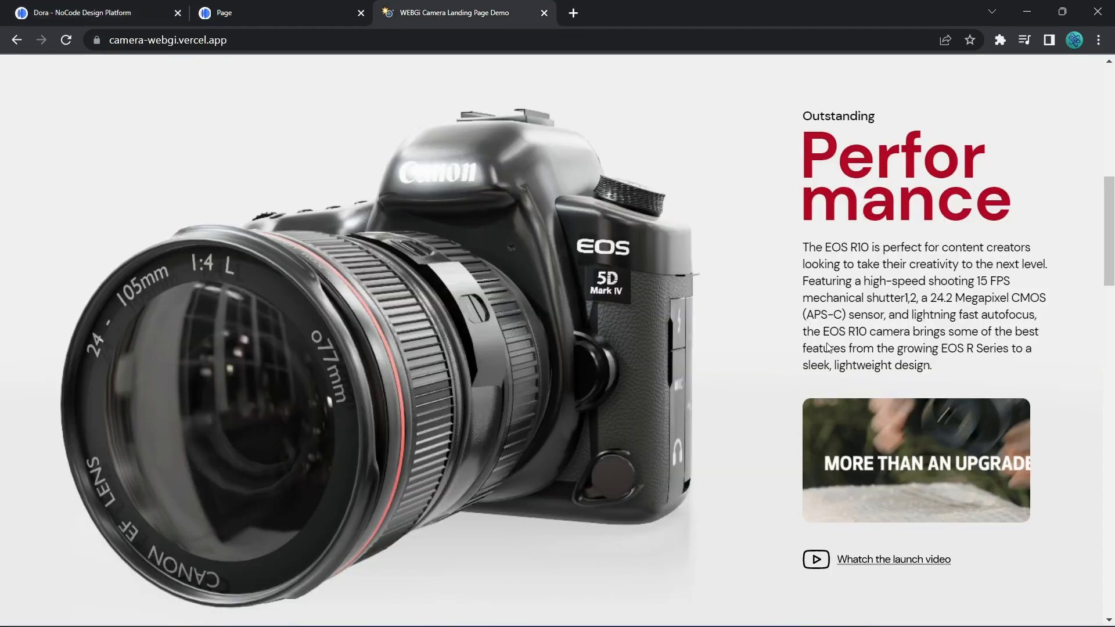
pyautogui.scroll(5, 828, 347)
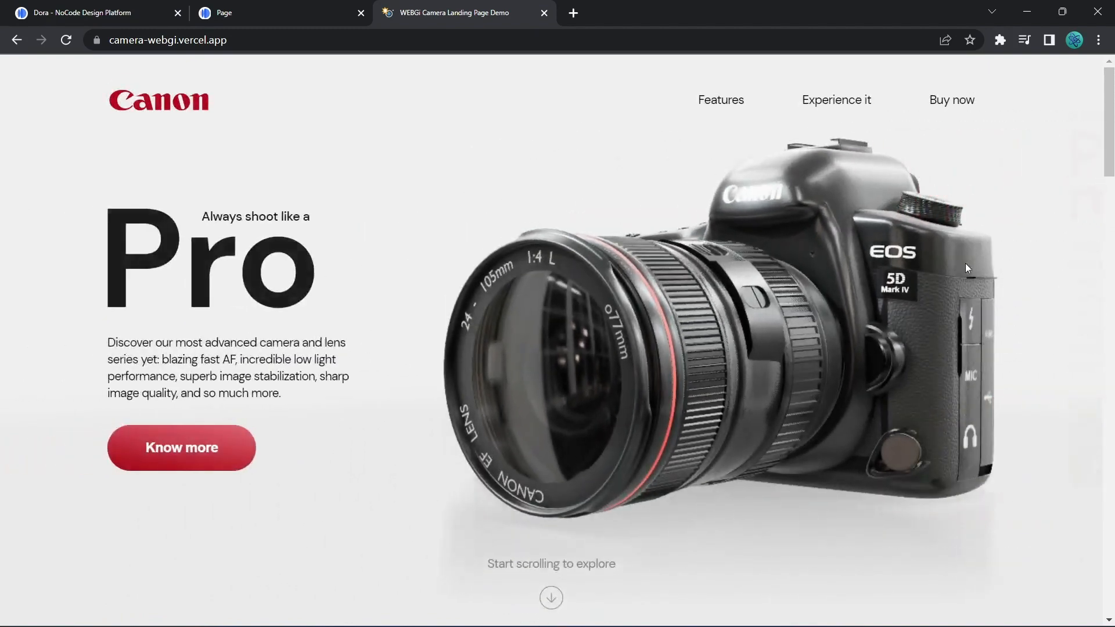
pyautogui.scroll(-5, 966, 263)
pyautogui.click(107, 13)
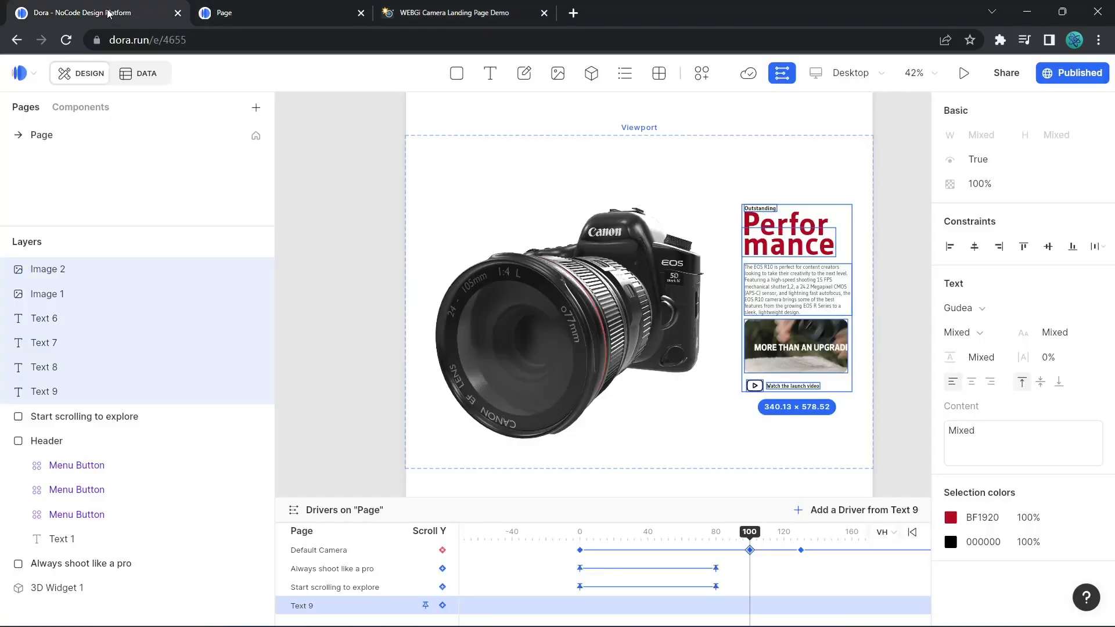
# Group the selected Performance texts and images into a container and name it Outstanding performance.
pyautogui.rightClick(118, 331)
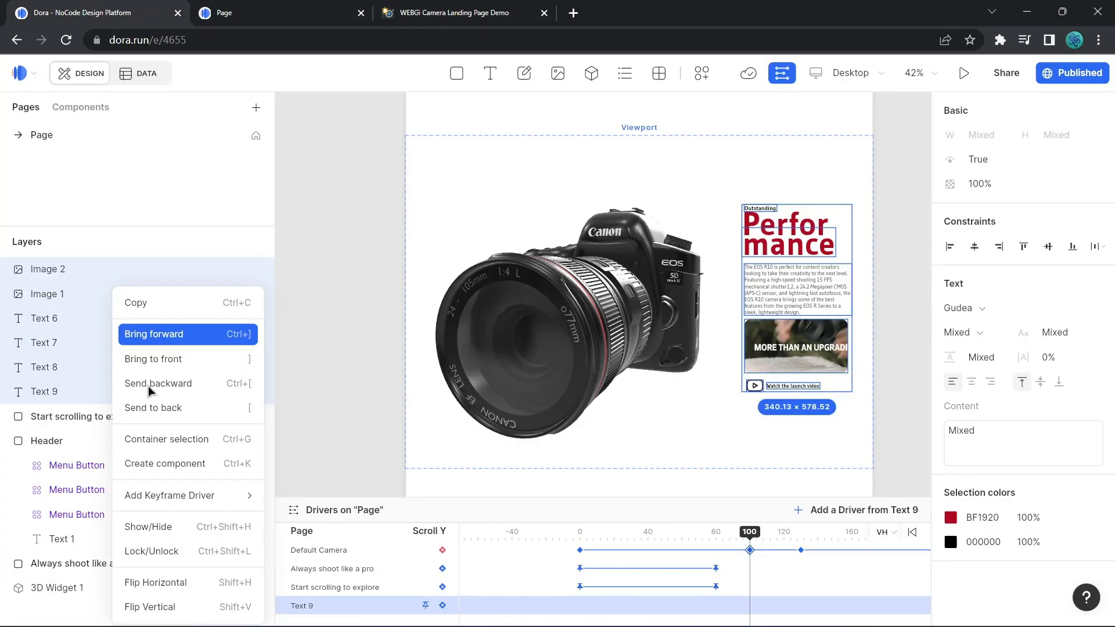
pyautogui.click(178, 444)
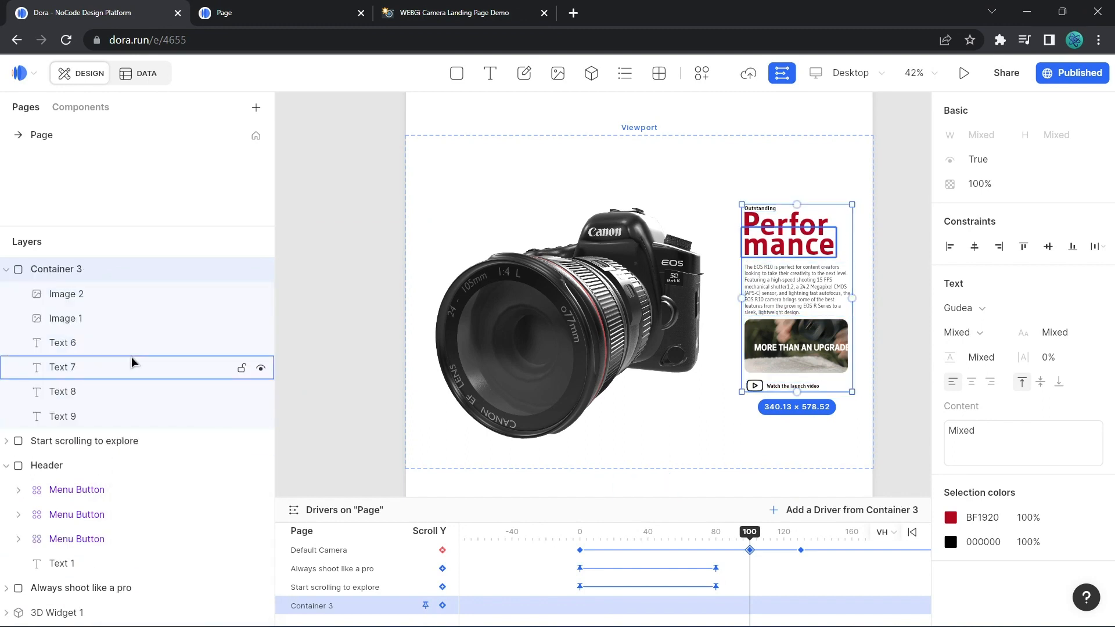
pyautogui.doubleClick(84, 270)
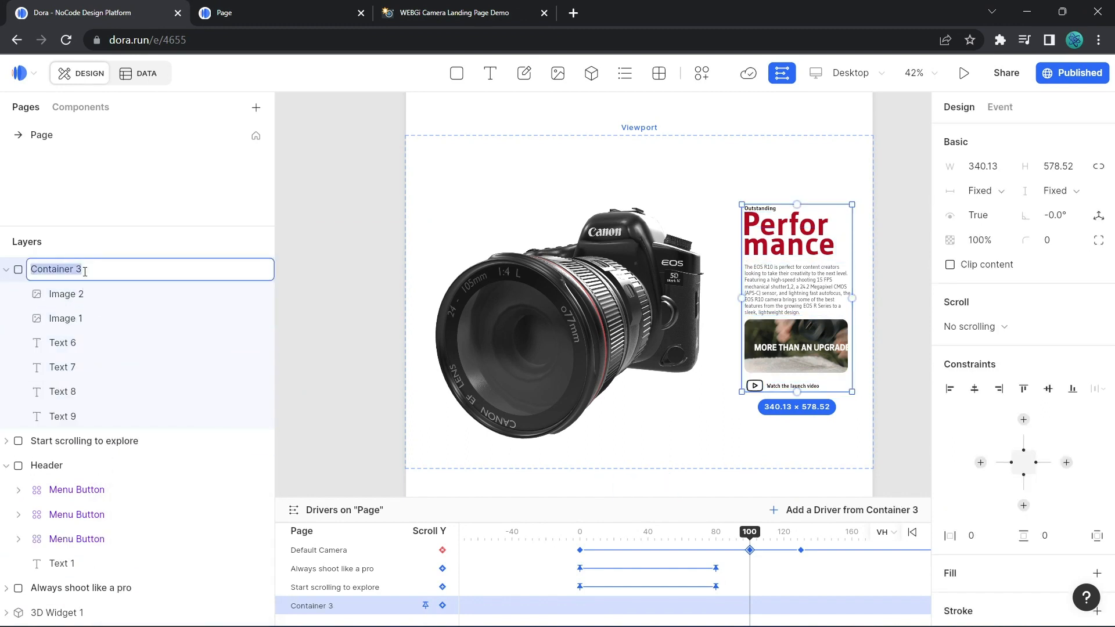
pyautogui.write('Outs')
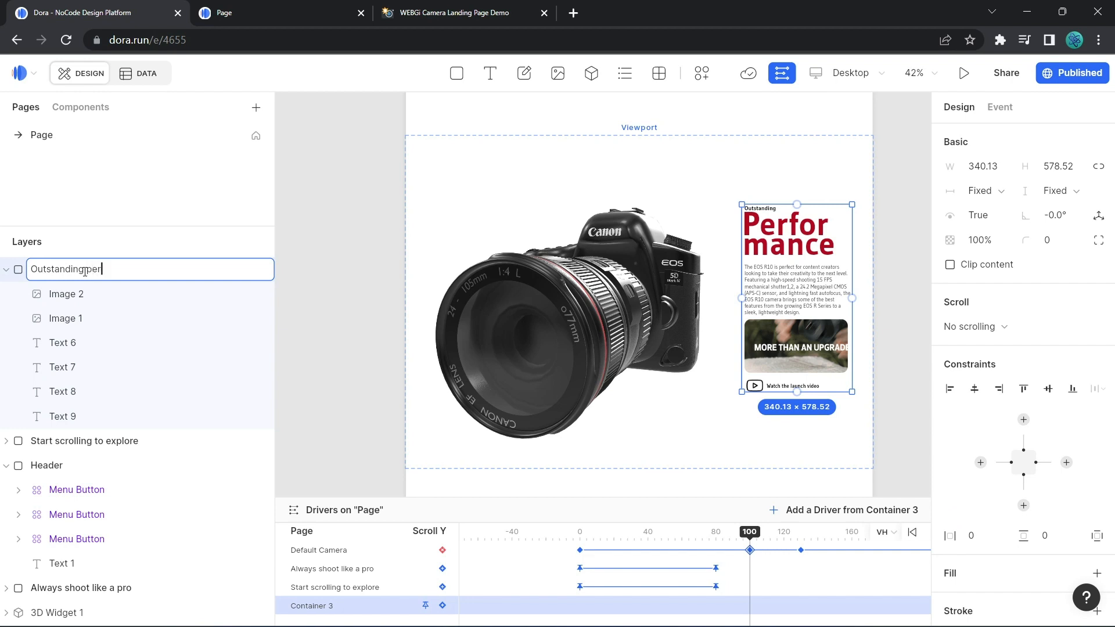
pyautogui.write('tanding performance')
pyautogui.press('Return')
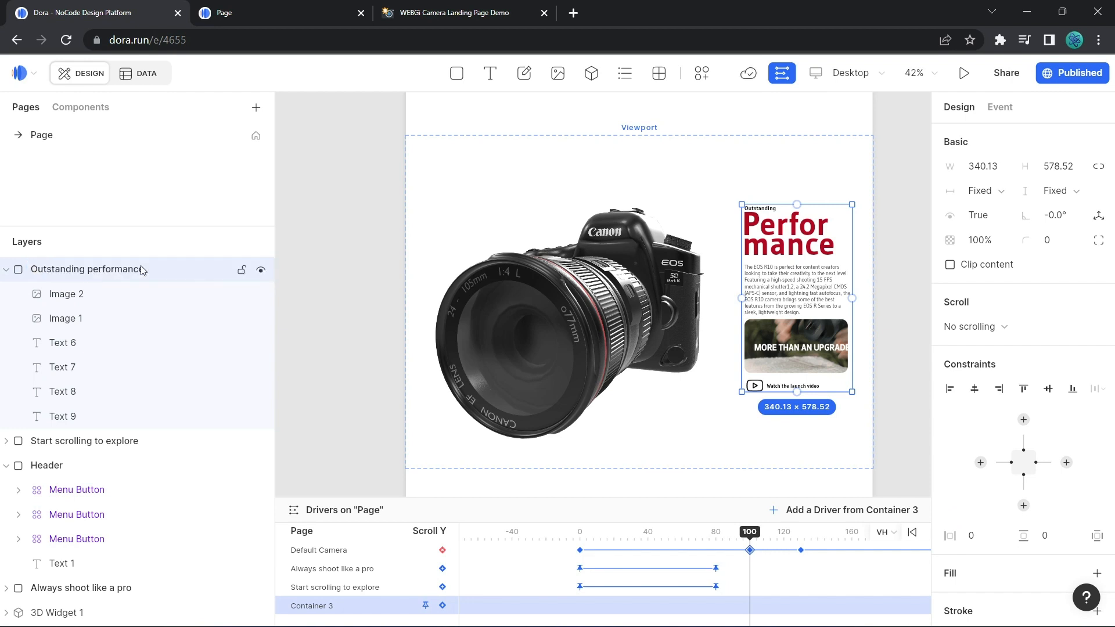
# Collapse the Outstanding performance container's layers and constrain the container's top edge to the Viewport top.
pyautogui.click(7, 270)
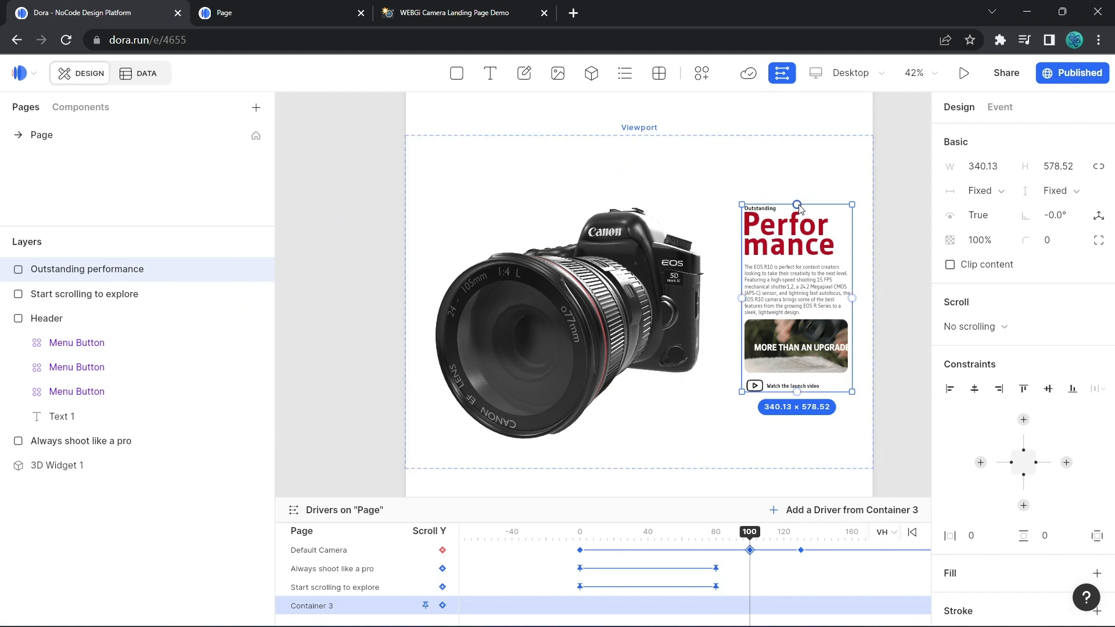
pyautogui.moveTo(798, 205); pyautogui.dragTo(639, 138)
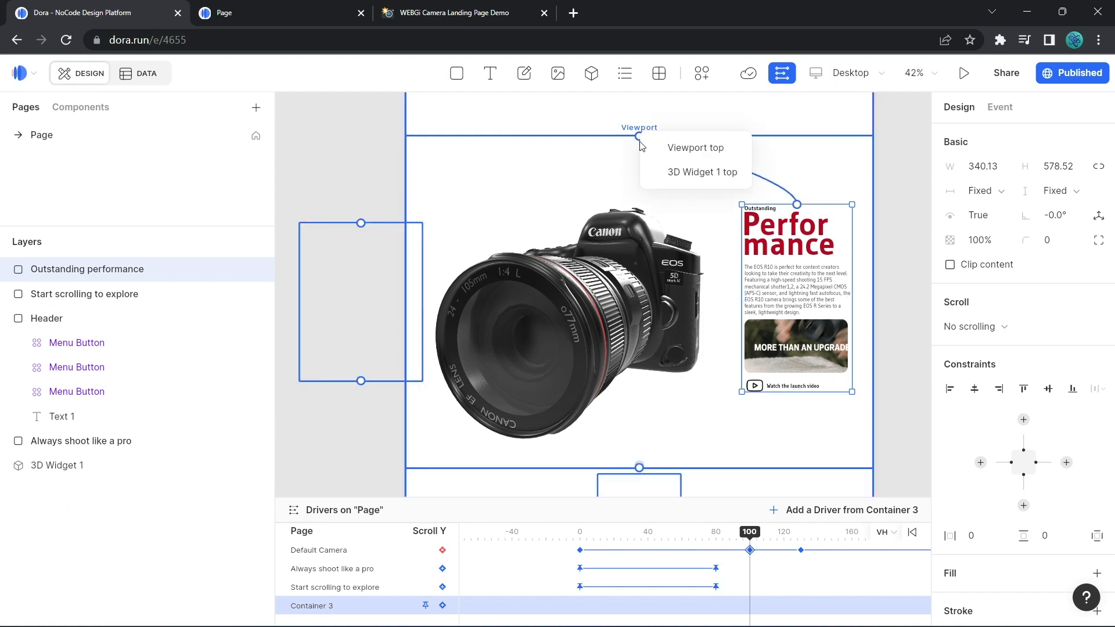
pyautogui.click(697, 149)
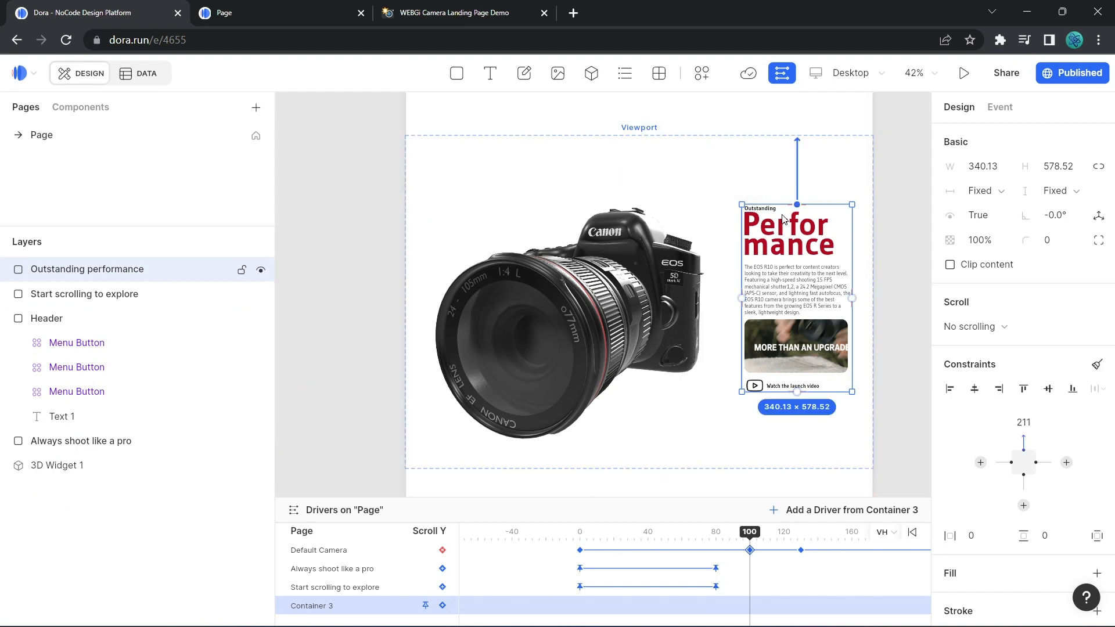
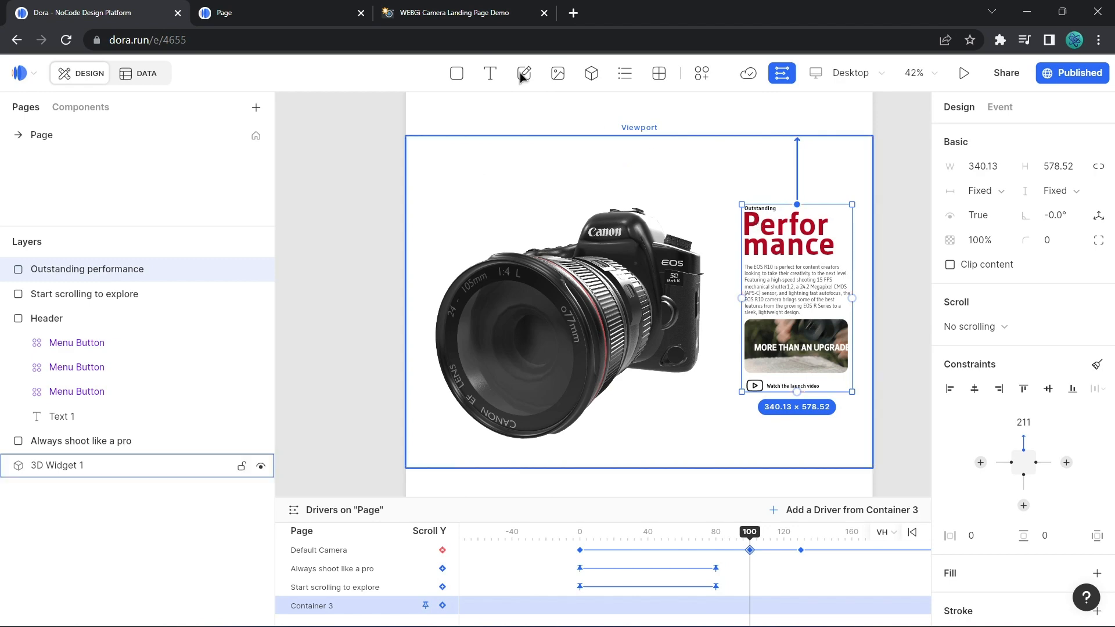
# Examine how the Performance section slides and fades in on the reference page, and return to the Dora editor.
pyautogui.click(436, 16)
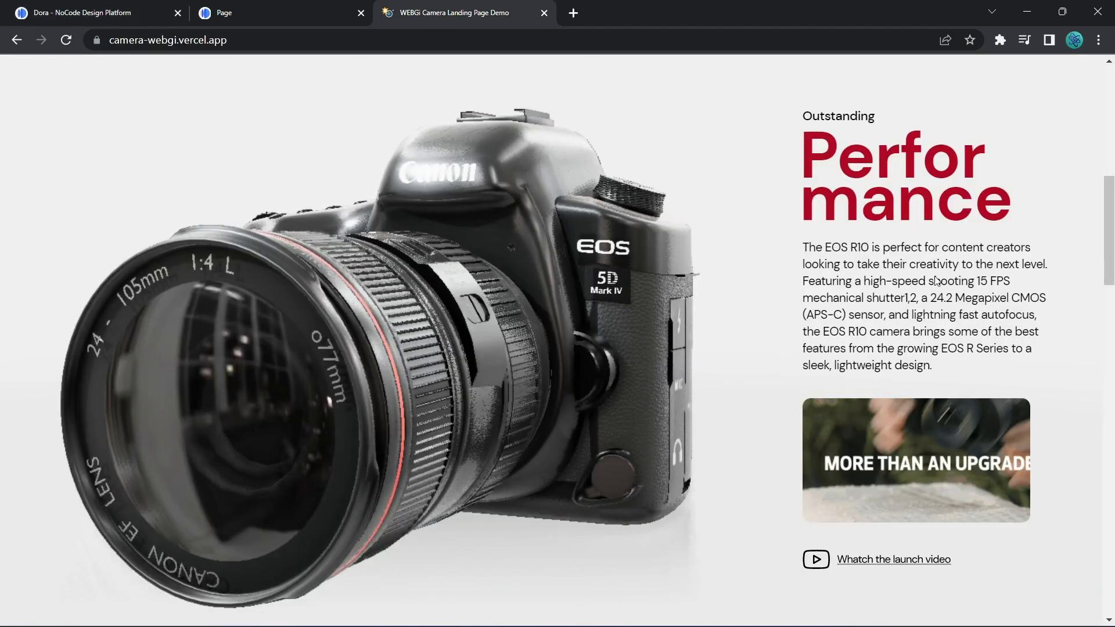
pyautogui.scroll(5, 1018, 302)
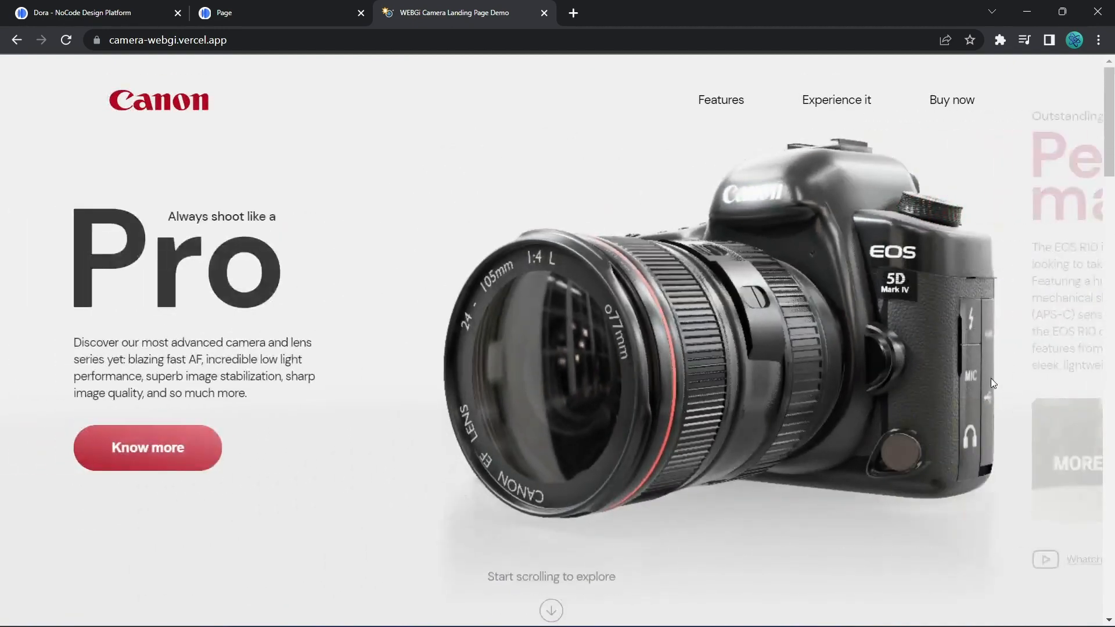
pyautogui.scroll(-3, 1054, 305)
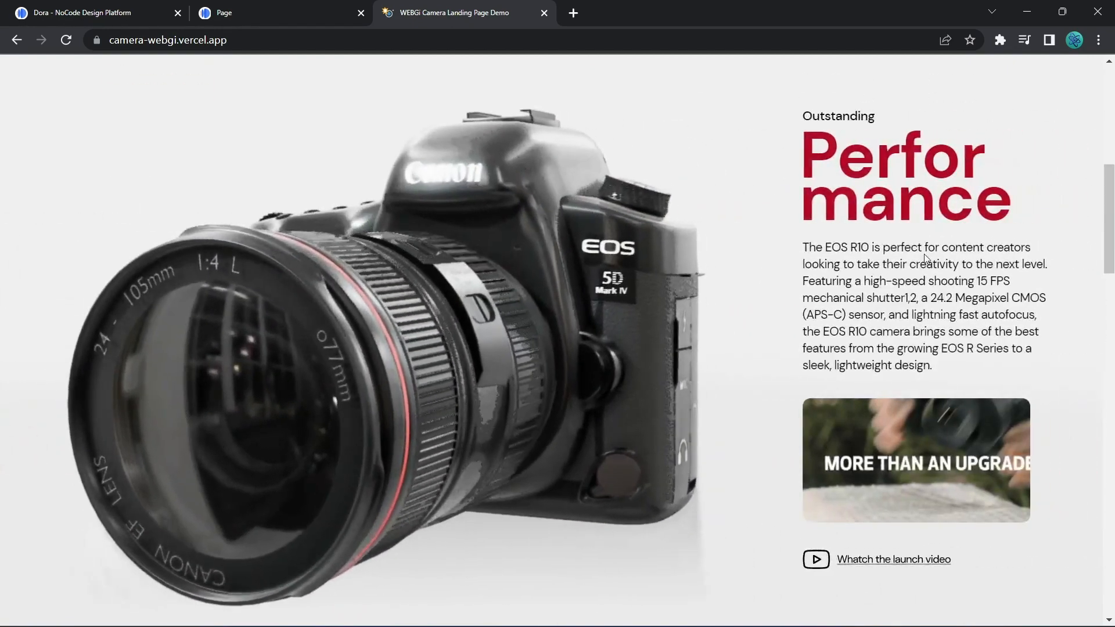
pyautogui.scroll(-3, 907, 295)
pyautogui.scroll(5, 900, 317)
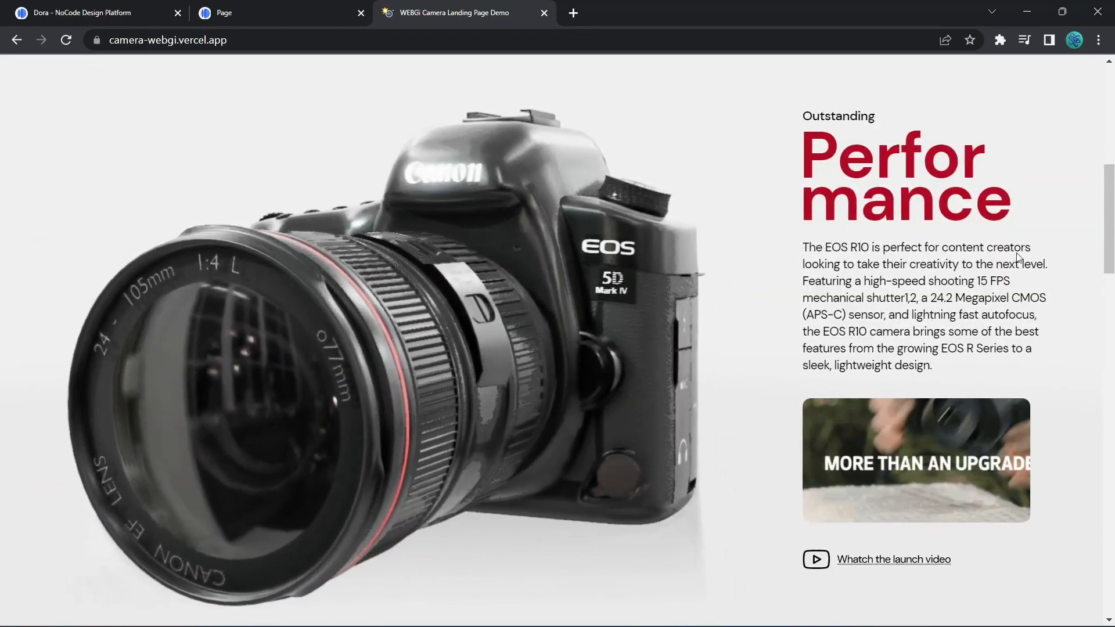
pyautogui.scroll(3, 923, 308)
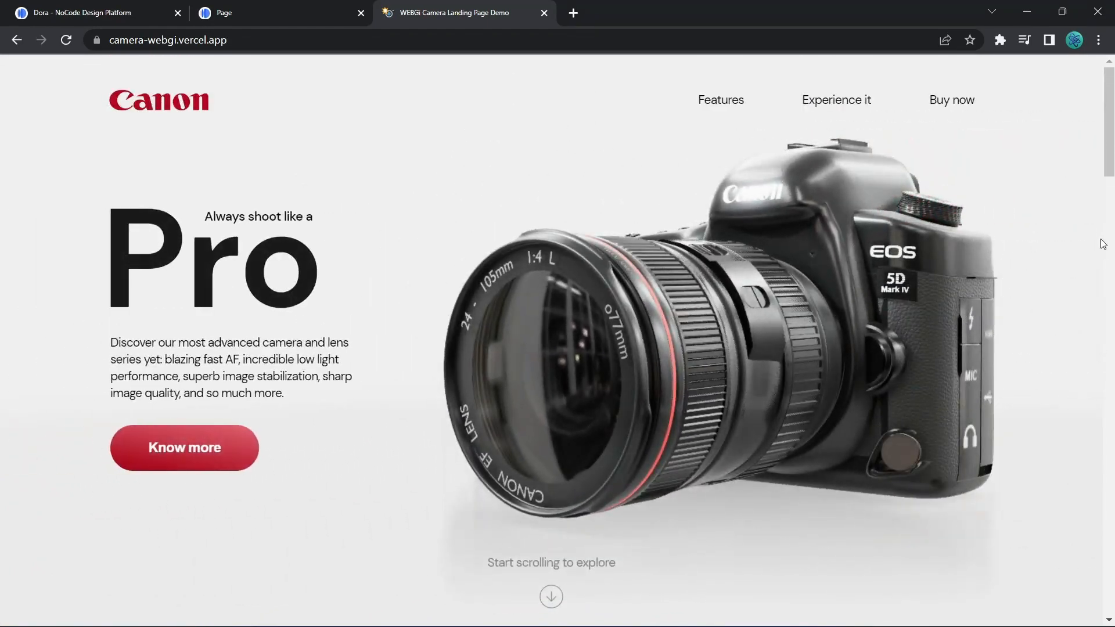
pyautogui.scroll(-3, 973, 282)
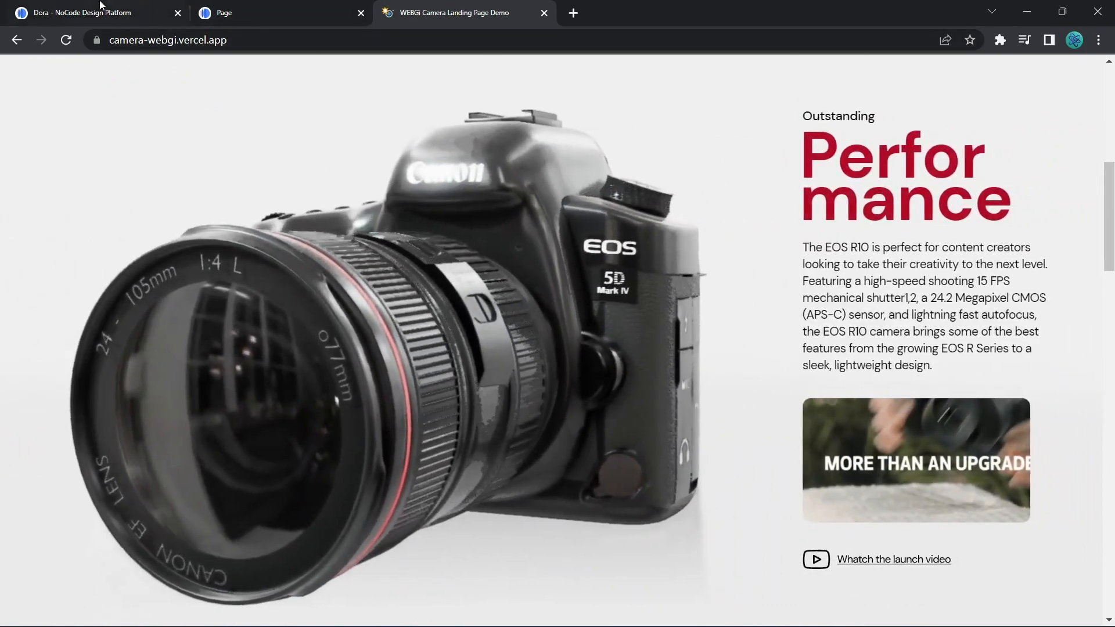
pyautogui.click(81, 12)
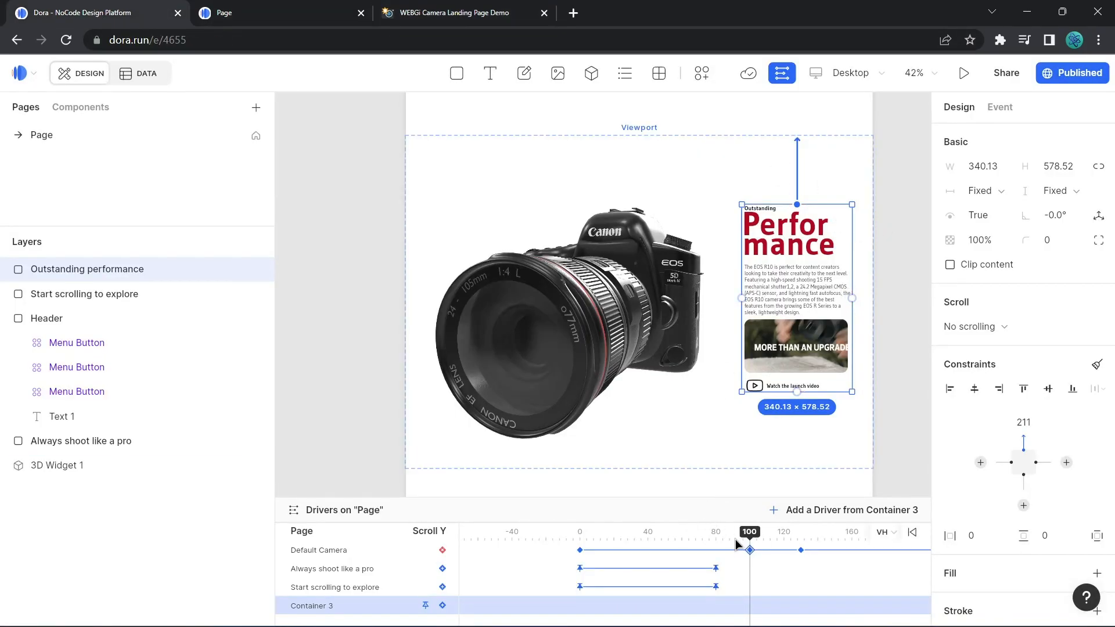
# Add a pinned scroll keyframe for the Outstanding performance container at 20 VH.
pyautogui.moveTo(751, 551); pyautogui.dragTo(616, 538)
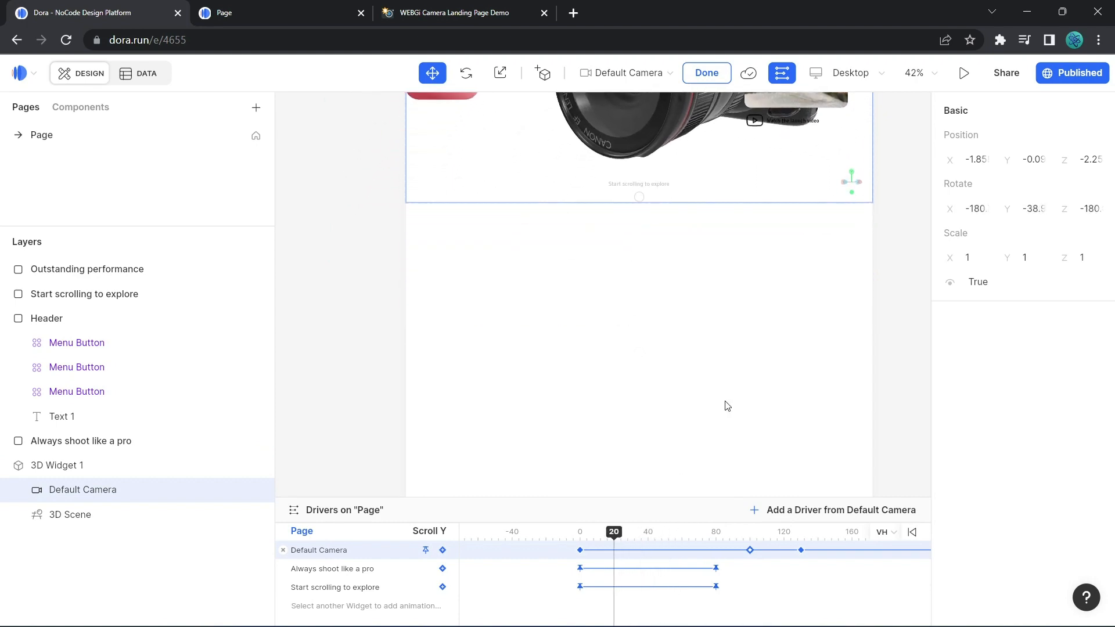
pyautogui.scroll(5, 866, 369)
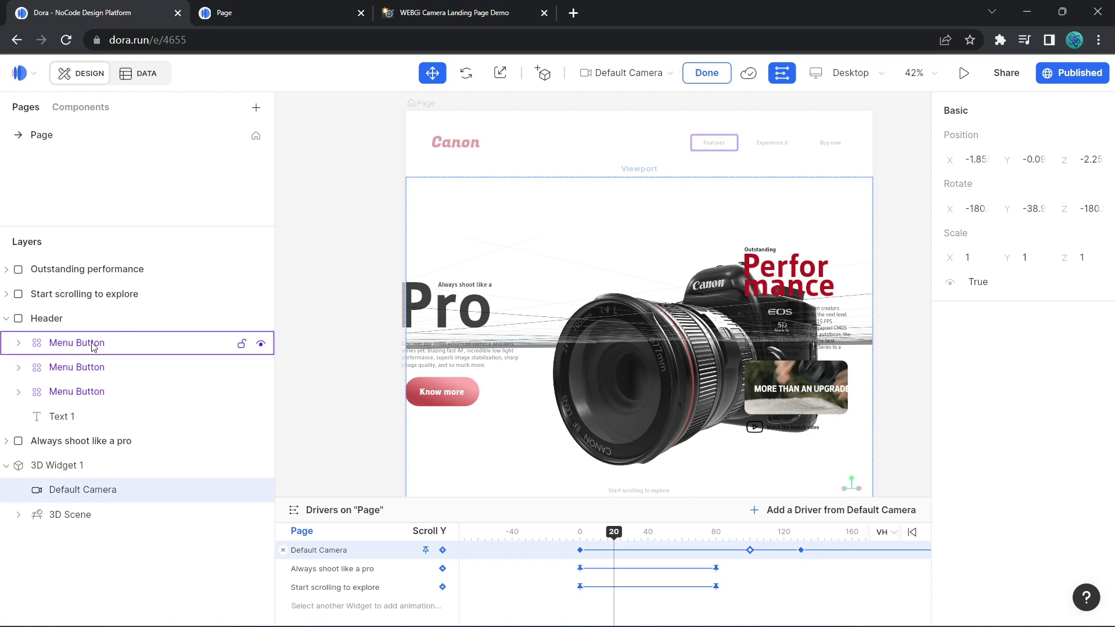
pyautogui.click(84, 284)
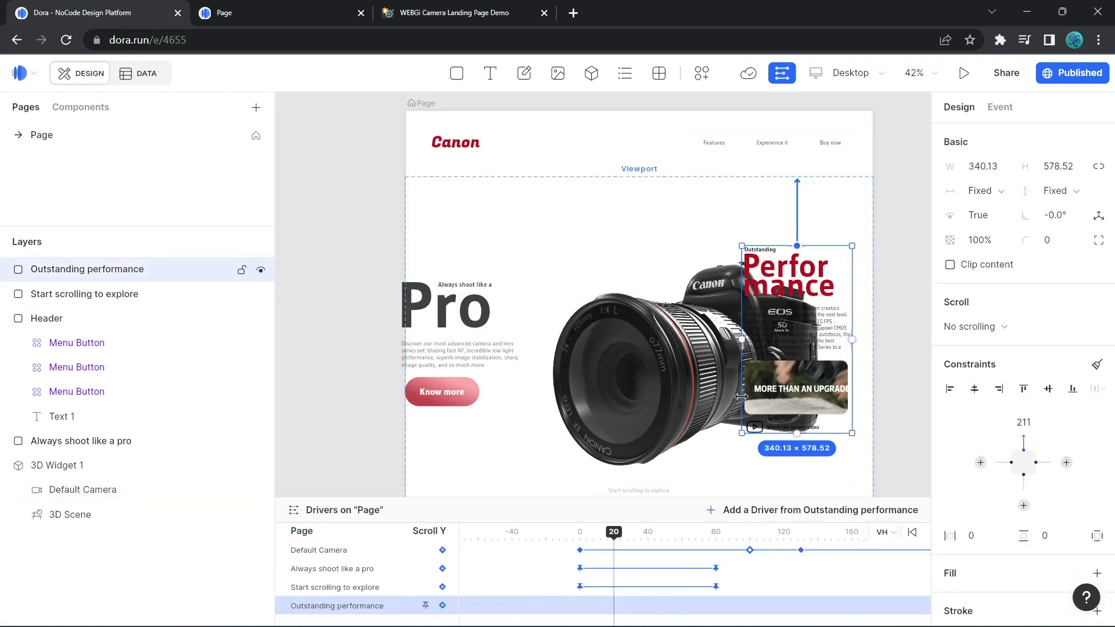
pyautogui.click(443, 607)
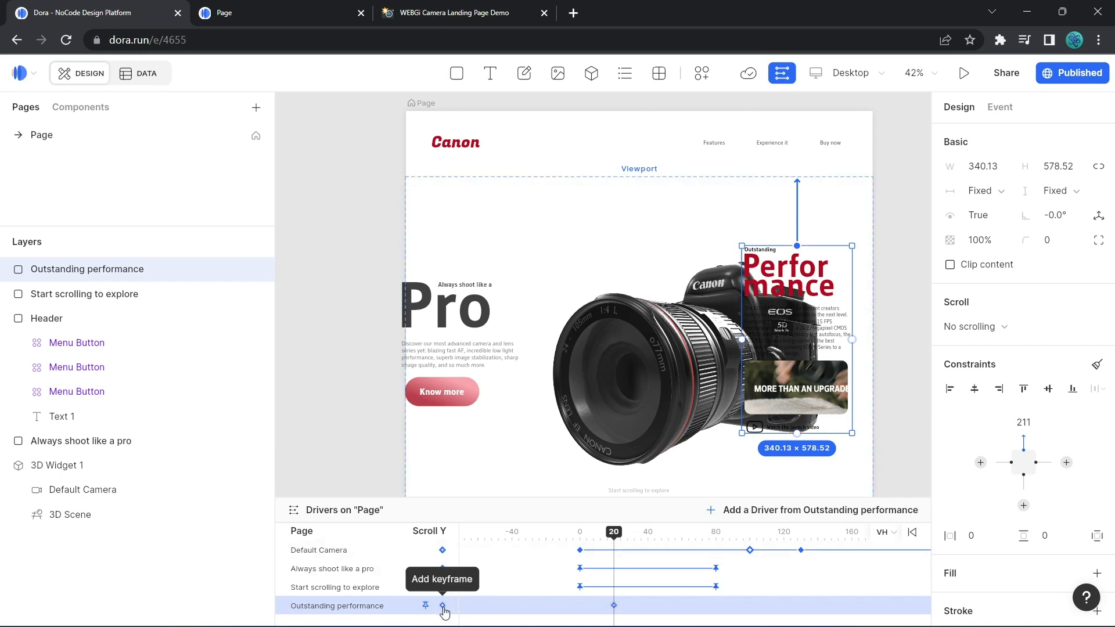
pyautogui.click(443, 607)
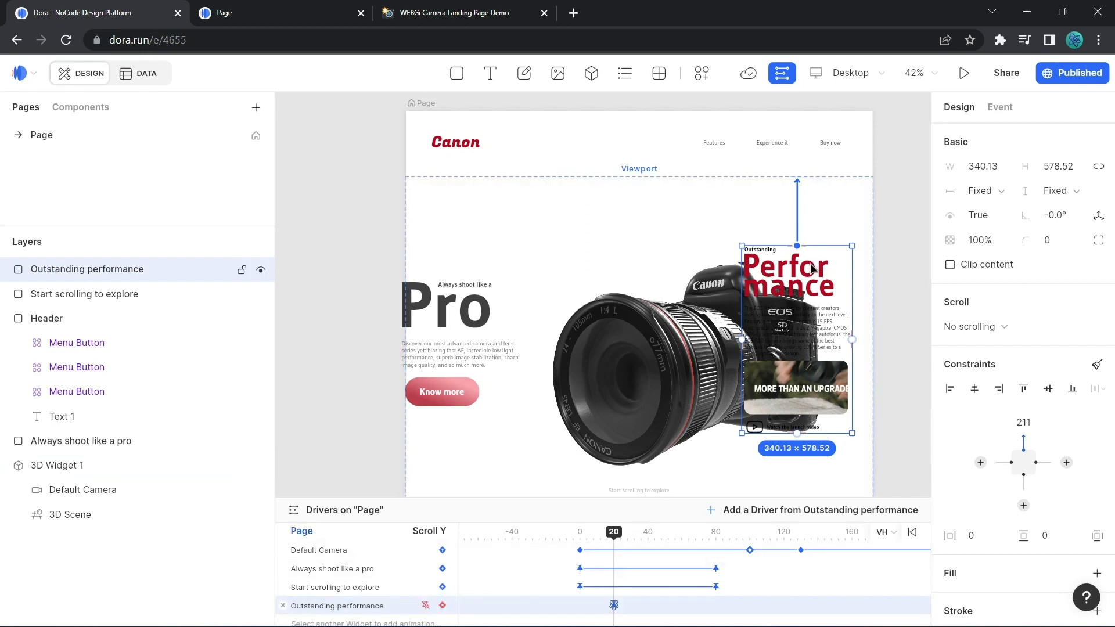
# At the 20 VH keyframe, shift the Outstanding performance container horizontally until it sits outside the viewport's right edge.
pyautogui.hotkey('shift', 'Right')
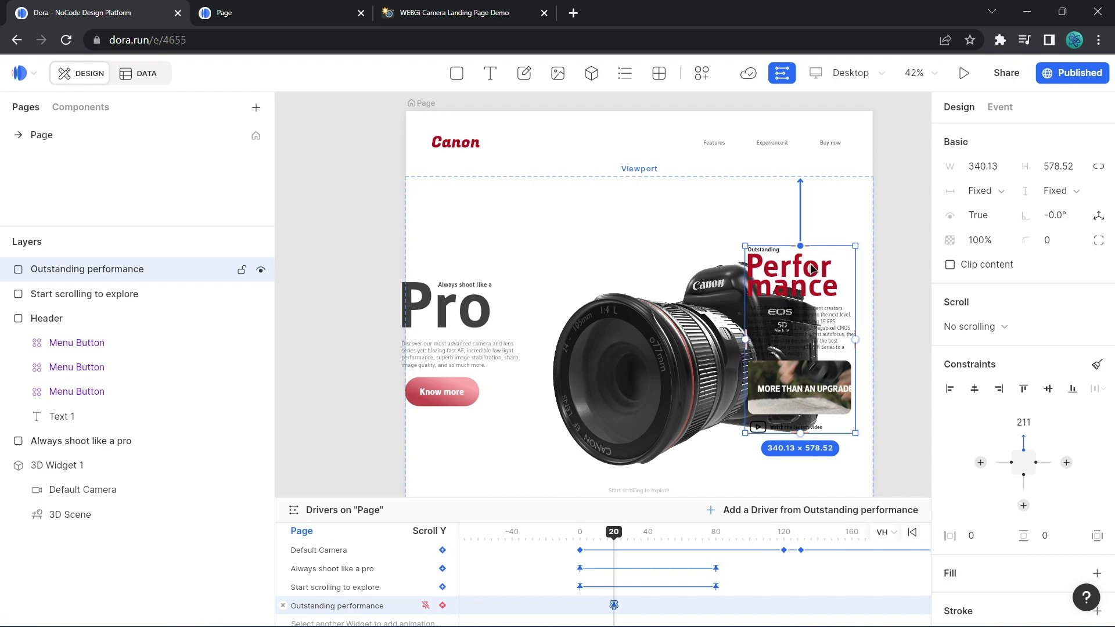
pyautogui.hotkey('shift', 'Right')
pyautogui.hotkey('shift', 'Right')
pyautogui.hotkey('shift', 'Right')
pyautogui.hotkey('shift', 'Right')
pyautogui.hotkey('shift', 'Right')
pyautogui.hotkey('shift', 'Right')
pyautogui.hotkey('shift', 'Right')
pyautogui.hotkey('shift', 'Right')
pyautogui.hotkey('shift', 'Right')
pyautogui.hotkey('shift', 'Right')
pyautogui.hotkey('shift', 'Right')
pyautogui.hotkey('shift', 'Right')
pyautogui.hotkey('shift', 'Right')
pyautogui.hotkey('shift', 'Right')
pyautogui.hotkey('shift', 'Right')
pyautogui.hotkey('shift', 'Right')
pyautogui.hotkey('shift', 'Right')
pyautogui.hotkey('shift', 'Right')
pyautogui.hotkey('shift', 'Right')
pyautogui.hotkey('shift', 'Right')
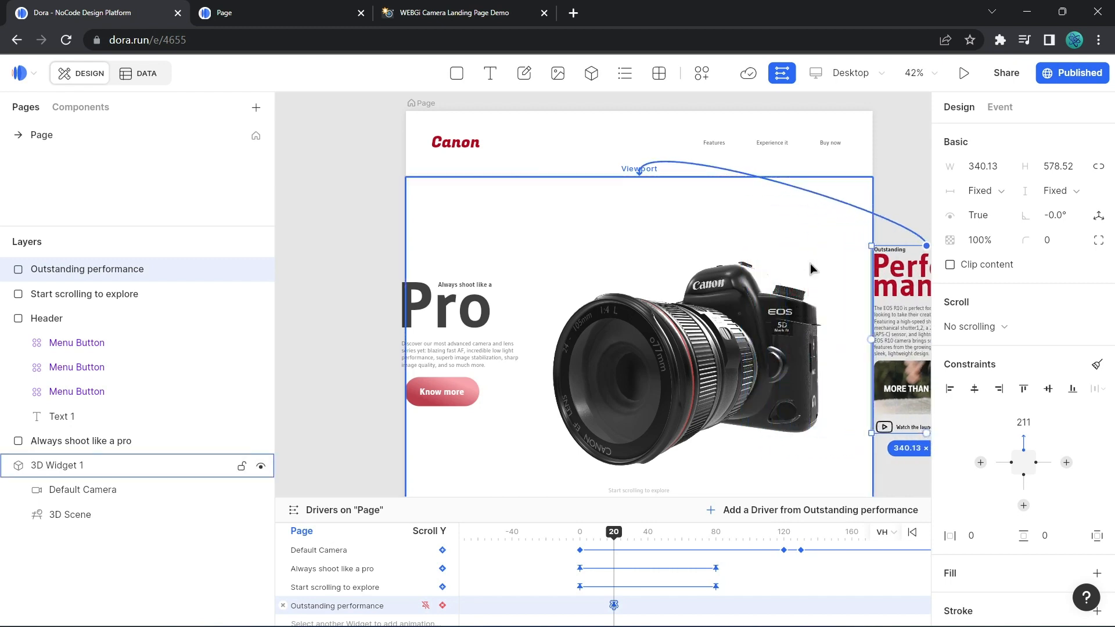
pyautogui.hotkey('shift', 'Right')
pyautogui.hotkey('shift', 'Right')
pyautogui.hotkey('shift', 'Right')
pyautogui.hotkey('shift', 'Right')
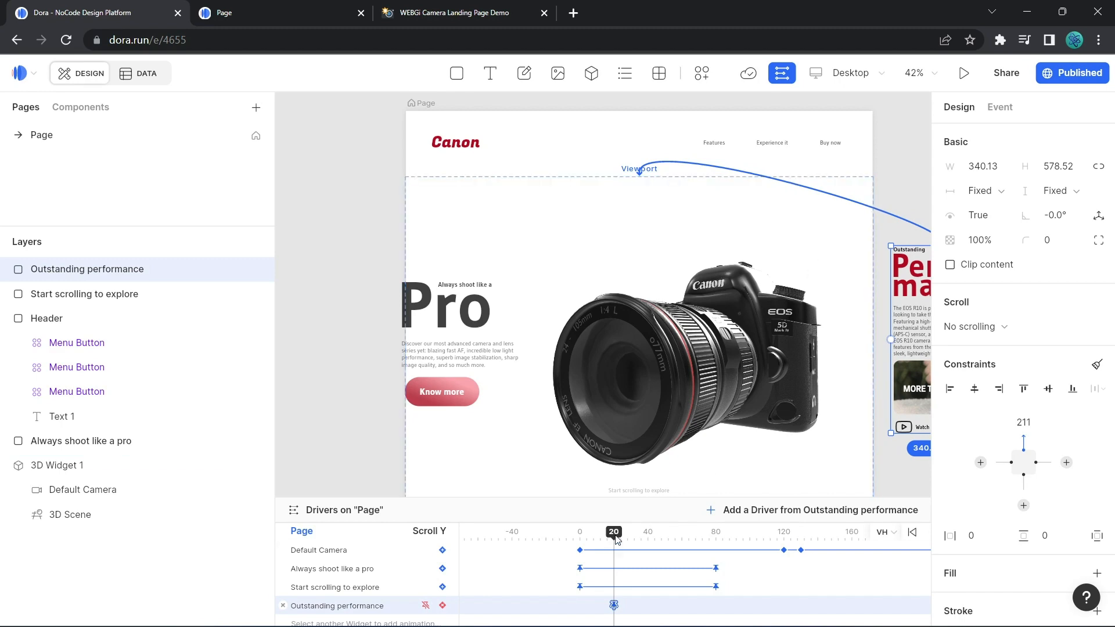
# At 120 VH, shift the Outstanding performance container back inside the viewport beside the camera, creating its end keyframe.
pyautogui.moveTo(618, 539); pyautogui.dragTo(809, 523)
pyautogui.scroll(-10, 902, 352)
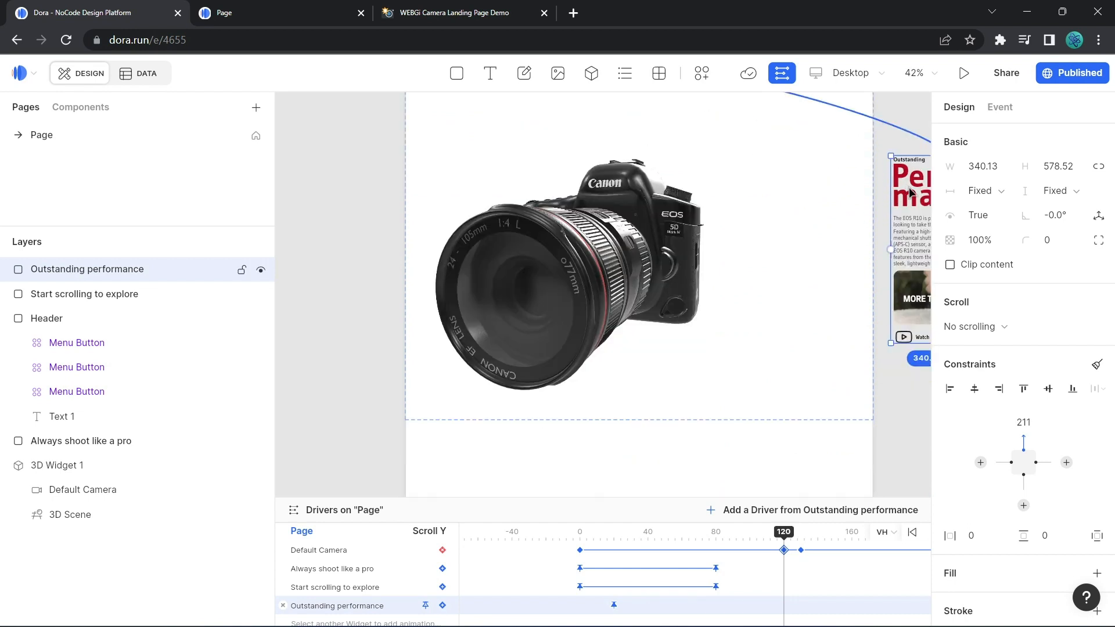
pyautogui.hotkey('shift', 'Left')
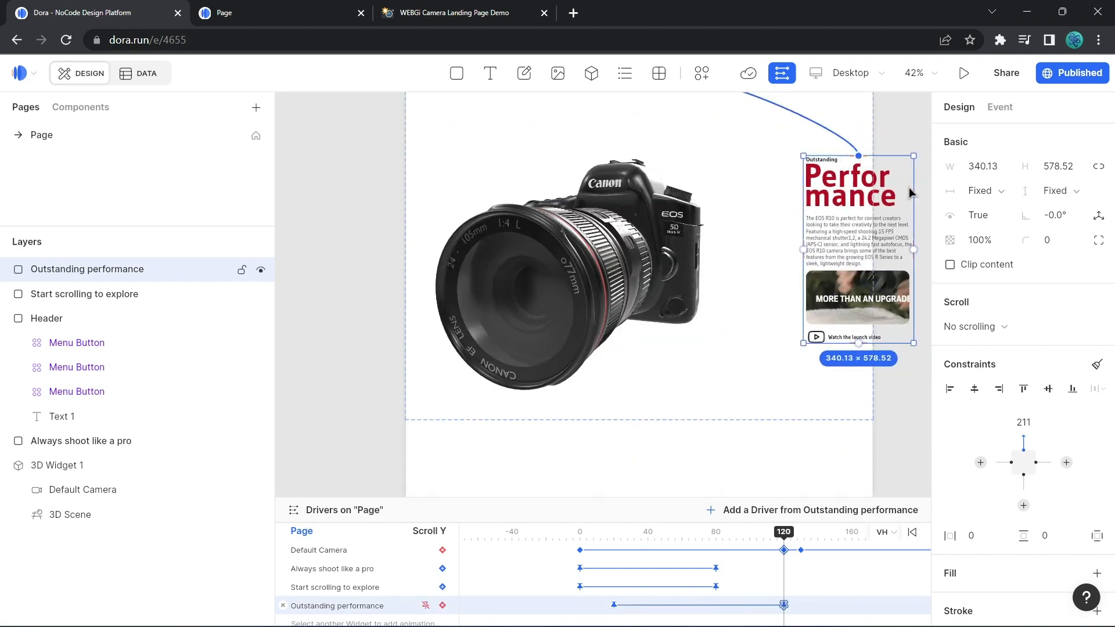
pyautogui.hotkey('shift', 'Left')
pyautogui.hotkey('shift', 'Left')
pyautogui.hotkey('shift', 'Left')
pyautogui.hotkey('shift', 'Left')
pyautogui.hotkey('shift', 'Left')
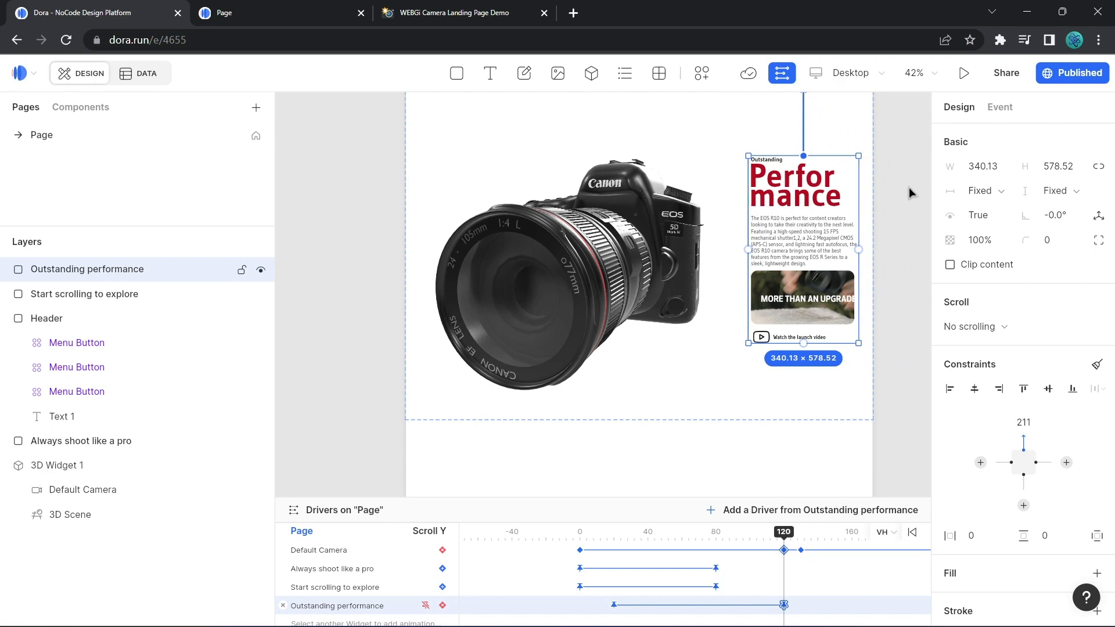
# Set the Outstanding performance container's opacity to 0% at its 20 VH keyframe.
pyautogui.click(613, 539)
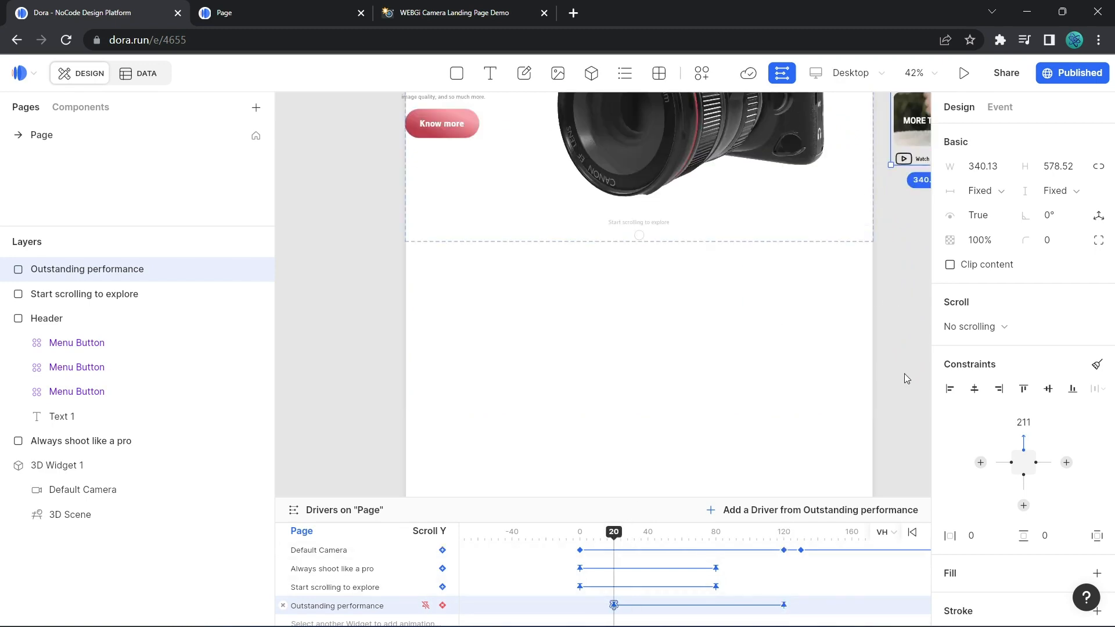
pyautogui.click(984, 238)
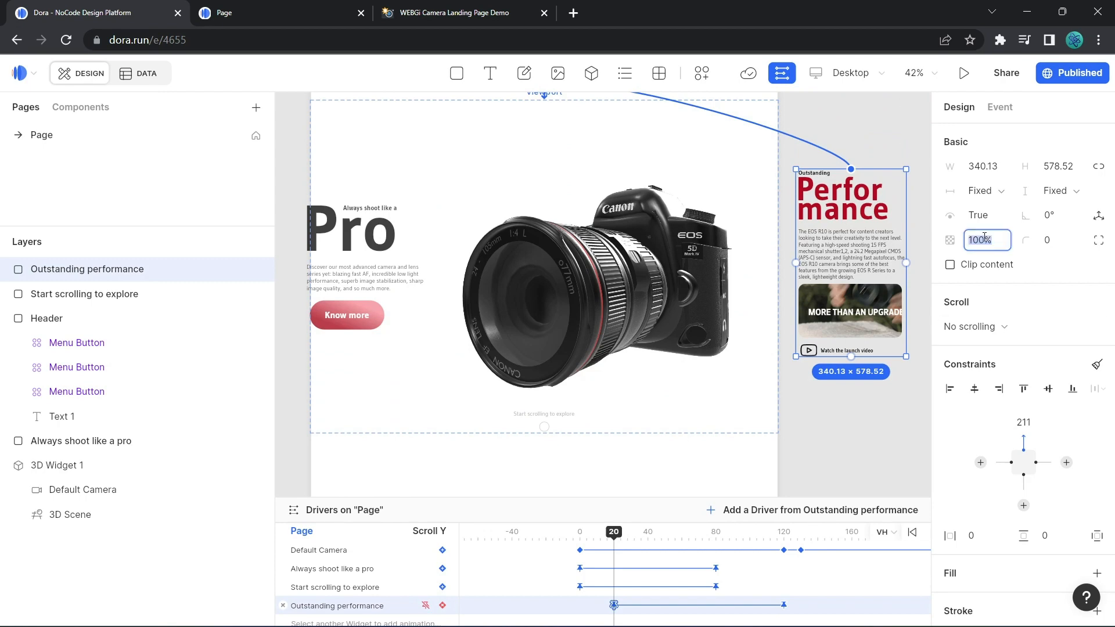
pyautogui.write('0')
pyautogui.press('Return')
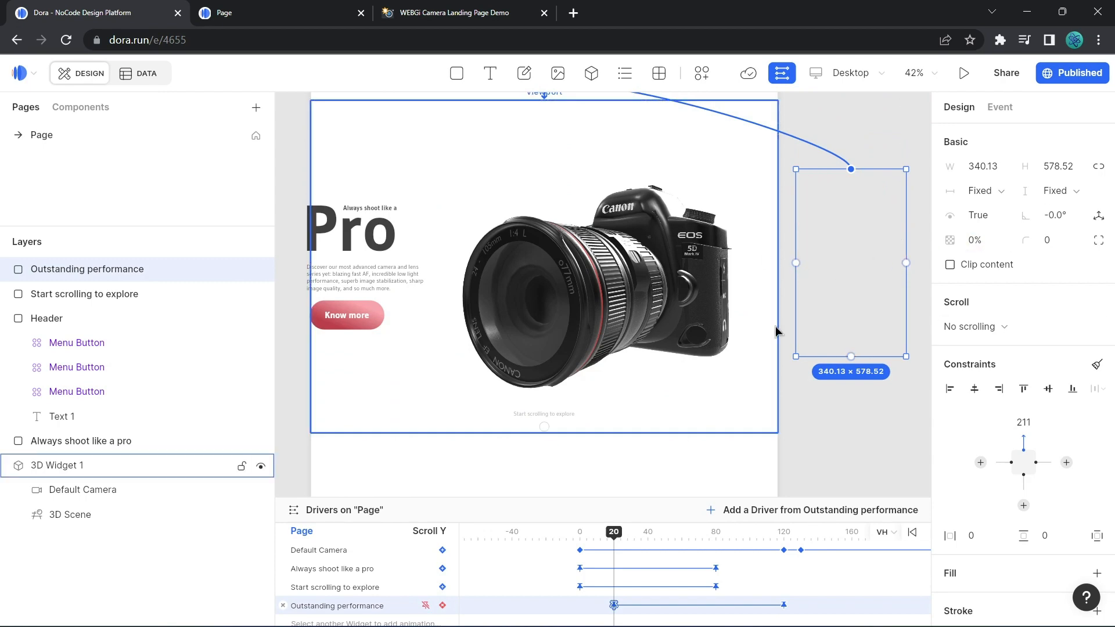
pyautogui.scroll(1, 789, 430)
pyautogui.scroll(-2, 789, 430)
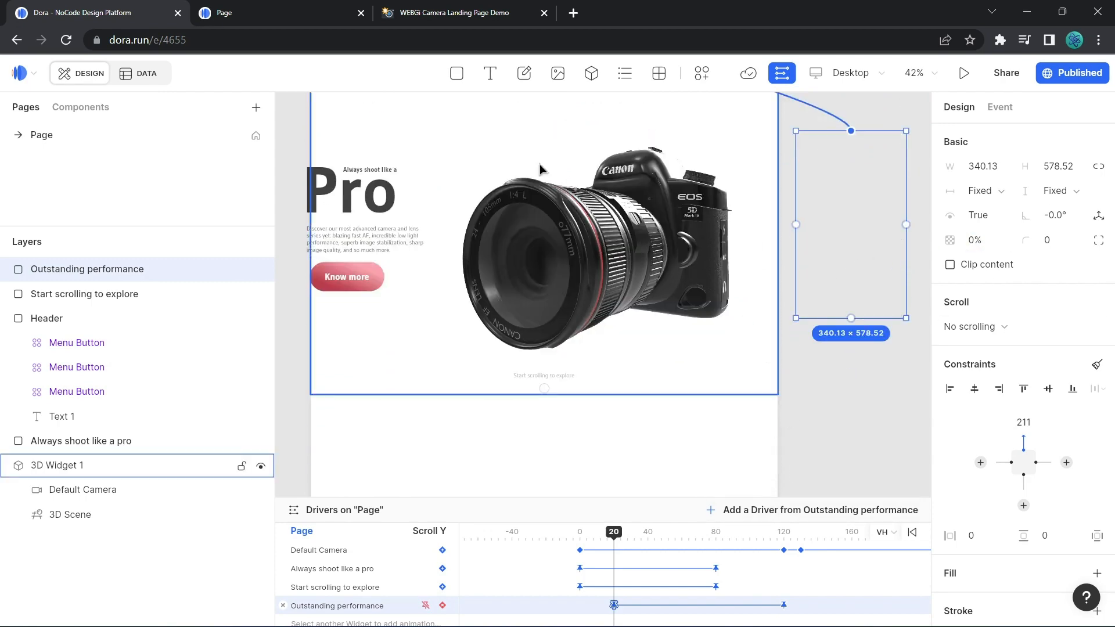
# Reload the published page, scroll through it to check the Performance section's entrance, and return to the Dora editor.
pyautogui.click(304, 11)
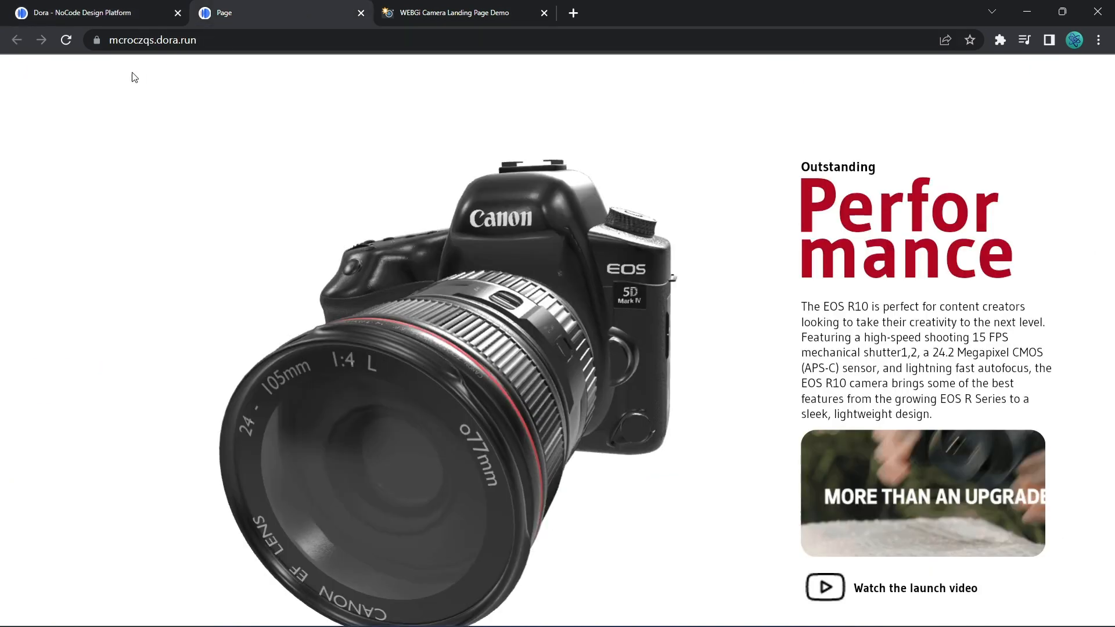
pyautogui.click(66, 40)
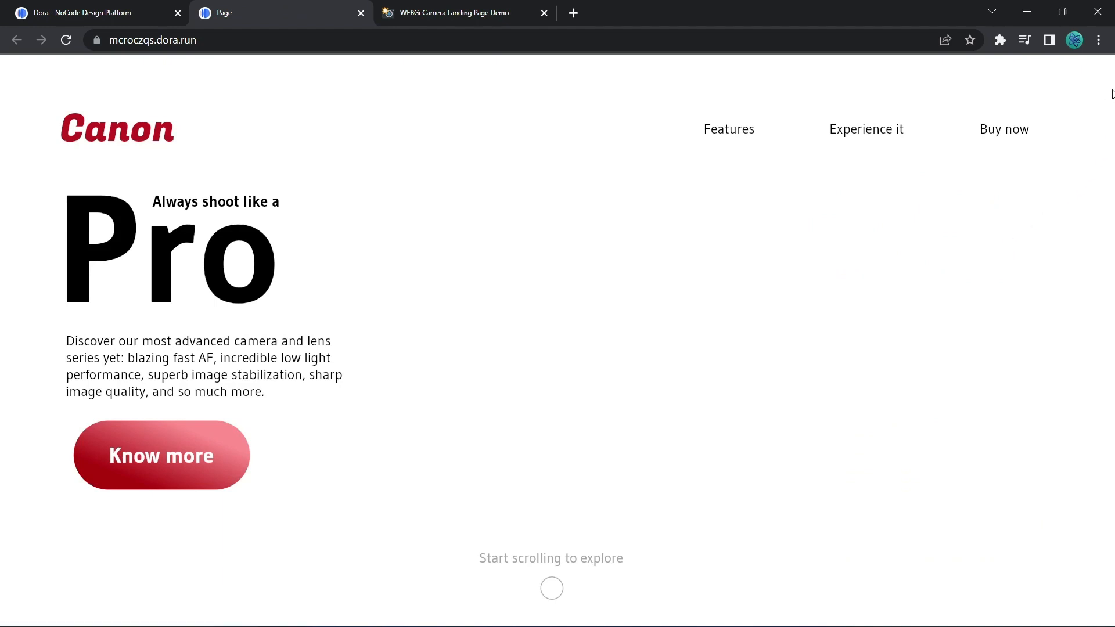
pyautogui.moveTo(1112, 92); pyautogui.dragTo(1098, 194)
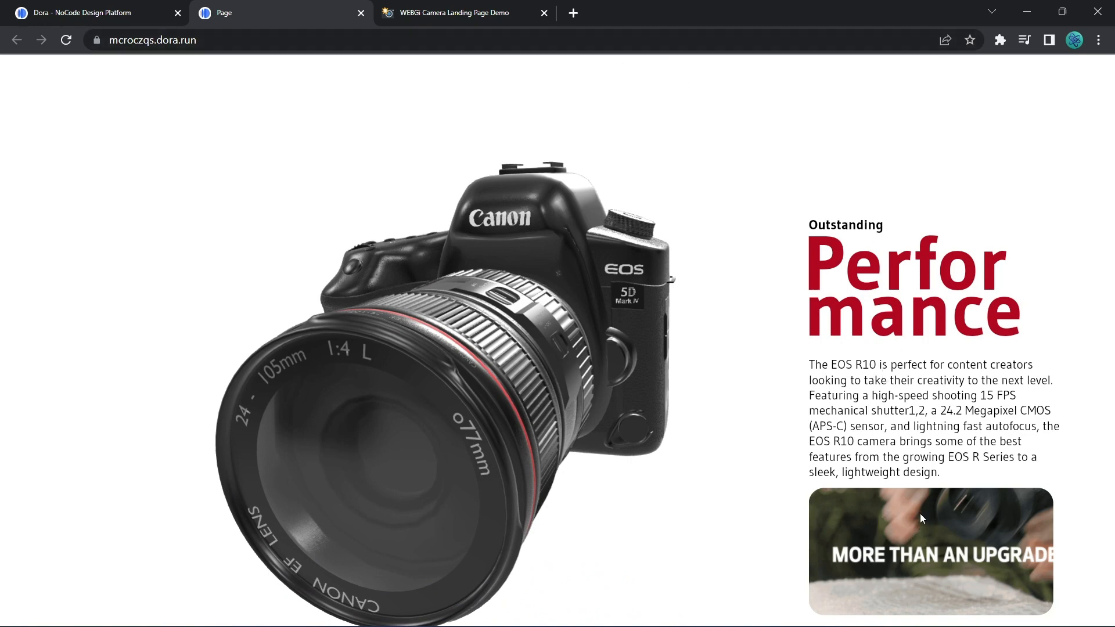
pyautogui.click(115, 13)
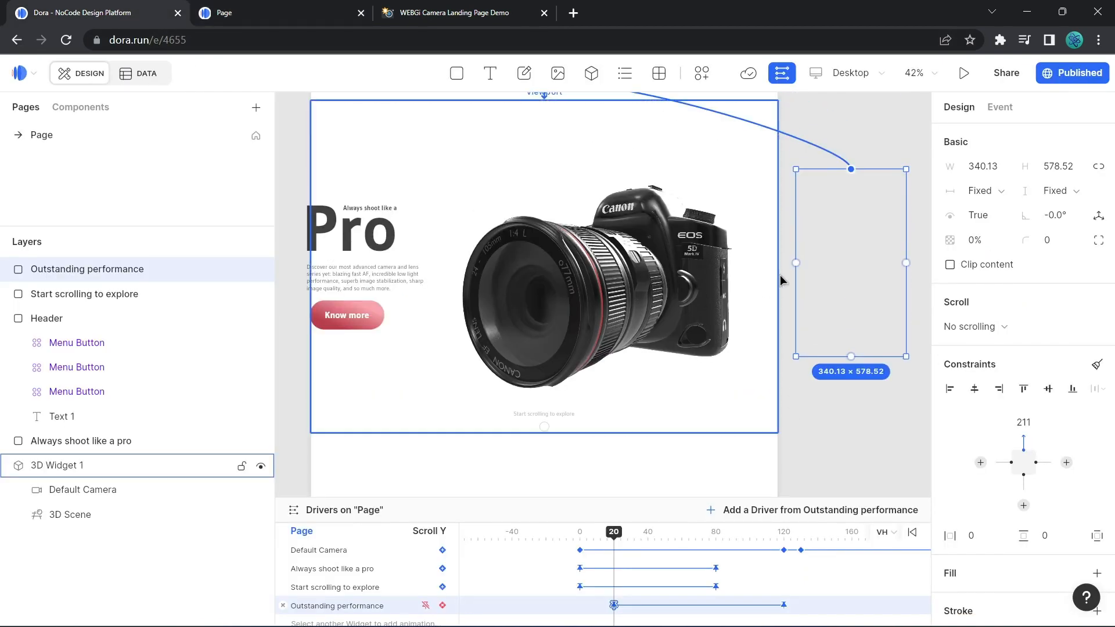
# Set the Outstanding performance container's top offset to 100 at both its 20 VH and 120 VH keyframes.
pyautogui.scroll(1, 824, 318)
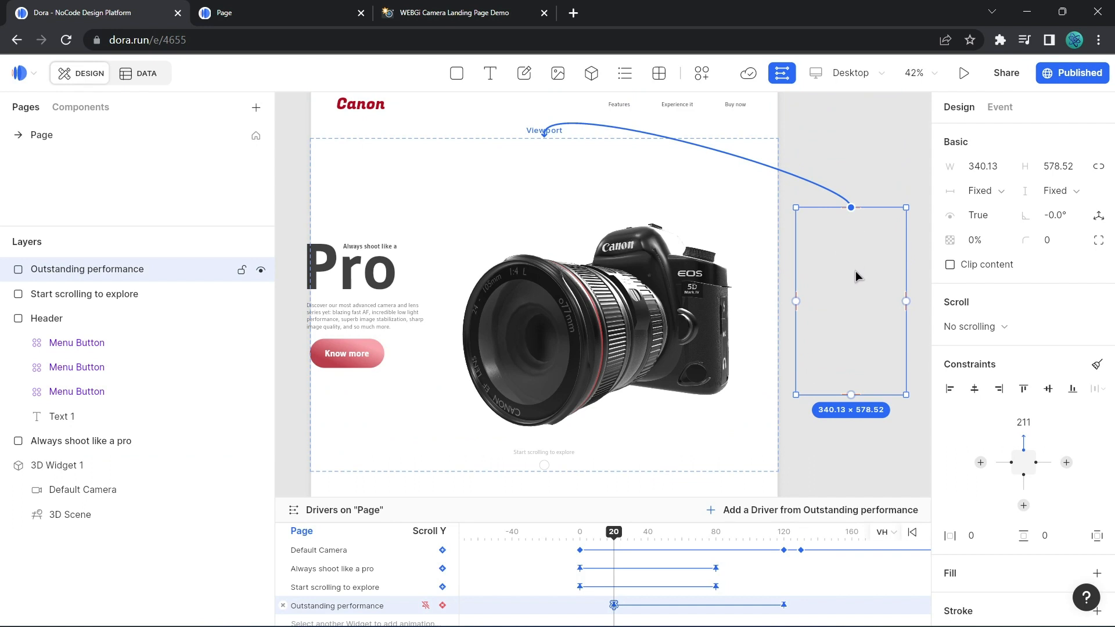
pyautogui.moveTo(854, 284); pyautogui.dragTo(853, 246)
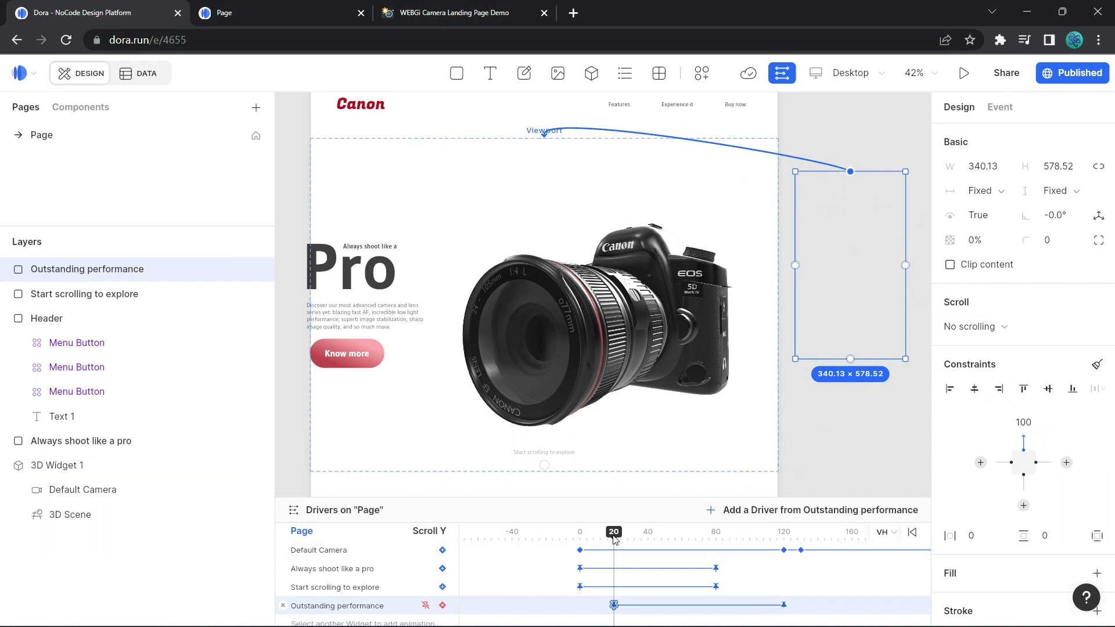
pyautogui.moveTo(615, 535); pyautogui.dragTo(784, 537)
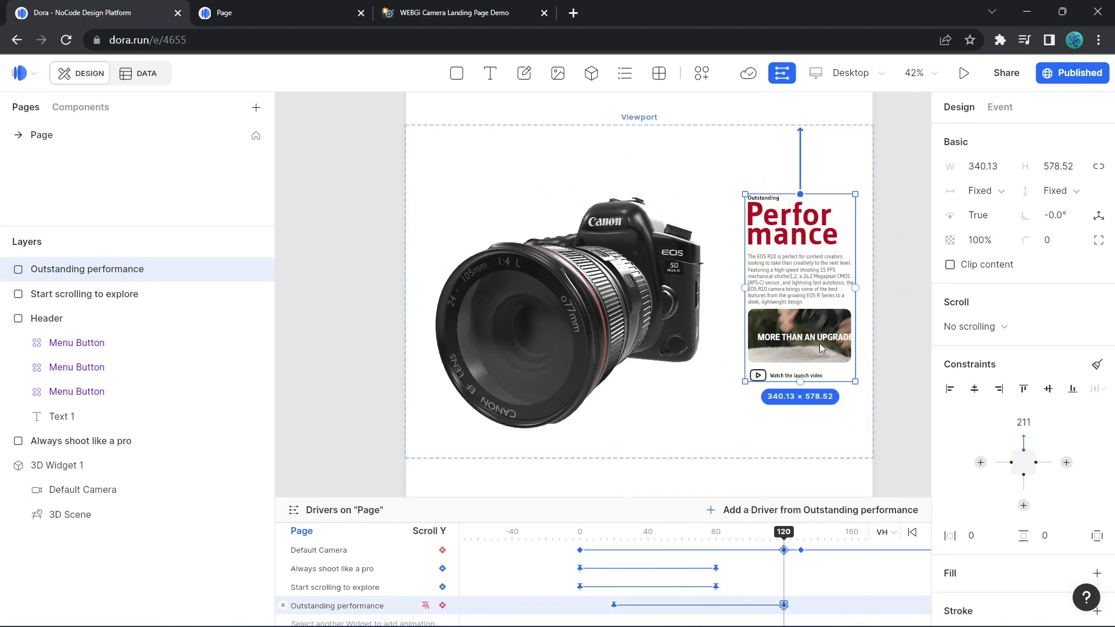
pyautogui.click(1024, 422)
pyautogui.press('Return')
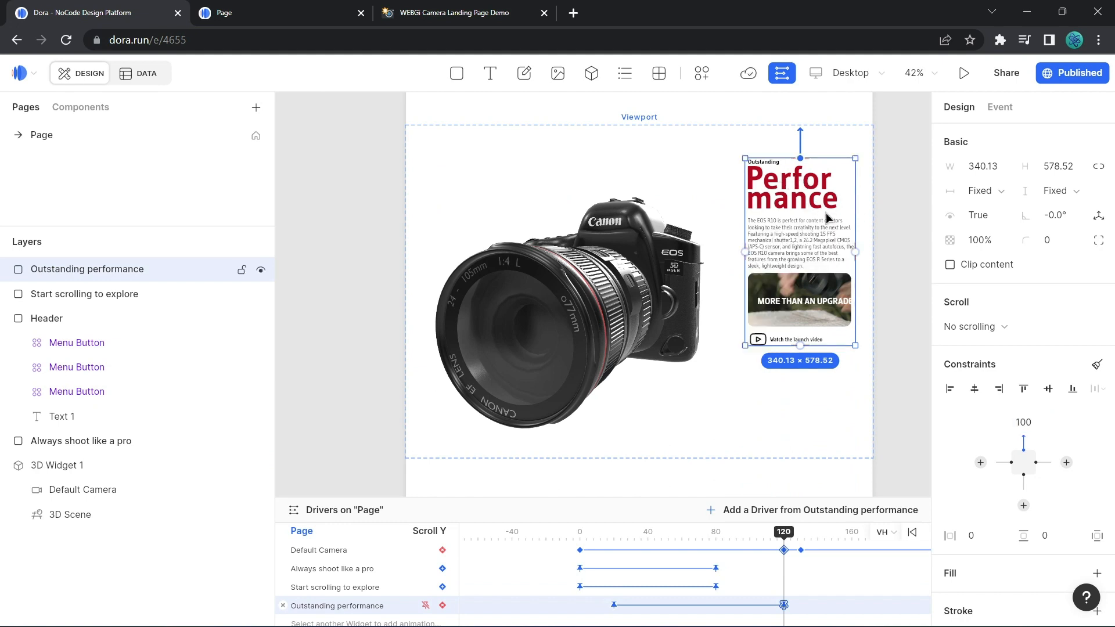
# Reload the published page, scroll down to check the Performance section's vertical position, and return to the Dora editor.
pyautogui.moveTo(865, 209); pyautogui.dragTo(866, 282)
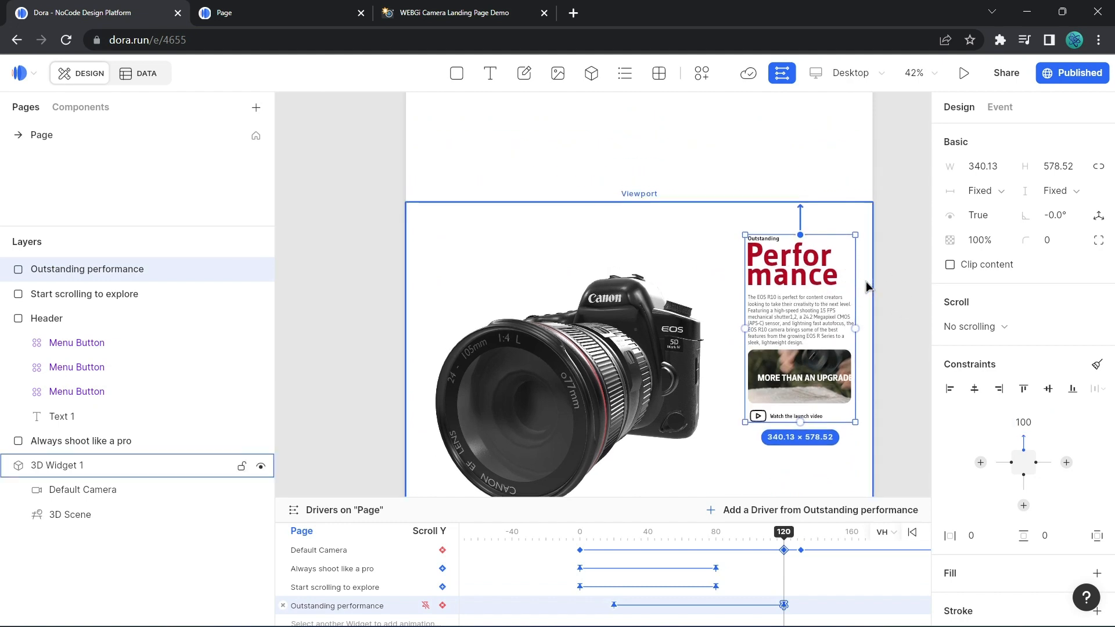
pyautogui.click(282, 11)
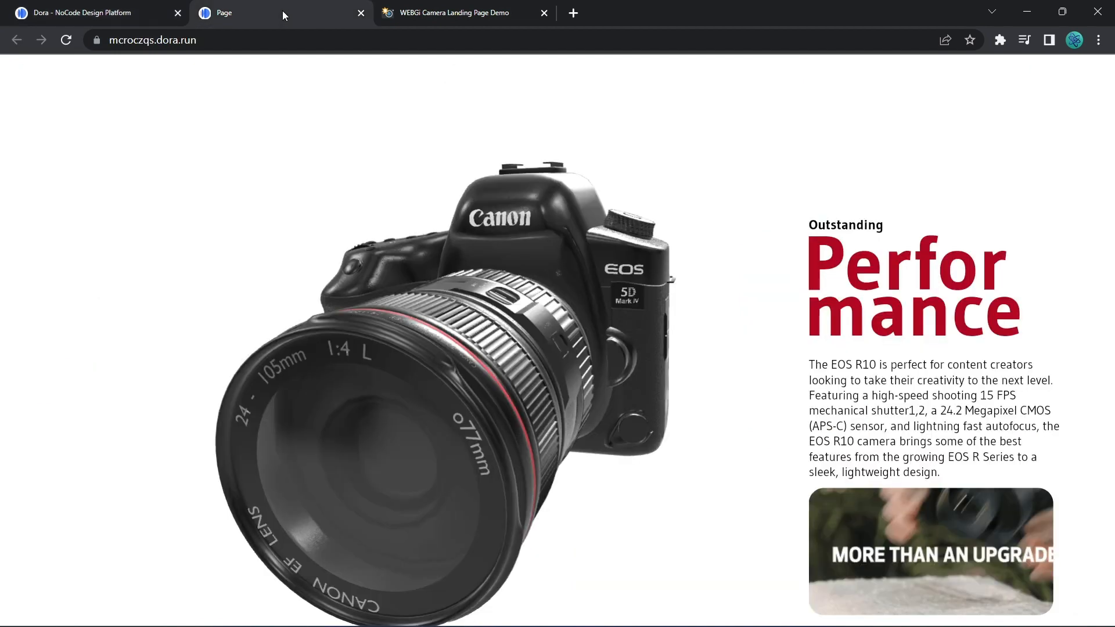
pyautogui.click(74, 47)
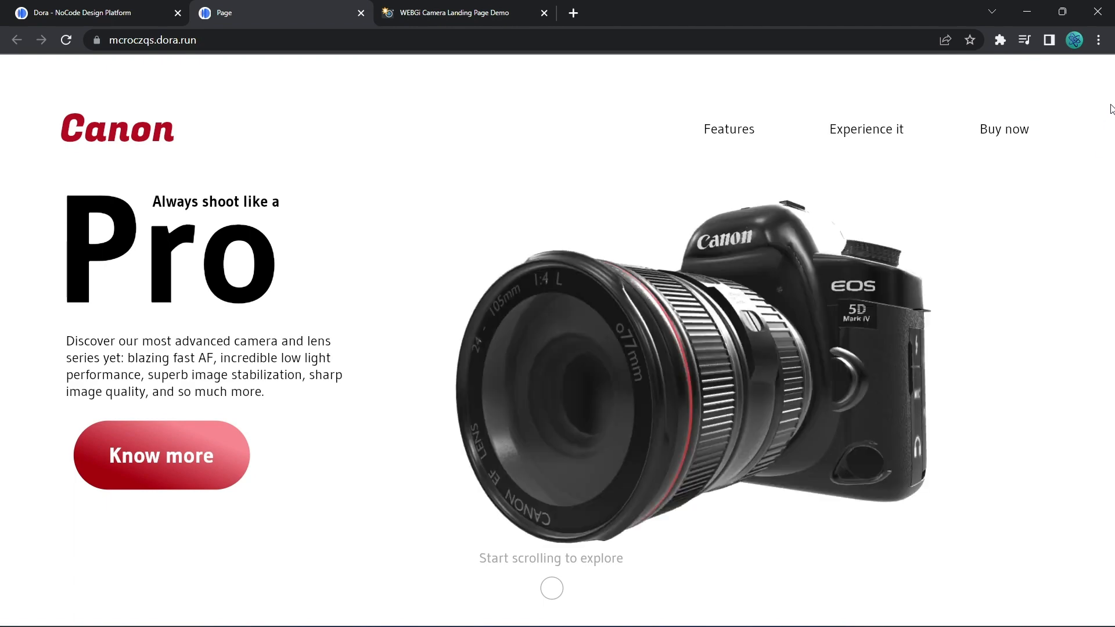
pyautogui.moveTo(1111, 109); pyautogui.dragTo(1112, 187)
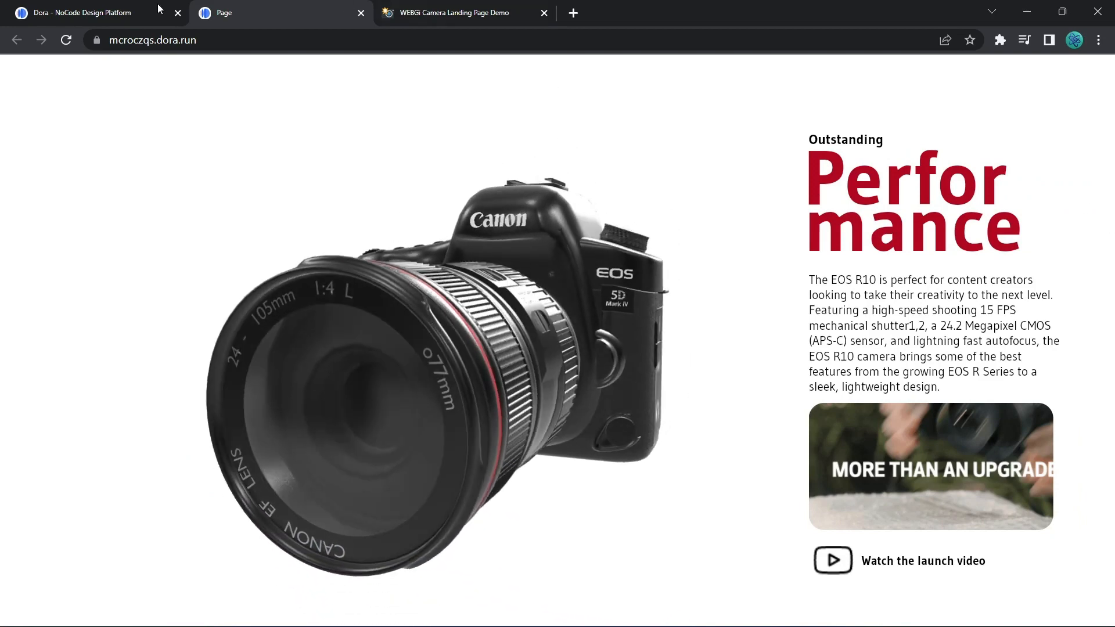
pyautogui.click(101, 13)
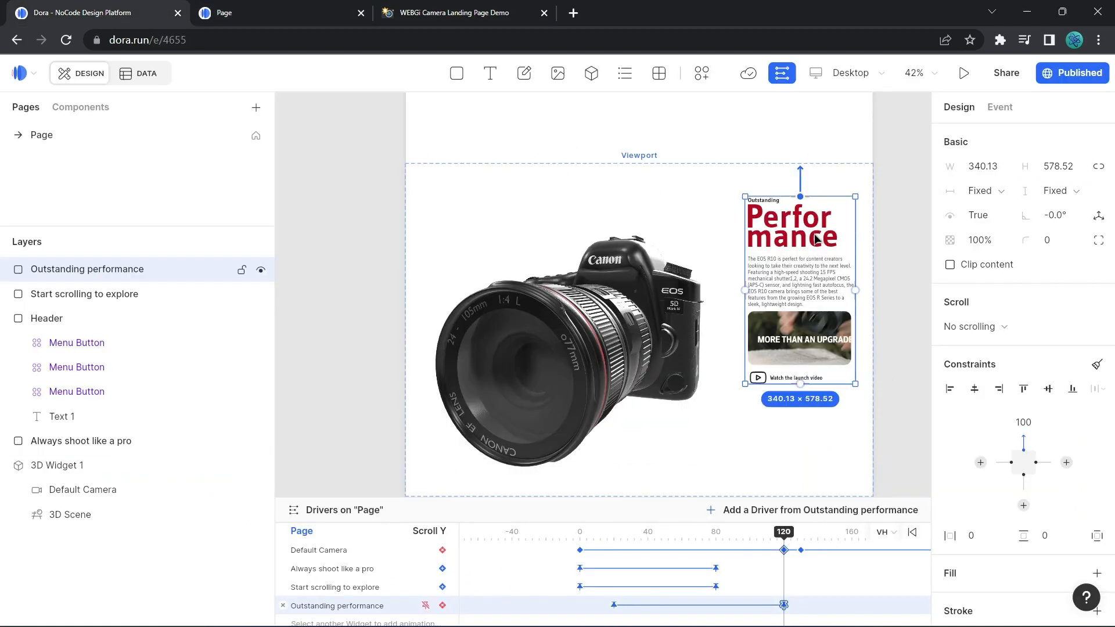
pyautogui.click(294, 10)
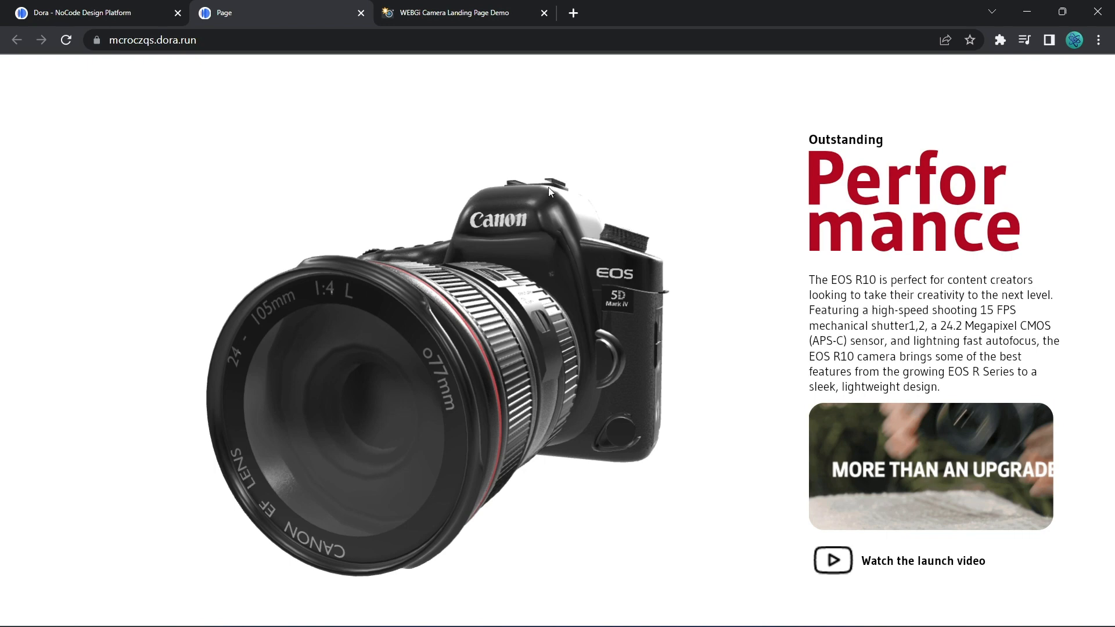
pyautogui.click(97, 14)
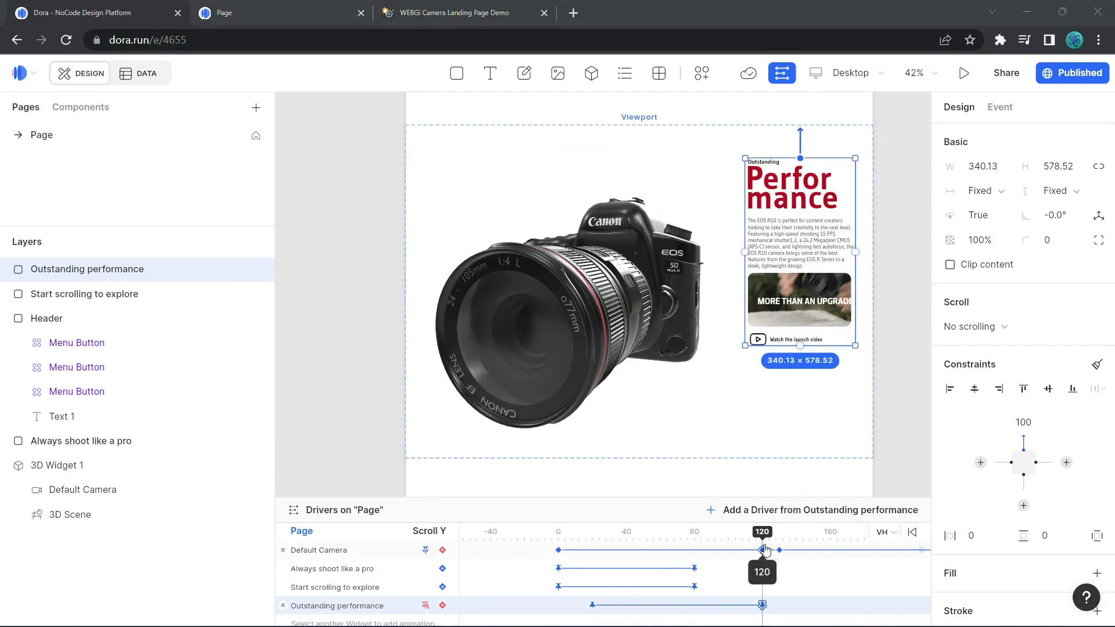
# Move the 120 VH keyframes of the Default Camera and the Outstanding performance container to 100 VH.
pyautogui.moveTo(764, 537); pyautogui.dragTo(781, 538)
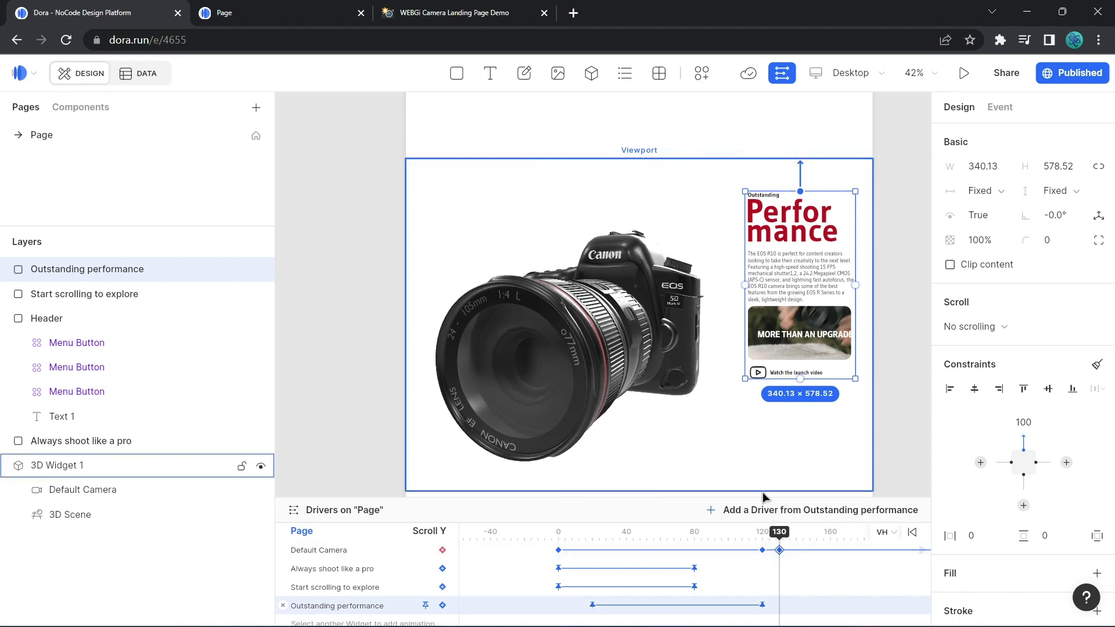
pyautogui.moveTo(763, 551); pyautogui.dragTo(736, 552)
pyautogui.click(731, 535)
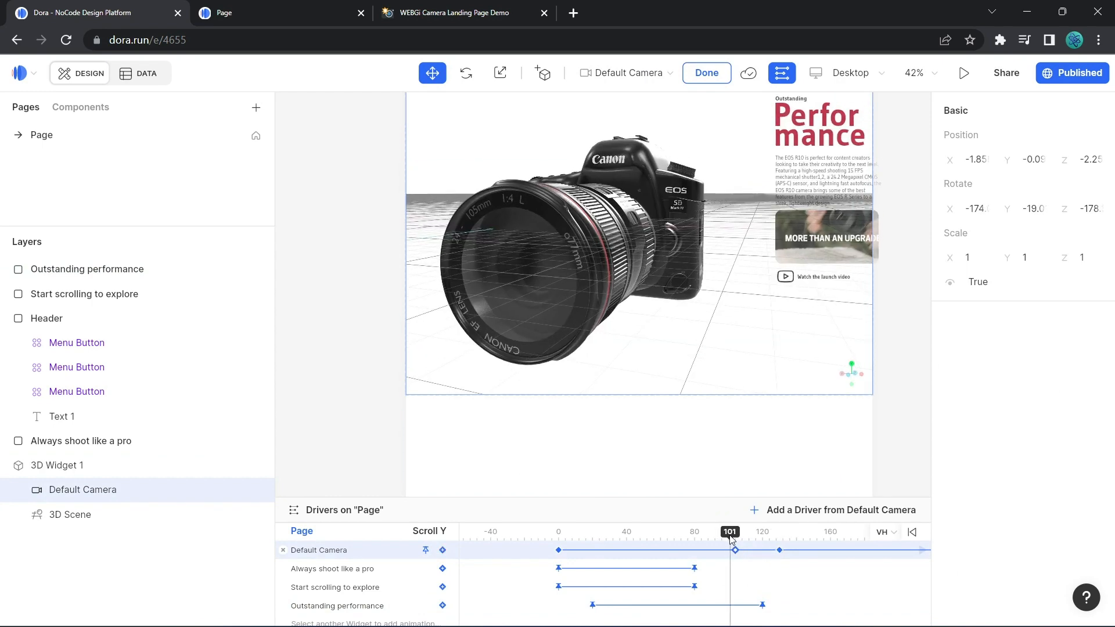
pyautogui.moveTo(736, 550); pyautogui.dragTo(729, 551)
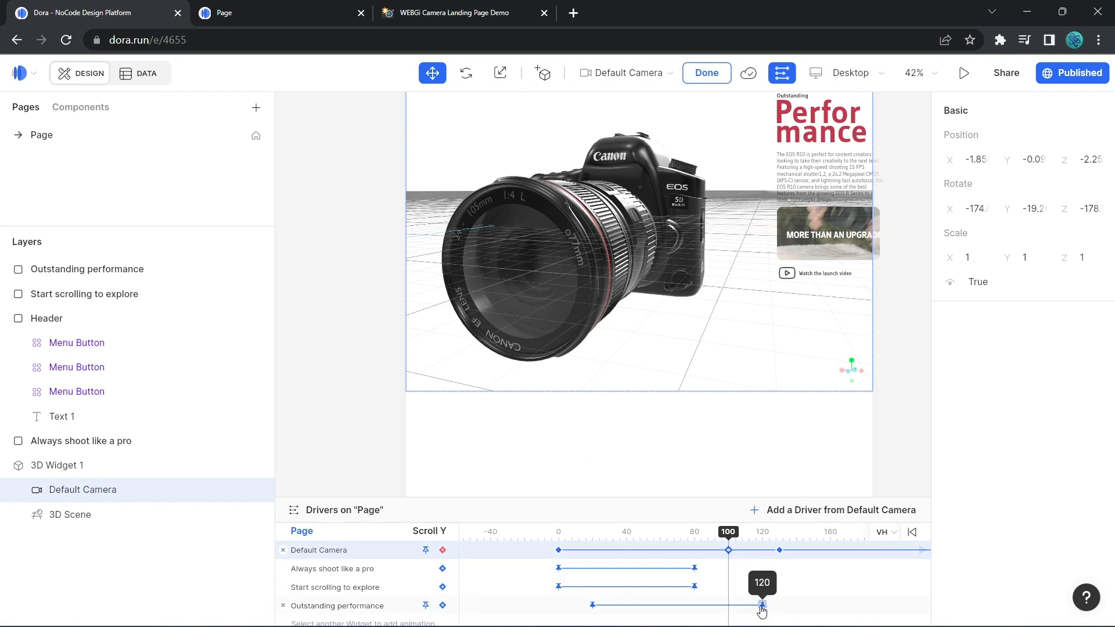
pyautogui.moveTo(763, 606); pyautogui.dragTo(735, 608)
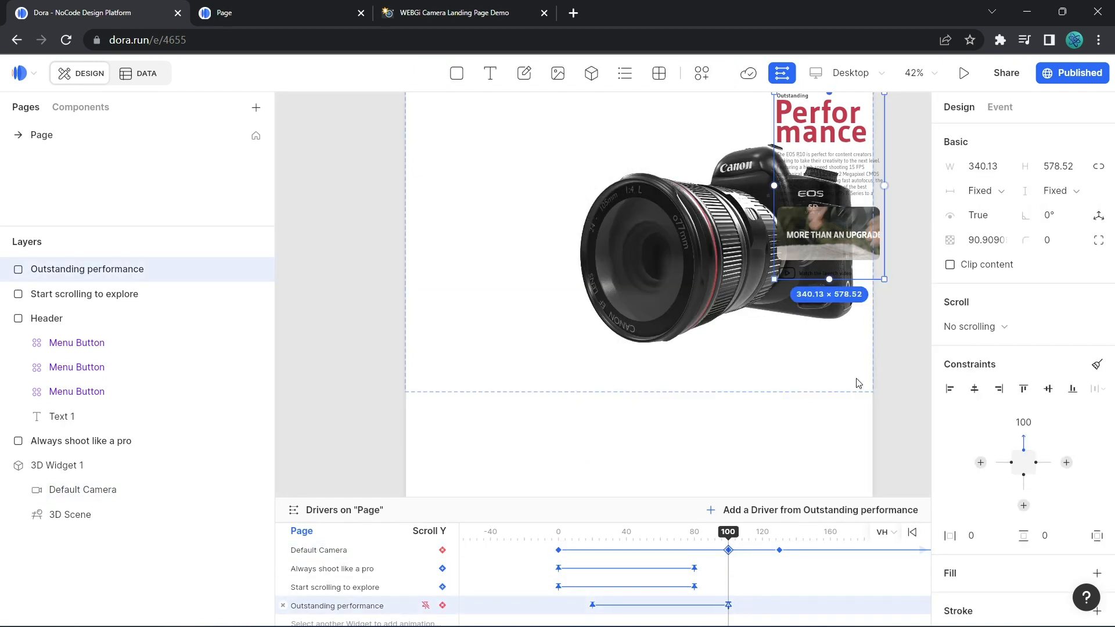
pyautogui.scroll(2, 804, 400)
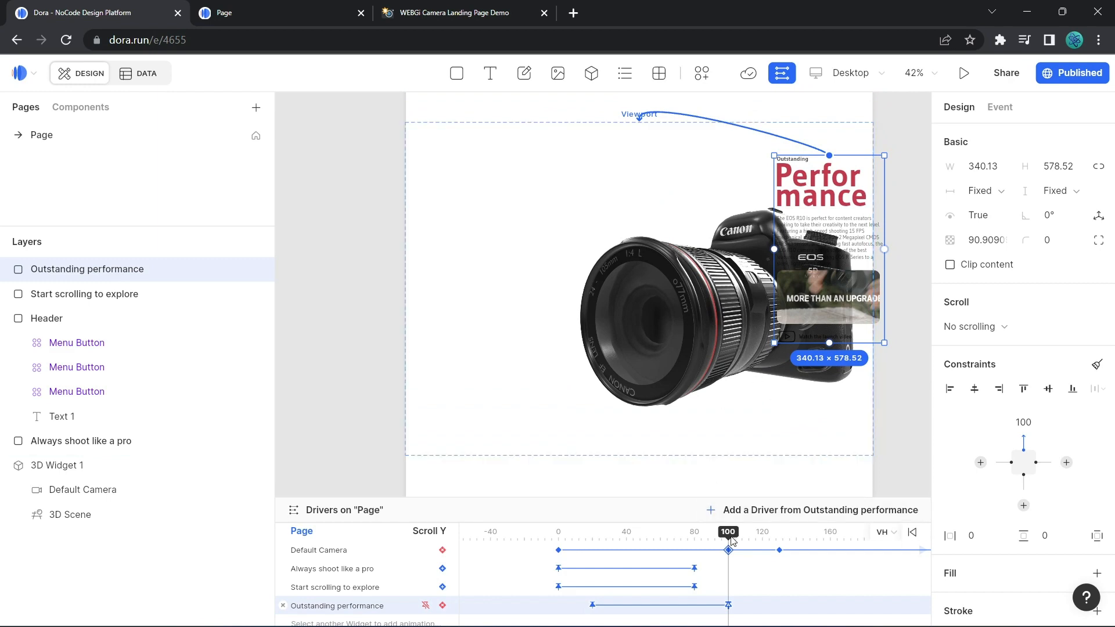
pyautogui.moveTo(730, 537)
pyautogui.mouseDown()
pyautogui.moveTo(719, 536)
pyautogui.moveTo(730, 538)
pyautogui.mouseUp()
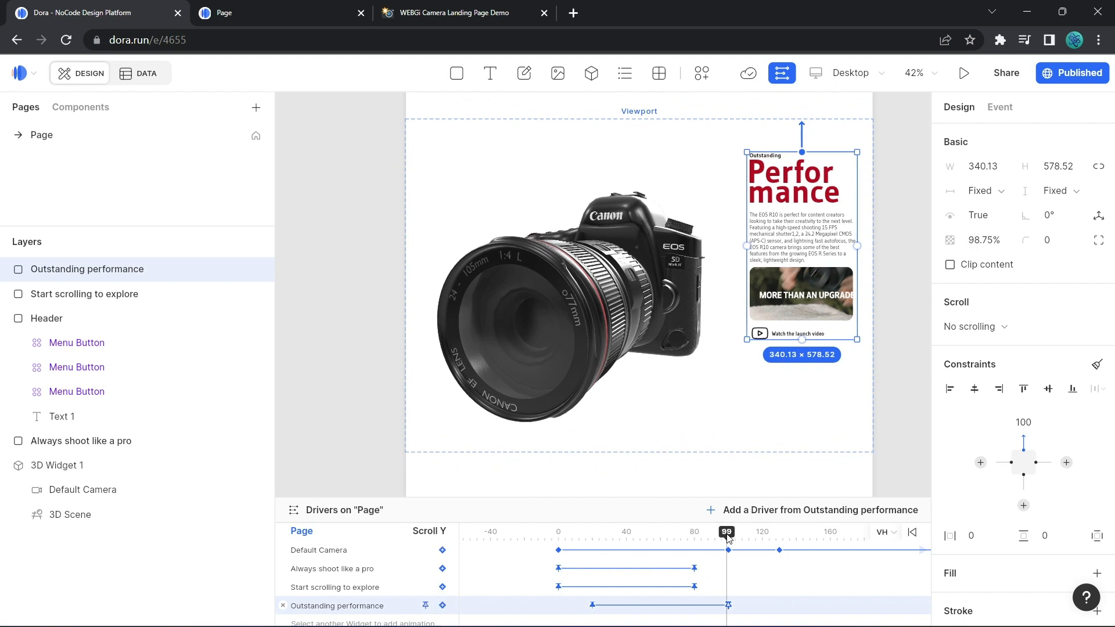
# Add a keyframe for the Outstanding performance container at 130 VH, in line with the Default Camera keyframe.
pyautogui.click(779, 540)
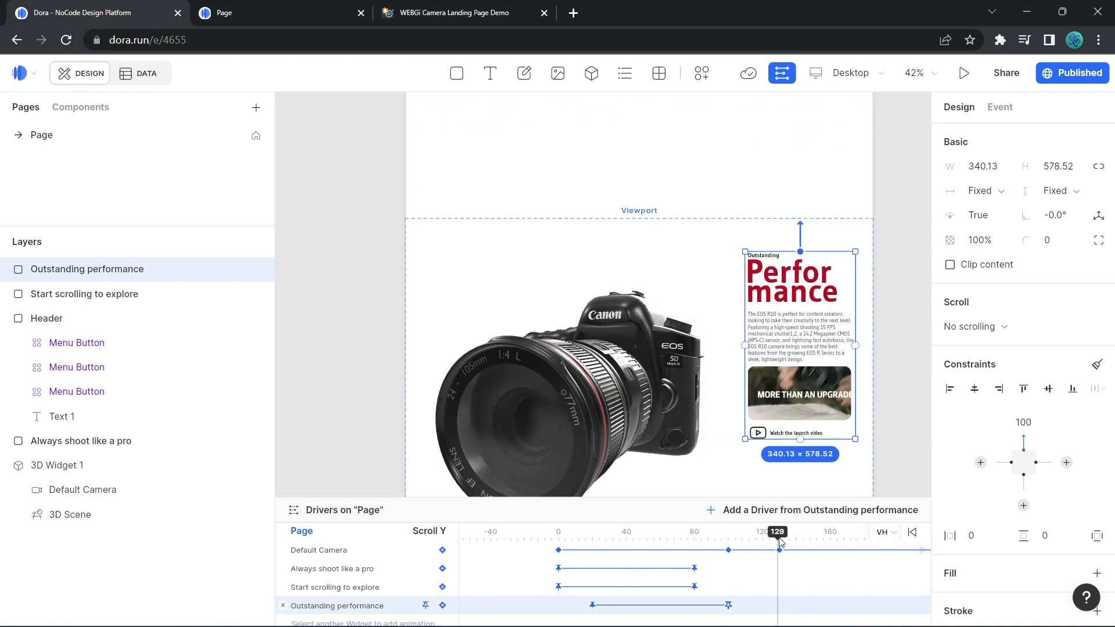
pyautogui.click(442, 606)
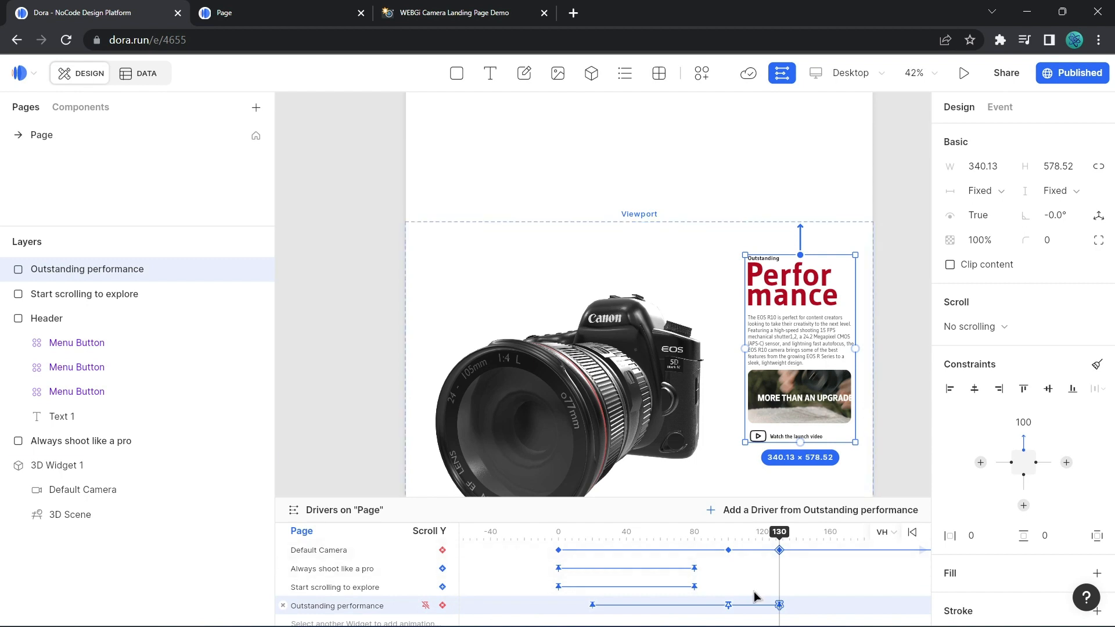
pyautogui.moveTo(780, 543)
pyautogui.mouseDown()
pyautogui.moveTo(734, 535)
pyautogui.moveTo(779, 540)
pyautogui.mouseUp()
pyautogui.scroll(1, 877, 412)
pyautogui.scroll(-1, 653, 573)
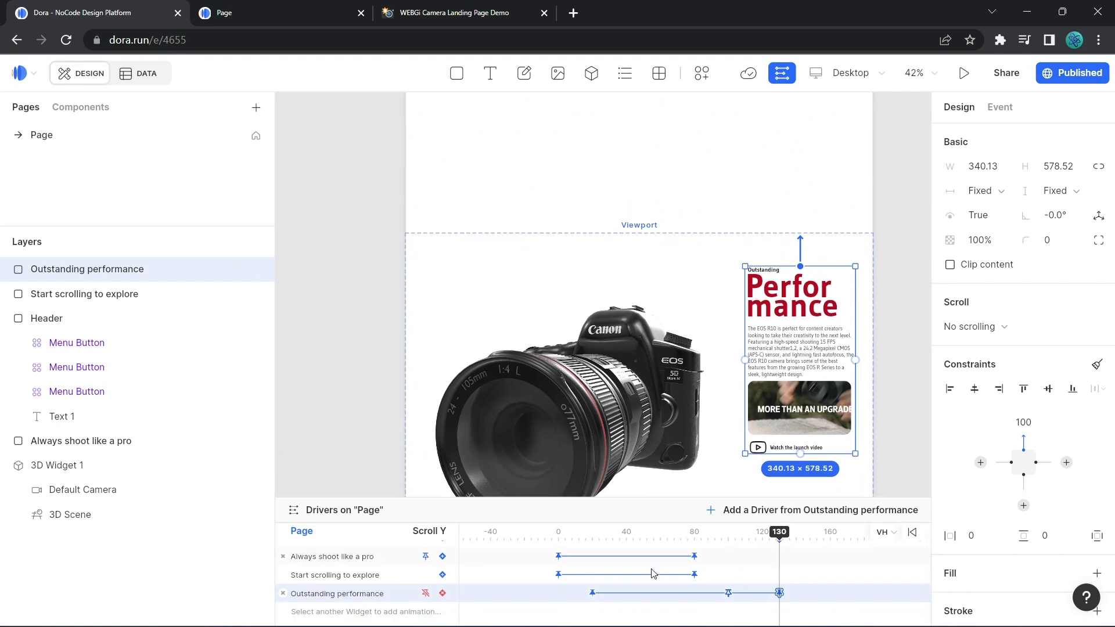
pyautogui.scroll(1, 657, 575)
# Add another Outstanding performance keyframe at 210 VH, where the camera is seen from above.
pyautogui.moveTo(794, 575); pyautogui.dragTo(600, 576)
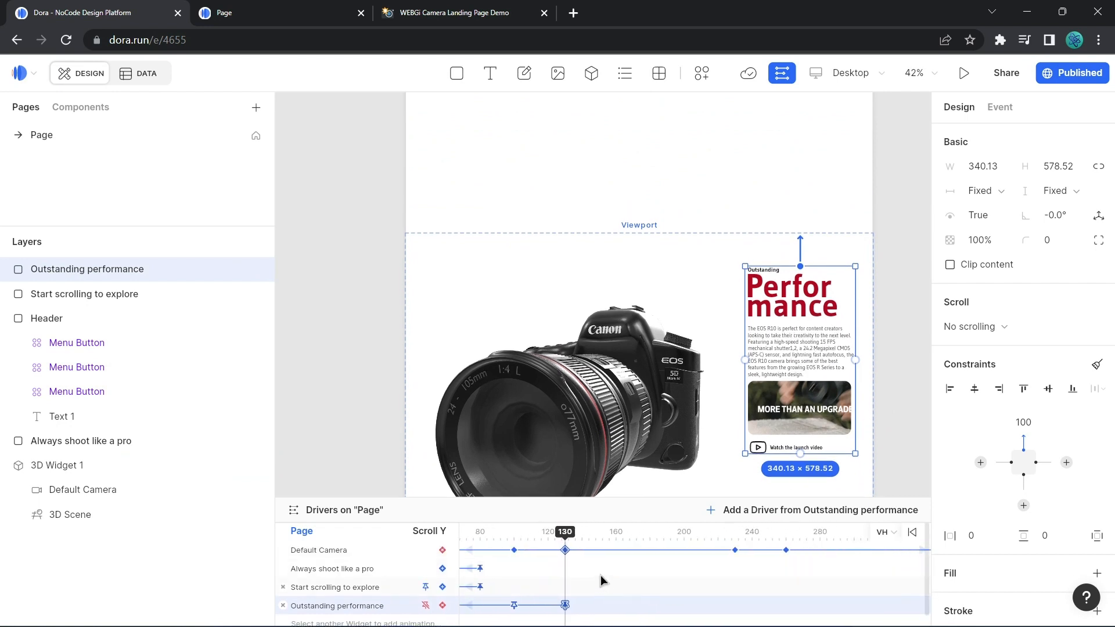
pyautogui.moveTo(567, 532); pyautogui.dragTo(715, 542)
pyautogui.scroll(-5, 895, 441)
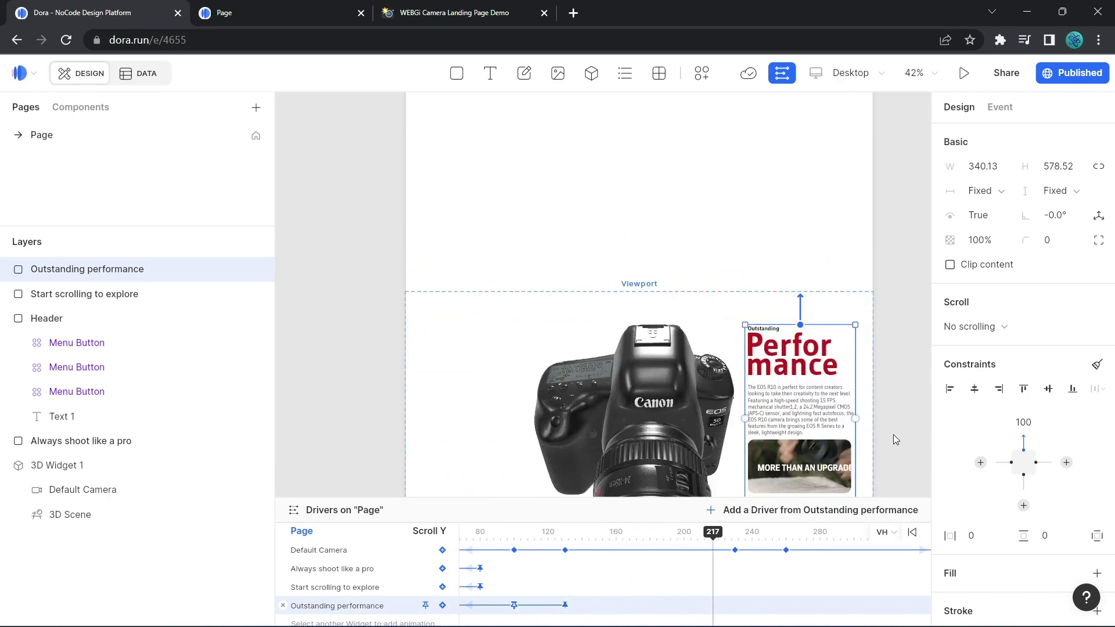
pyautogui.scroll(-3, 910, 377)
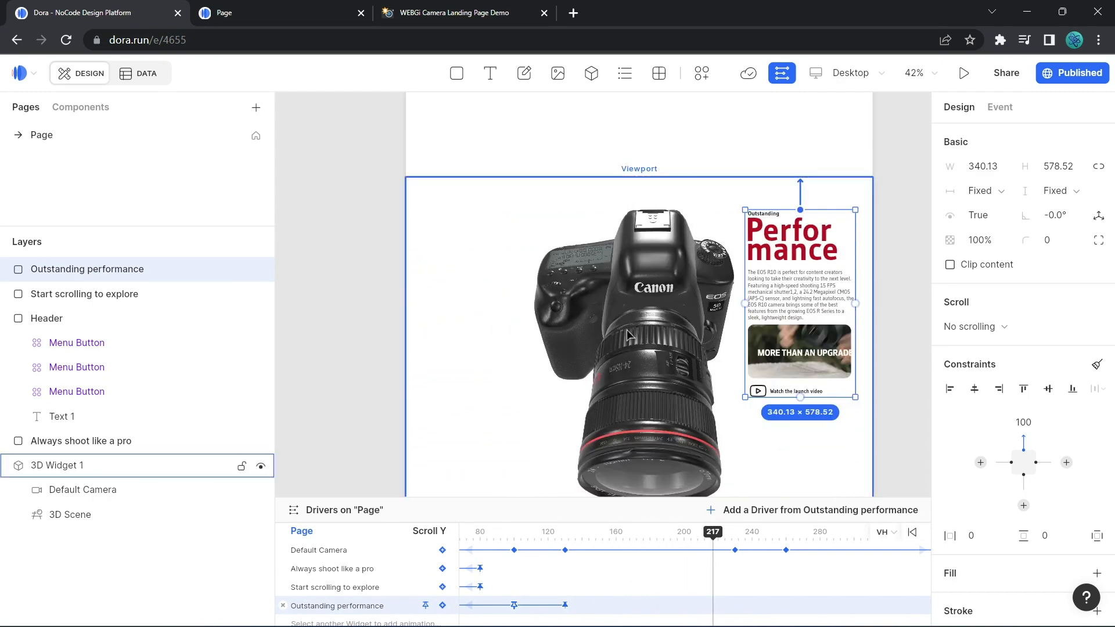
pyautogui.moveTo(705, 539); pyautogui.dragTo(703, 540)
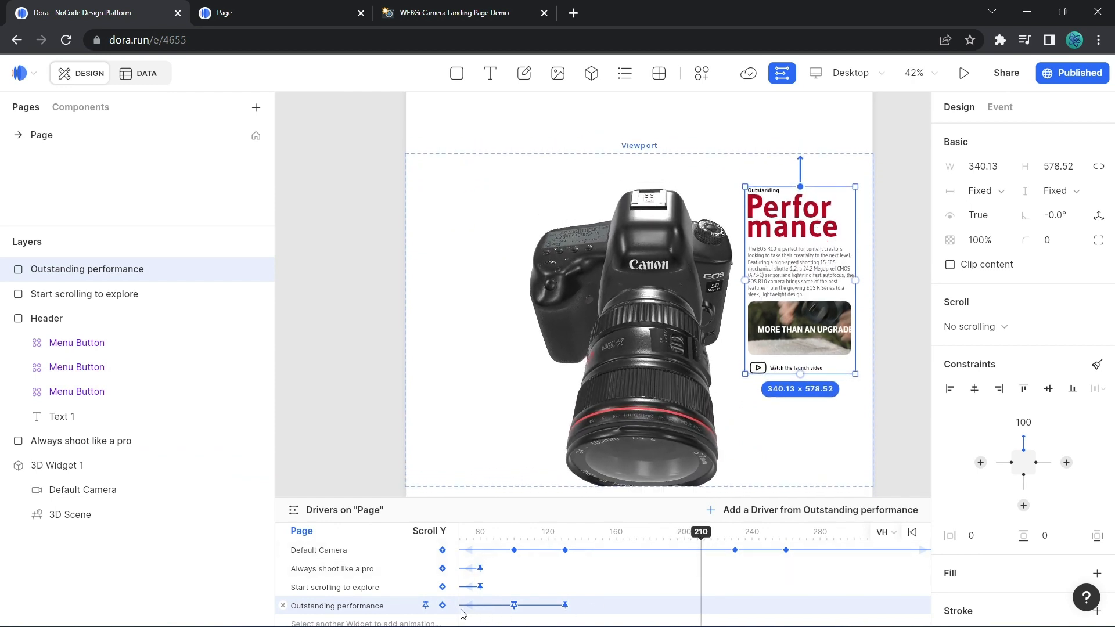
pyautogui.click(442, 605)
# At 210 VH, shift the Outstanding performance container straight up above the viewport to a top offset of -480.
pyautogui.scroll(2, 910, 297)
pyautogui.hotkey('shift', 'Up')
pyautogui.hotkey('shift', 'Up')
pyautogui.hotkey('shift', 'Up')
pyautogui.hotkey('shift', 'Up')
pyautogui.hotkey('shift', 'Up')
pyautogui.hotkey('shift', 'Up')
pyautogui.hotkey('shift', 'Up')
pyautogui.hotkey('shift', 'Up')
pyautogui.hotkey('shift', 'Up')
pyautogui.hotkey('shift', 'Up')
pyautogui.hotkey('shift', 'Up')
pyautogui.hotkey('shift', 'Up')
pyautogui.hotkey('shift', 'Up')
pyautogui.hotkey('shift', 'Up')
pyautogui.hotkey('shift', 'Up')
pyautogui.hotkey('shift', 'Up')
pyautogui.hotkey('shift', 'Up')
pyautogui.hotkey('shift', 'Up')
pyautogui.hotkey('shift', 'Up')
pyautogui.hotkey('shift', 'Up')
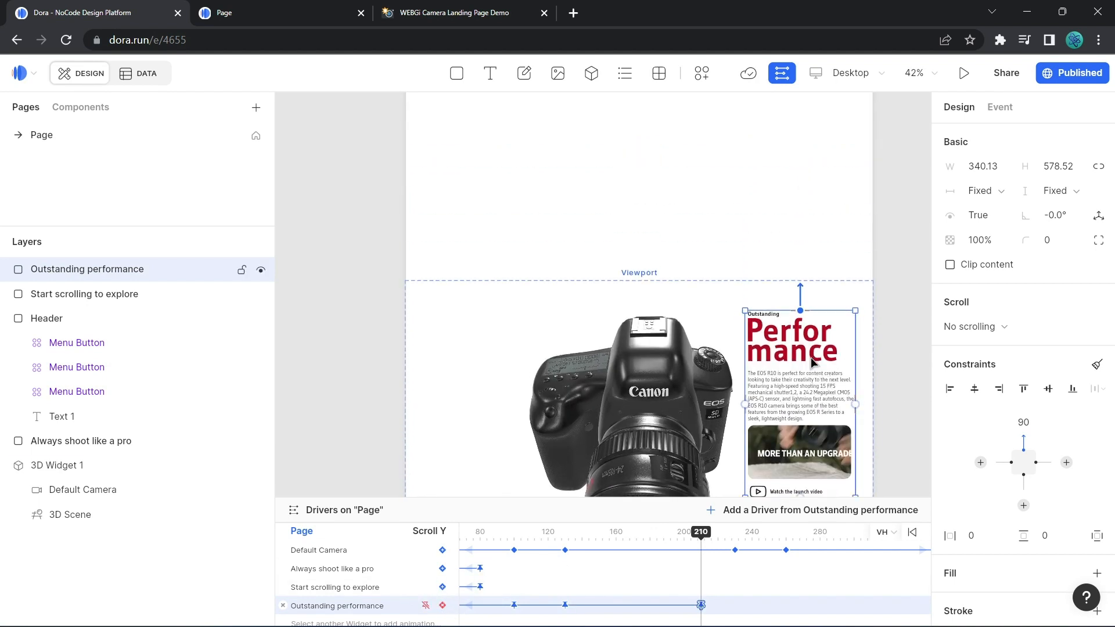
pyautogui.hotkey('shift', 'Up')
pyautogui.hotkey('shift', 'Up')
pyautogui.hotkey('shift', 'Up')
pyautogui.hotkey('shift', 'Up')
pyautogui.hotkey('shift', 'Up')
pyautogui.hotkey('shift', 'Up')
pyautogui.hotkey('shift', 'Up')
pyautogui.hotkey('shift', 'Up')
pyautogui.hotkey('shift', 'Up')
pyautogui.hotkey('shift', 'Up')
pyautogui.hotkey('shift', 'Up')
pyautogui.hotkey('shift', 'Up')
pyautogui.hotkey('shift', 'Up')
pyautogui.hotkey('shift', 'Up')
pyautogui.hotkey('shift', 'Up')
pyautogui.hotkey('shift', 'Up')
pyautogui.hotkey('shift', 'Up')
pyautogui.hotkey('shift', 'Up')
pyautogui.hotkey('shift', 'Up')
pyautogui.hotkey('shift', 'Up')
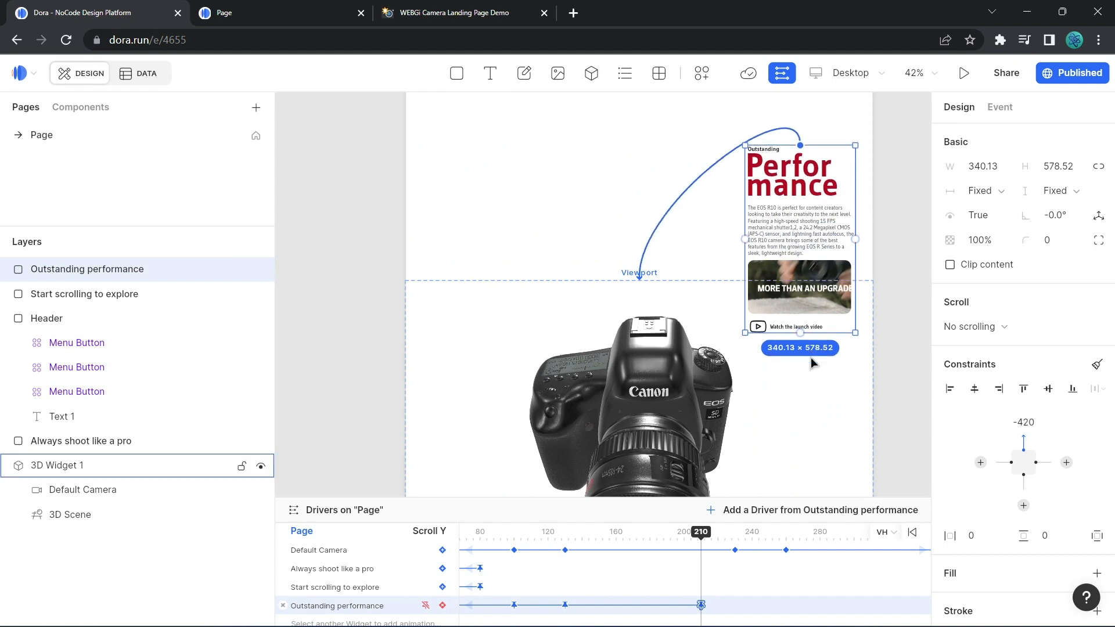
# Set the Outstanding performance container's opacity to 0% at its 210 VH keyframe and deselect it.
pyautogui.click(981, 240)
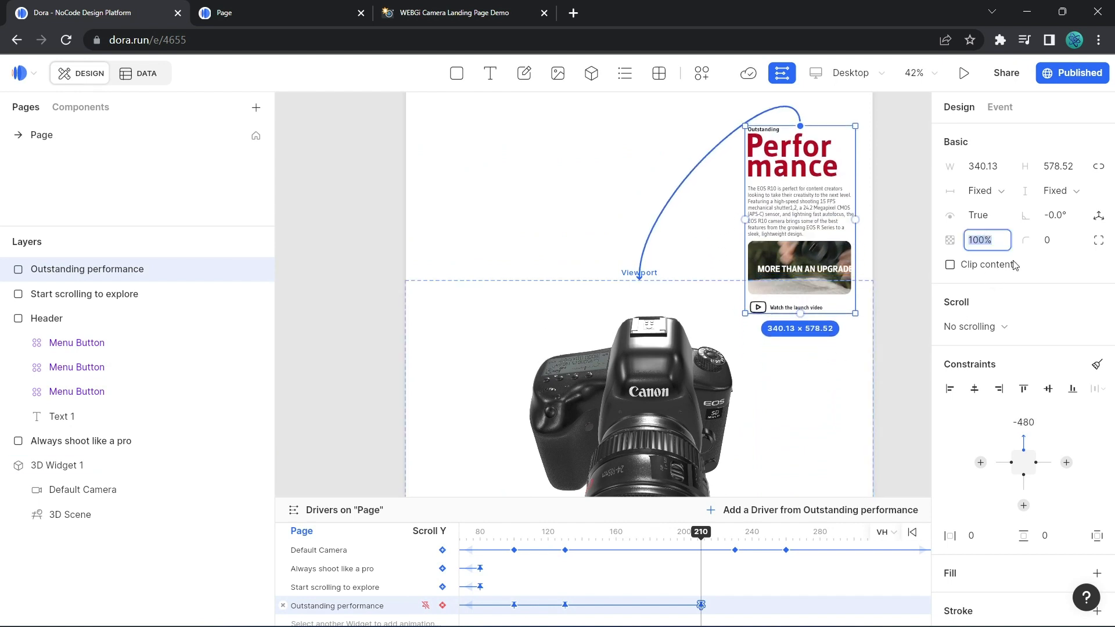
pyautogui.write('0')
pyautogui.press('Return')
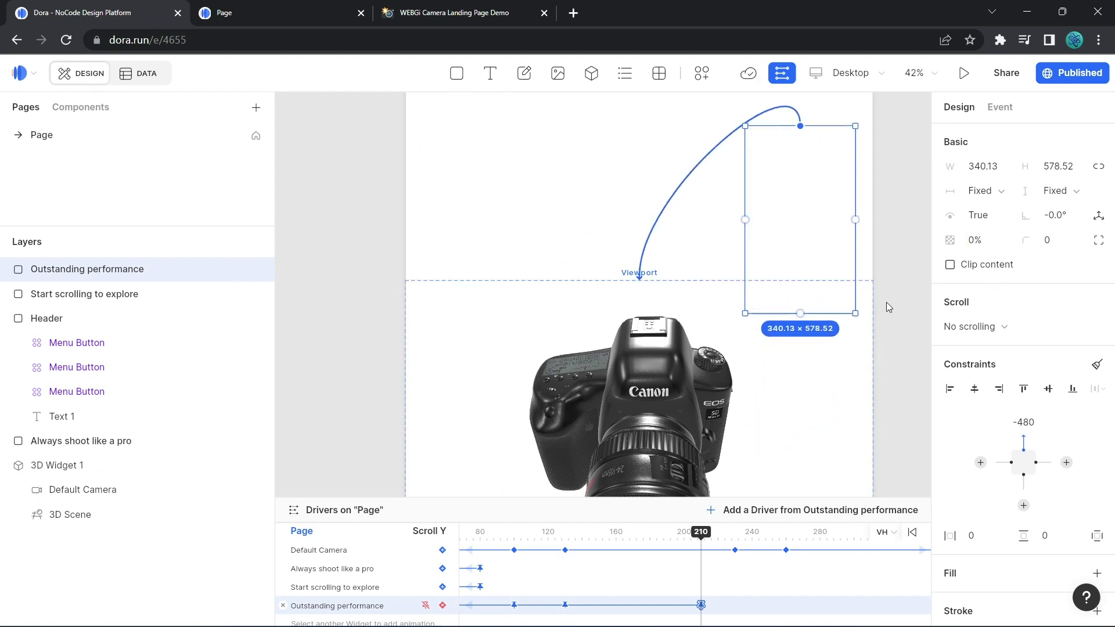
pyautogui.click(906, 305)
# Reload the published page and scroll through it to check the Performance section's entrance and exit.
pyautogui.click(263, 11)
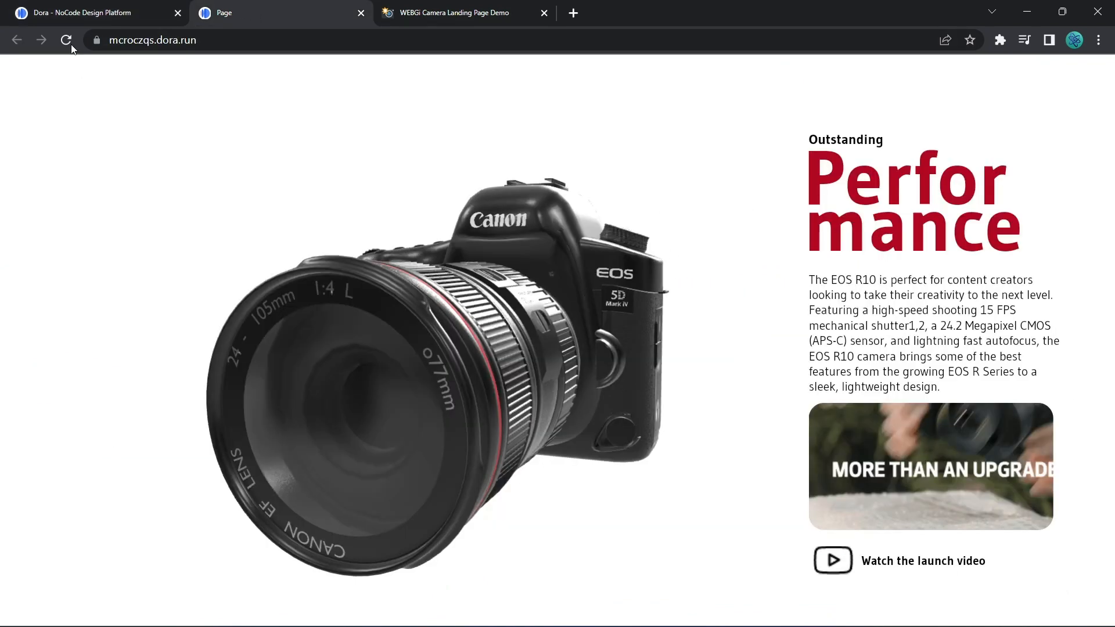
pyautogui.click(66, 40)
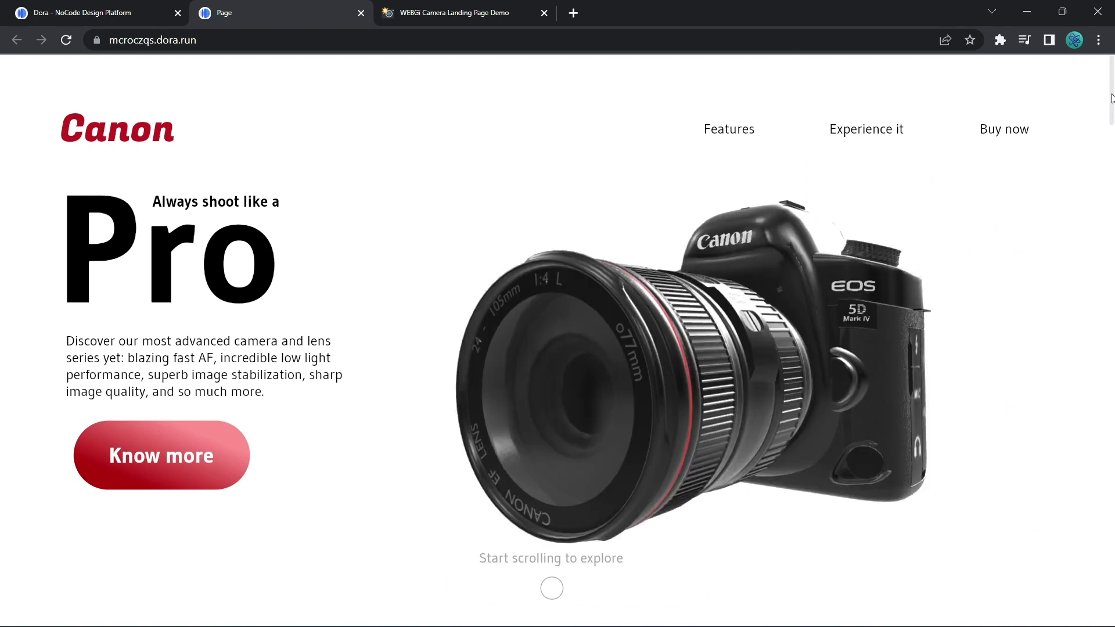
pyautogui.moveTo(1112, 93); pyautogui.dragTo(1109, 259)
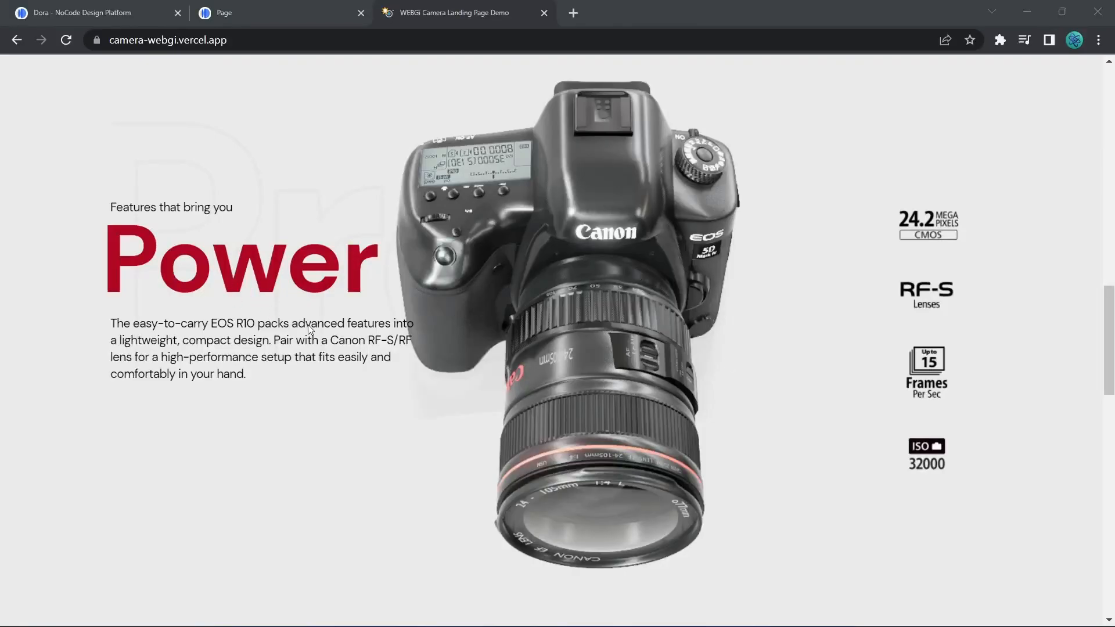
# Review the WEBGi Camera Landing Page Demo from the Power section to the Interactive 3D gallery and back.
pyautogui.scroll(-10, 866, 353)
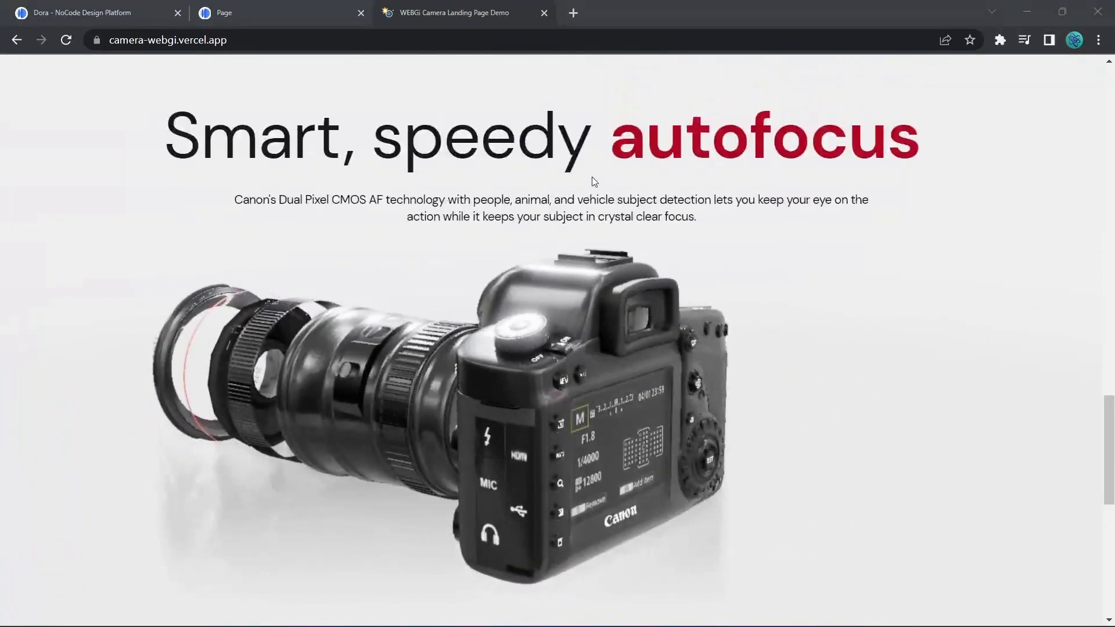
pyautogui.scroll(-5, 694, 287)
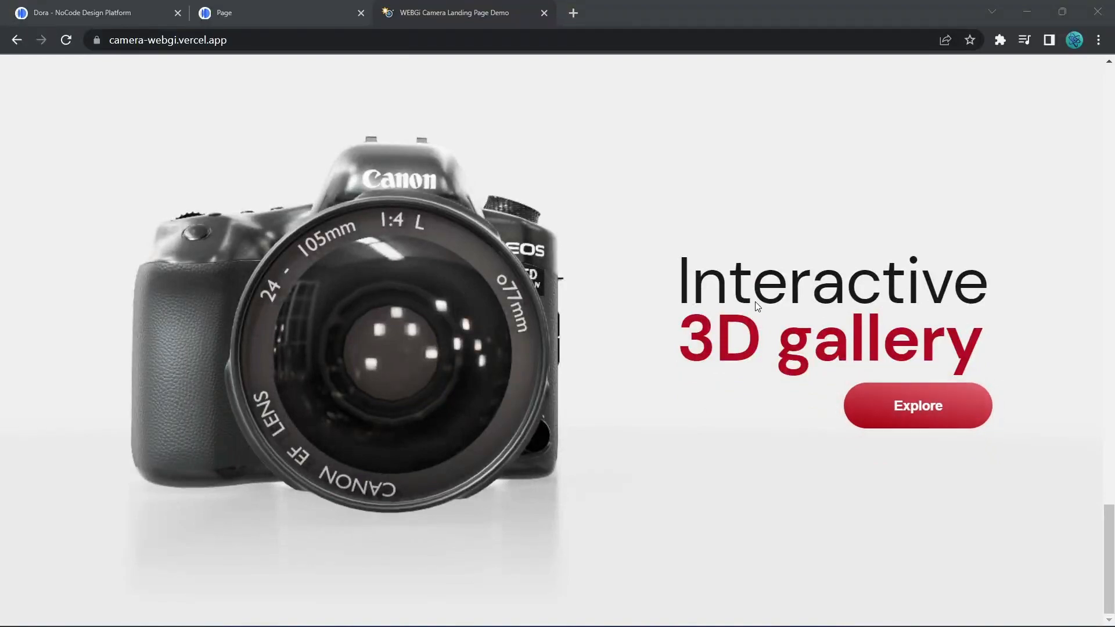
pyautogui.scroll(5, 740, 304)
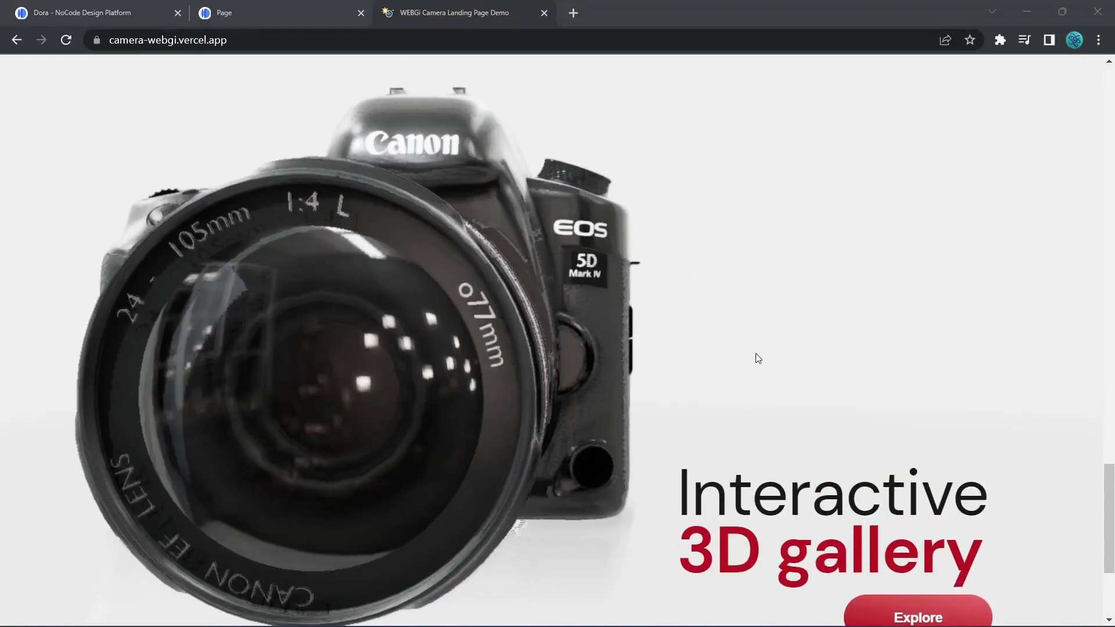
pyautogui.scroll(5, 698, 199)
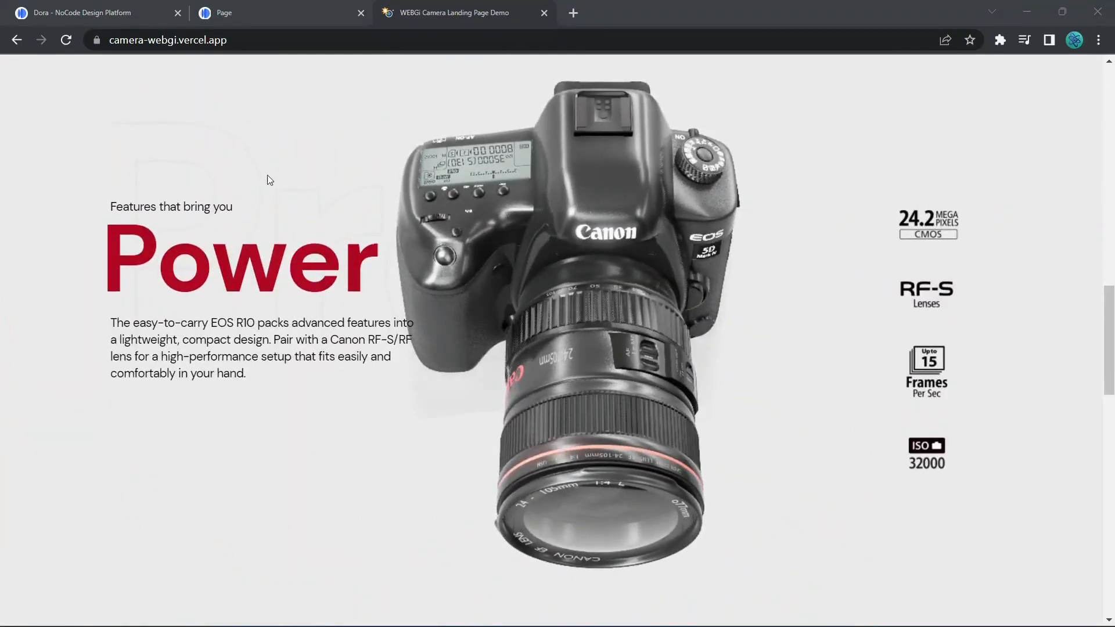
# Switch to the Dora editor and examine the starting positions of the Power text container and specs image at 170 VH.
pyautogui.click(106, 16)
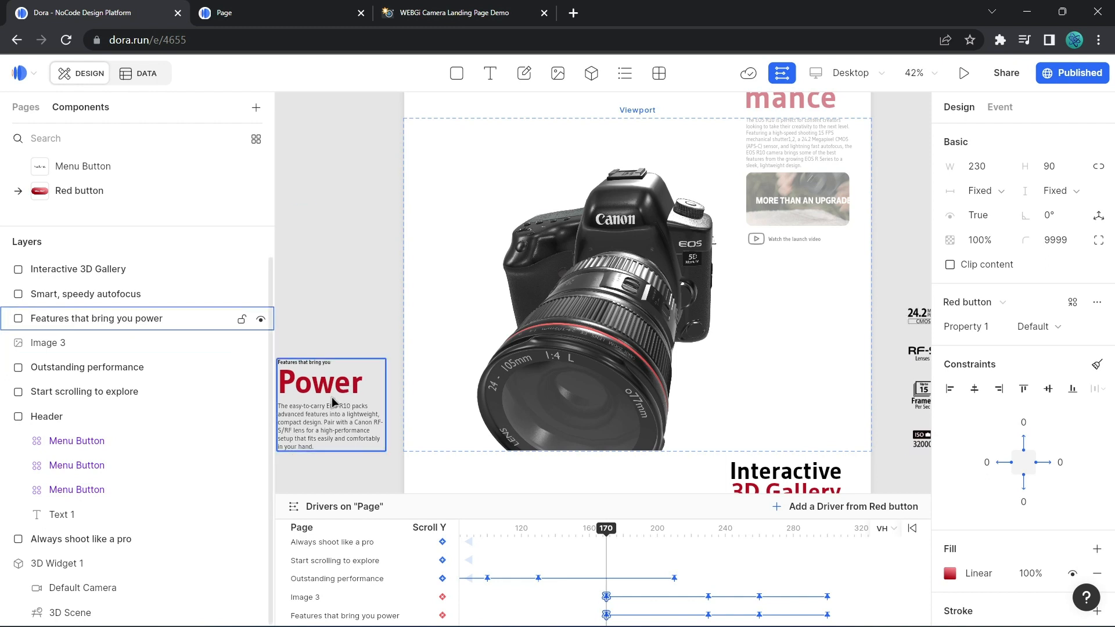
pyautogui.click(89, 343)
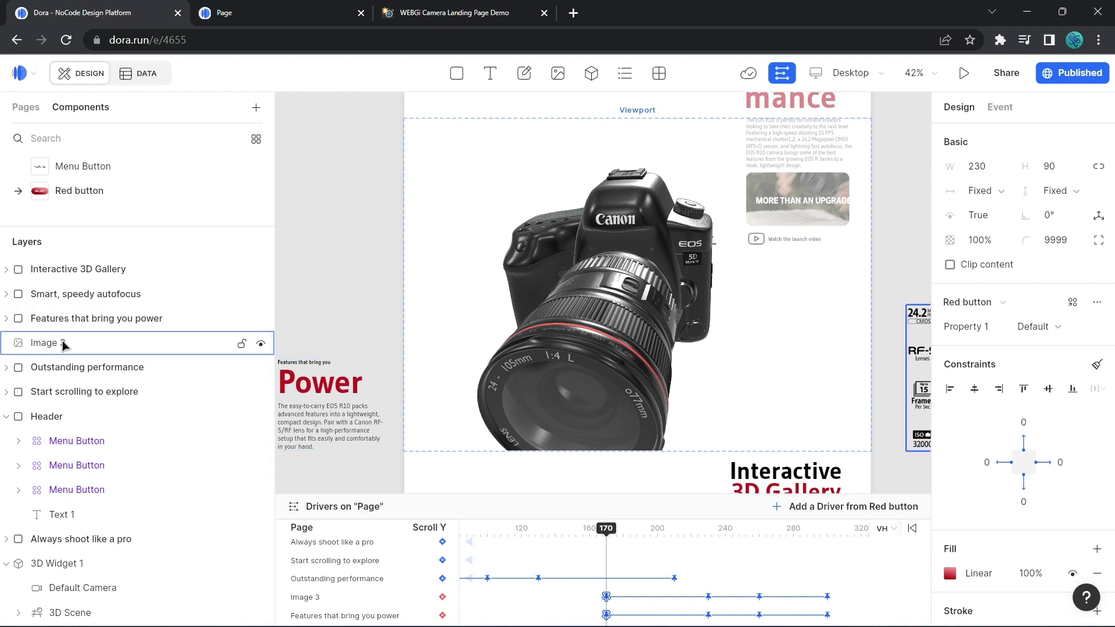
pyautogui.click(317, 398)
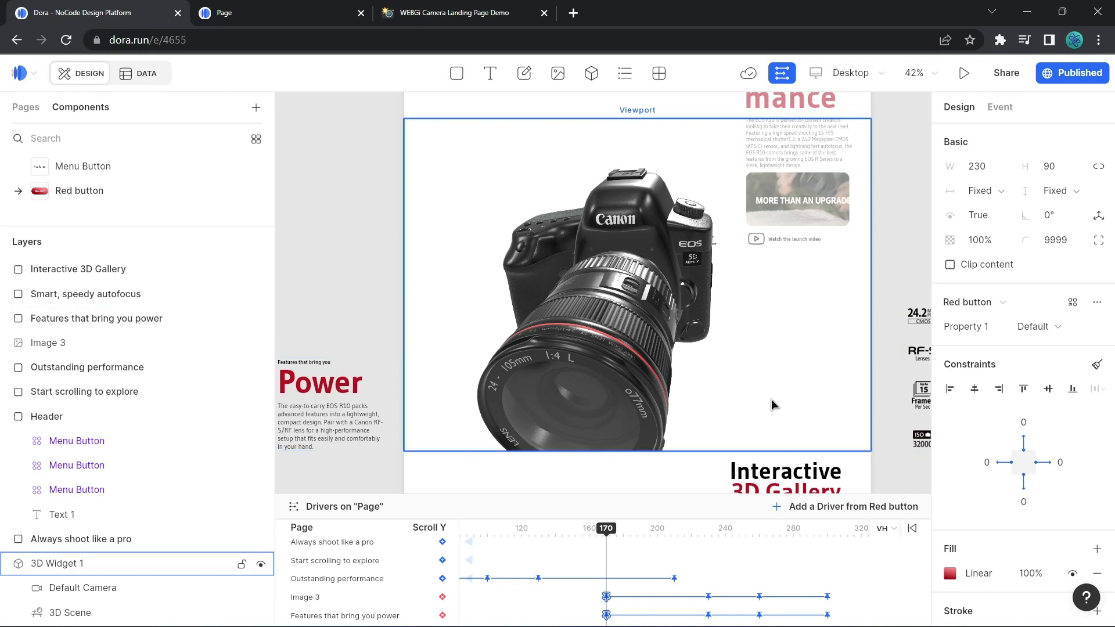
pyautogui.click(919, 389)
pyautogui.click(897, 390)
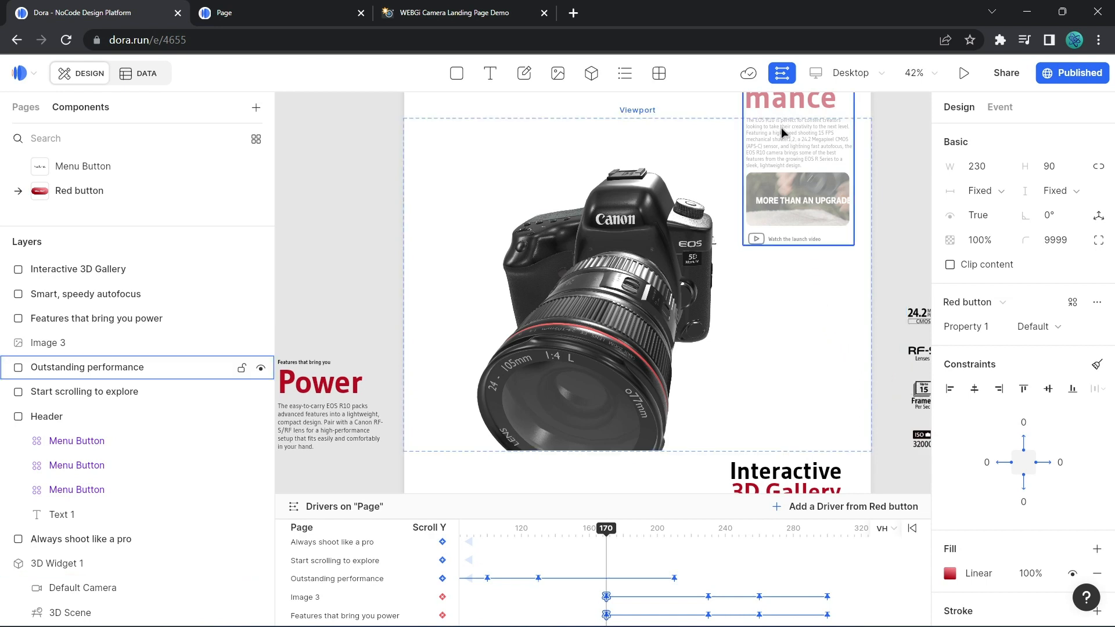
# Review how the Power text and the specs icons enter and settle in the WEBGi Camera Landing Page Demo.
pyautogui.click(459, 15)
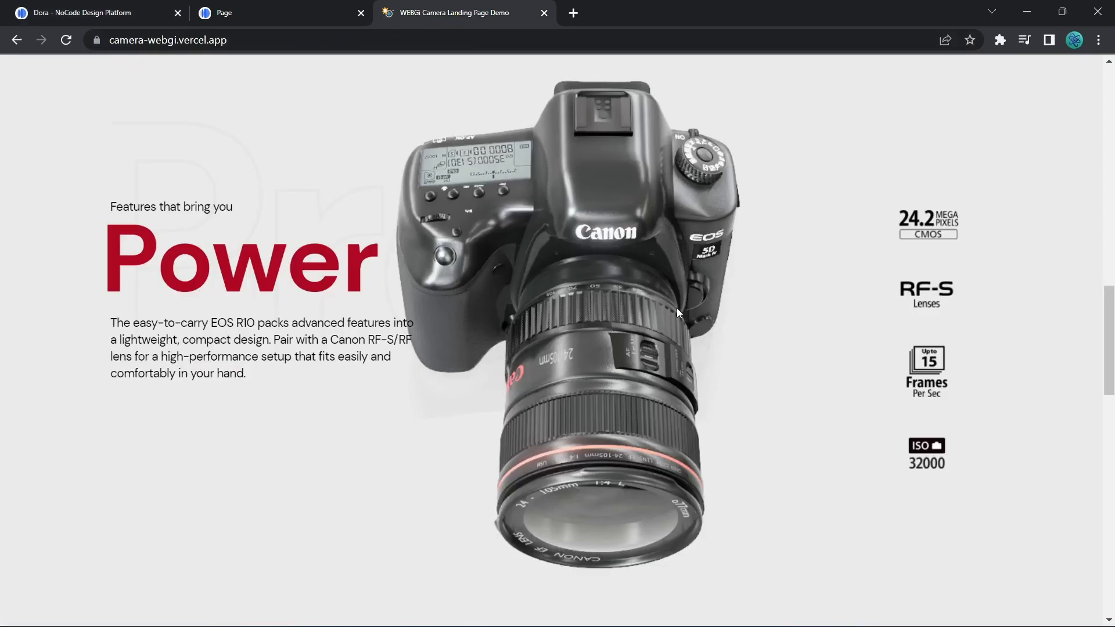
pyautogui.scroll(-3, 678, 312)
pyautogui.scroll(4, 737, 312)
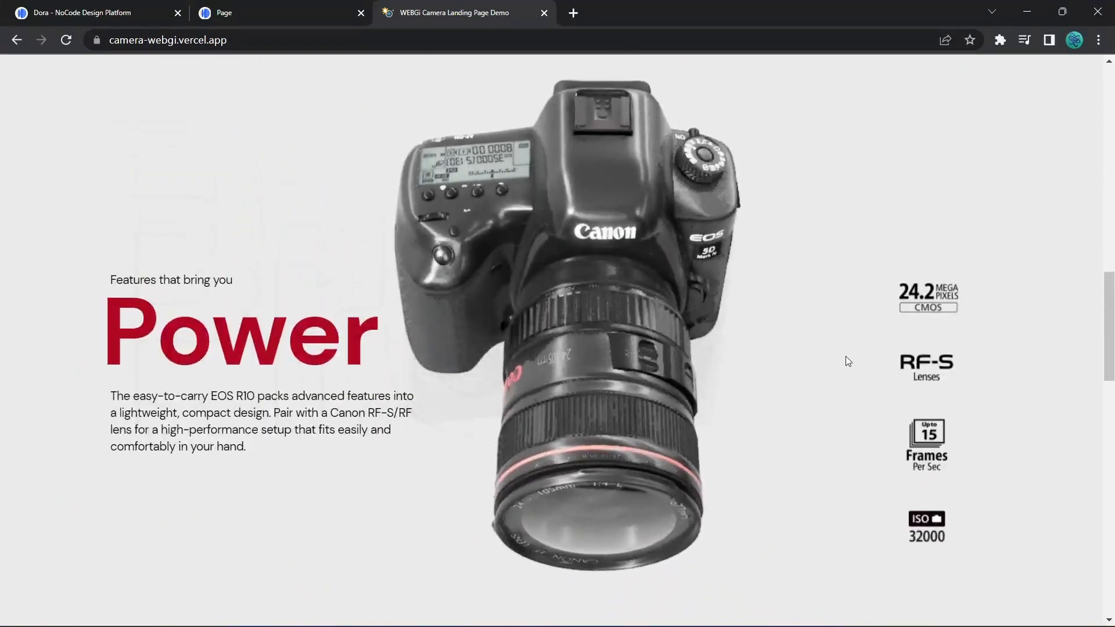
pyautogui.scroll(-1, 668, 323)
pyautogui.scroll(2, 732, 374)
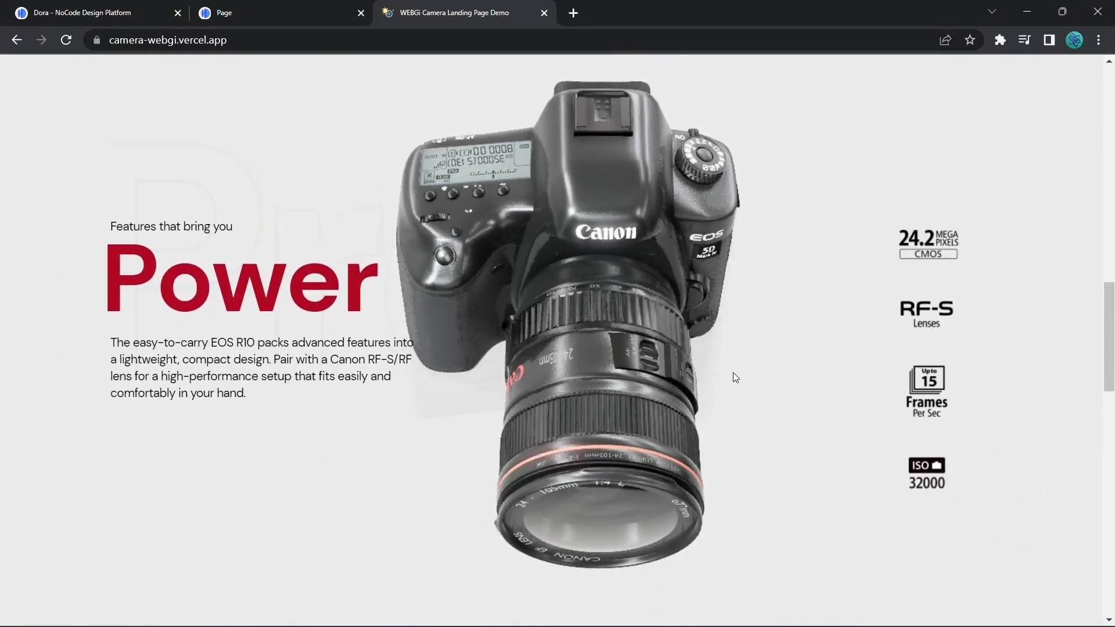
pyautogui.scroll(-2, 642, 385)
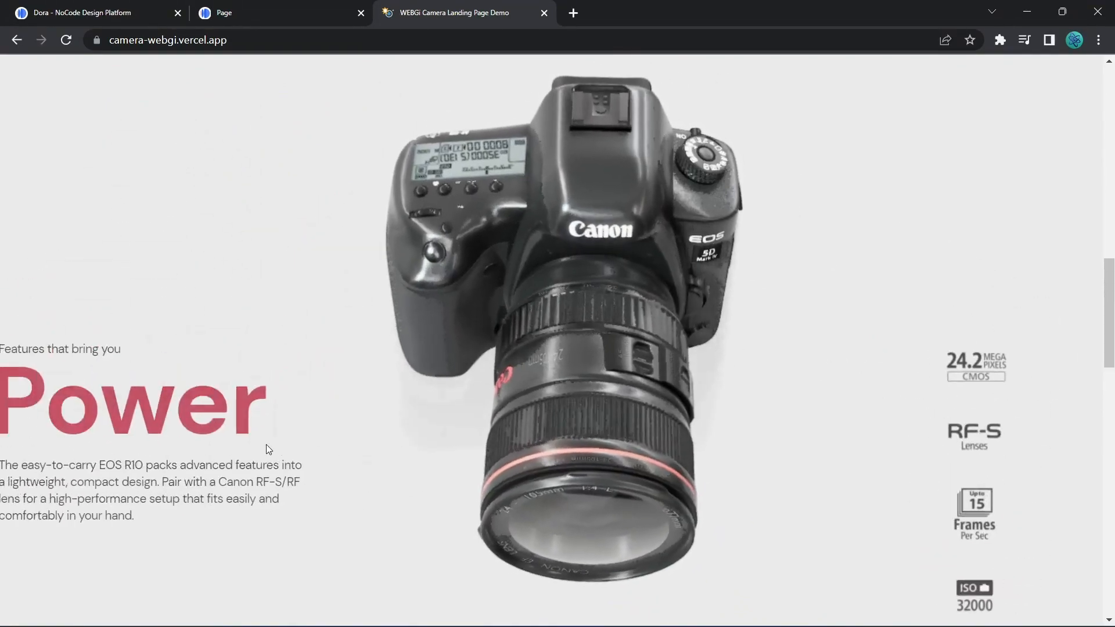
pyautogui.scroll(2, 266, 445)
pyautogui.scroll(-2, 601, 411)
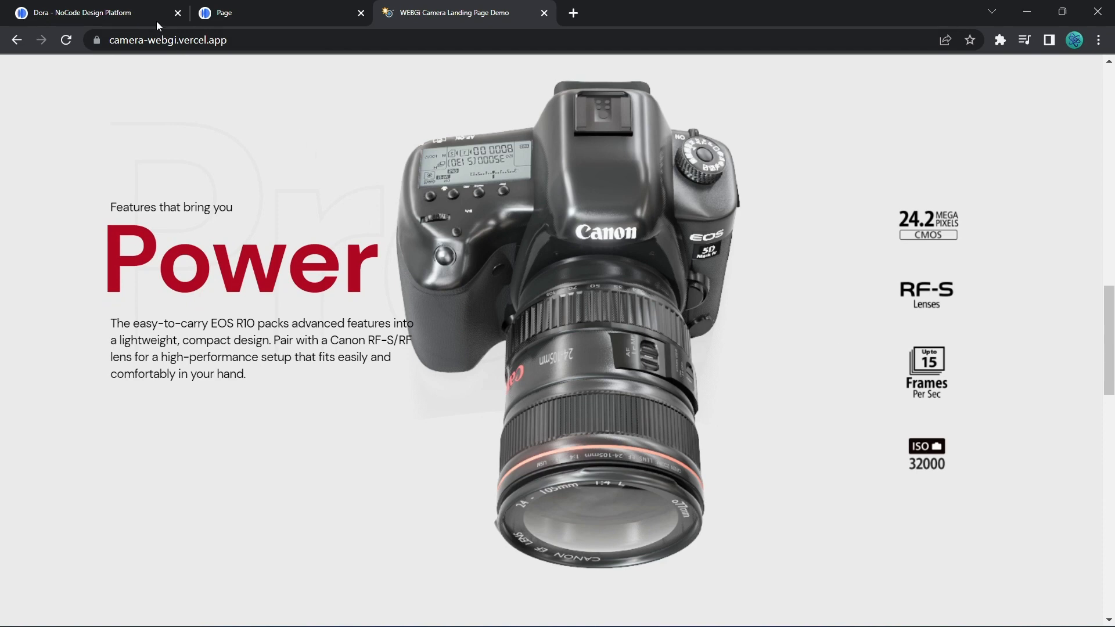
# In the Dora editor, select the Features that bring you power container and scrub to 191 VH to examine its entrance and keyframes.
pyautogui.click(120, 15)
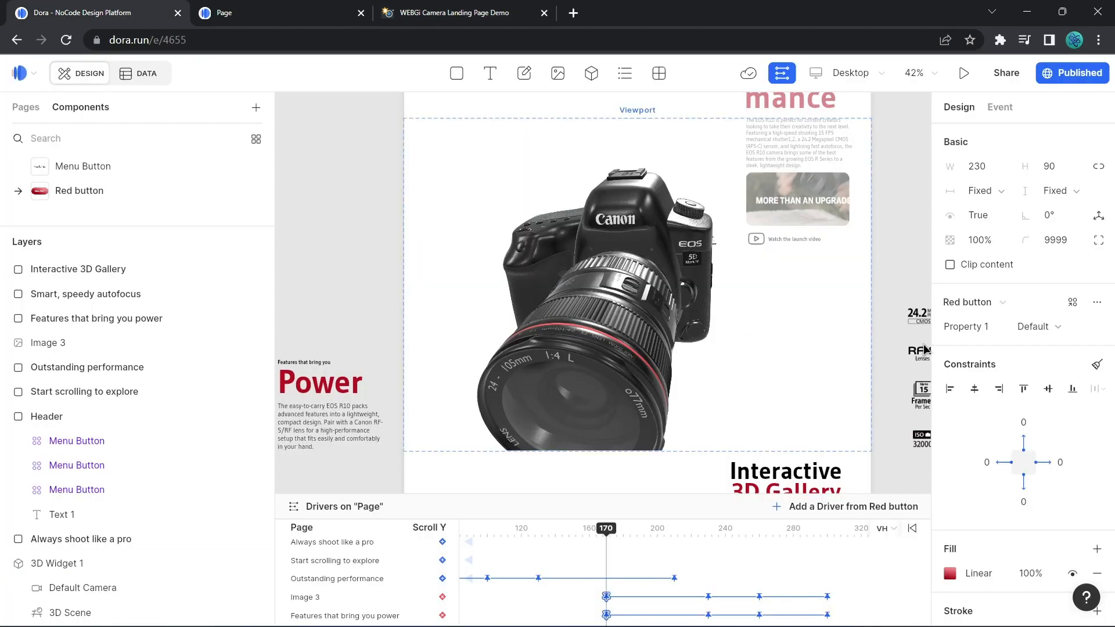
pyautogui.click(123, 330)
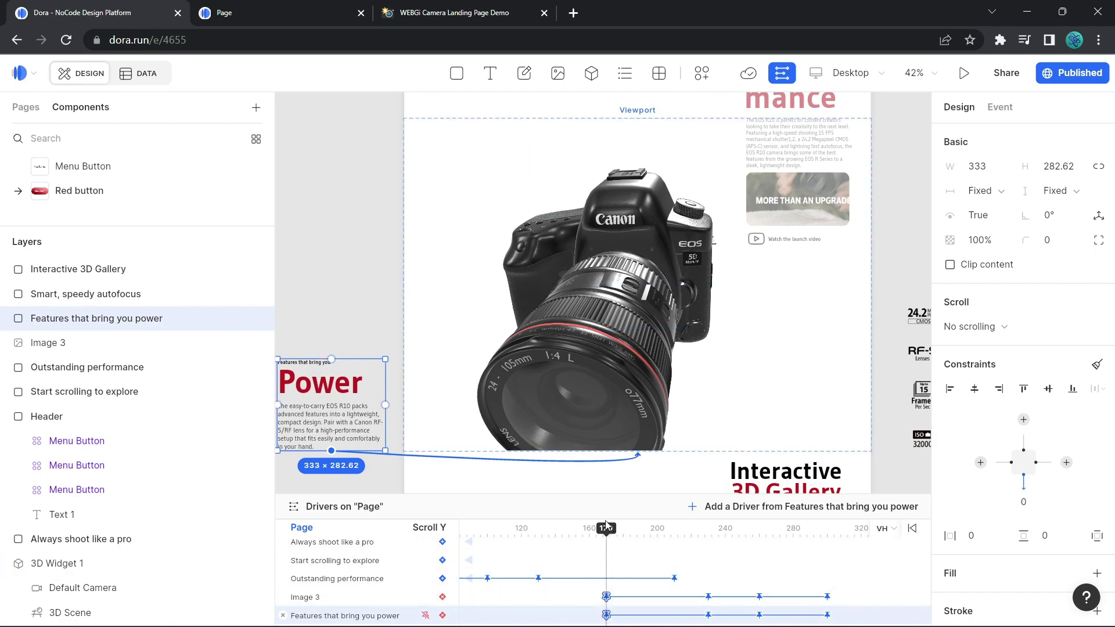
pyautogui.moveTo(606, 529); pyautogui.dragTo(637, 590)
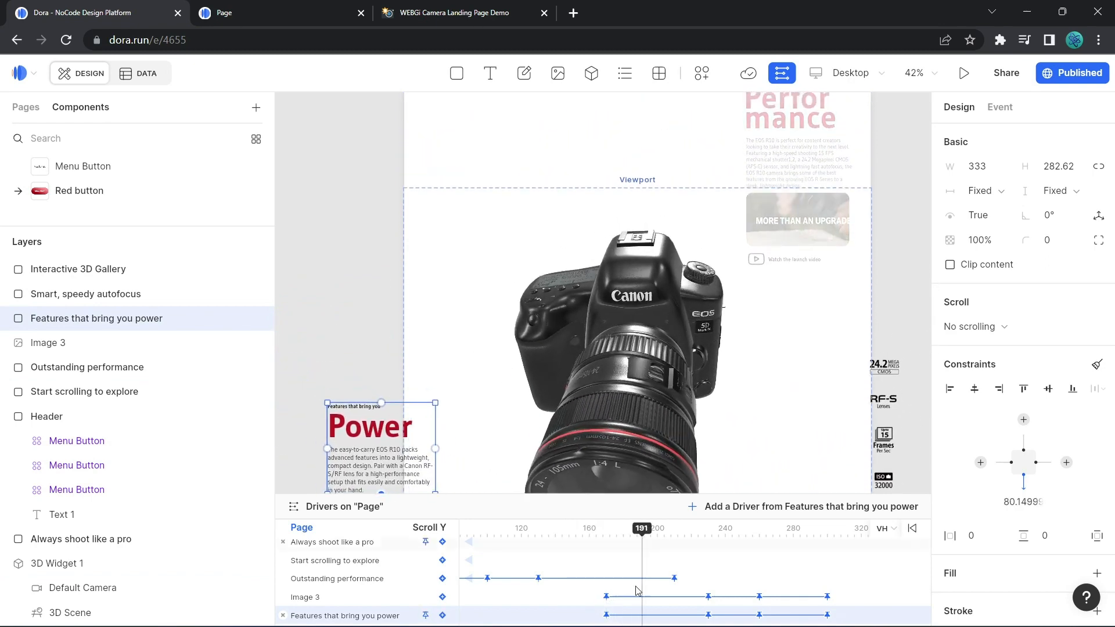
pyautogui.scroll(-1, 720, 584)
pyautogui.scroll(2, 716, 581)
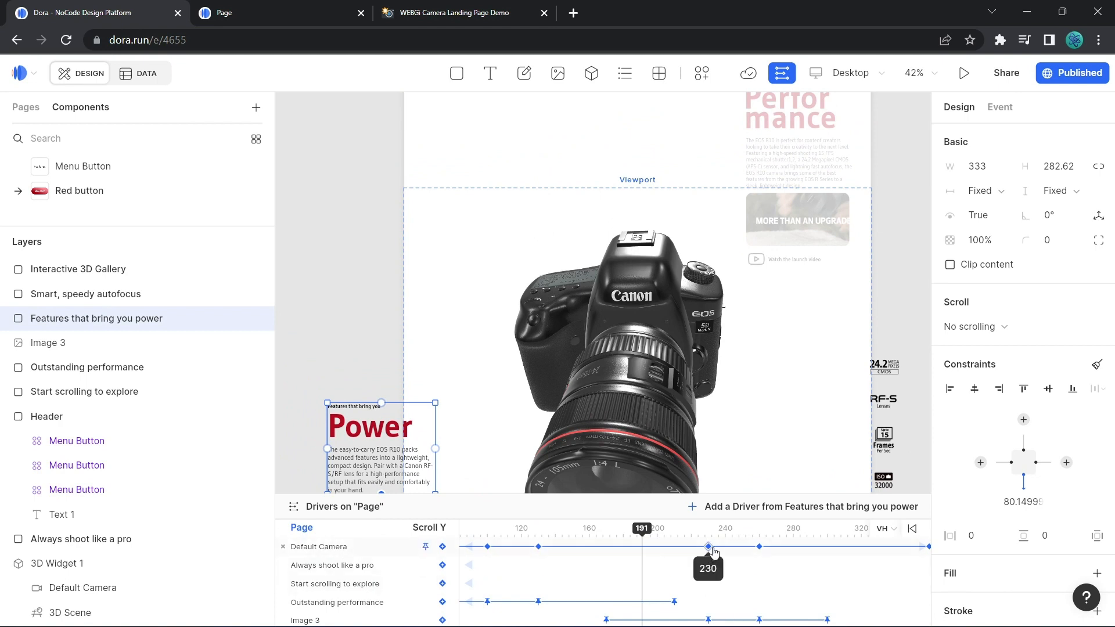
pyautogui.scroll(-2, 715, 584)
pyautogui.scroll(2, 702, 572)
# Scrub the page timeline through 259 and 282 VH to 301 VH to examine the Power container's hold and exit.
pyautogui.moveTo(643, 531); pyautogui.dragTo(757, 535)
pyautogui.scroll(-3, 896, 286)
pyautogui.scroll(-2, 900, 374)
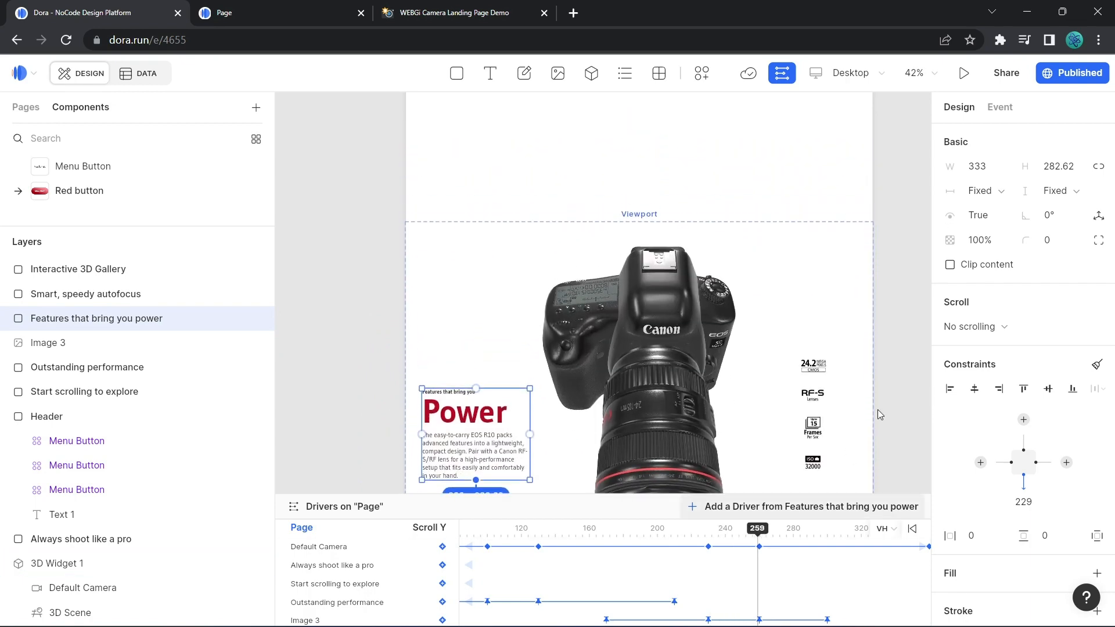
pyautogui.scroll(-3, 904, 364)
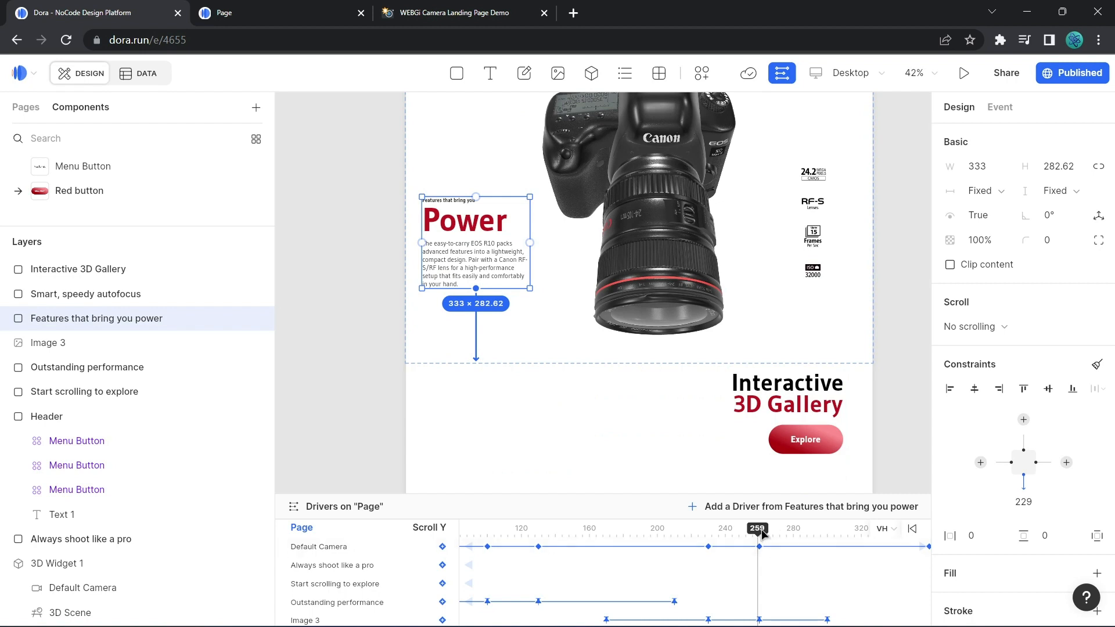
pyautogui.moveTo(763, 533); pyautogui.dragTo(802, 537)
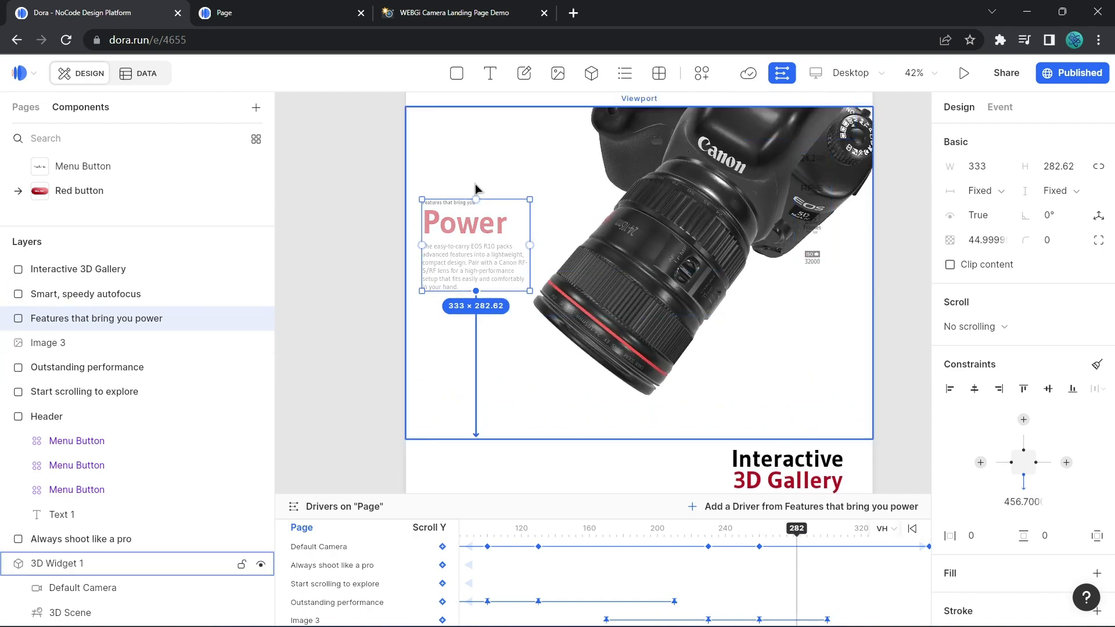
pyautogui.moveTo(797, 532); pyautogui.dragTo(829, 535)
pyautogui.scroll(-3, 844, 597)
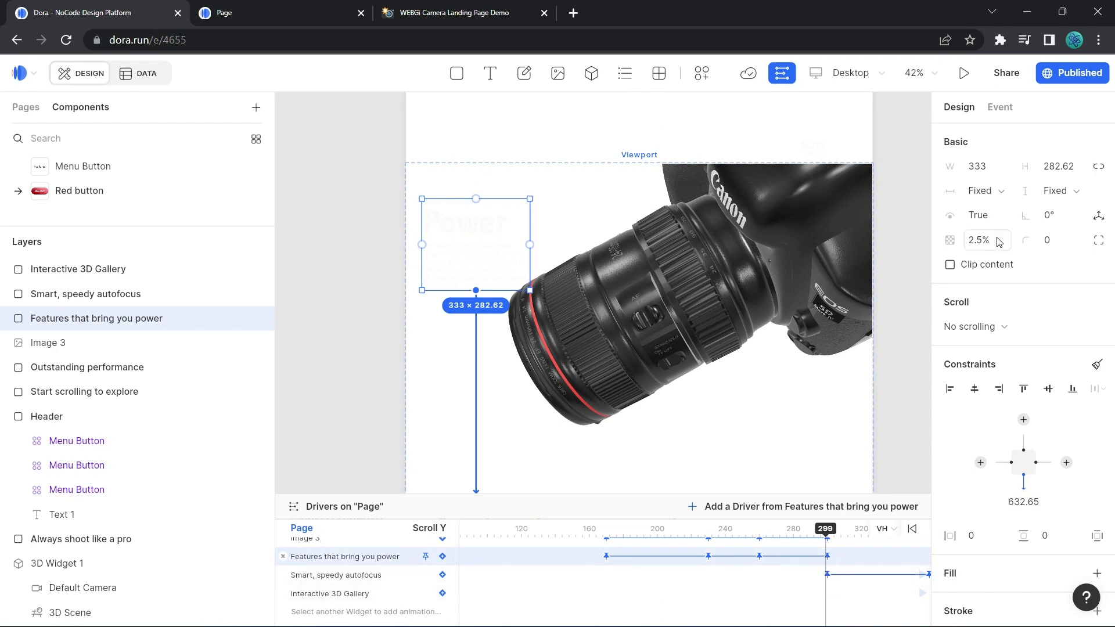
pyautogui.moveTo(828, 534); pyautogui.dragTo(830, 534)
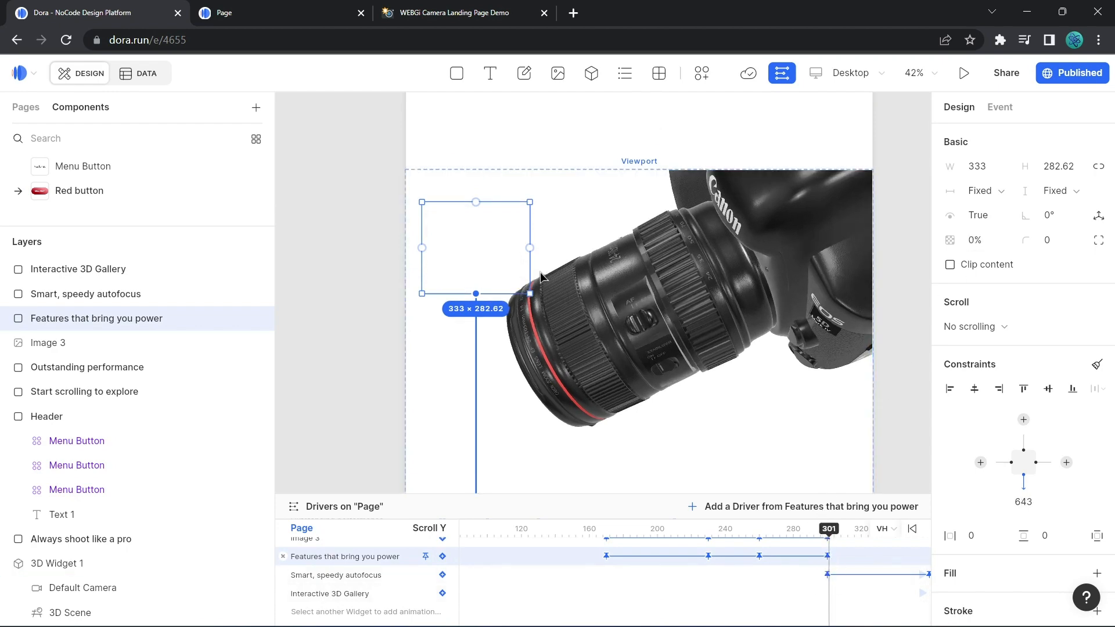
# Check the Power section's animation on the published page, continuing through to the Smart, speedy autofocus section.
pyautogui.click(270, 12)
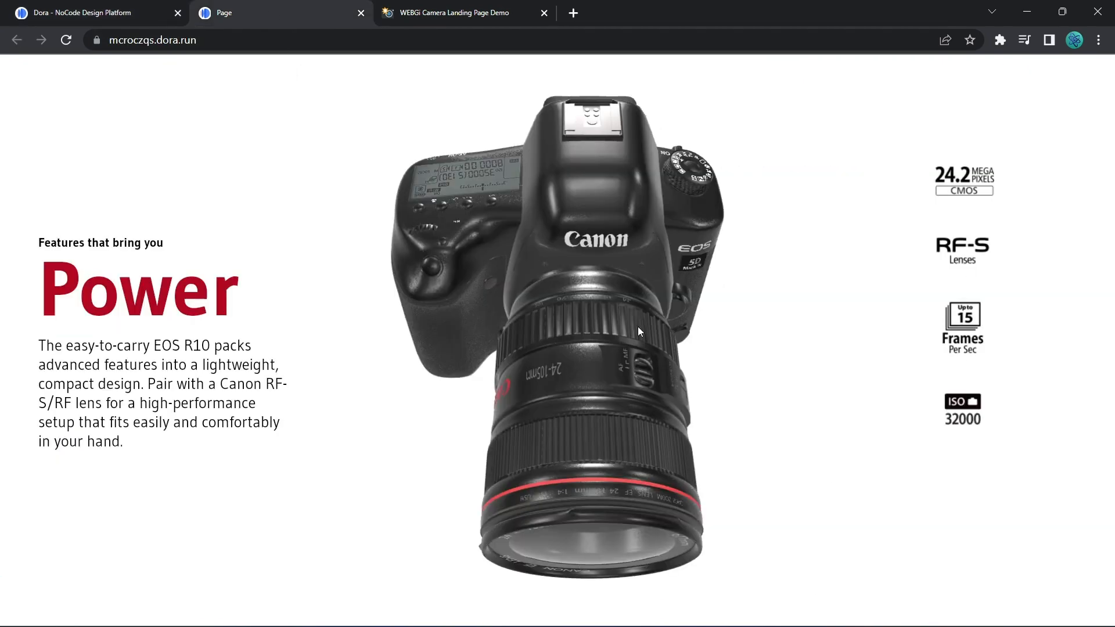
pyautogui.scroll(-5, 770, 347)
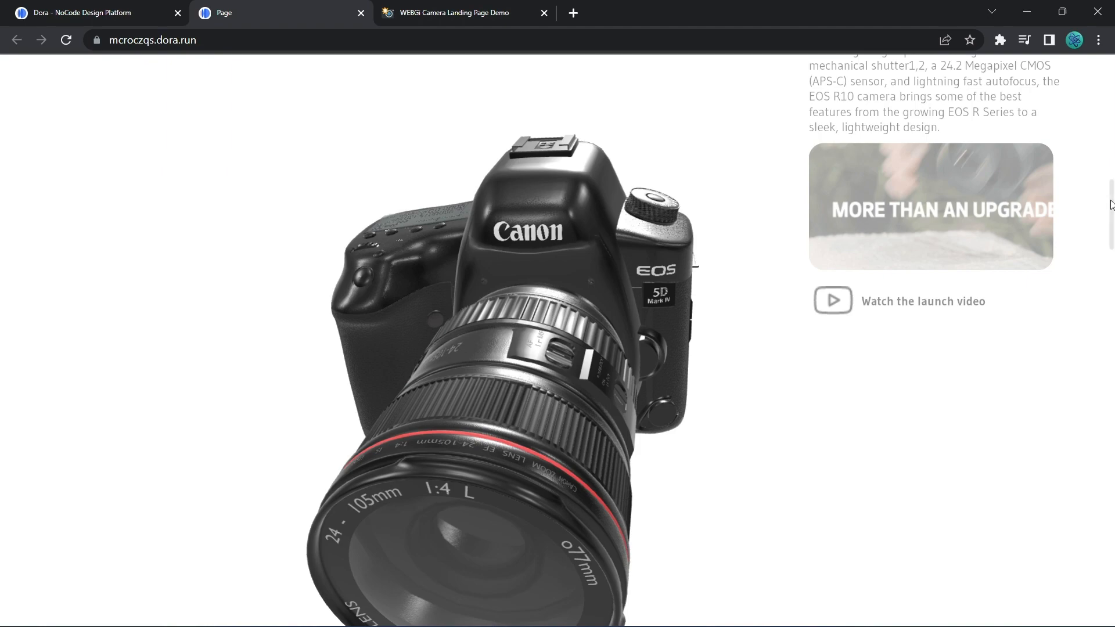
pyautogui.moveTo(1111, 200); pyautogui.dragTo(1104, 248)
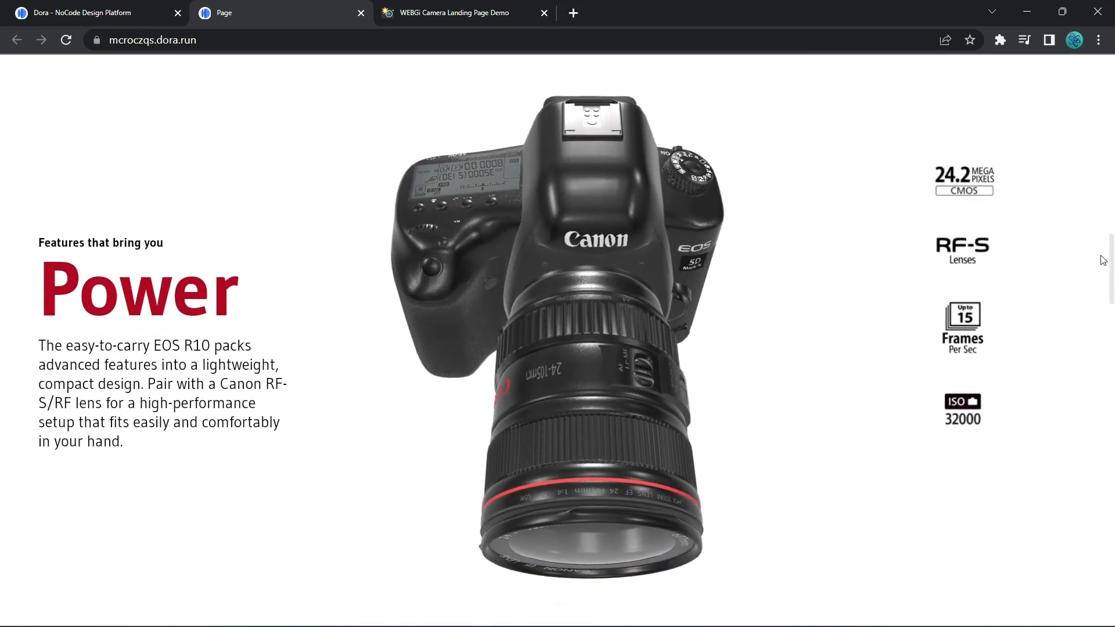
pyautogui.moveTo(1103, 260); pyautogui.dragTo(1100, 336)
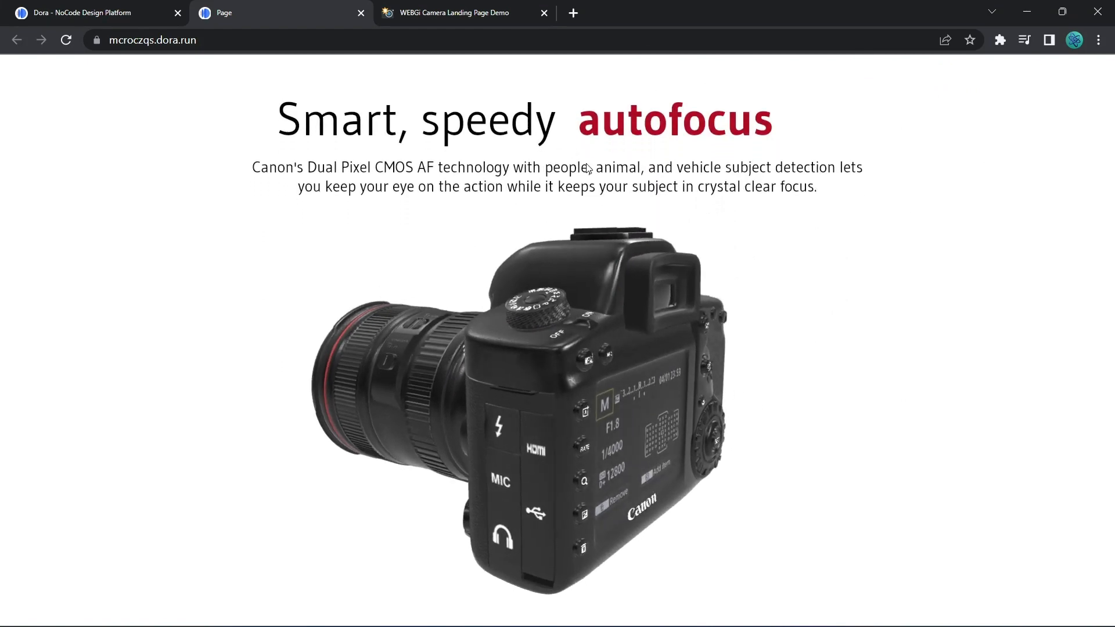
# Return to the Dora editor and inspect the Smart, speedy autofocus container's keyframes and starting state at 303 VH.
pyautogui.click(87, 13)
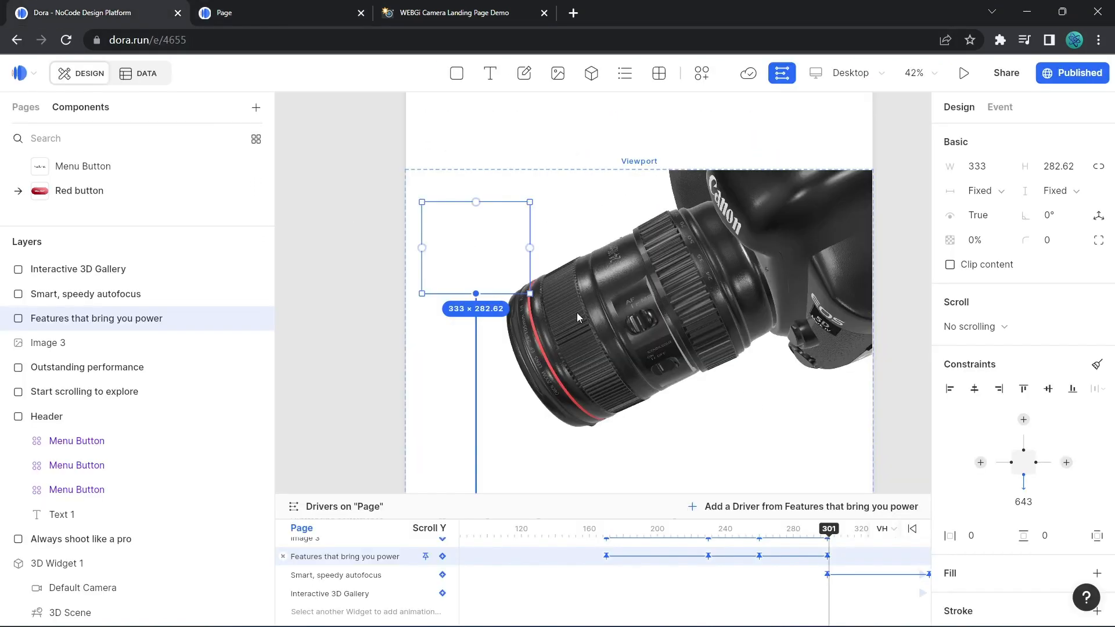
pyautogui.hscroll(5, 696, 585)
pyautogui.scroll(1, 695, 585)
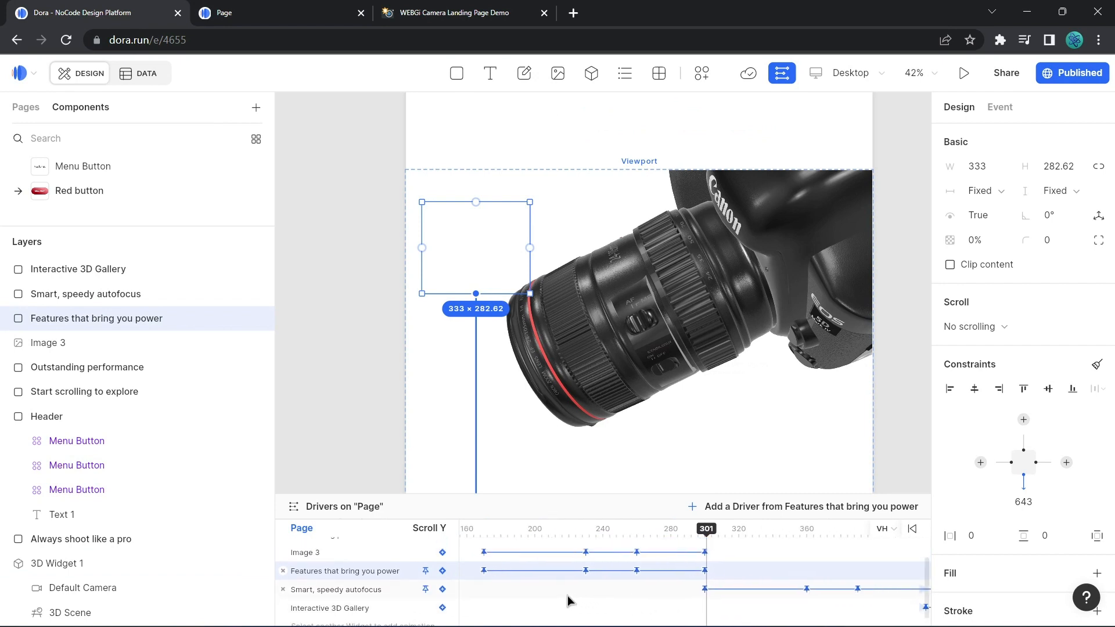
pyautogui.hscroll(3, 715, 604)
pyautogui.scroll(1, 639, 605)
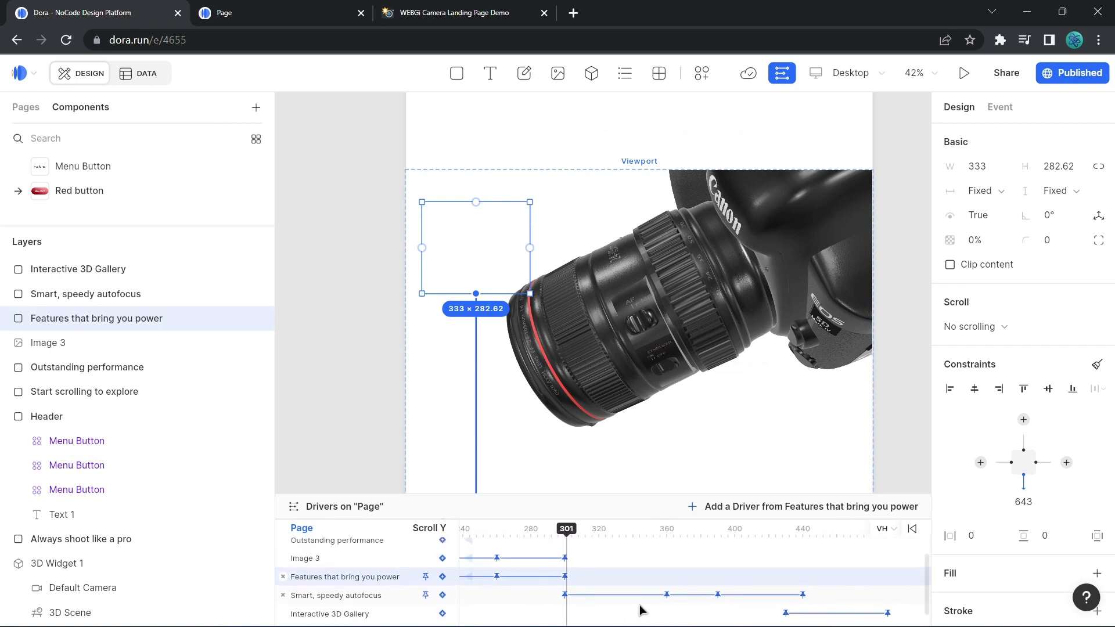
pyautogui.moveTo(563, 576)
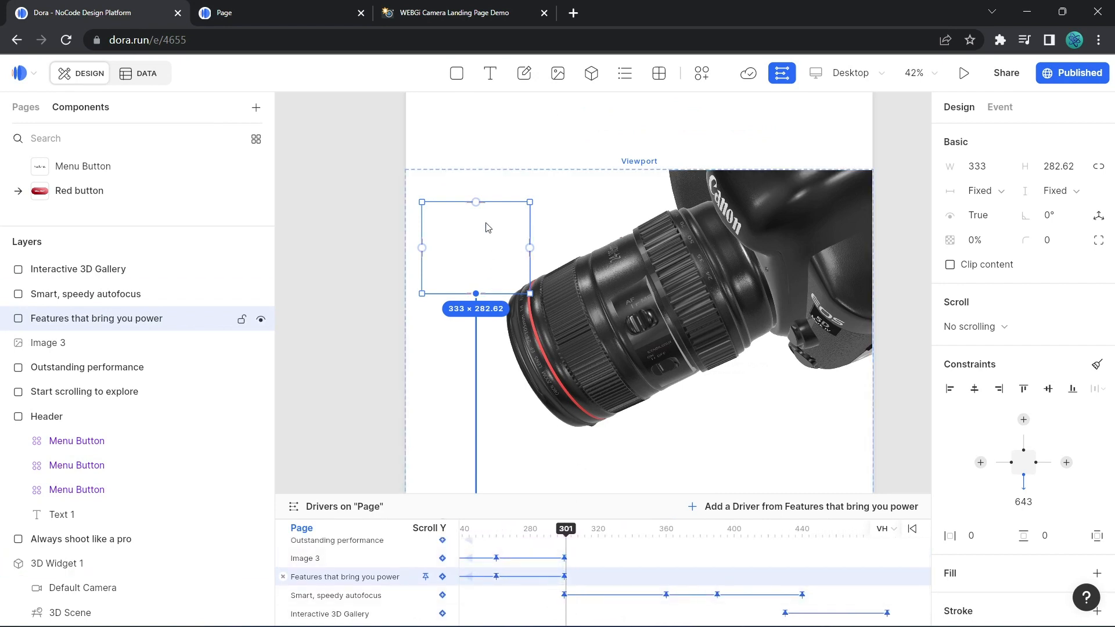
pyautogui.moveTo(567, 530)
pyautogui.mouseDown()
pyautogui.moveTo(511, 530)
pyautogui.moveTo(569, 530)
pyautogui.mouseUp()
pyautogui.scroll(-5, 668, 349)
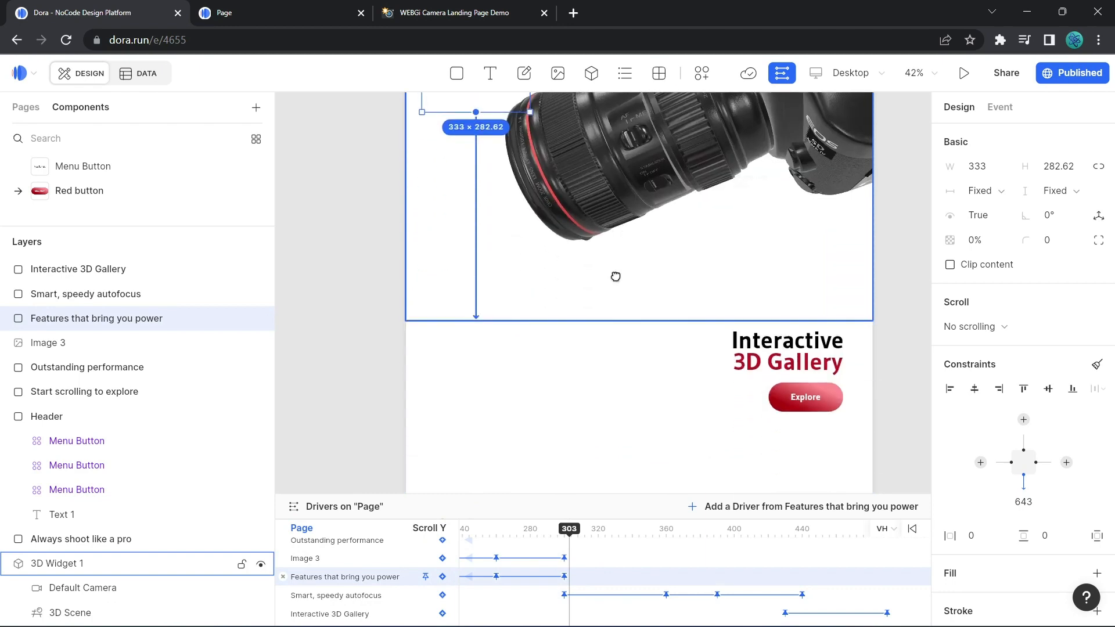
pyautogui.click(380, 596)
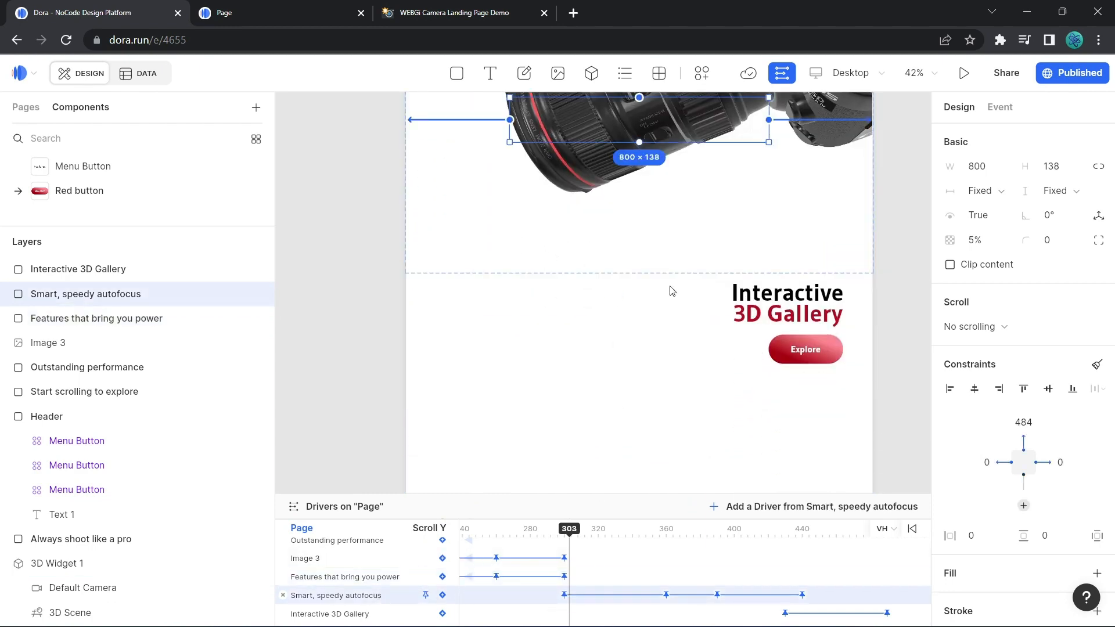
pyautogui.scroll(4, 670, 291)
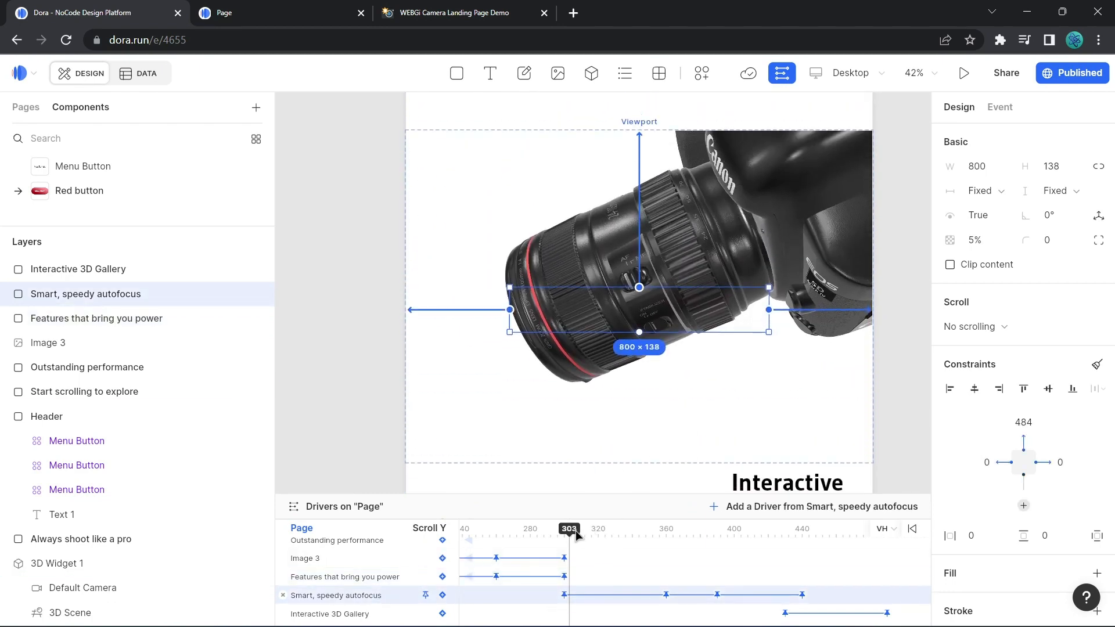
# Scrub the page timeline through 383 VH to 386 VH to examine the Smart, speedy autofocus container's position over the camera.
pyautogui.moveTo(577, 531); pyautogui.dragTo(705, 538)
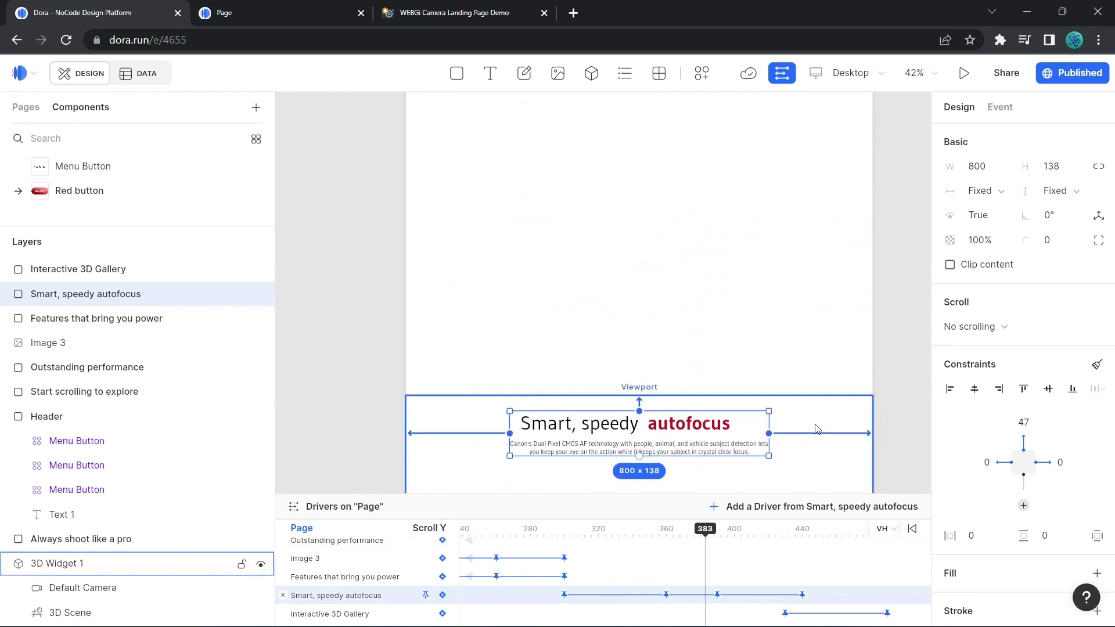
pyautogui.scroll(-5, 806, 323)
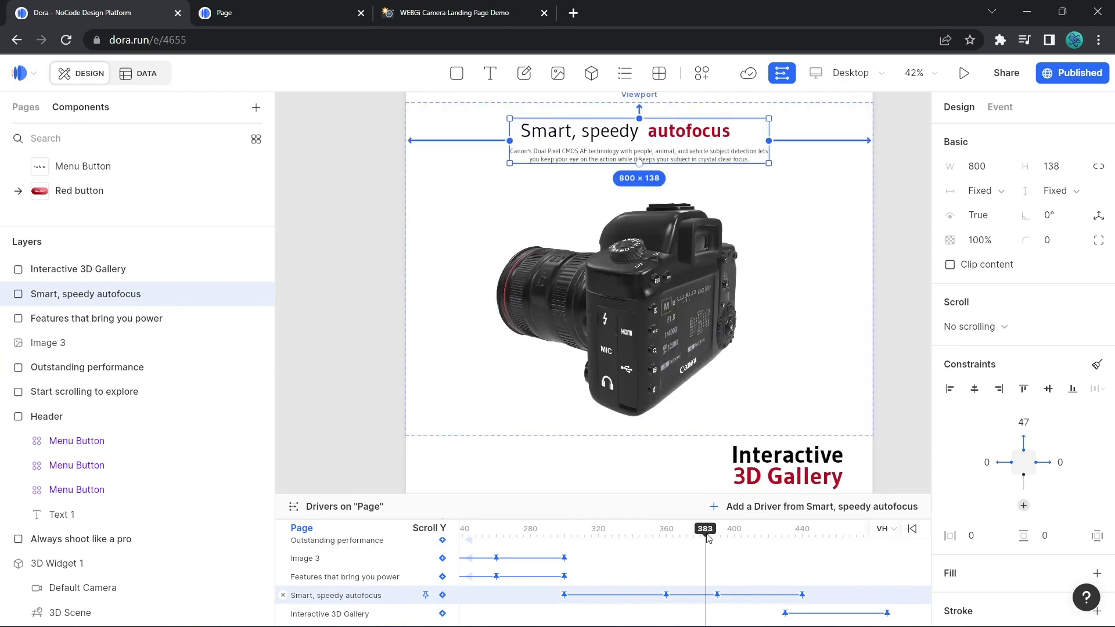
pyautogui.moveTo(707, 536); pyautogui.dragTo(710, 538)
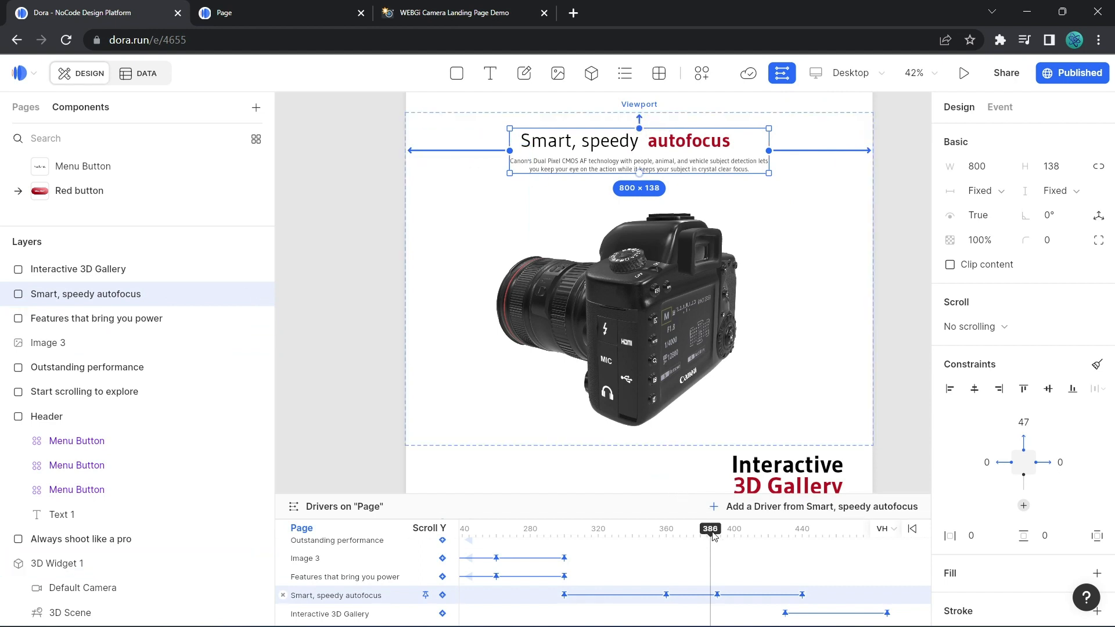
# Scrub to 440 VH and on to 476 VH to examine the autofocus container's exit and the Interactive 3D Gallery's entrance.
pyautogui.moveTo(713, 536); pyautogui.dragTo(802, 534)
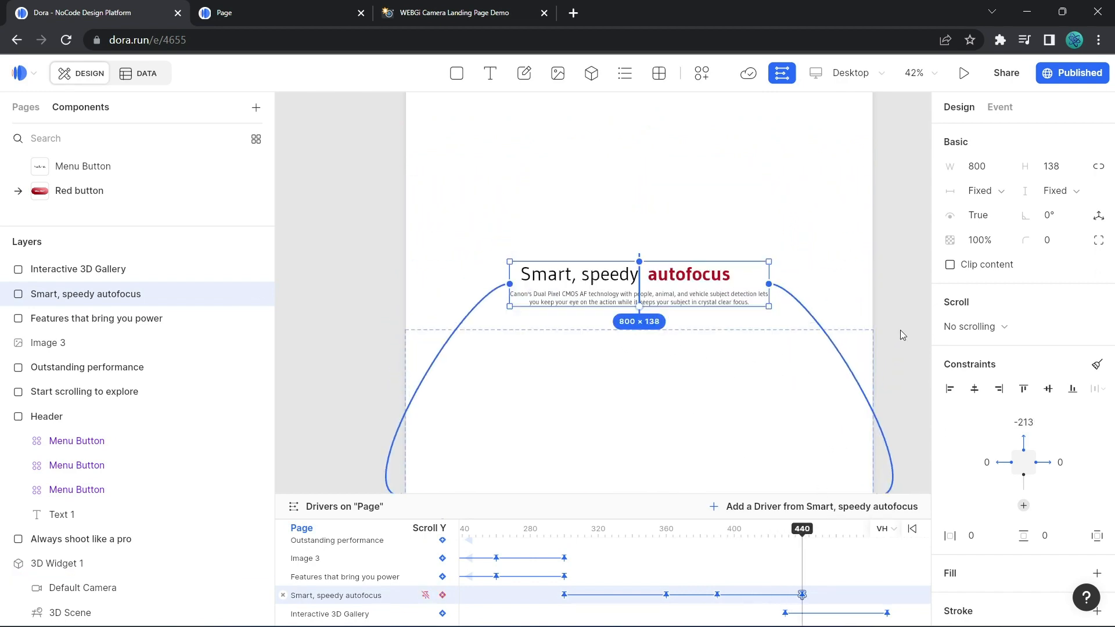
pyautogui.scroll(-5, 901, 335)
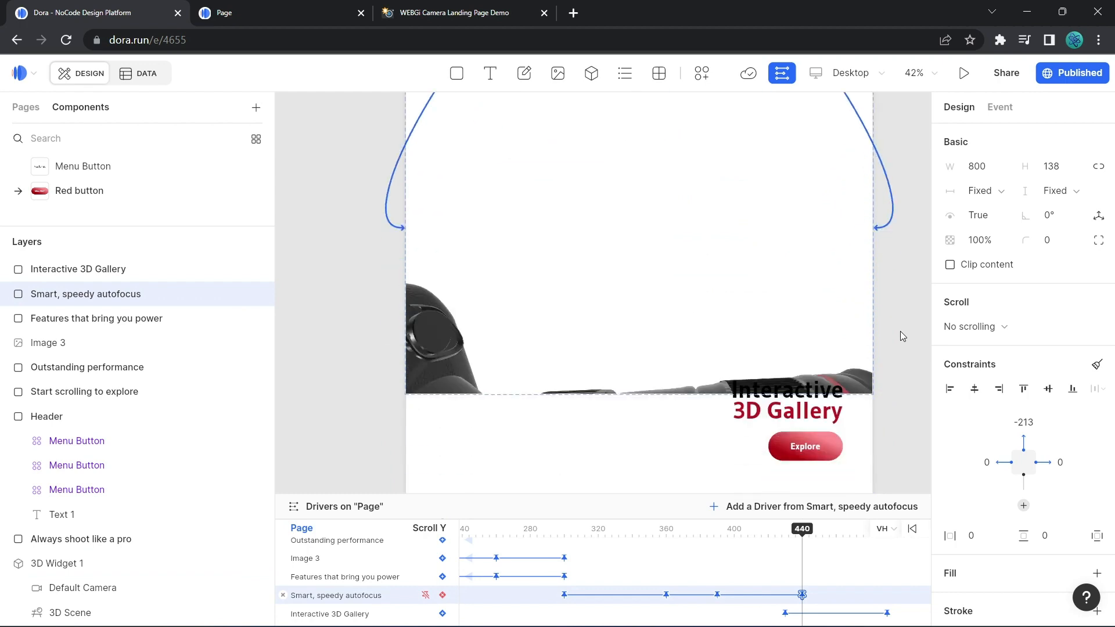
pyautogui.moveTo(803, 535); pyautogui.dragTo(864, 539)
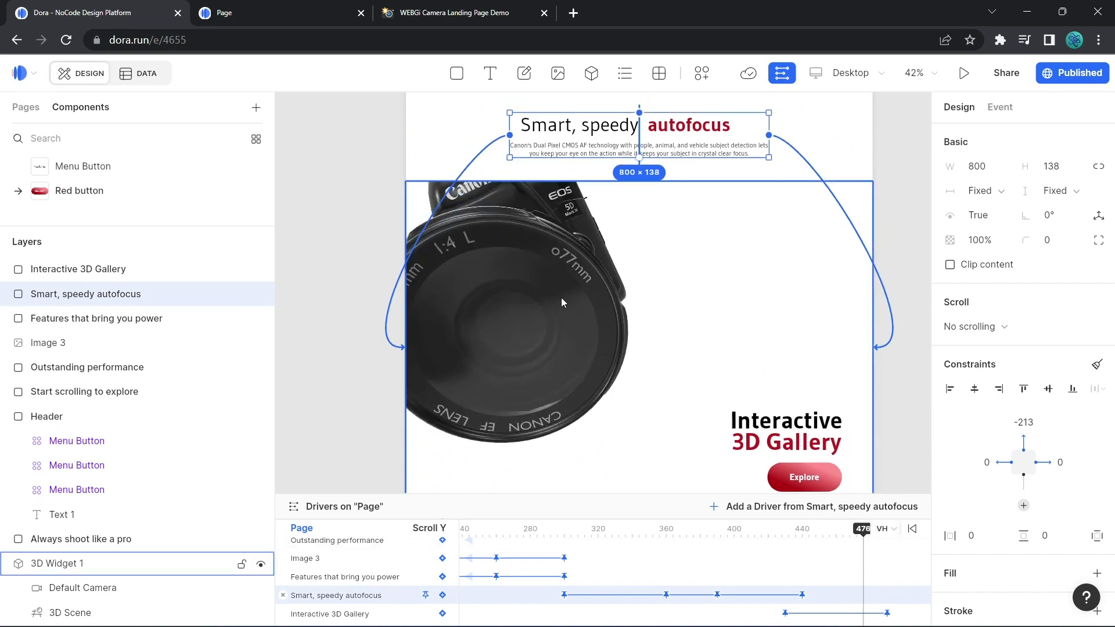
# Inspect the Default Camera's position and rotation at its 390 VH keyframe and at its last keyframe.
pyautogui.scroll(3, 540, 578)
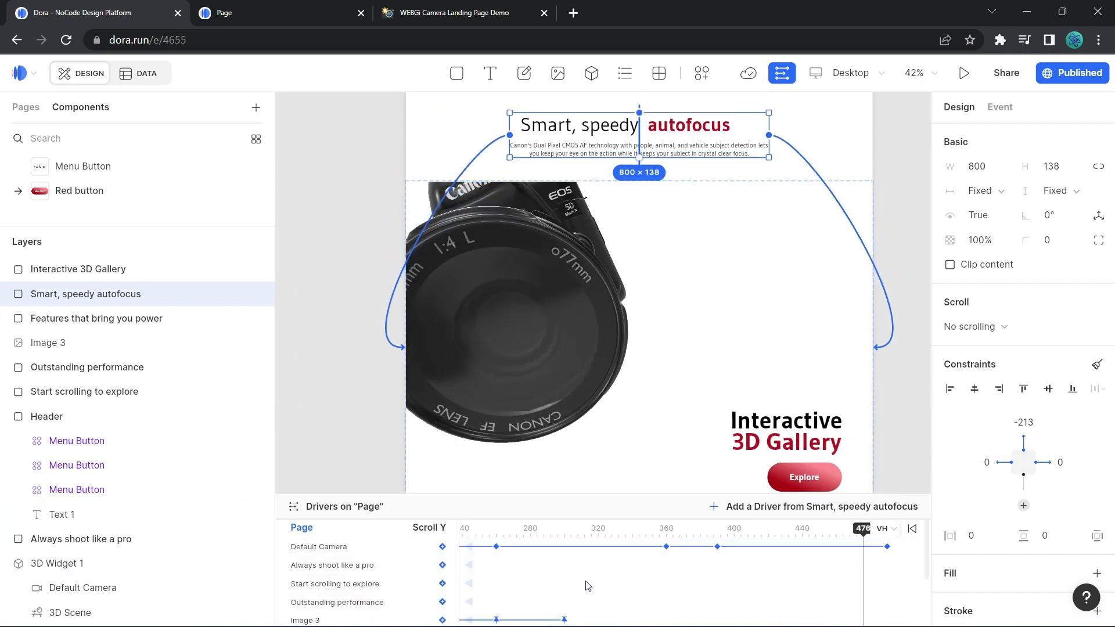
pyautogui.click(341, 547)
pyautogui.moveTo(747, 535); pyautogui.dragTo(719, 535)
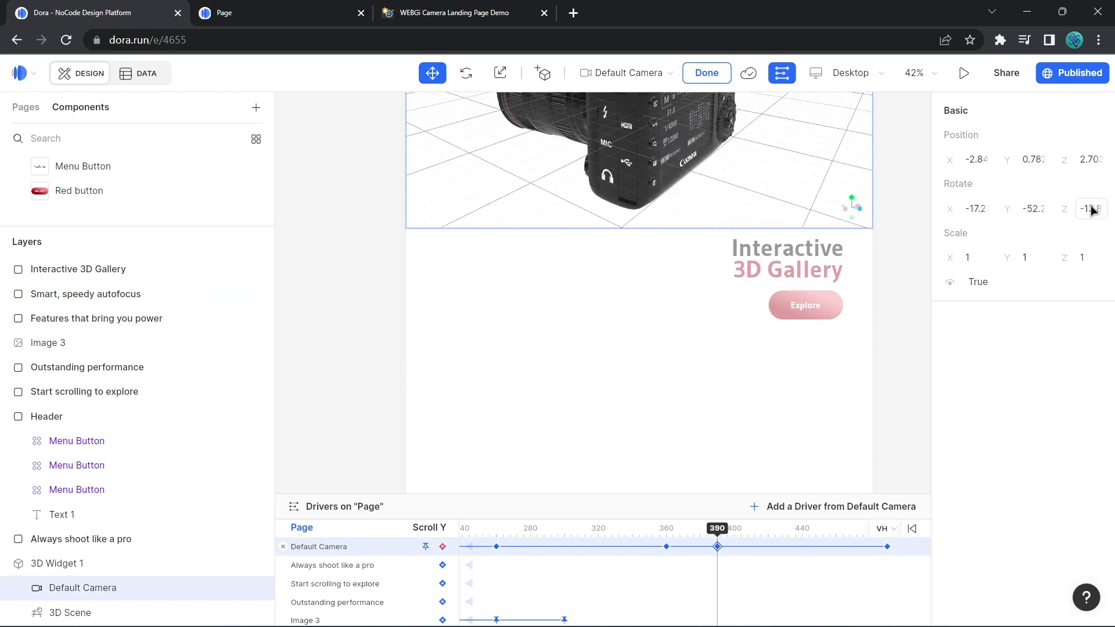
pyautogui.moveTo(837, 533); pyautogui.dragTo(888, 536)
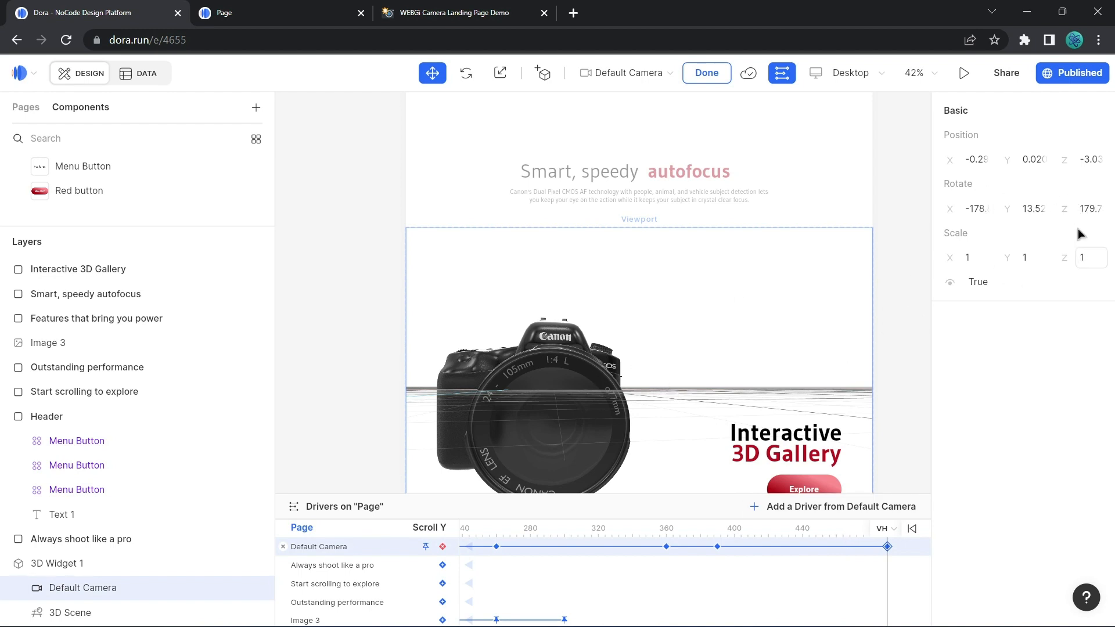
pyautogui.moveTo(740, 538); pyautogui.dragTo(718, 538)
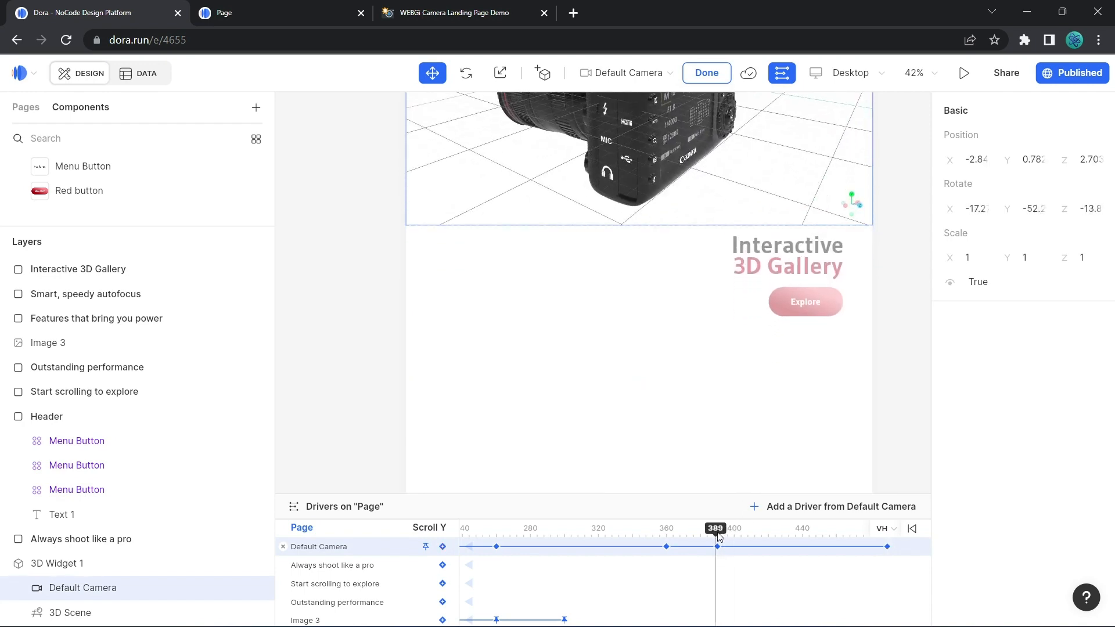
pyautogui.scroll(1, 674, 453)
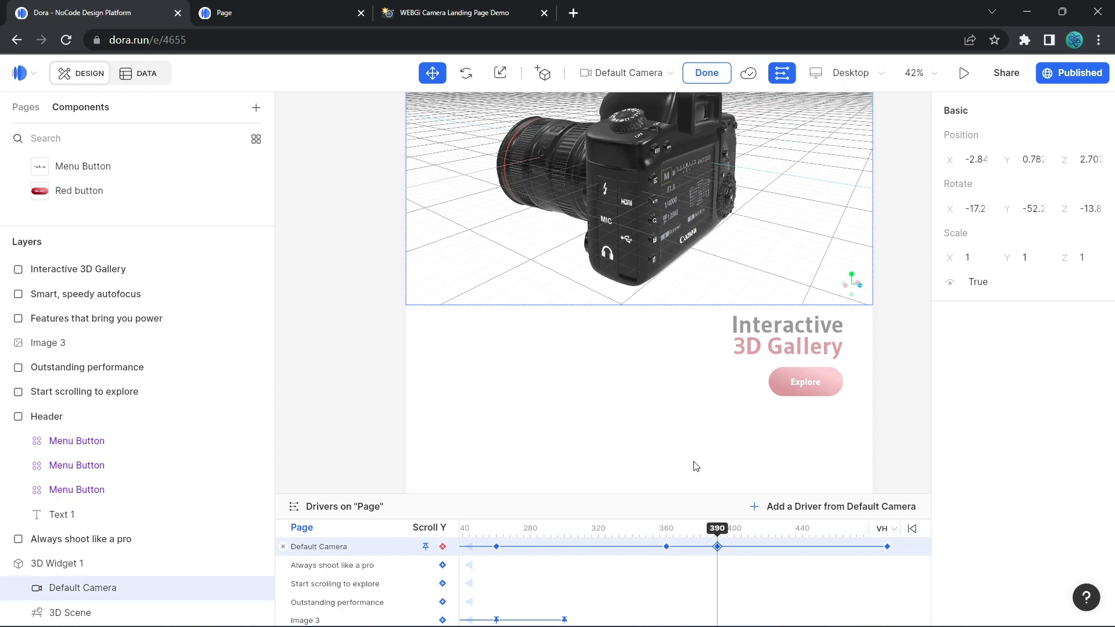
pyautogui.scroll(-2, 747, 588)
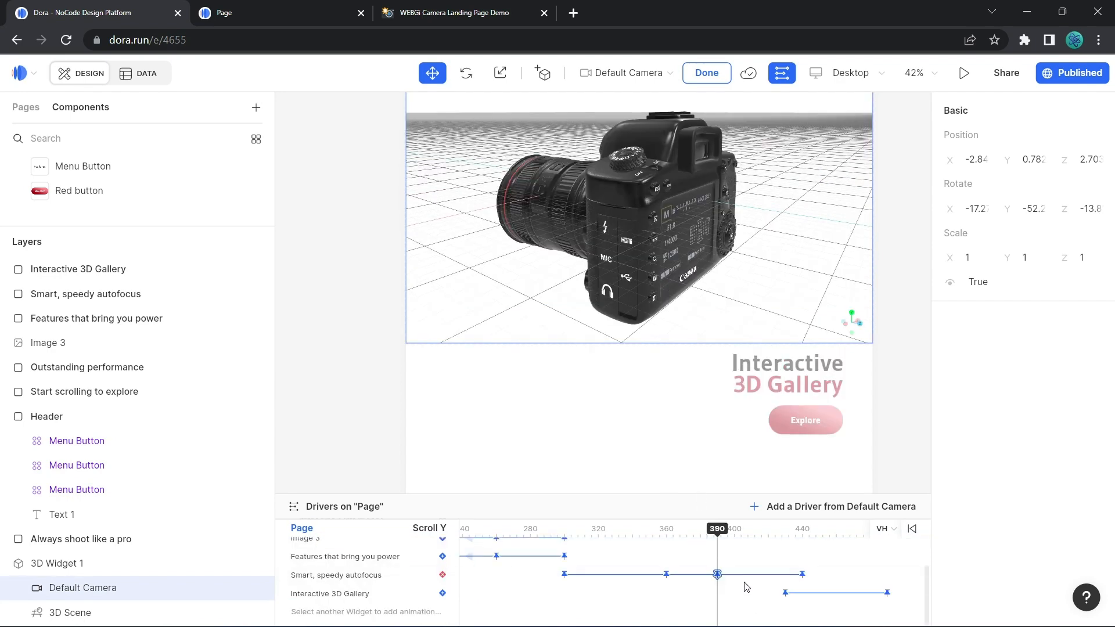
# Scrub the page timeline through 399 VH to 425 VH to examine the camera's rotation between its last two keyframes.
pyautogui.click(730, 535)
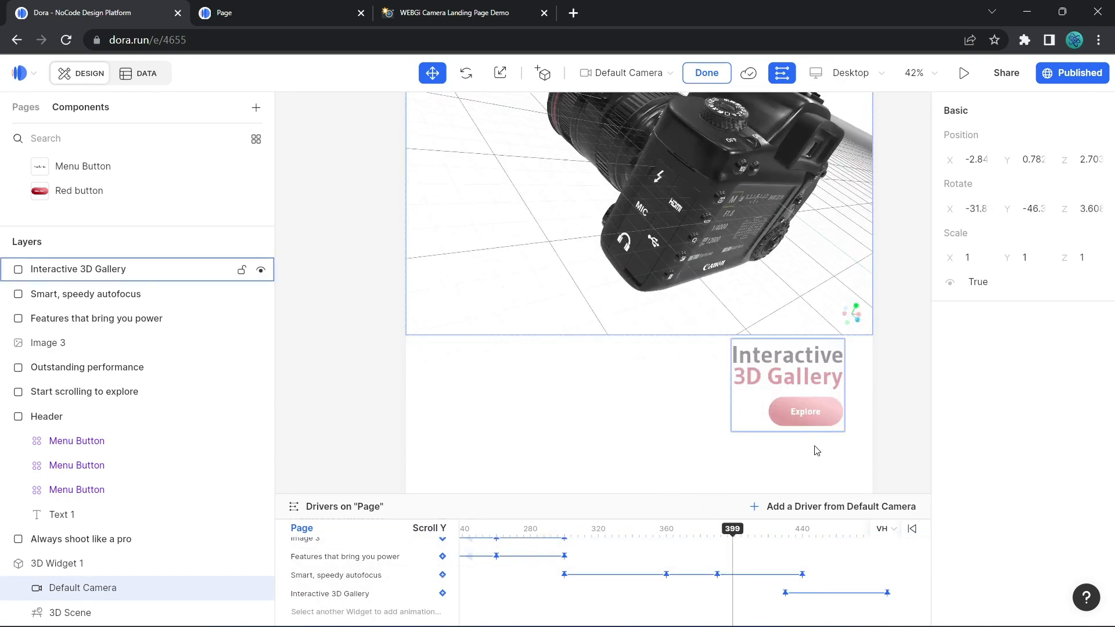
pyautogui.scroll(1, 897, 413)
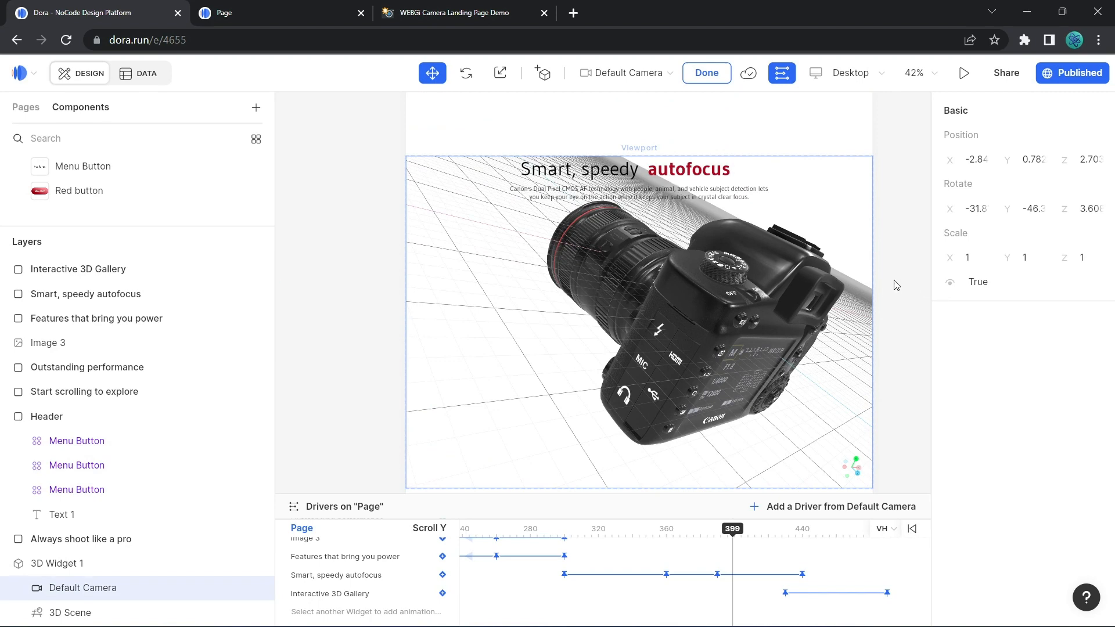
pyautogui.moveTo(733, 536); pyautogui.dragTo(777, 535)
pyautogui.scroll(-7, 899, 376)
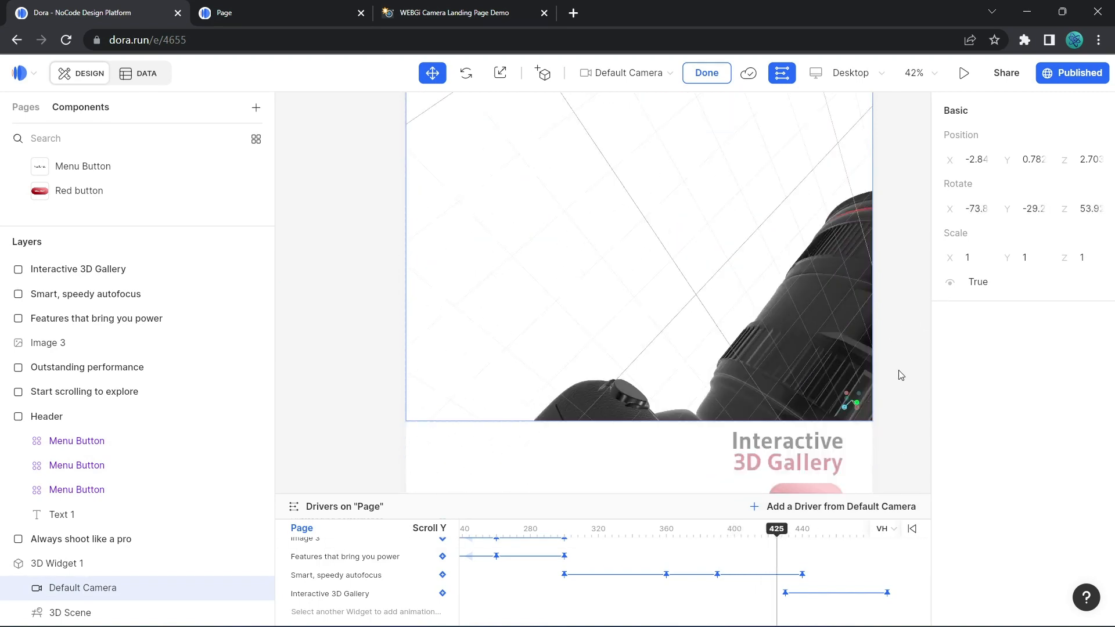
# Review the driver tracks and scrub to the last keyframe to examine the Interactive 3D Gallery beside the camera.
pyautogui.scroll(3, 888, 378)
pyautogui.scroll(4, 724, 190)
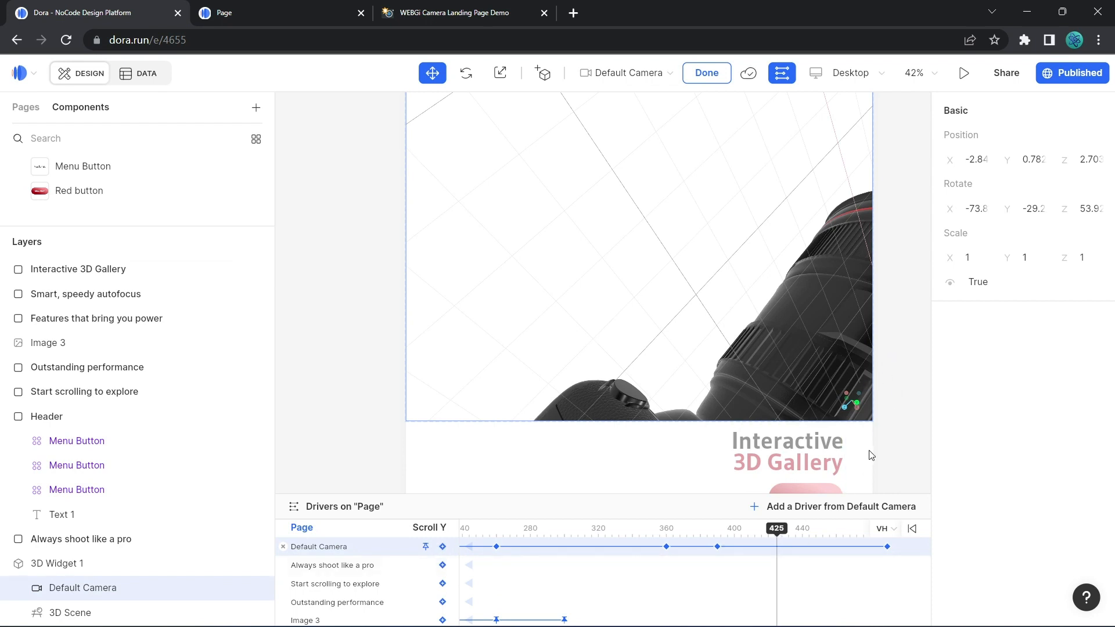
pyautogui.scroll(1, 896, 399)
pyautogui.scroll(-1, 894, 290)
pyautogui.scroll(-4, 898, 308)
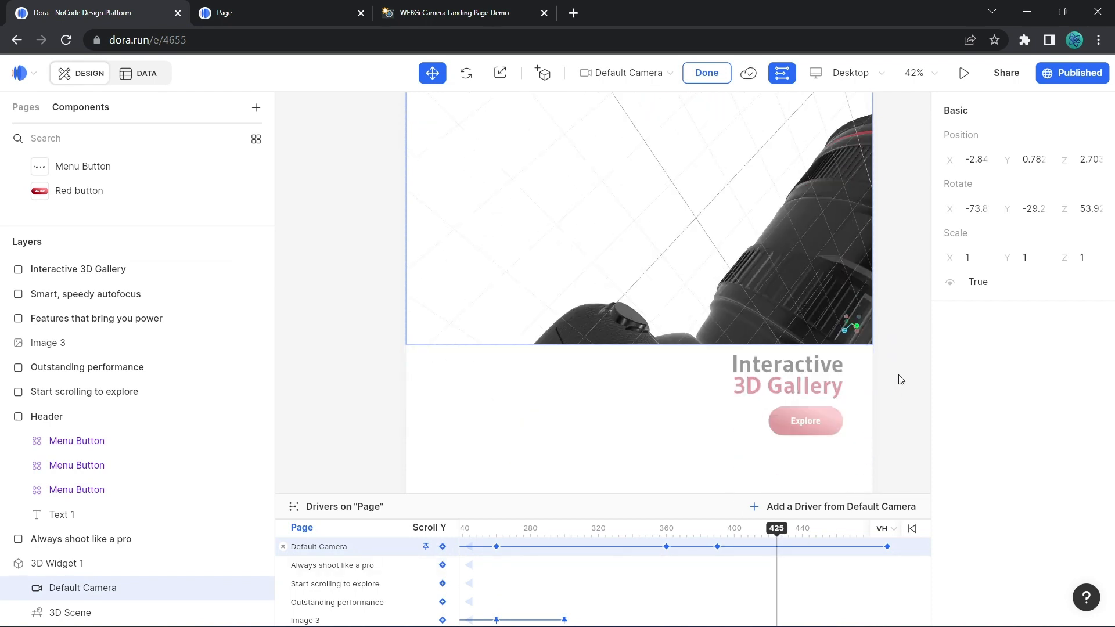
pyautogui.scroll(-2, 790, 566)
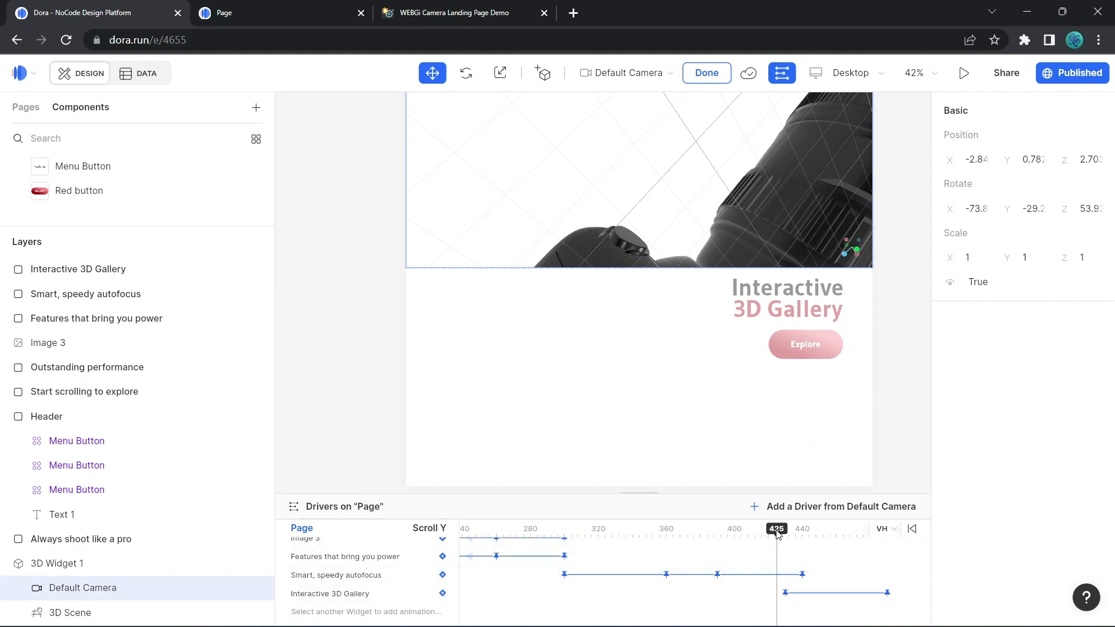
pyautogui.moveTo(777, 532); pyautogui.dragTo(888, 542)
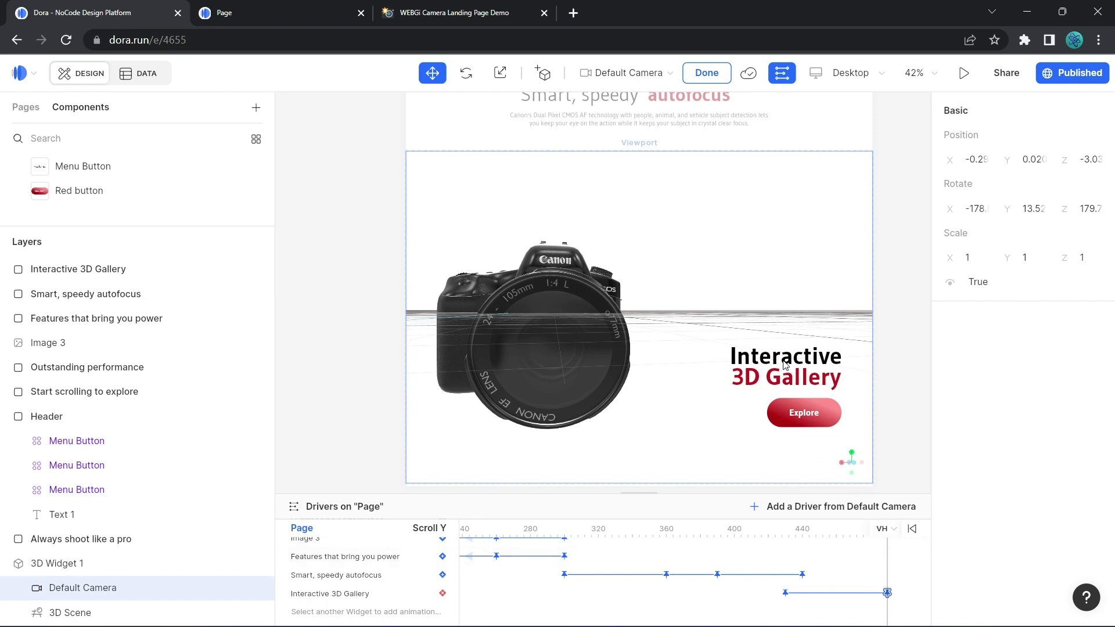
# Reload the published page and check its scroll animation through to the Interactive 3D Gallery, ending back at the hero section.
pyautogui.click(238, 12)
pyautogui.click(66, 39)
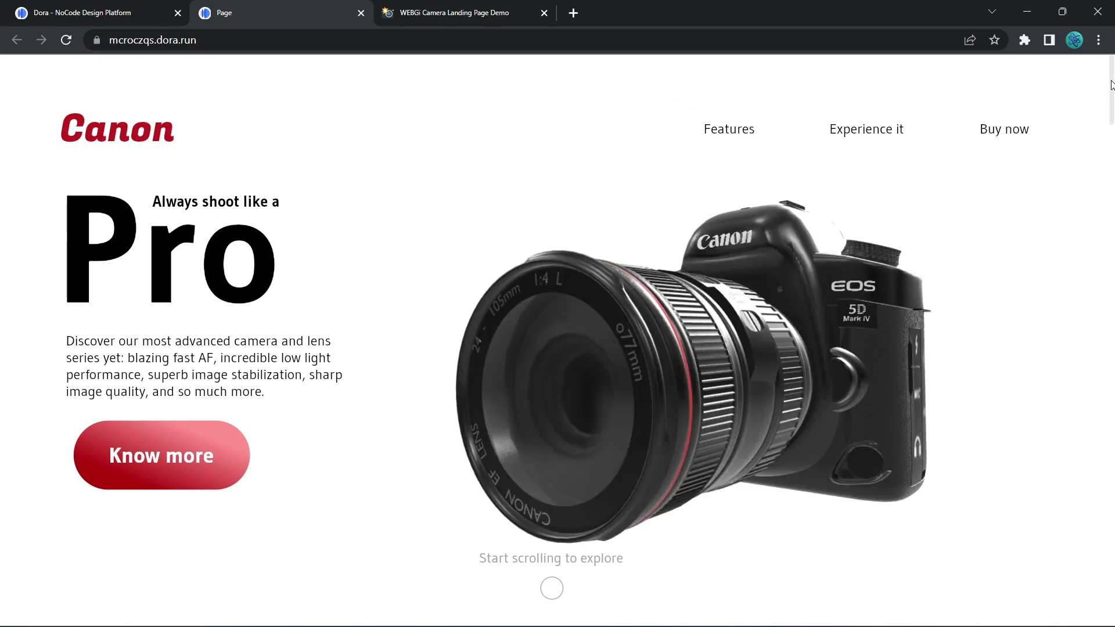
pyautogui.moveTo(1112, 86); pyautogui.dragTo(1106, 344)
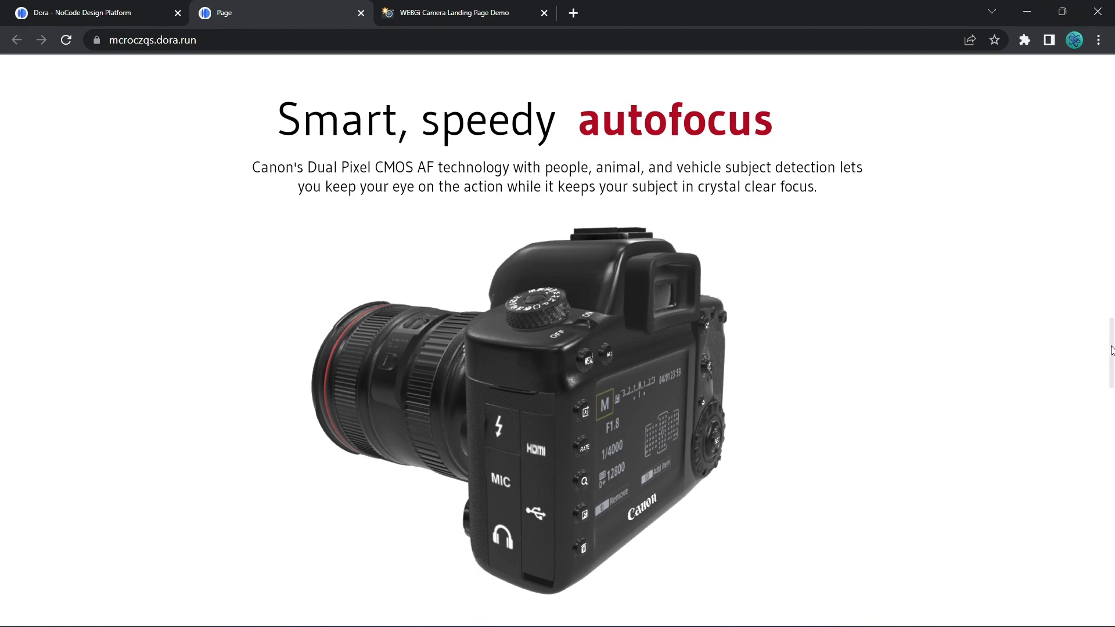
pyautogui.moveTo(1110, 361); pyautogui.dragTo(1110, 440)
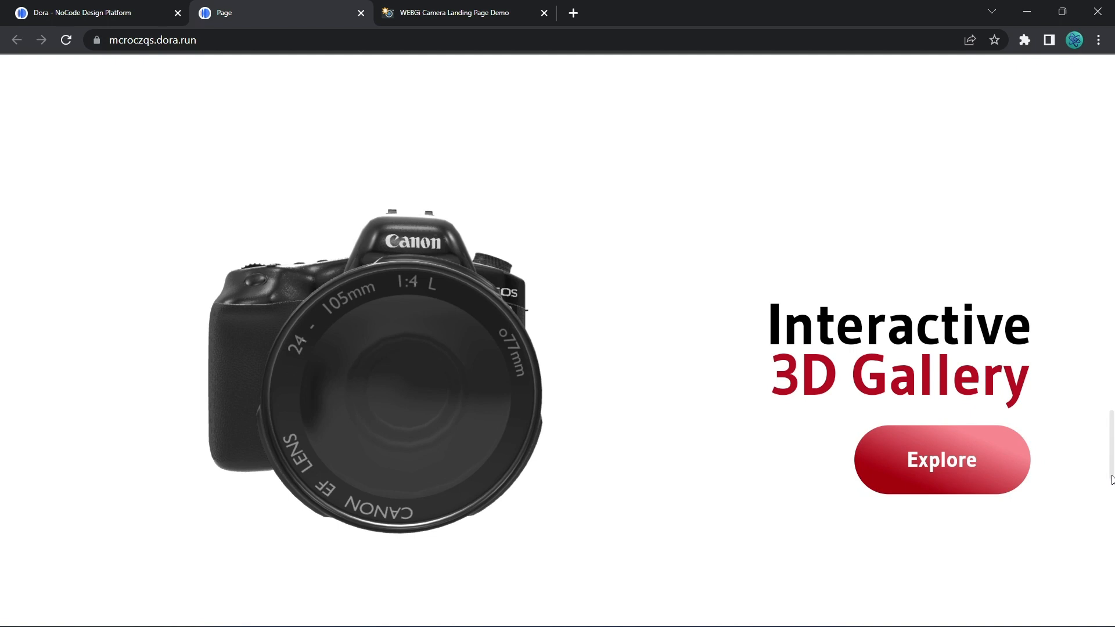
pyautogui.moveTo(1112, 480); pyautogui.dragTo(1099, 109)
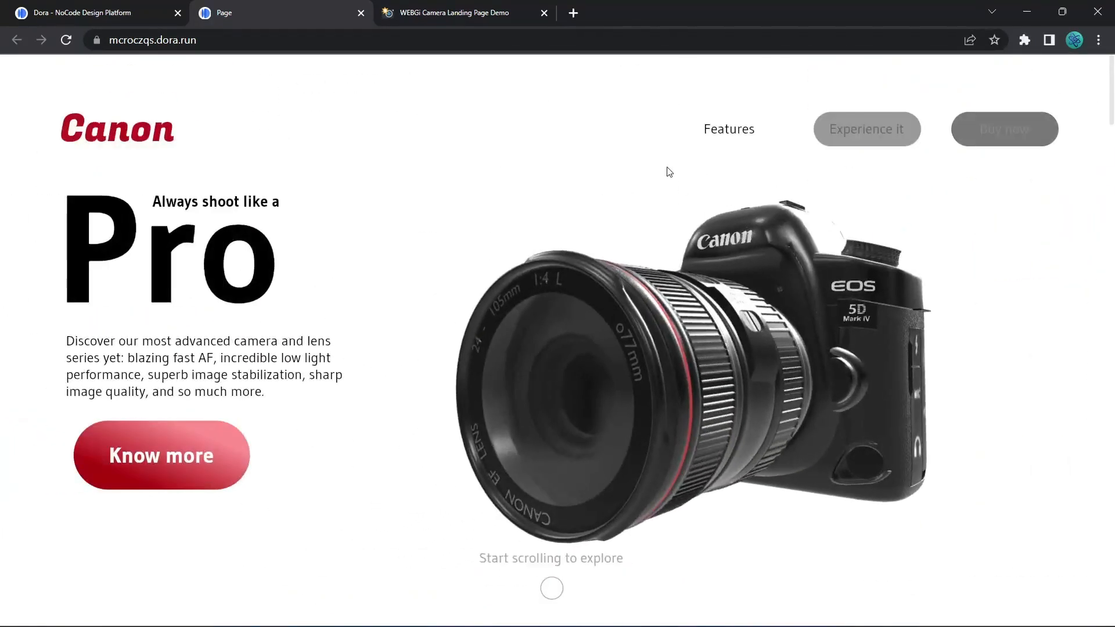
# Open a preview of the page from the Dora editor and view it at the iPhone 14 Pro size.
pyautogui.click(165, 17)
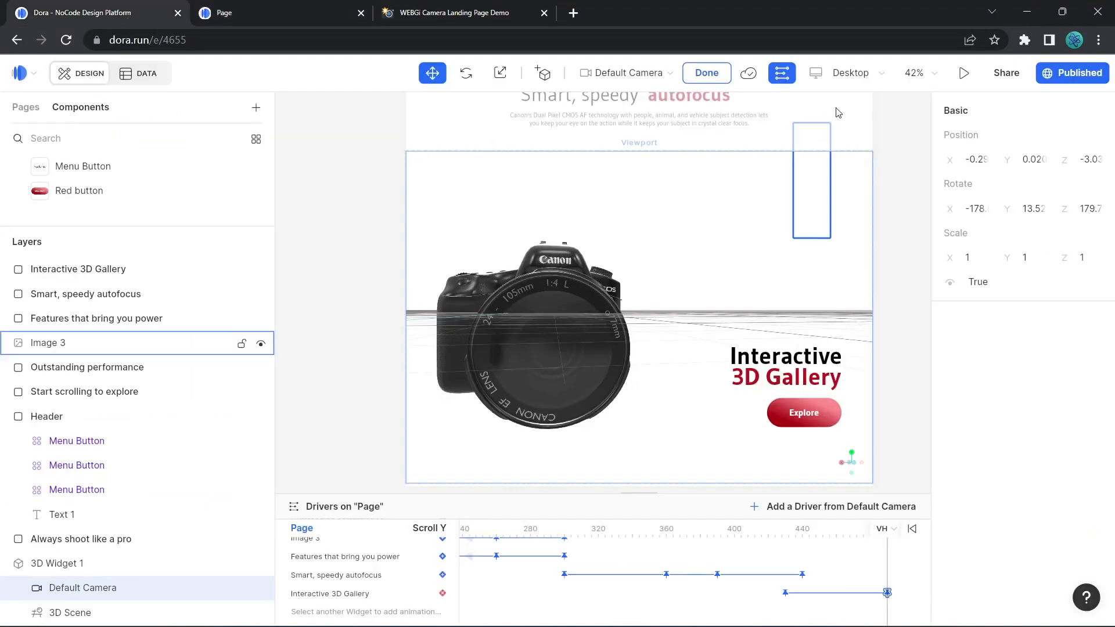
pyautogui.click(964, 74)
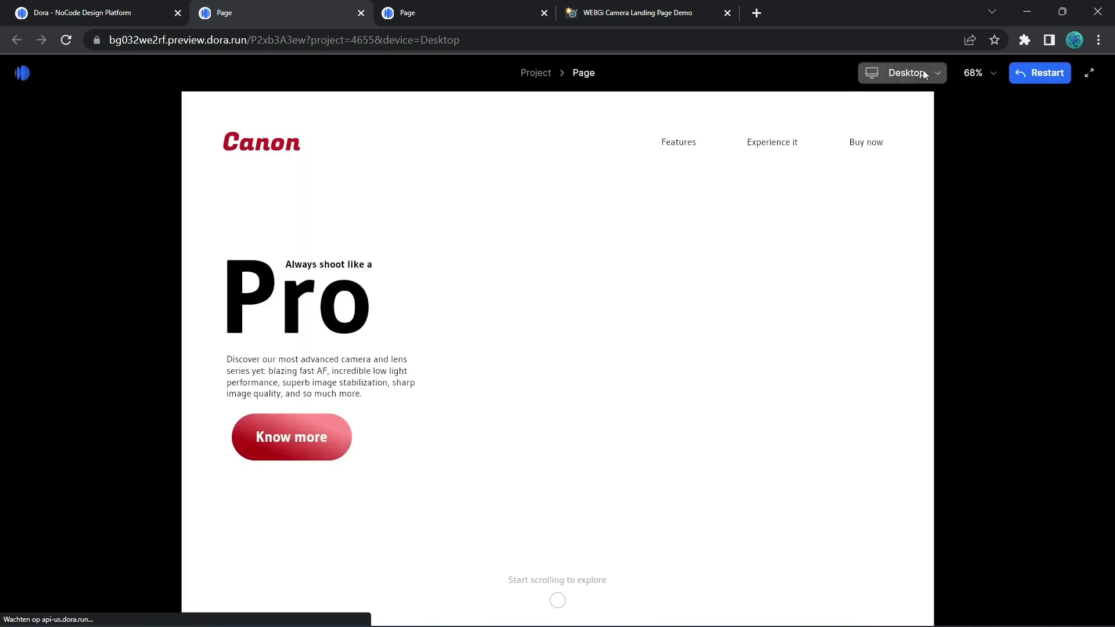
pyautogui.click(921, 70)
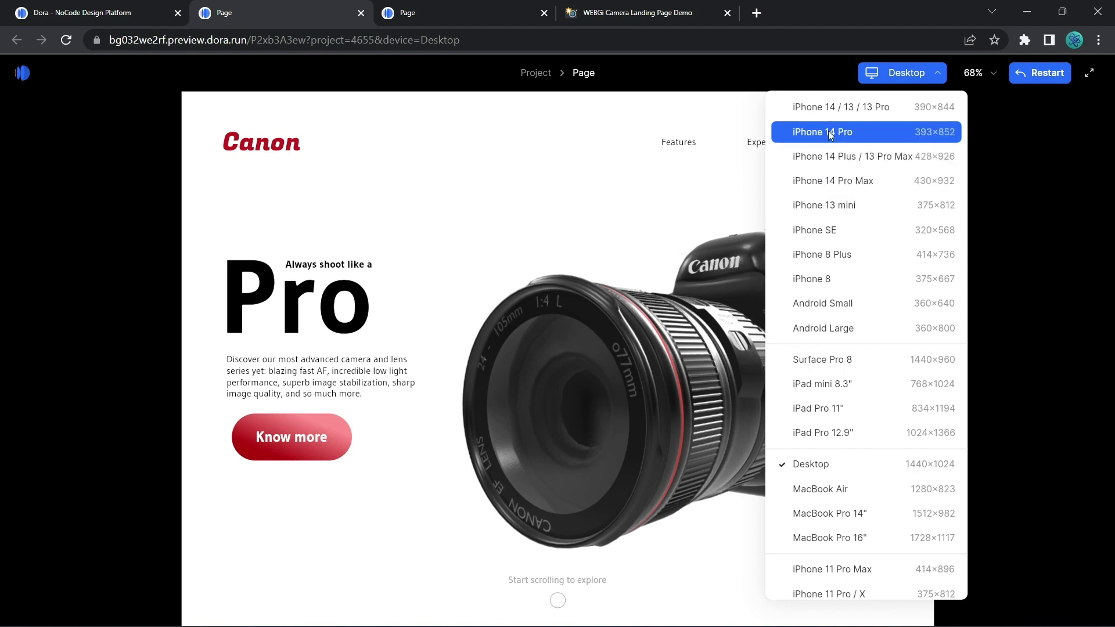
pyautogui.click(824, 130)
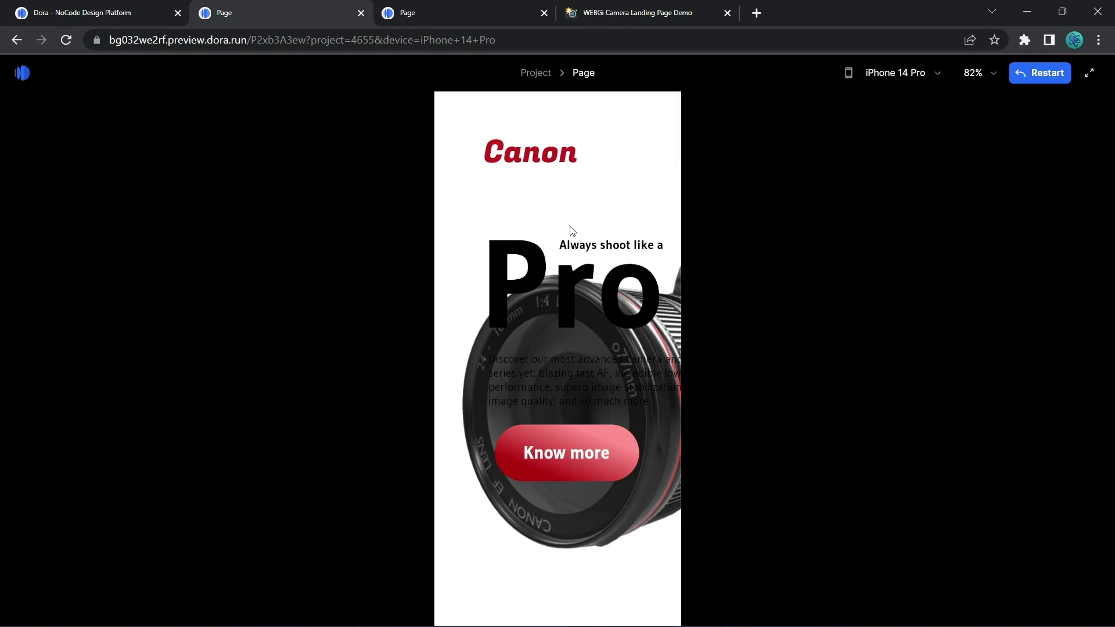
# Return to the Dora editor, leave the 3D camera editing mode and add a mobile breakpoint to the desktop page.
pyautogui.click(87, 13)
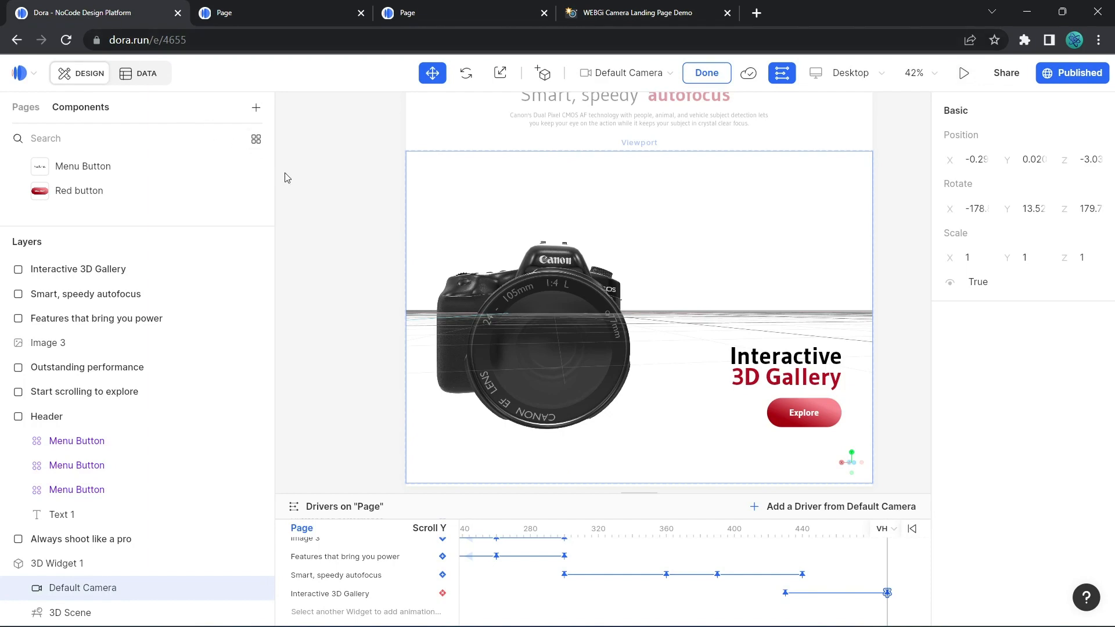
pyautogui.click(316, 264)
pyautogui.click(320, 189)
pyautogui.scroll(5, 322, 222)
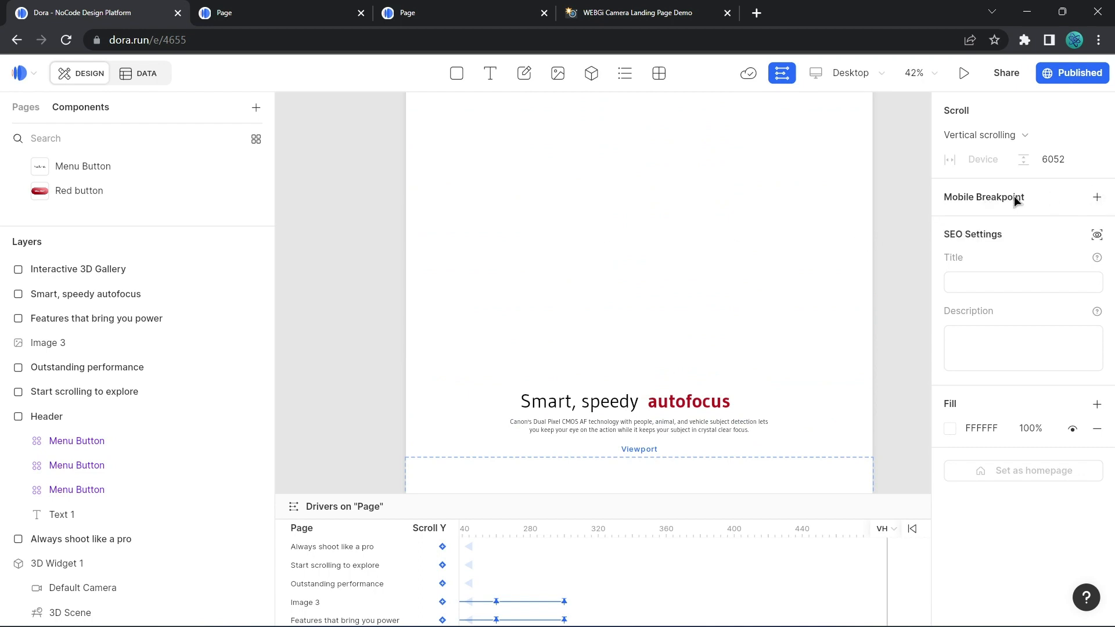
pyautogui.click(1097, 198)
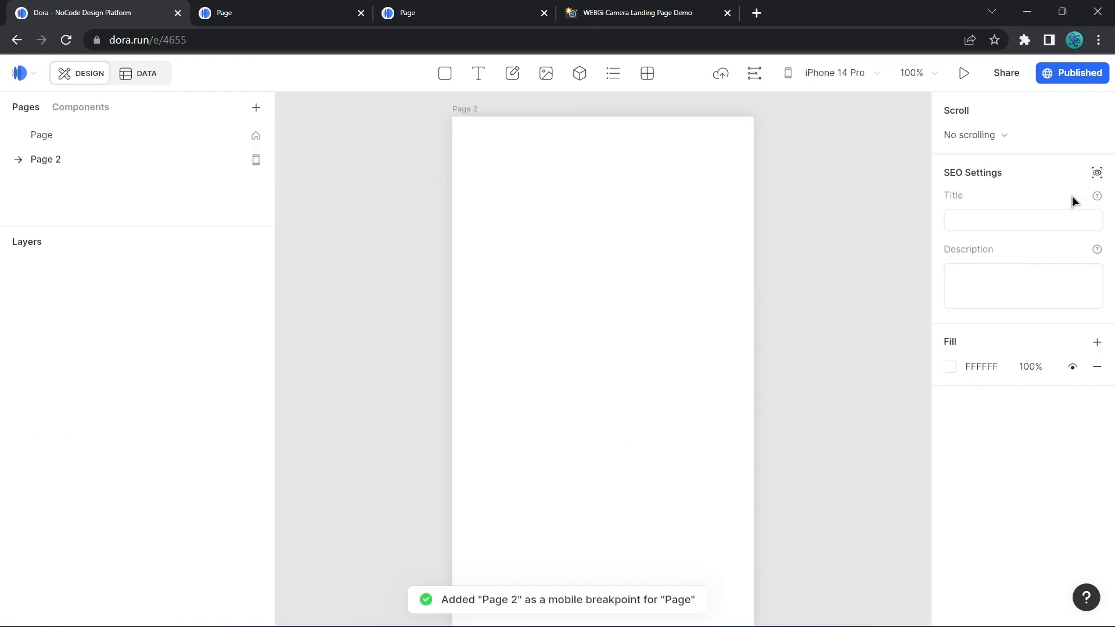
# Rename the new breakpoint page as Mobile.
pyautogui.doubleClick(58, 162)
pyautogui.write('Mo')
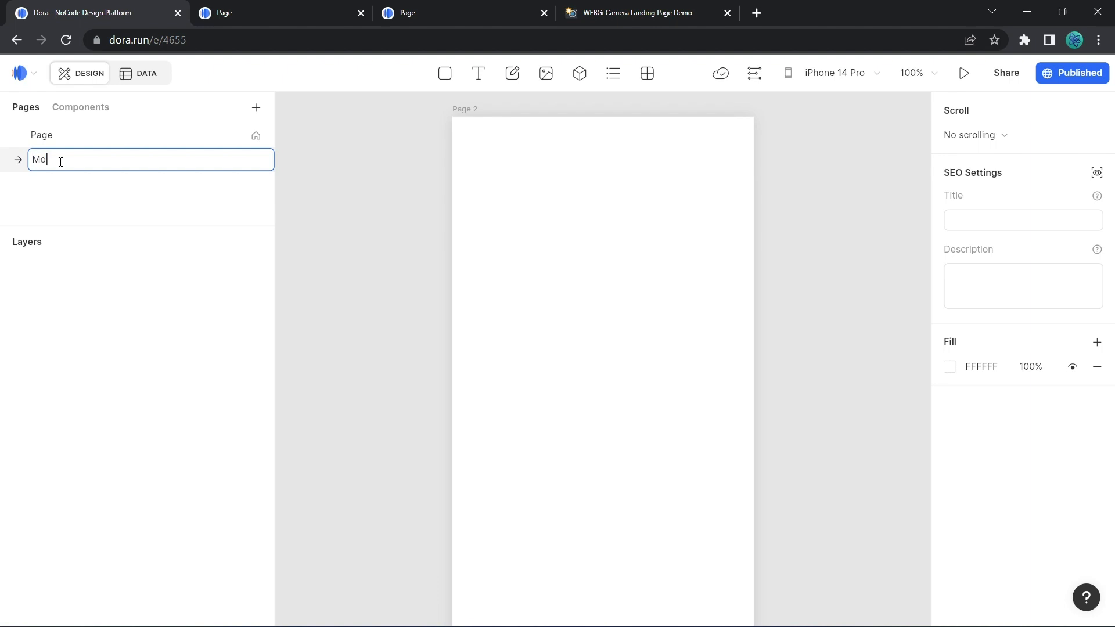
pyautogui.write('bile')
pyautogui.press('Return')
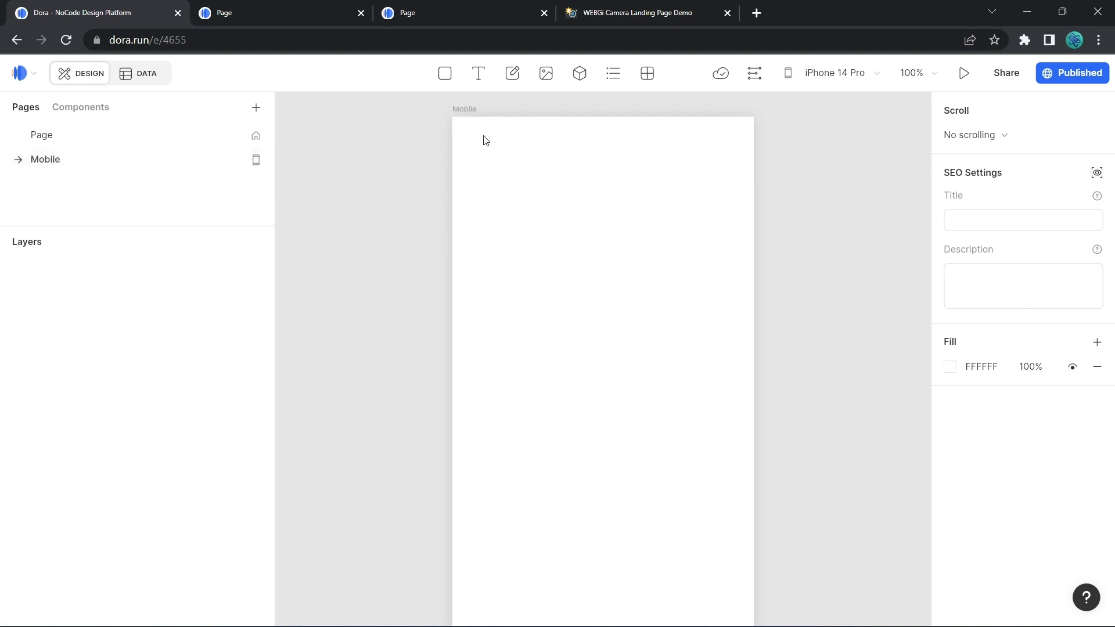
# Check the desktop page's Mobile Breakpoint setting and view the Mobile page's canvas.
pyautogui.click(132, 140)
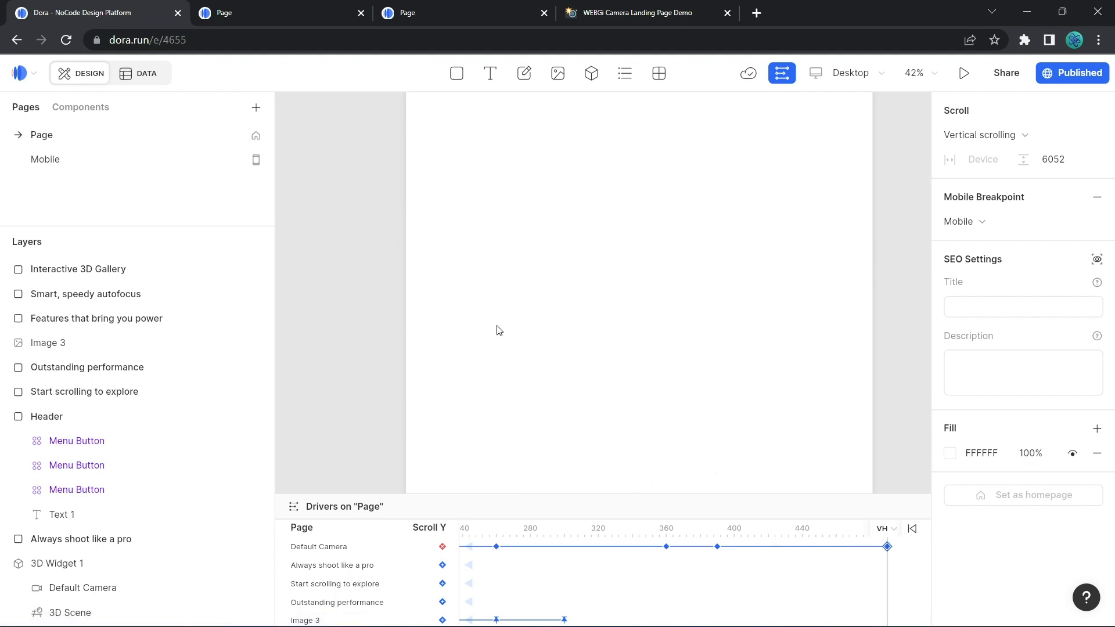
pyautogui.click(91, 163)
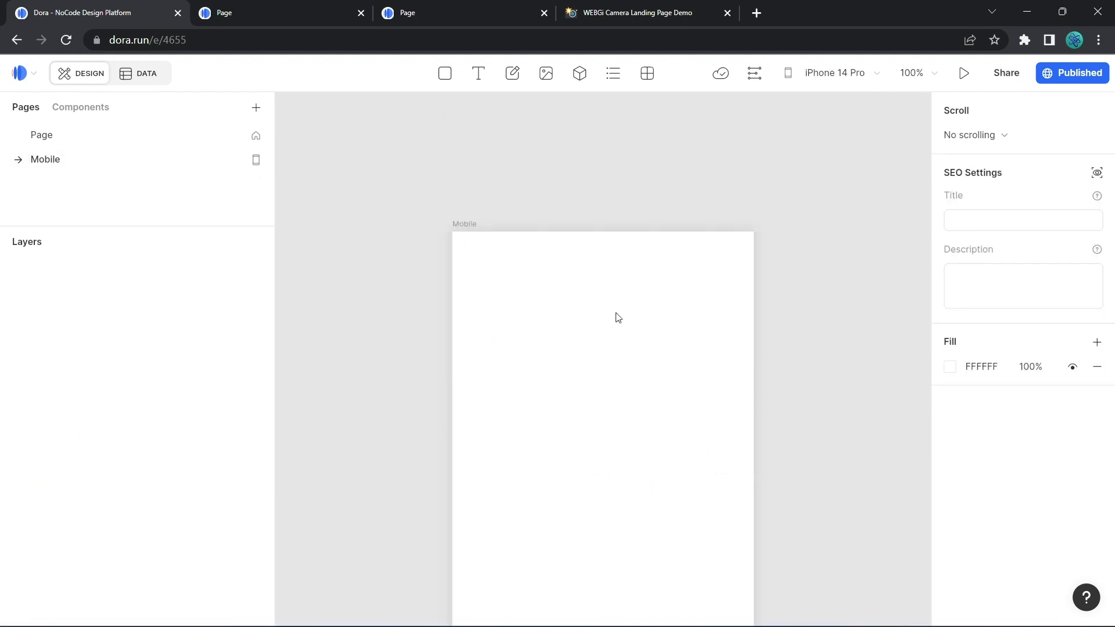
pyautogui.scroll(-1, 612, 331)
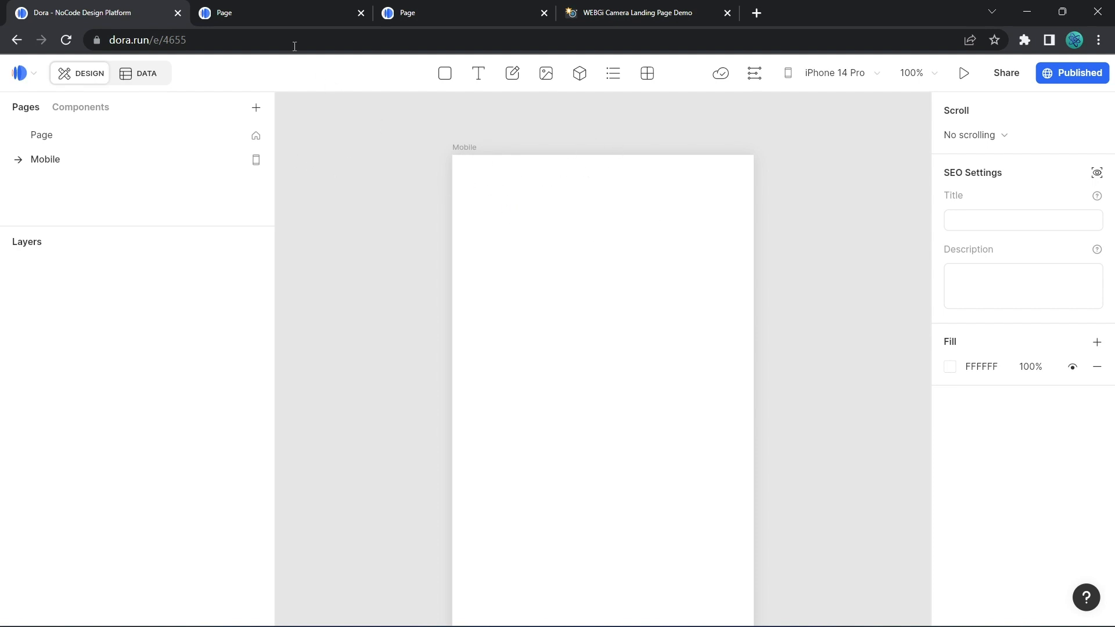
# Switch to the iPhone 14 Pro preview and look through the available preview device sizes.
pyautogui.click(272, 13)
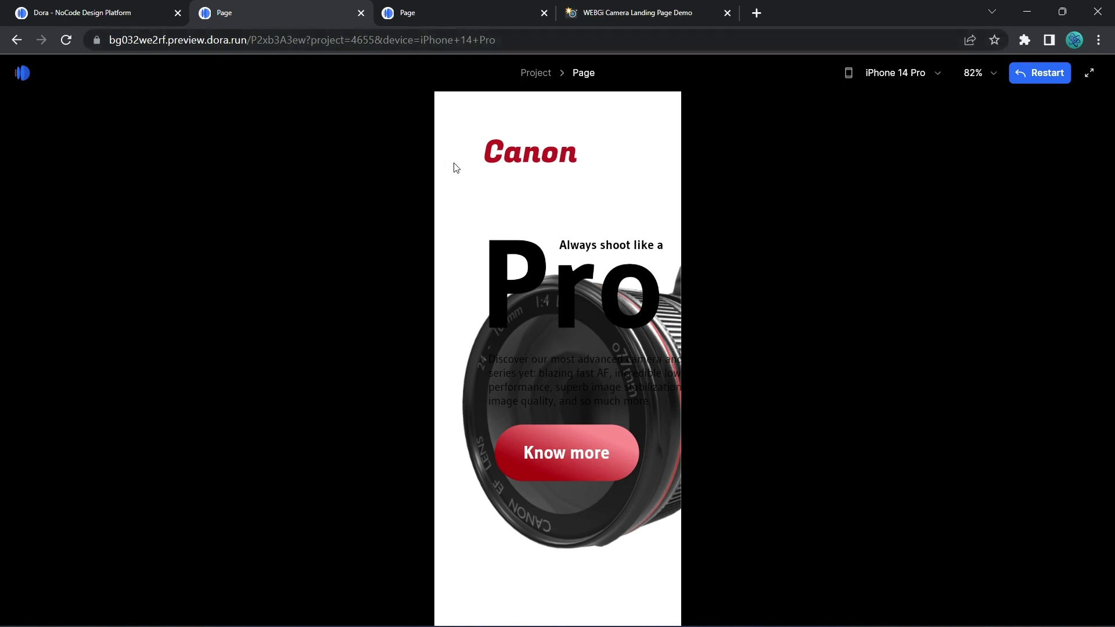
pyautogui.click(894, 73)
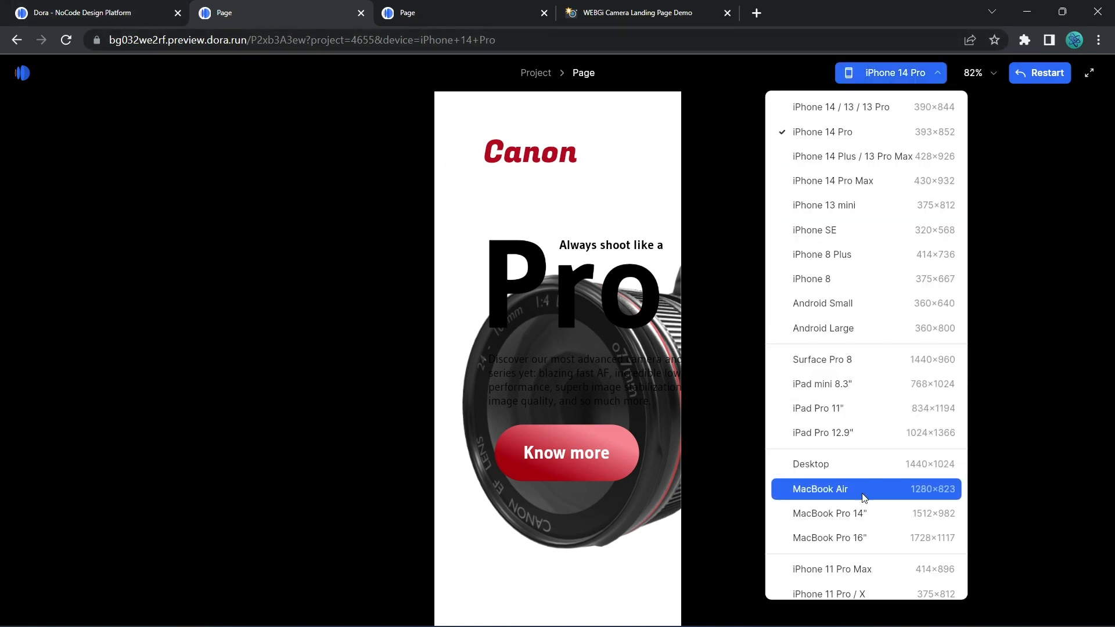
pyautogui.scroll(-3, 841, 471)
pyautogui.scroll(3, 842, 458)
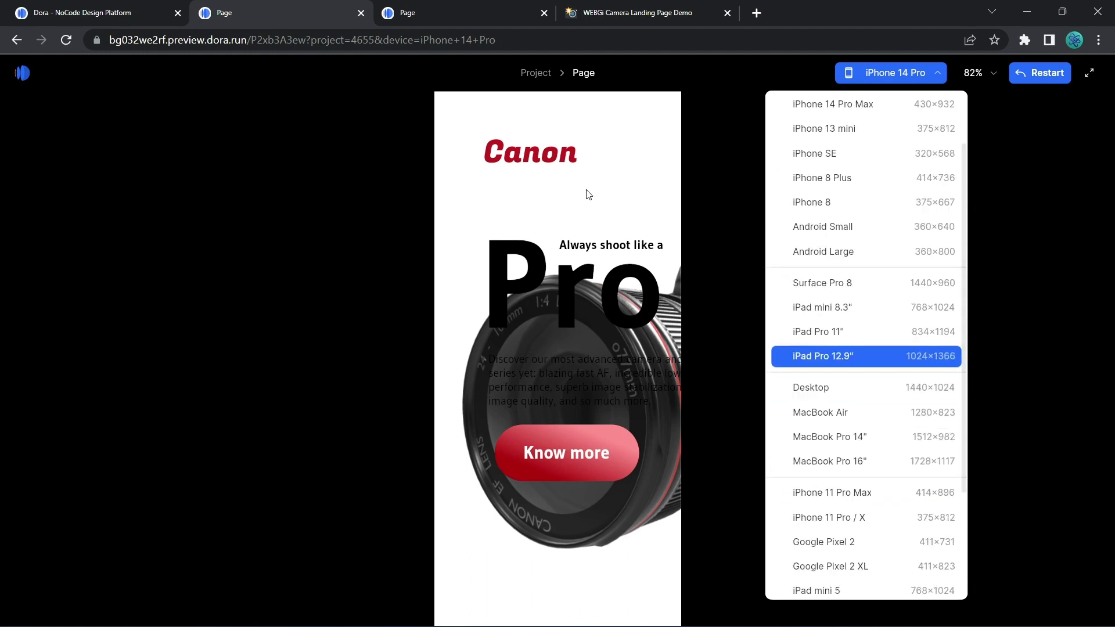
# Return to the Dora editor and compare the Mobile page with the desktop page.
pyautogui.click(151, 13)
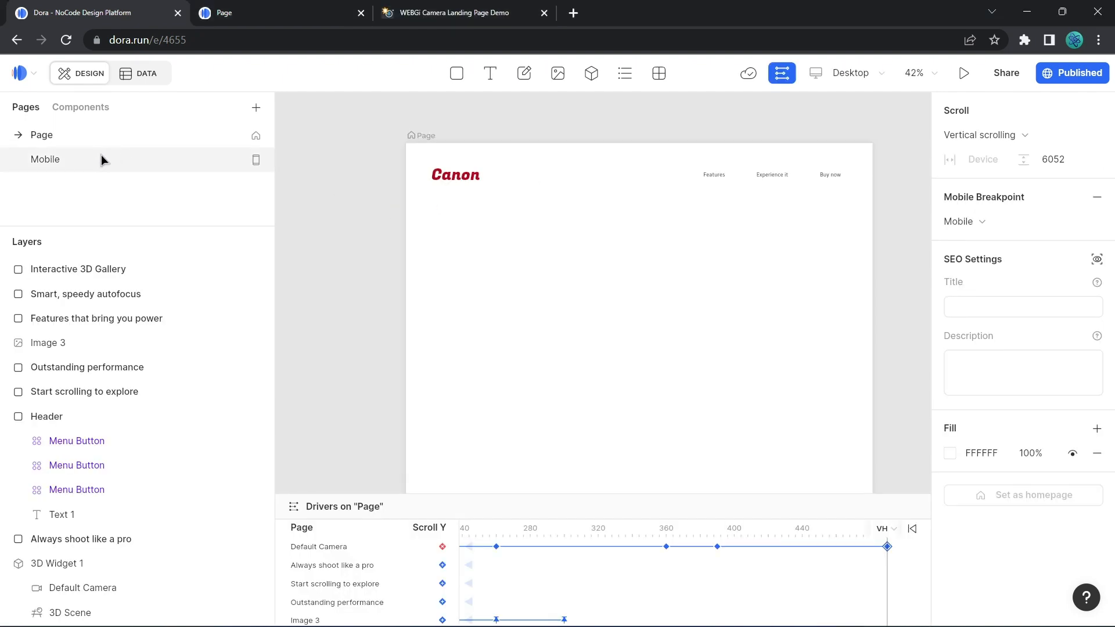
pyautogui.click(110, 164)
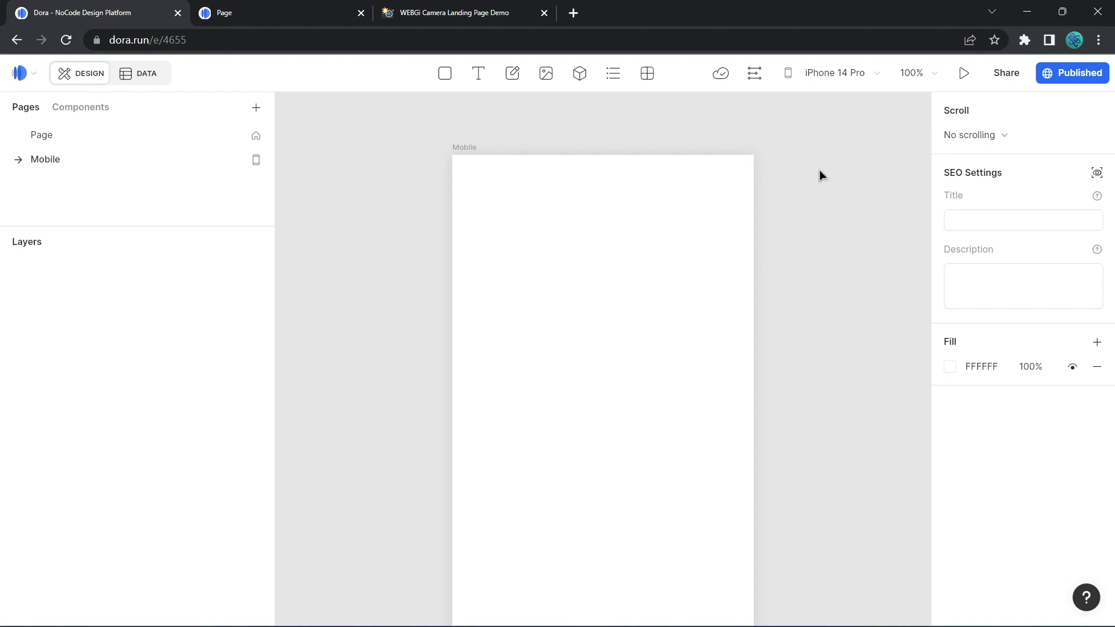
pyautogui.click(113, 141)
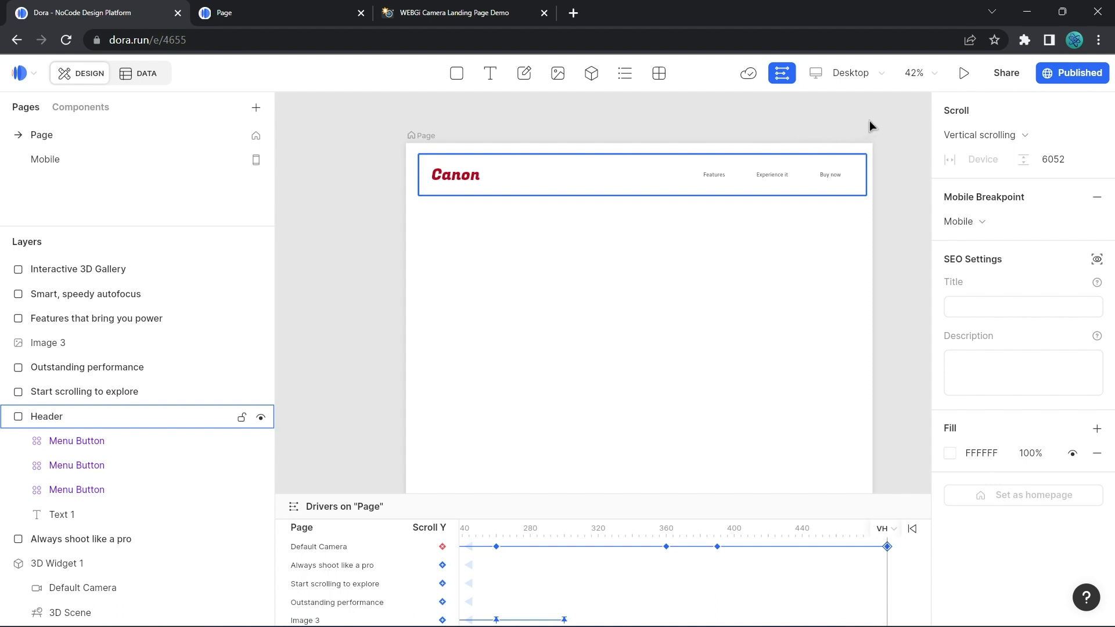
# View the project's shareable copy link and dismiss the sharing dialog.
pyautogui.click(1006, 74)
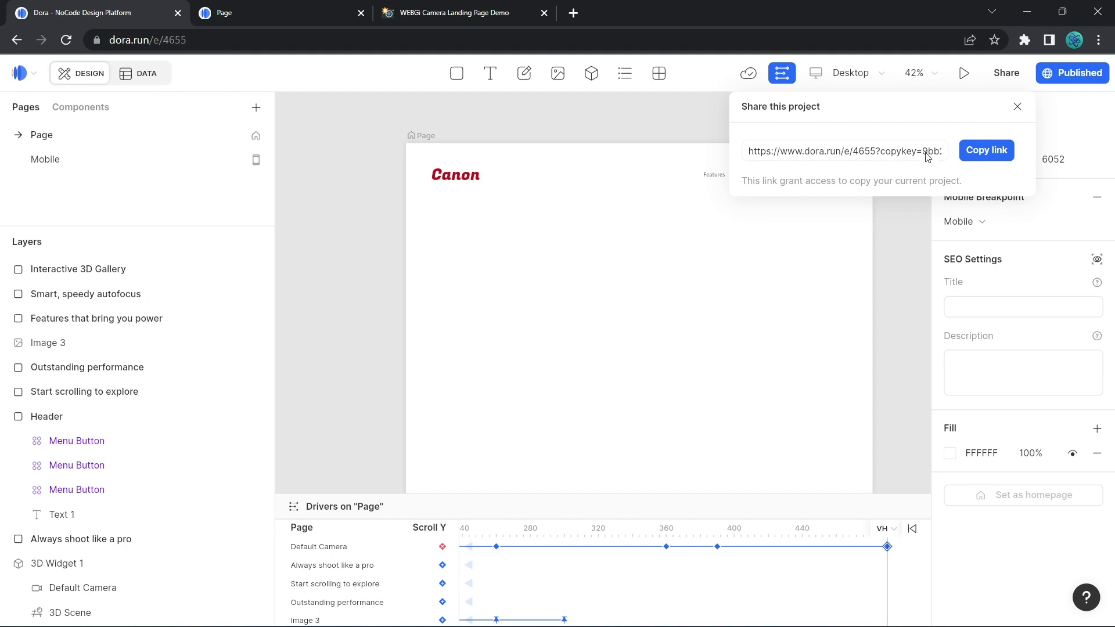
pyautogui.click(1017, 108)
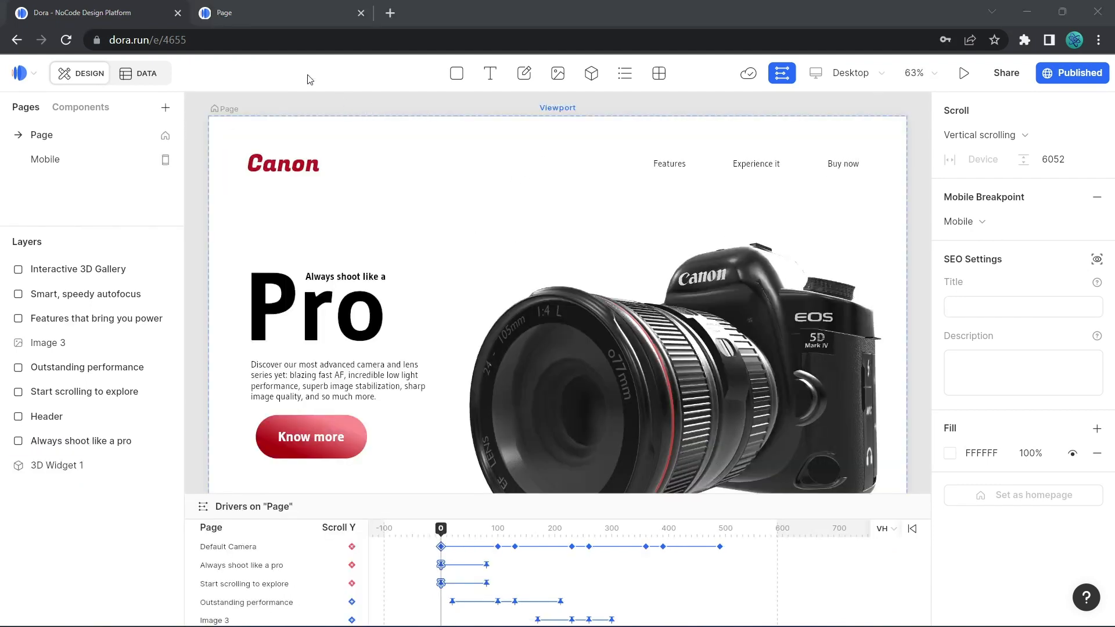
# Switch to the page preview, set its device to MacBook Air, and scroll through the sections to check the layout.
pyautogui.click(283, 12)
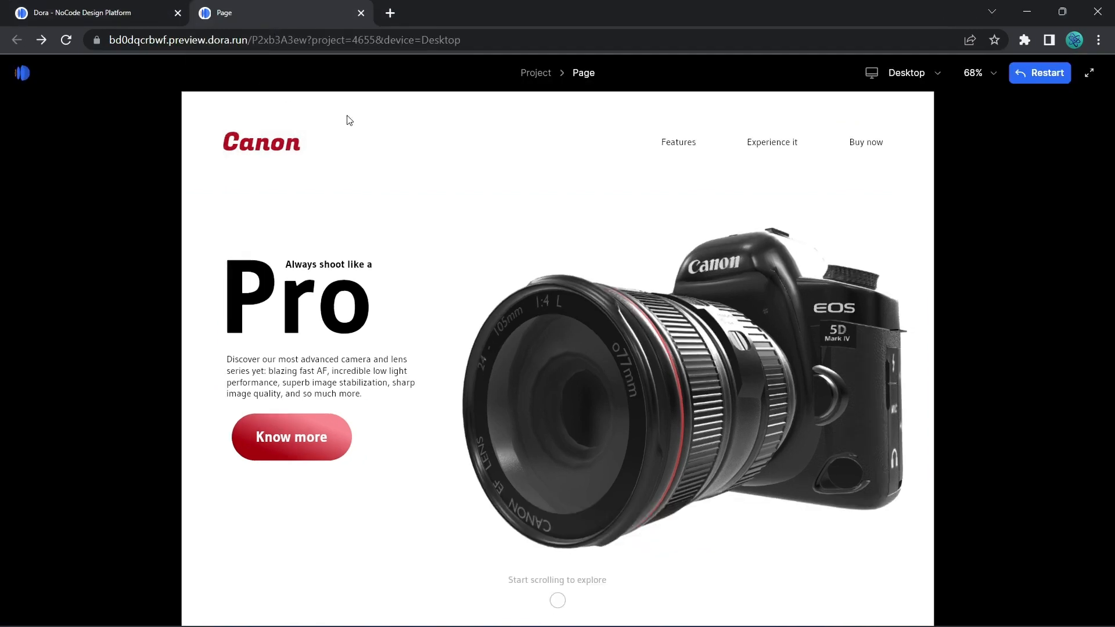
pyautogui.click(913, 73)
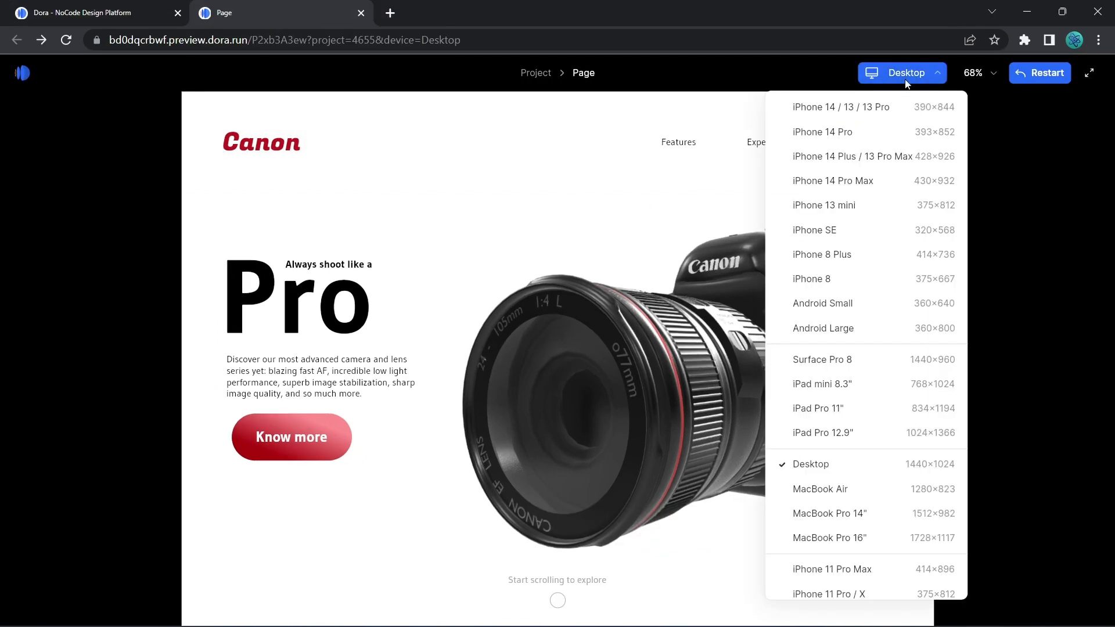
pyautogui.click(852, 494)
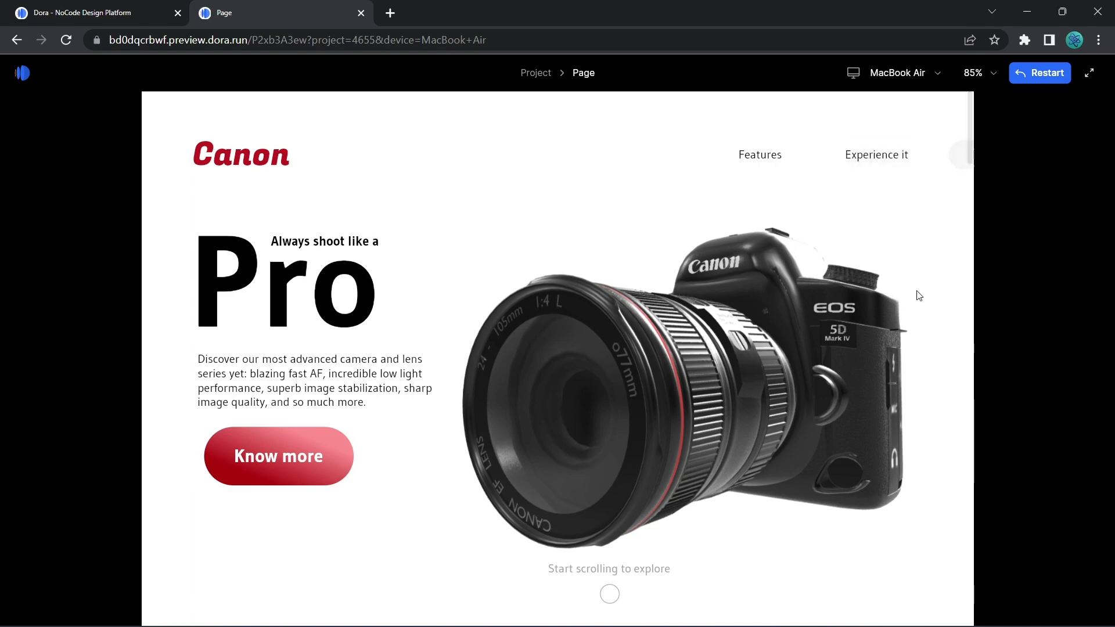
pyautogui.scroll(-5, 916, 294)
pyautogui.scroll(-5, 871, 216)
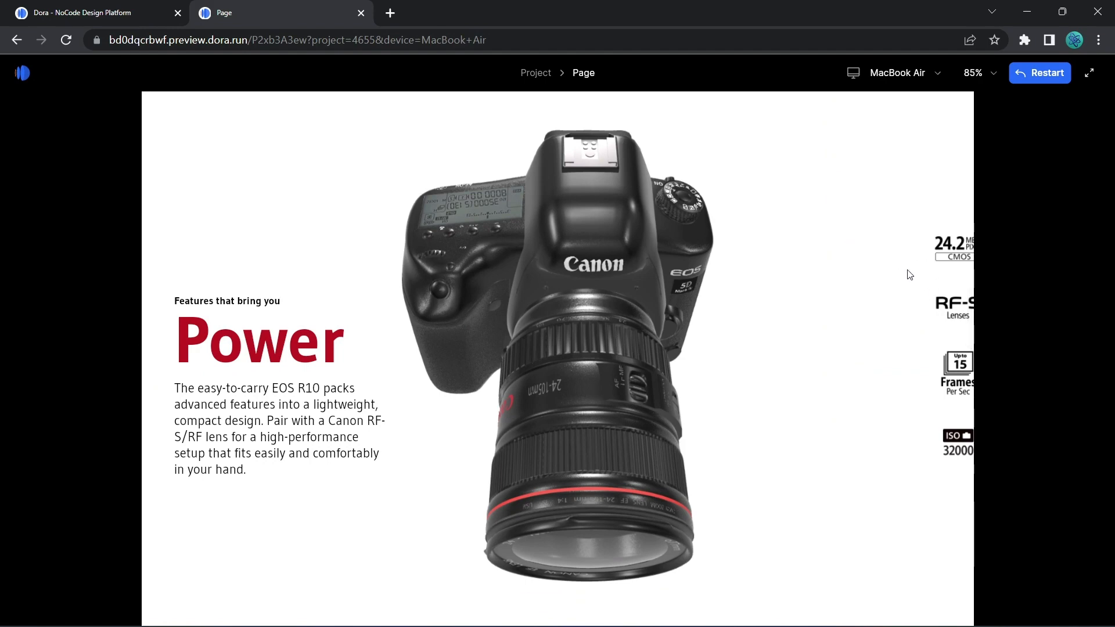
pyautogui.scroll(10, 930, 314)
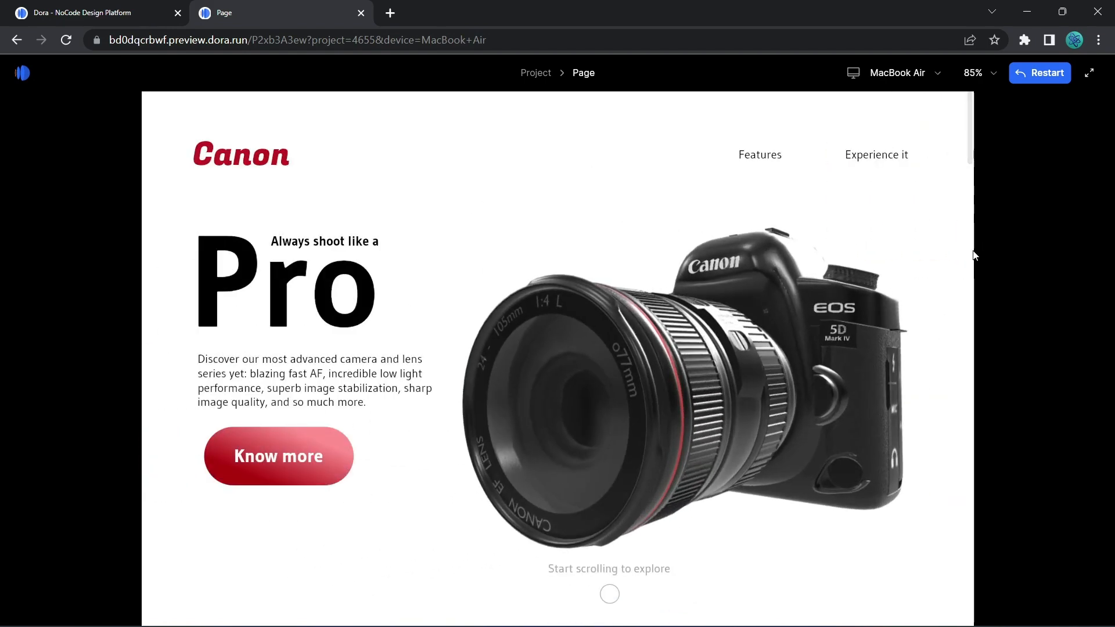
# Back in the Dora editor, constrain the Header to the viewport's left and right edges and set its width to Fill.
pyautogui.click(113, 11)
pyautogui.click(582, 174)
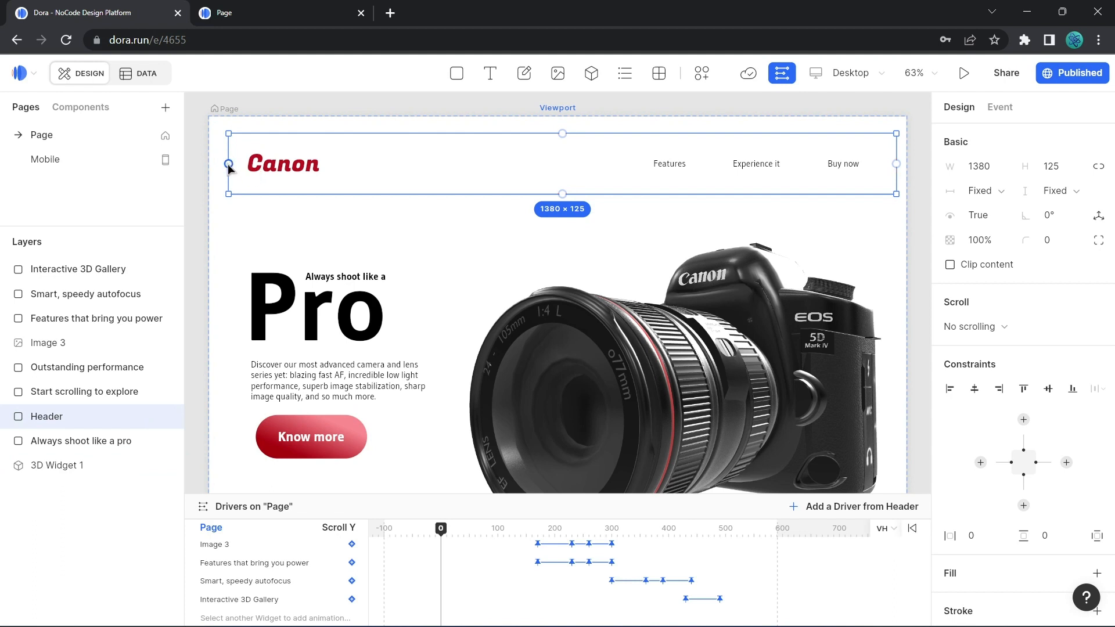
pyautogui.moveTo(228, 163); pyautogui.dragTo(209, 367)
pyautogui.click(286, 377)
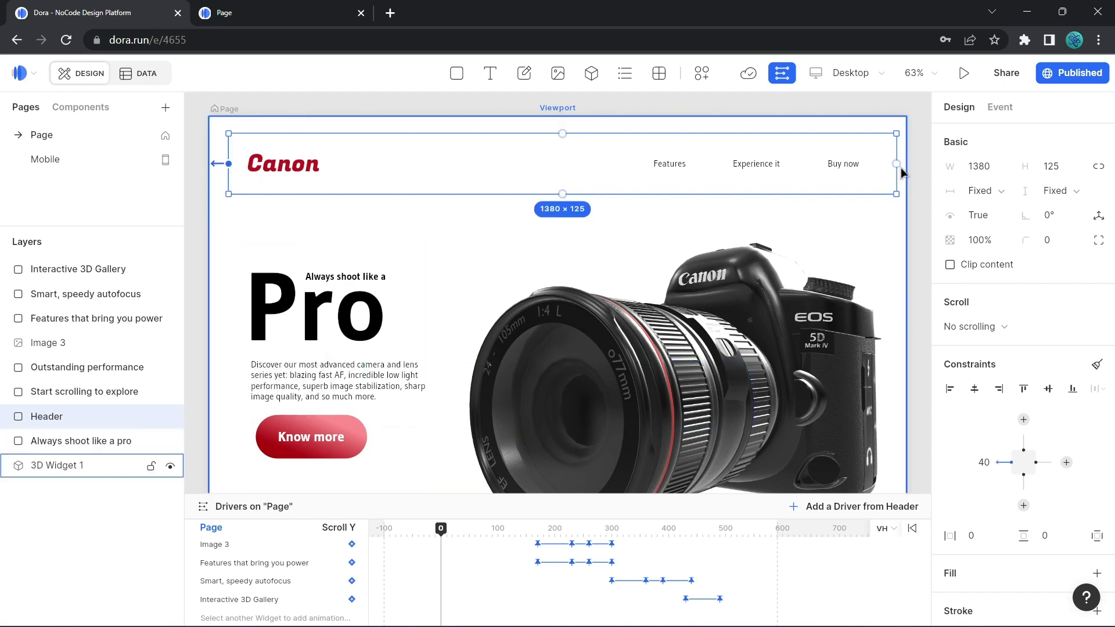
pyautogui.moveTo(909, 253); pyautogui.dragTo(905, 364)
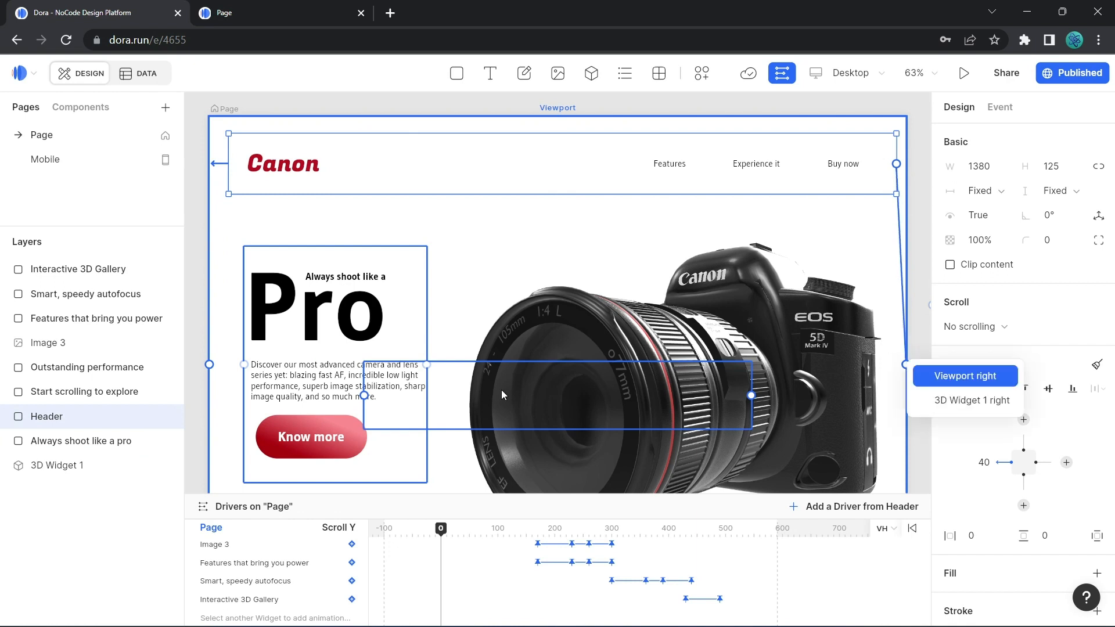
pyautogui.click(937, 378)
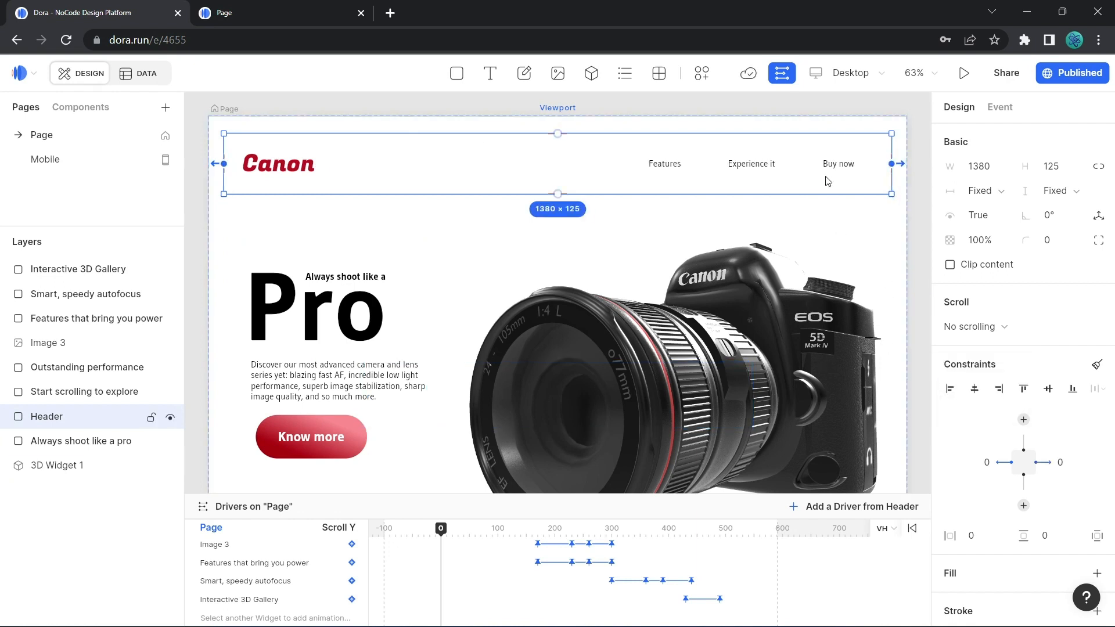
pyautogui.click(993, 191)
pyautogui.click(1005, 243)
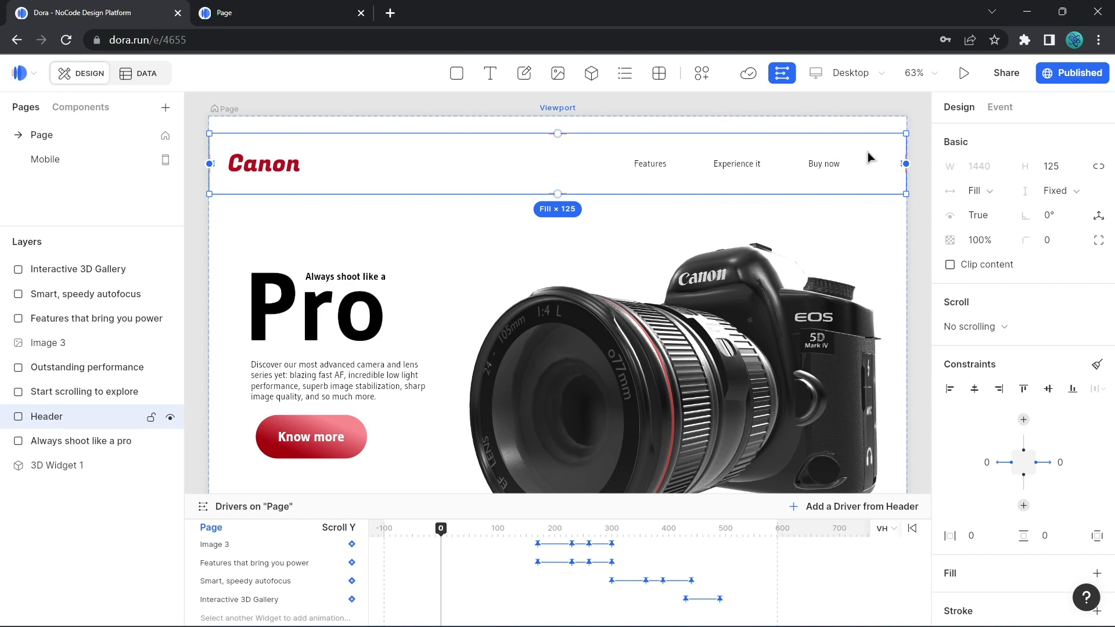
# Shift the Header's Buy now button right to a margin of about 65, and move the Canon logo slightly right.
pyautogui.click(838, 235)
pyautogui.doubleClick(824, 171)
pyautogui.moveTo(821, 167)
pyautogui.mouseDown()
pyautogui.moveTo(908, 168)
pyautogui.moveTo(819, 168)
pyautogui.mouseUp()
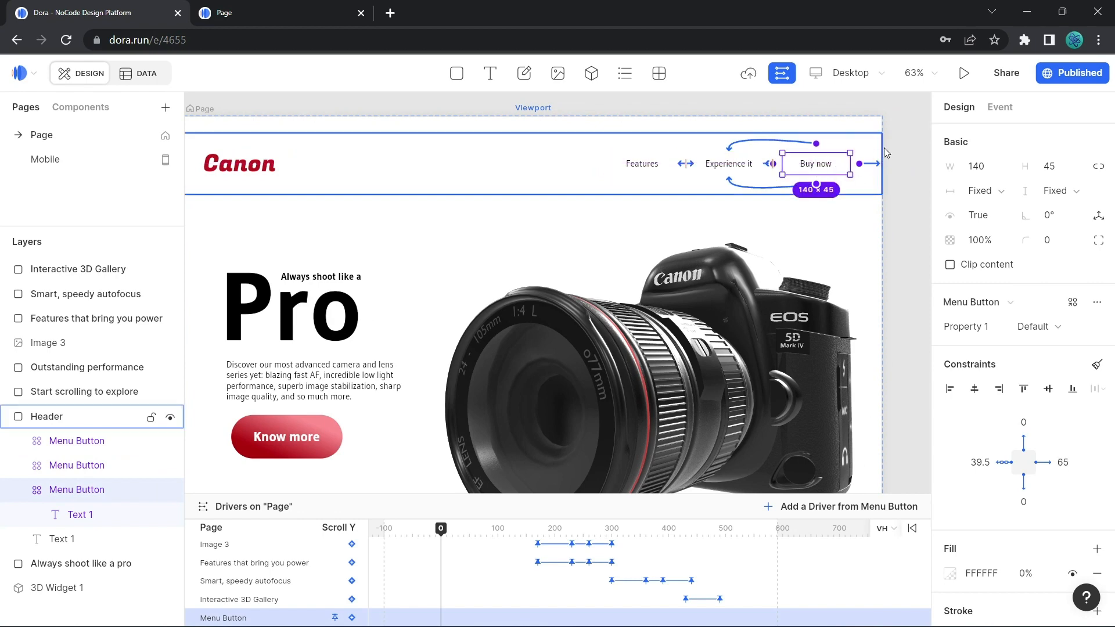
pyautogui.click(902, 149)
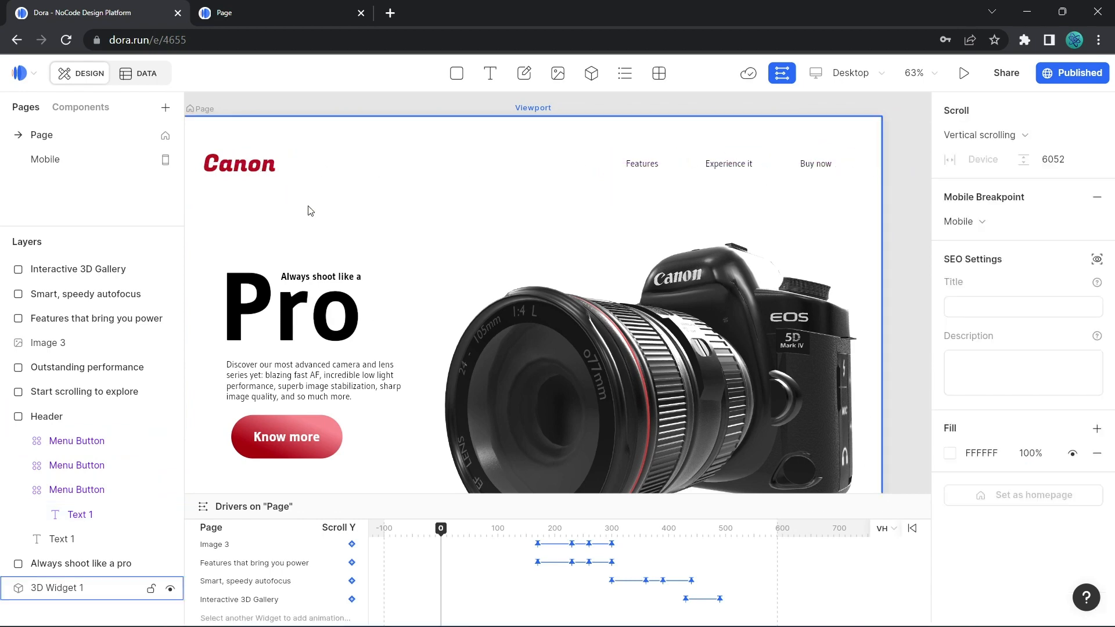
pyautogui.moveTo(389, 227); pyautogui.dragTo(458, 232)
pyautogui.doubleClick(325, 169)
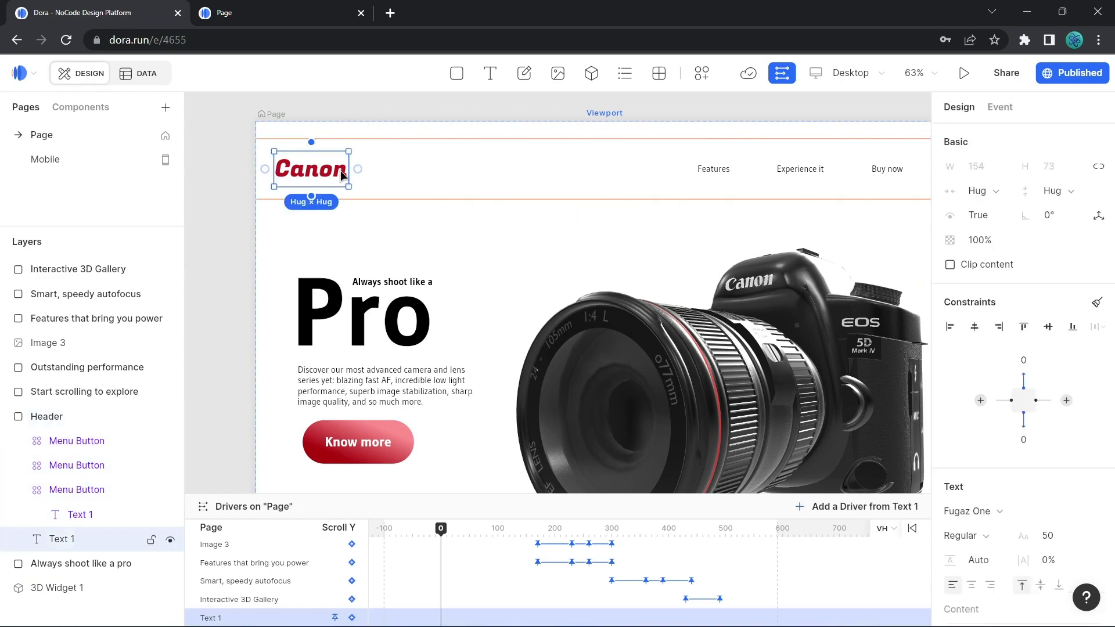
pyautogui.moveTo(324, 168); pyautogui.dragTo(344, 169)
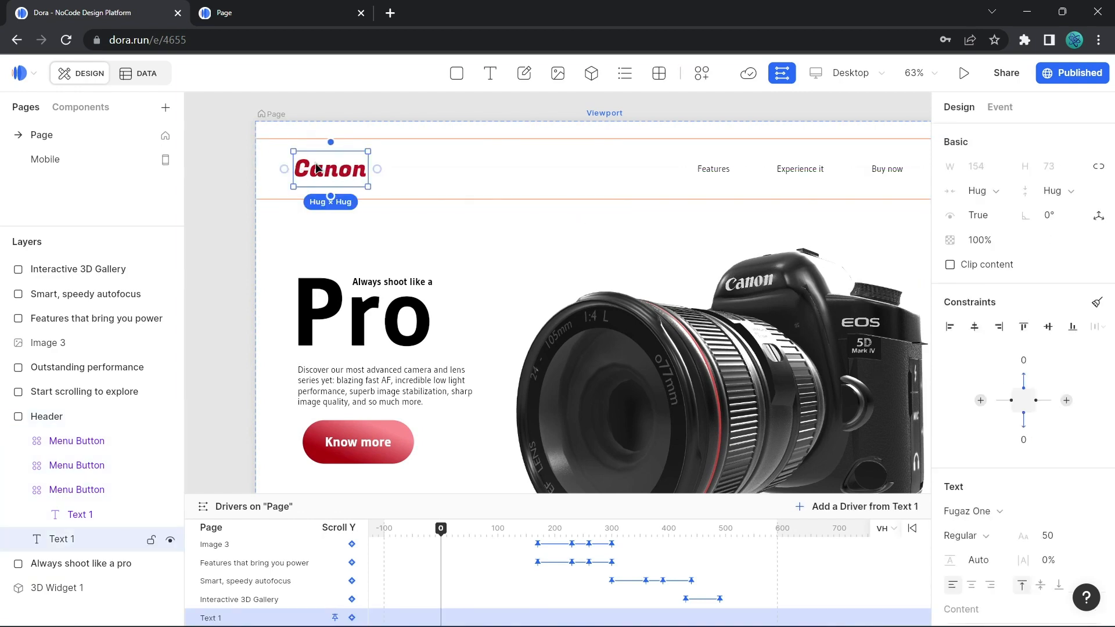
# Reload the page preview to check the header at MacBook Air size and switch it to Desktop size.
pyautogui.click(251, 13)
pyautogui.click(66, 40)
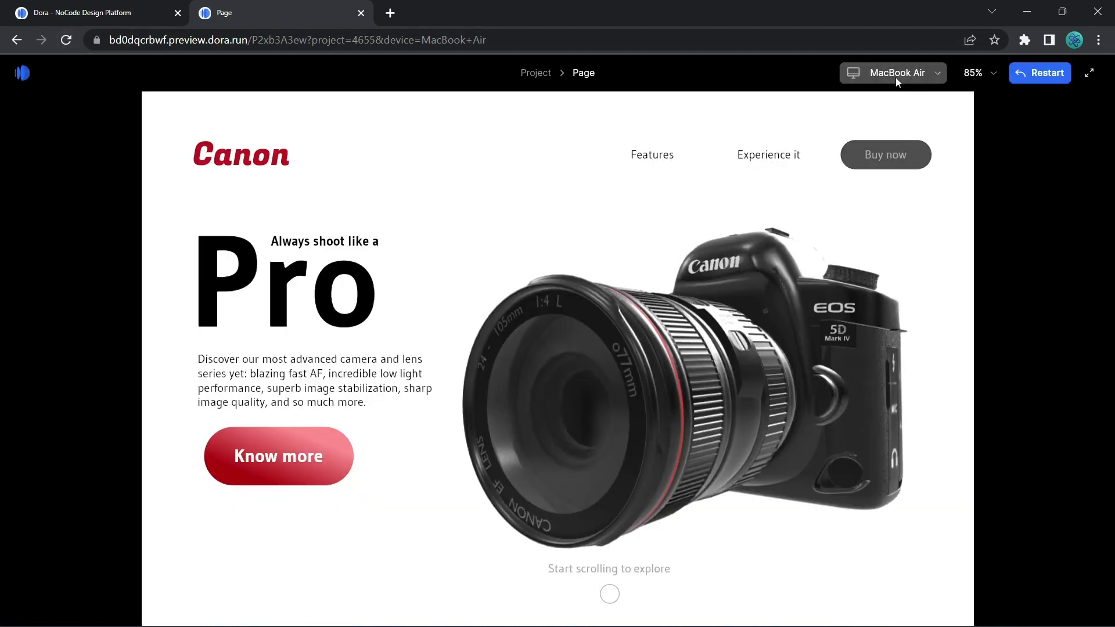
pyautogui.click(895, 72)
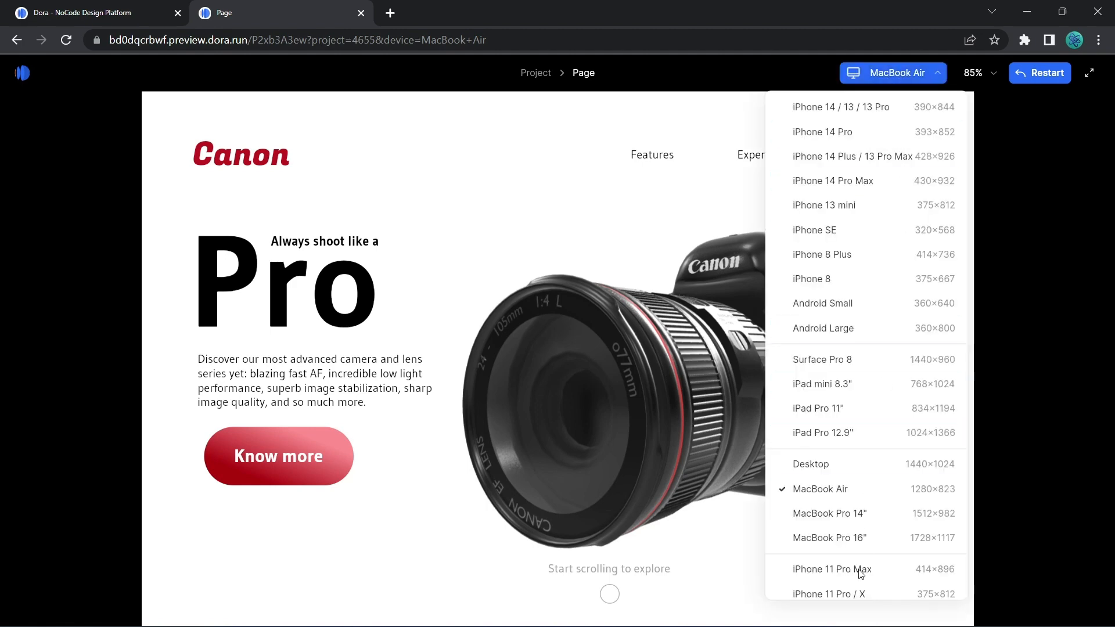
pyautogui.click(827, 464)
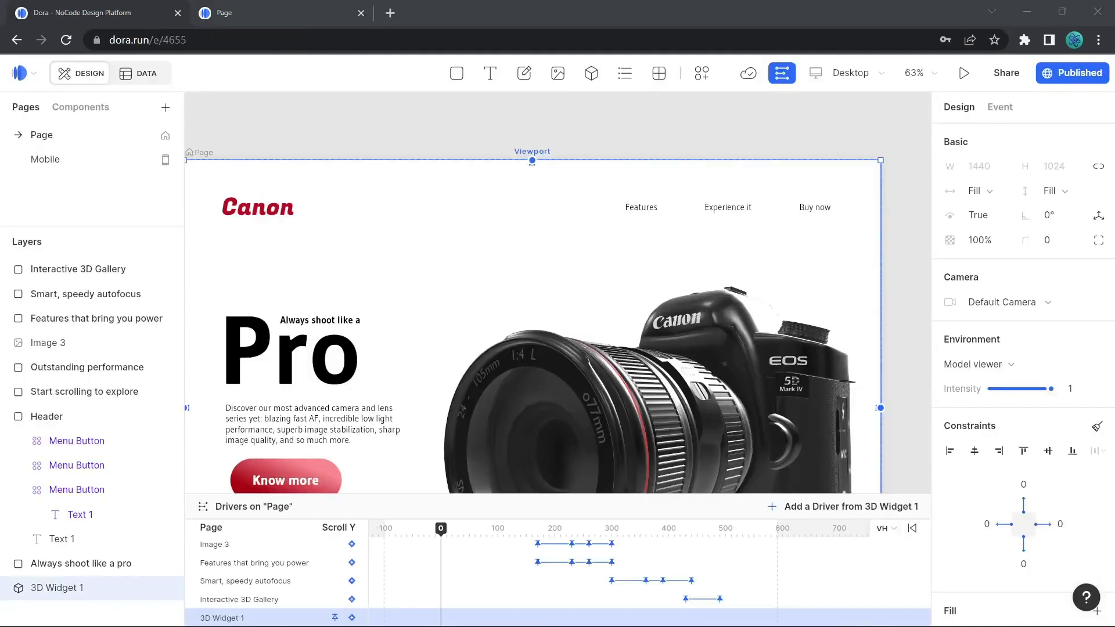
# Preview the page at MacBook Air size again, scroll through to the Interactive 3D Gallery section, and return to the Dora editor.
pyautogui.click(292, 13)
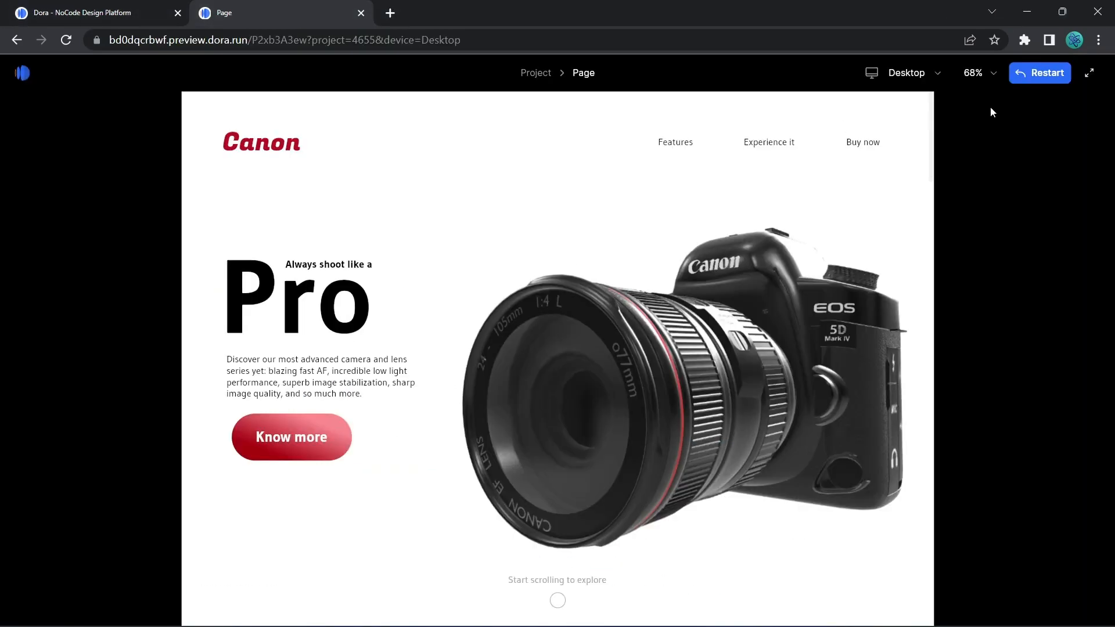
pyautogui.click(934, 75)
pyautogui.click(838, 490)
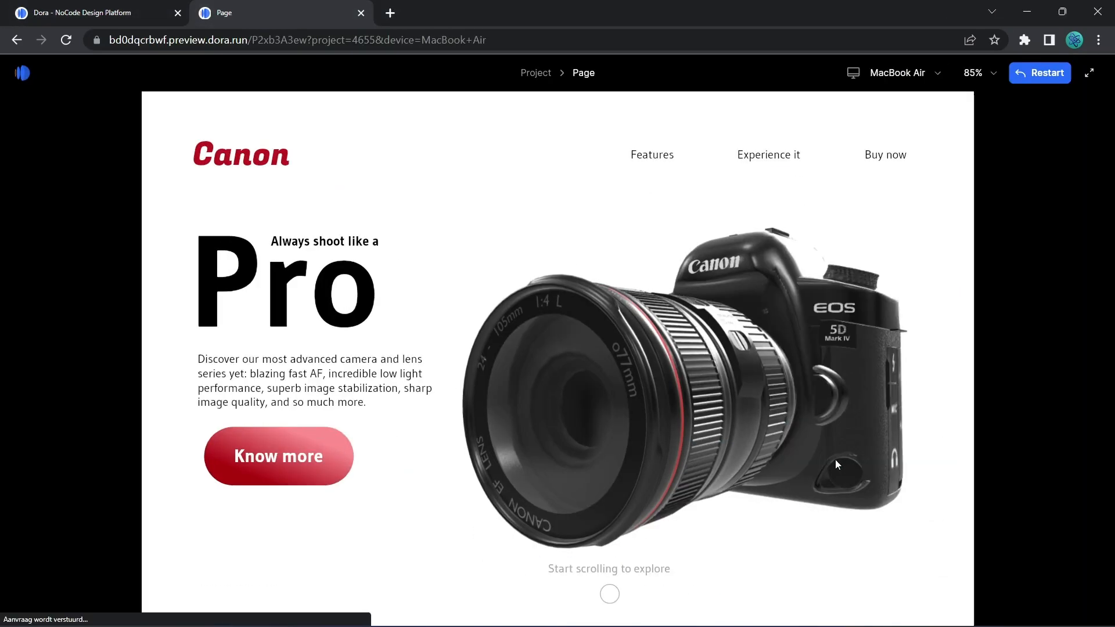
pyautogui.scroll(-10, 834, 405)
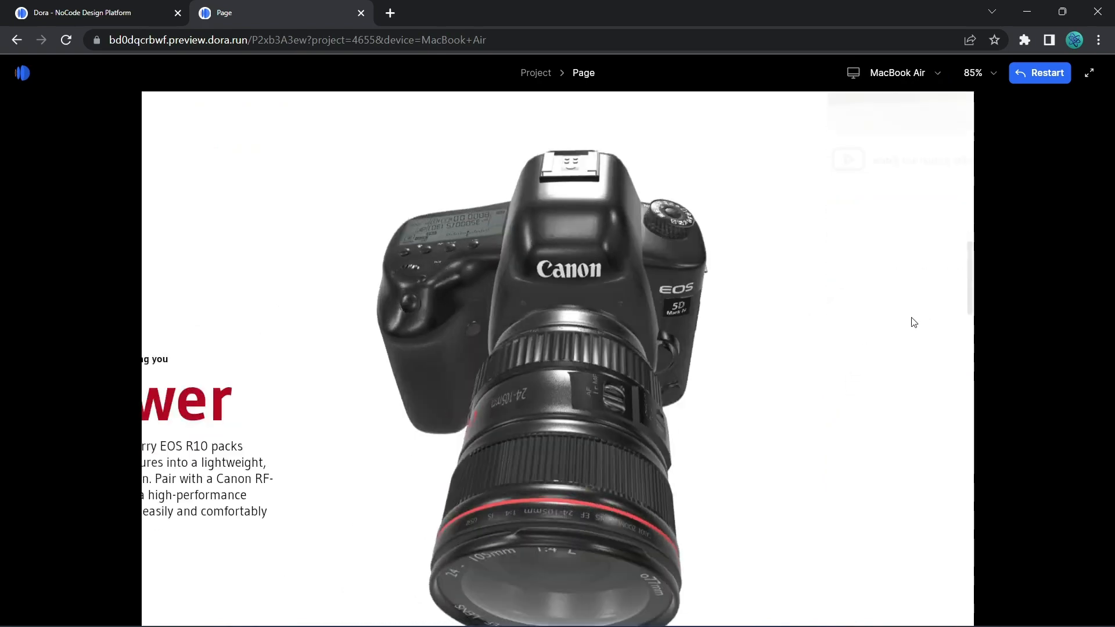
pyautogui.scroll(-5, 928, 286)
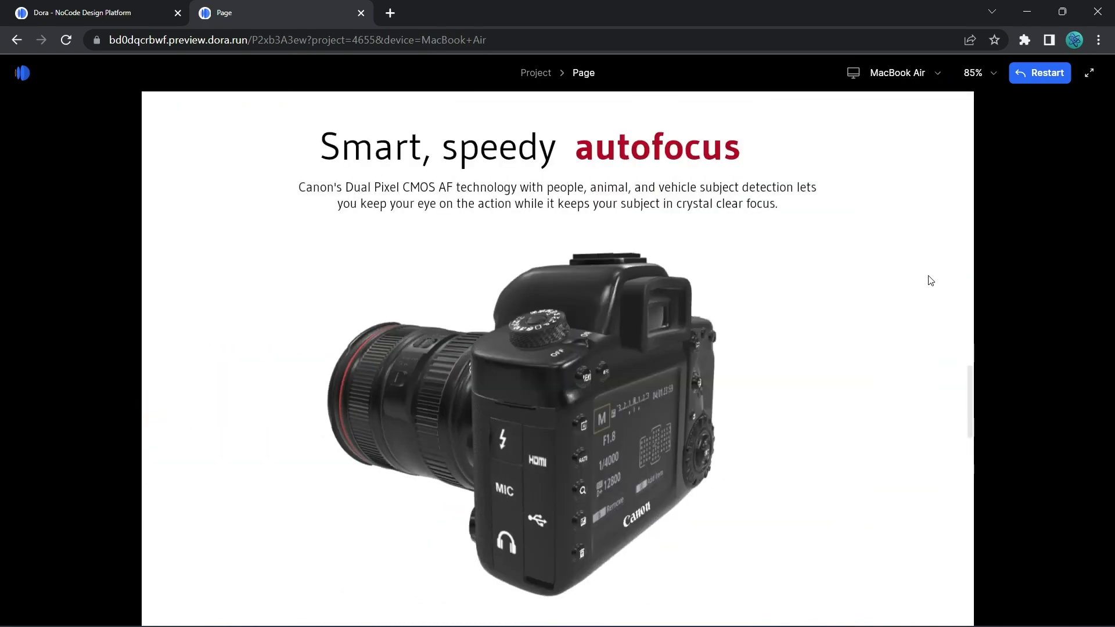
pyautogui.scroll(-5, 932, 274)
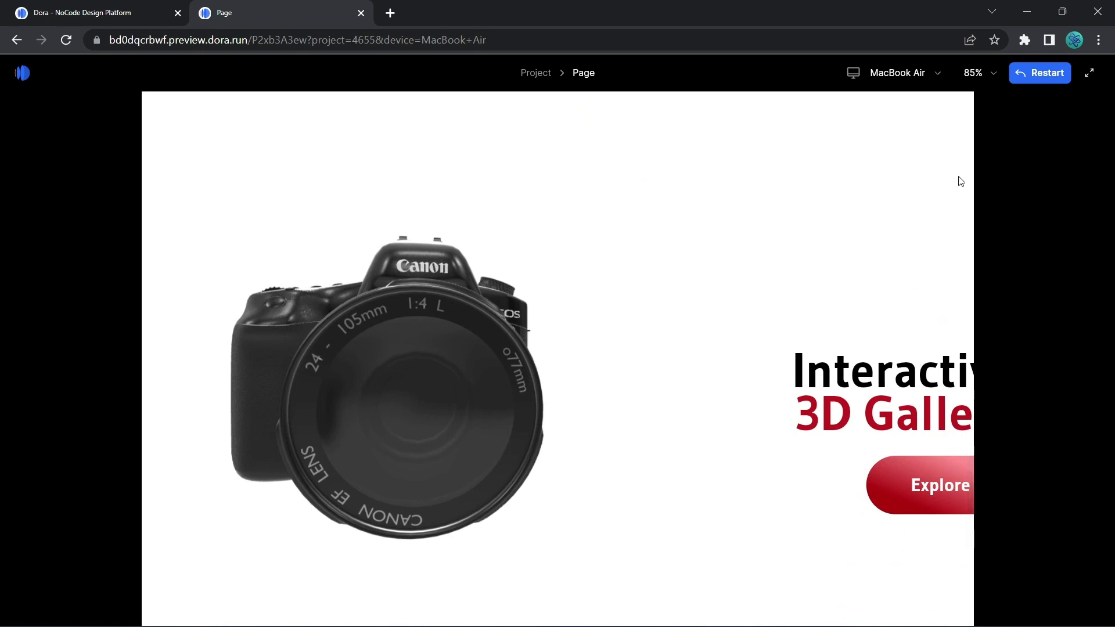
pyautogui.click(115, 12)
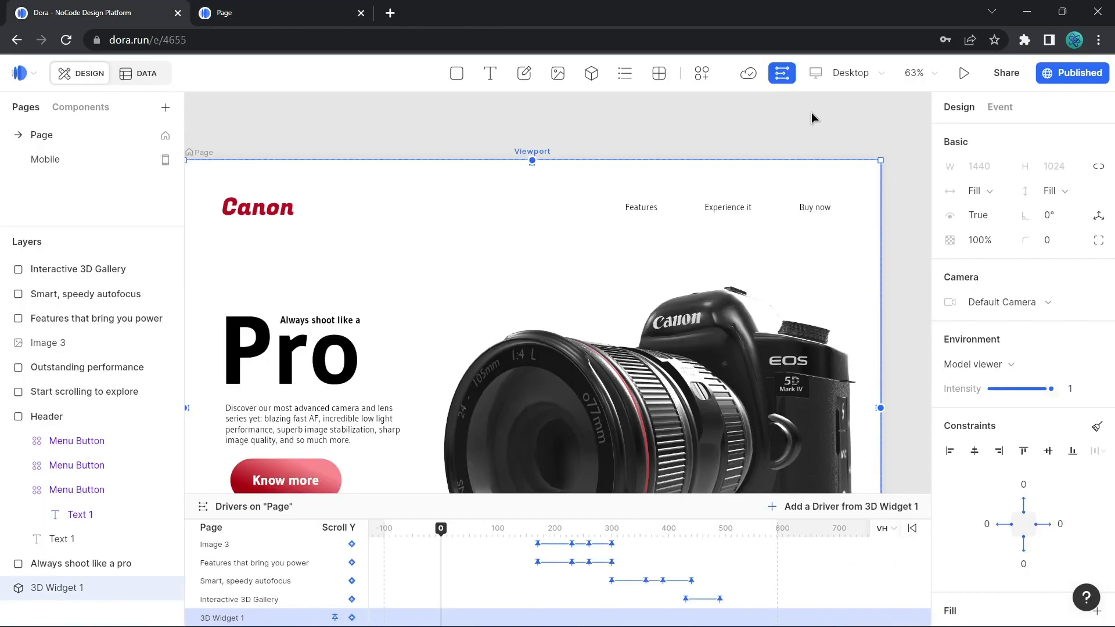